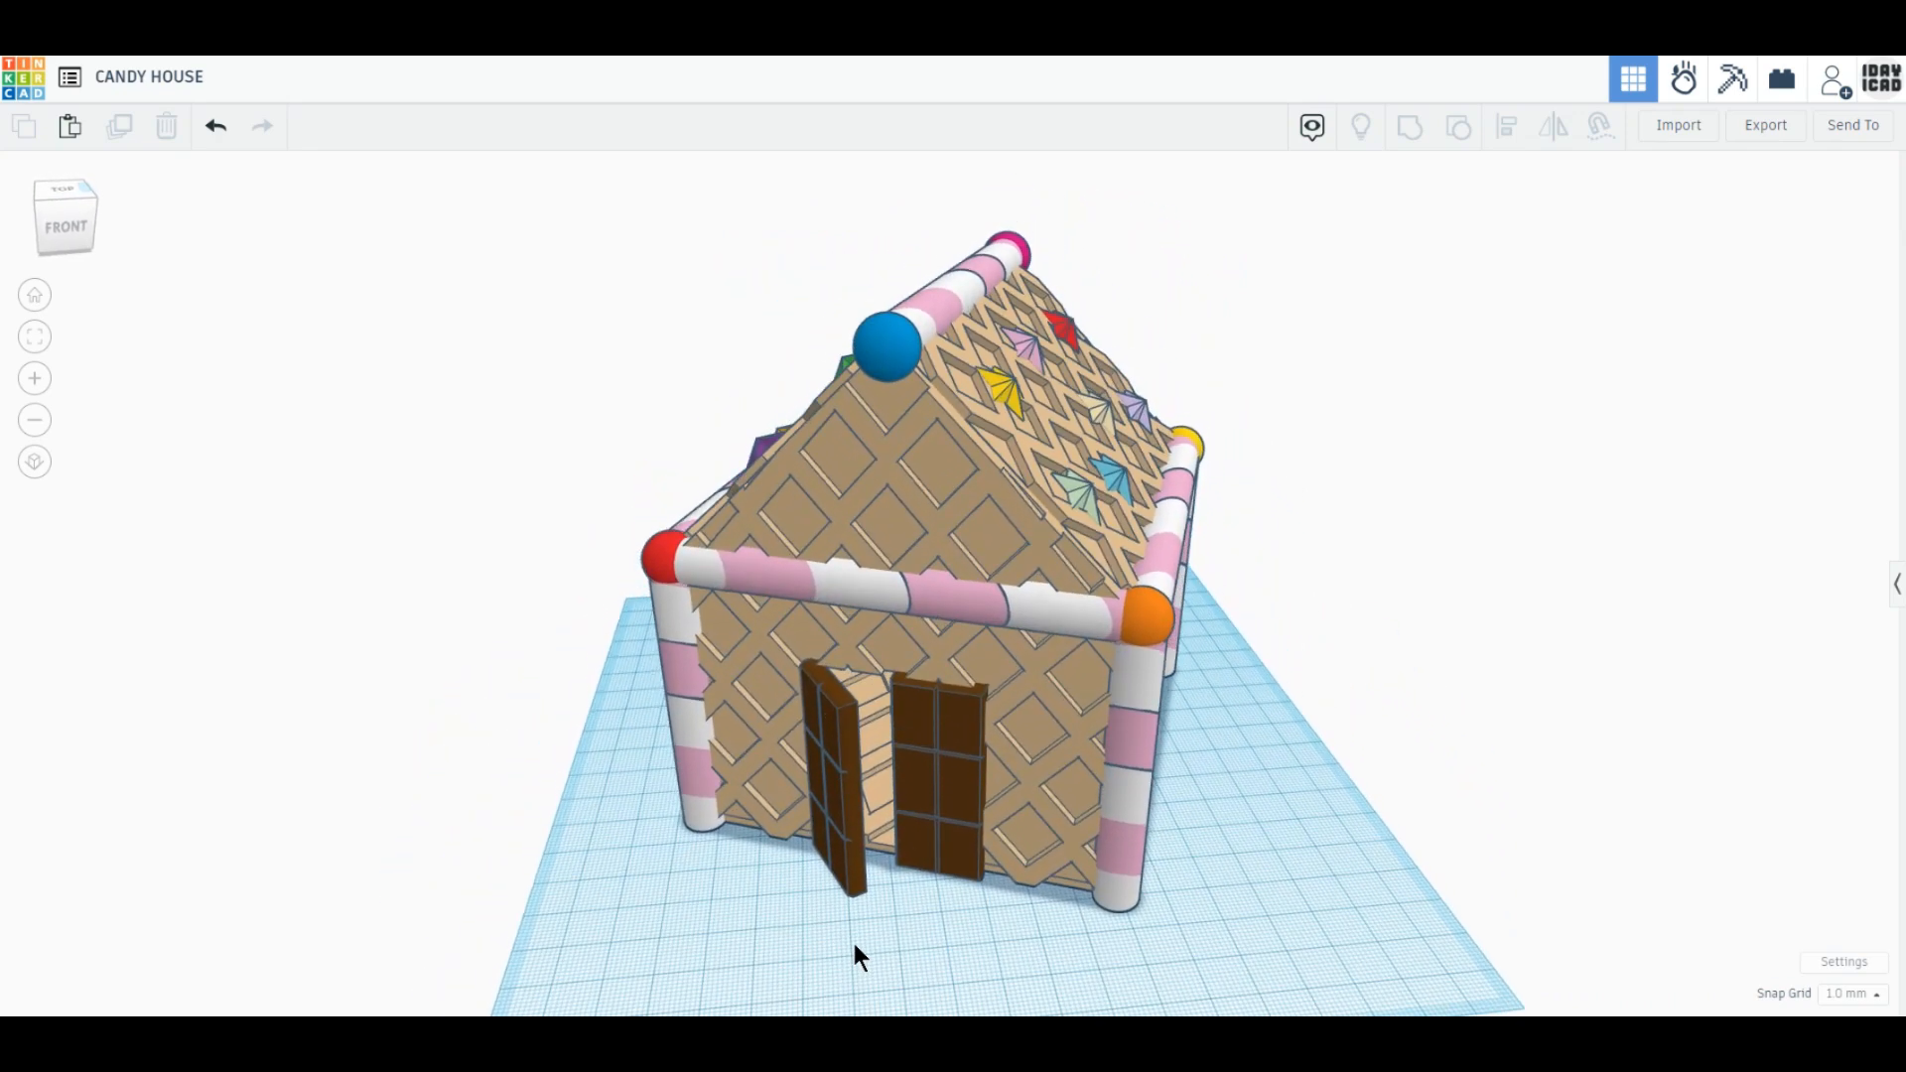
pyautogui.scroll(2, 885, 961)
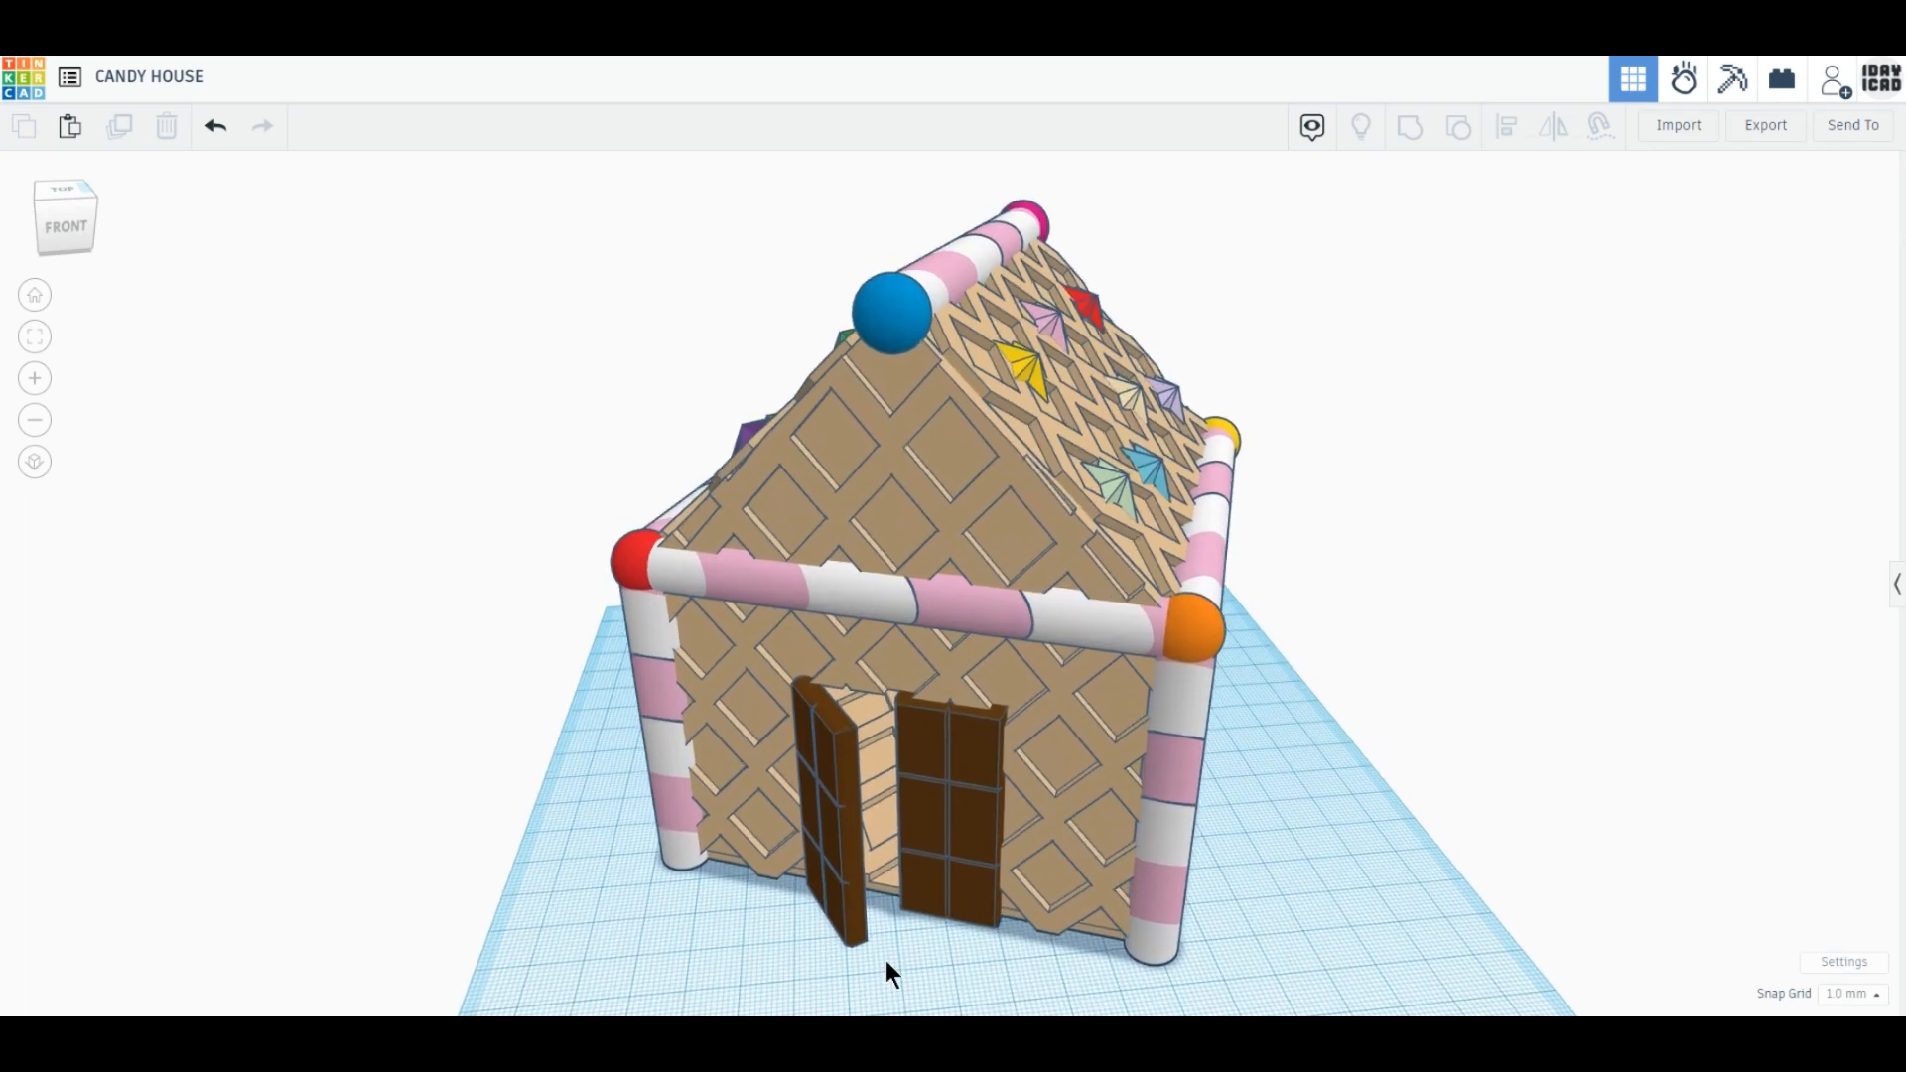
pyautogui.moveTo(885, 961); pyautogui.dragTo(877, 974, button='middle')
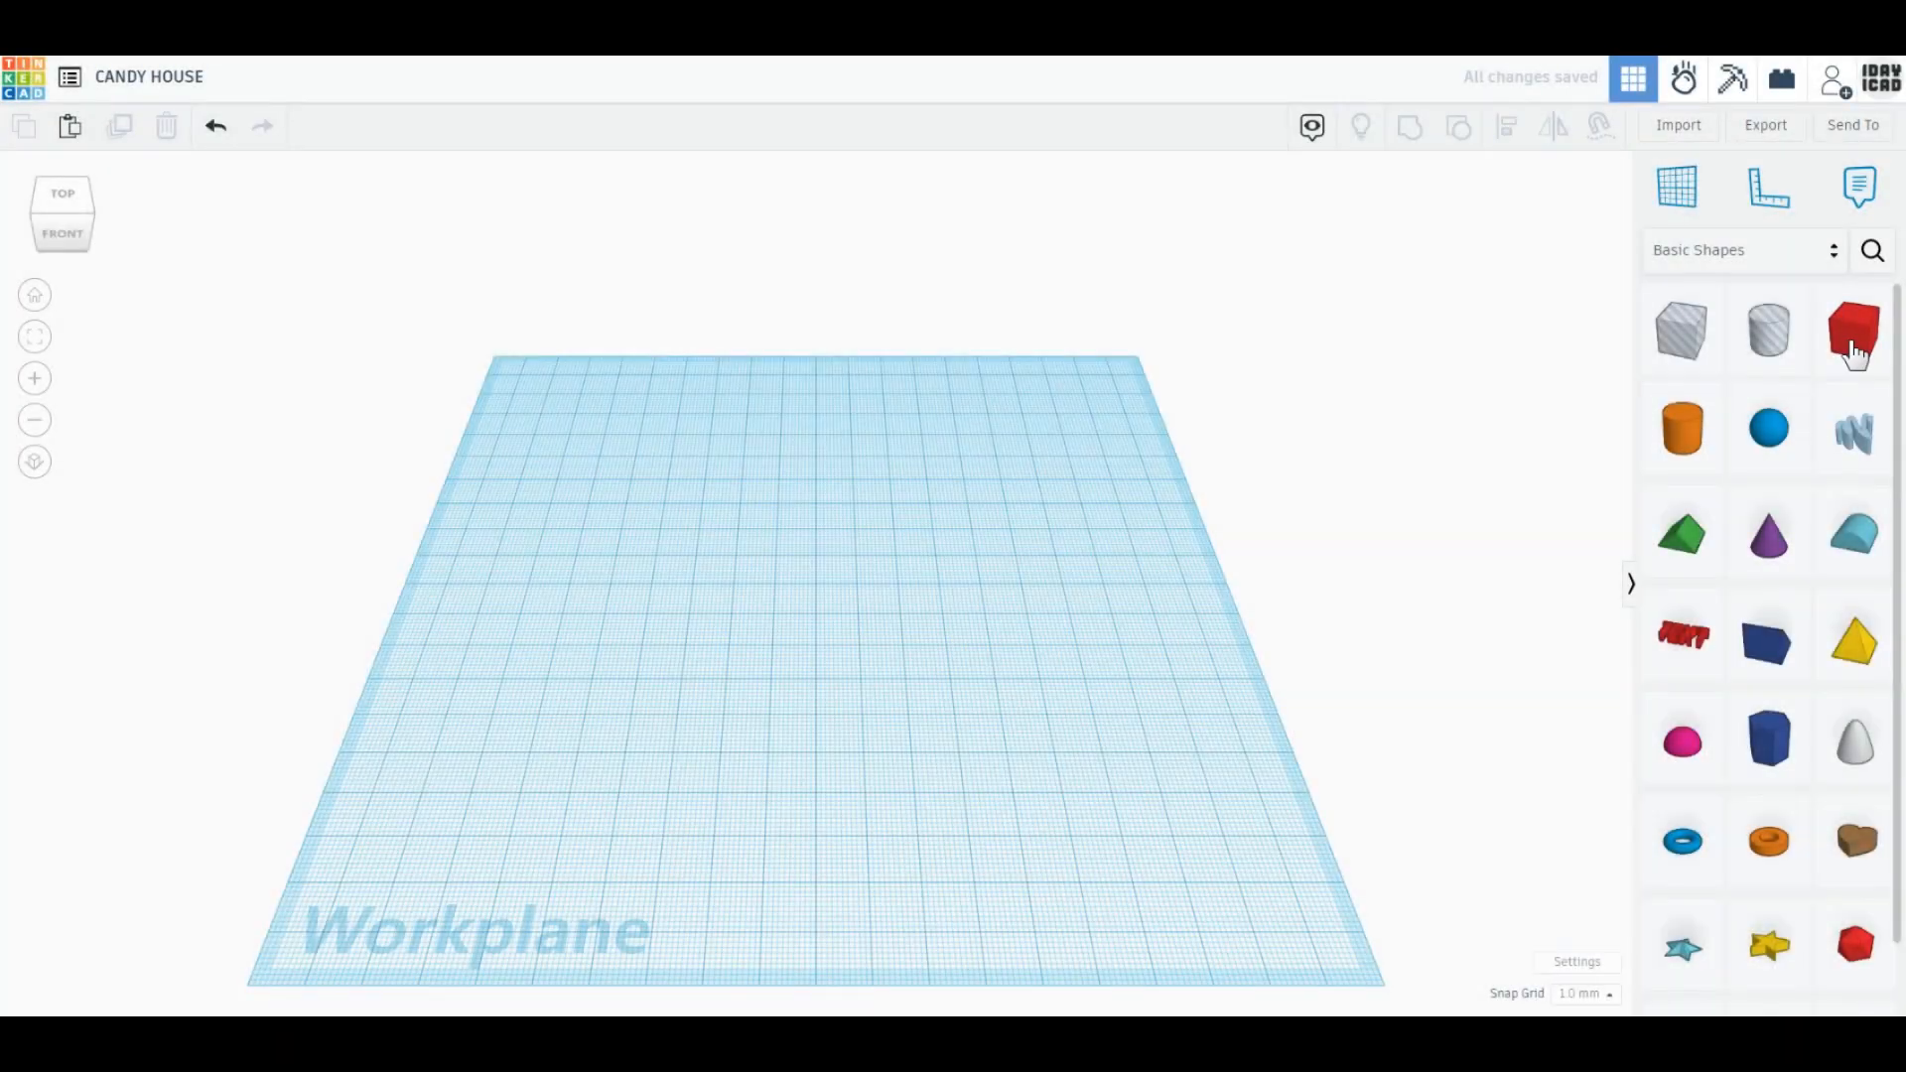
# Place two boxes from the basic shapes side by side on the workplane.
pyautogui.click(1853, 330)
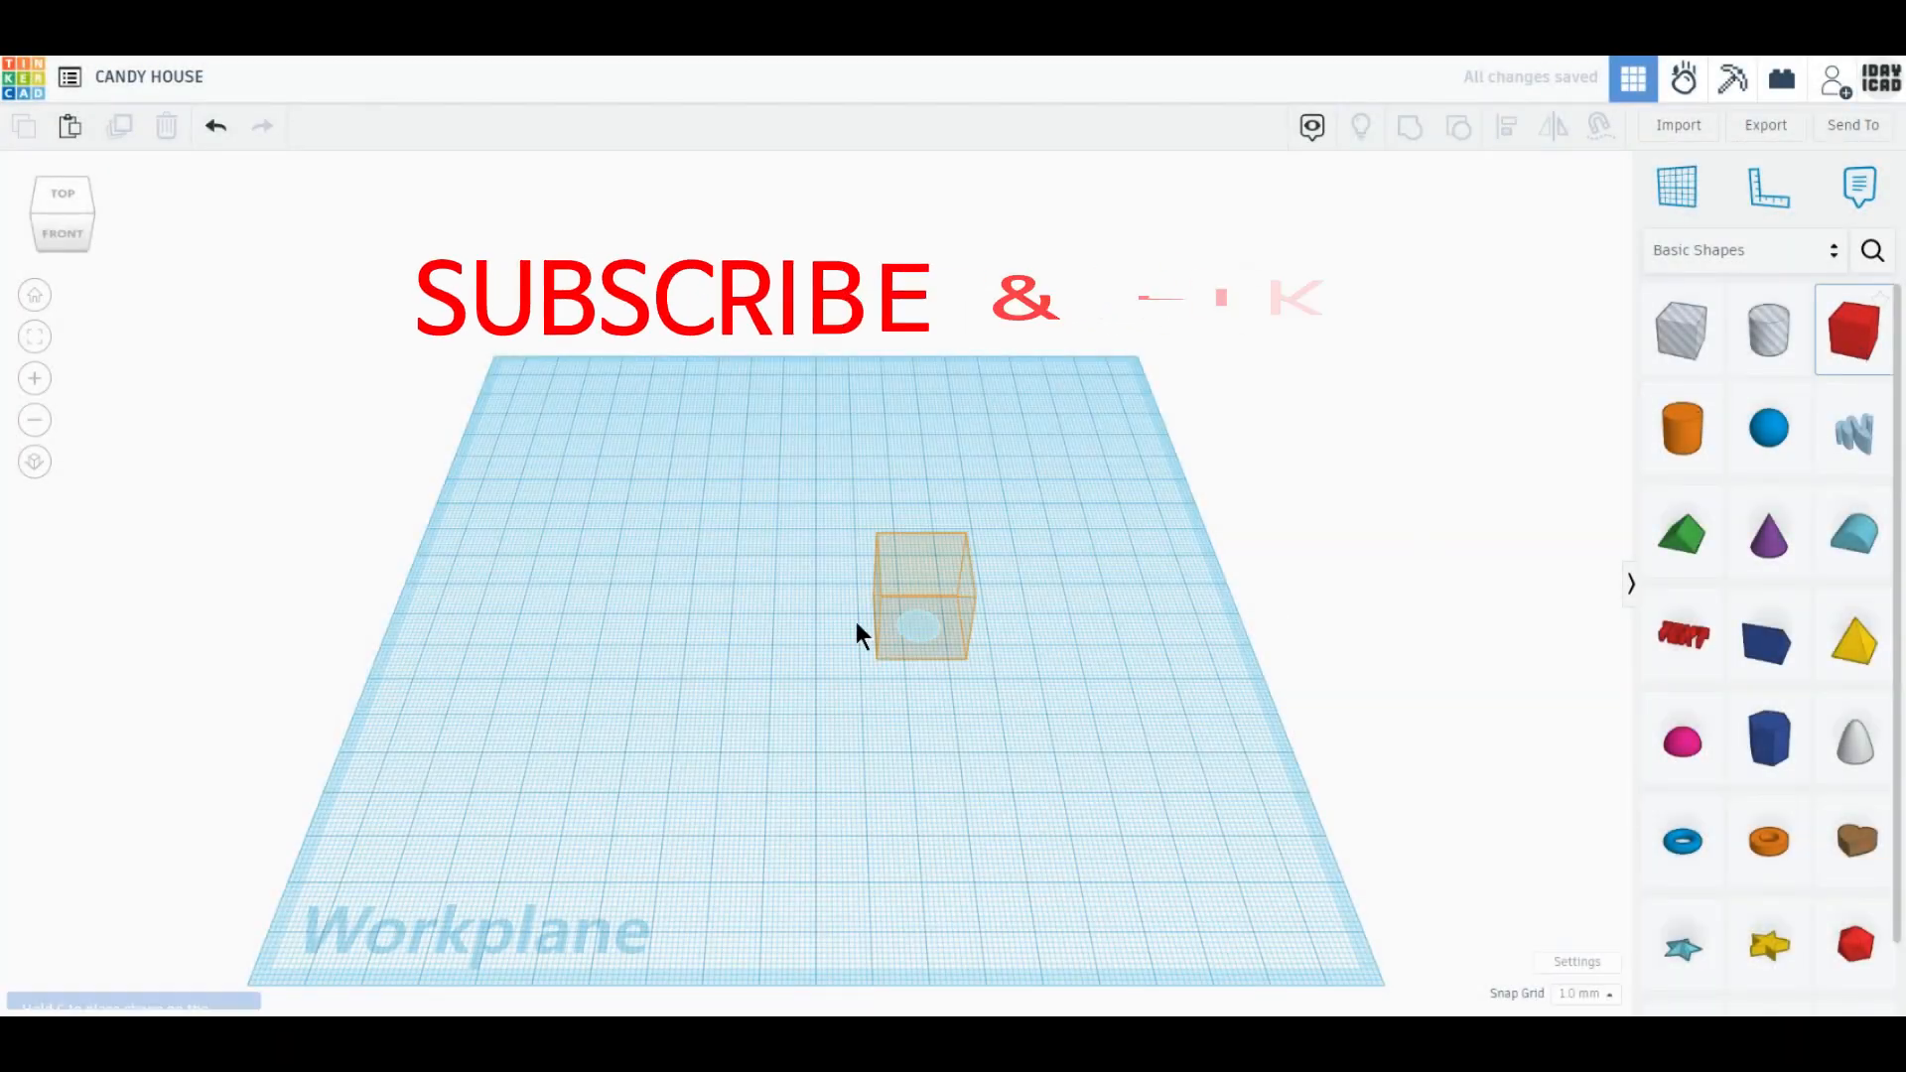
pyautogui.click(747, 612)
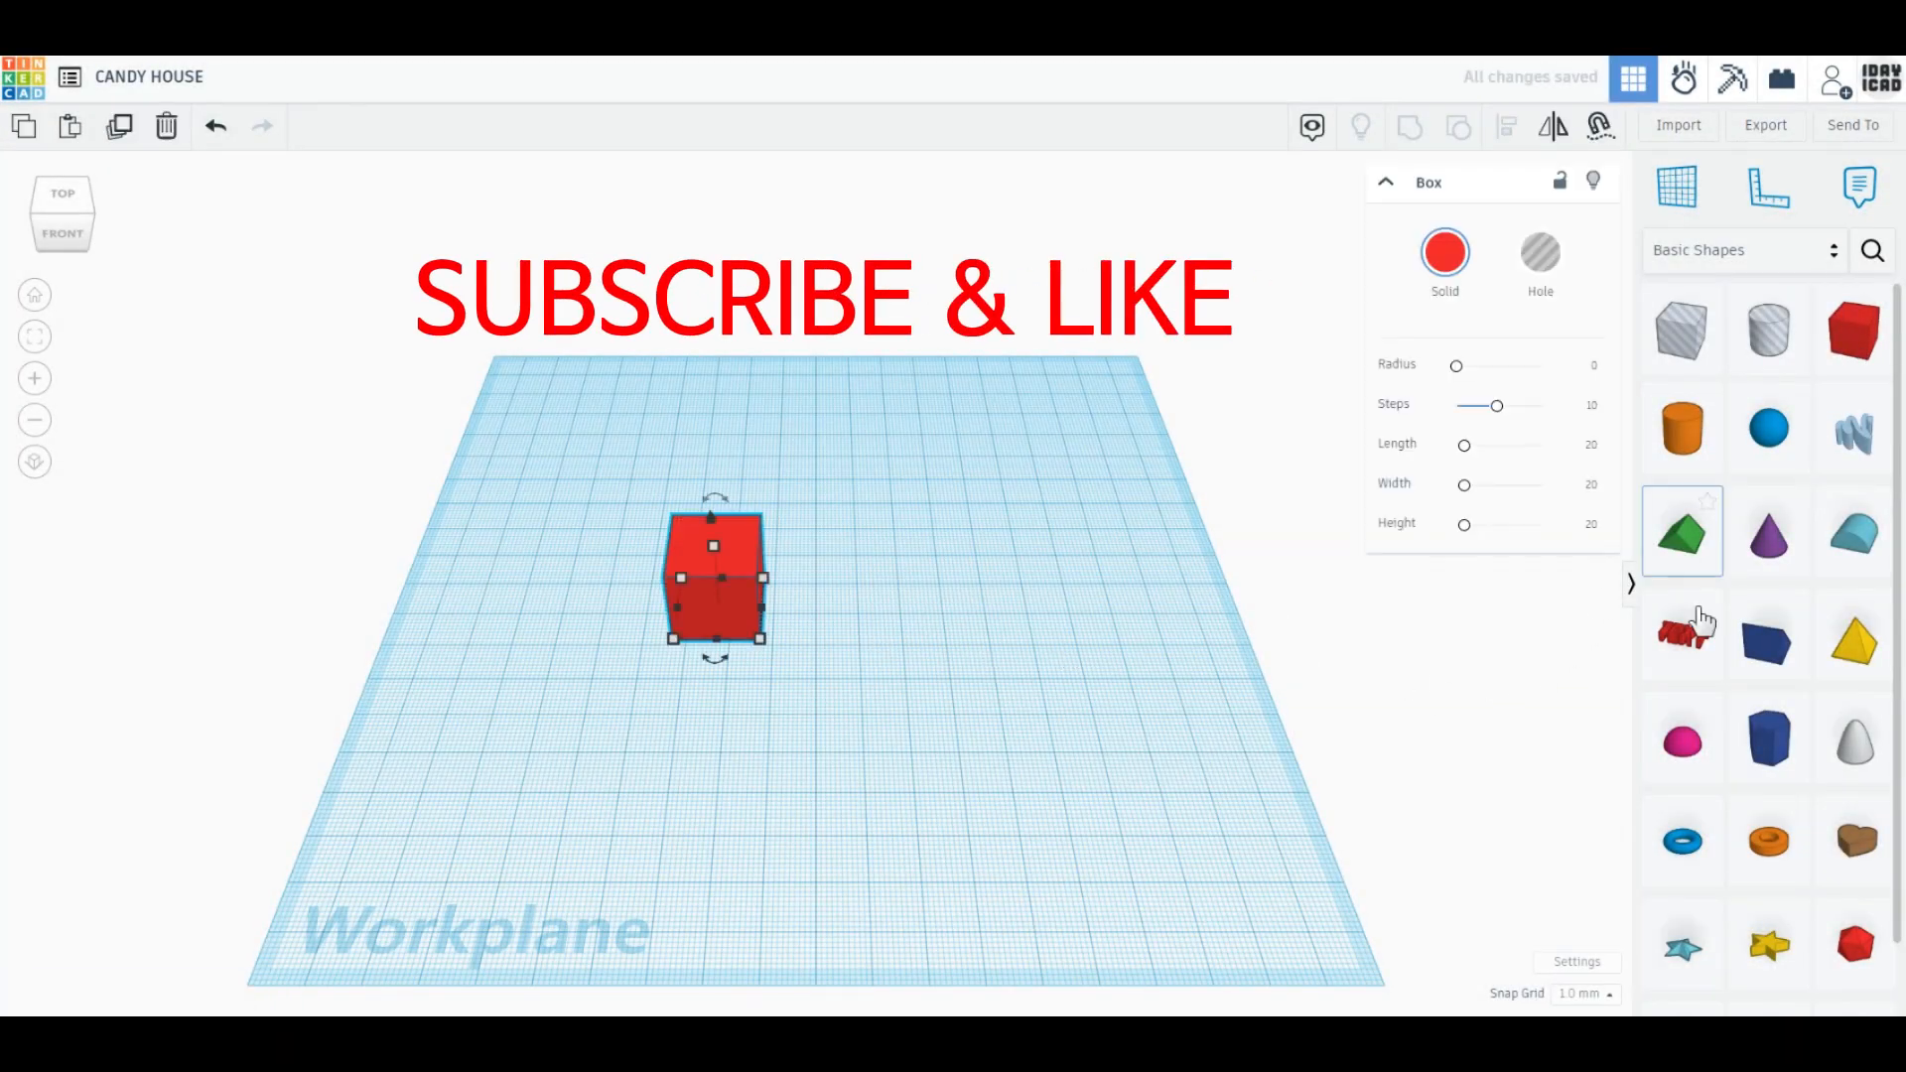
pyautogui.click(1853, 331)
pyautogui.click(1022, 663)
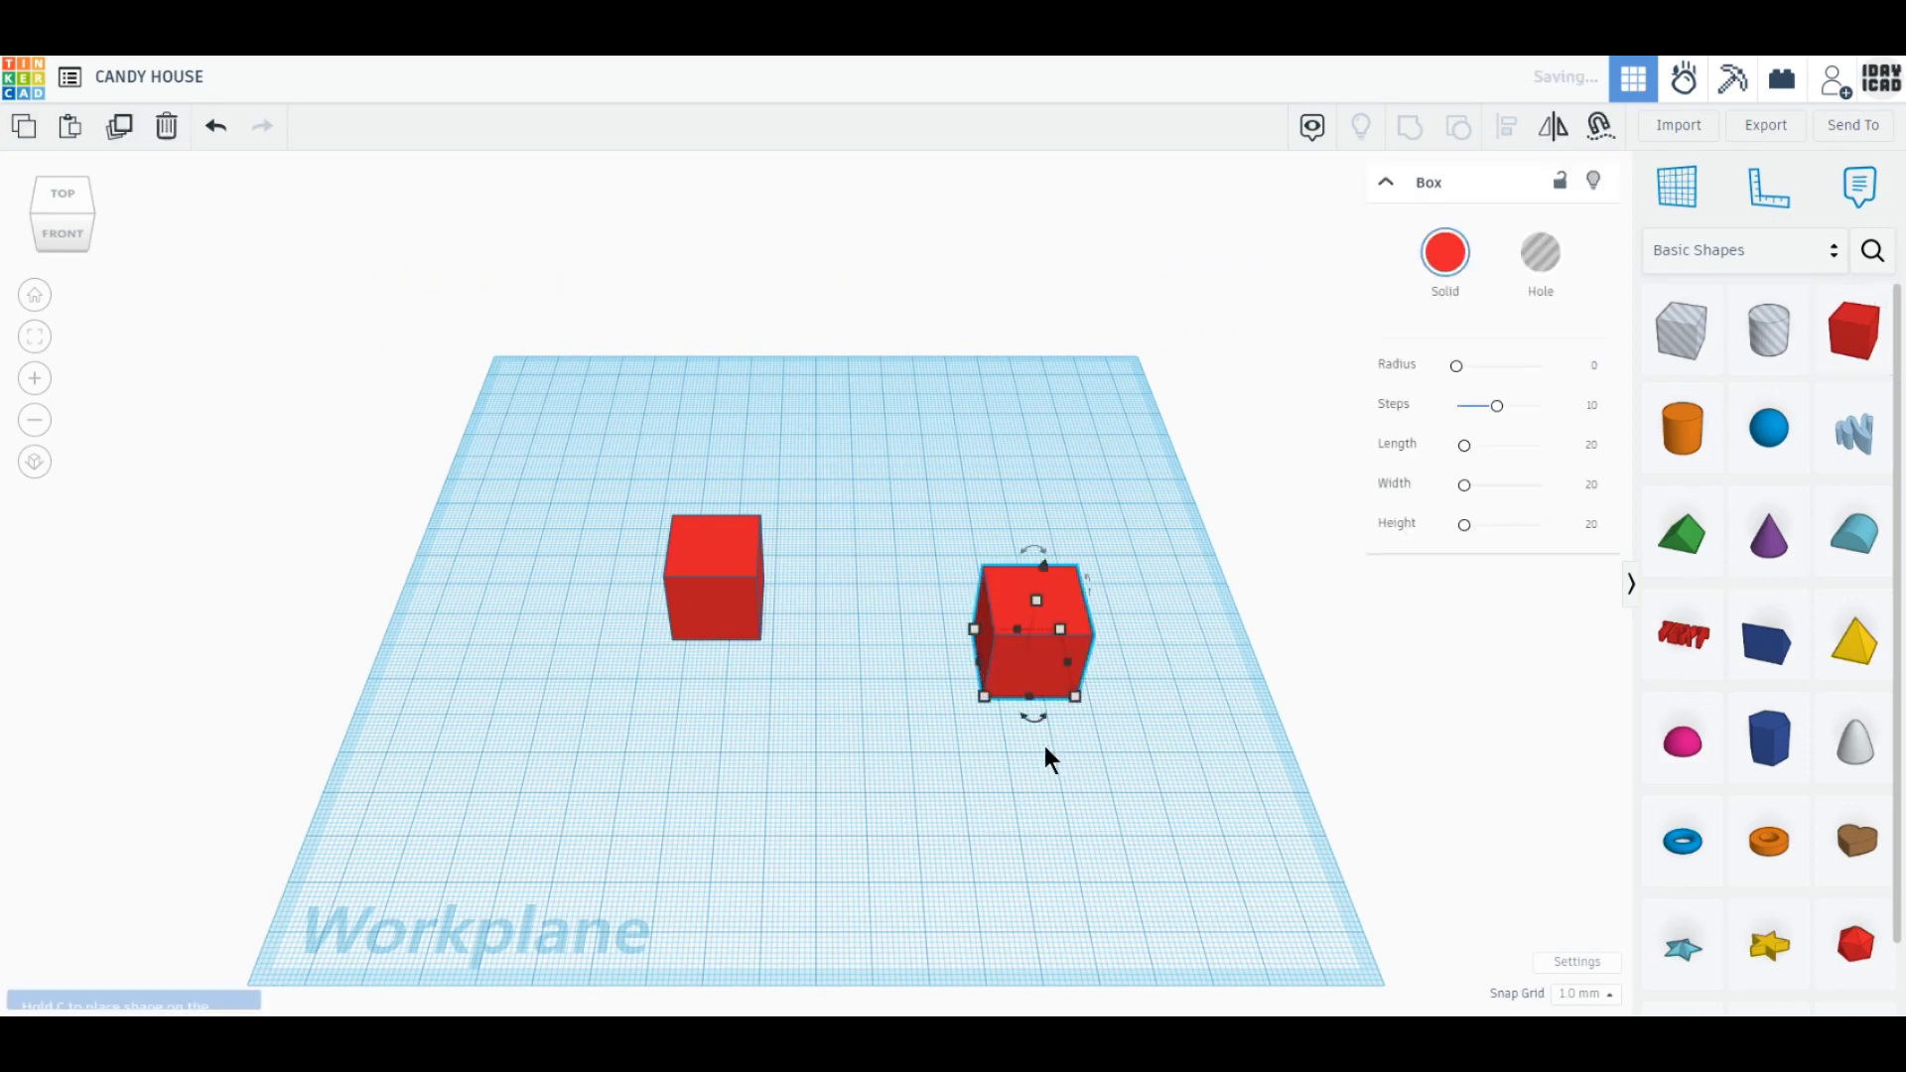
# Rotate the second box 45° about its vertical axis and resize its footprint to 20 mm wide by 30 mm long.
pyautogui.moveTo(1036, 719); pyautogui.dragTo(1017, 697)
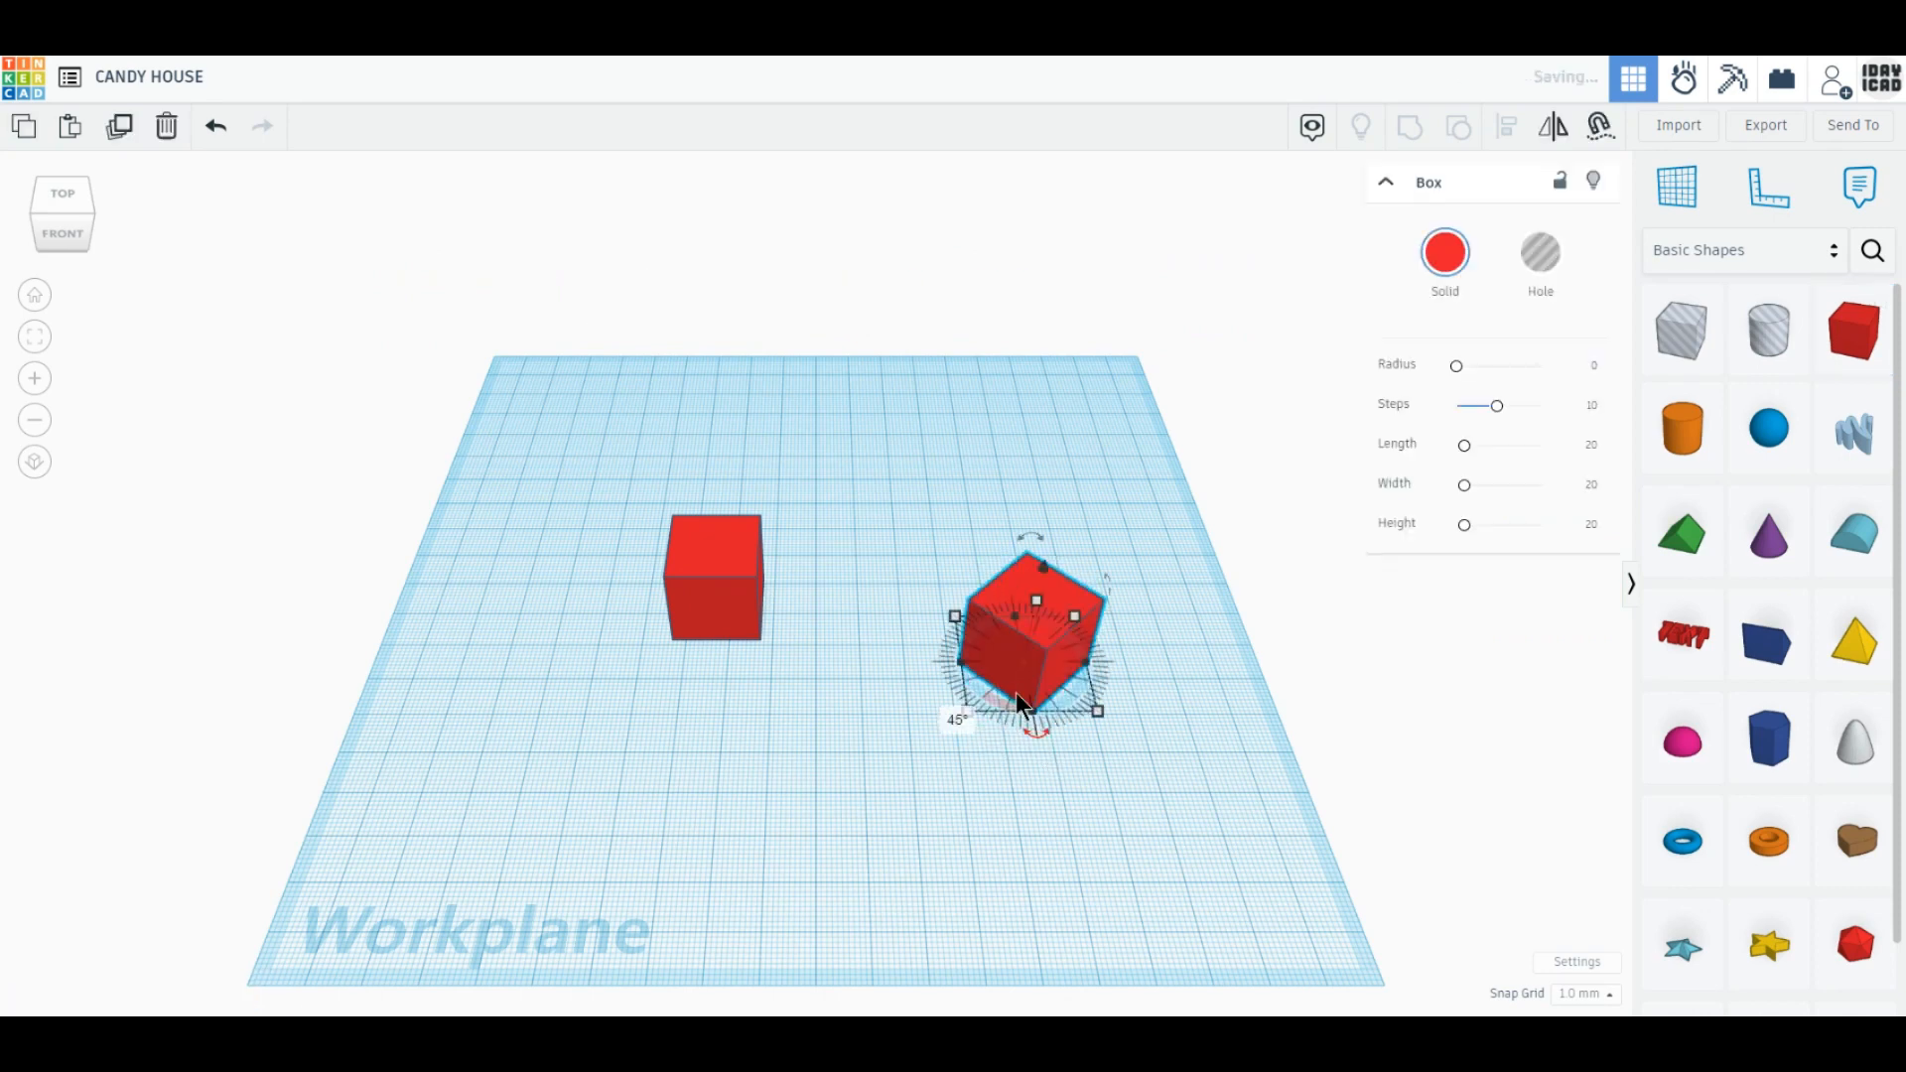
pyautogui.click(1092, 709)
pyautogui.click(1074, 798)
pyautogui.write('20')
pyautogui.press('Return')
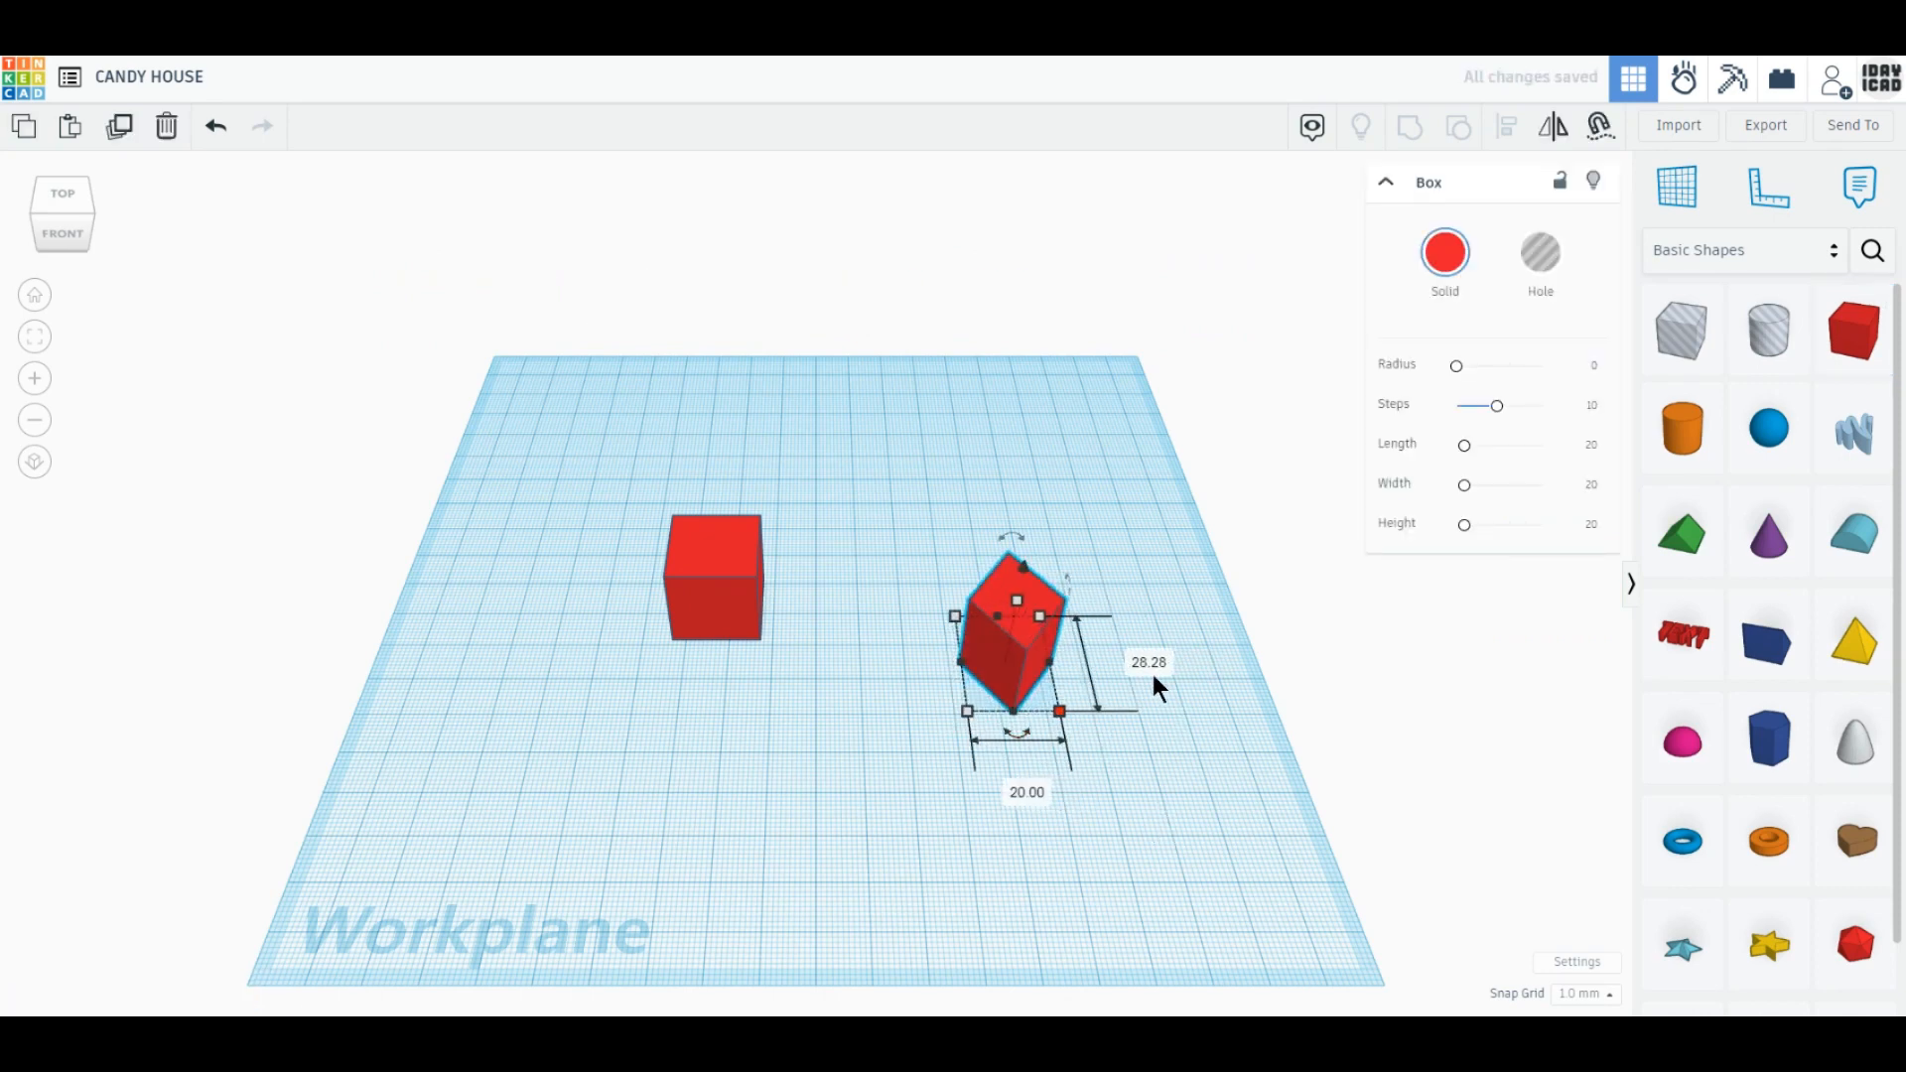
pyautogui.press('Return')
# Set the rotated box's height to 2 mm.
pyautogui.click(1018, 603)
pyautogui.click(1111, 636)
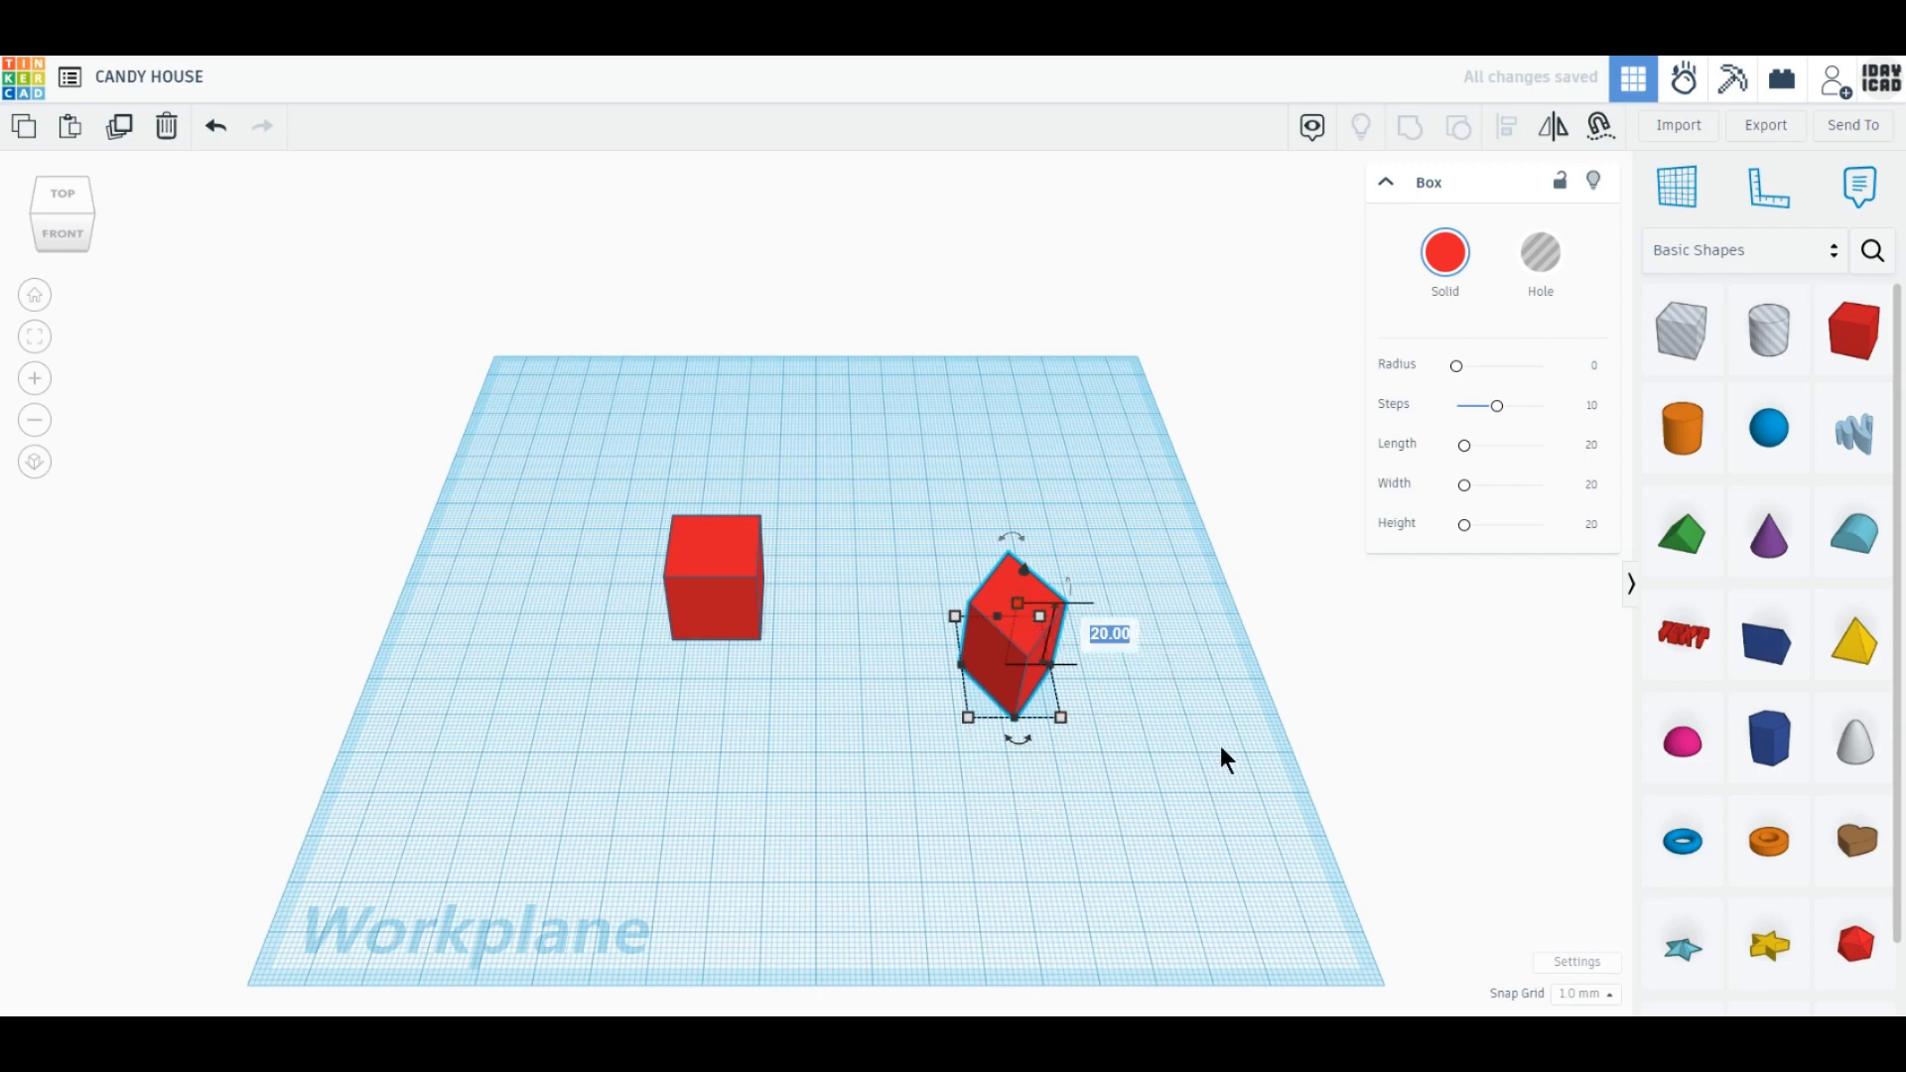
pyautogui.write('2')
pyautogui.press('Return')
pyautogui.click(718, 601)
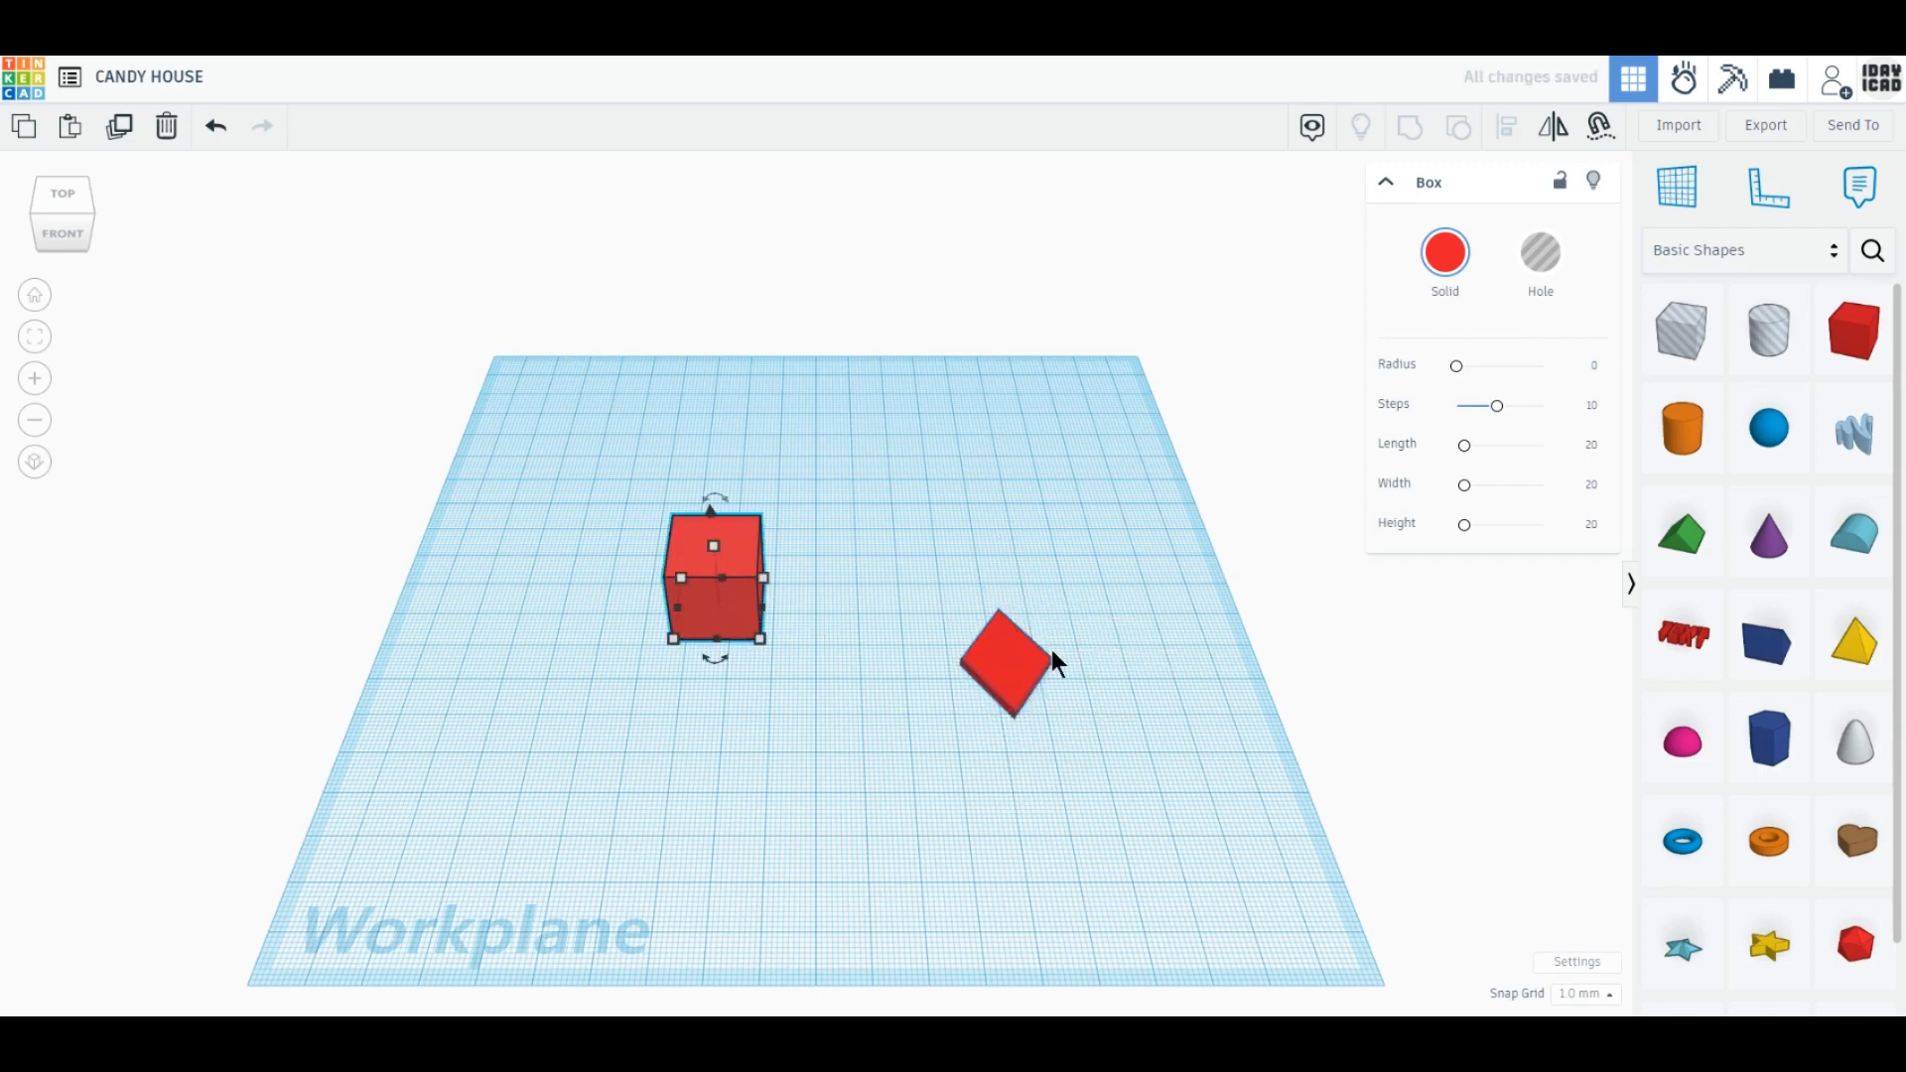
# Set the rotated diamond-shaped box's height to 4 mm and turn it into a hole.
pyautogui.click(1023, 655)
pyautogui.click(1008, 658)
pyautogui.click(1091, 662)
pyautogui.write('4')
pyautogui.press('Return')
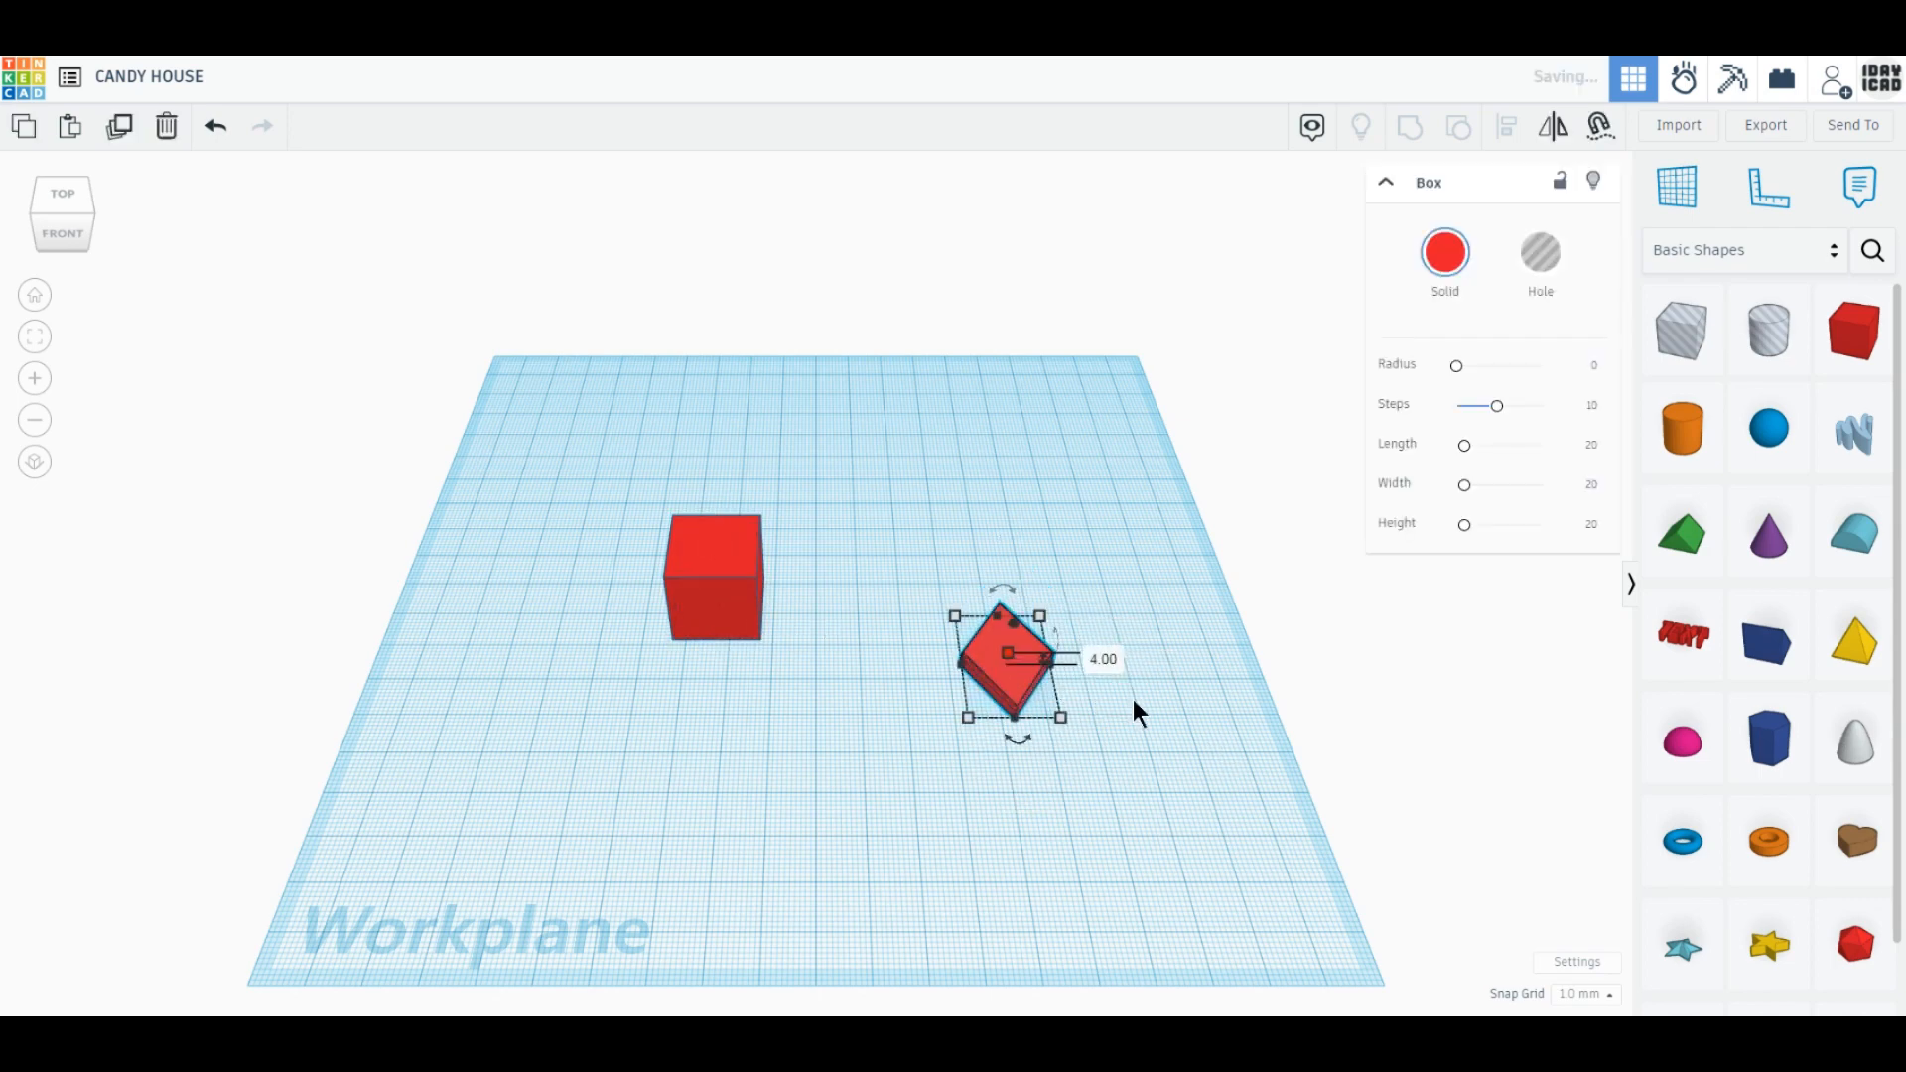
pyautogui.click(1530, 266)
# Resize the solid red box to 100 x 100 x 4 mm and move the plate beside the diamond hole.
pyautogui.click(714, 596)
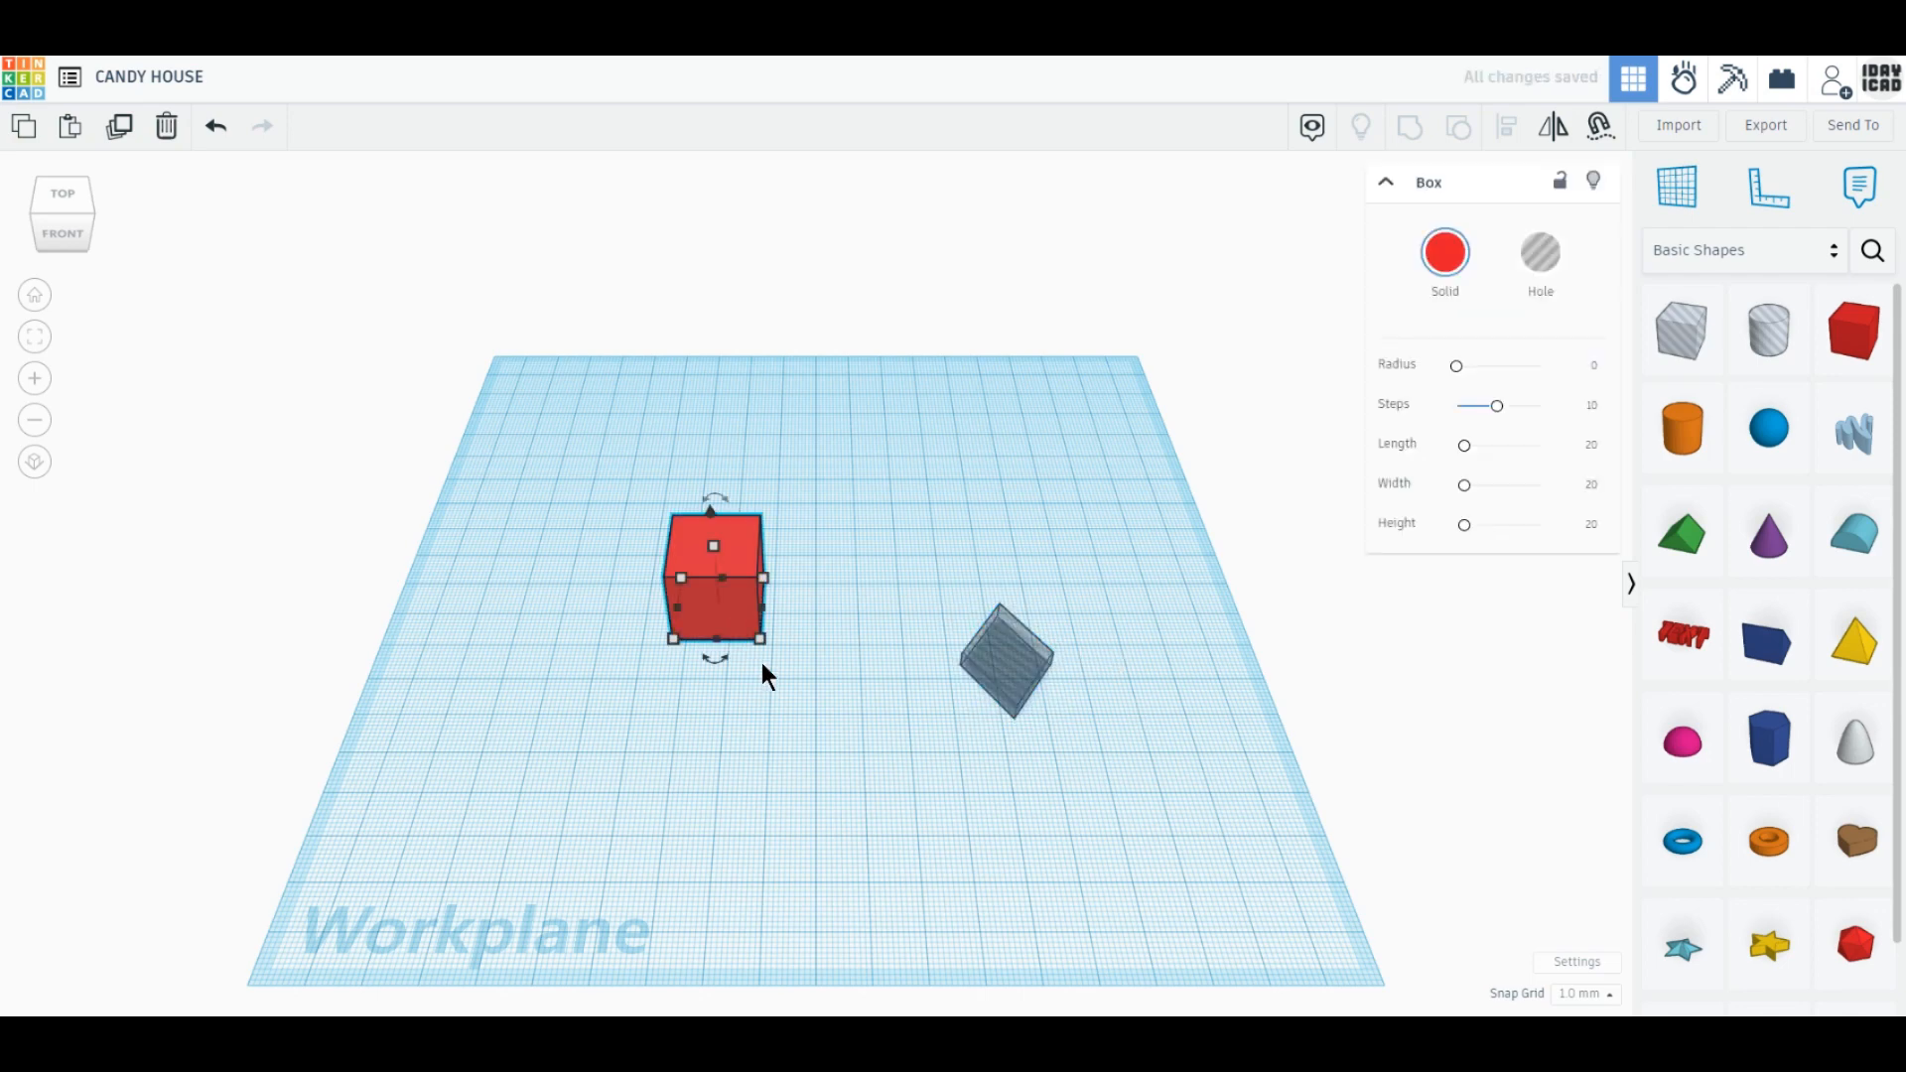
pyautogui.click(732, 717)
pyautogui.write('100')
pyautogui.press('Tab')
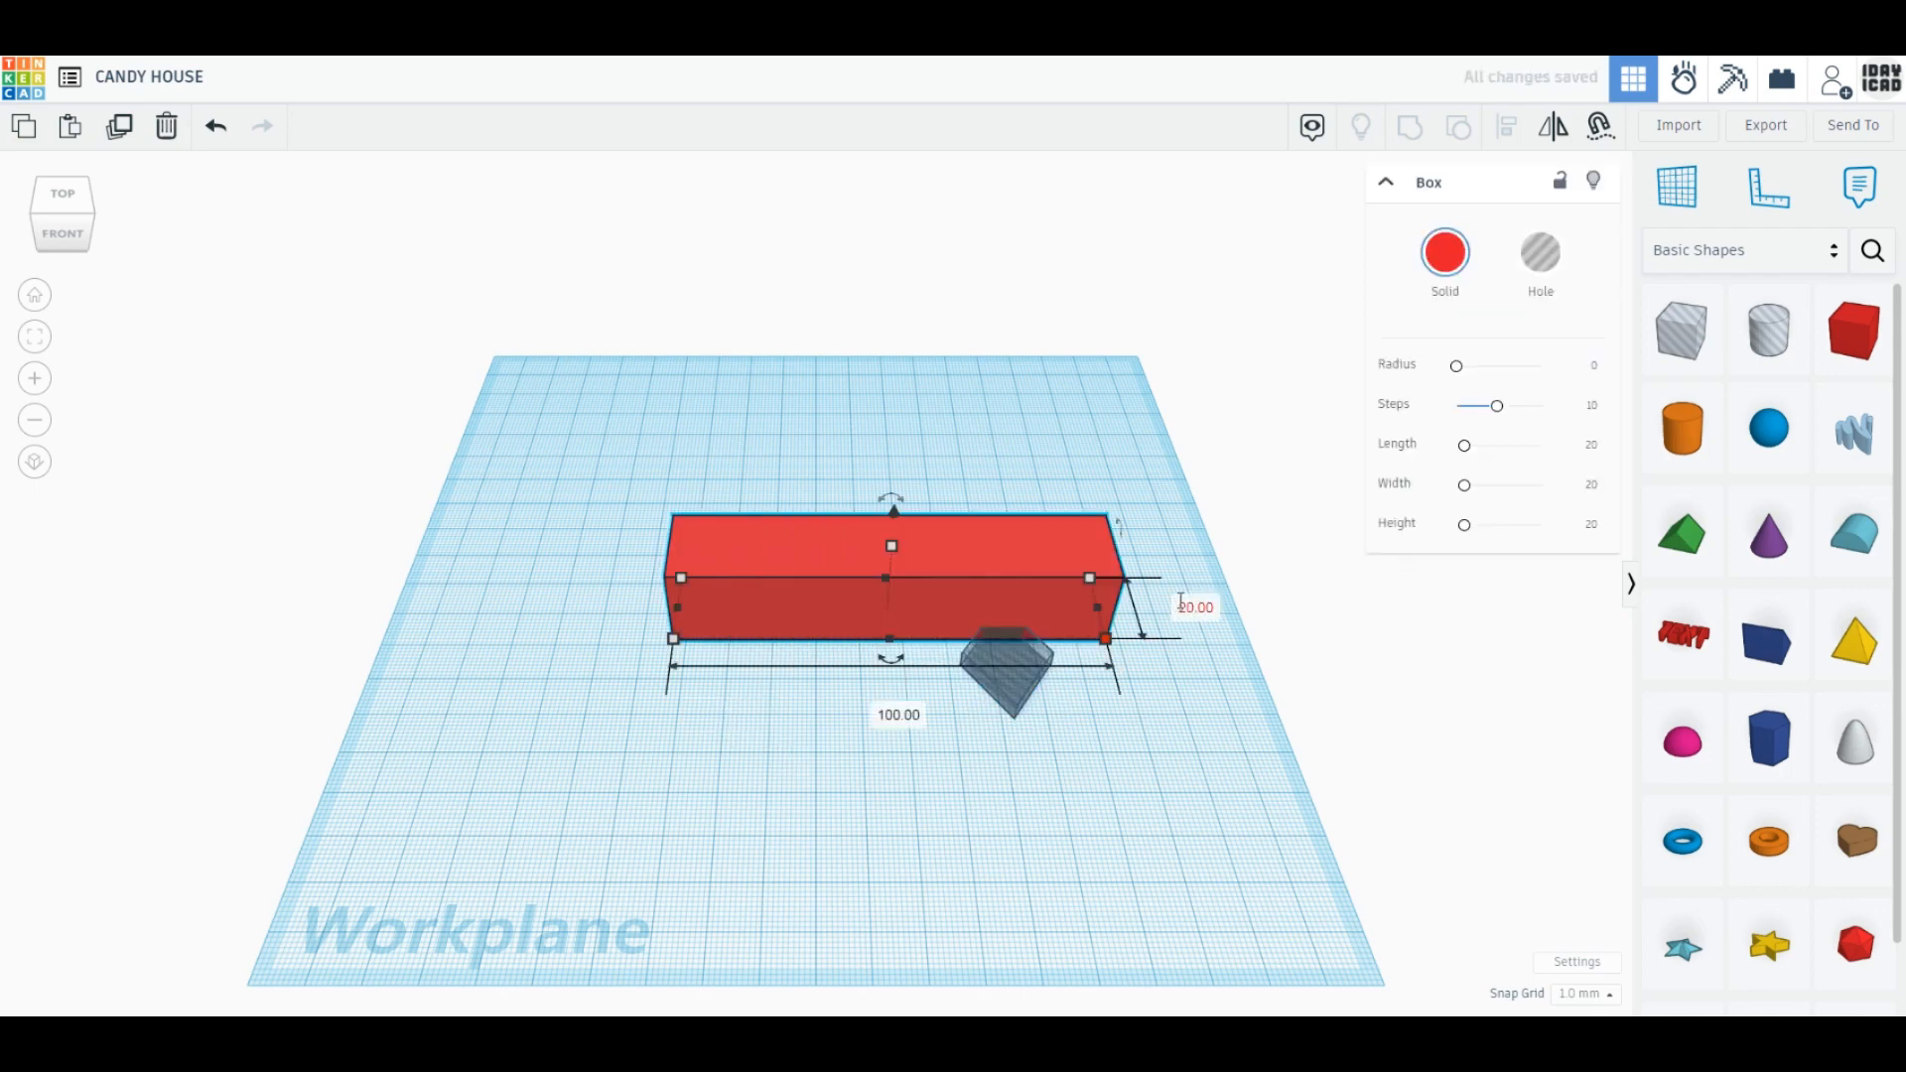
pyautogui.write('100')
pyautogui.press('Tab')
pyautogui.write('4')
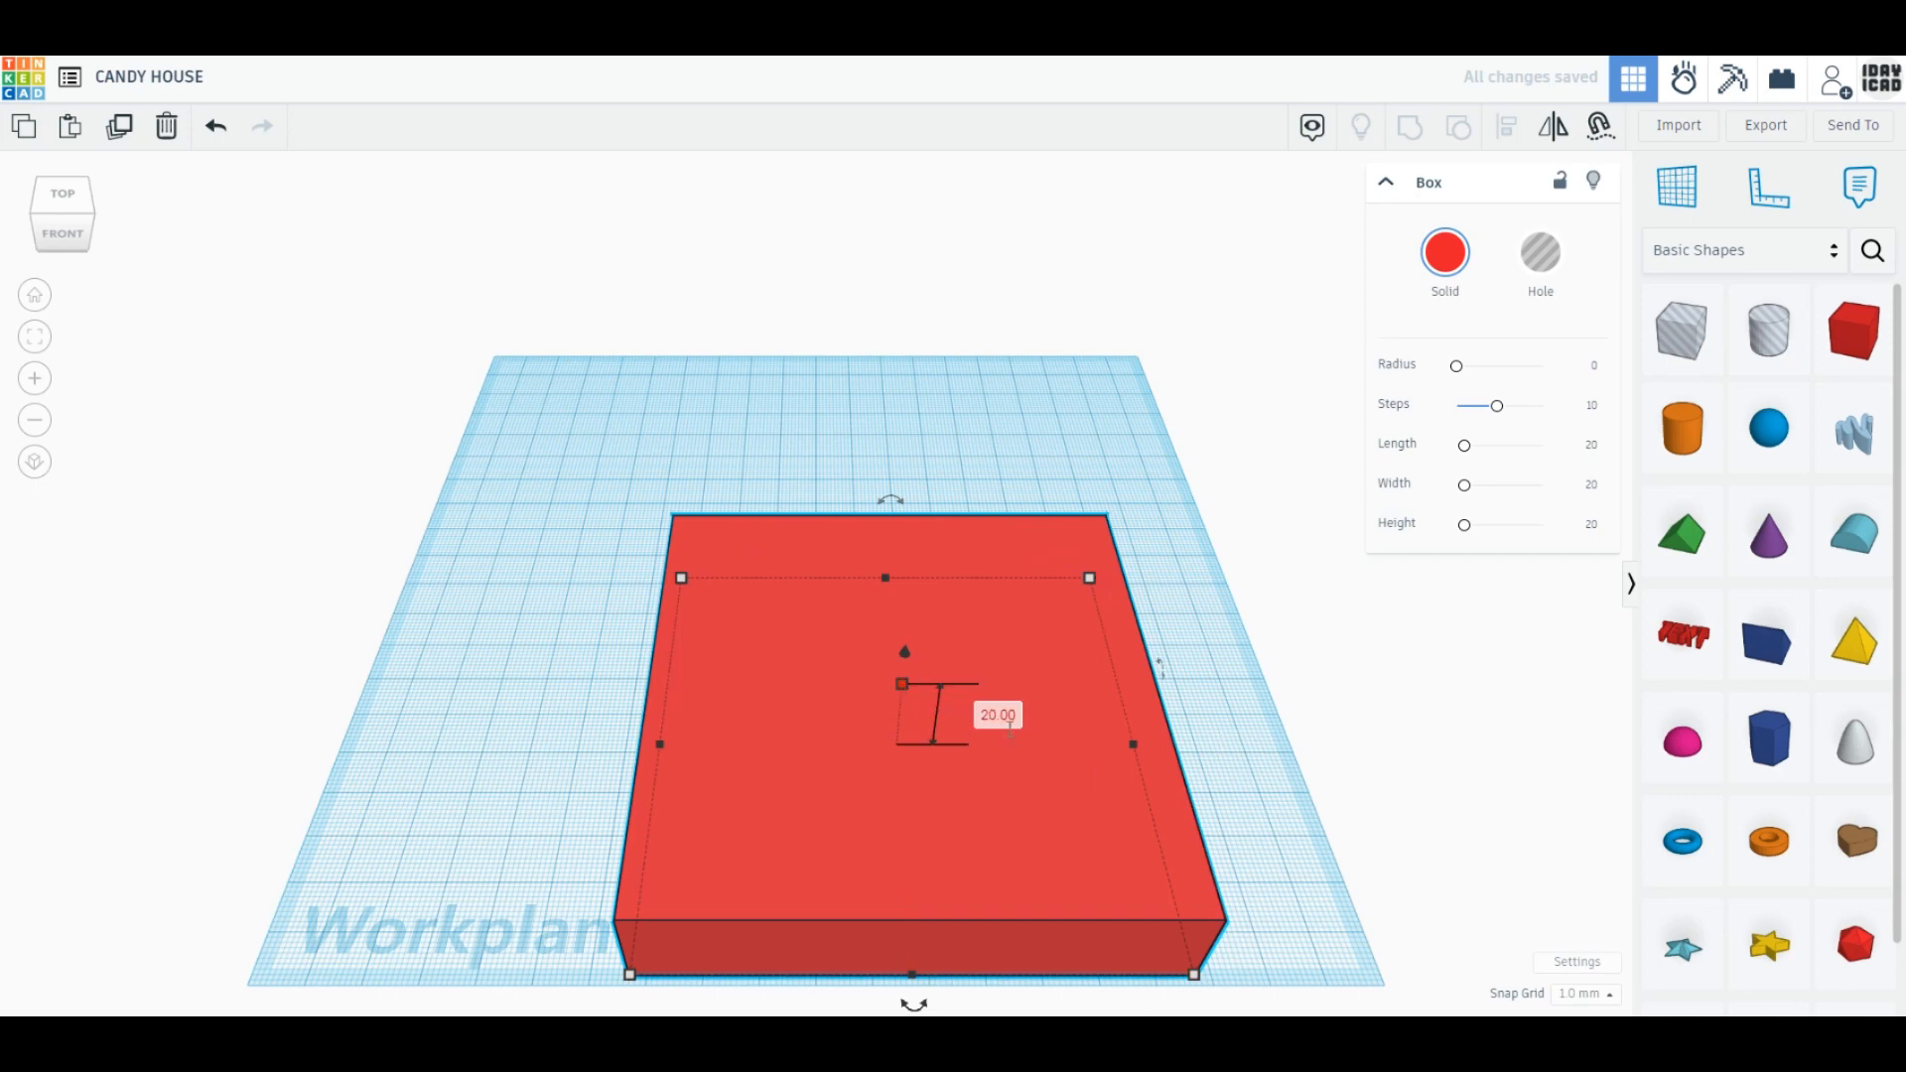
pyautogui.press('Return')
pyautogui.click(1253, 783)
pyautogui.moveTo(1038, 880); pyautogui.dragTo(849, 791)
# Move the diamond hole slightly away from the plate and resize its footprint to 16 mm wide by 26 mm long.
pyautogui.click(1015, 657)
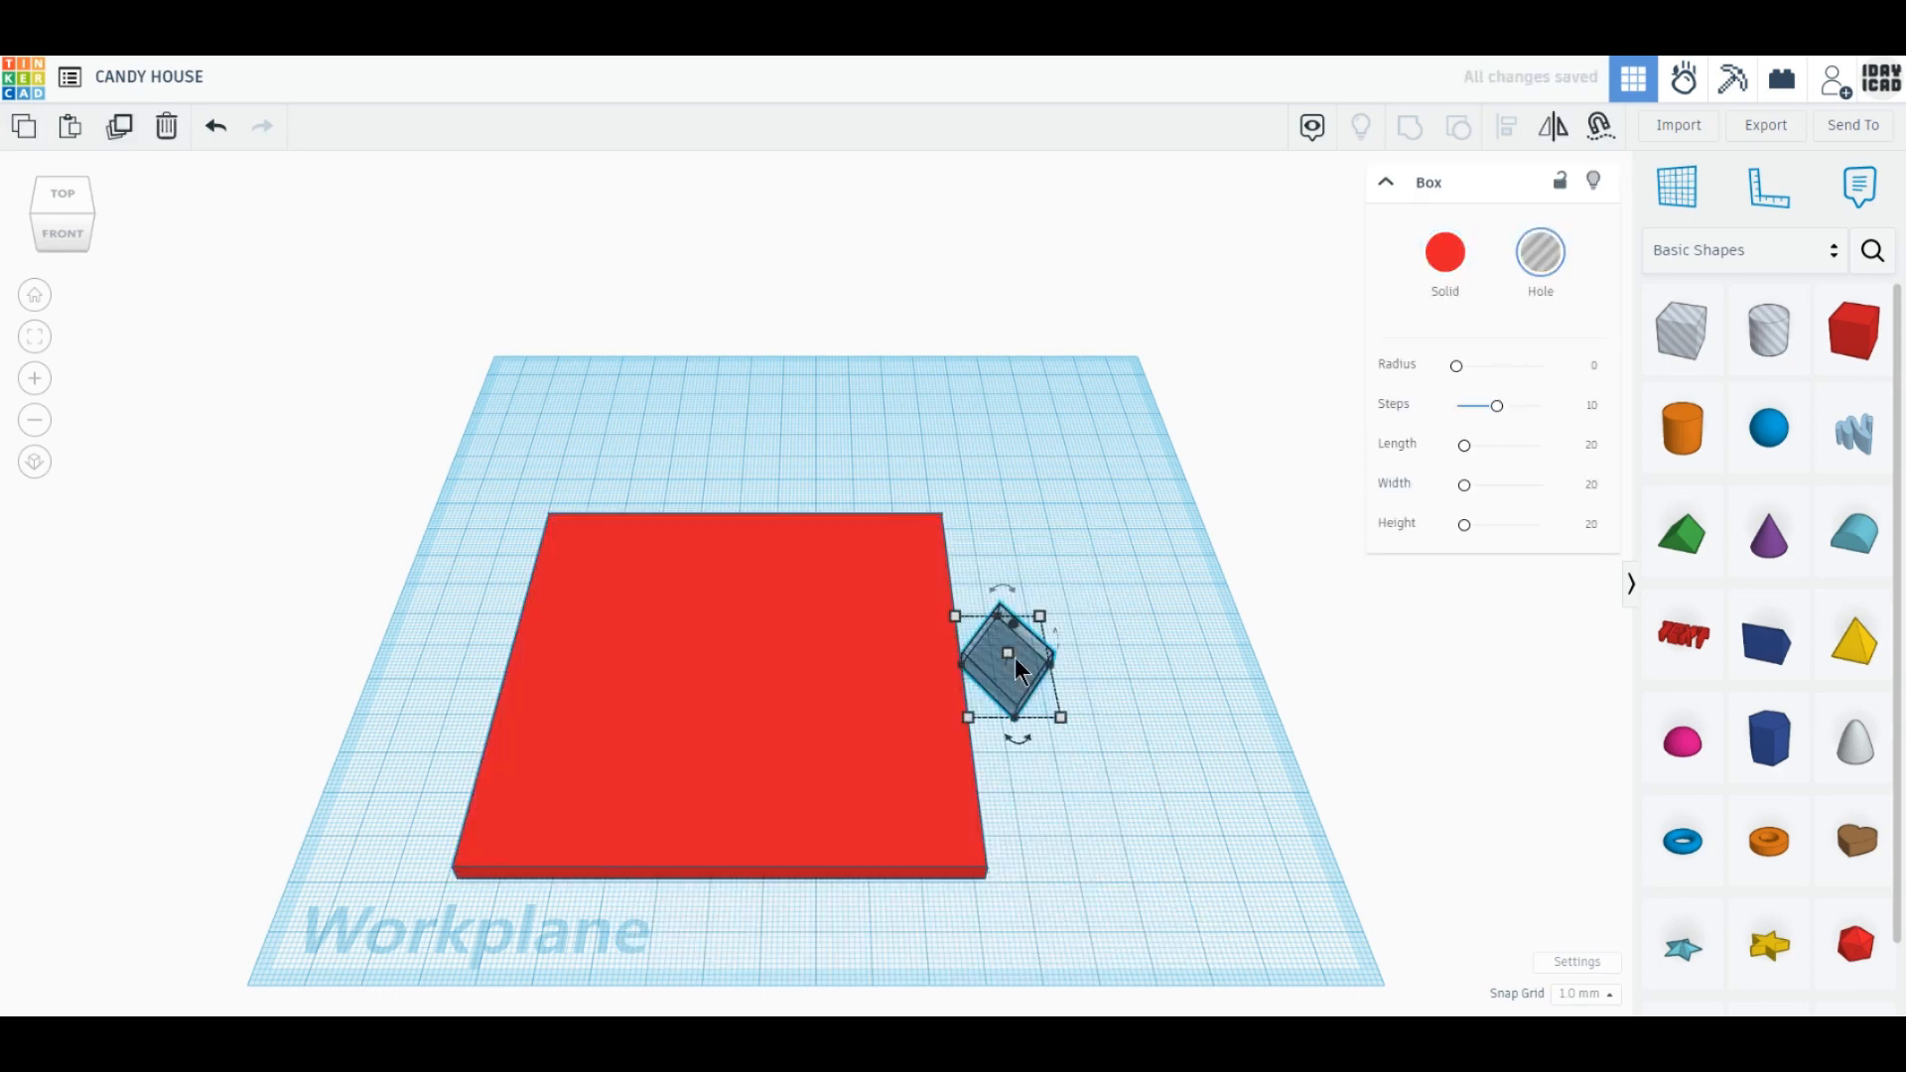
pyautogui.moveTo(1026, 691); pyautogui.dragTo(1056, 681)
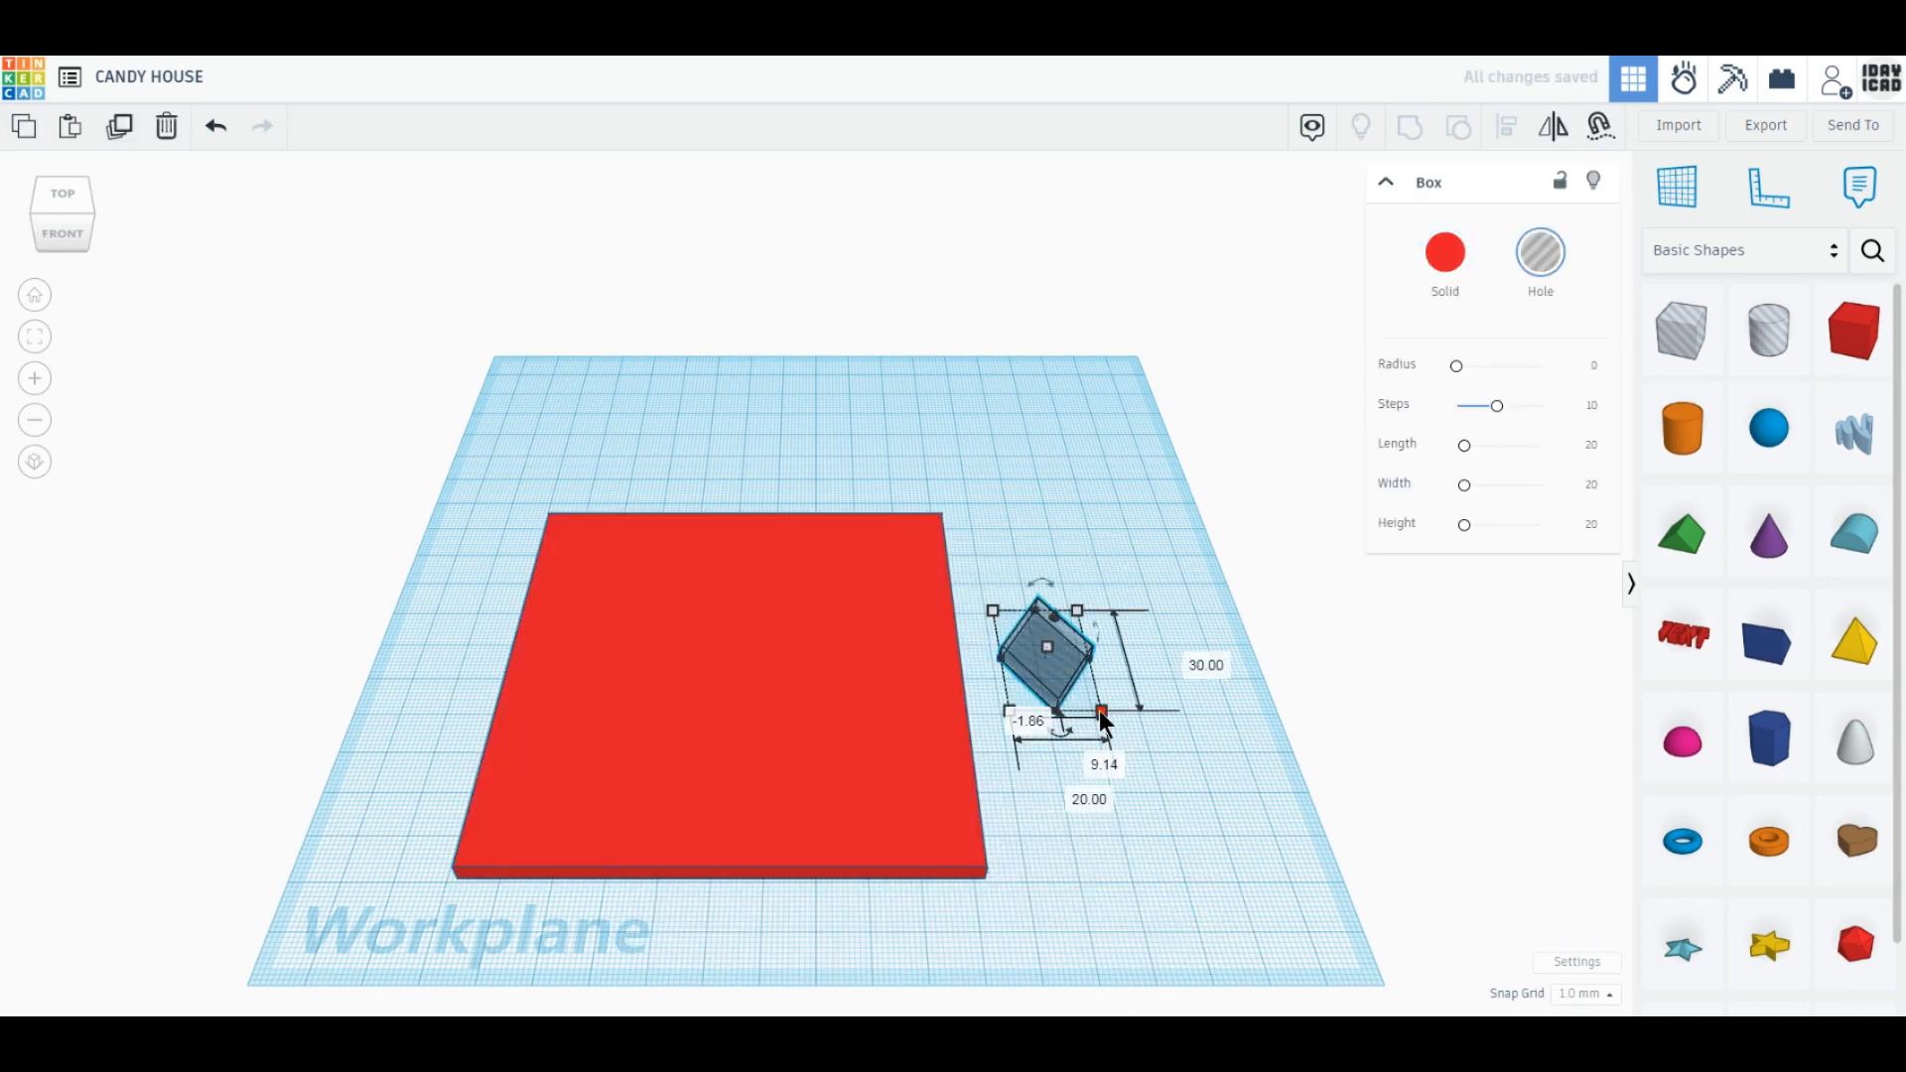
pyautogui.click(1080, 784)
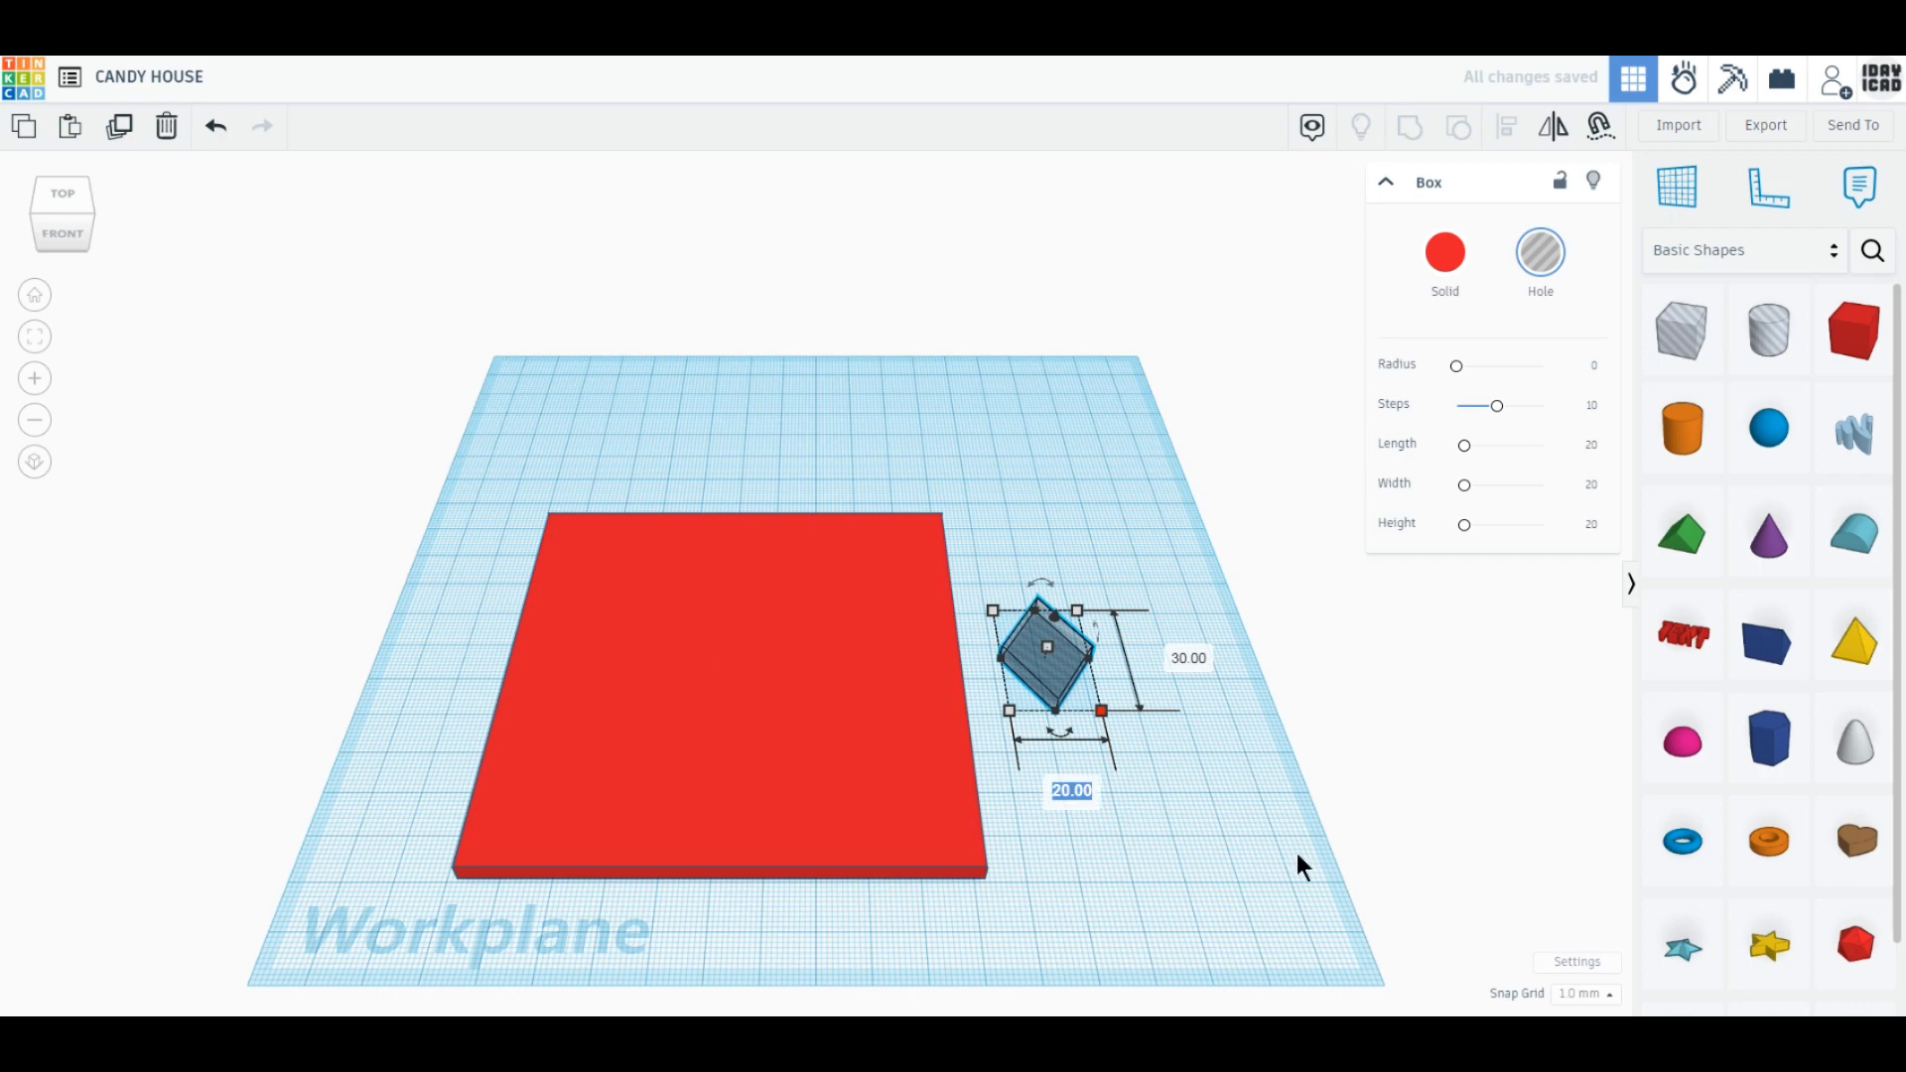
pyautogui.write('16')
pyautogui.press('Return')
pyautogui.click(1169, 658)
pyautogui.write('26')
pyautogui.press('Return')
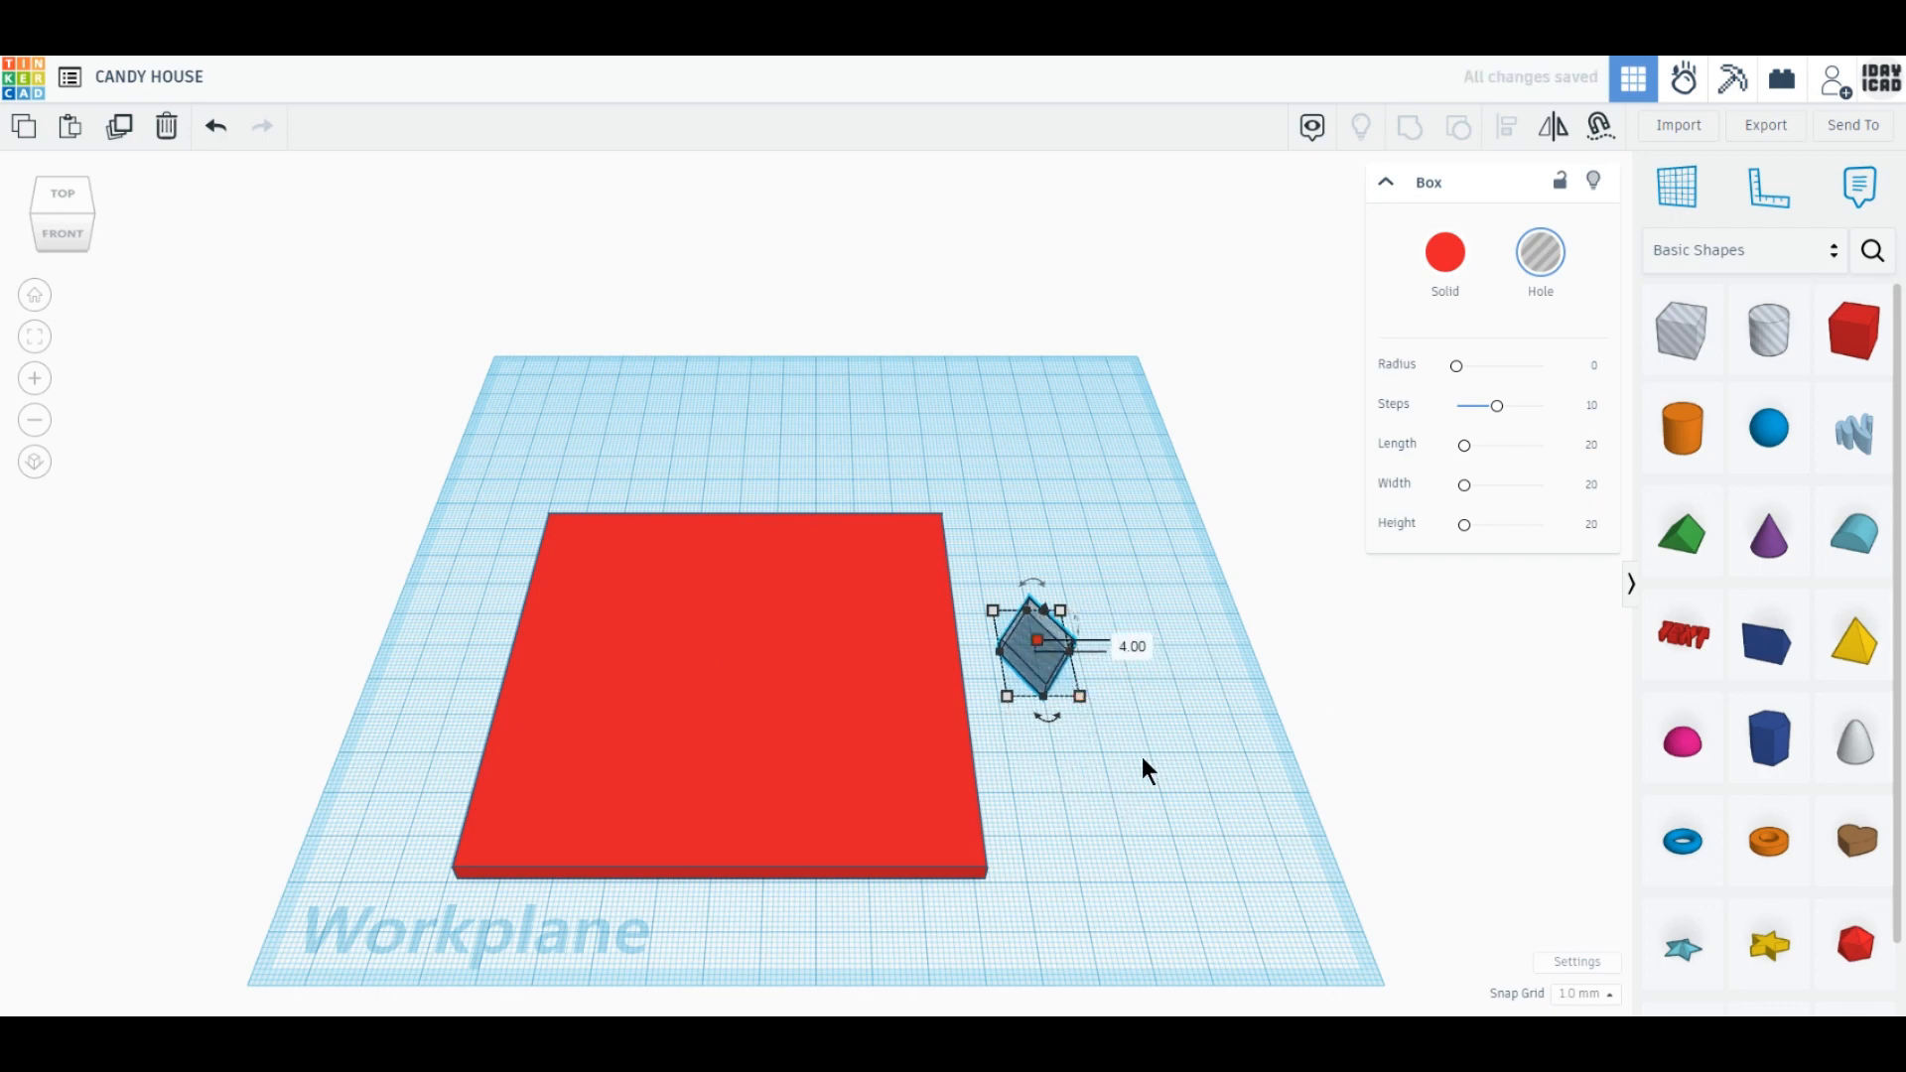
# Switch to an orthographic top view and move the plate 8 mm to the right and 19 mm toward the back of the workplane.
pyautogui.click(974, 866)
pyautogui.click(64, 193)
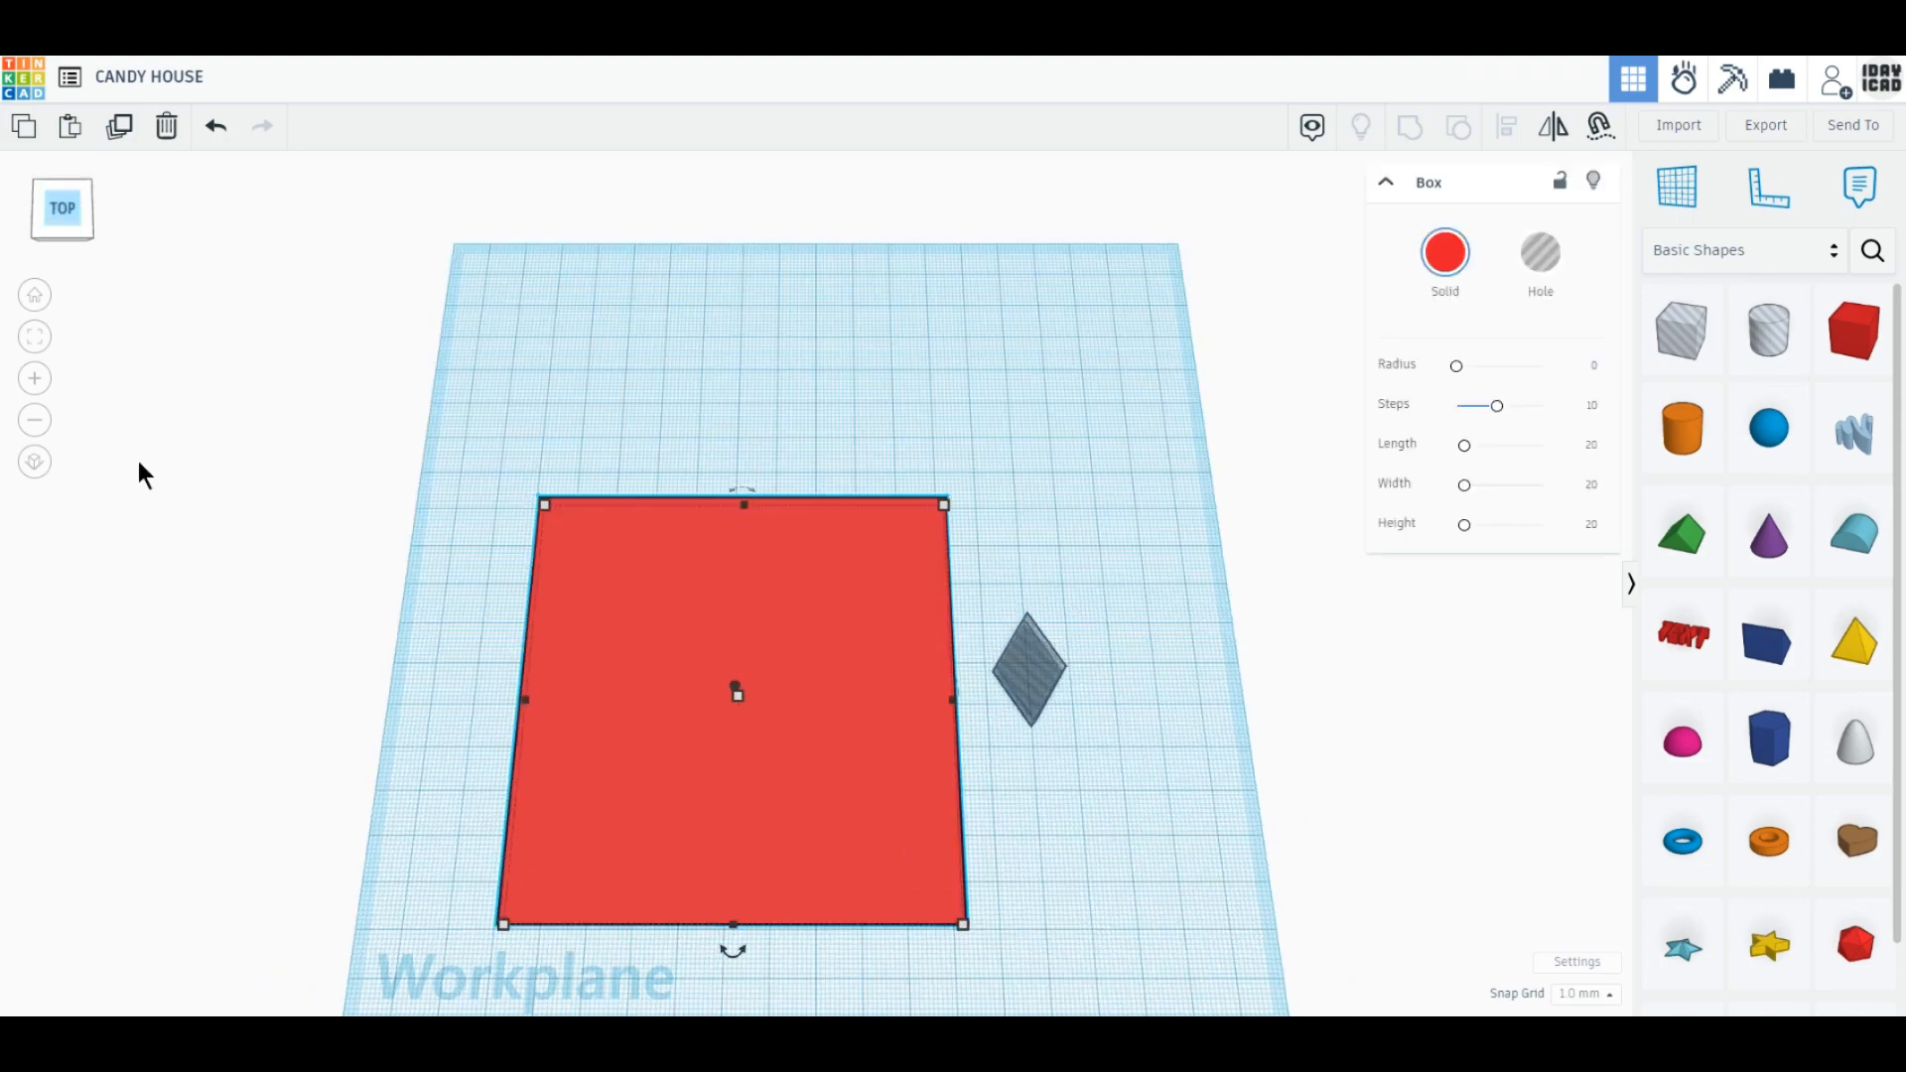
pyautogui.click(36, 463)
pyautogui.scroll(5, 859, 732)
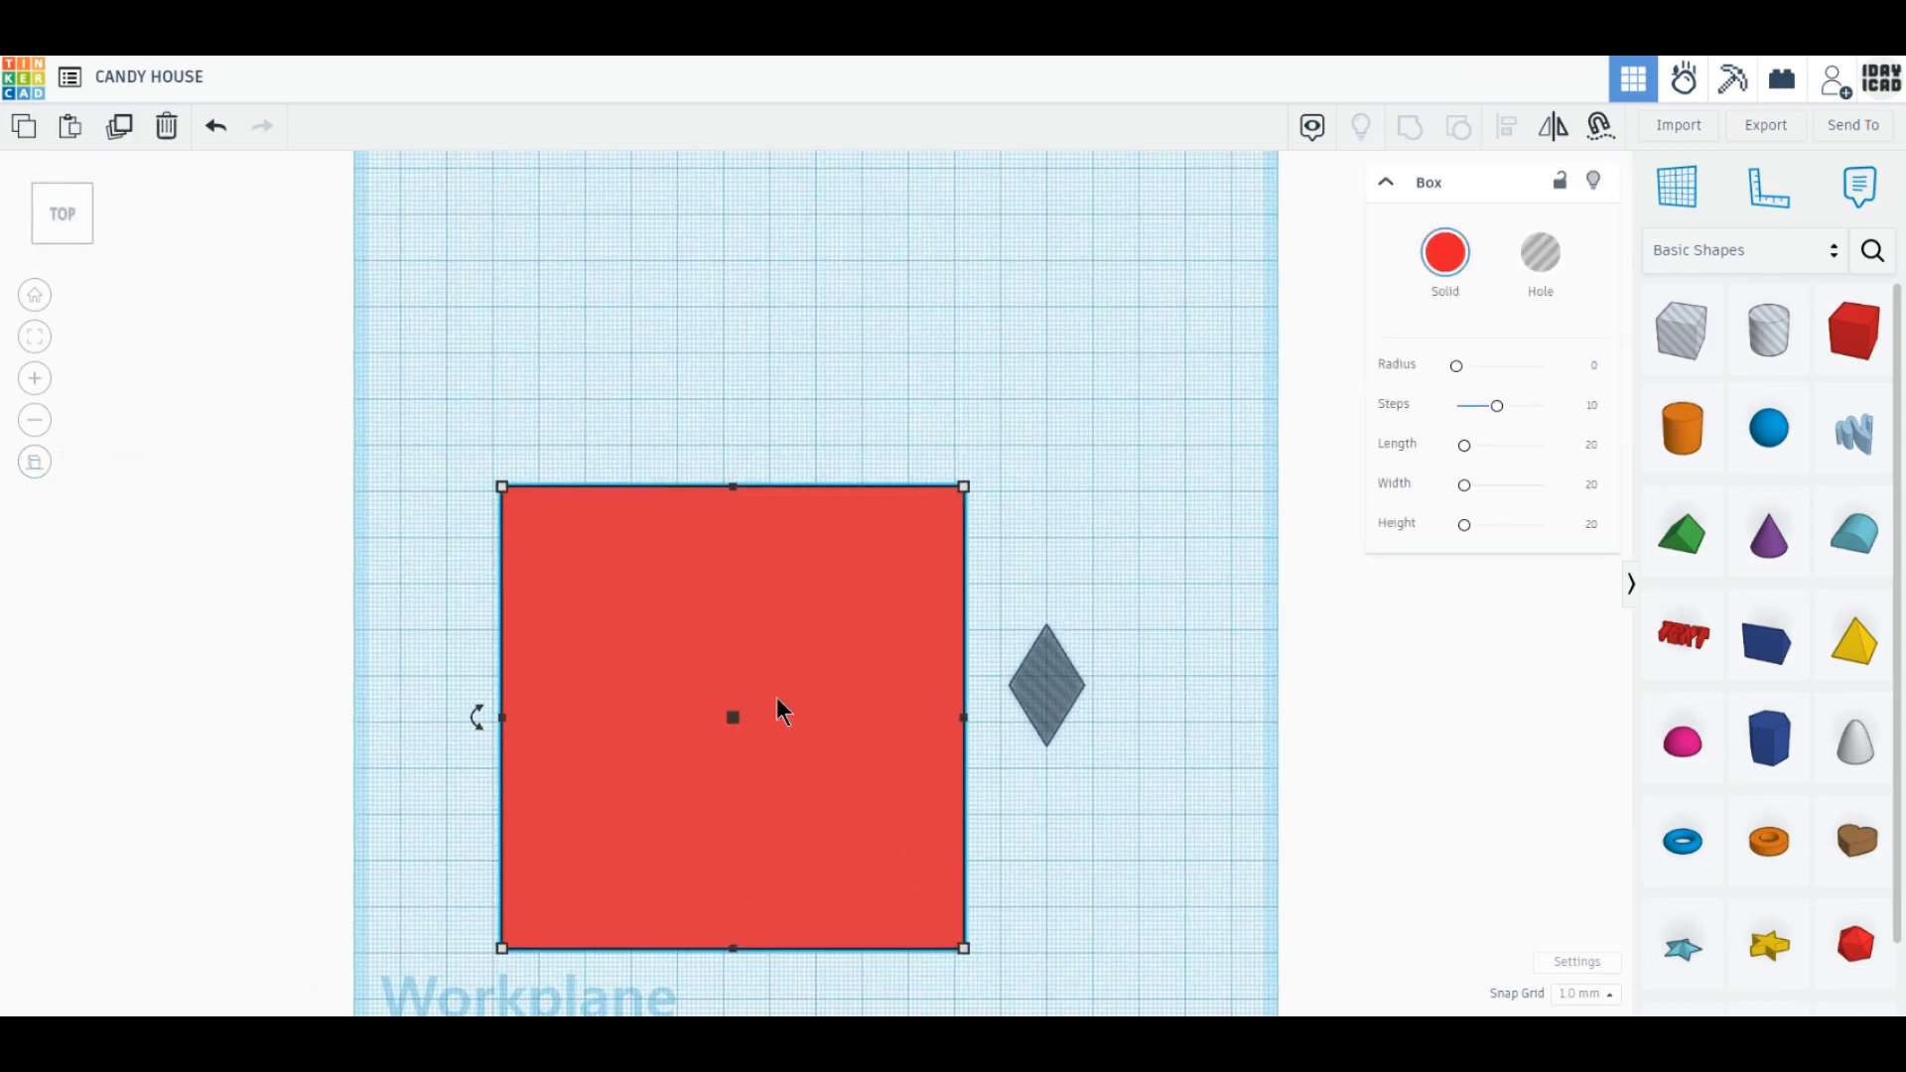
pyautogui.scroll(-3, 860, 733)
pyautogui.moveTo(860, 731); pyautogui.dragTo(912, 541)
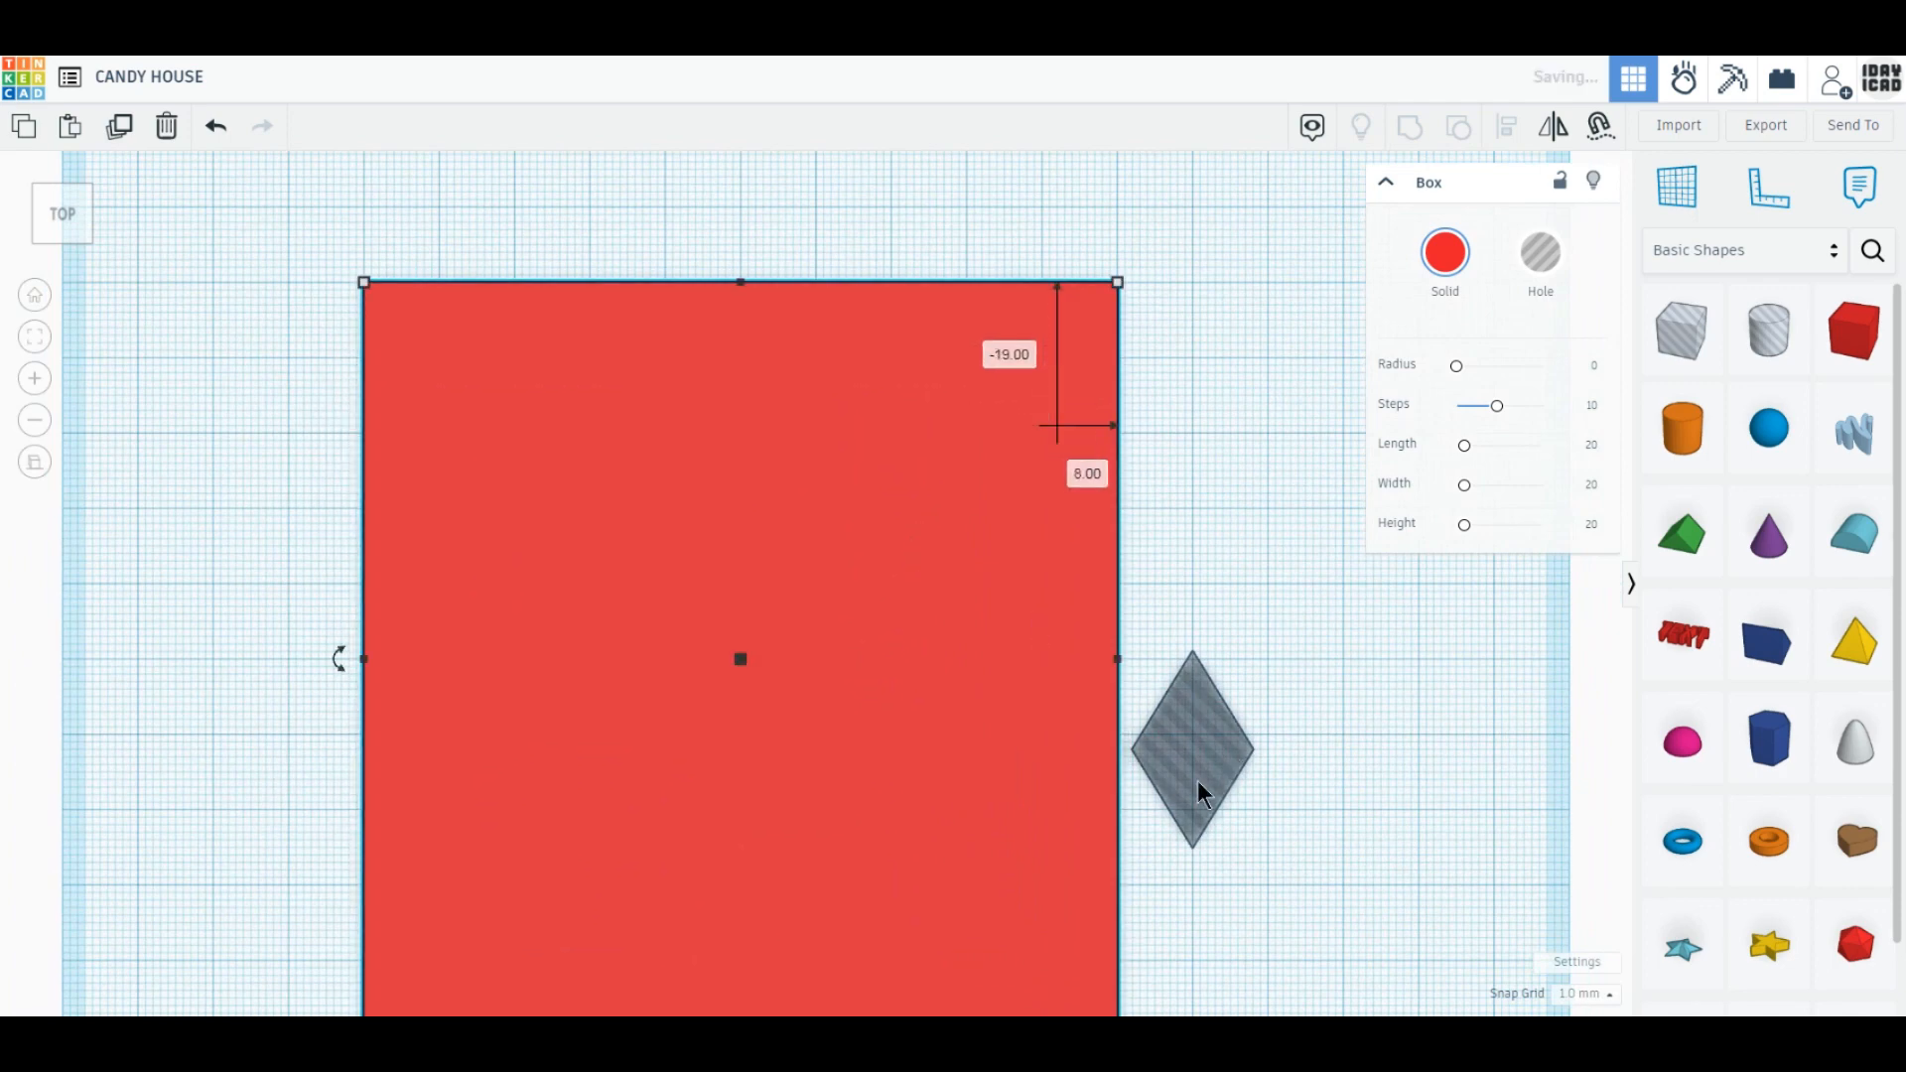
# Centre the diamond hole on the plate's back-left corner and raise it 2 mm above the workplane.
pyautogui.moveTo(1195, 791); pyautogui.dragTo(367, 318)
pyautogui.moveTo(331, 371)
pyautogui.mouseDown(button='right')
pyautogui.moveTo(387, 413)
pyautogui.moveTo(322, 407)
pyautogui.mouseUp(button='right')
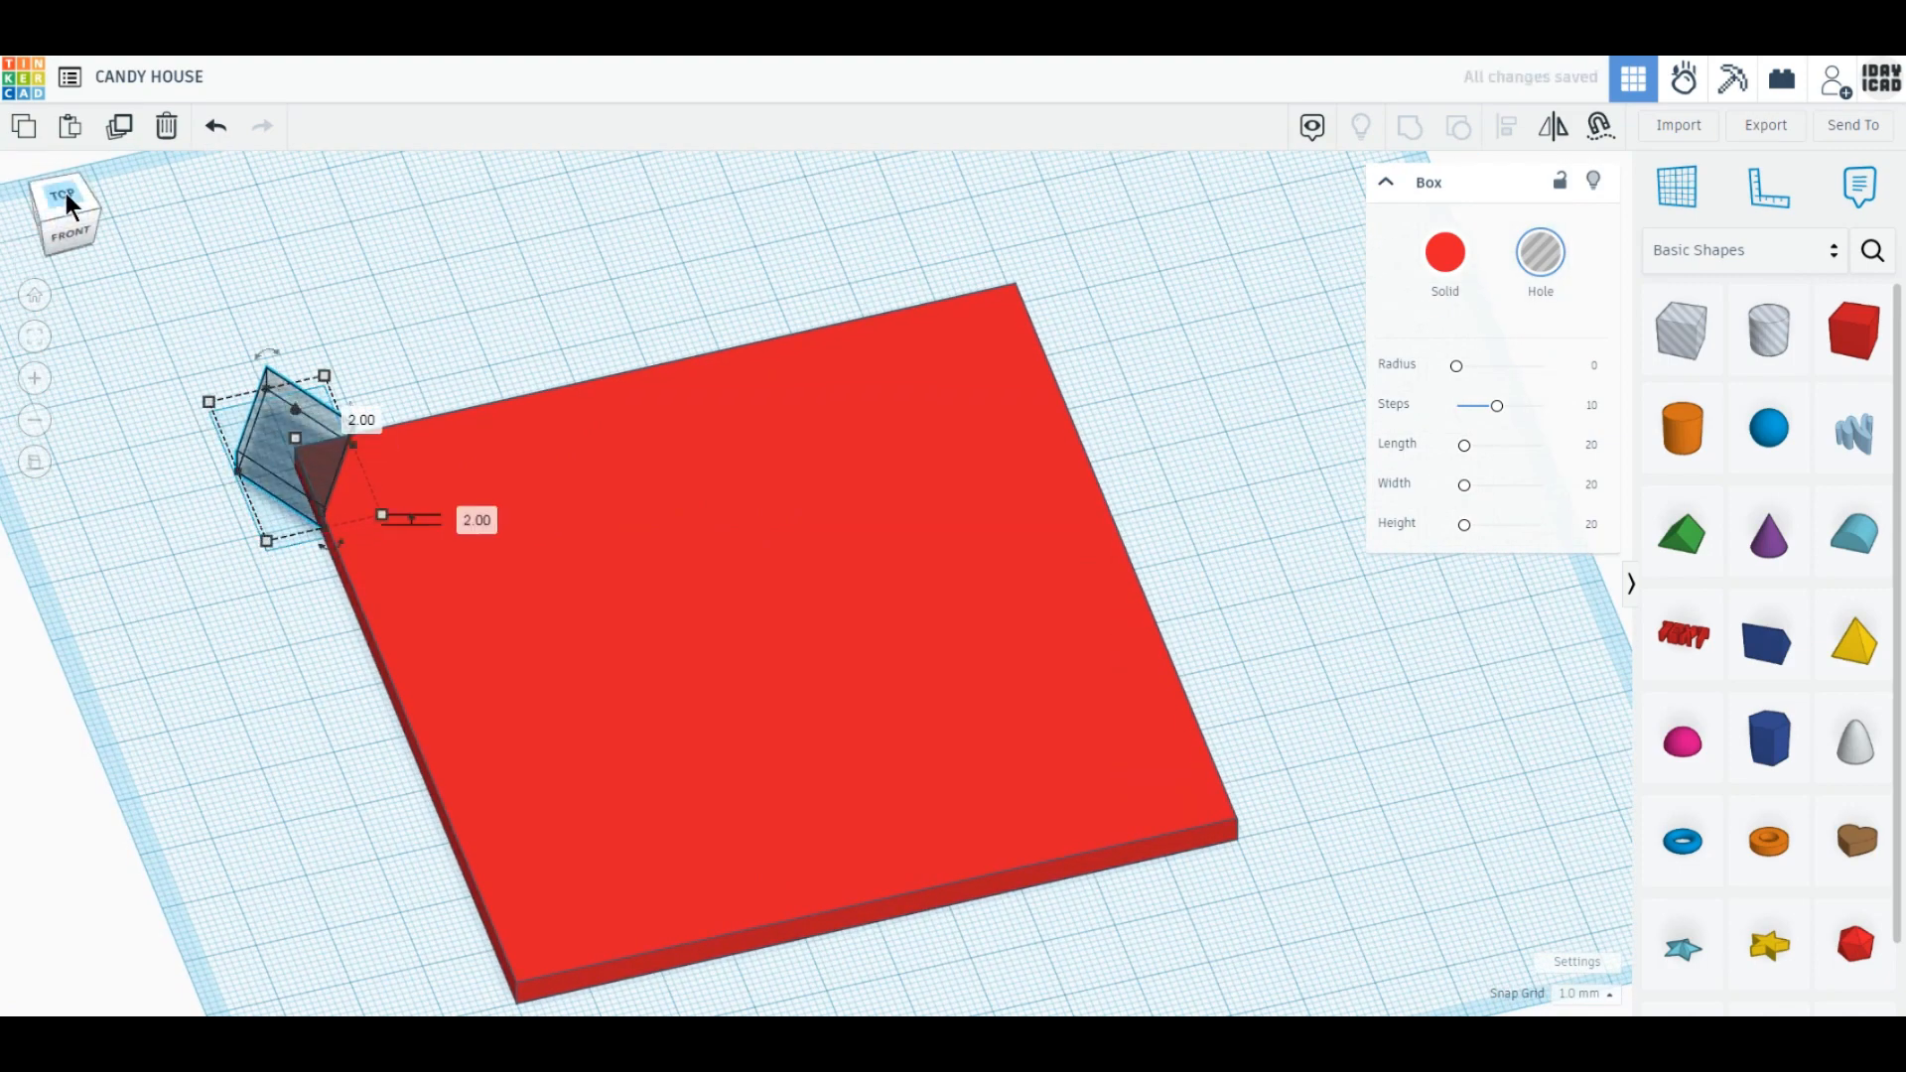
pyautogui.click(65, 193)
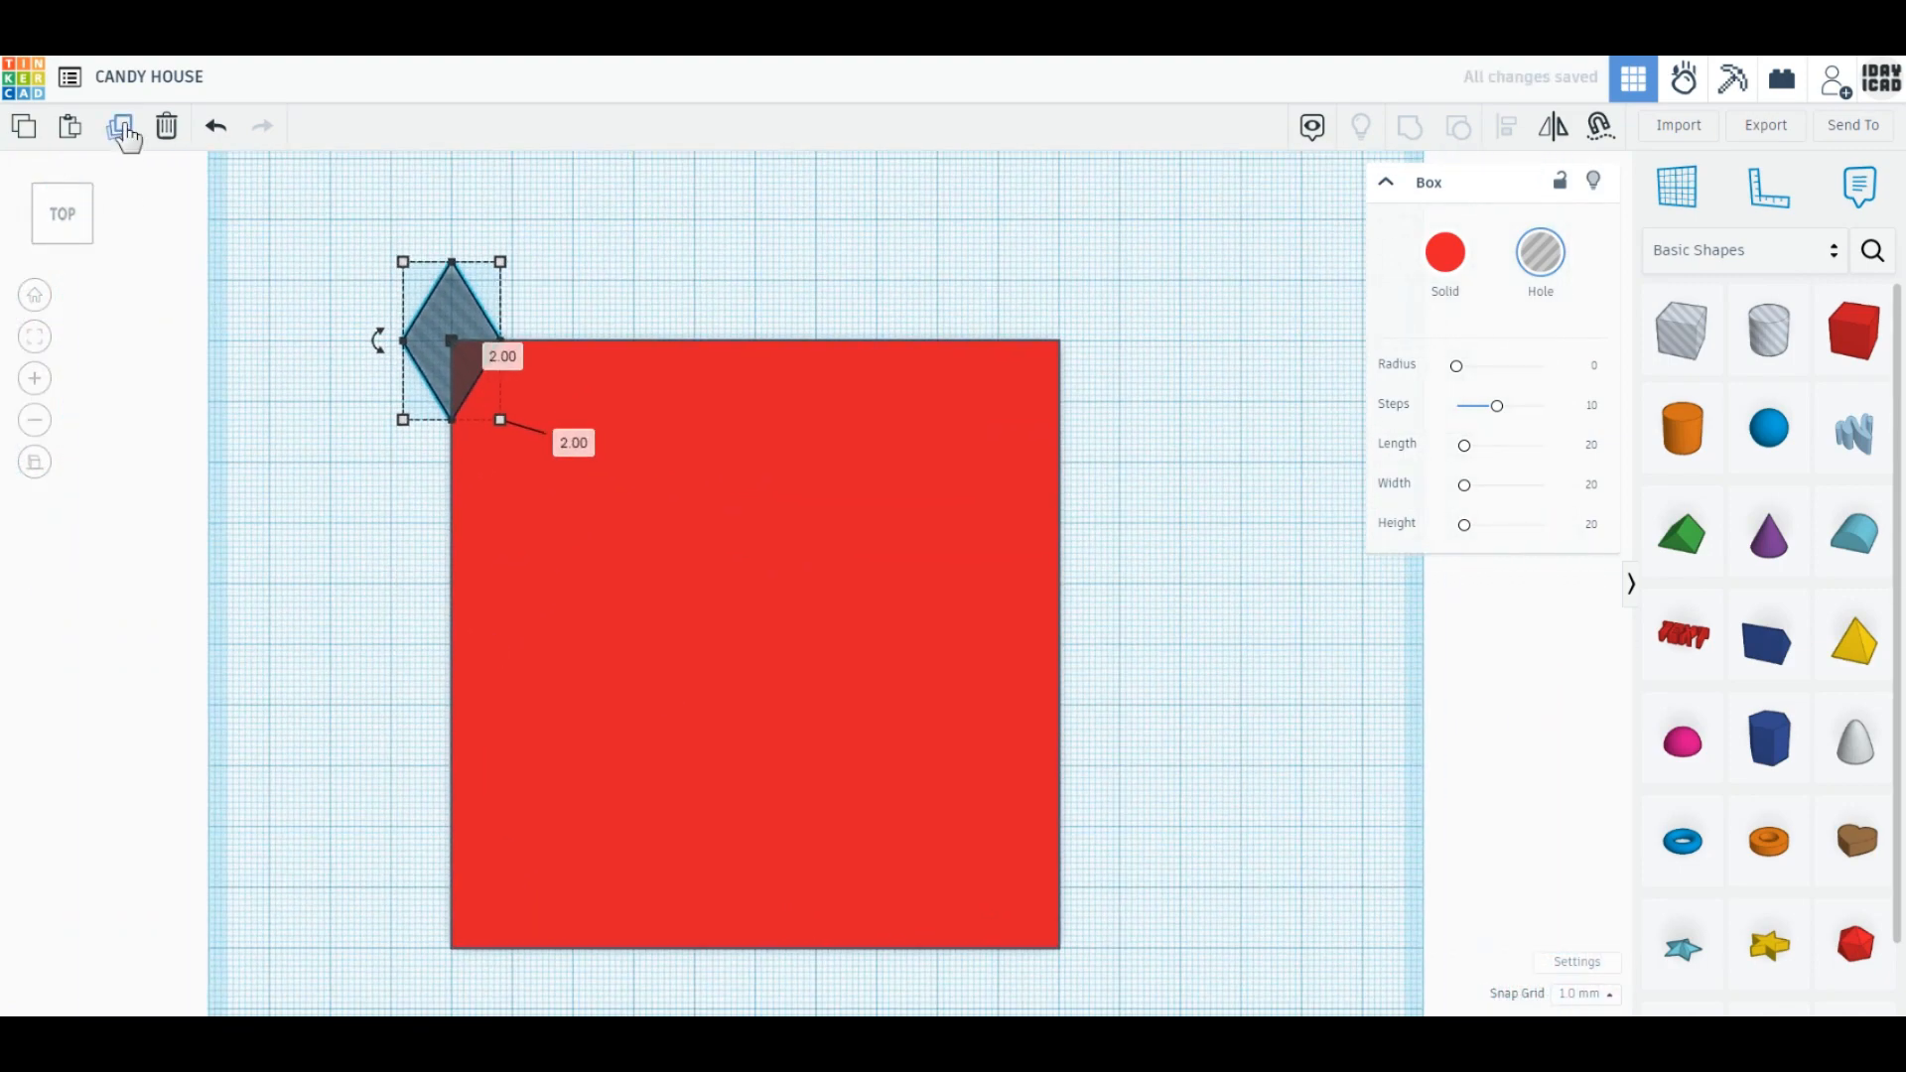
# Duplicate the diamond hole at 20 mm spacing along the plate's back edge until there is a row of six.
pyautogui.click(121, 129)
pyautogui.moveTo(449, 306); pyautogui.dragTo(568, 306)
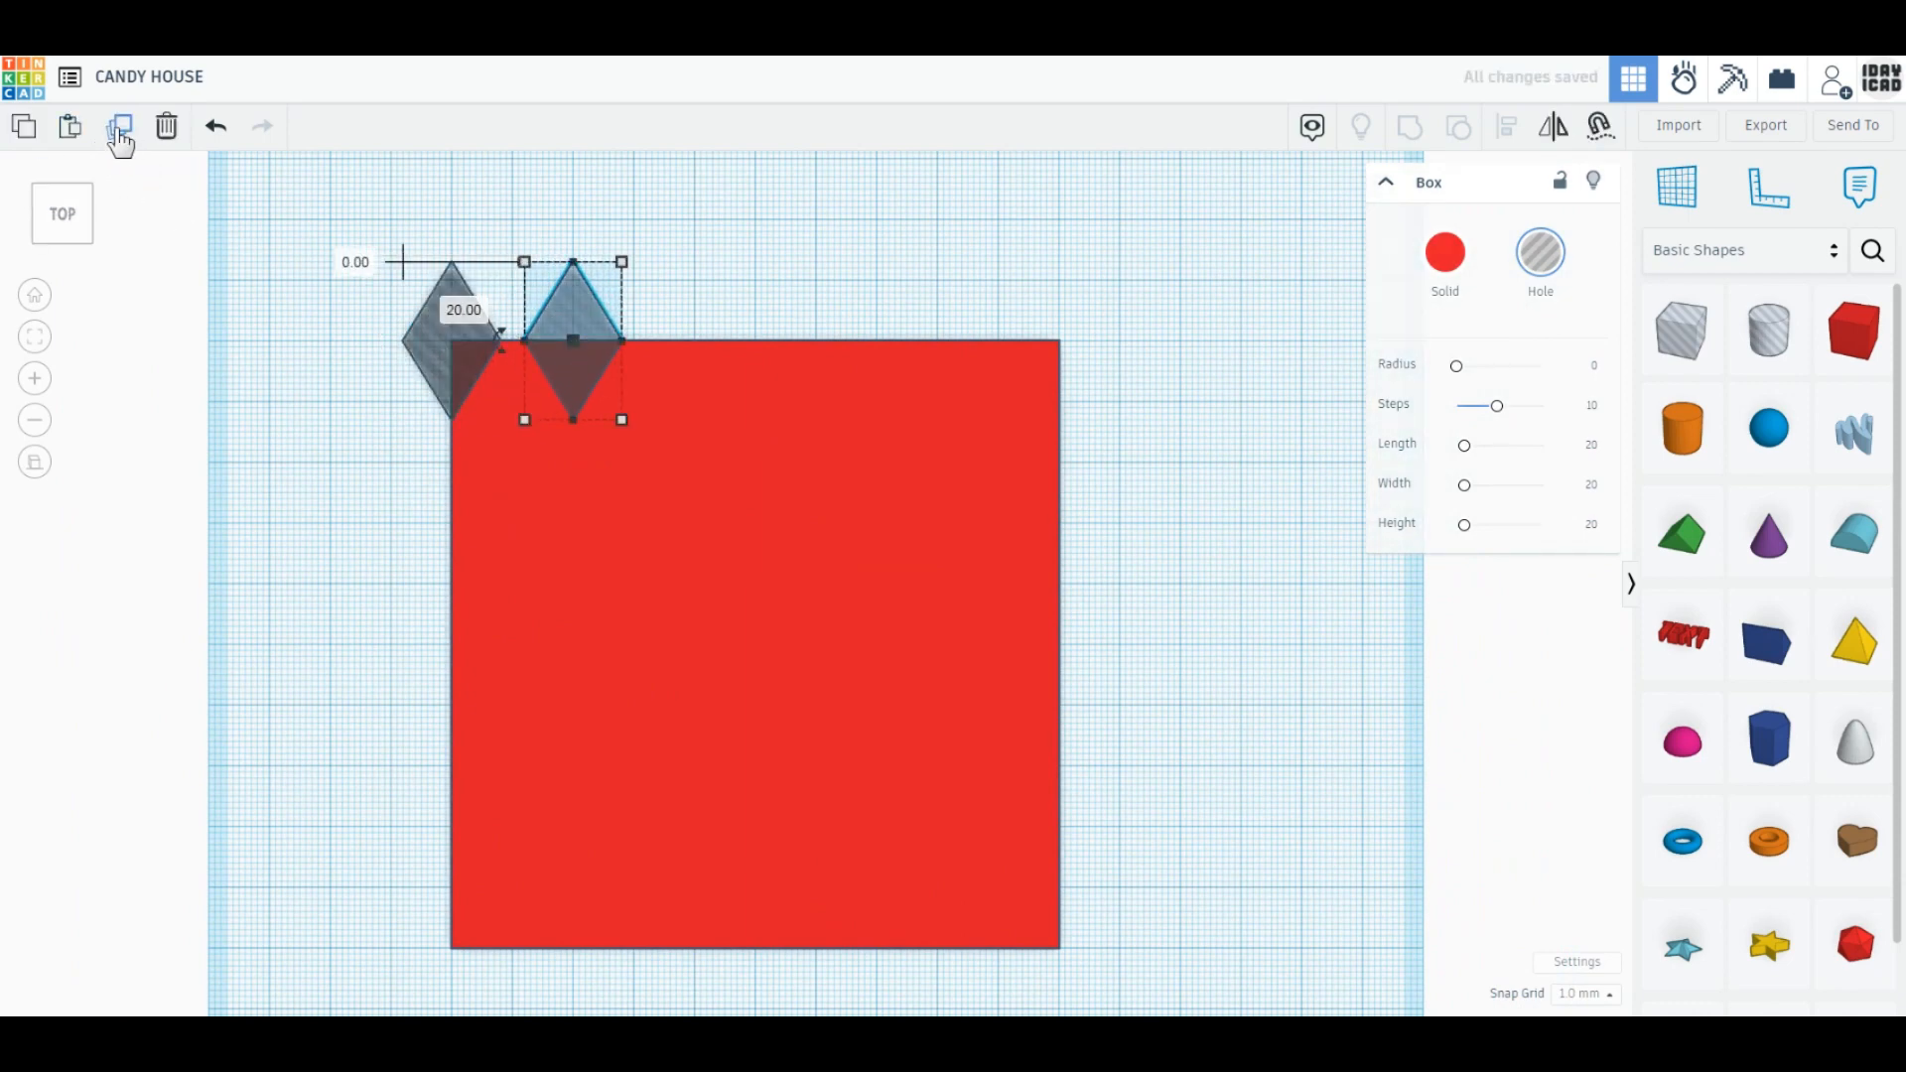
pyautogui.click(120, 130)
pyautogui.click(120, 130)
pyautogui.click(120, 130)
pyautogui.click(121, 130)
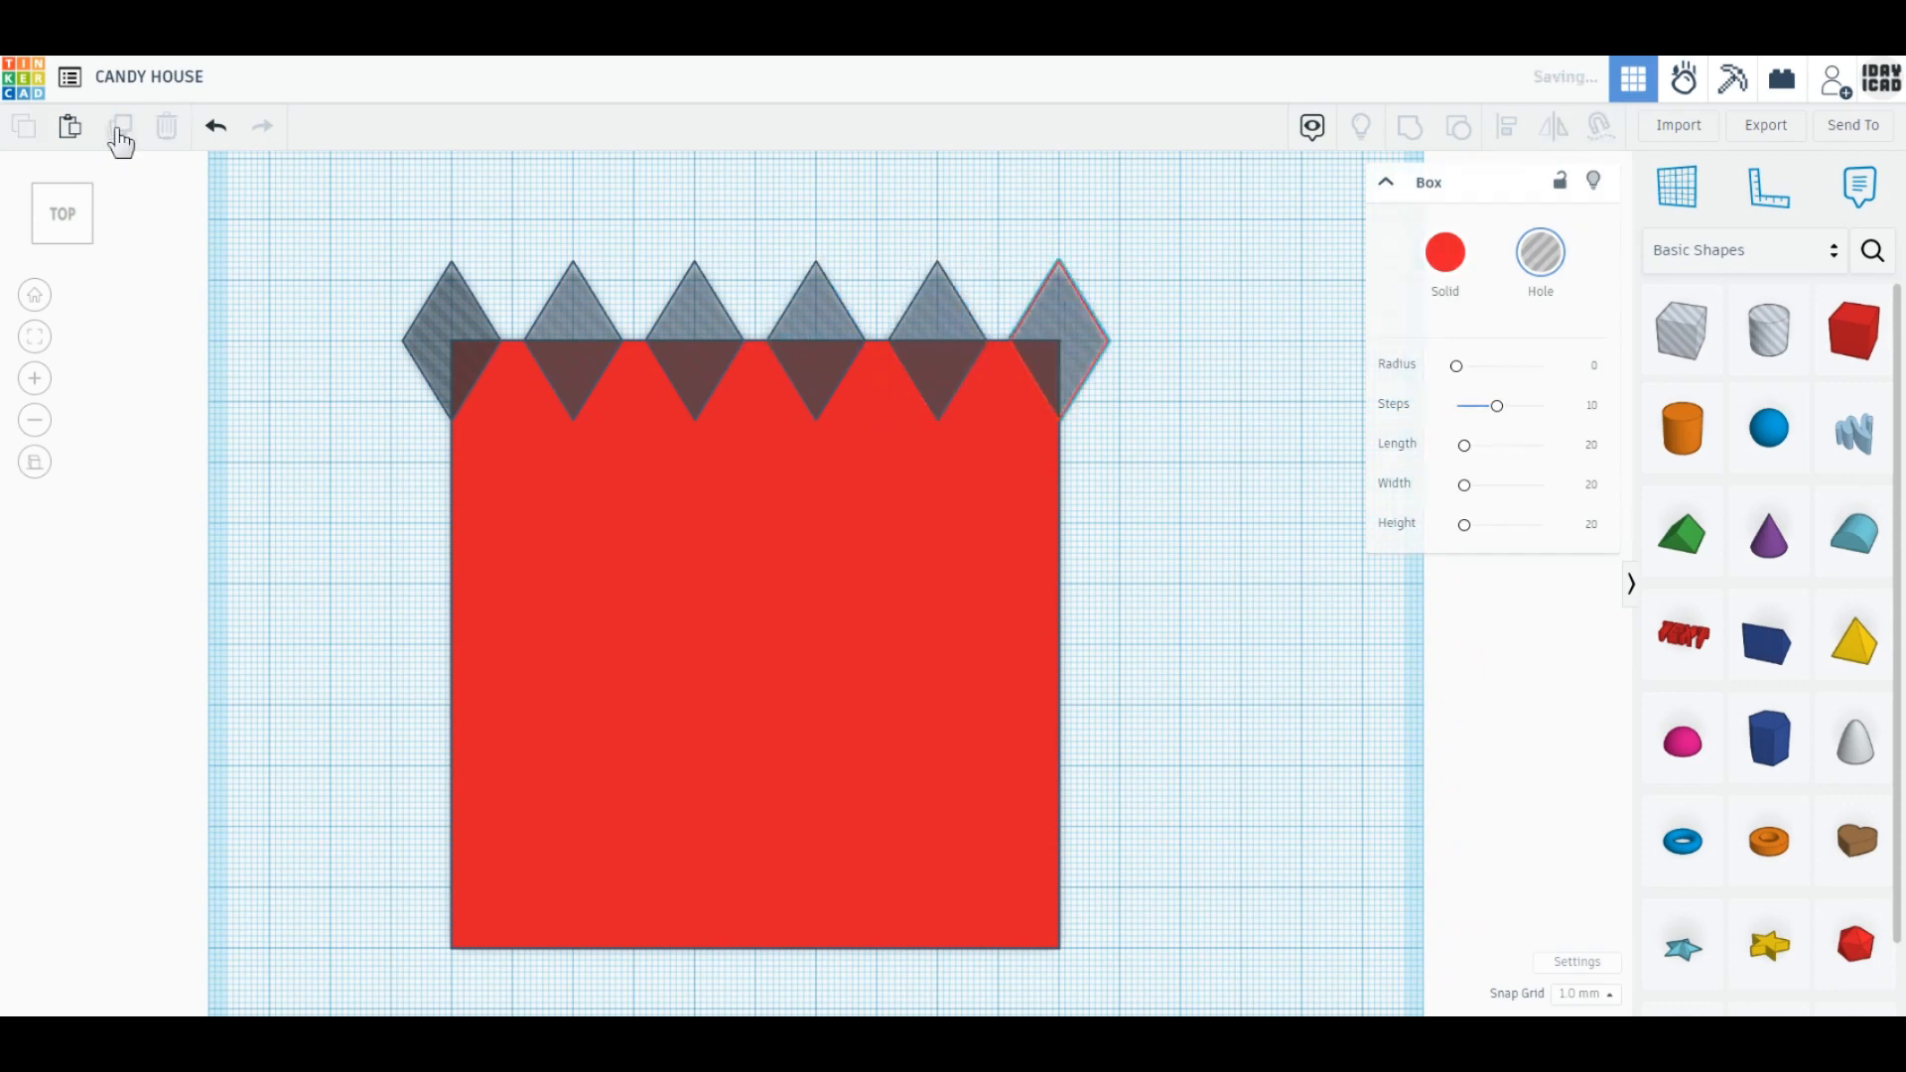
# Duplicate the row of diamonds, offset 10 mm to the right and 20 mm forward, and delete the copy lying beyond the plate.
pyautogui.moveTo(1171, 328); pyautogui.dragTo(298, 205)
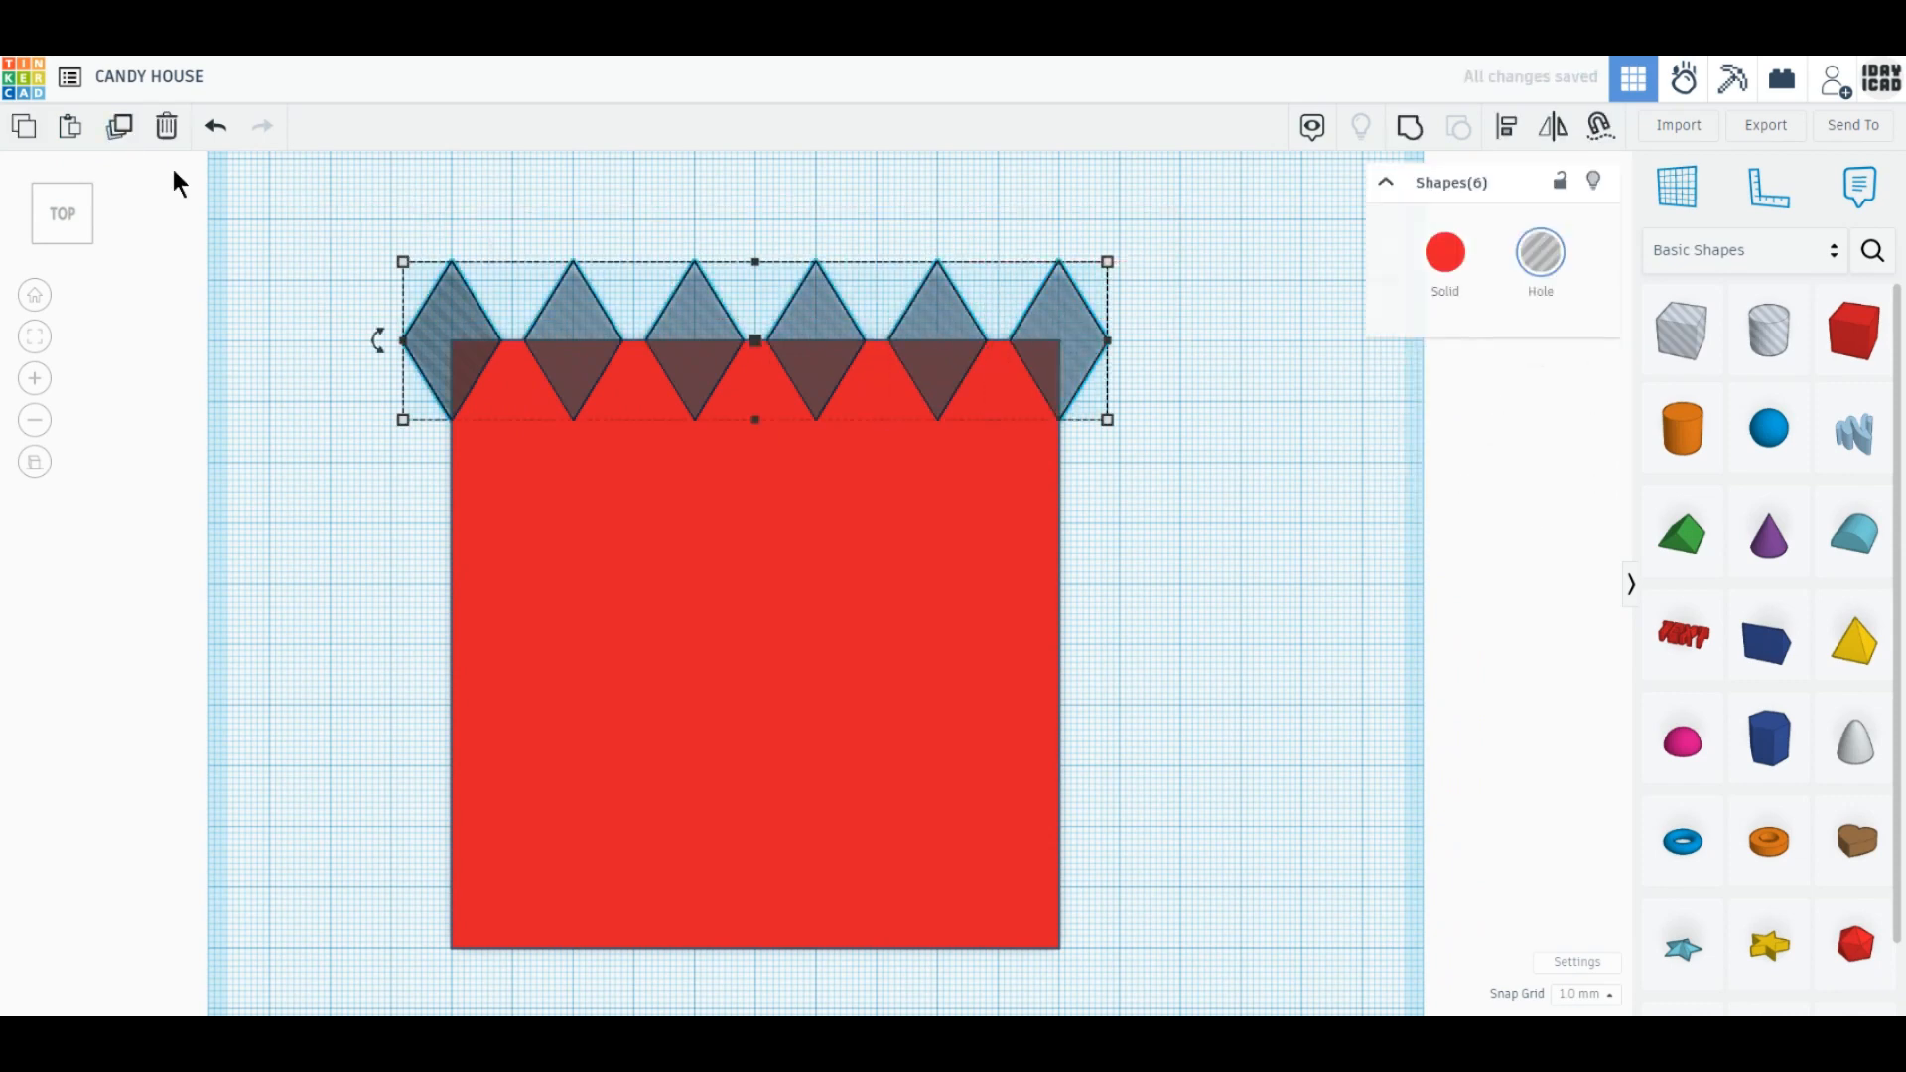
pyautogui.click(119, 127)
pyautogui.moveTo(467, 314); pyautogui.dragTo(518, 433)
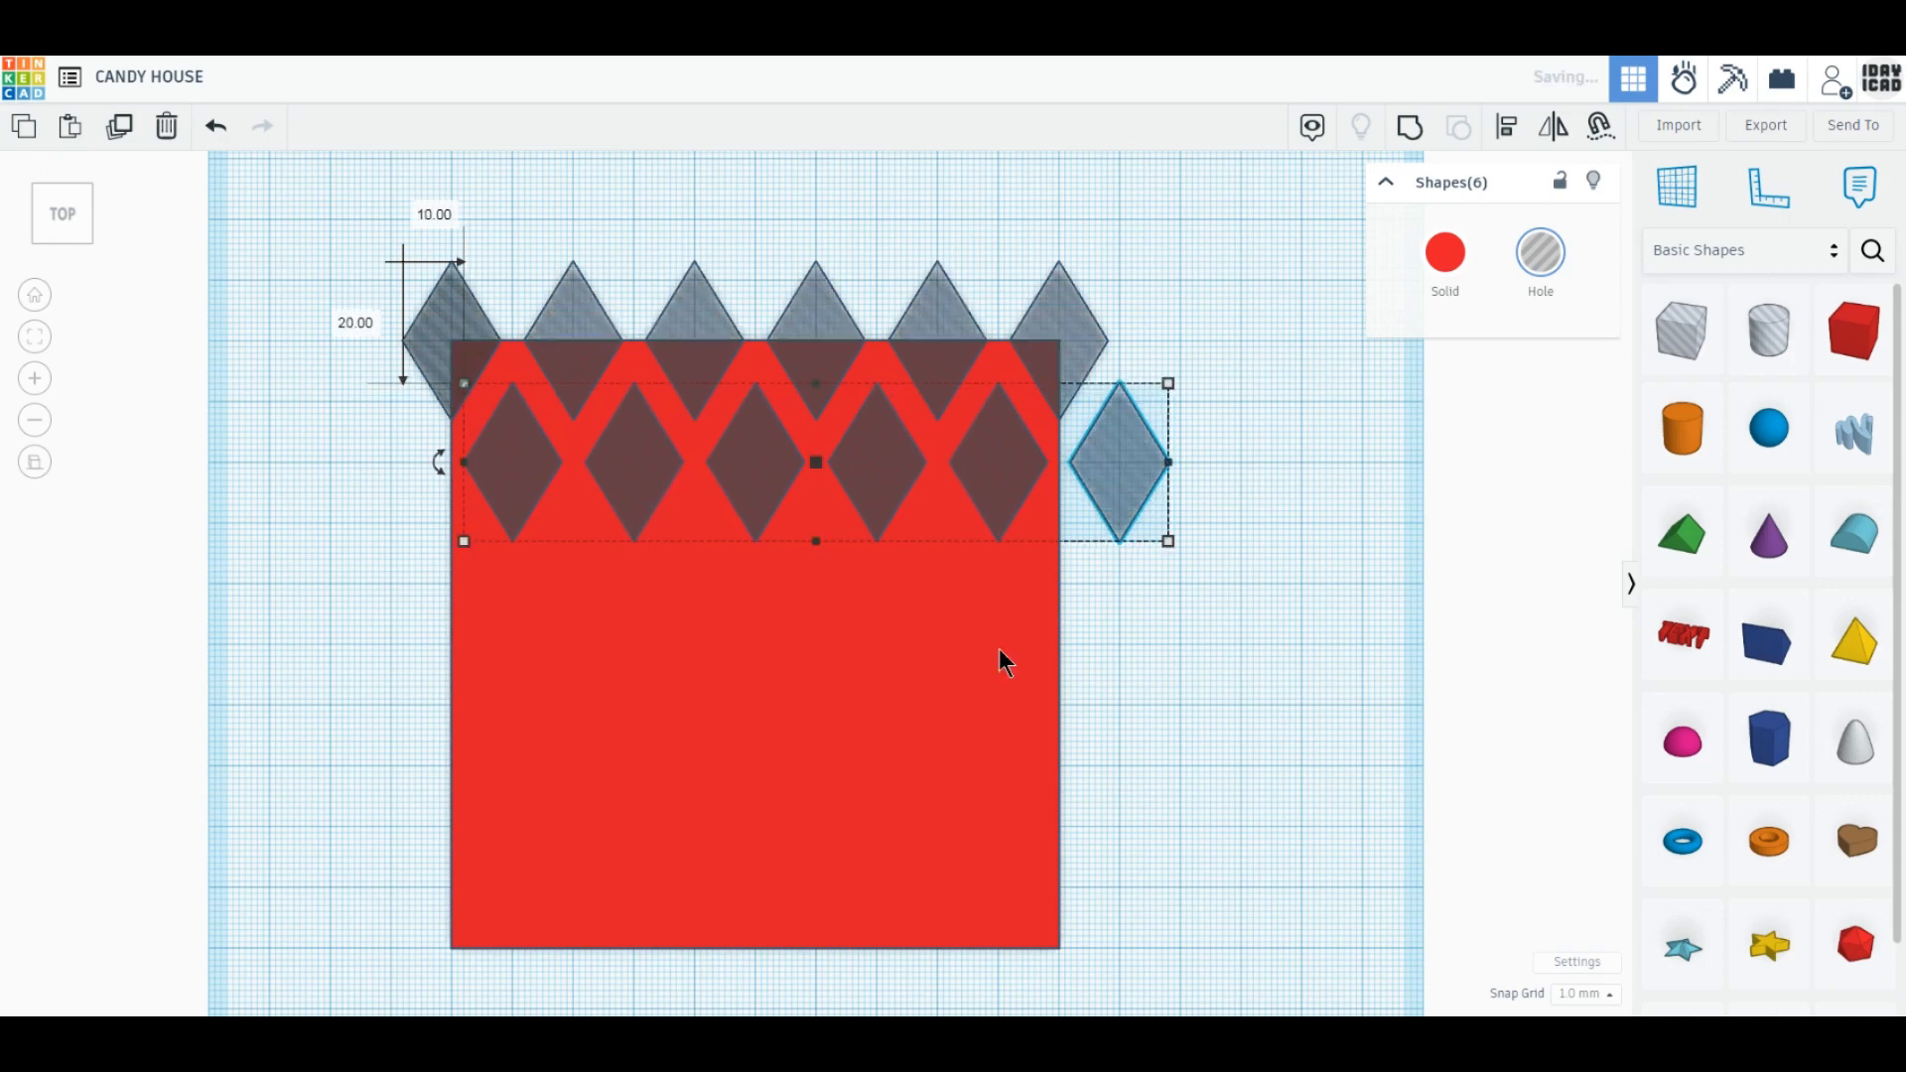
pyautogui.click(1200, 591)
pyautogui.click(1132, 468)
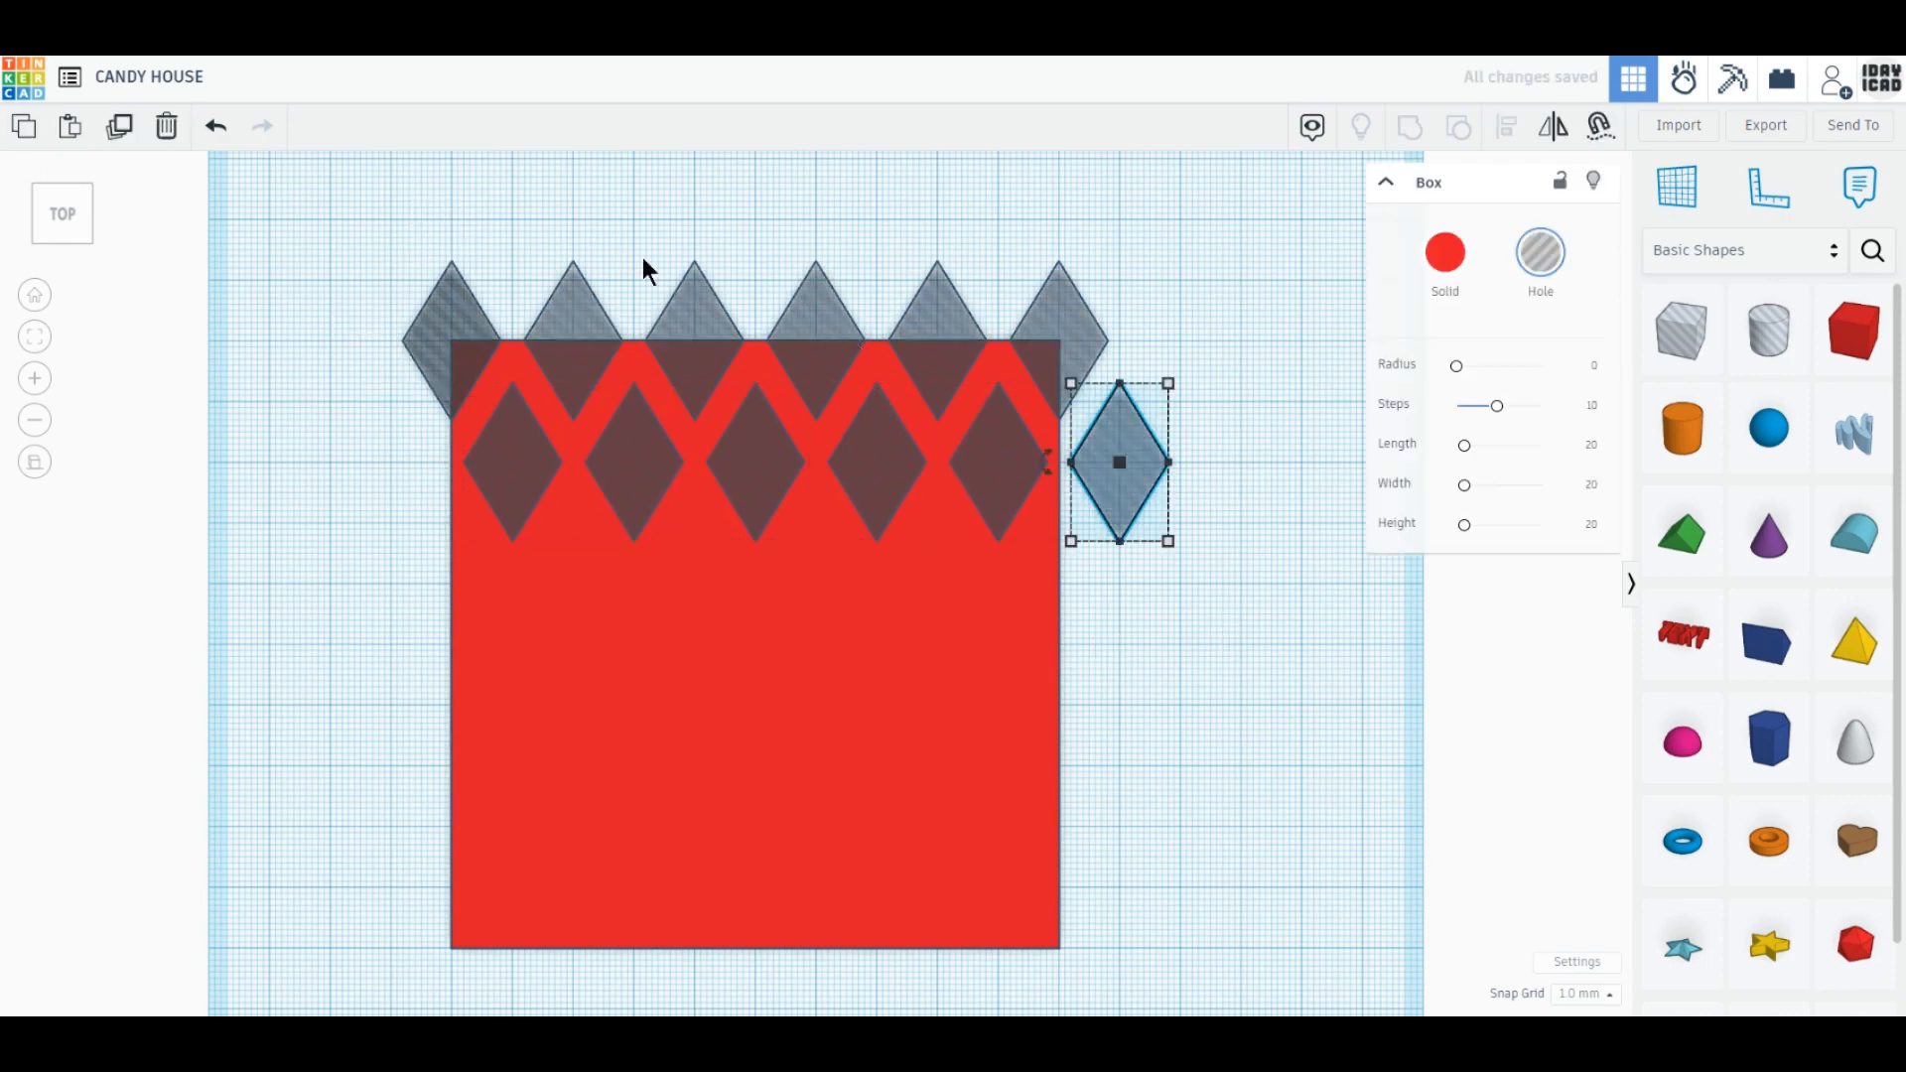
pyautogui.click(167, 126)
# Duplicate all the diamond holes without the plate, offset 40 mm forward, and repeat the duplication to cover the plate.
pyautogui.hotkey('ctrl', 'a')
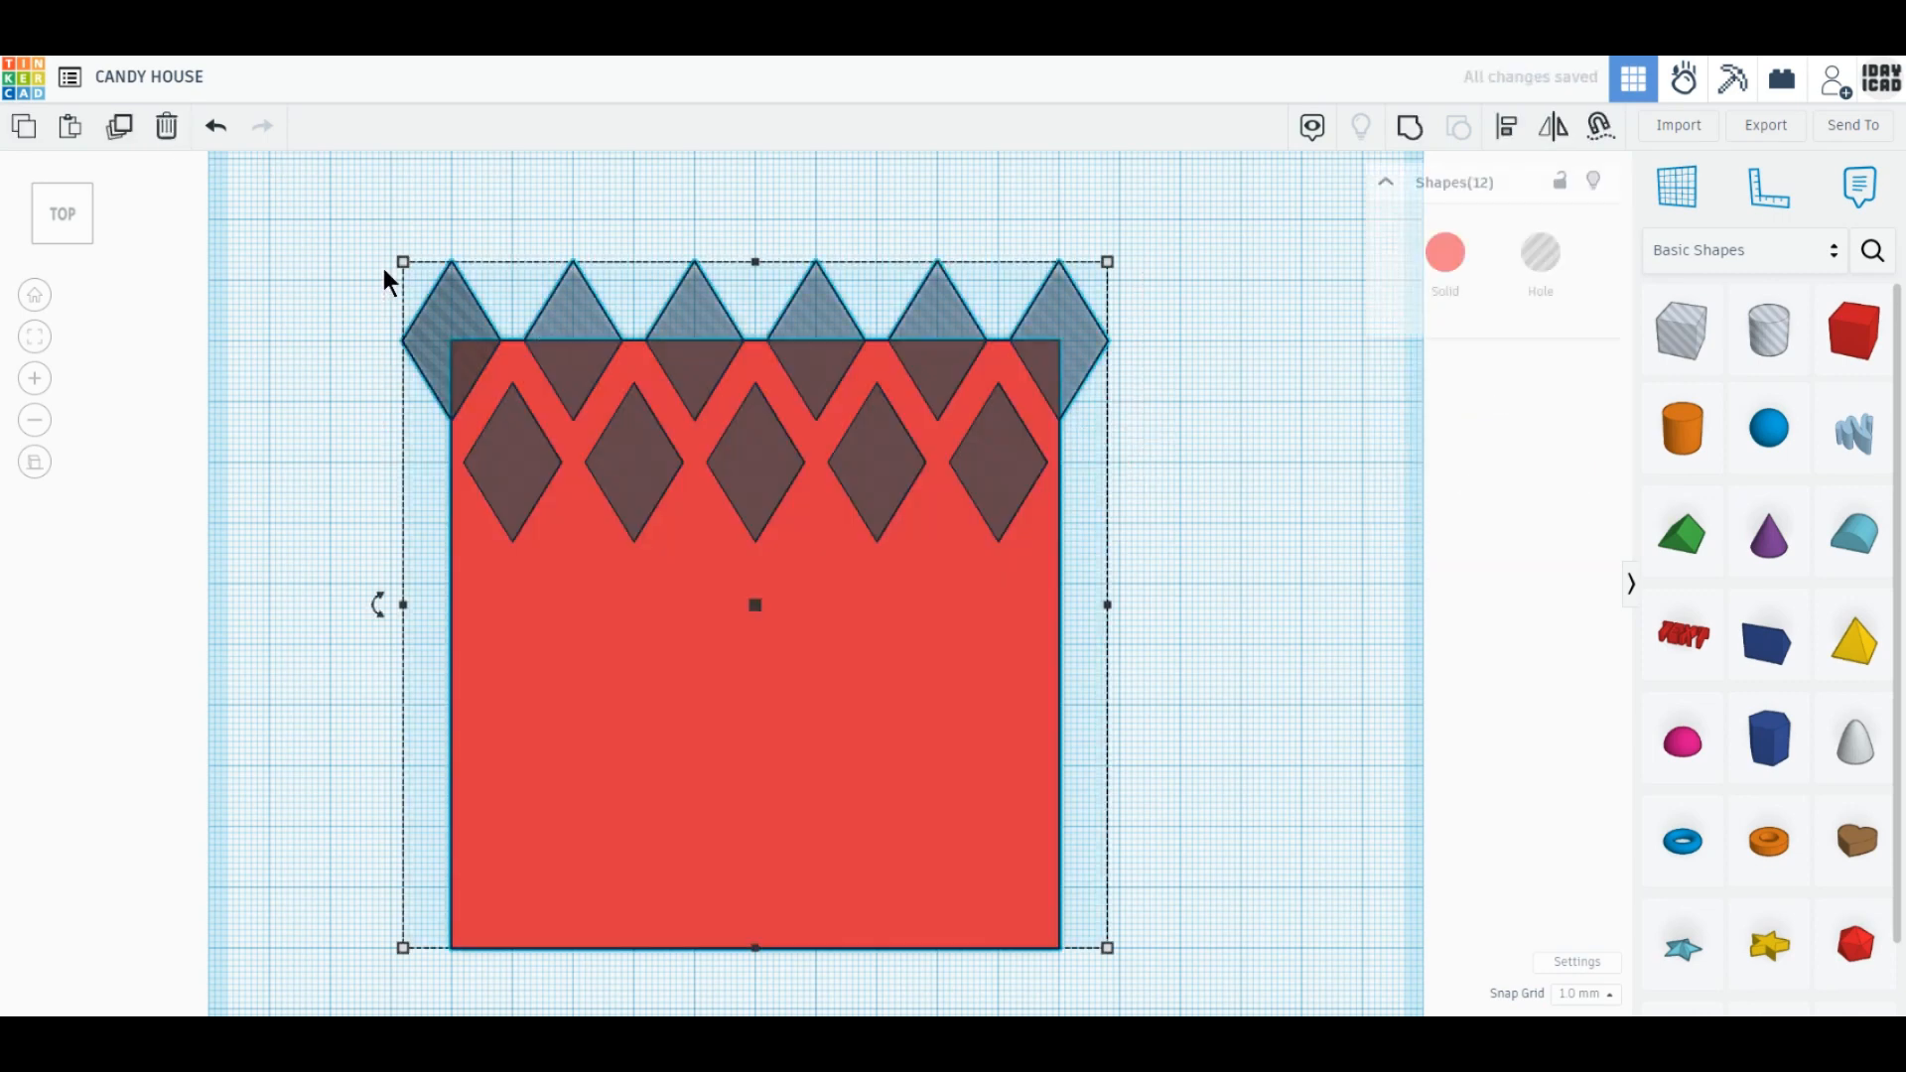
pyautogui.keyDown('shift'); pyautogui.click(554, 623); pyautogui.keyUp('shift')
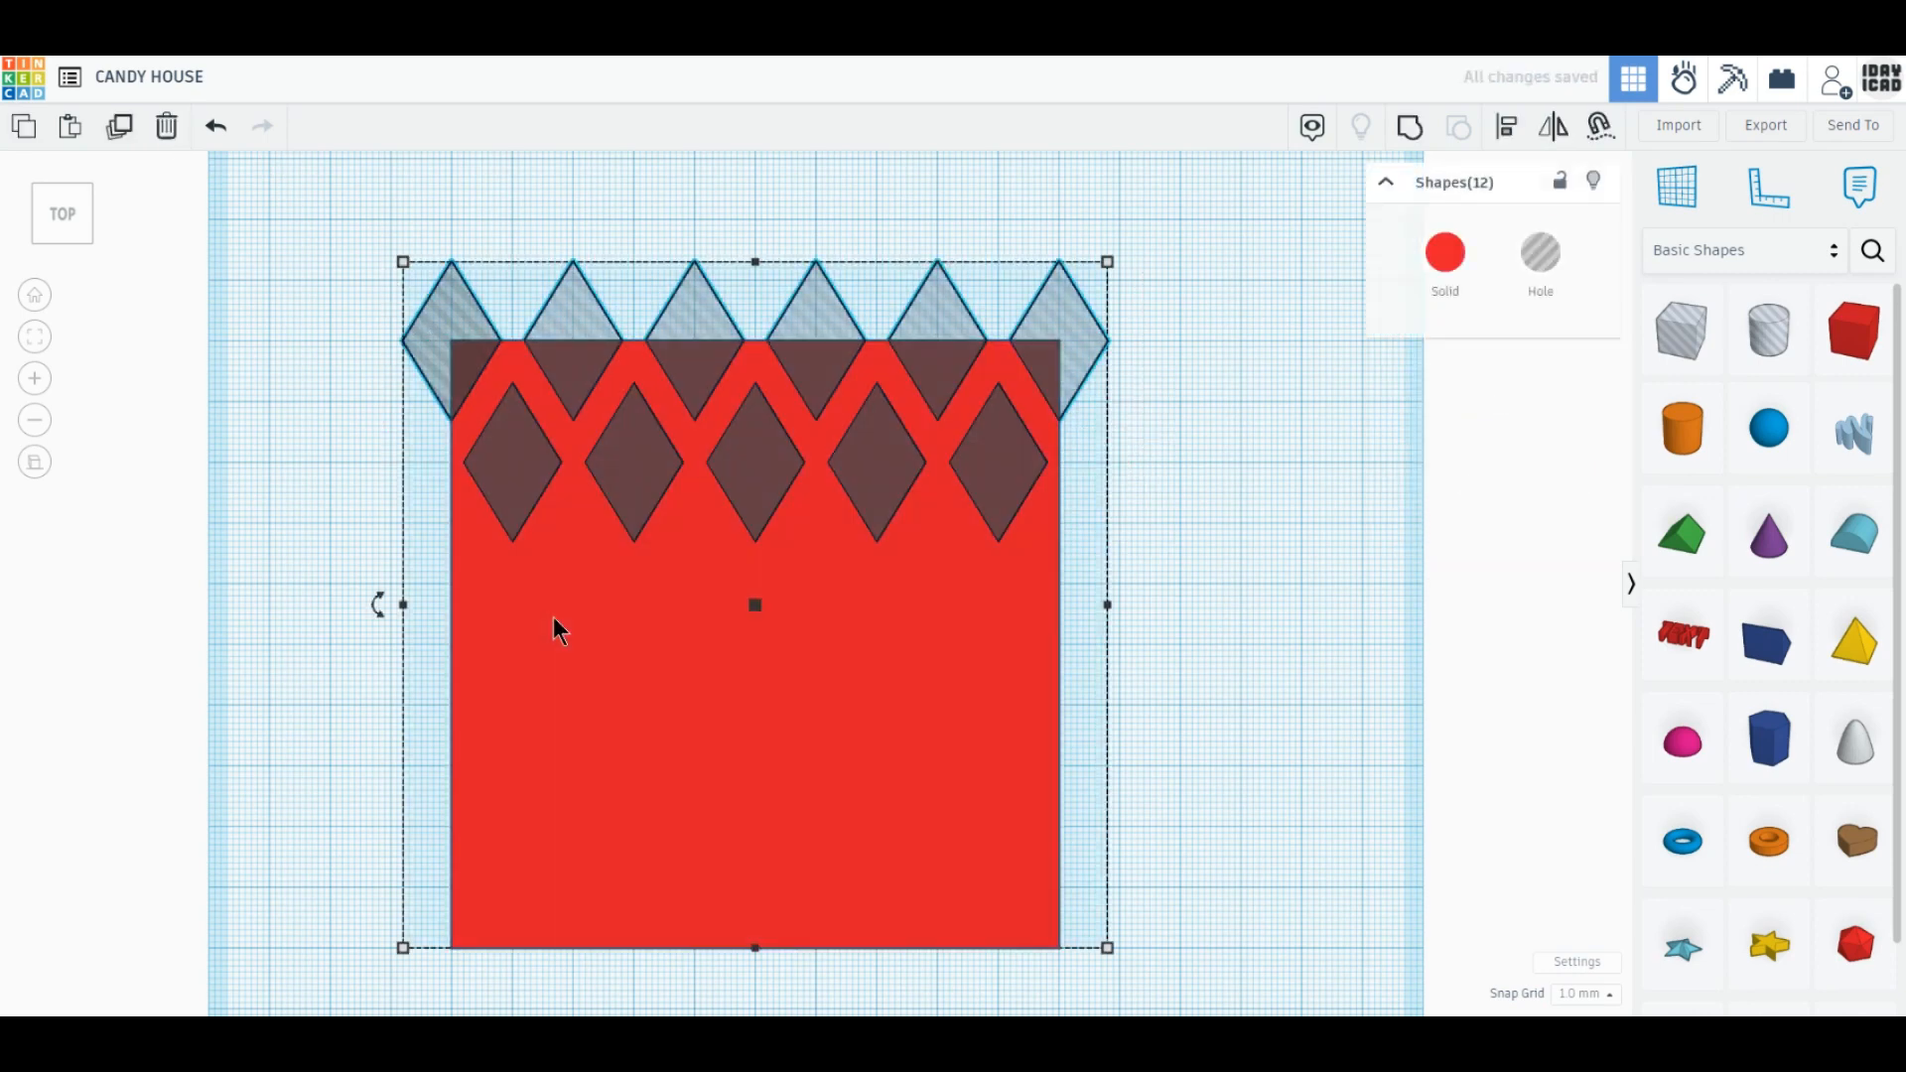
pyautogui.click(119, 126)
pyautogui.moveTo(686, 306); pyautogui.dragTo(688, 555)
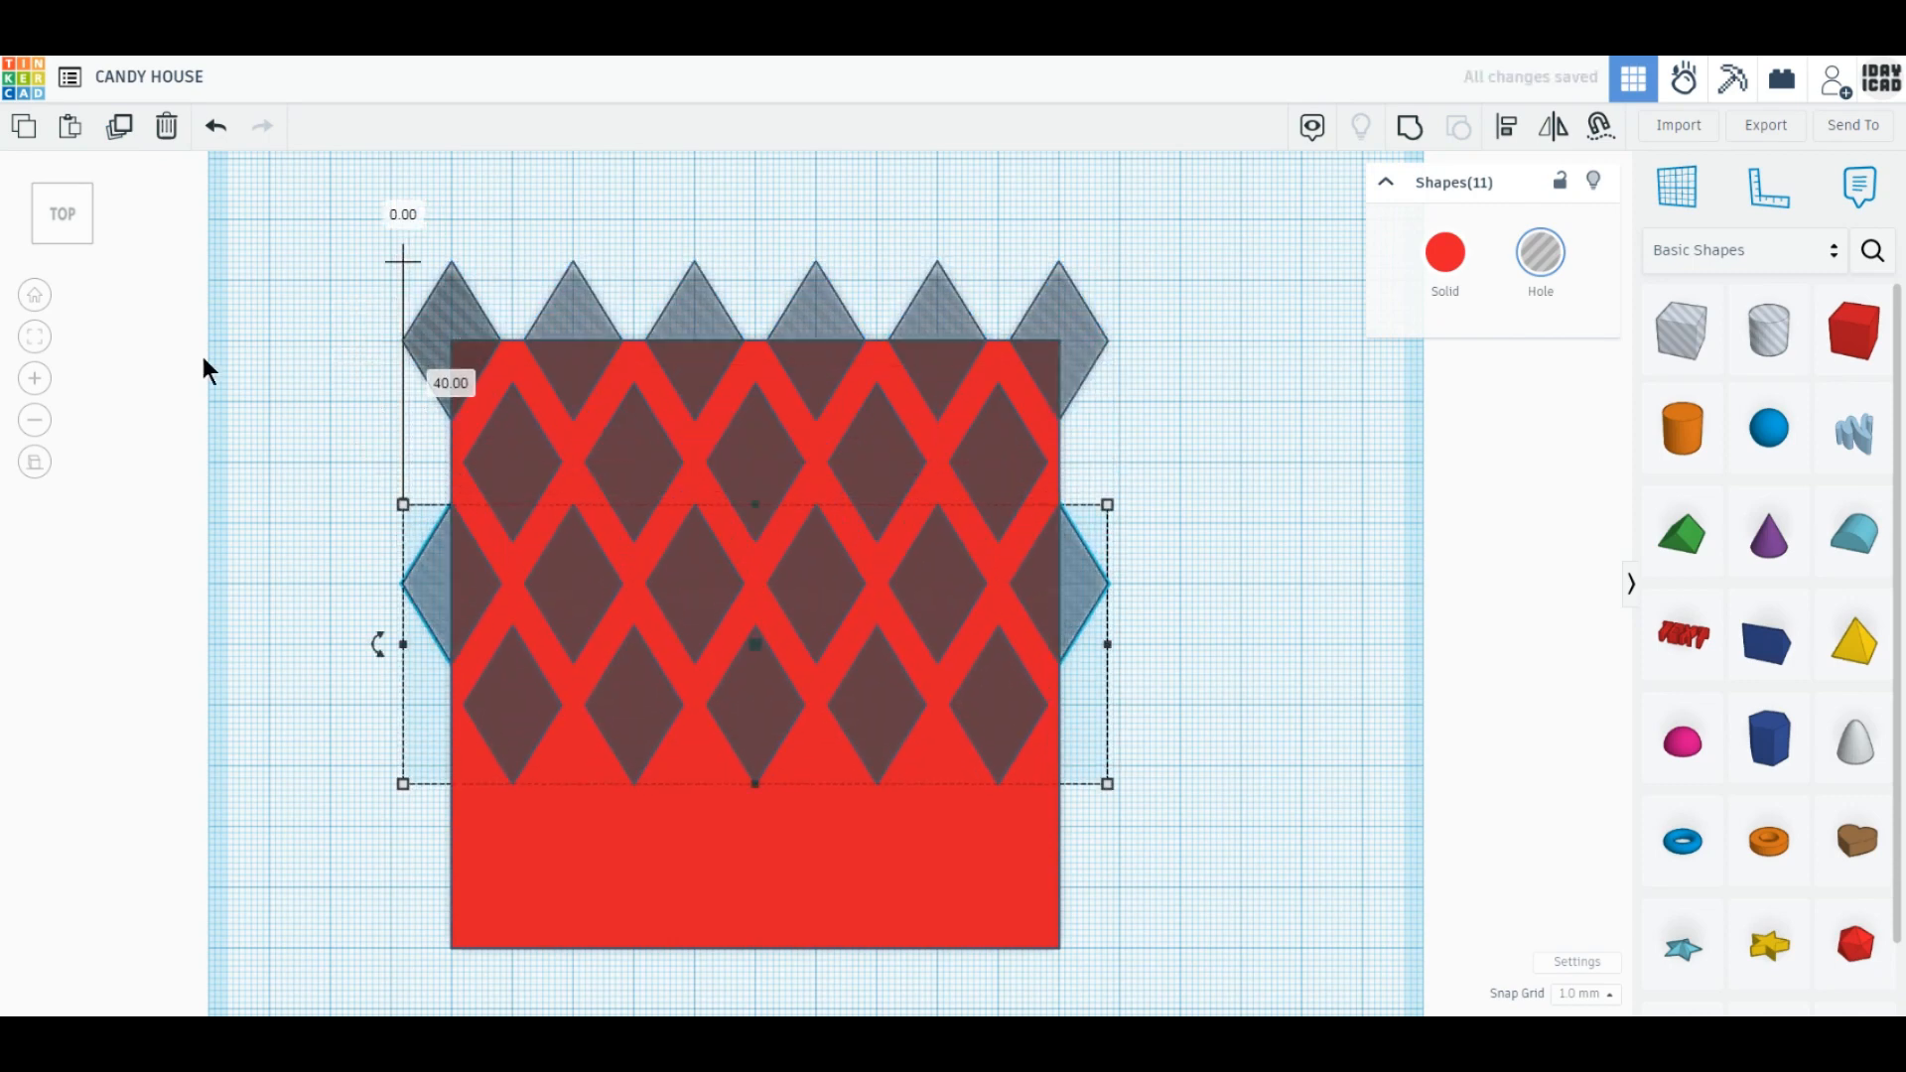
pyautogui.click(121, 127)
# Group the plate with all the diamond holes and colour the resulting waffle panel light tan.
pyautogui.moveTo(354, 238); pyautogui.dragTo(1240, 985)
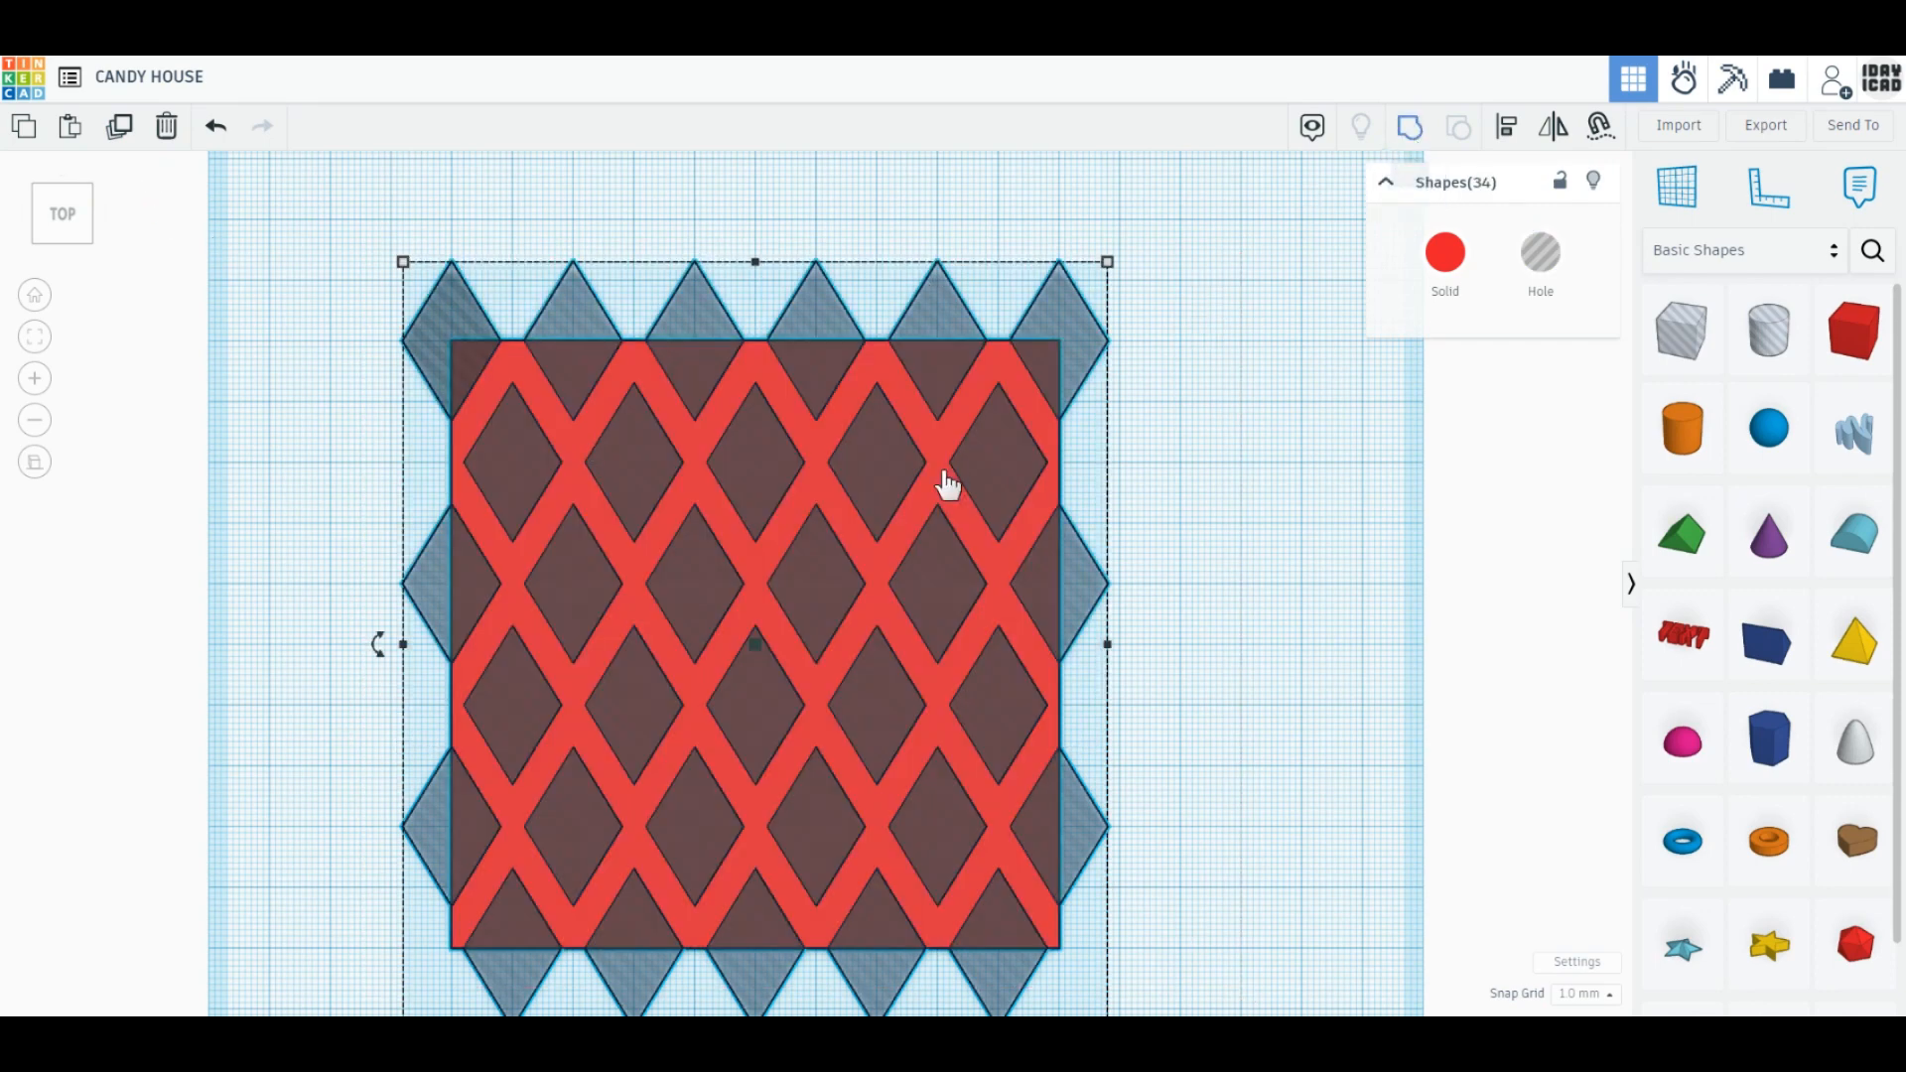
pyautogui.hotkey('ctrl', 'g')
pyautogui.click(1445, 254)
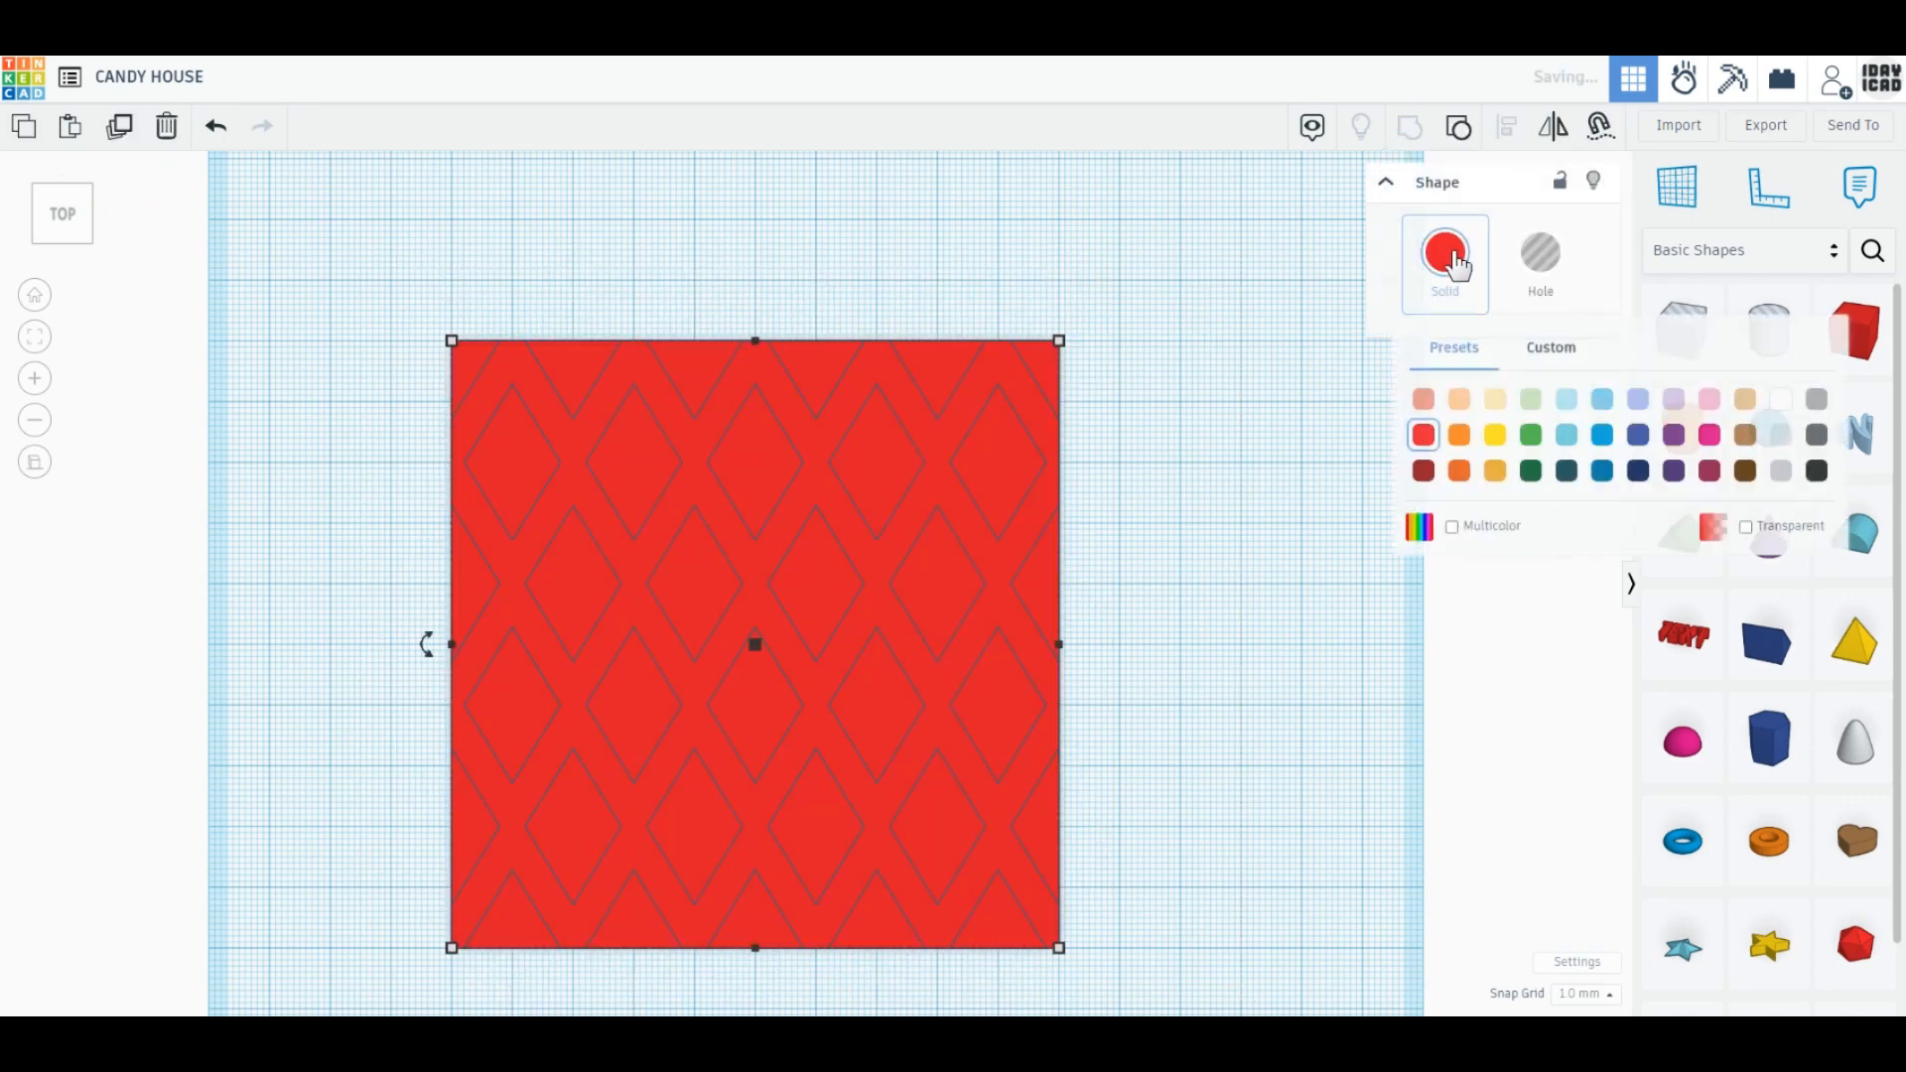
pyautogui.click(1730, 403)
# Set the waffle panel's side along the diamonds' long axis to 70 mm and shift the panel 20 mm and 13 mm across the workplane.
pyautogui.moveTo(599, 681); pyautogui.dragTo(820, 377, button='right')
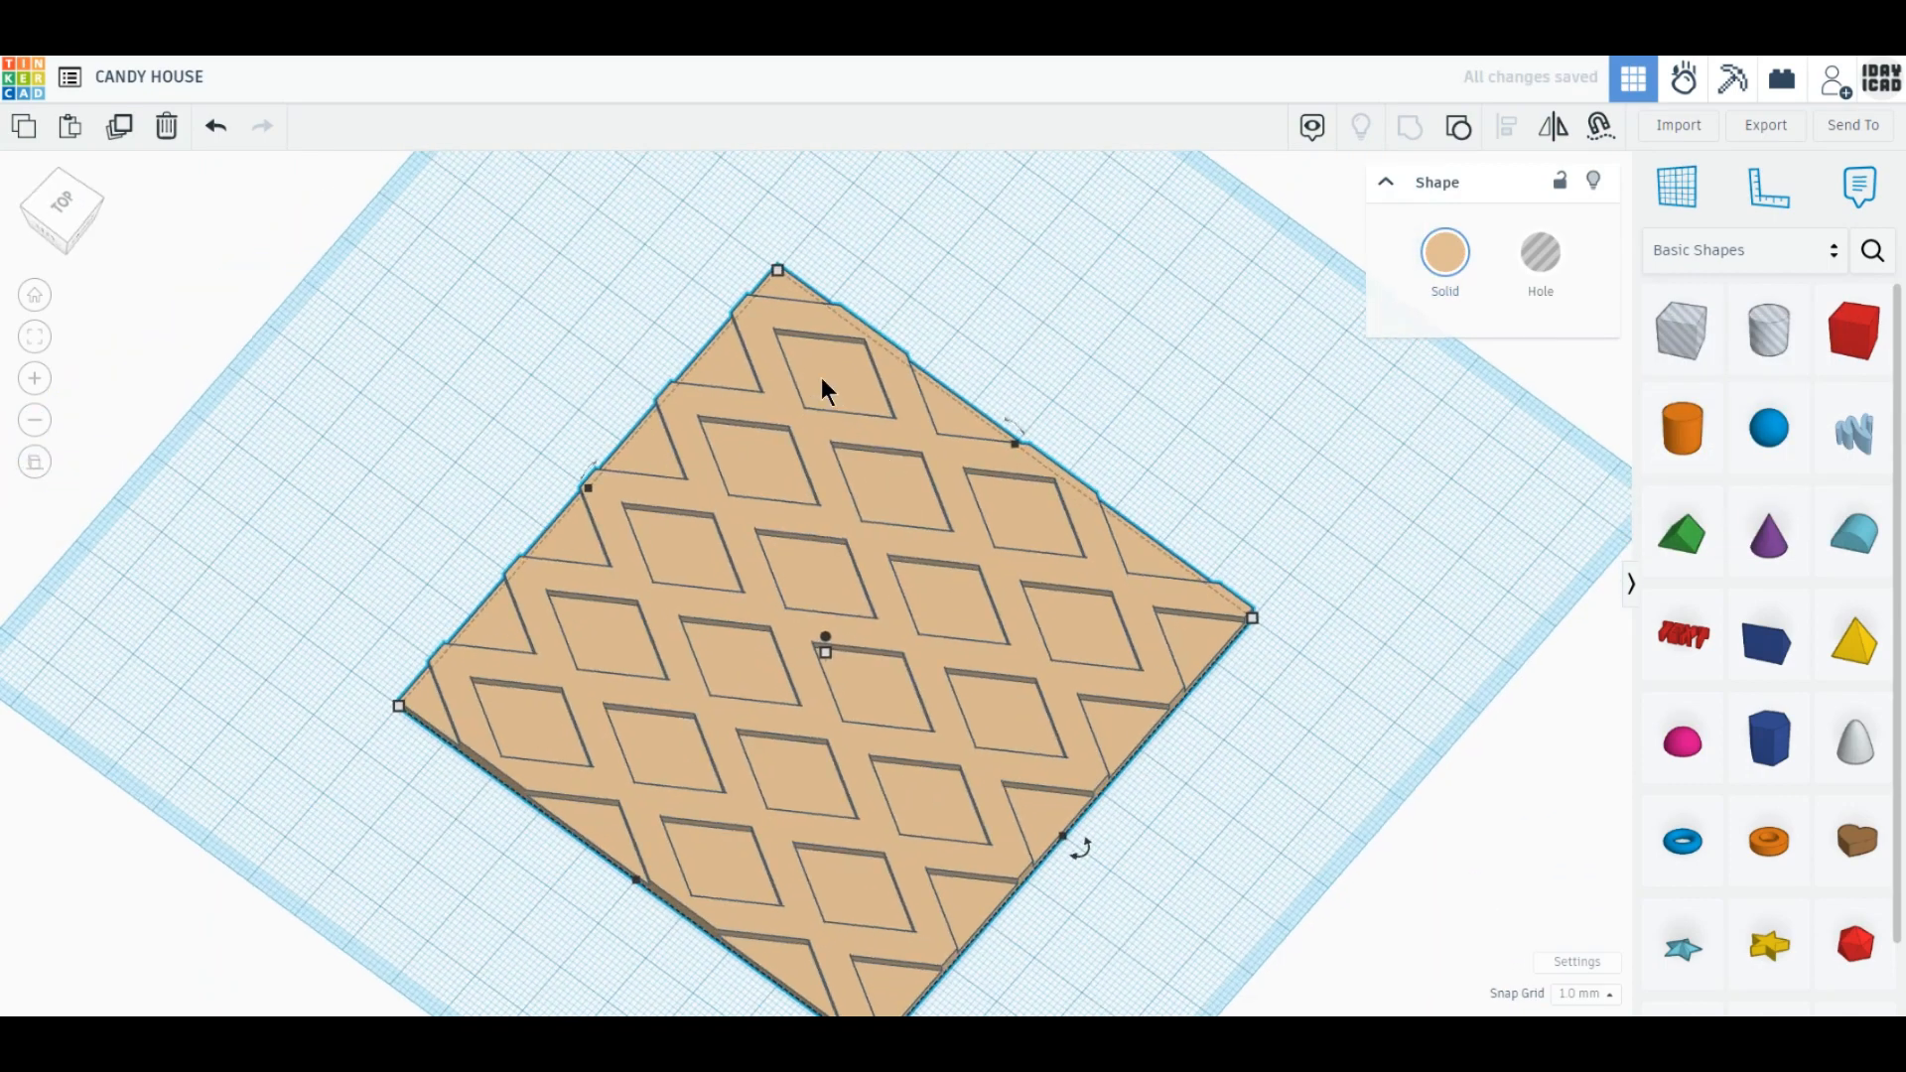
pyautogui.click(777, 270)
pyautogui.press('Tab')
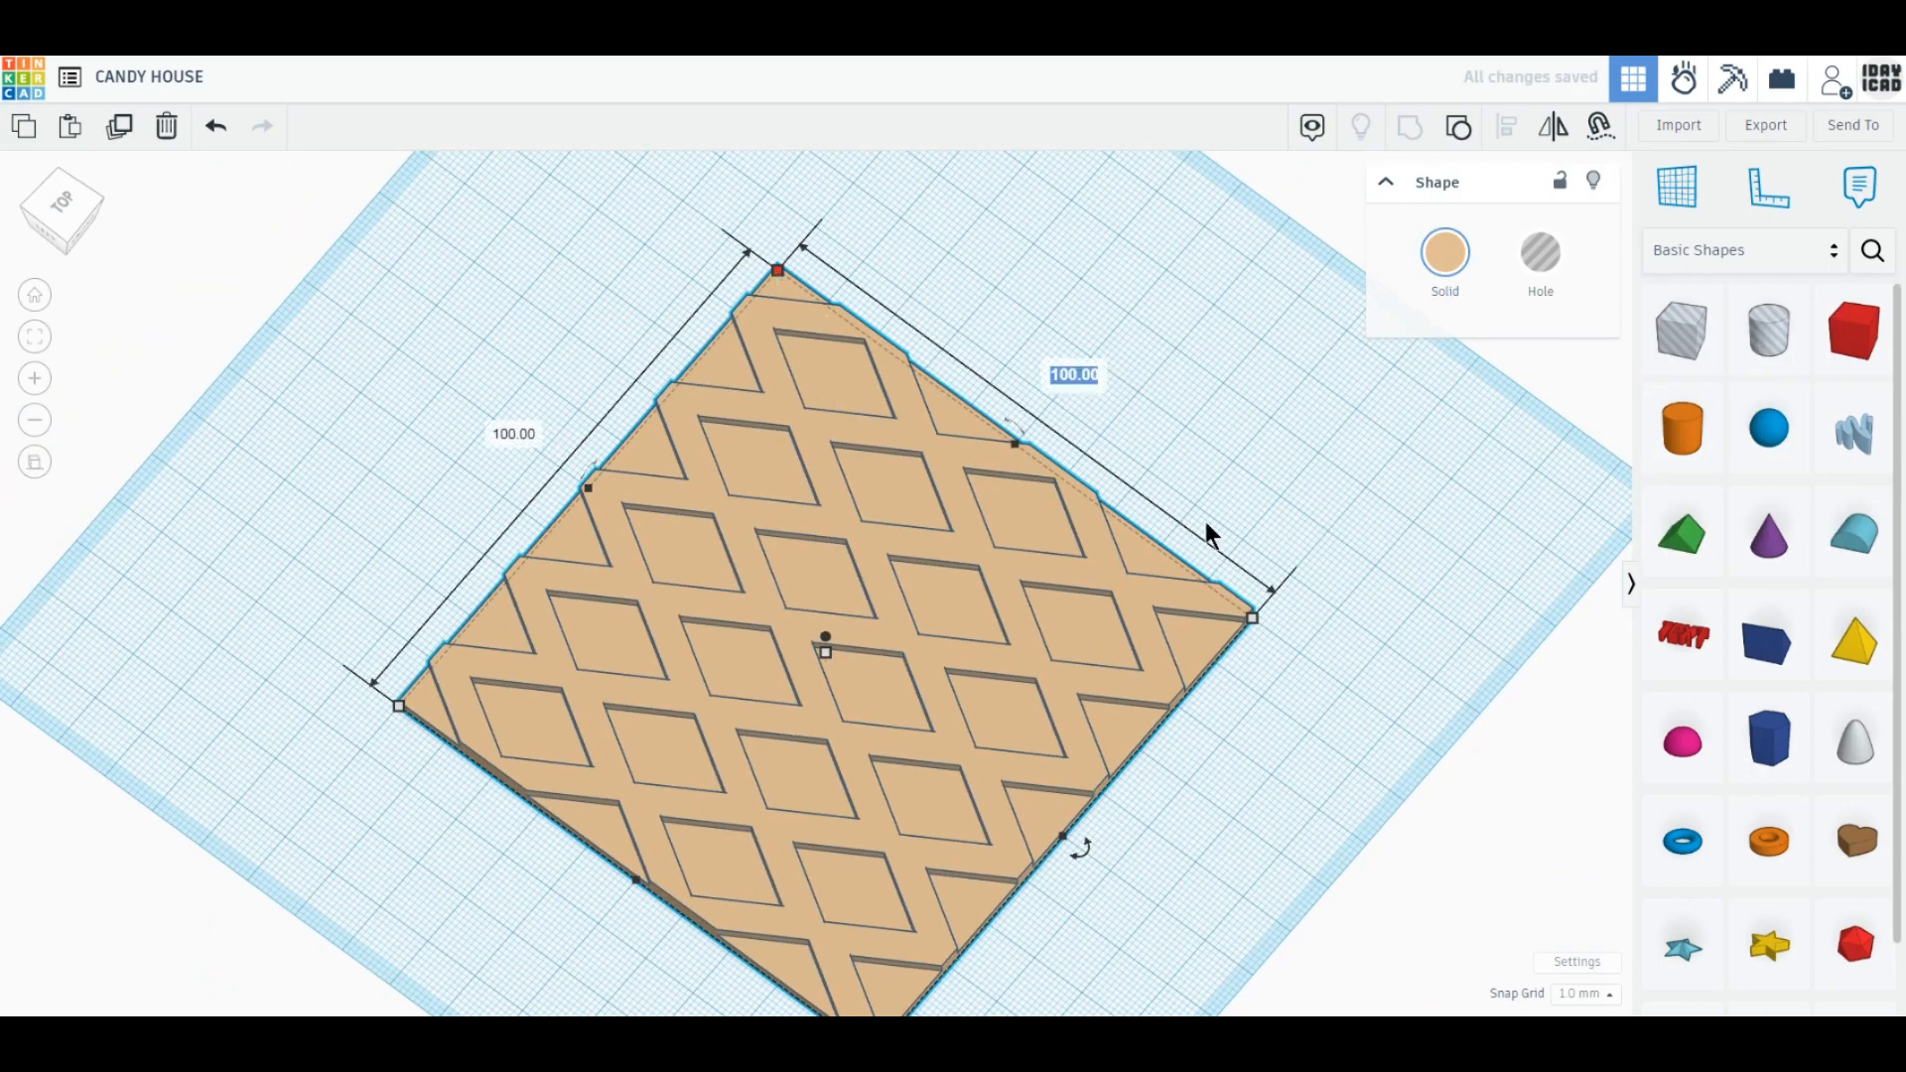
pyautogui.write('70')
pyautogui.press('Return')
pyautogui.moveTo(1100, 641); pyautogui.dragTo(1009, 595)
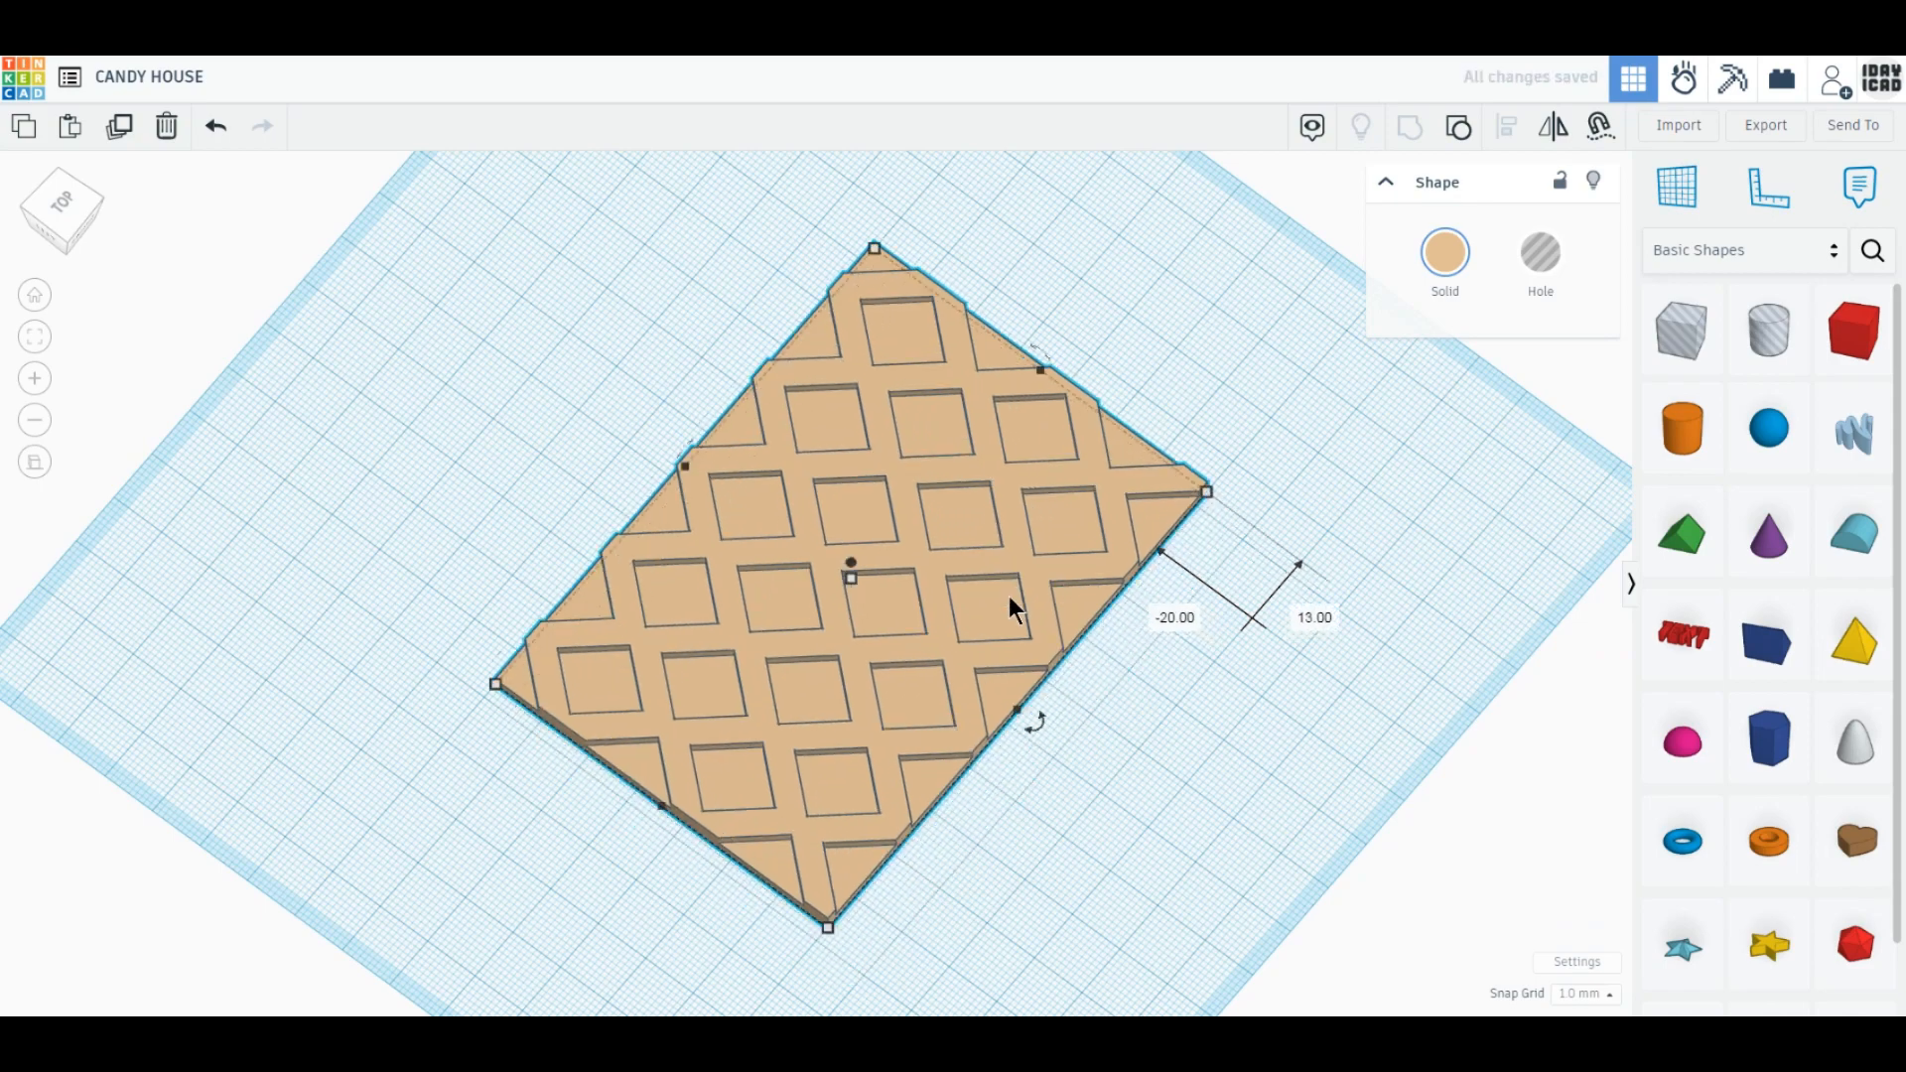
# Undo the waffle panel's last resize and shift, and move the restored panel closer to the workplane's middle.
pyautogui.scroll(-2, 910, 665)
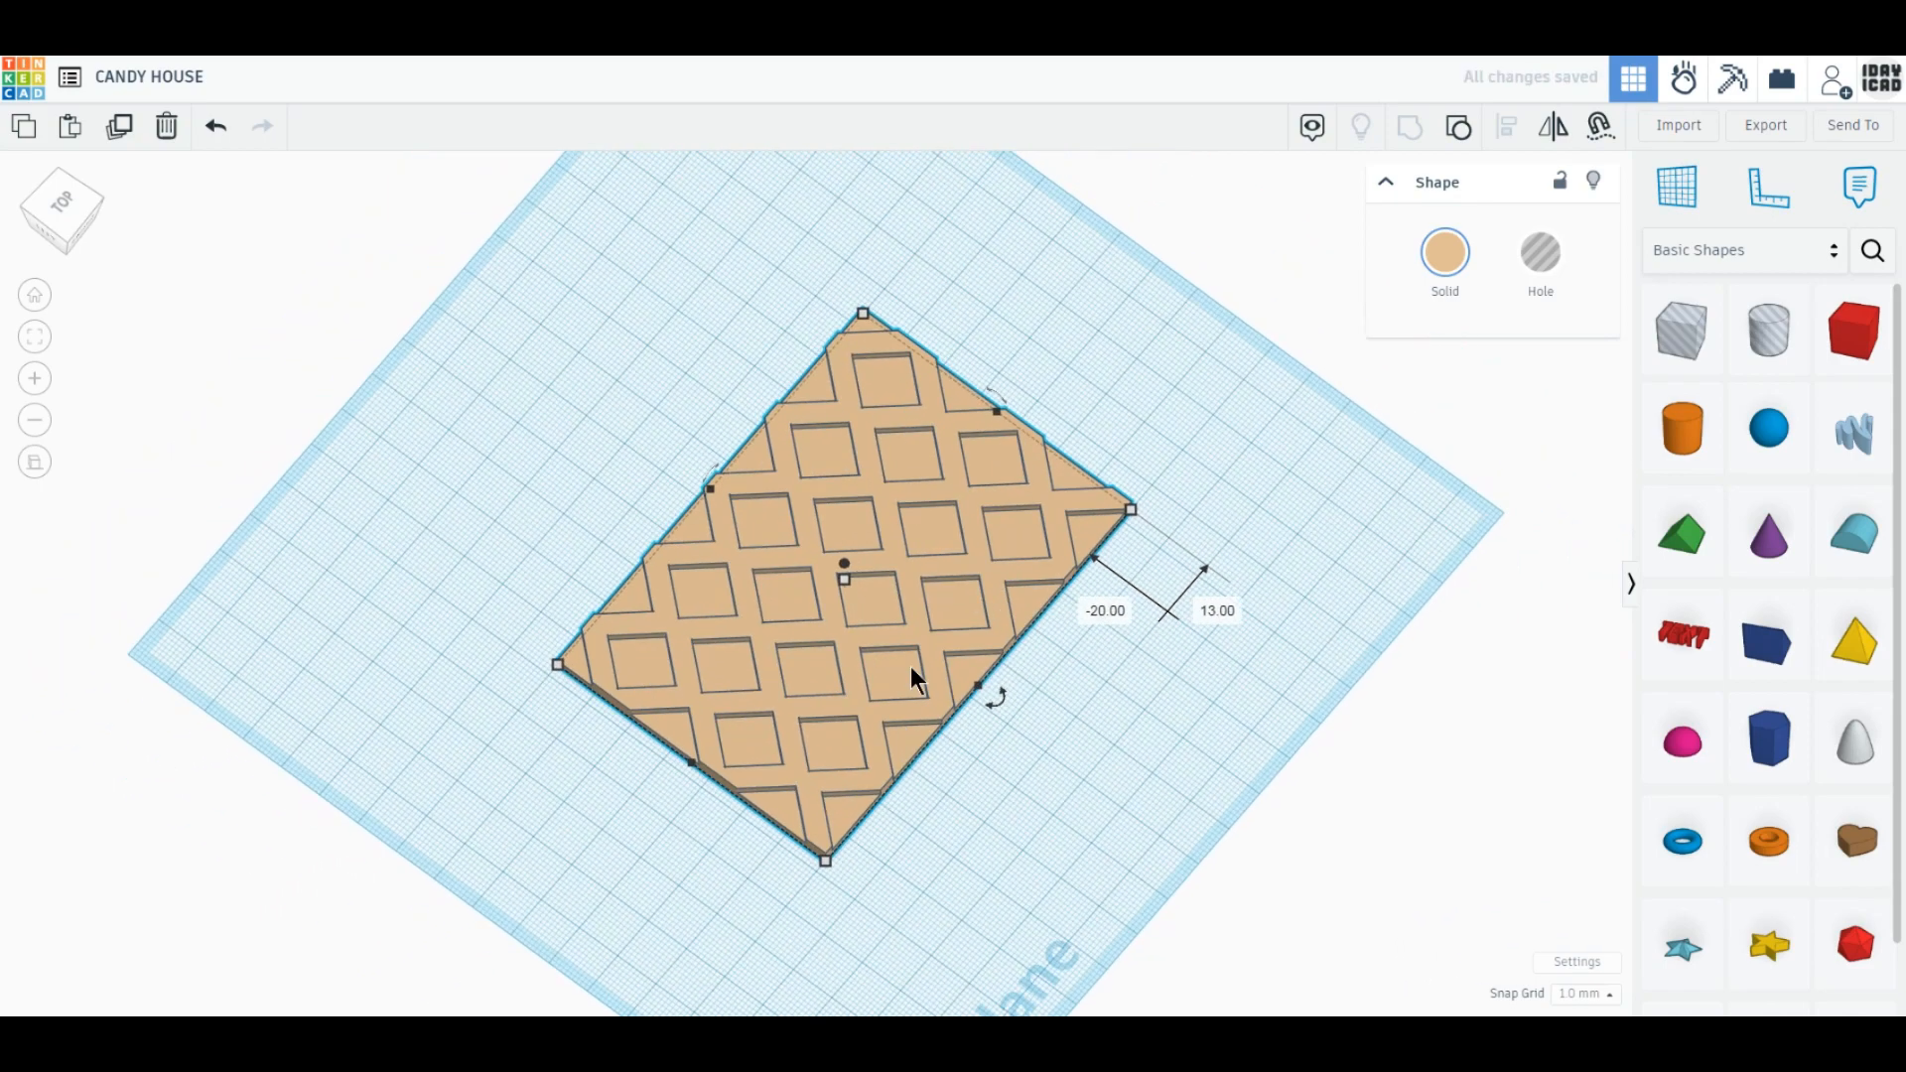
pyautogui.click(214, 126)
pyautogui.click(215, 126)
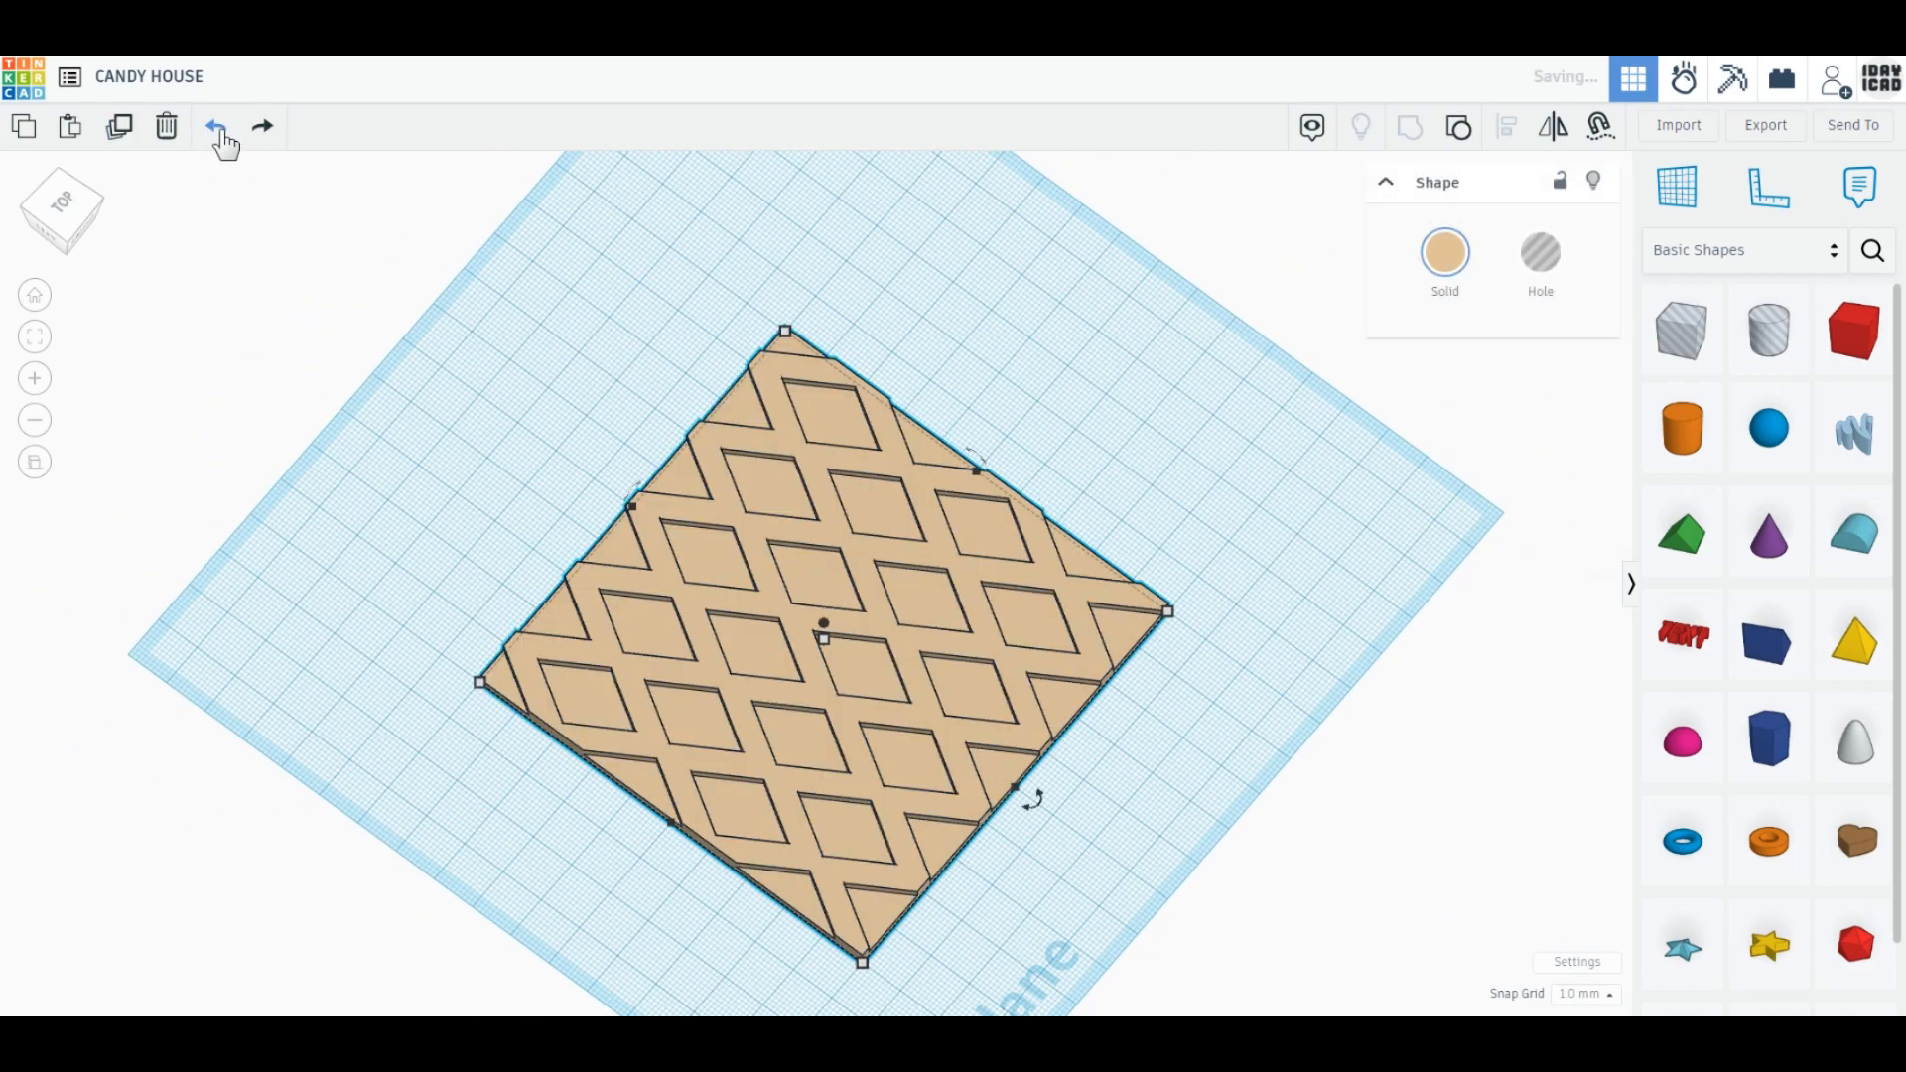
pyautogui.moveTo(874, 759); pyautogui.dragTo(861, 633)
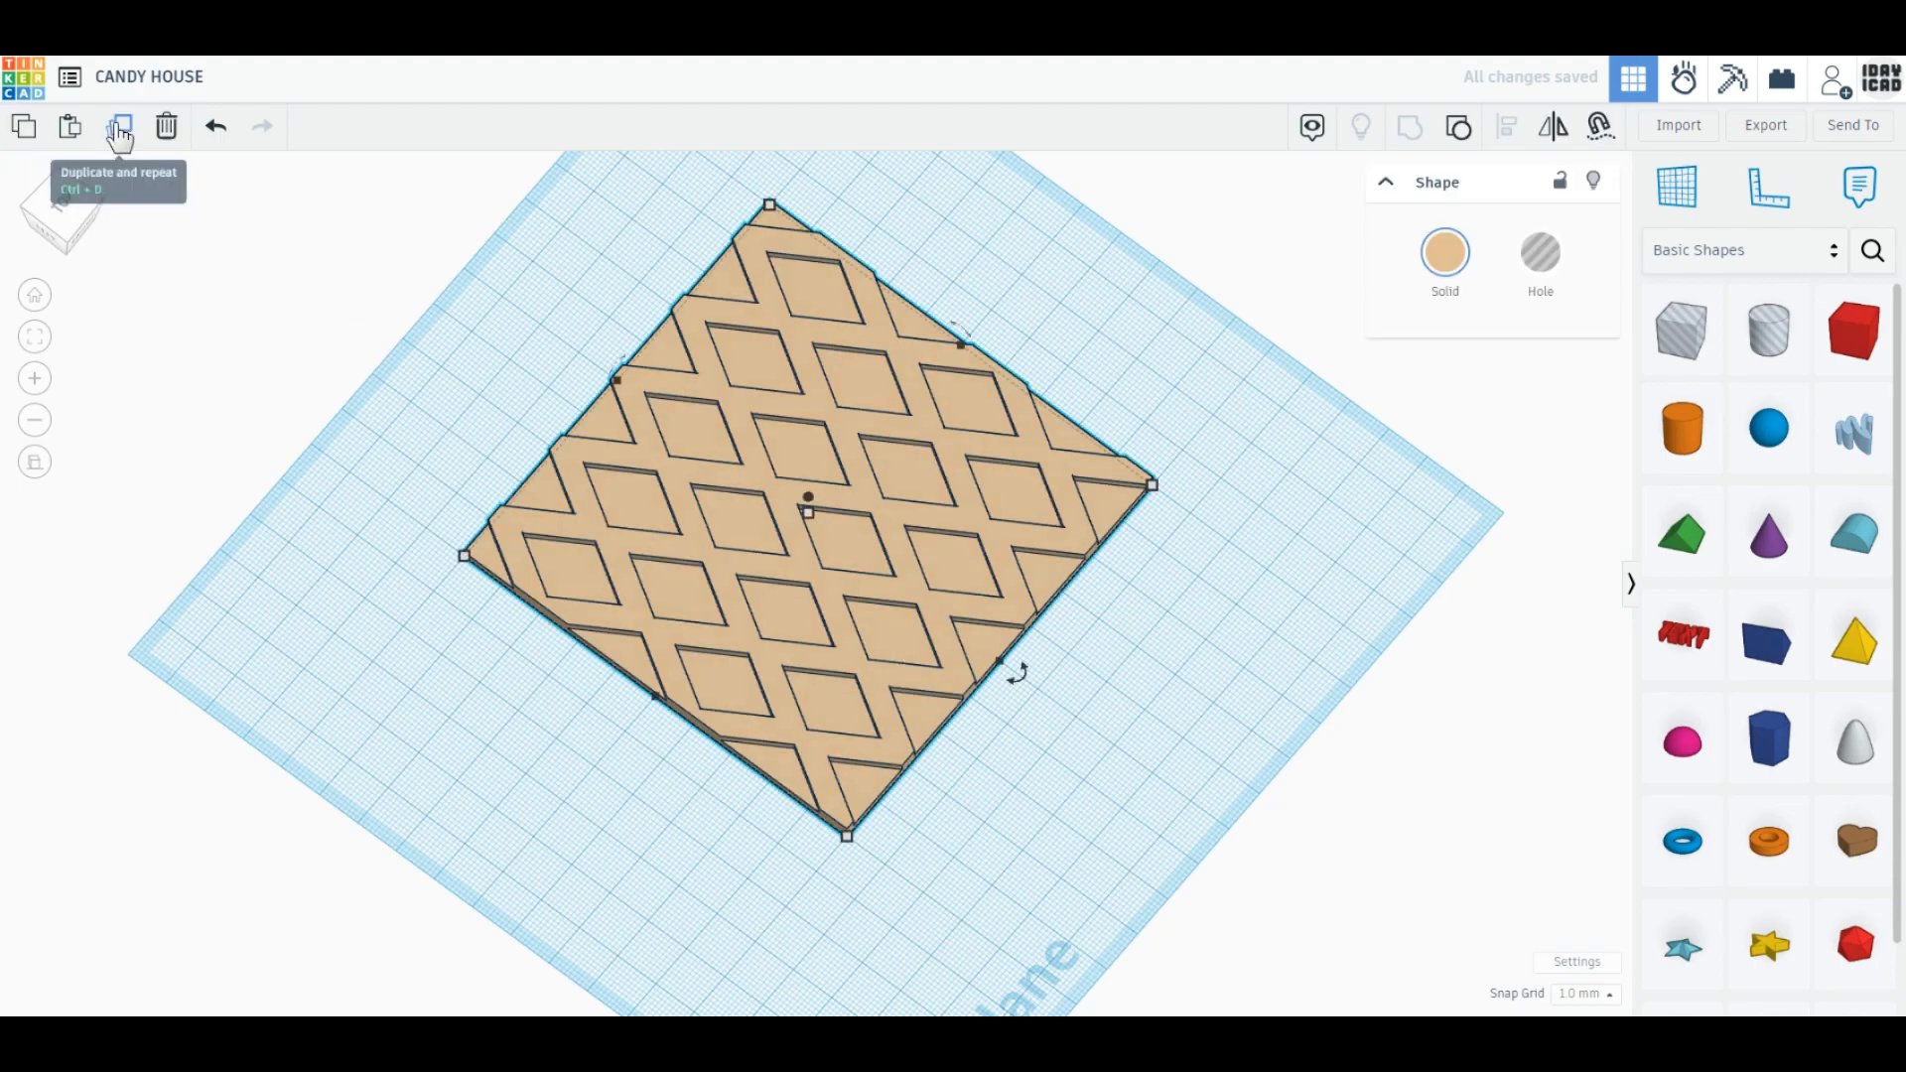
# Duplicate the waffle panel, rotate the copy upright, and raise it to 0 mm above the workplane.
pyautogui.click(119, 132)
pyautogui.moveTo(736, 497); pyautogui.dragTo(752, 433, button='right')
pyautogui.moveTo(943, 360); pyautogui.dragTo(987, 397)
pyautogui.click(802, 312)
pyautogui.click(1037, 460)
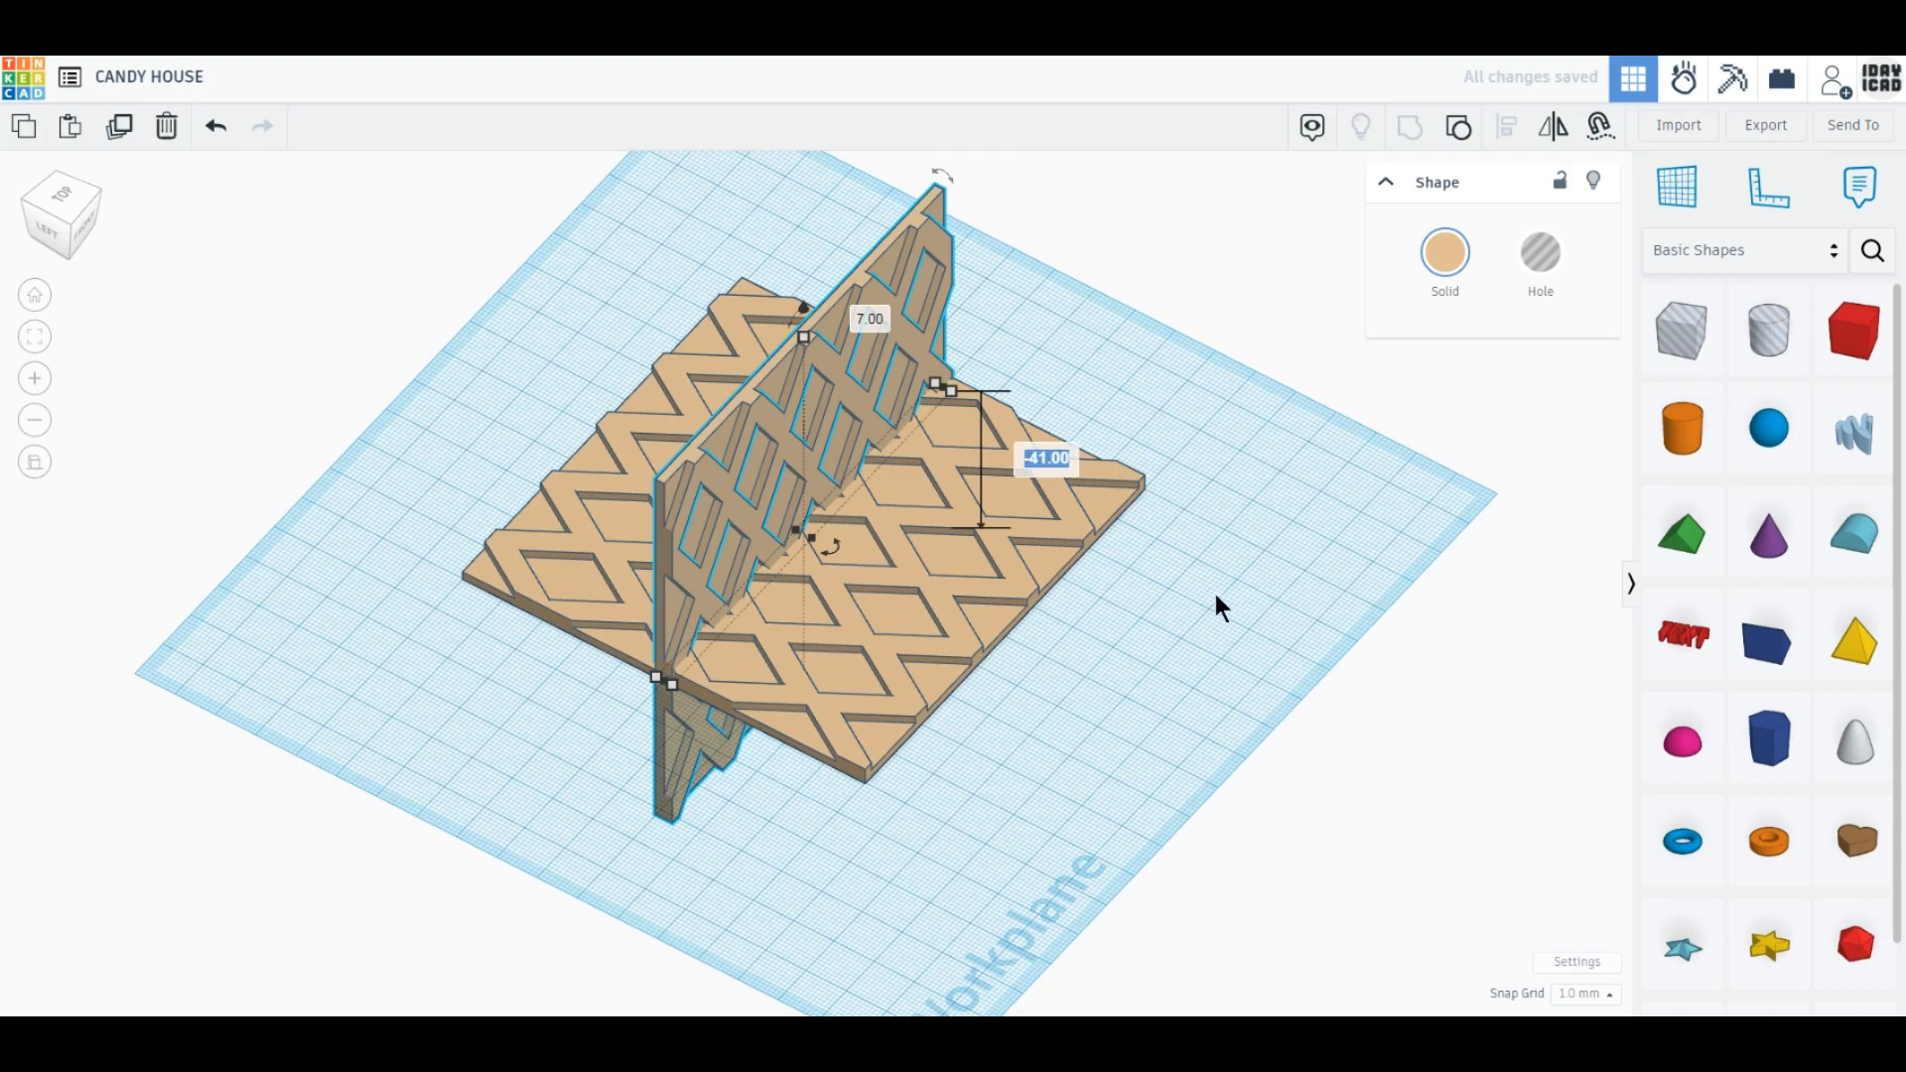
pyautogui.write('0')
pyautogui.press('Return')
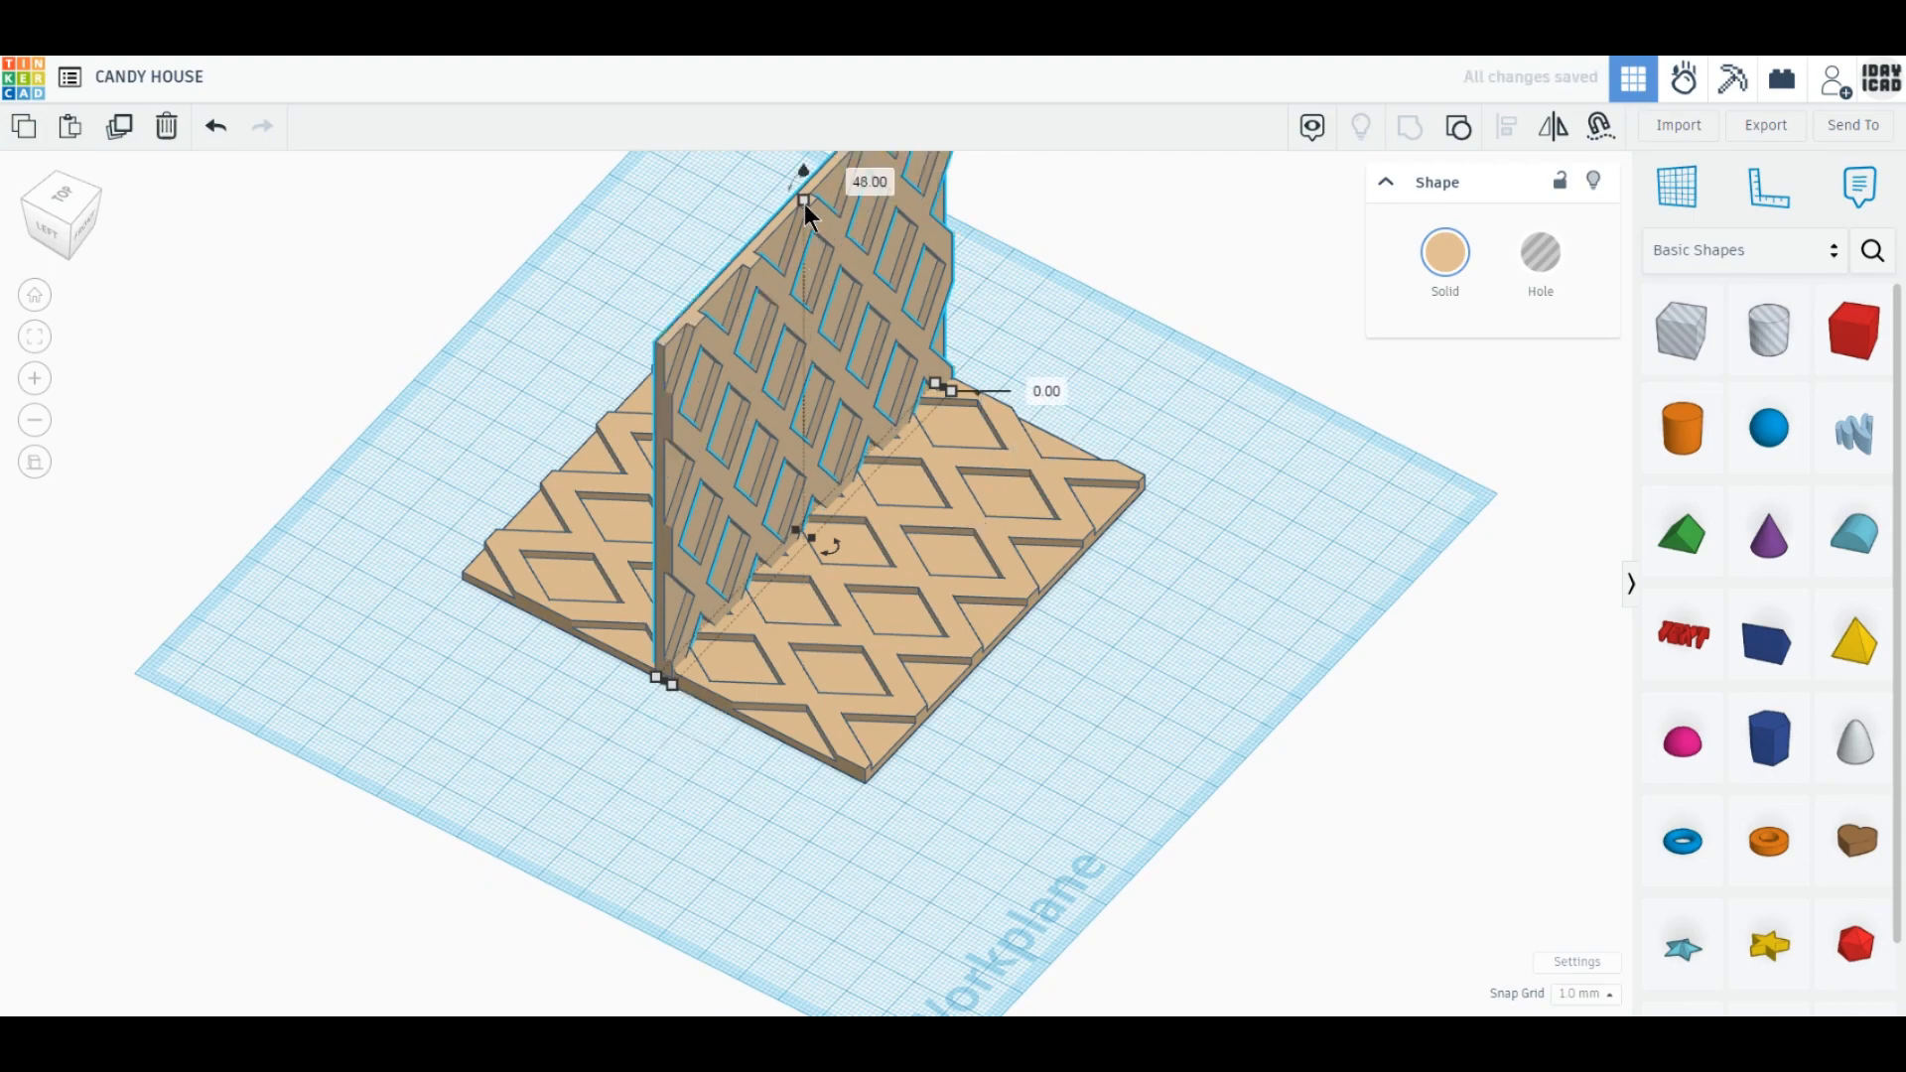
# Set the upright waffle wall's height to 70 mm.
pyautogui.moveTo(1063, 391); pyautogui.dragTo(1038, 524, button='middle')
pyautogui.moveTo(788, 419)
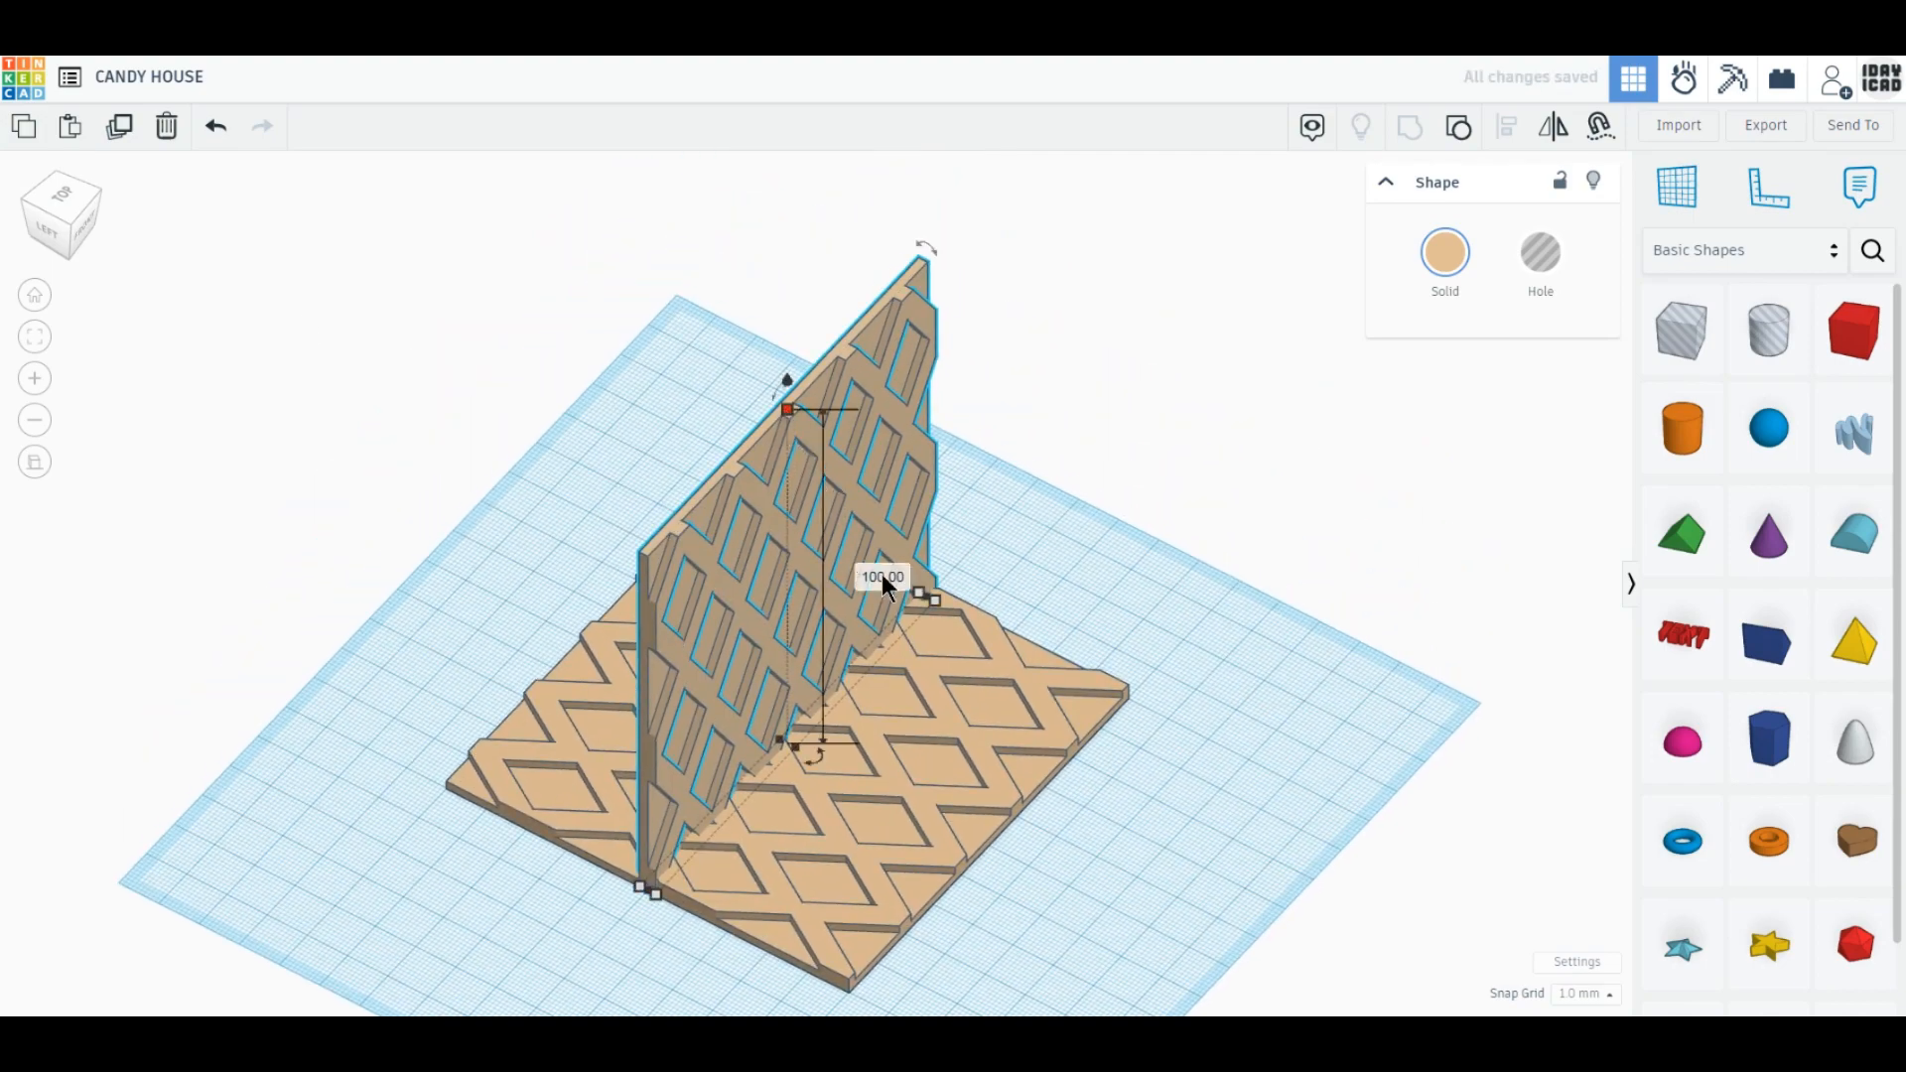
pyautogui.click(881, 578)
pyautogui.write('70')
pyautogui.press('Return')
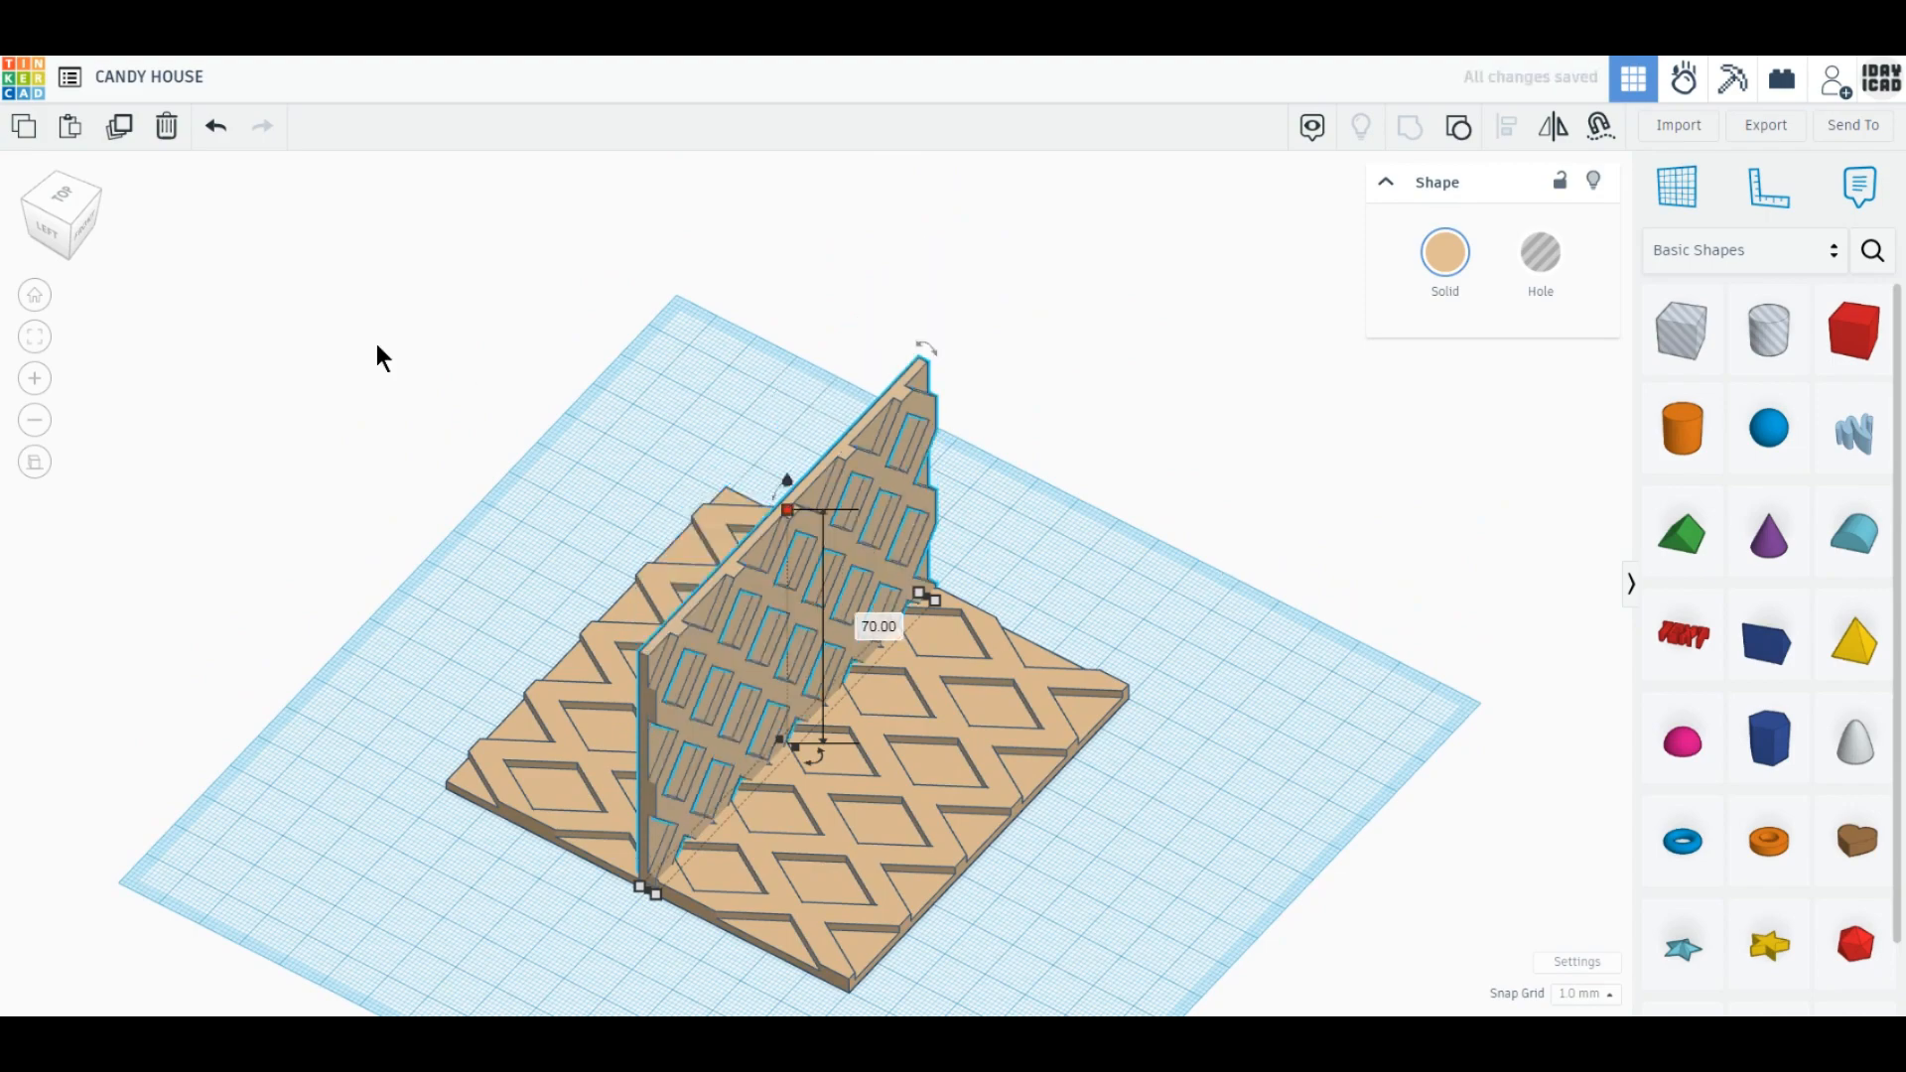
# Move the upright wall 50 mm sideways so it stands along one edge of the floor panel.
pyautogui.click(63, 195)
pyautogui.click(562, 617)
pyautogui.moveTo(844, 730); pyautogui.dragTo(1082, 729)
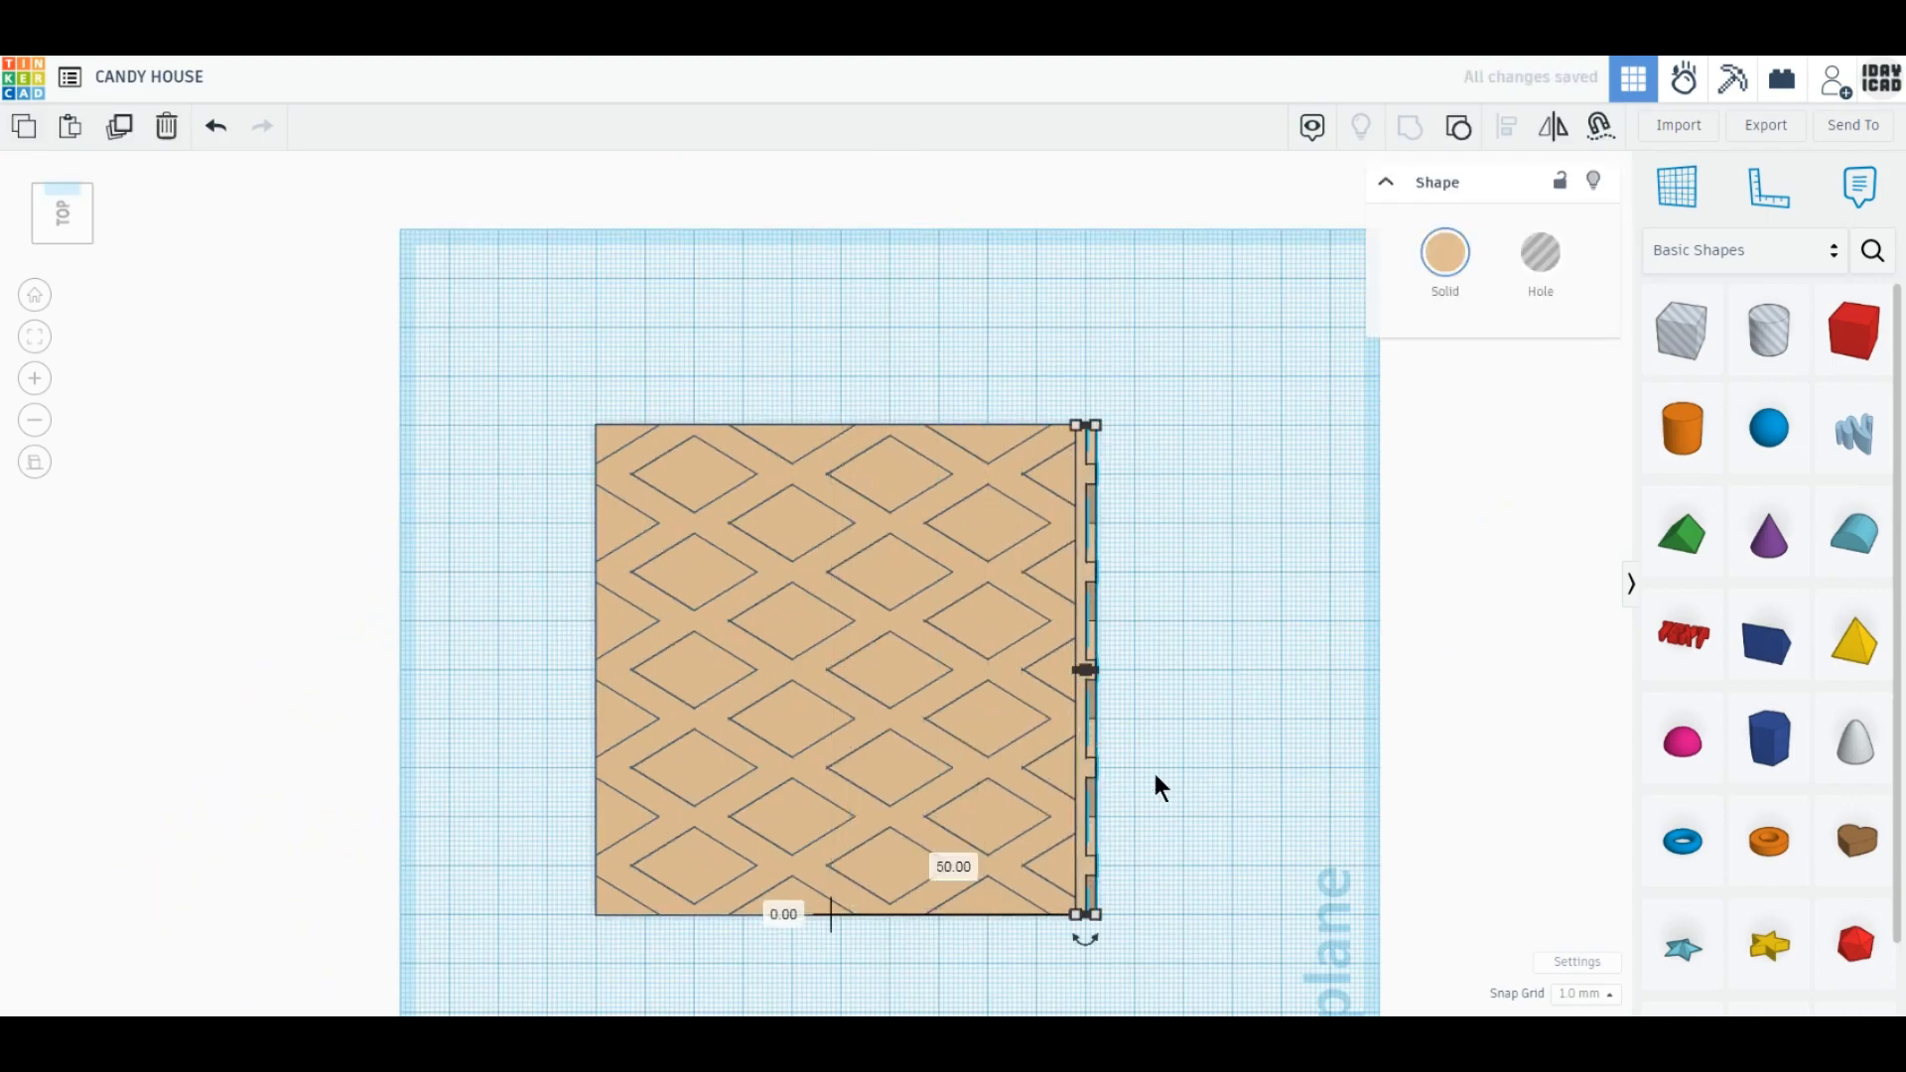
# Duplicate the wall, turn the copy 90° onto the adjacent floor edge, and repeat the duplication to enclose all four sides.
pyautogui.moveTo(1152, 770); pyautogui.dragTo(645, 784, button='right')
pyautogui.click(62, 214)
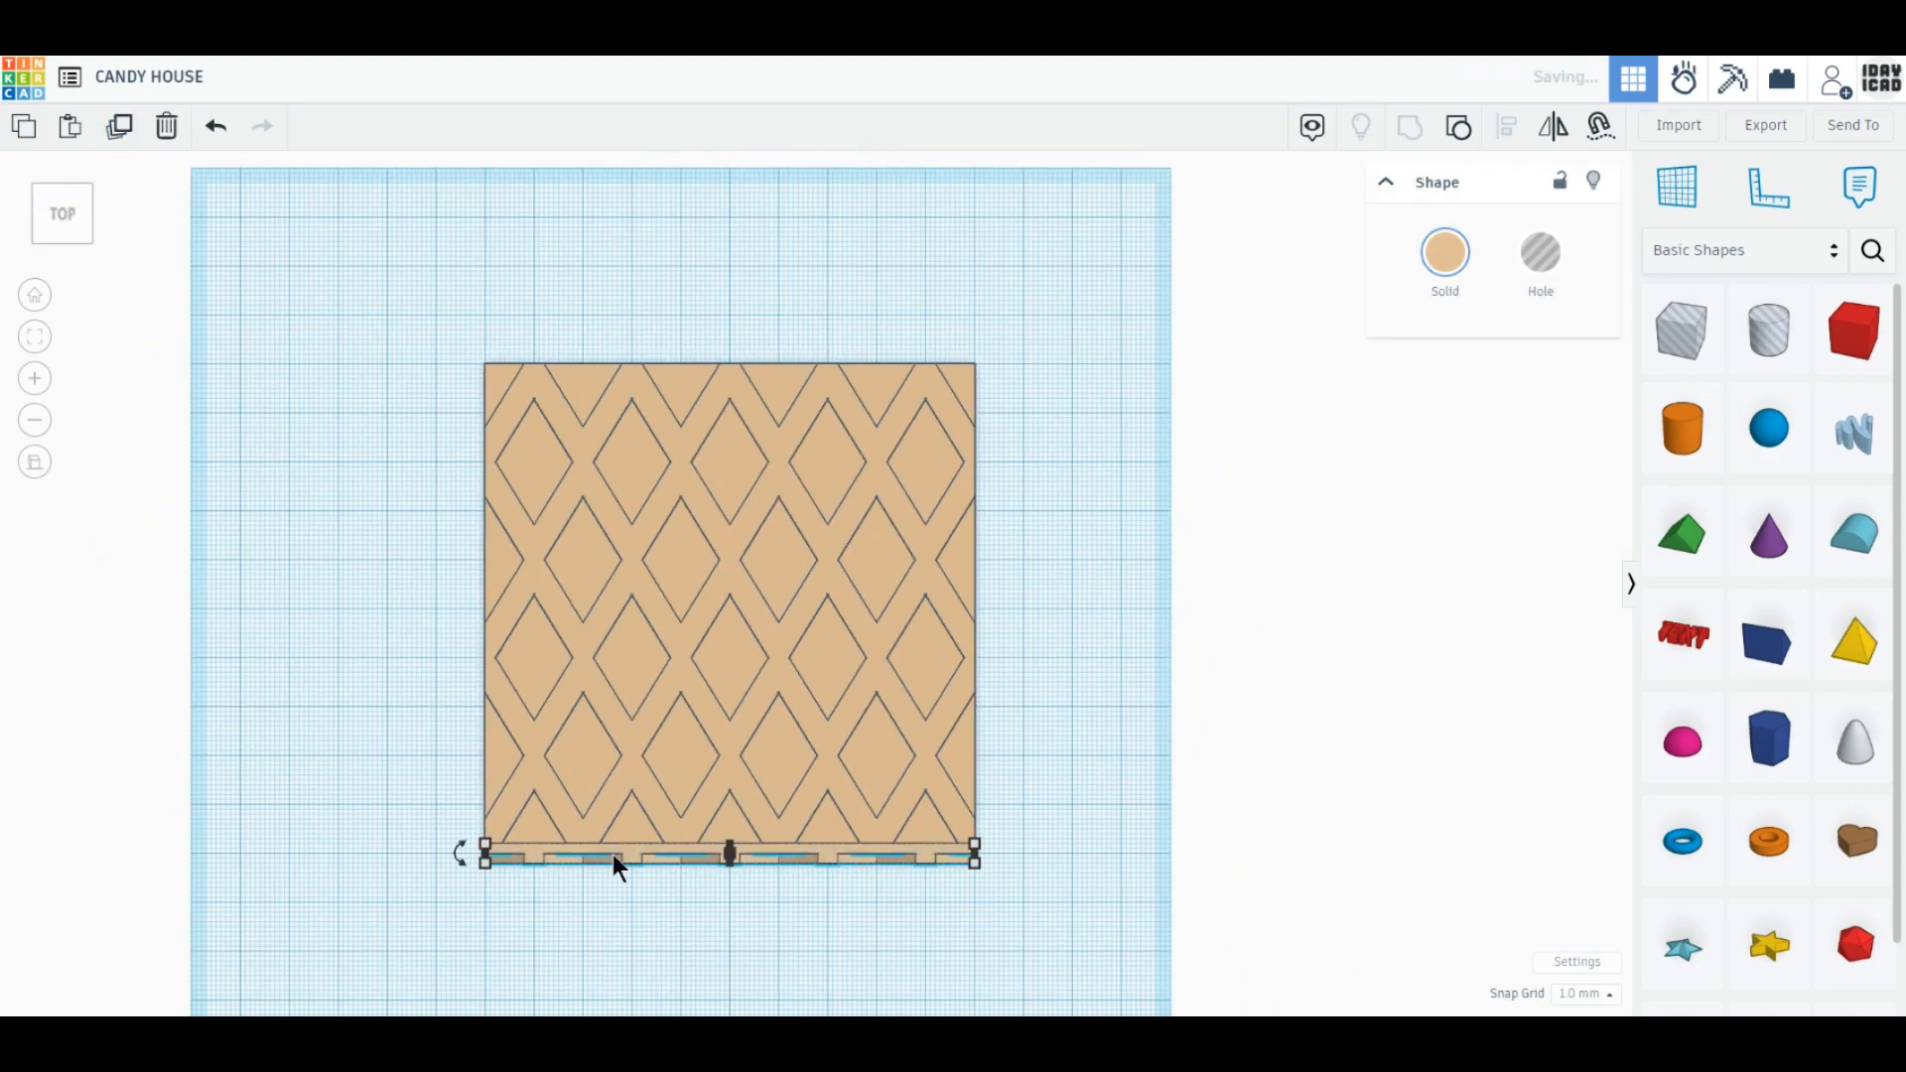
pyautogui.moveTo(461, 853); pyautogui.dragTo(969, 567)
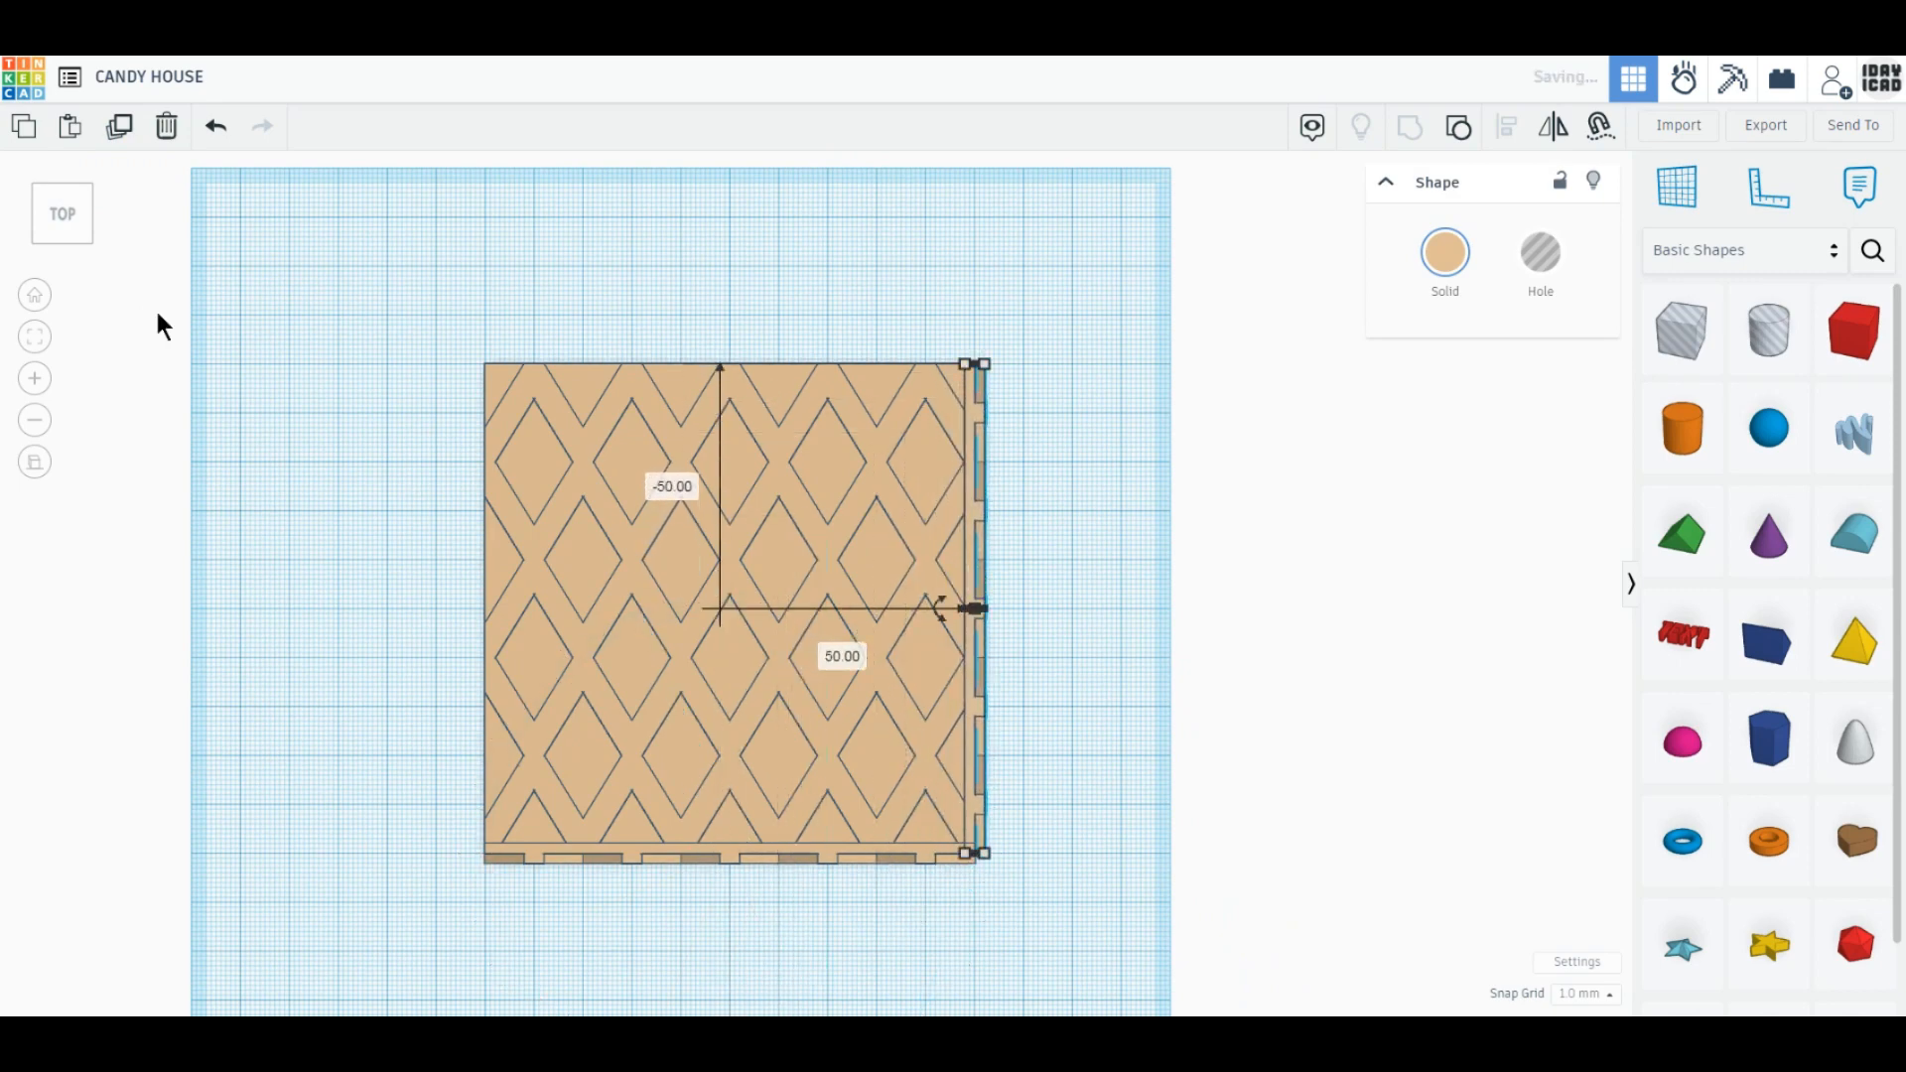
pyautogui.click(119, 127)
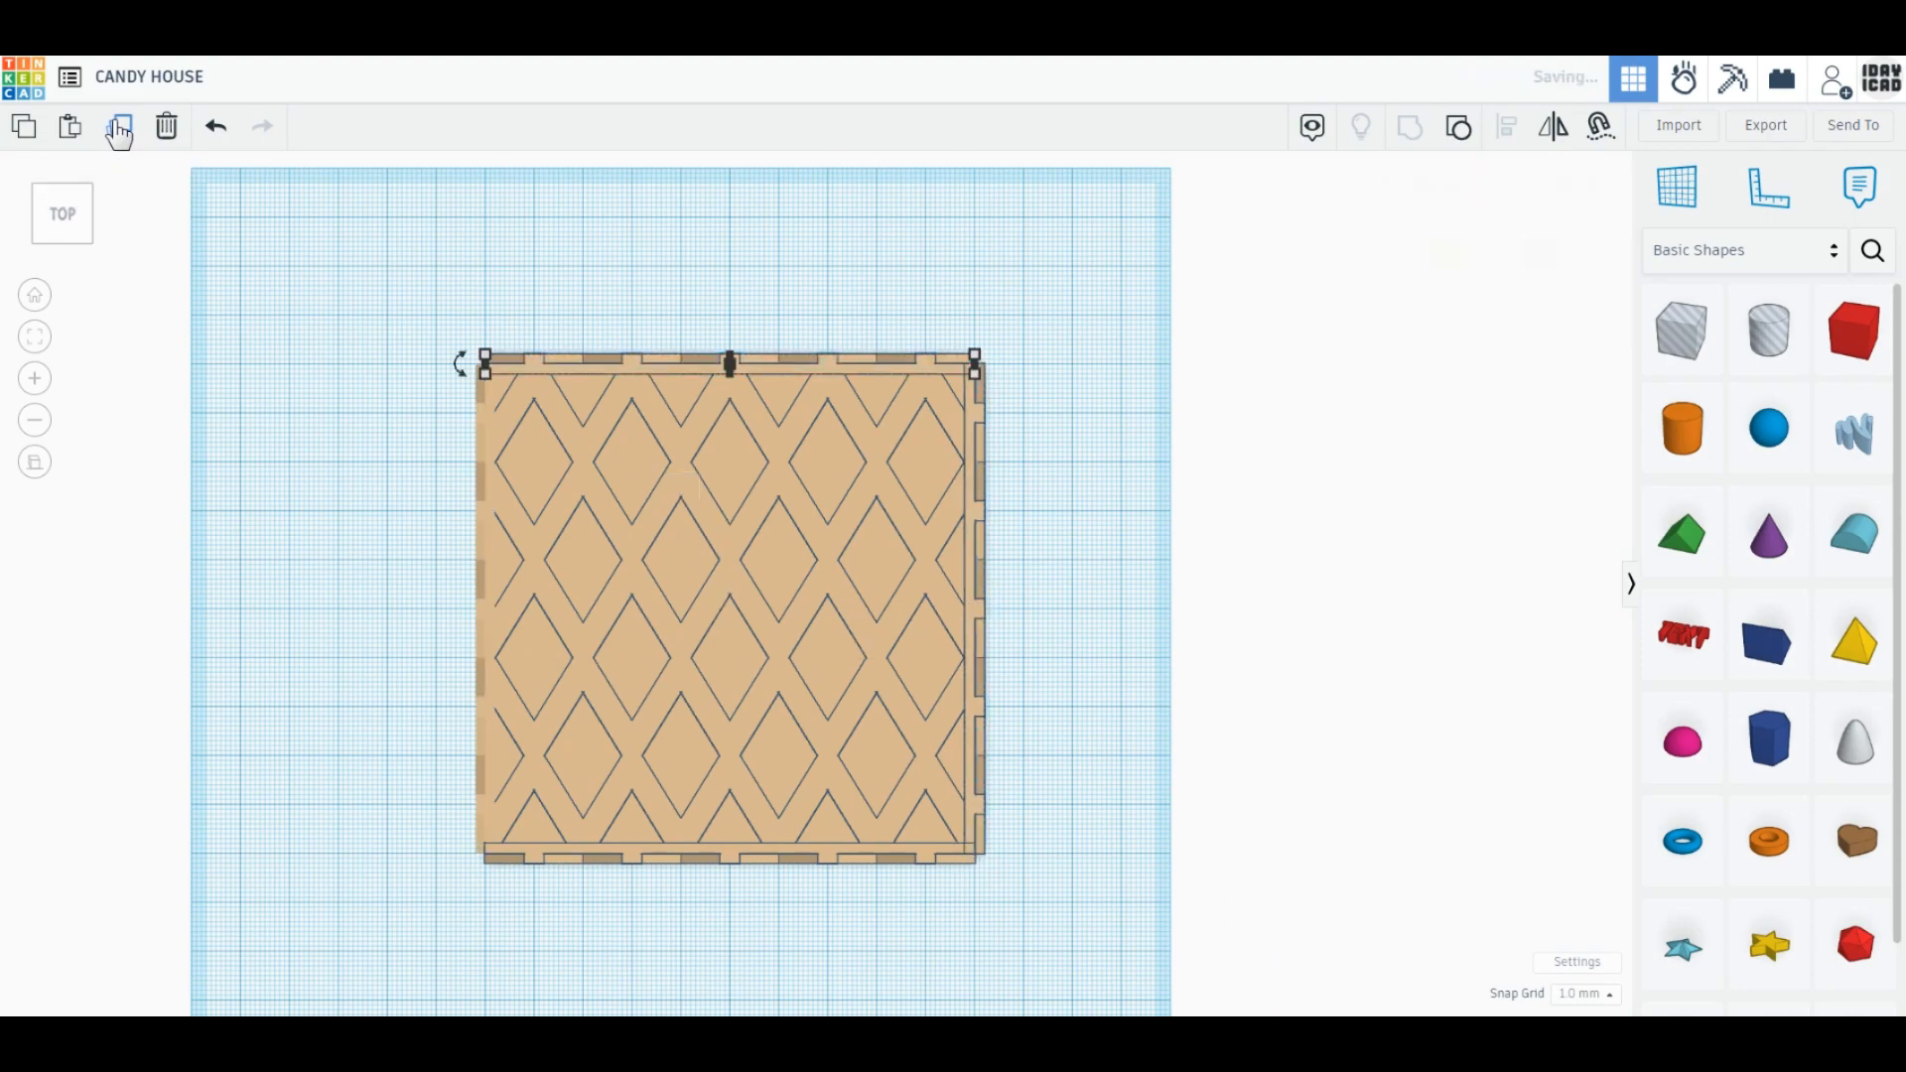
pyautogui.click(120, 133)
pyautogui.click(289, 496)
pyautogui.moveTo(407, 685); pyautogui.dragTo(510, 562, button='right')
pyautogui.moveTo(997, 804); pyautogui.dragTo(978, 736, button='middle')
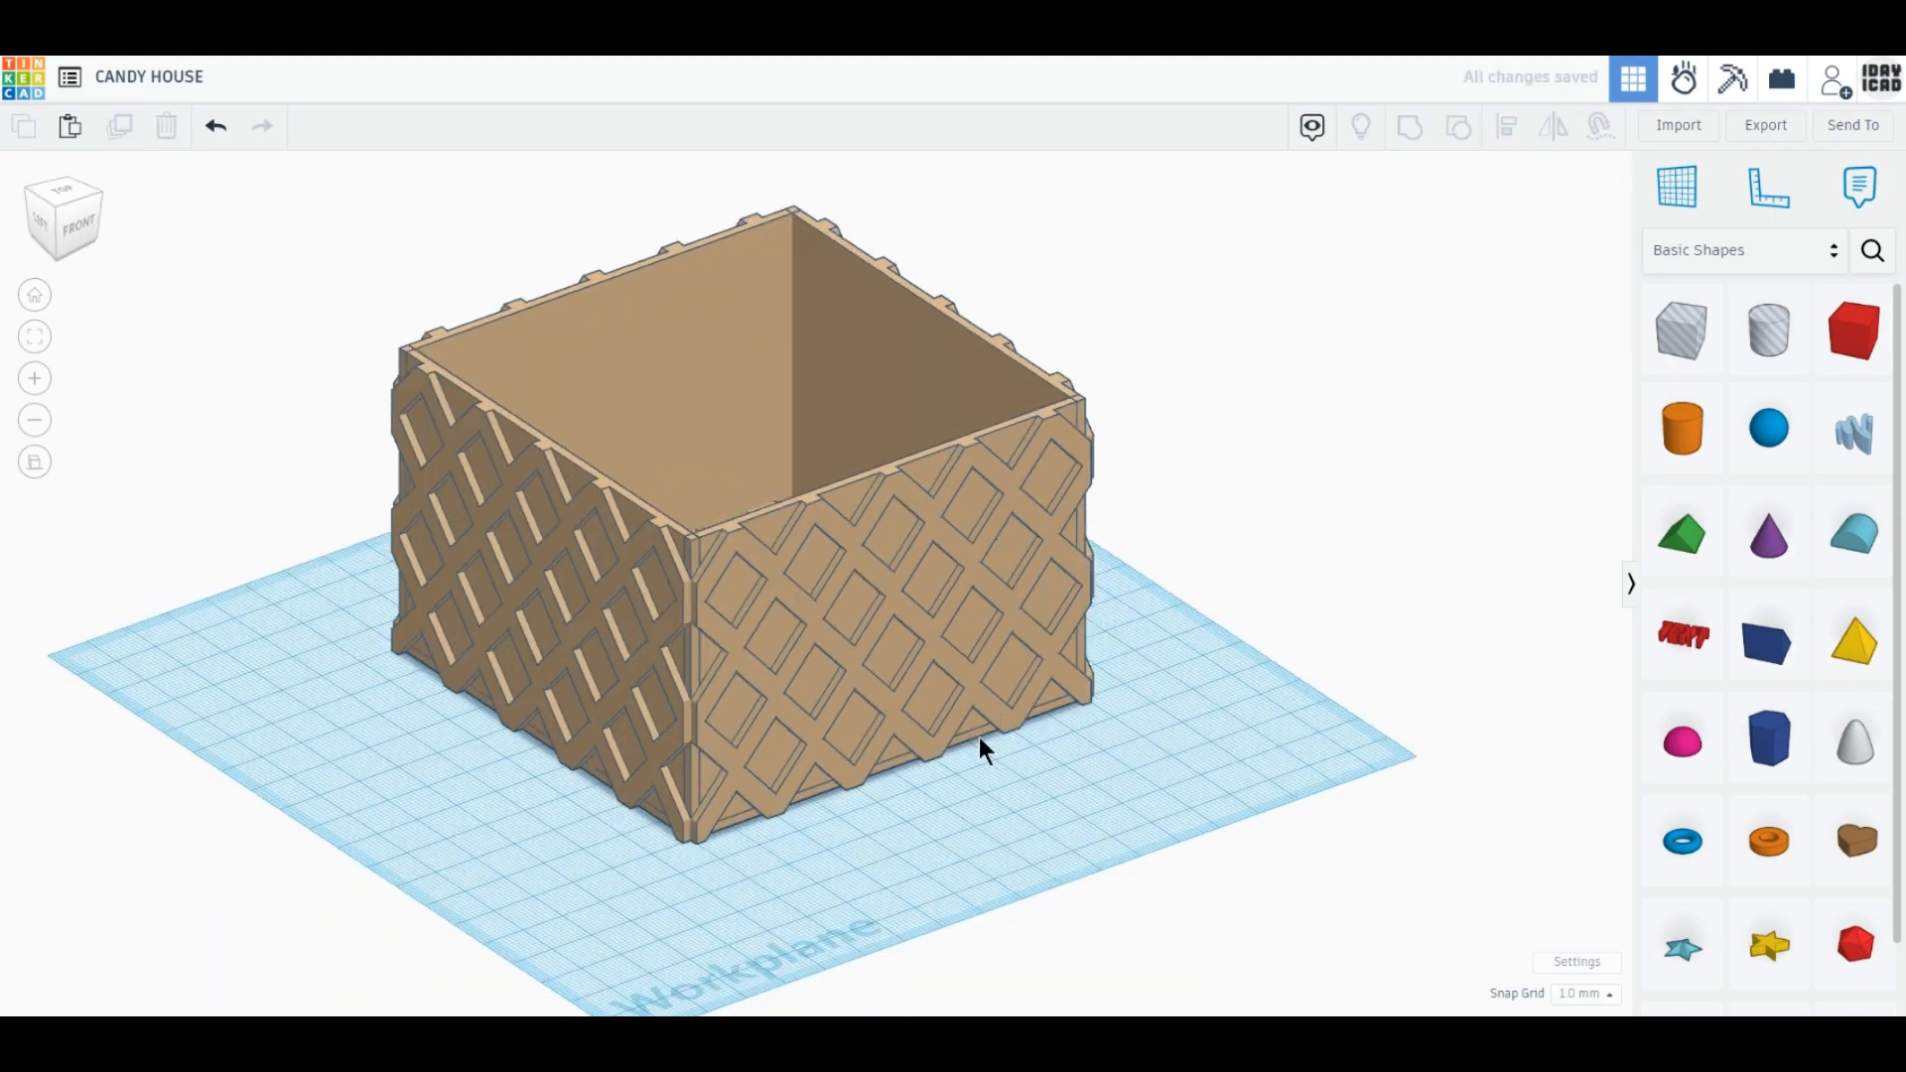
# Place a cylinder on the workplane beside the waffle box and set its length and width to 10 mm each.
pyautogui.moveTo(1102, 830); pyautogui.dragTo(1080, 850, button='right')
pyautogui.moveTo(1685, 426); pyautogui.dragTo(1164, 864)
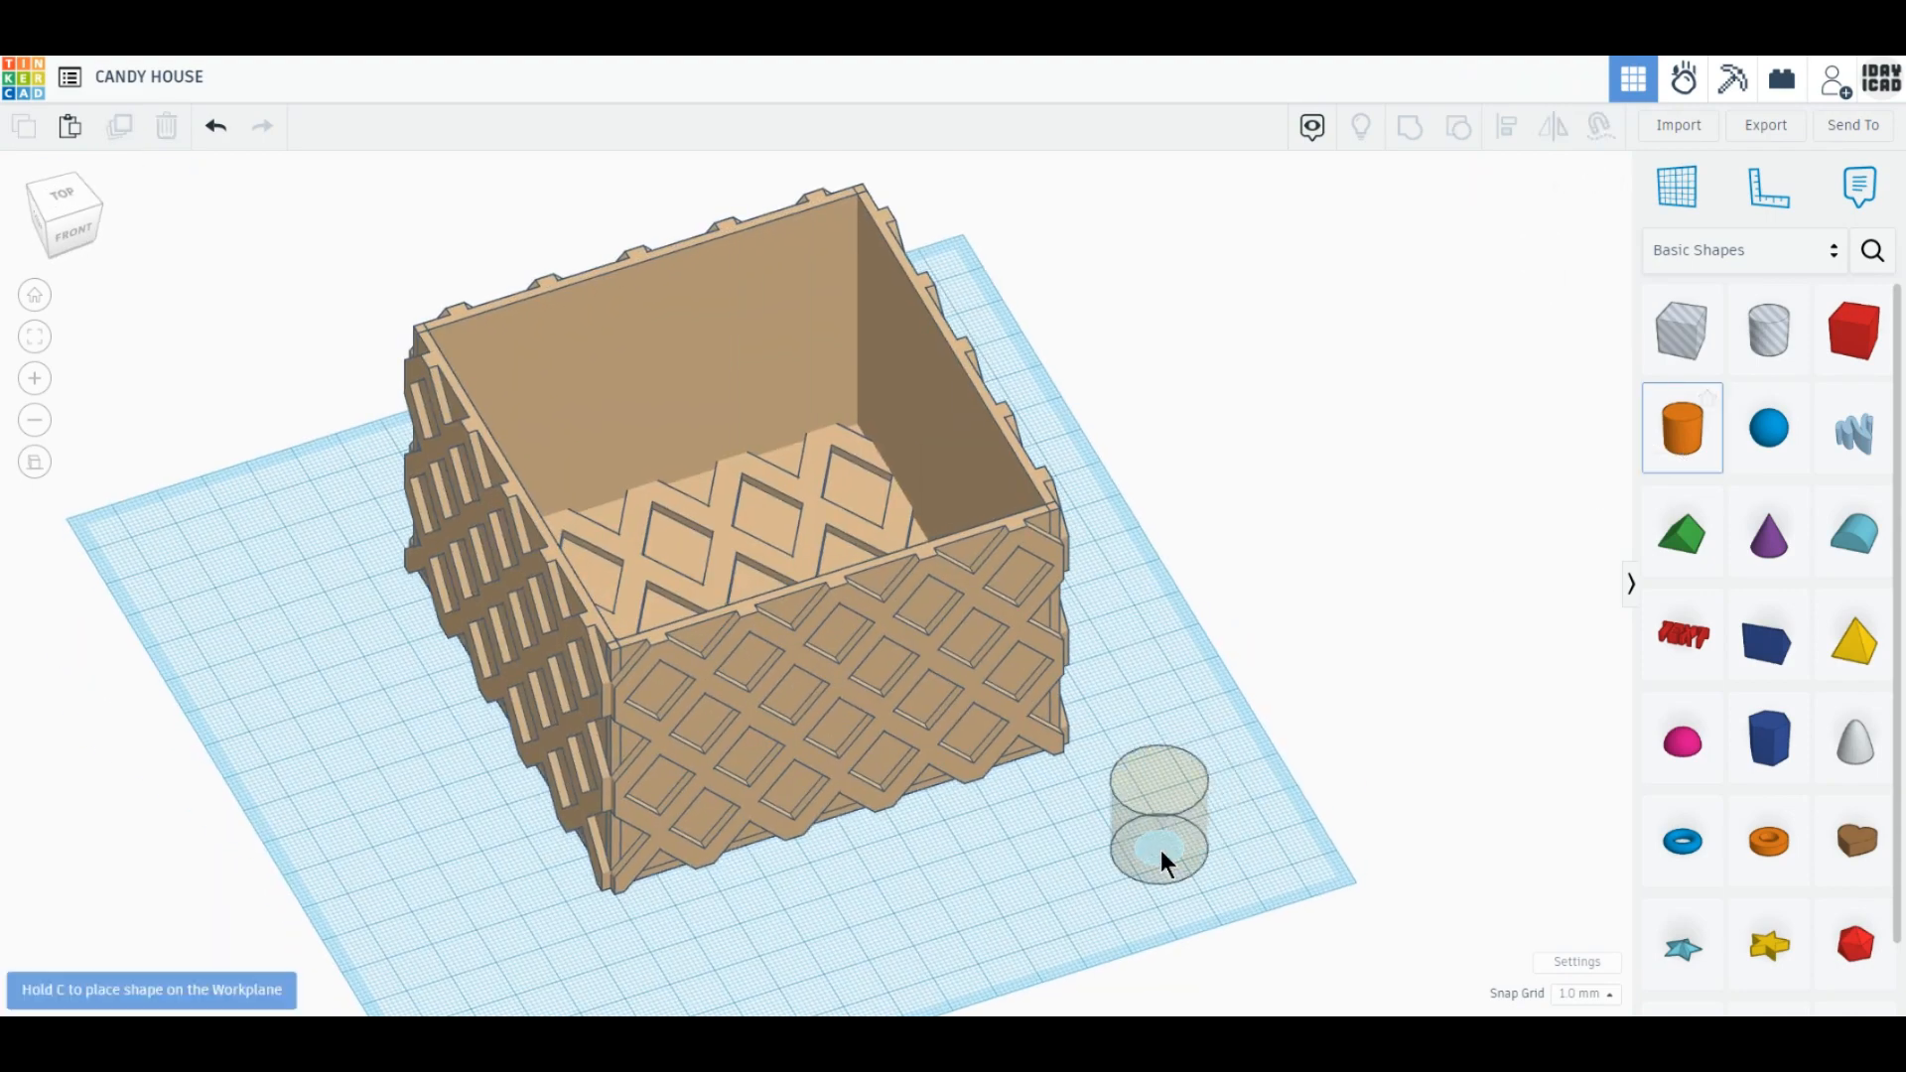
pyautogui.click(1159, 850)
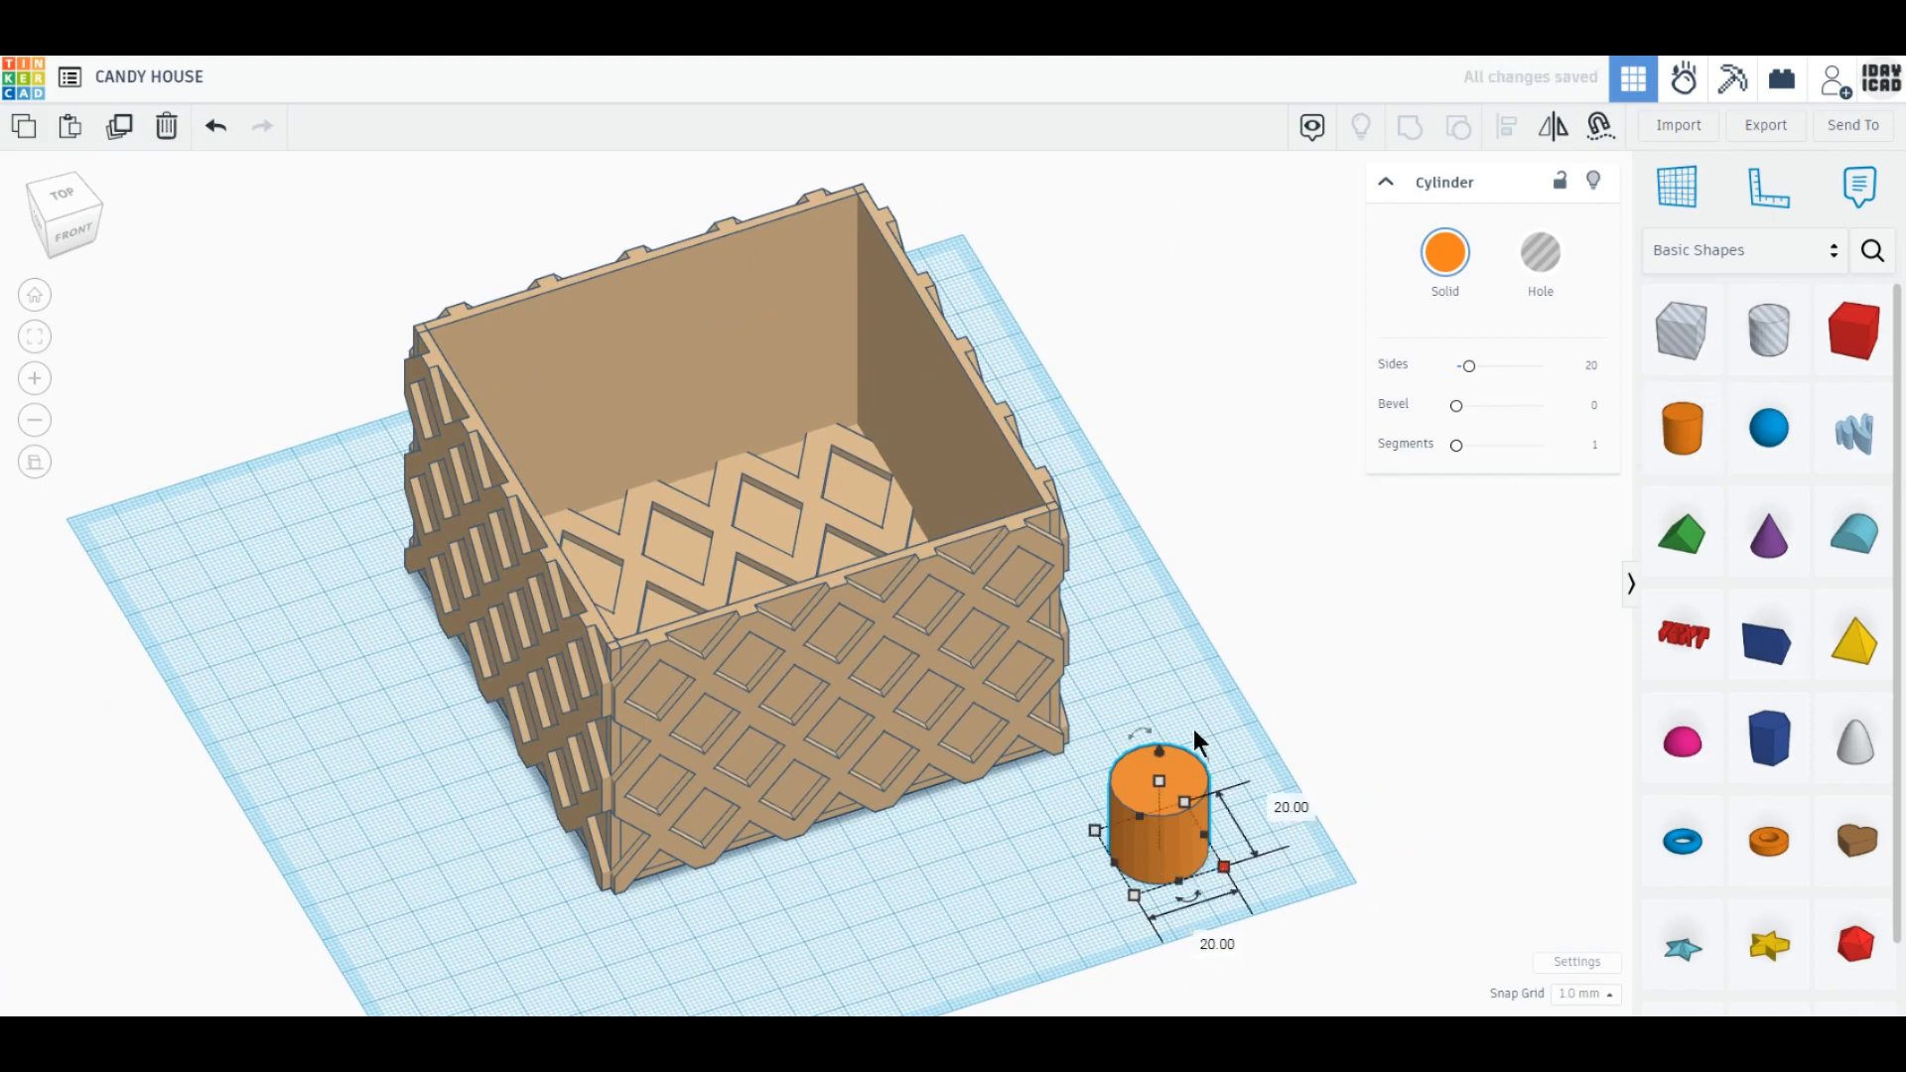
pyautogui.scroll(3, 1178, 776)
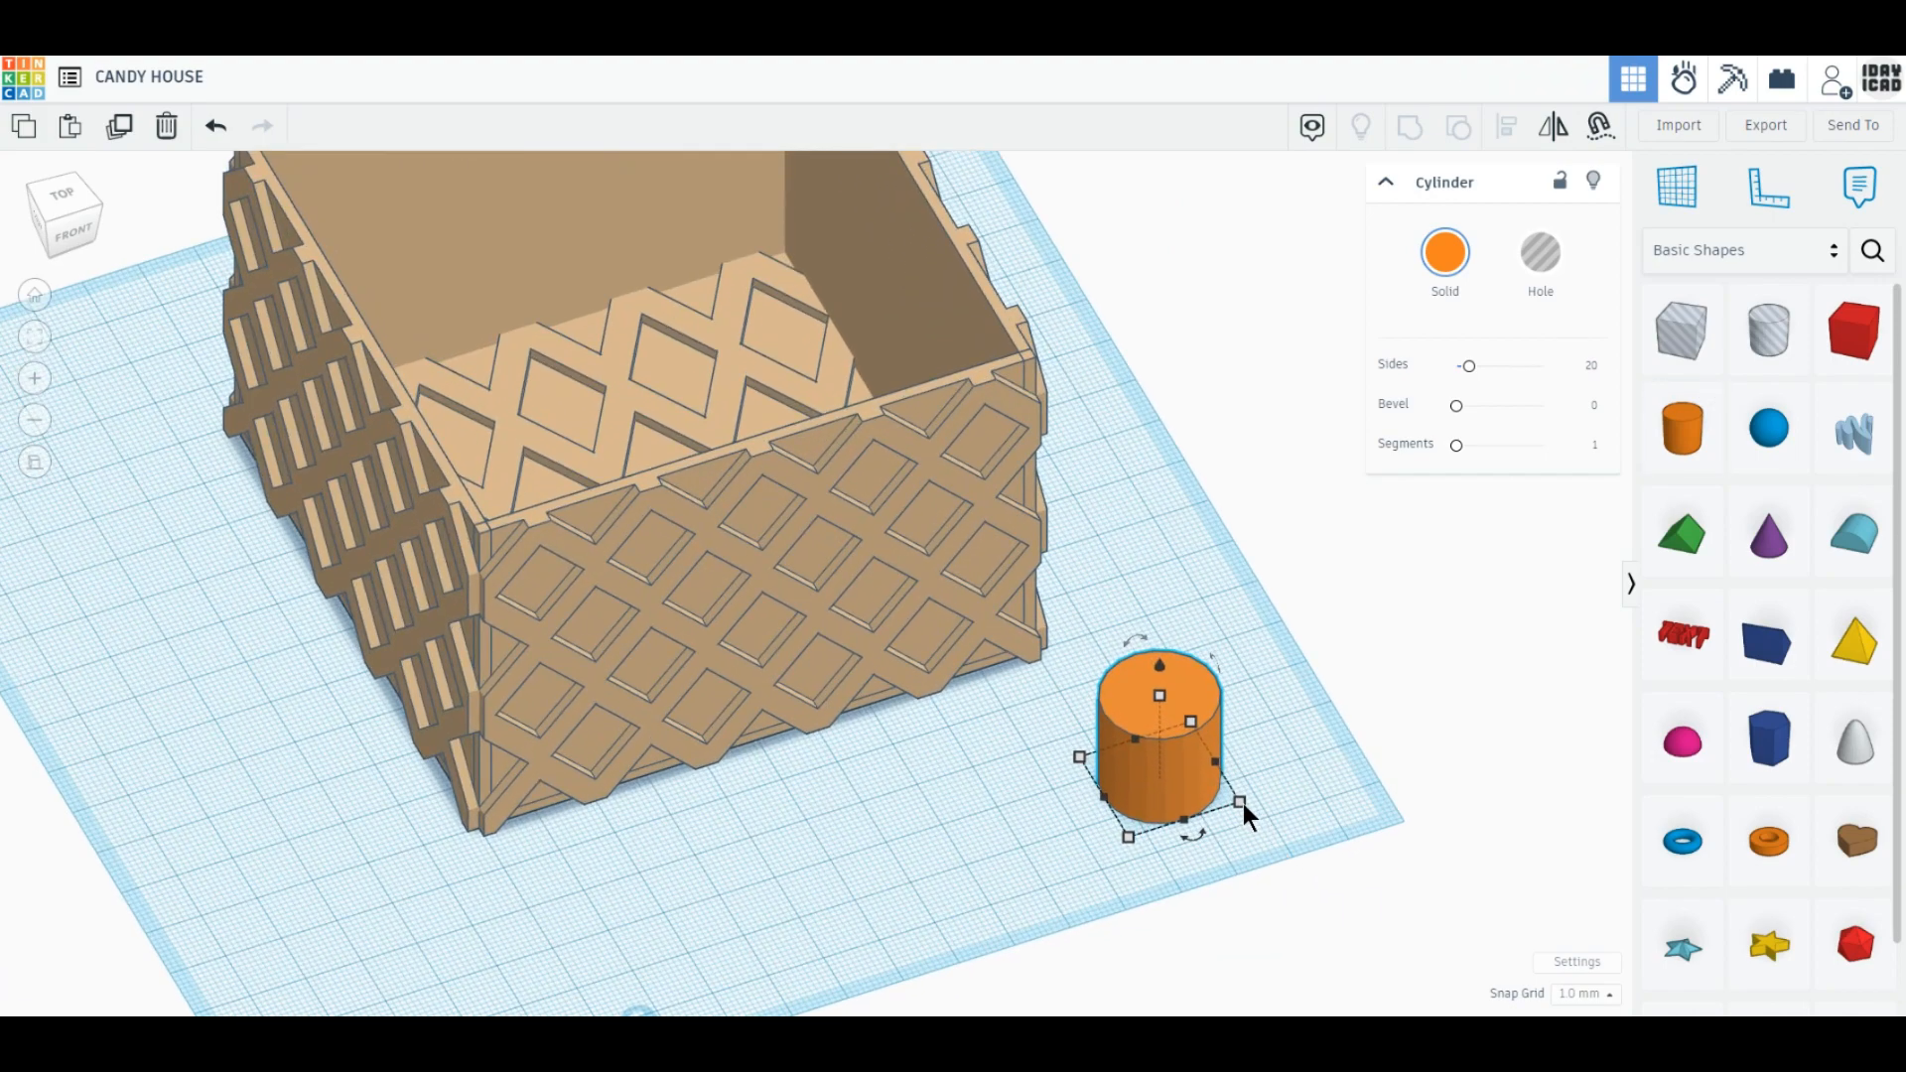
pyautogui.click(1226, 884)
pyautogui.write('10')
pyautogui.press('Return')
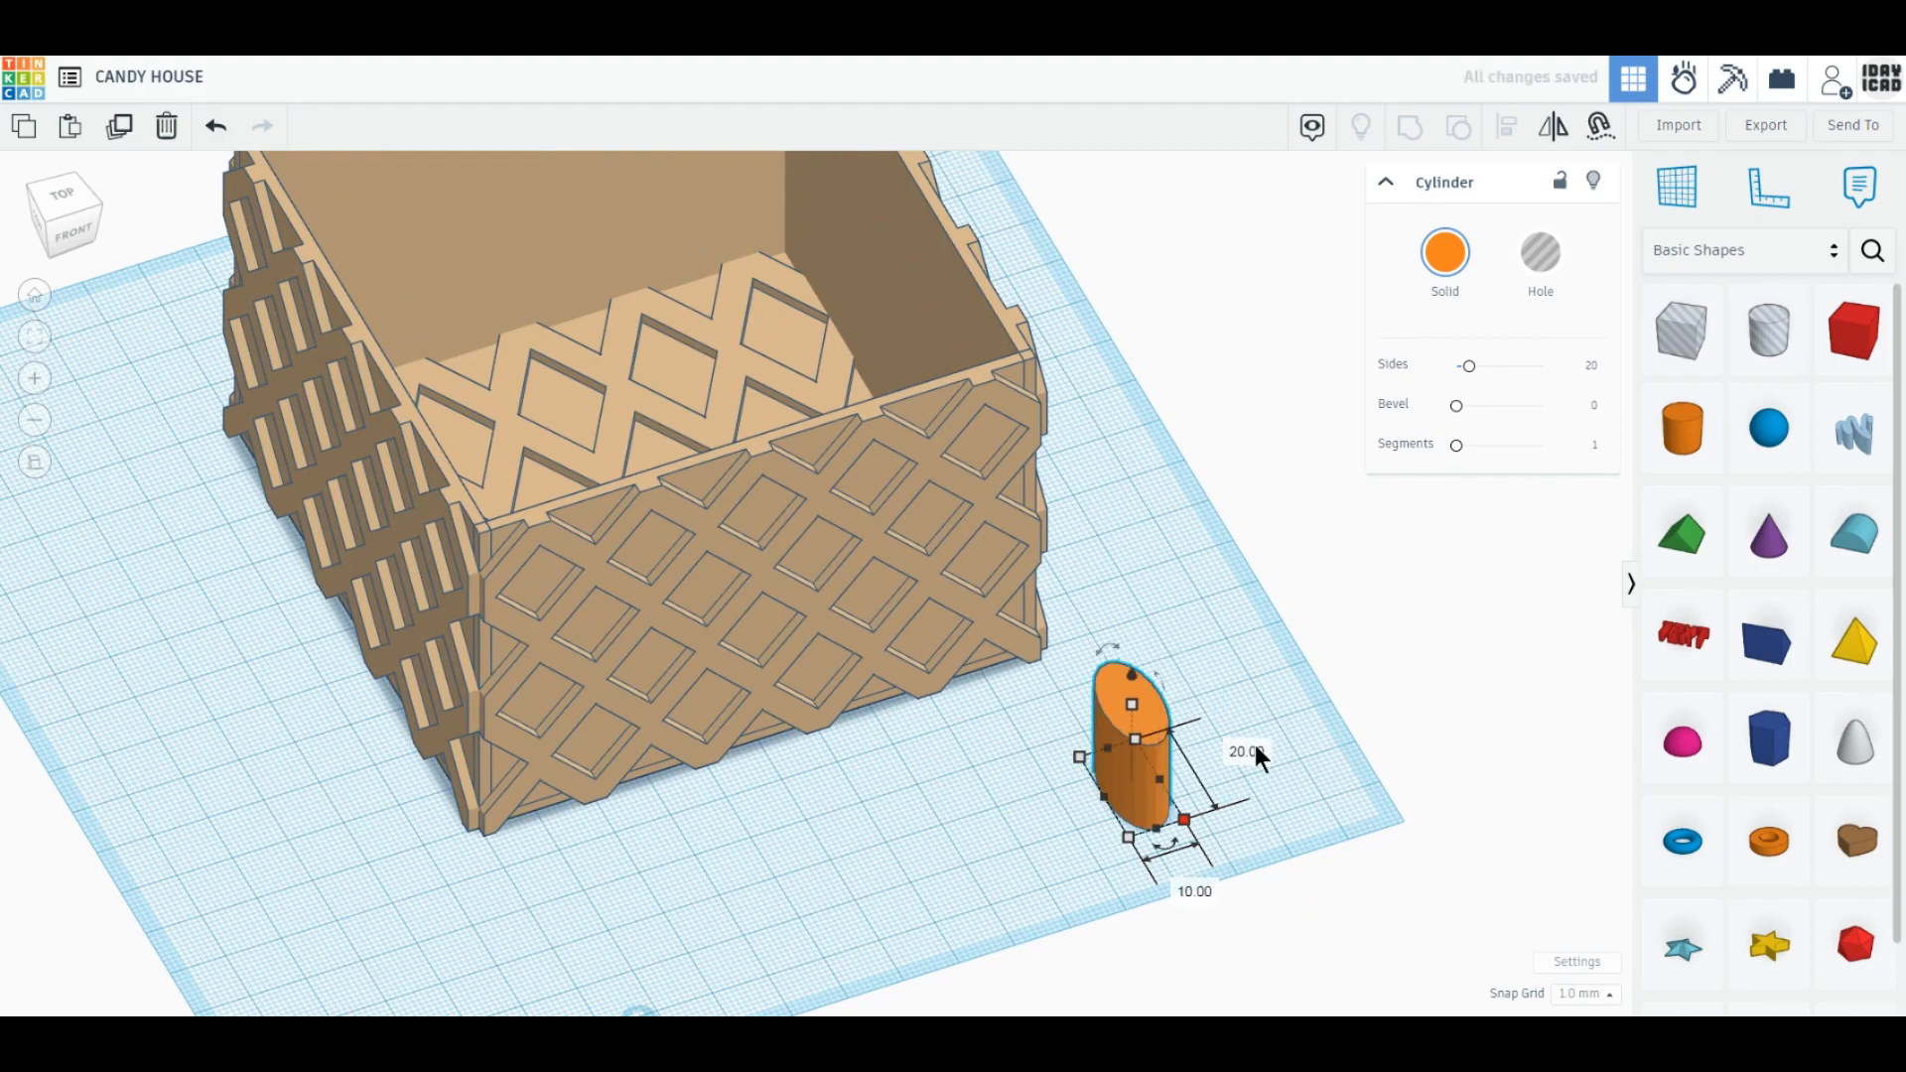
pyautogui.click(1245, 751)
pyautogui.write('10')
pyautogui.press('Return')
# Raise the cylinder's side count to 64 and colour it white.
pyautogui.moveTo(1468, 366); pyautogui.dragTo(1597, 377)
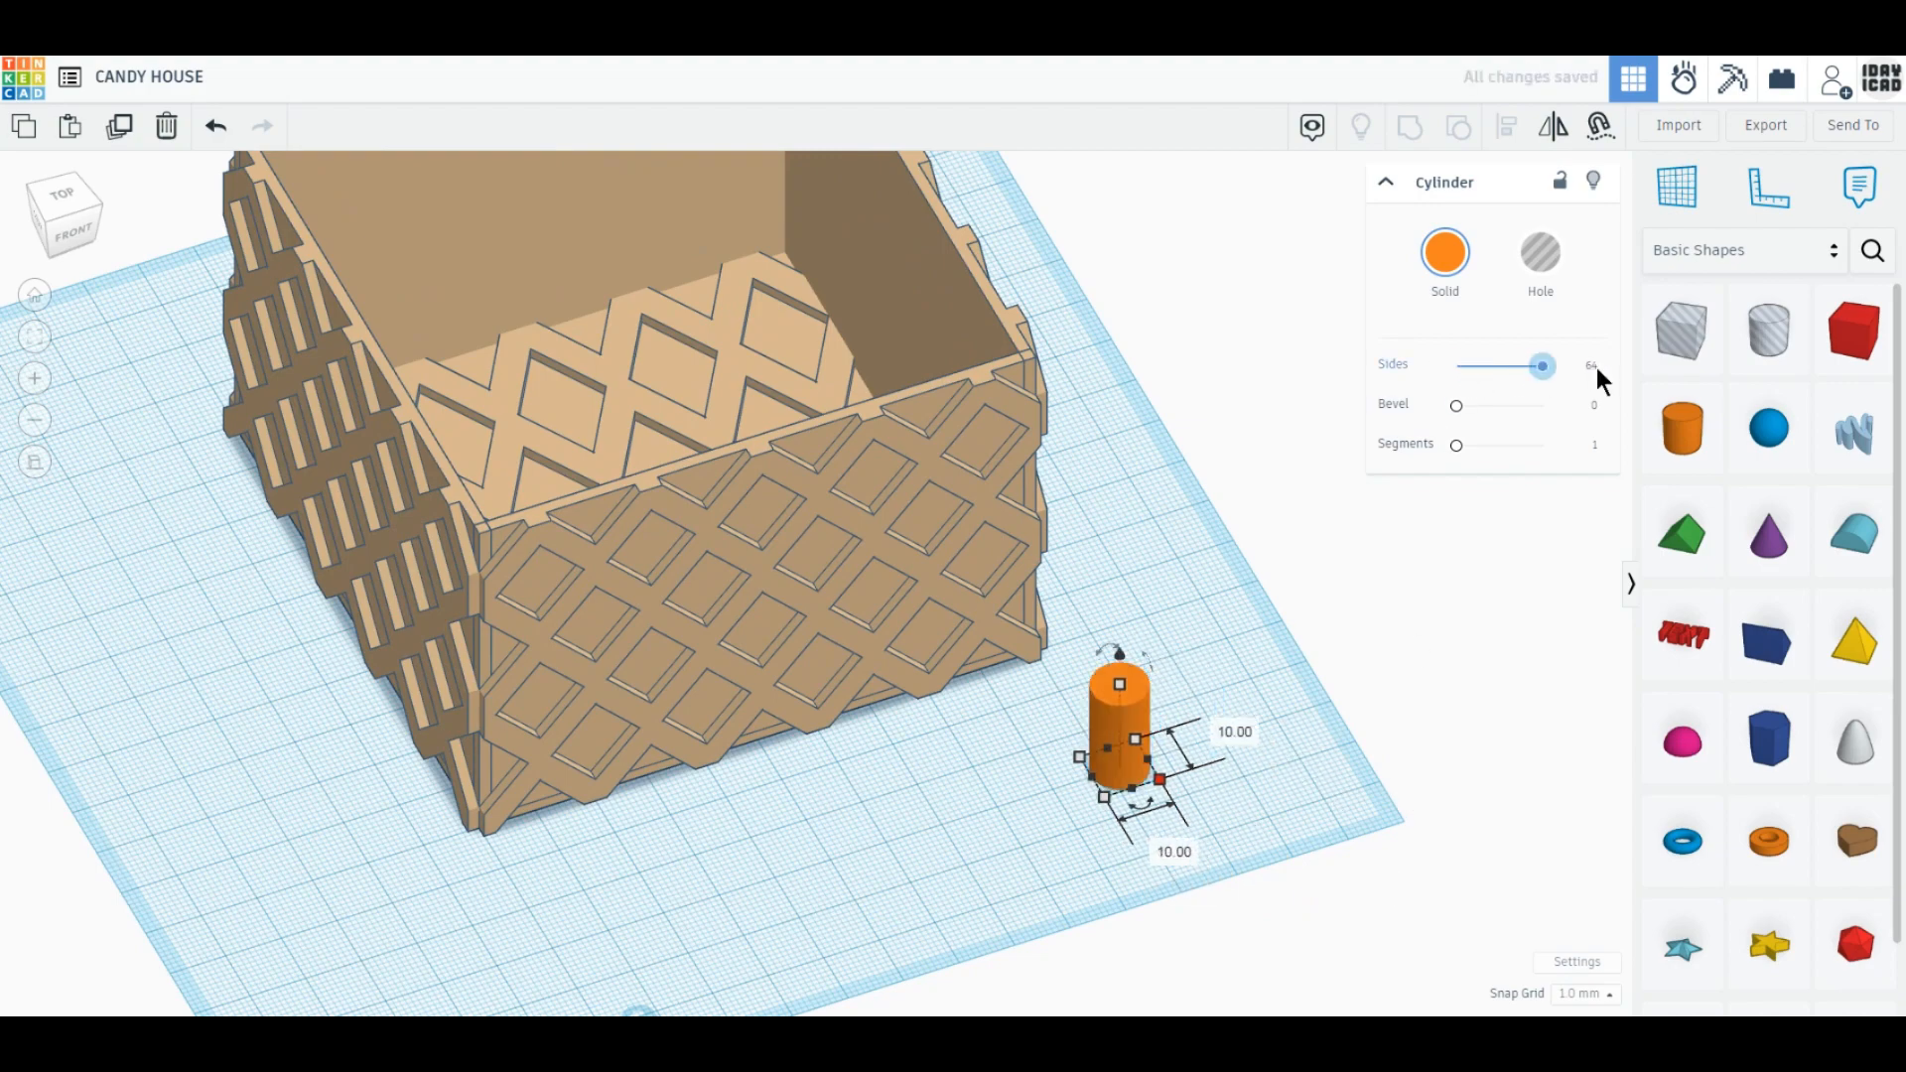
pyautogui.click(1445, 252)
pyautogui.click(1760, 391)
pyautogui.click(1521, 679)
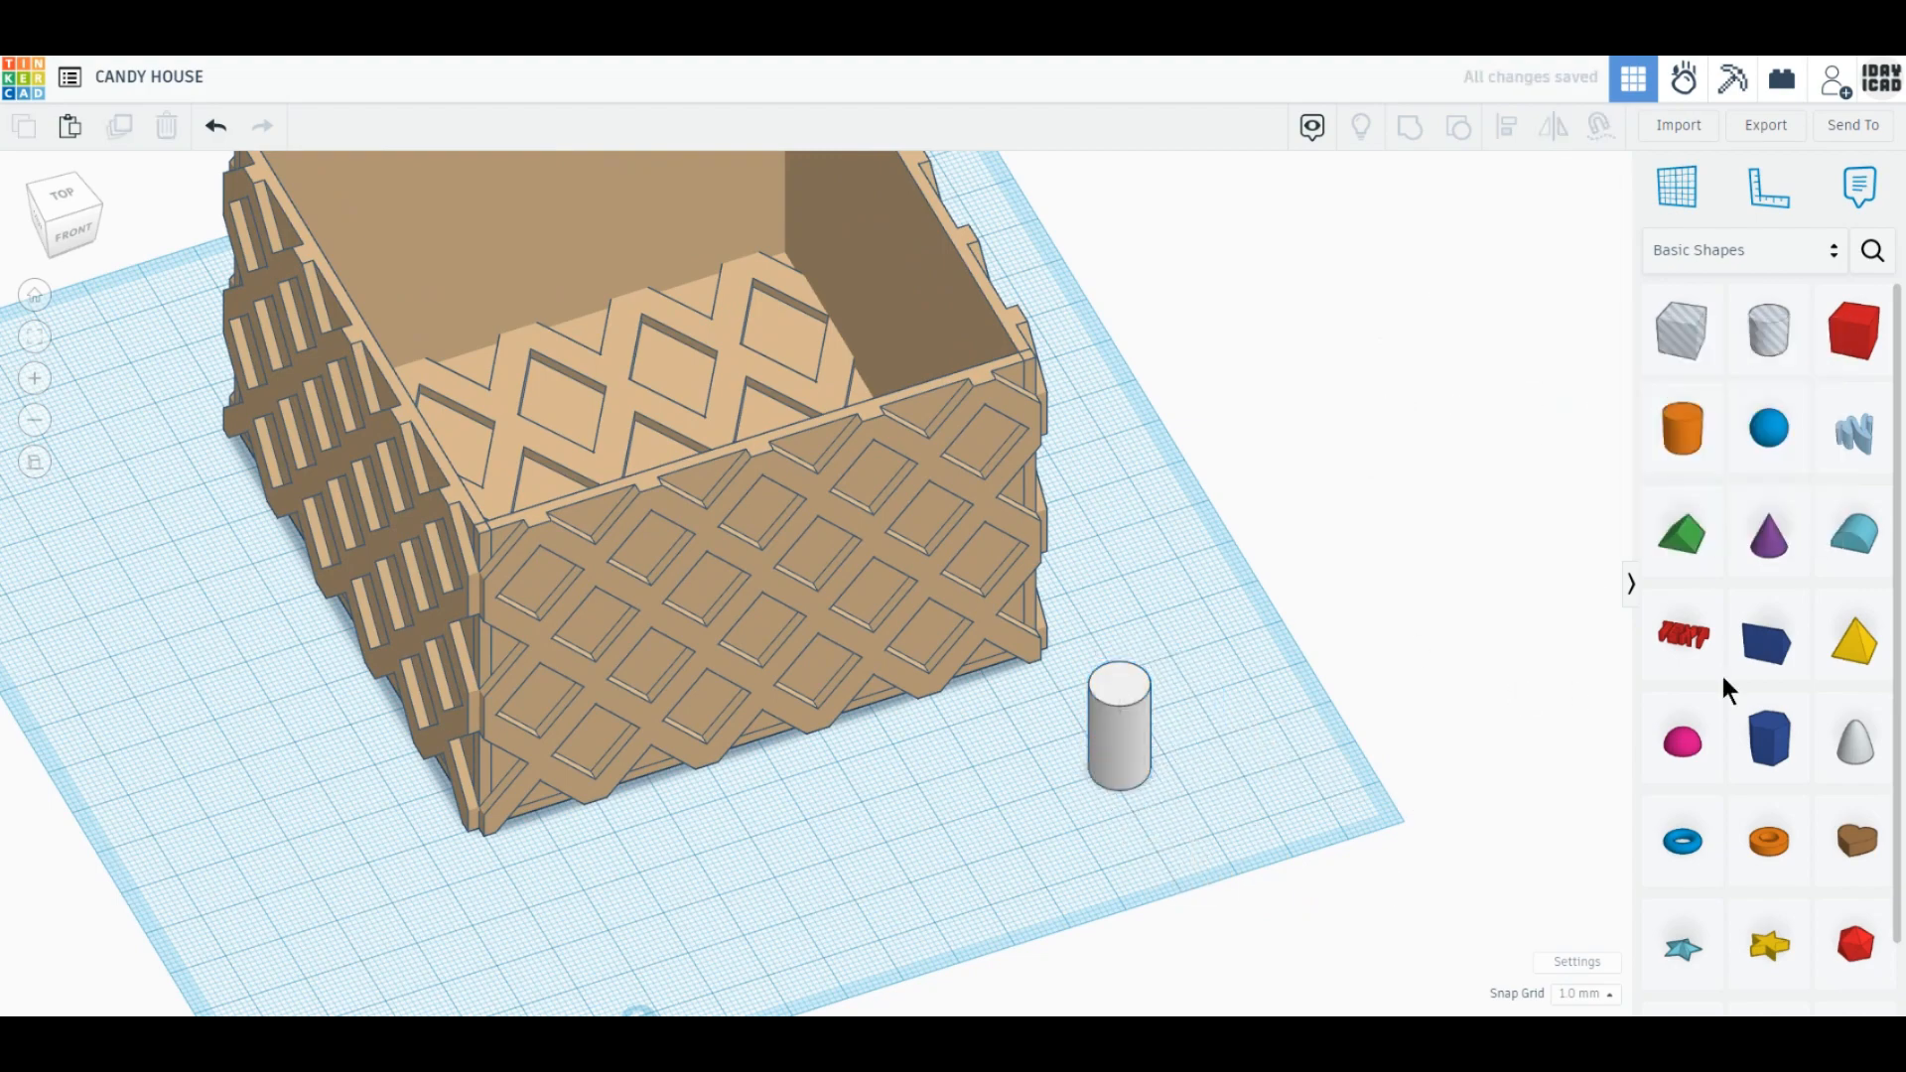
# Add a wedge hole beside the white cylinder and align the two on their centres in both horizontal directions.
pyautogui.moveTo(1747, 660); pyautogui.dragTo(1270, 785)
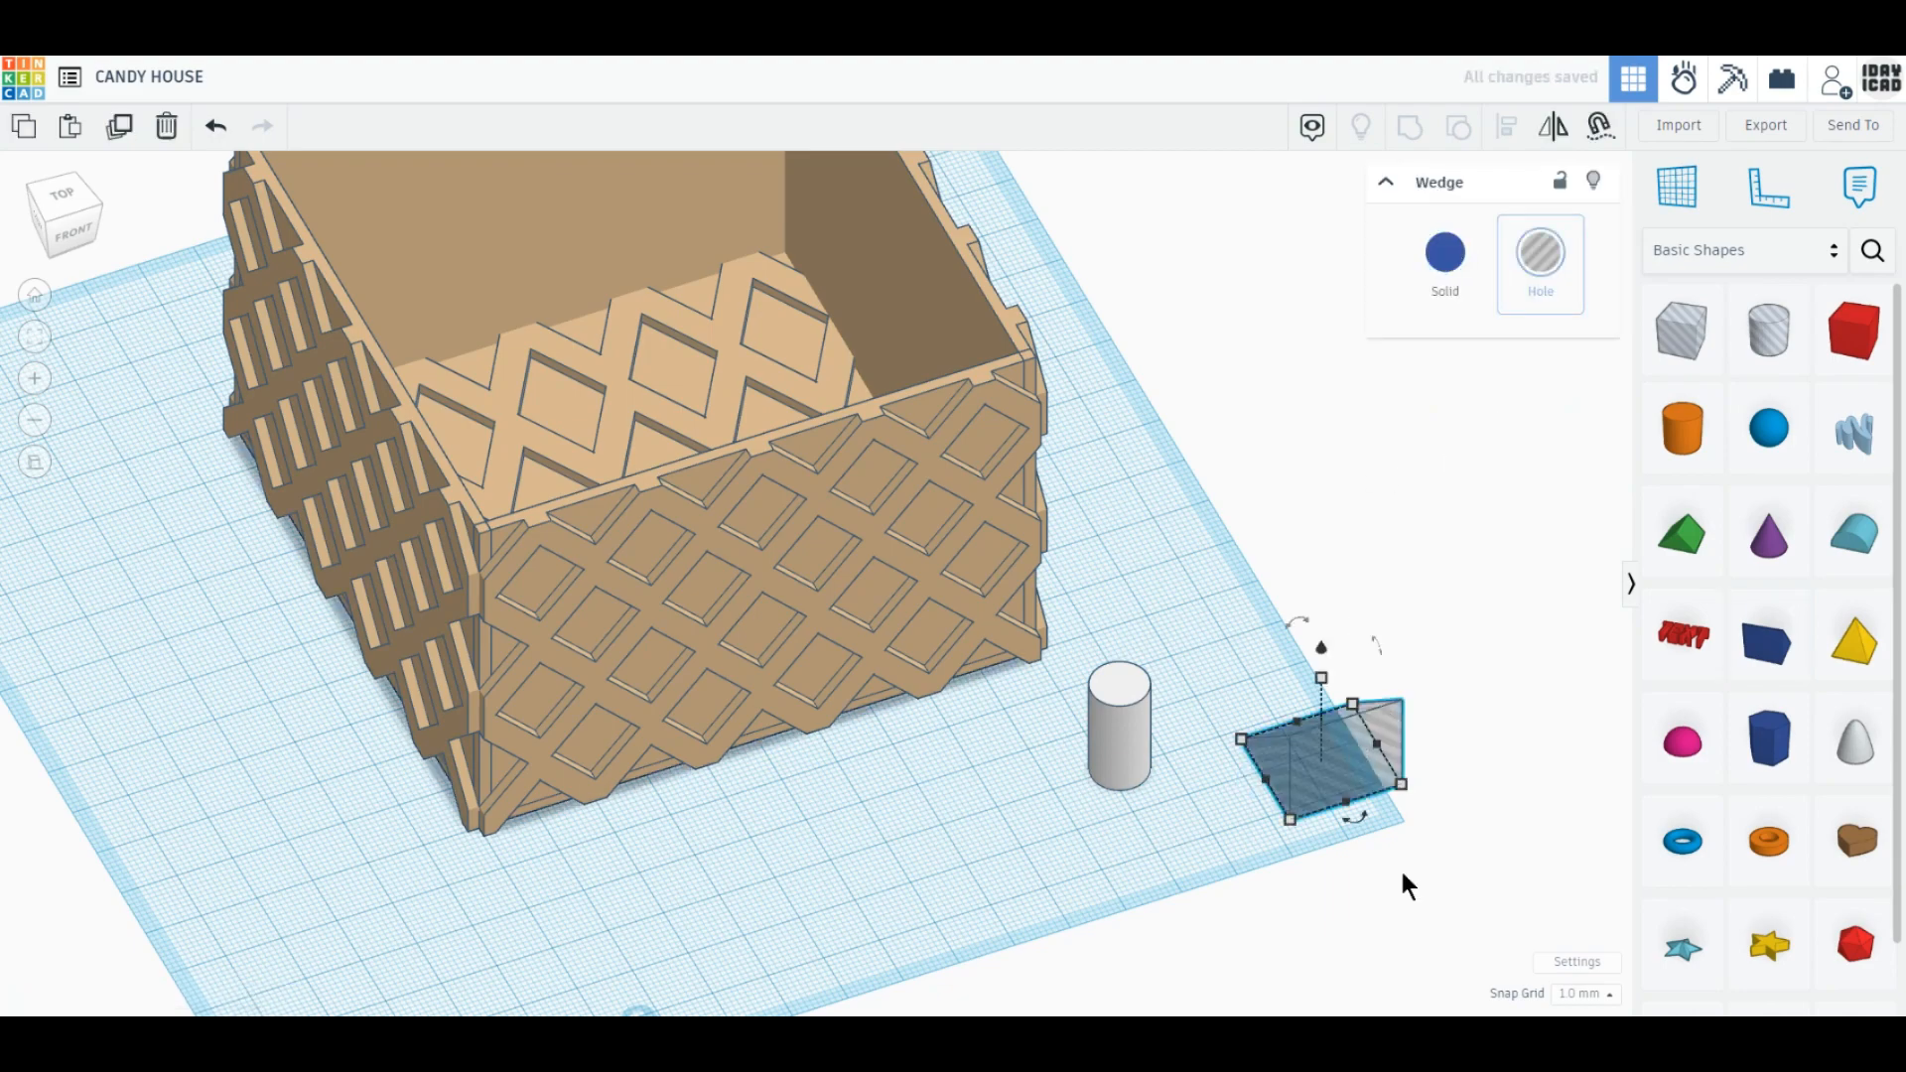
pyautogui.moveTo(1403, 876); pyautogui.dragTo(1128, 680)
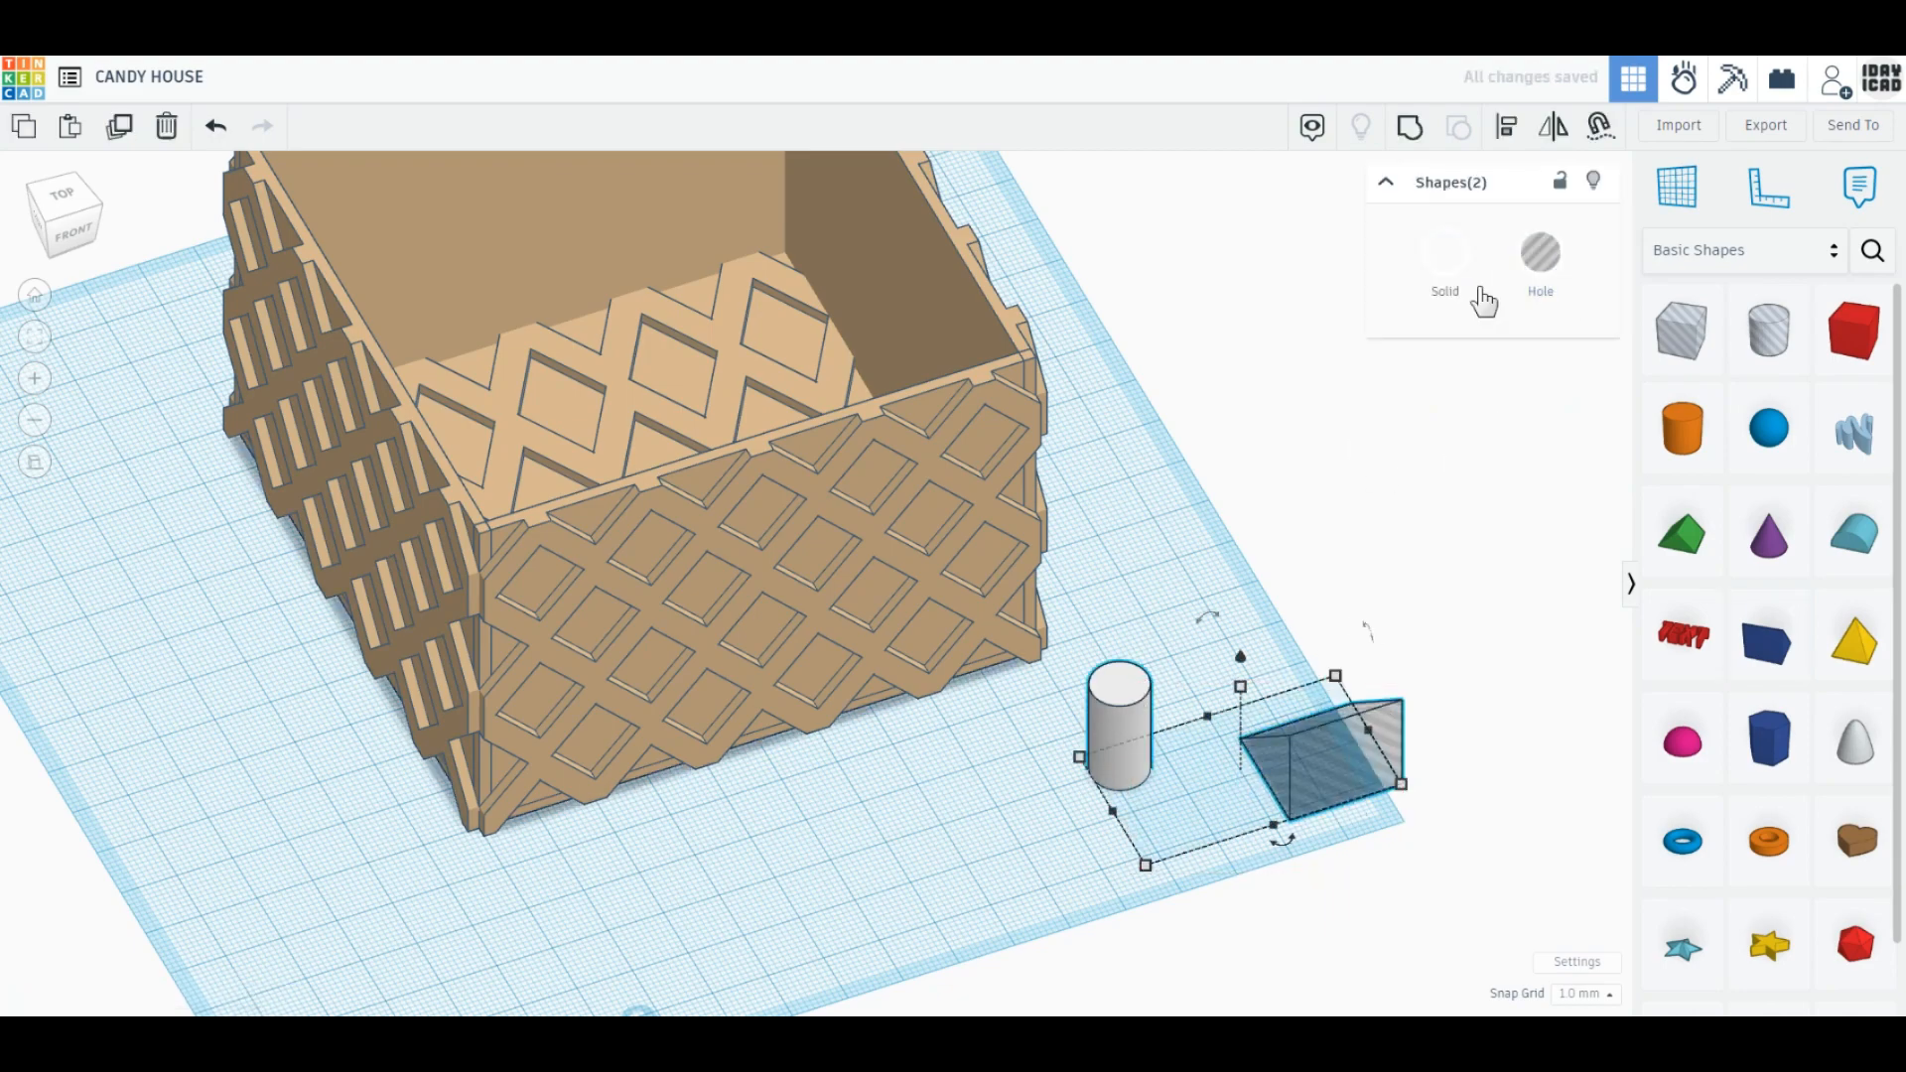
pyautogui.click(1507, 129)
pyautogui.click(1288, 848)
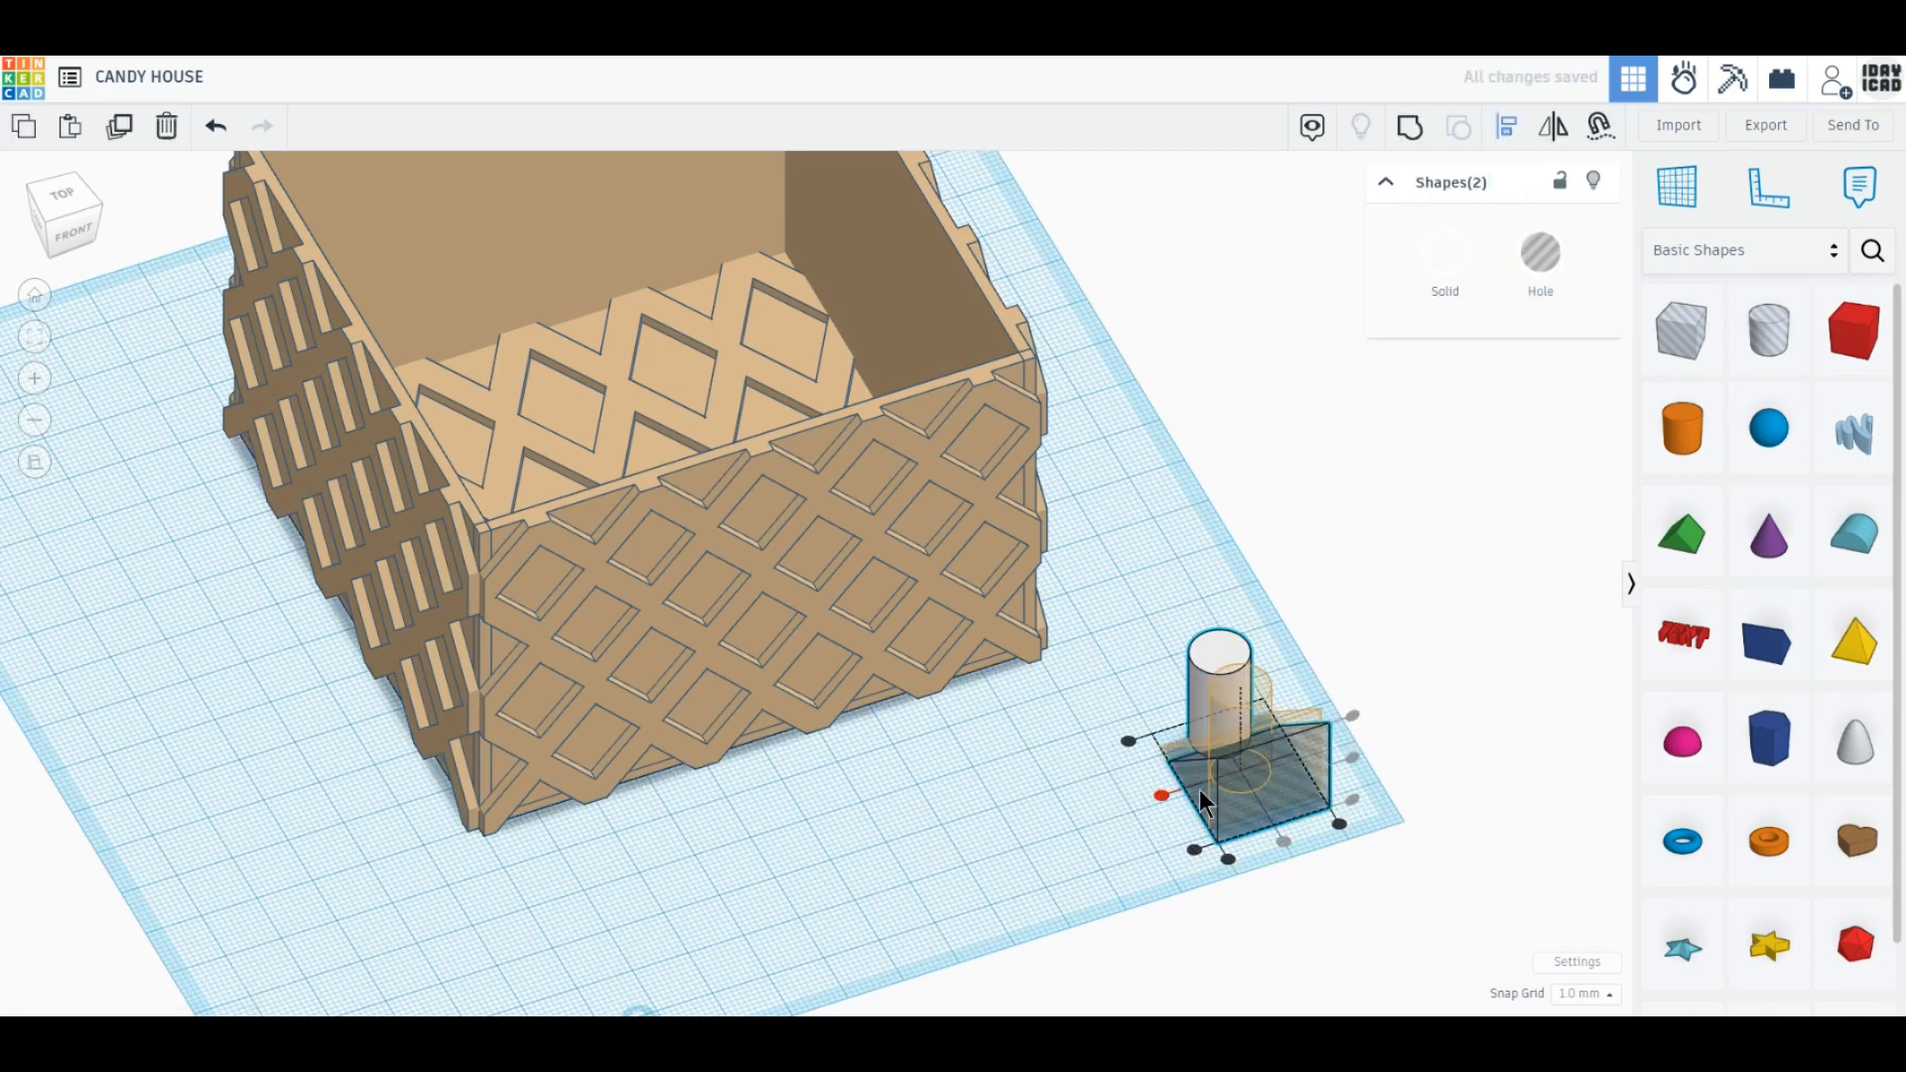
pyautogui.click(1164, 795)
pyautogui.click(1426, 746)
# Duplicate the cylinder with its wedge hole, place the pair nearer the box, and flip its wedge 180°.
pyautogui.moveTo(1126, 830); pyautogui.dragTo(1211, 779, button='right')
pyautogui.moveTo(1211, 779); pyautogui.dragTo(1124, 842, button='middle')
pyautogui.moveTo(1153, 772); pyautogui.dragTo(1151, 771)
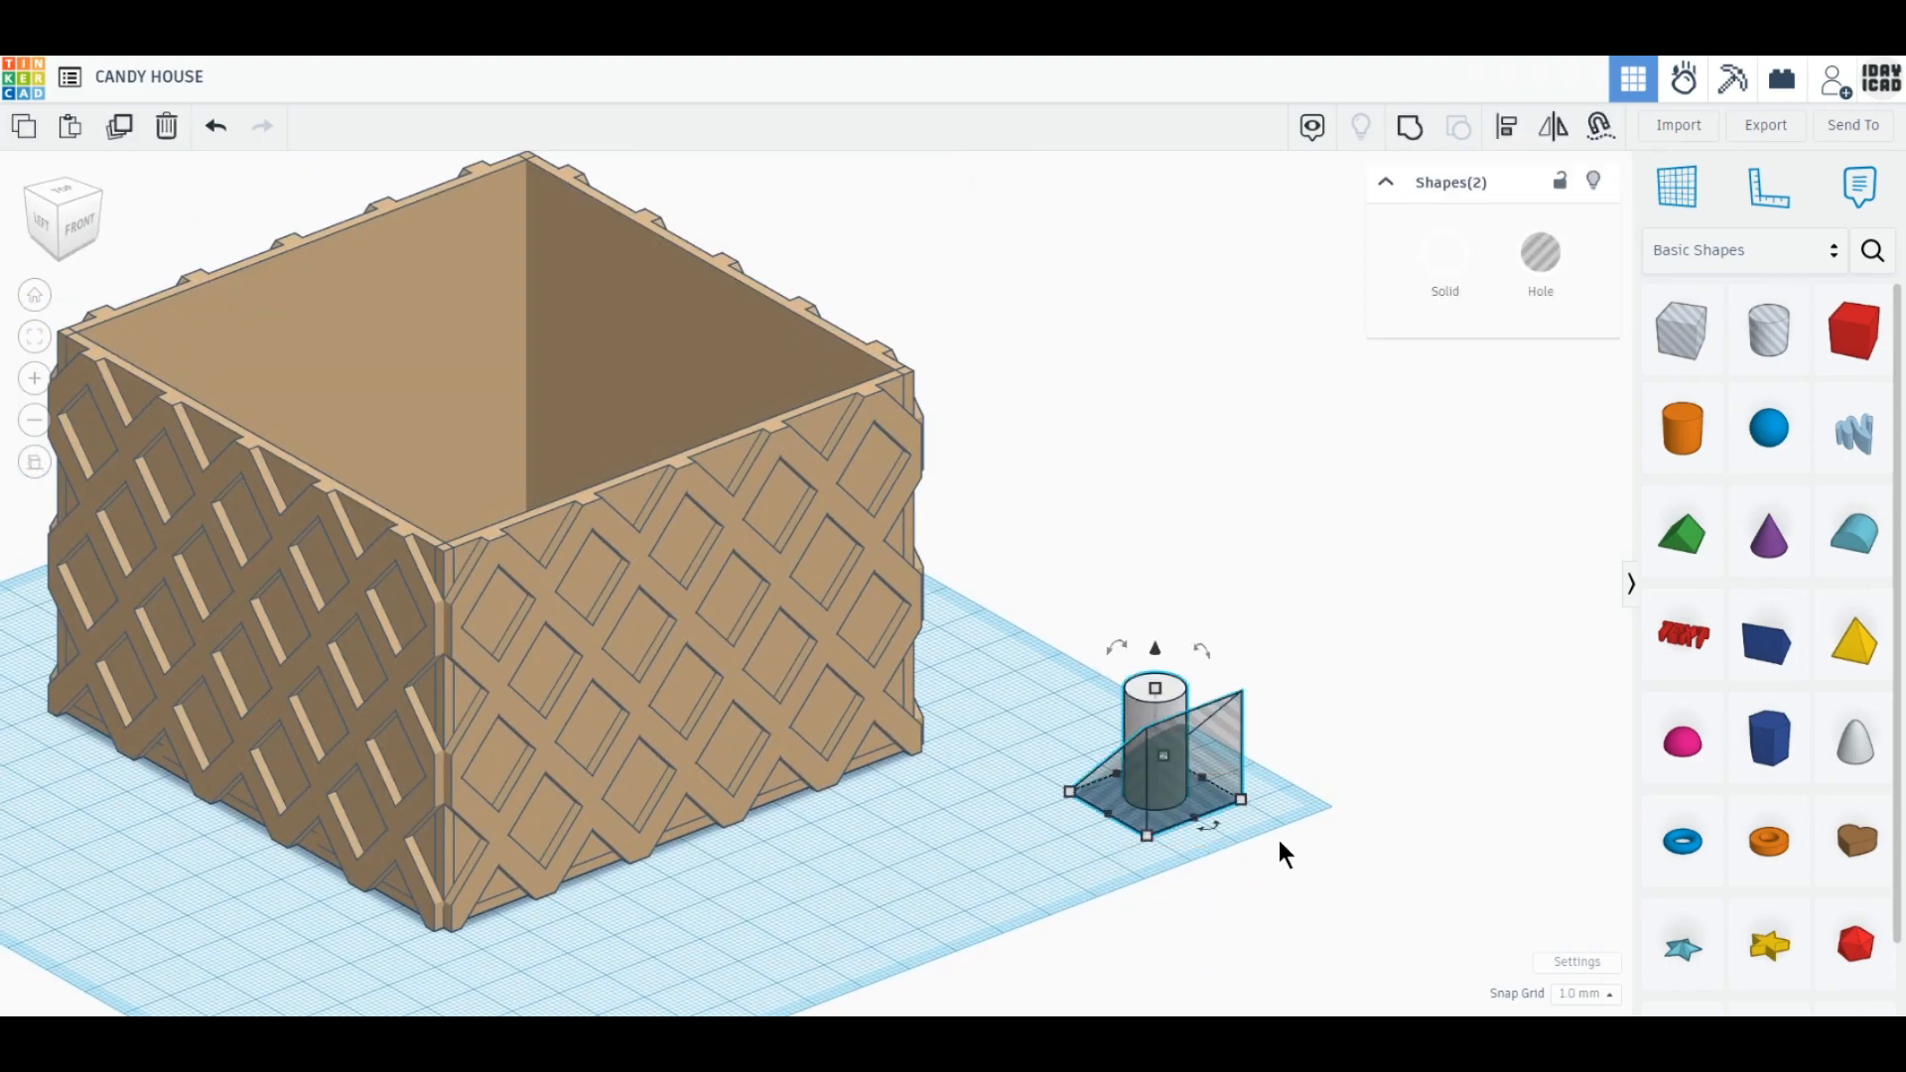
pyautogui.click(1231, 788)
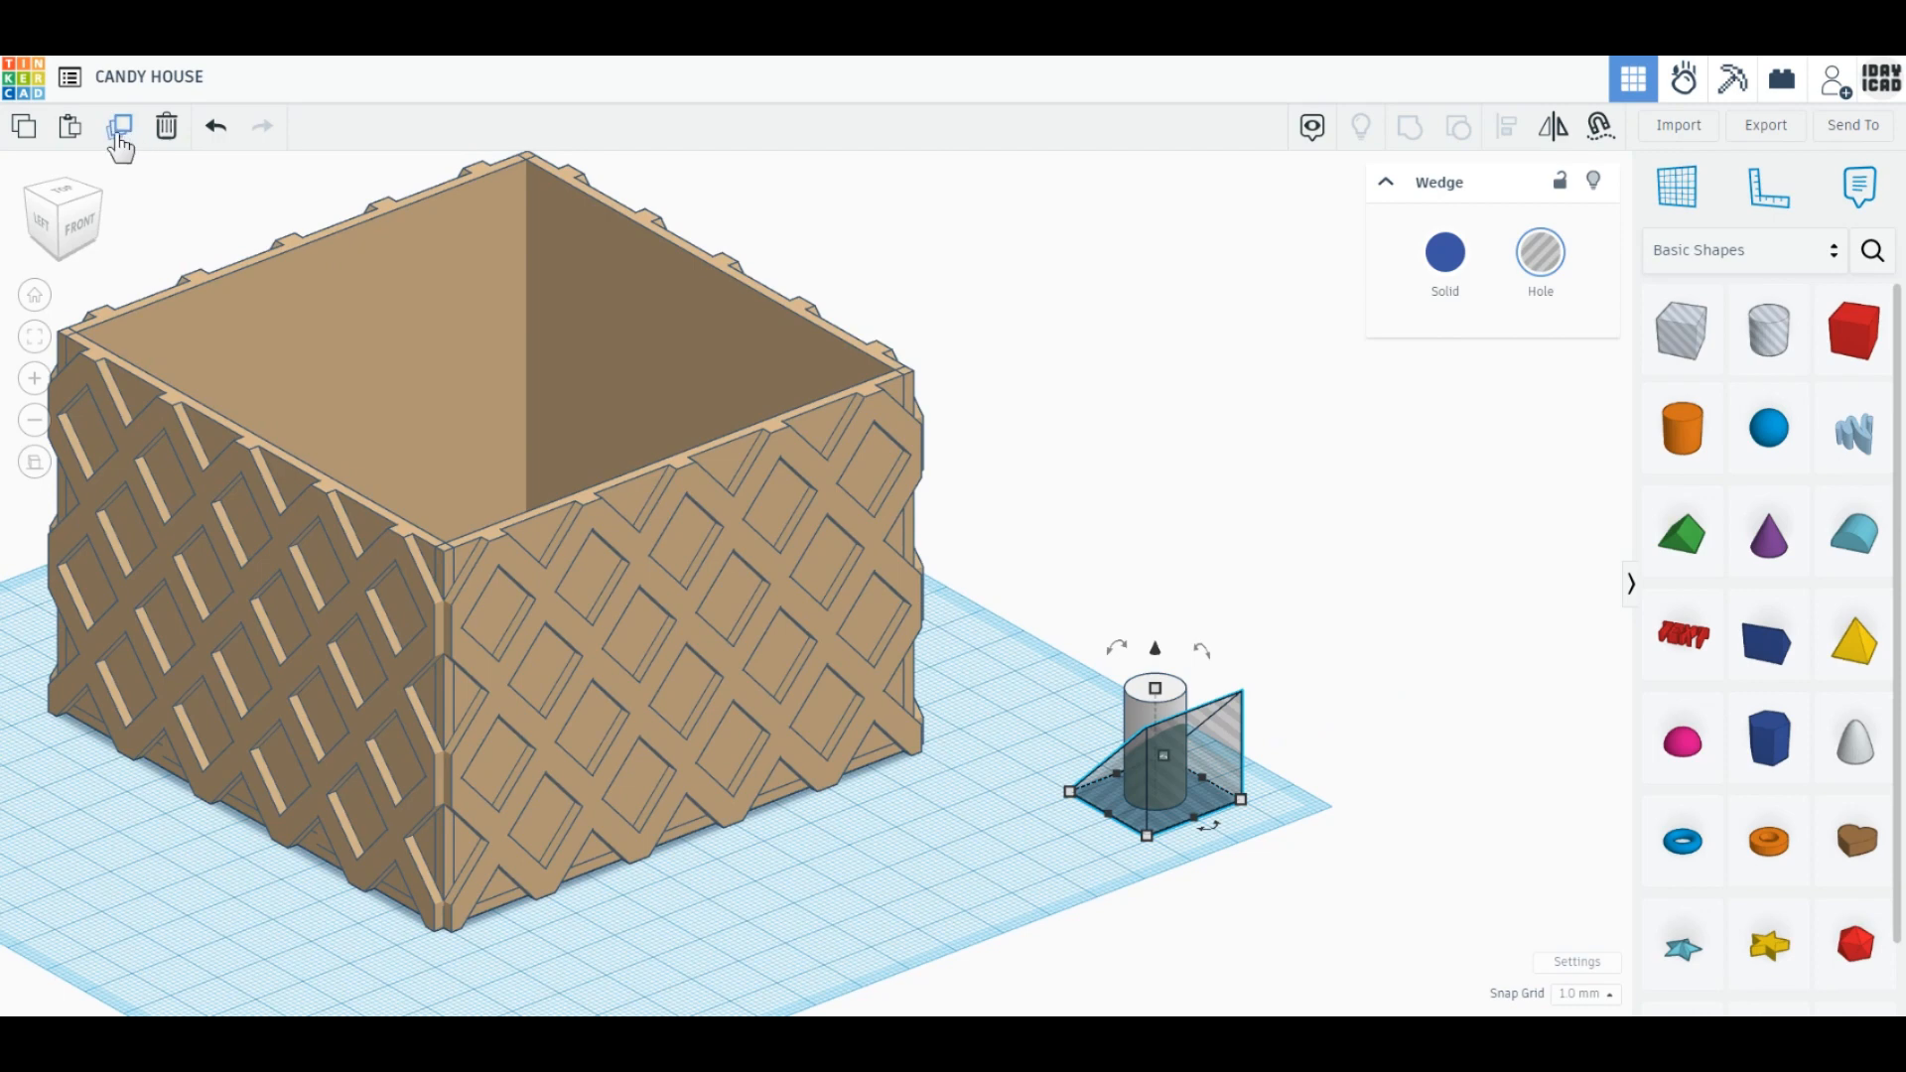
pyautogui.moveTo(1330, 893); pyautogui.dragTo(967, 830)
pyautogui.click(119, 126)
pyautogui.moveTo(950, 753); pyautogui.dragTo(949, 859)
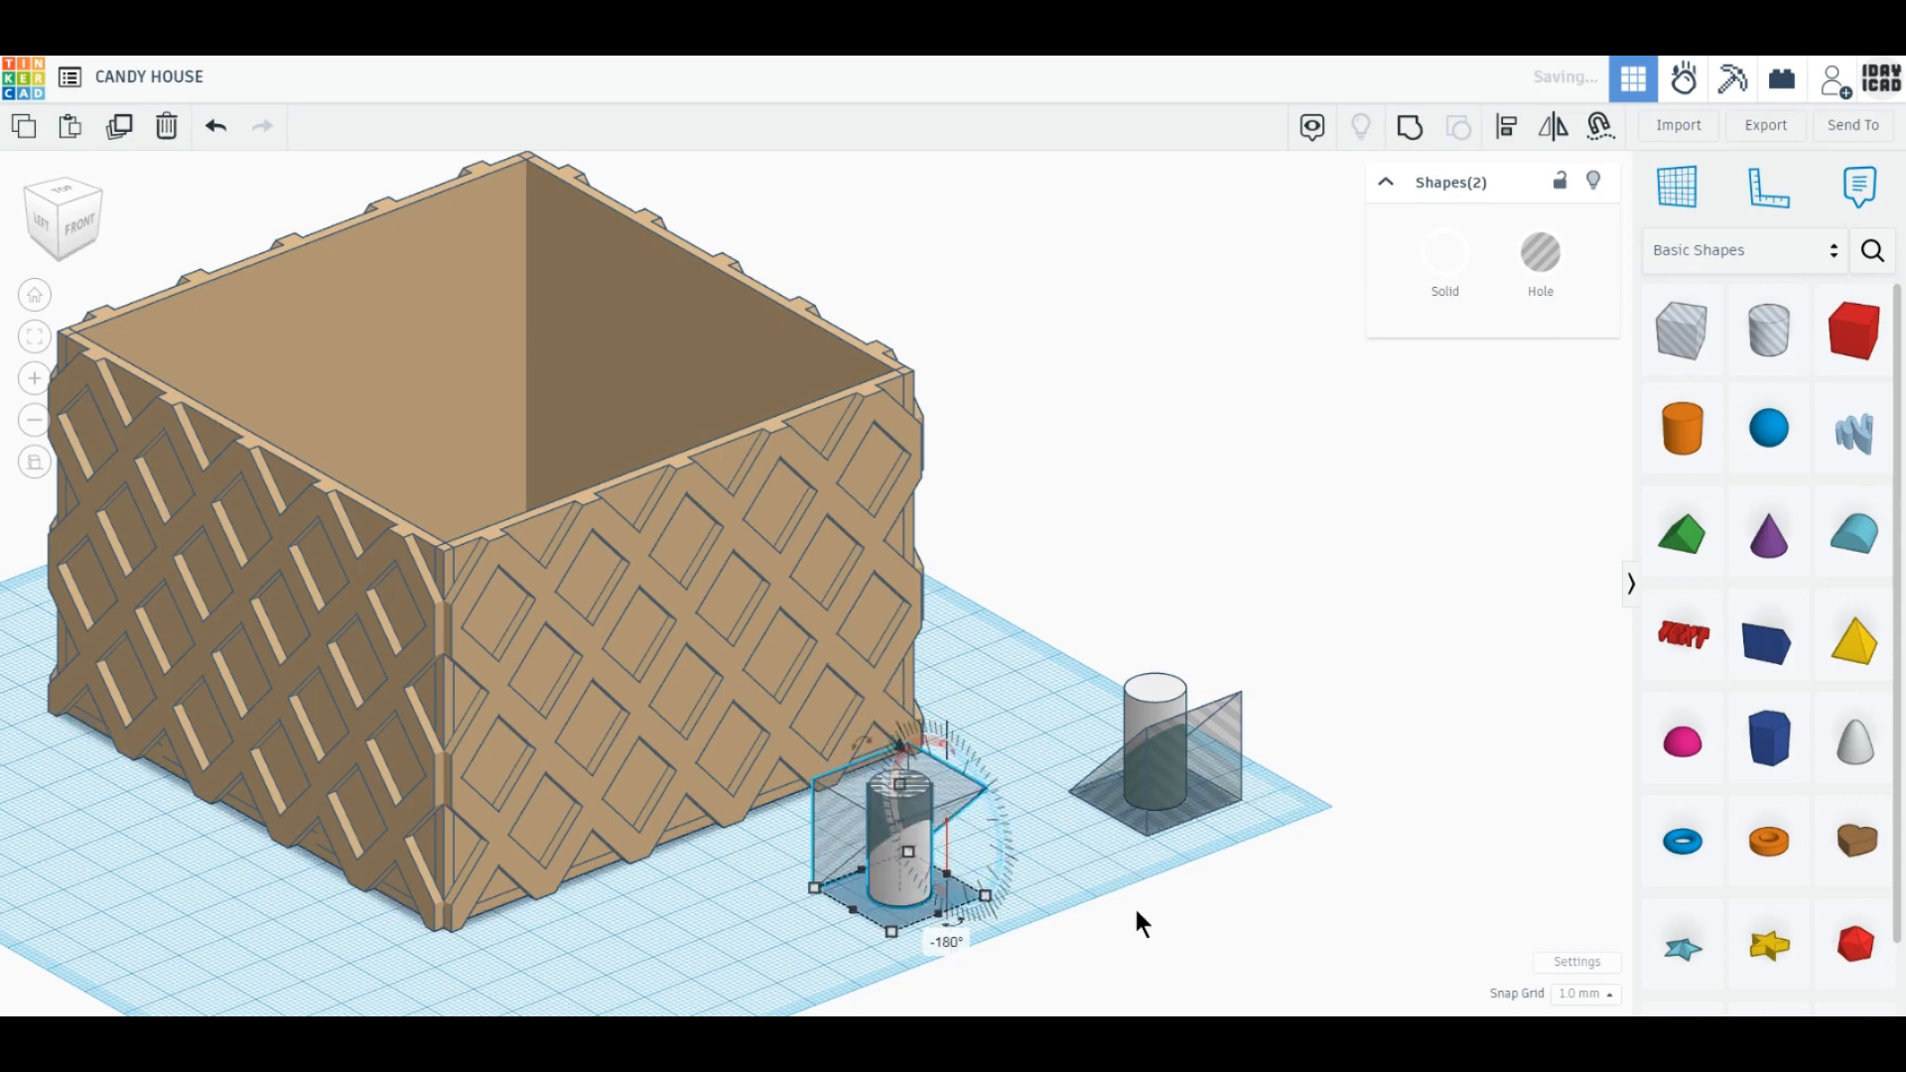
# Group the cylinder near the box with its flipped wedge hole to cut a slanted top.
pyautogui.click(979, 850)
pyautogui.click(899, 839)
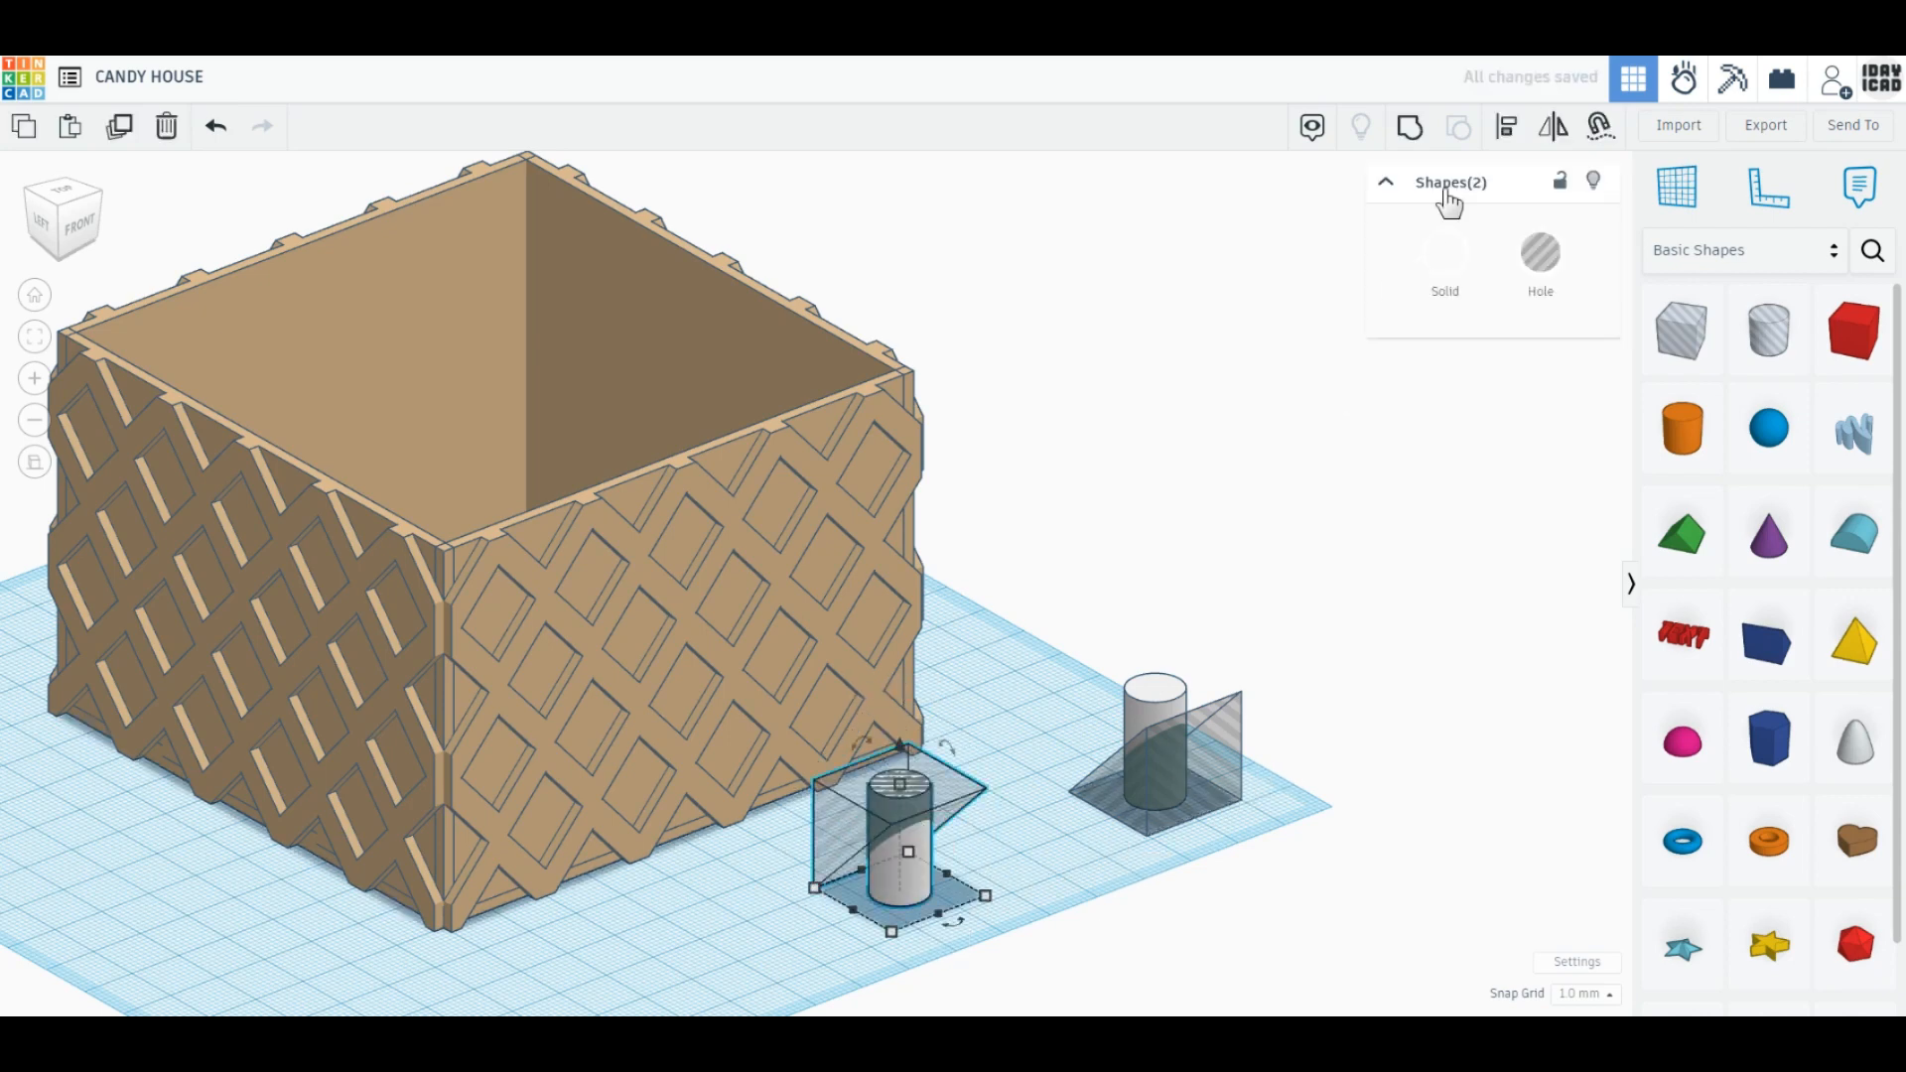
pyautogui.click(1410, 126)
# Stretch the remaining uncut cylinder upward to about twice its height.
pyautogui.click(1139, 699)
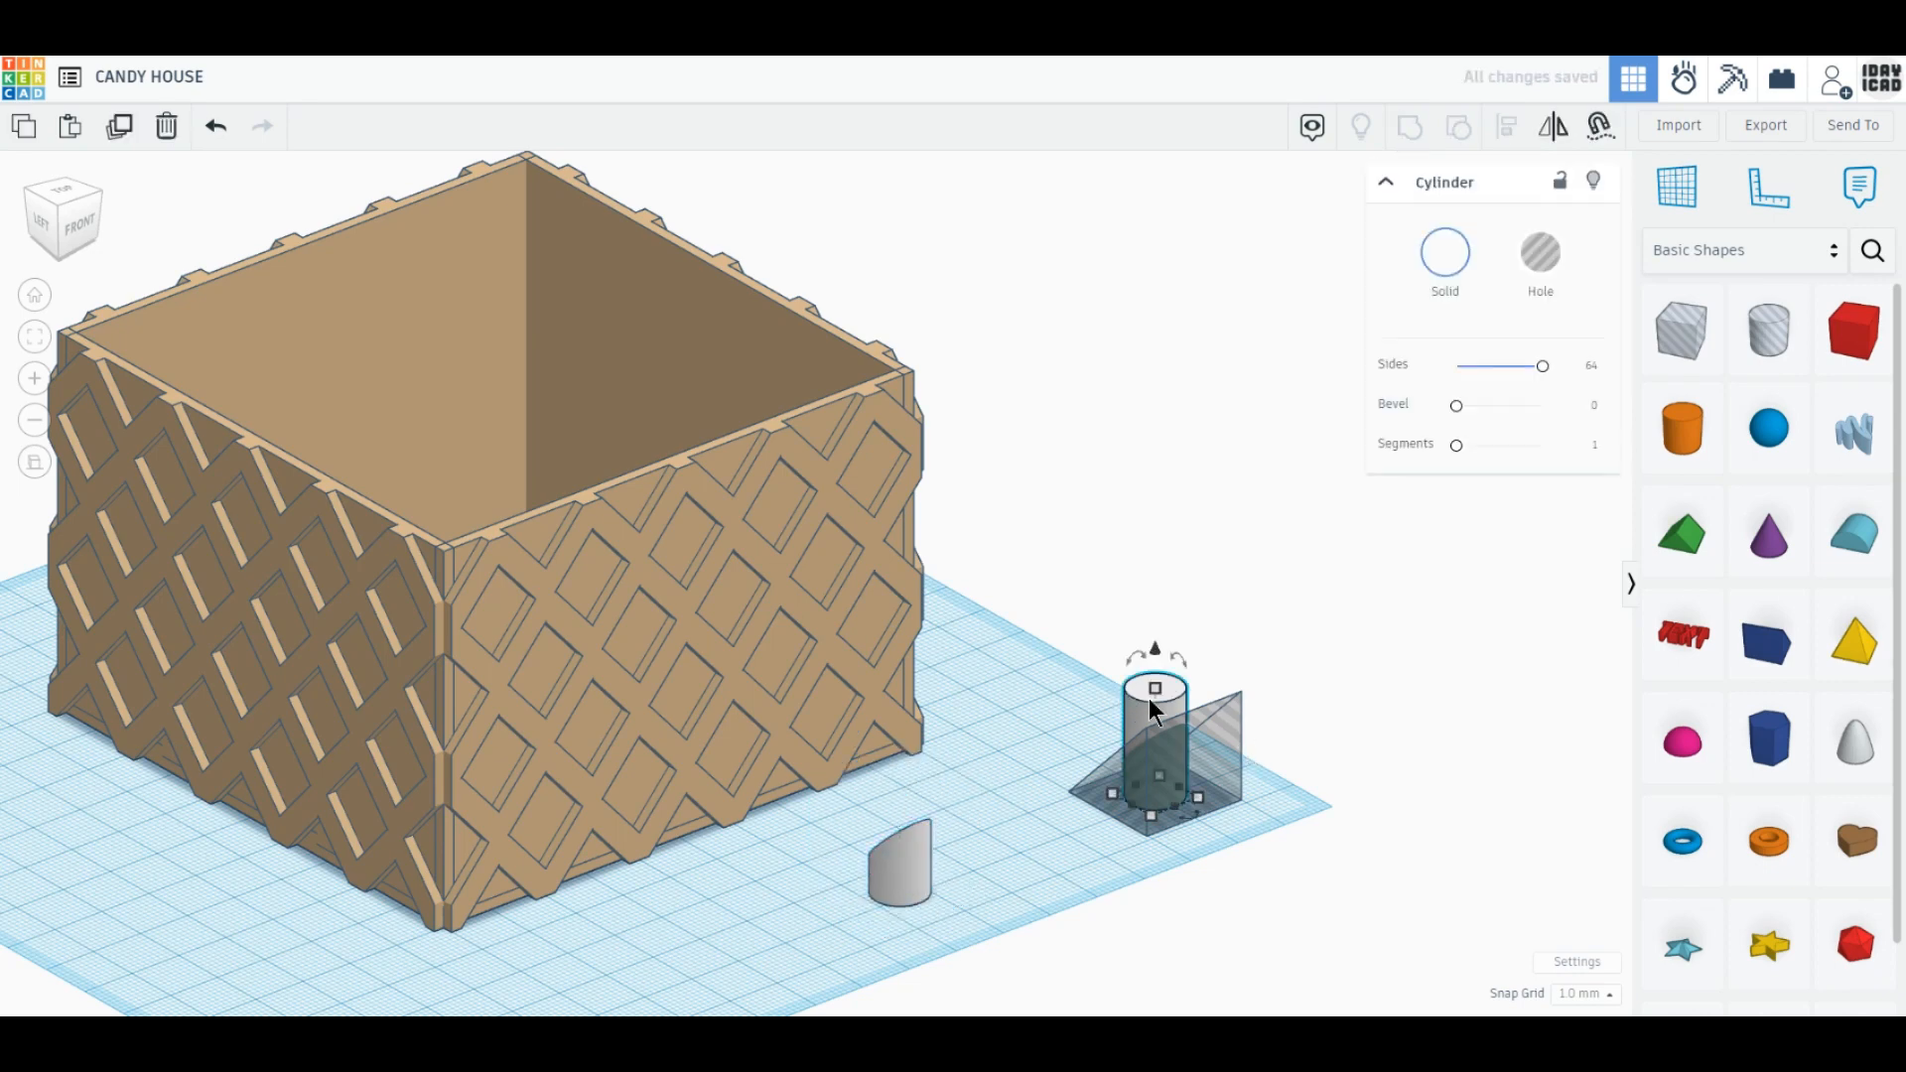
pyautogui.click(1154, 691)
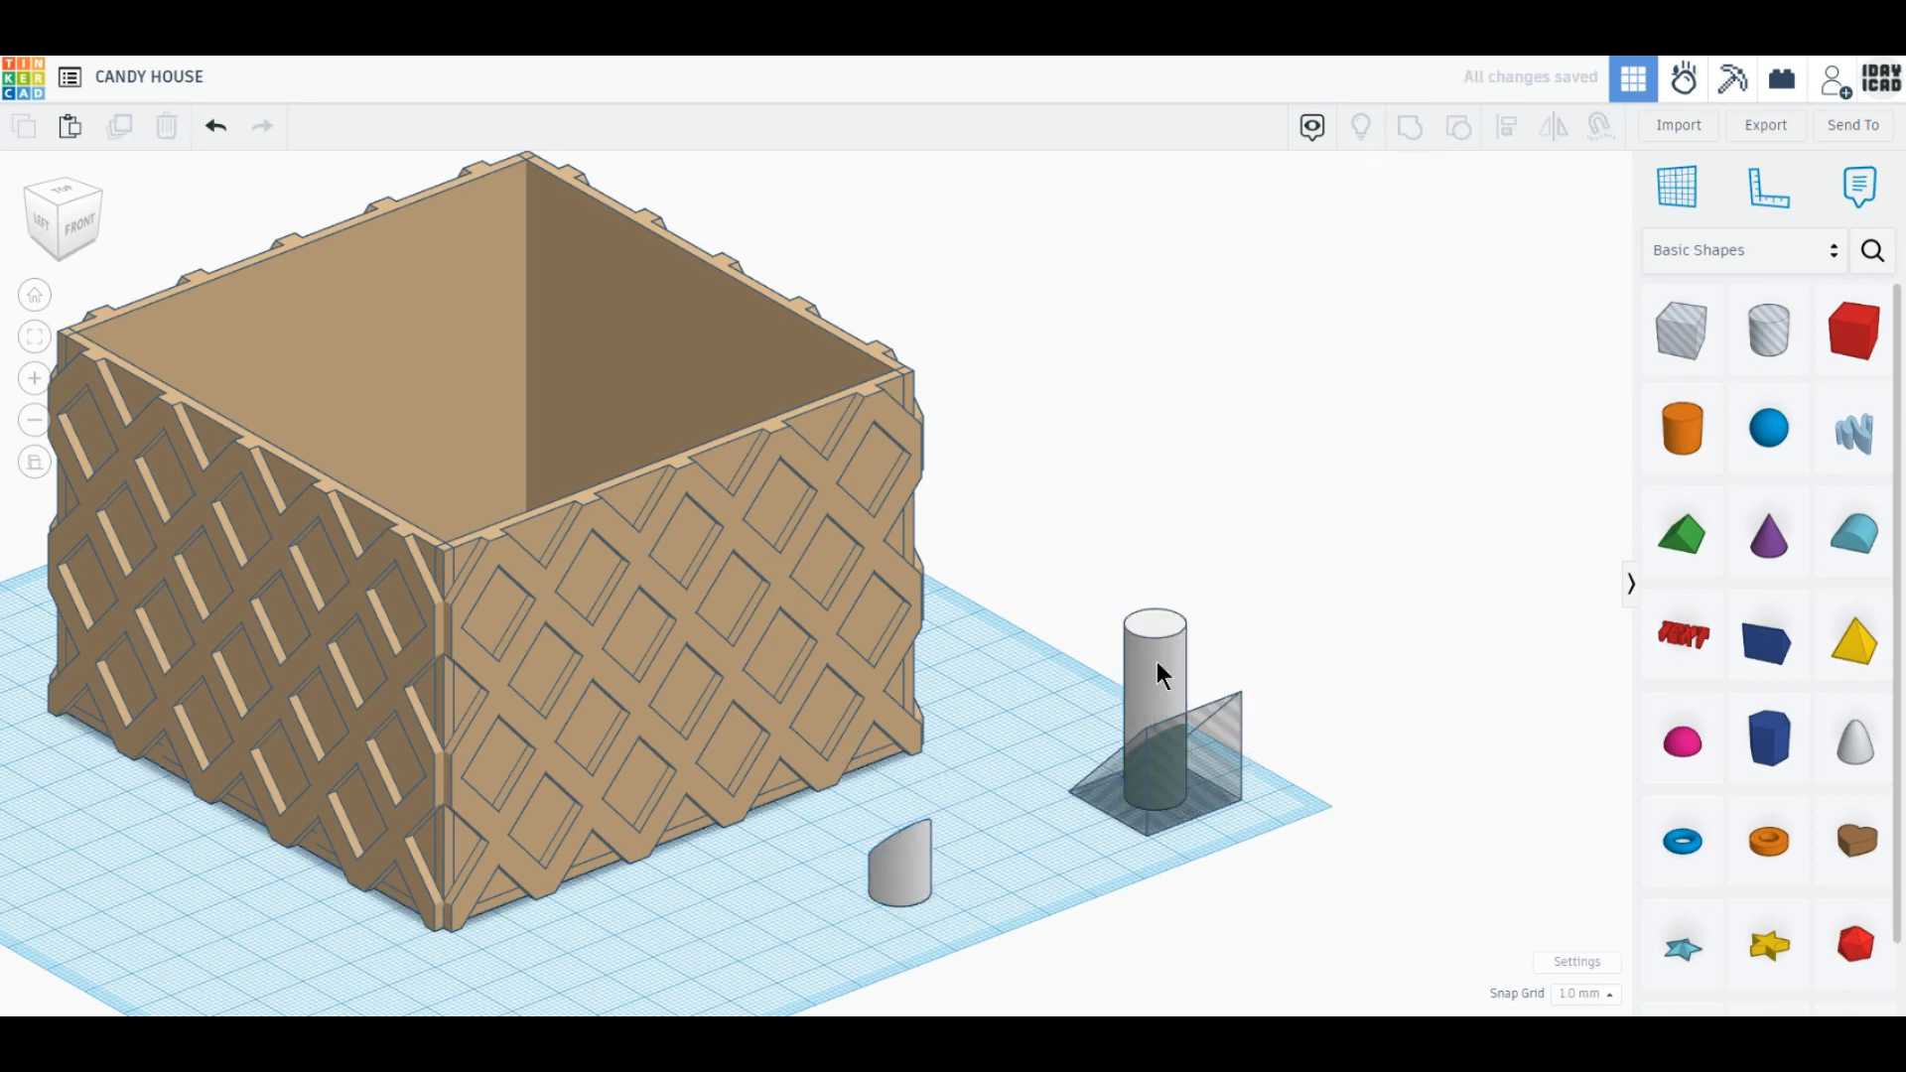
pyautogui.moveTo(1155, 633); pyautogui.dragTo(1152, 623)
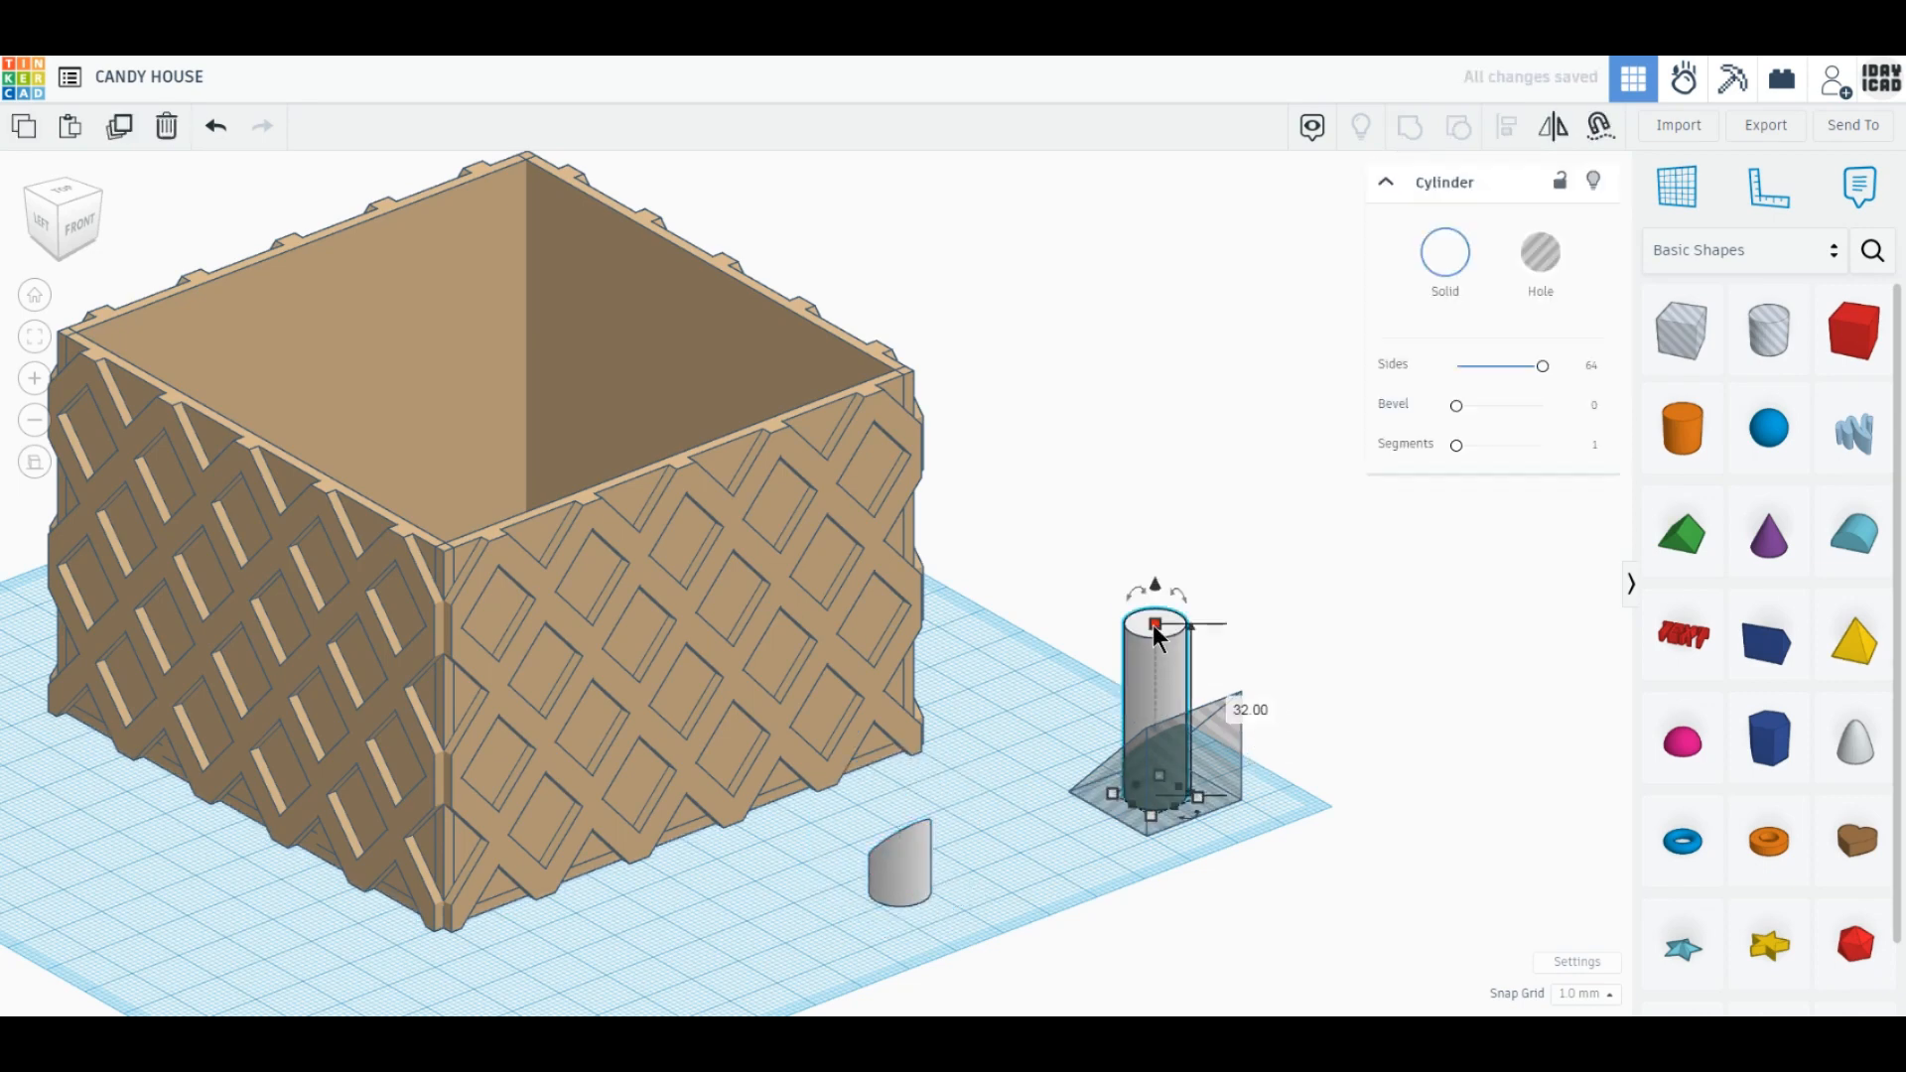
# Duplicate the wedge hole at the tall cylinder, raise the copy 20 mm, and flip it 180°.
pyautogui.click(1208, 782)
pyautogui.click(121, 137)
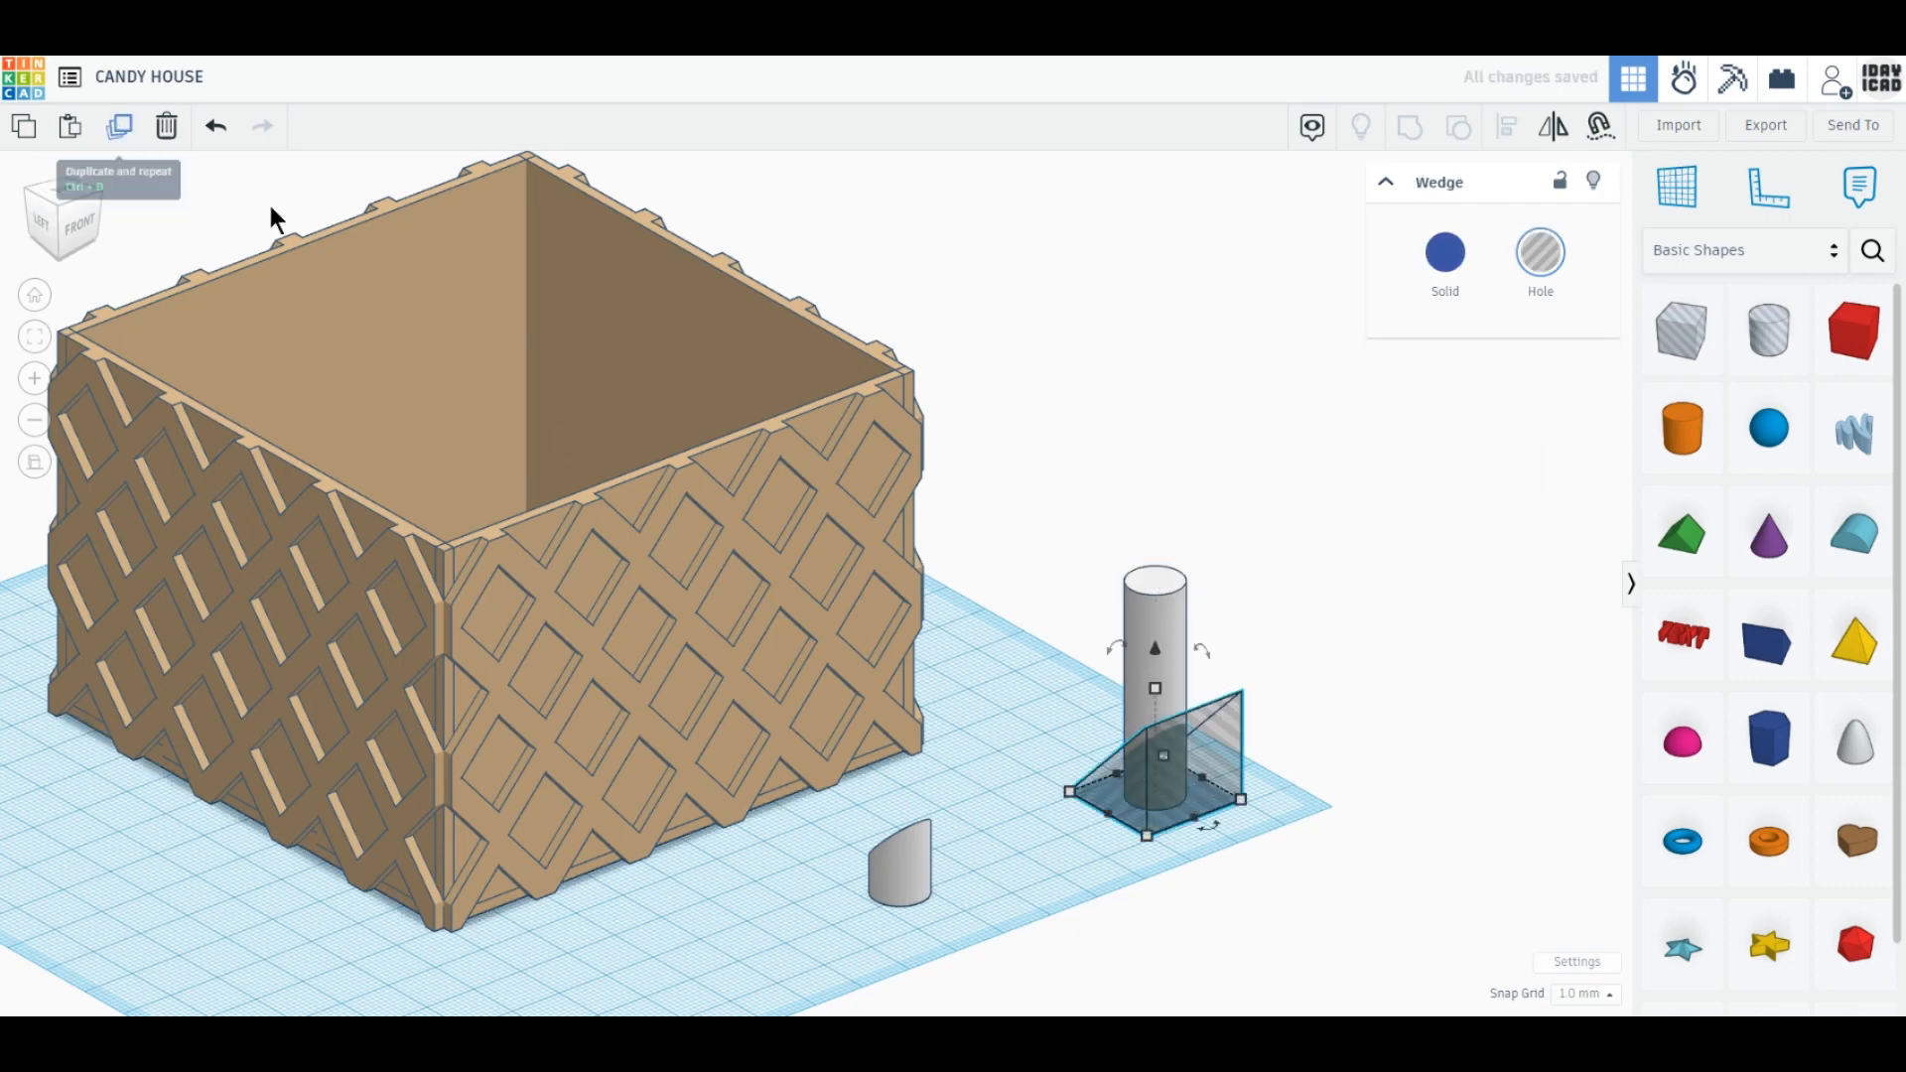
pyautogui.moveTo(1156, 649); pyautogui.dragTo(1158, 546)
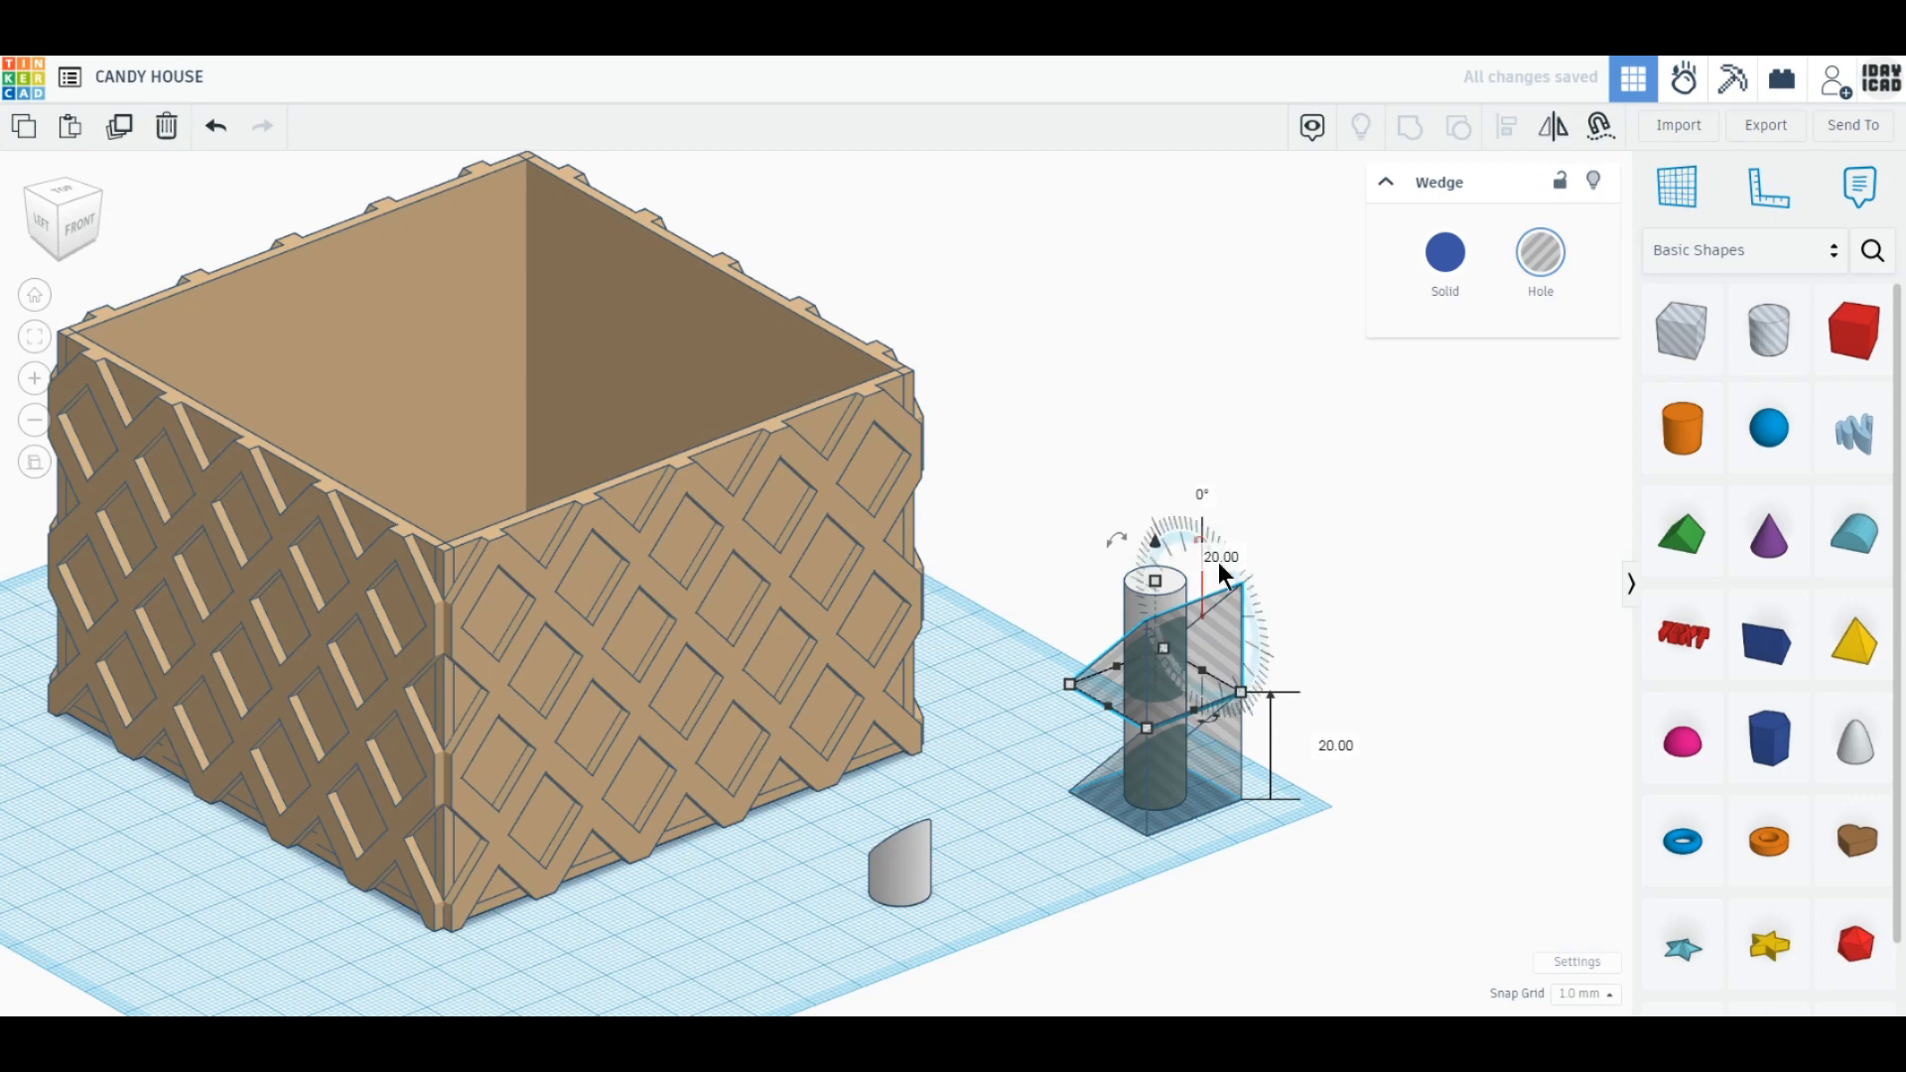
pyautogui.moveTo(1223, 747); pyautogui.dragTo(1159, 891, button='right')
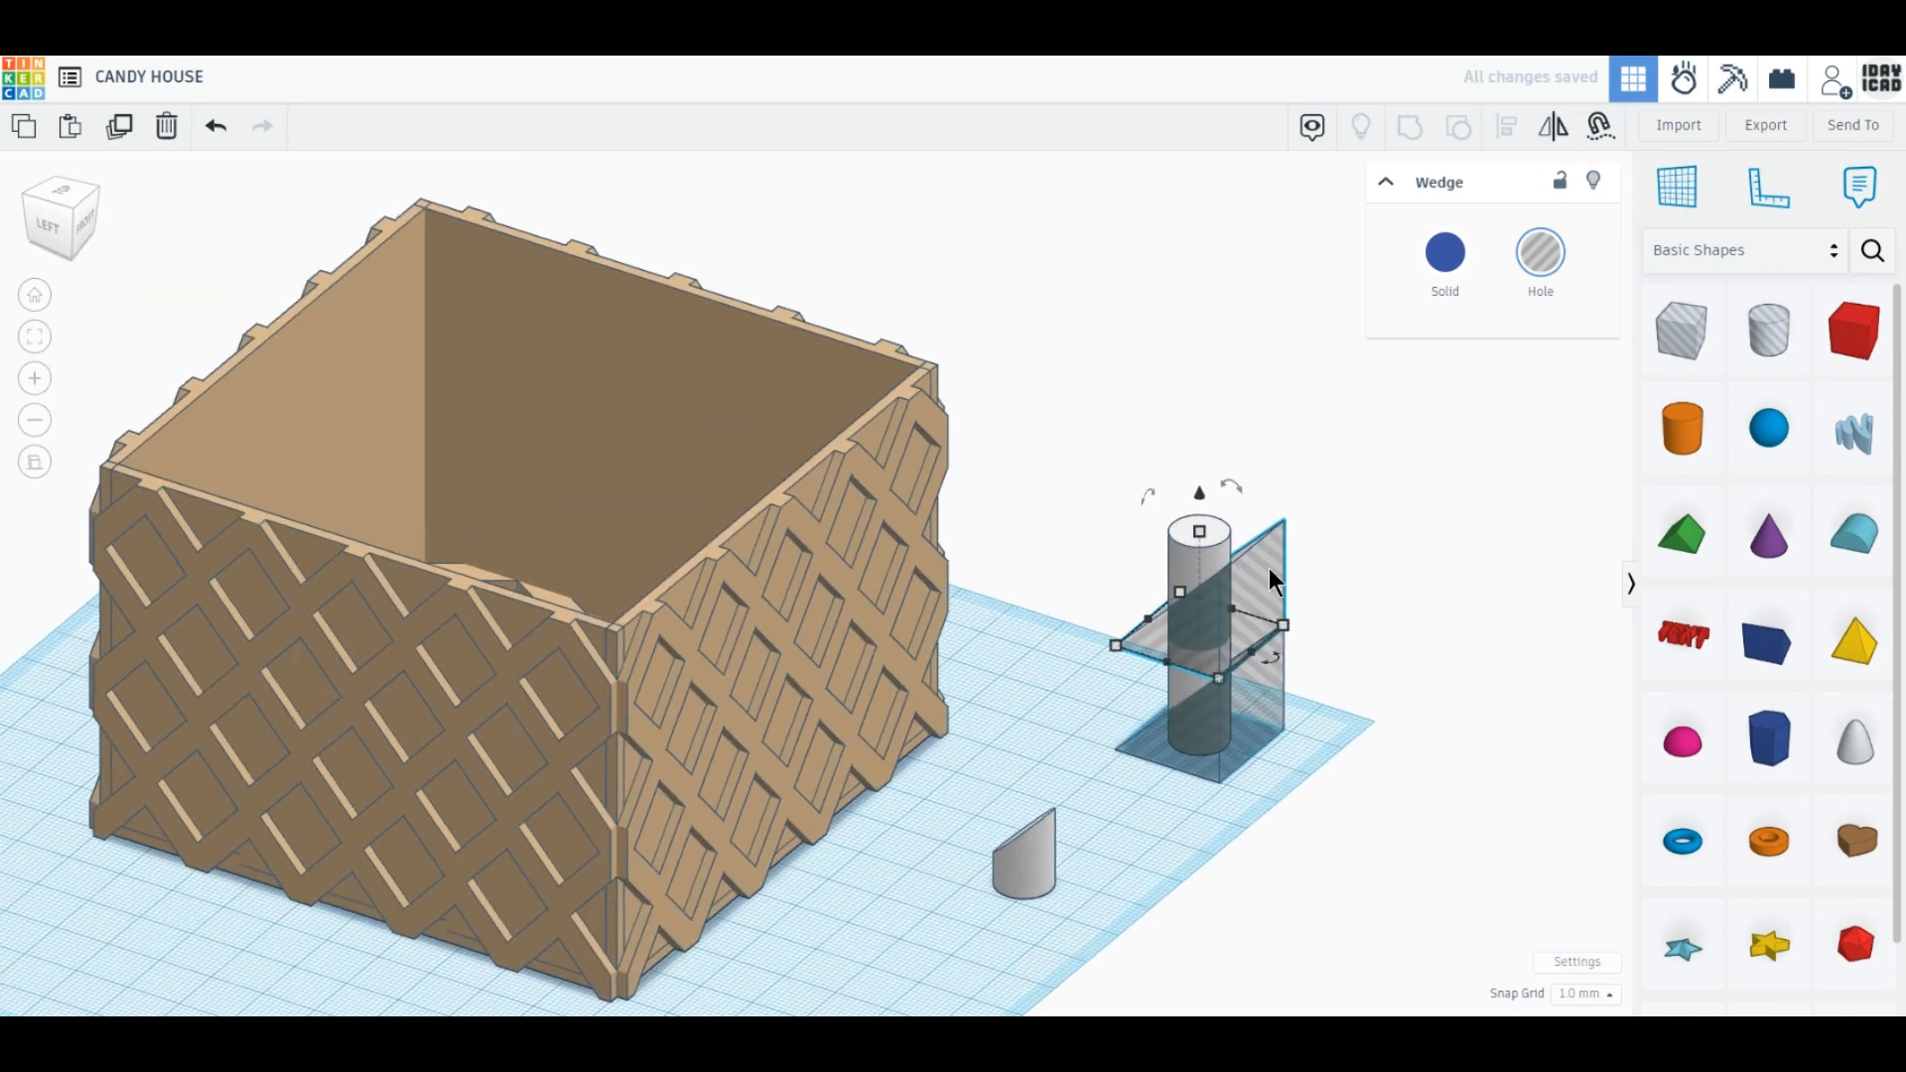
pyautogui.moveTo(1227, 486); pyautogui.dragTo(1227, 615)
# Group the tall cylinder with both wedge holes to leave a segment slanted at both ends.
pyautogui.moveTo(1405, 766); pyautogui.dragTo(1146, 450)
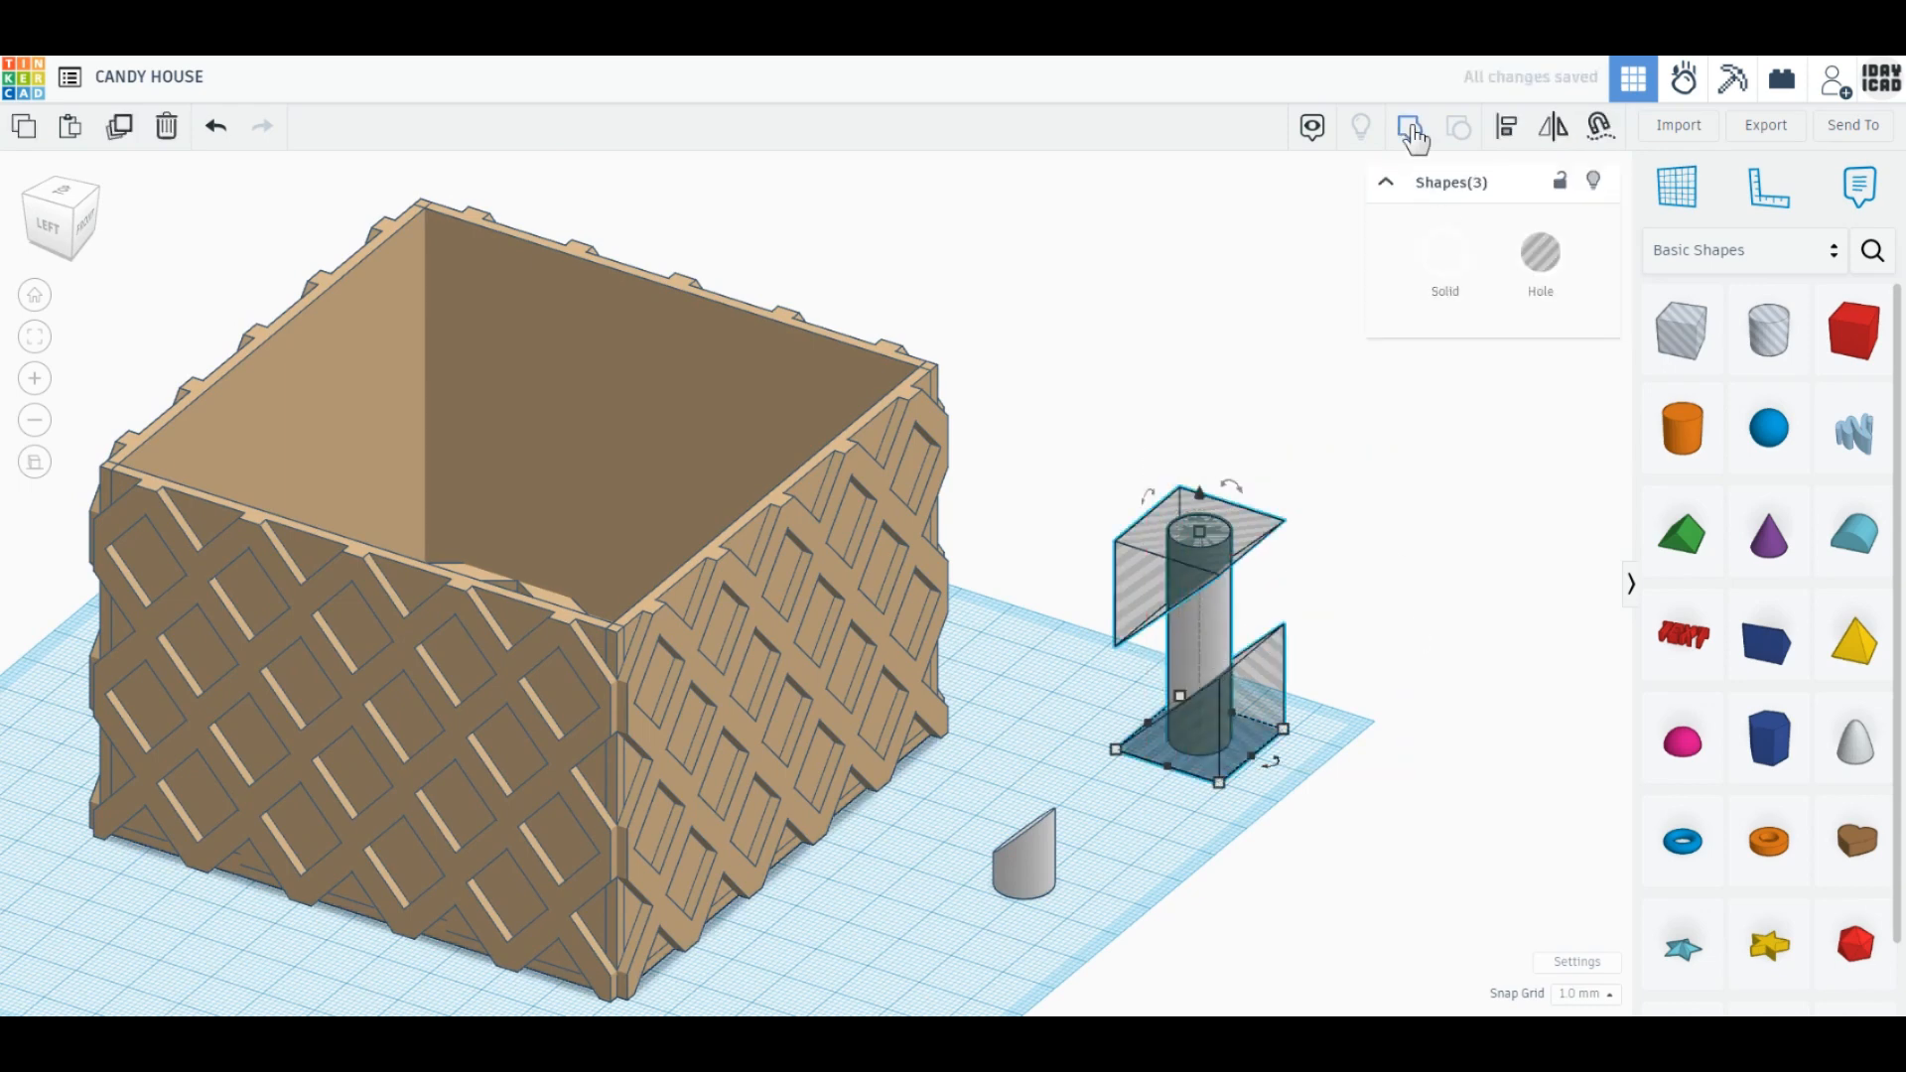
pyautogui.click(1410, 126)
# Align the two slanted white pieces on their horizontal centres so they stack, and select the upper segment.
pyautogui.moveTo(1241, 905); pyautogui.dragTo(1022, 581)
pyautogui.click(1506, 126)
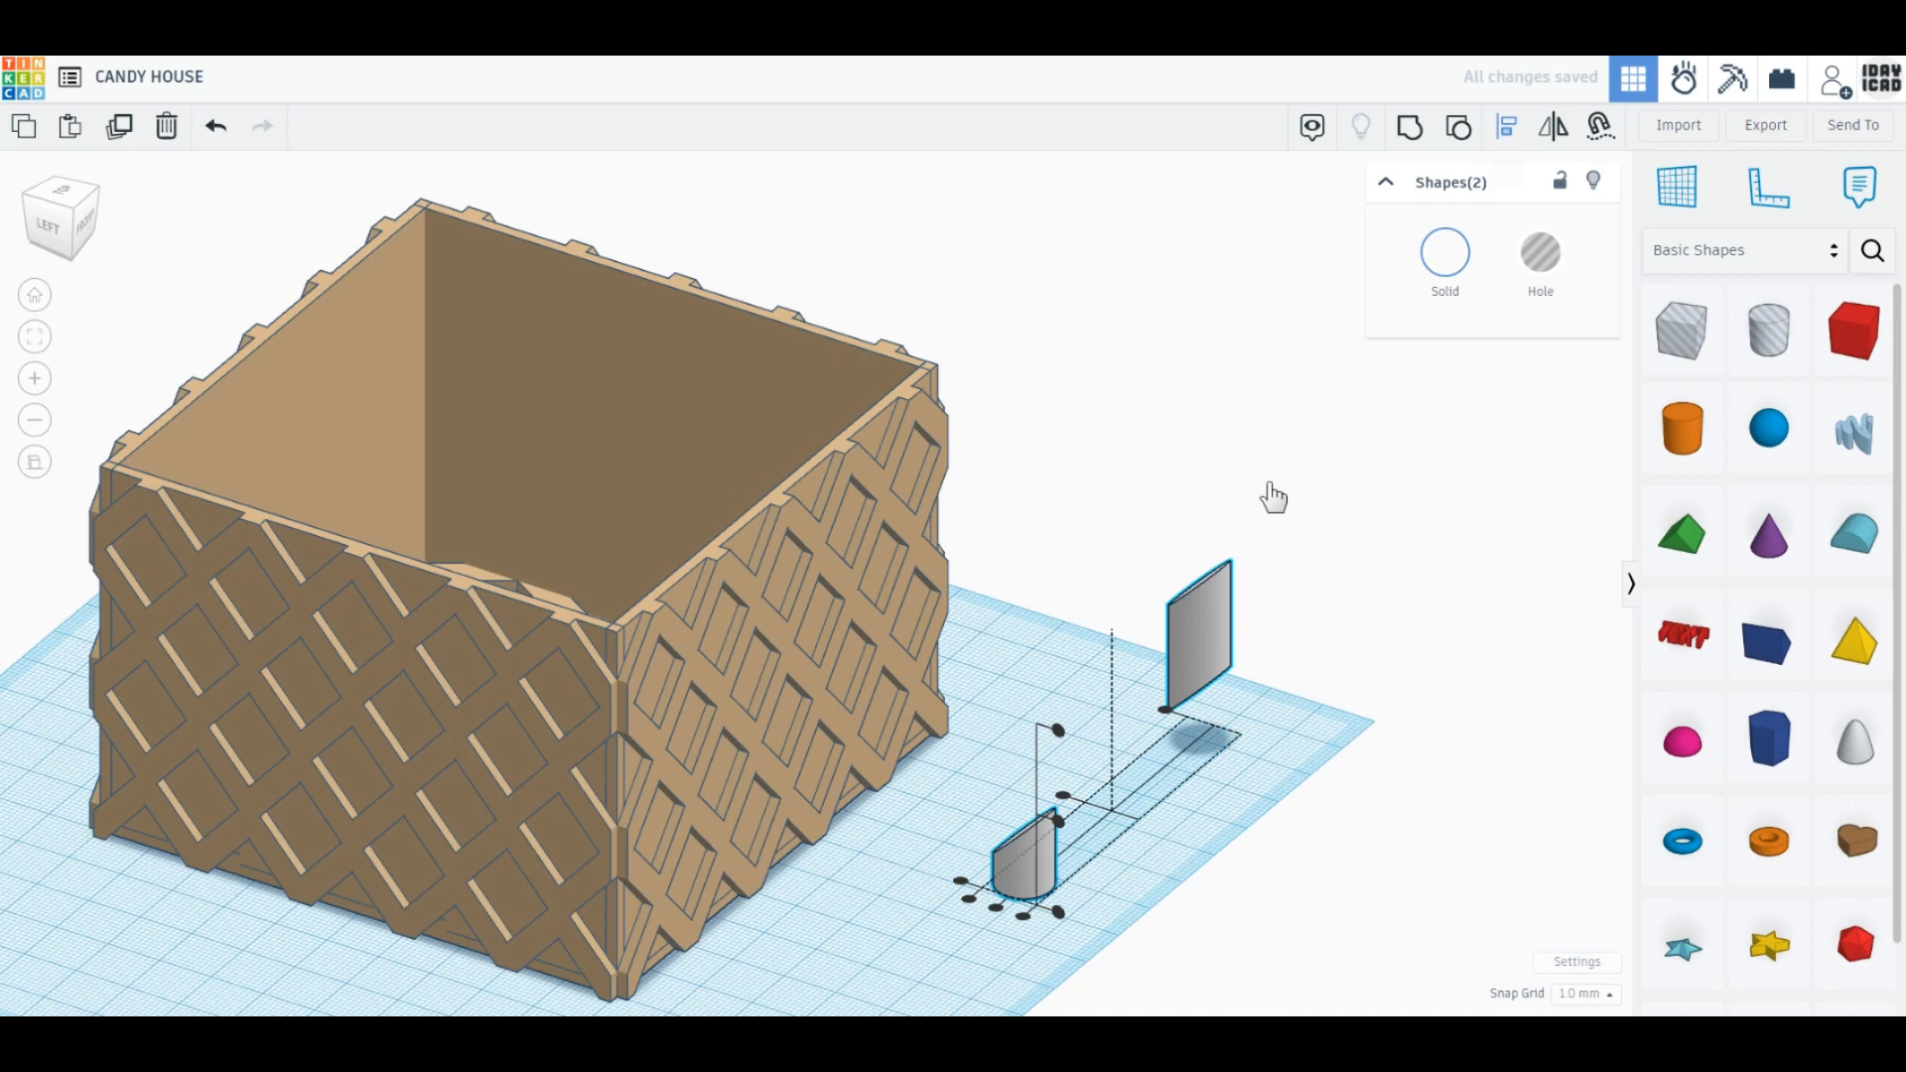
pyautogui.click(1078, 850)
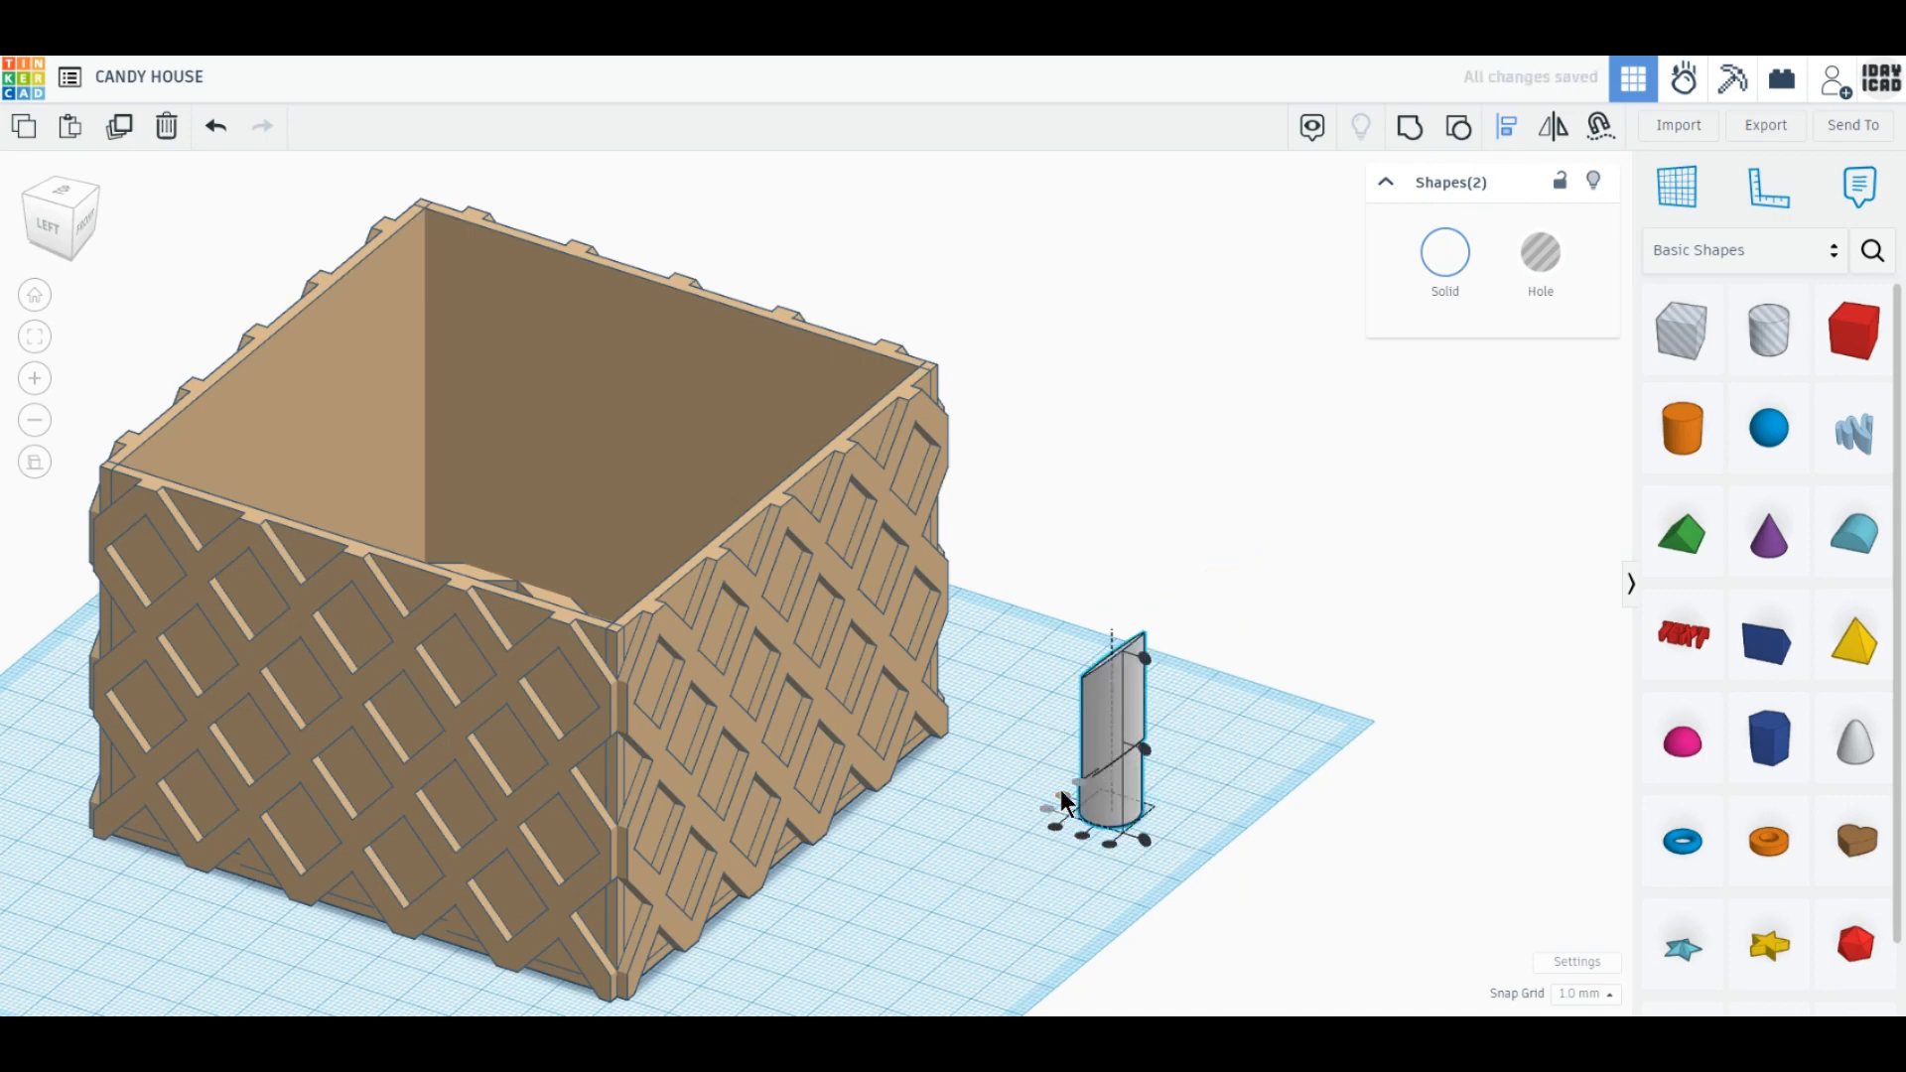
pyautogui.click(1234, 851)
pyautogui.click(1106, 712)
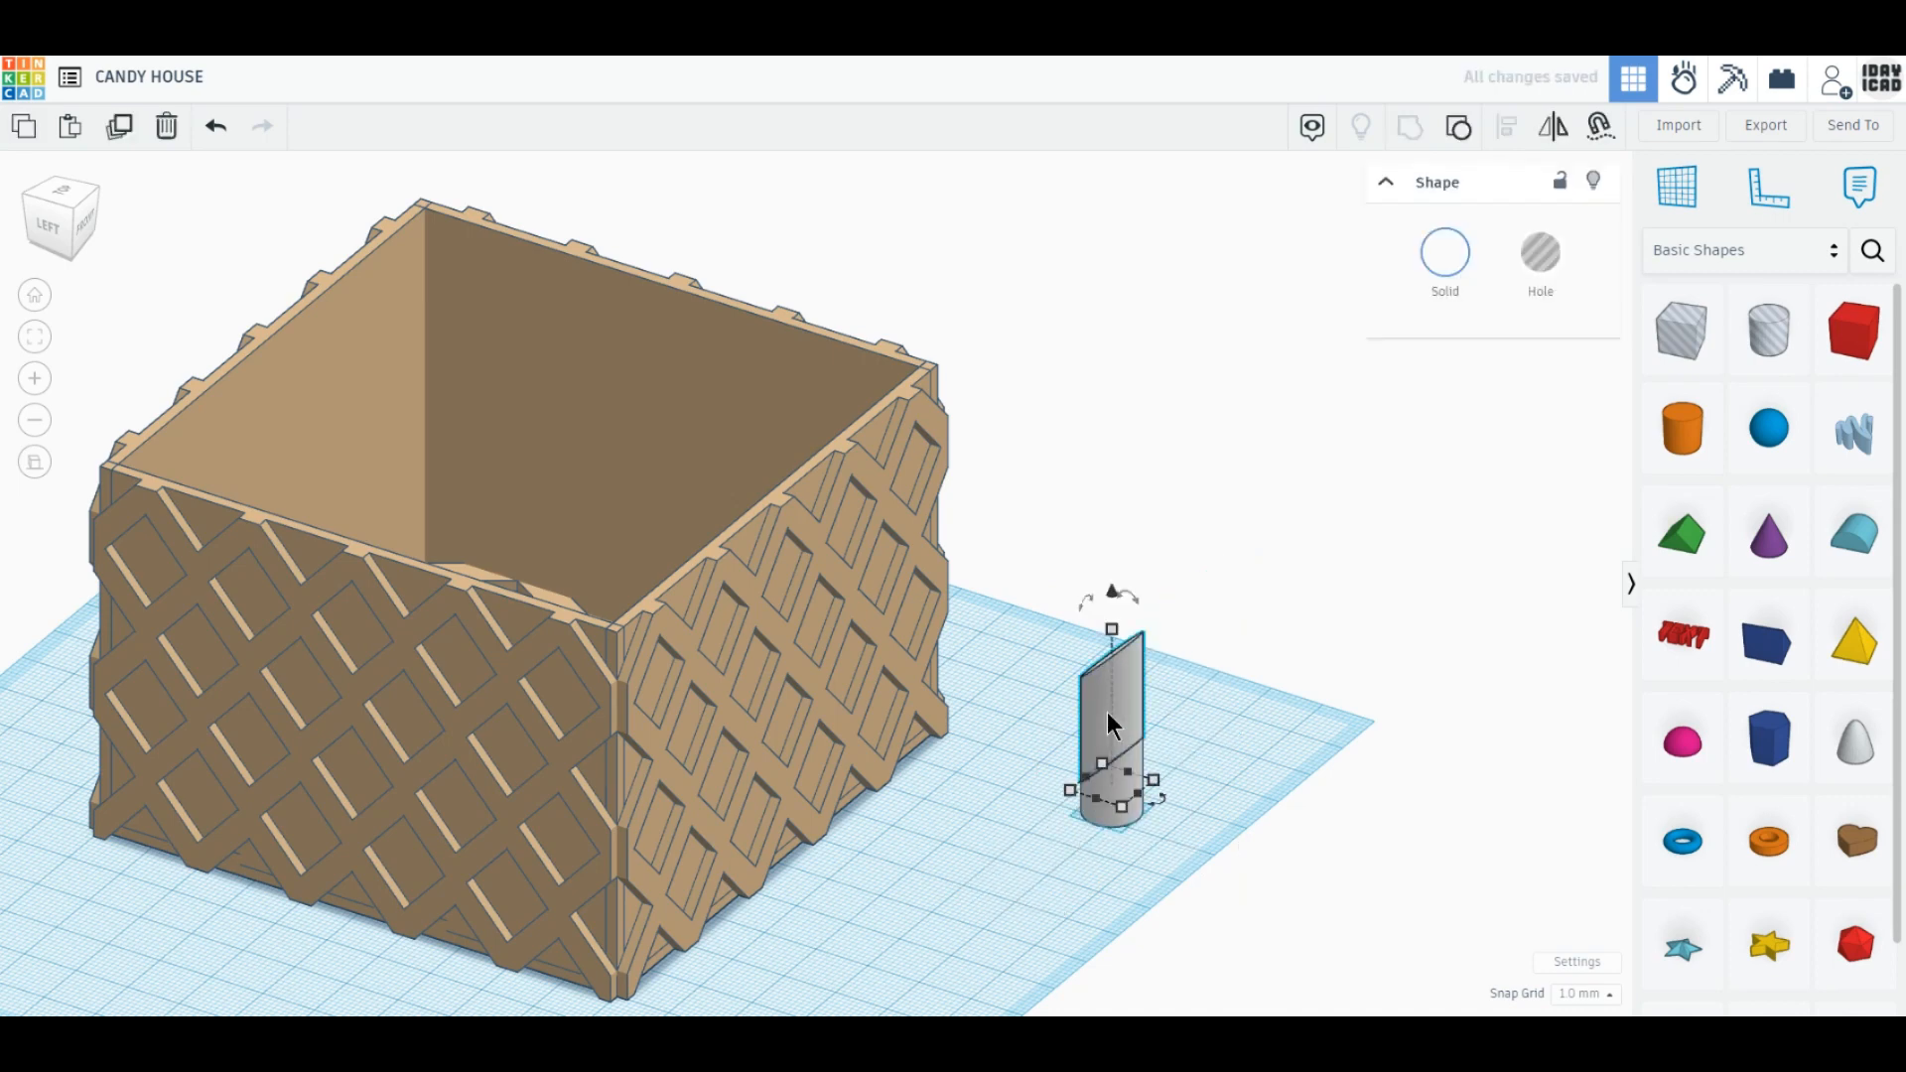
# Duplicate the upper slanted segment, raise the copy 20 mm, and repeat the duplication twice to extend the column.
pyautogui.click(118, 130)
pyautogui.moveTo(1111, 595); pyautogui.dragTo(1117, 487)
pyautogui.moveTo(1118, 489); pyautogui.dragTo(1115, 492)
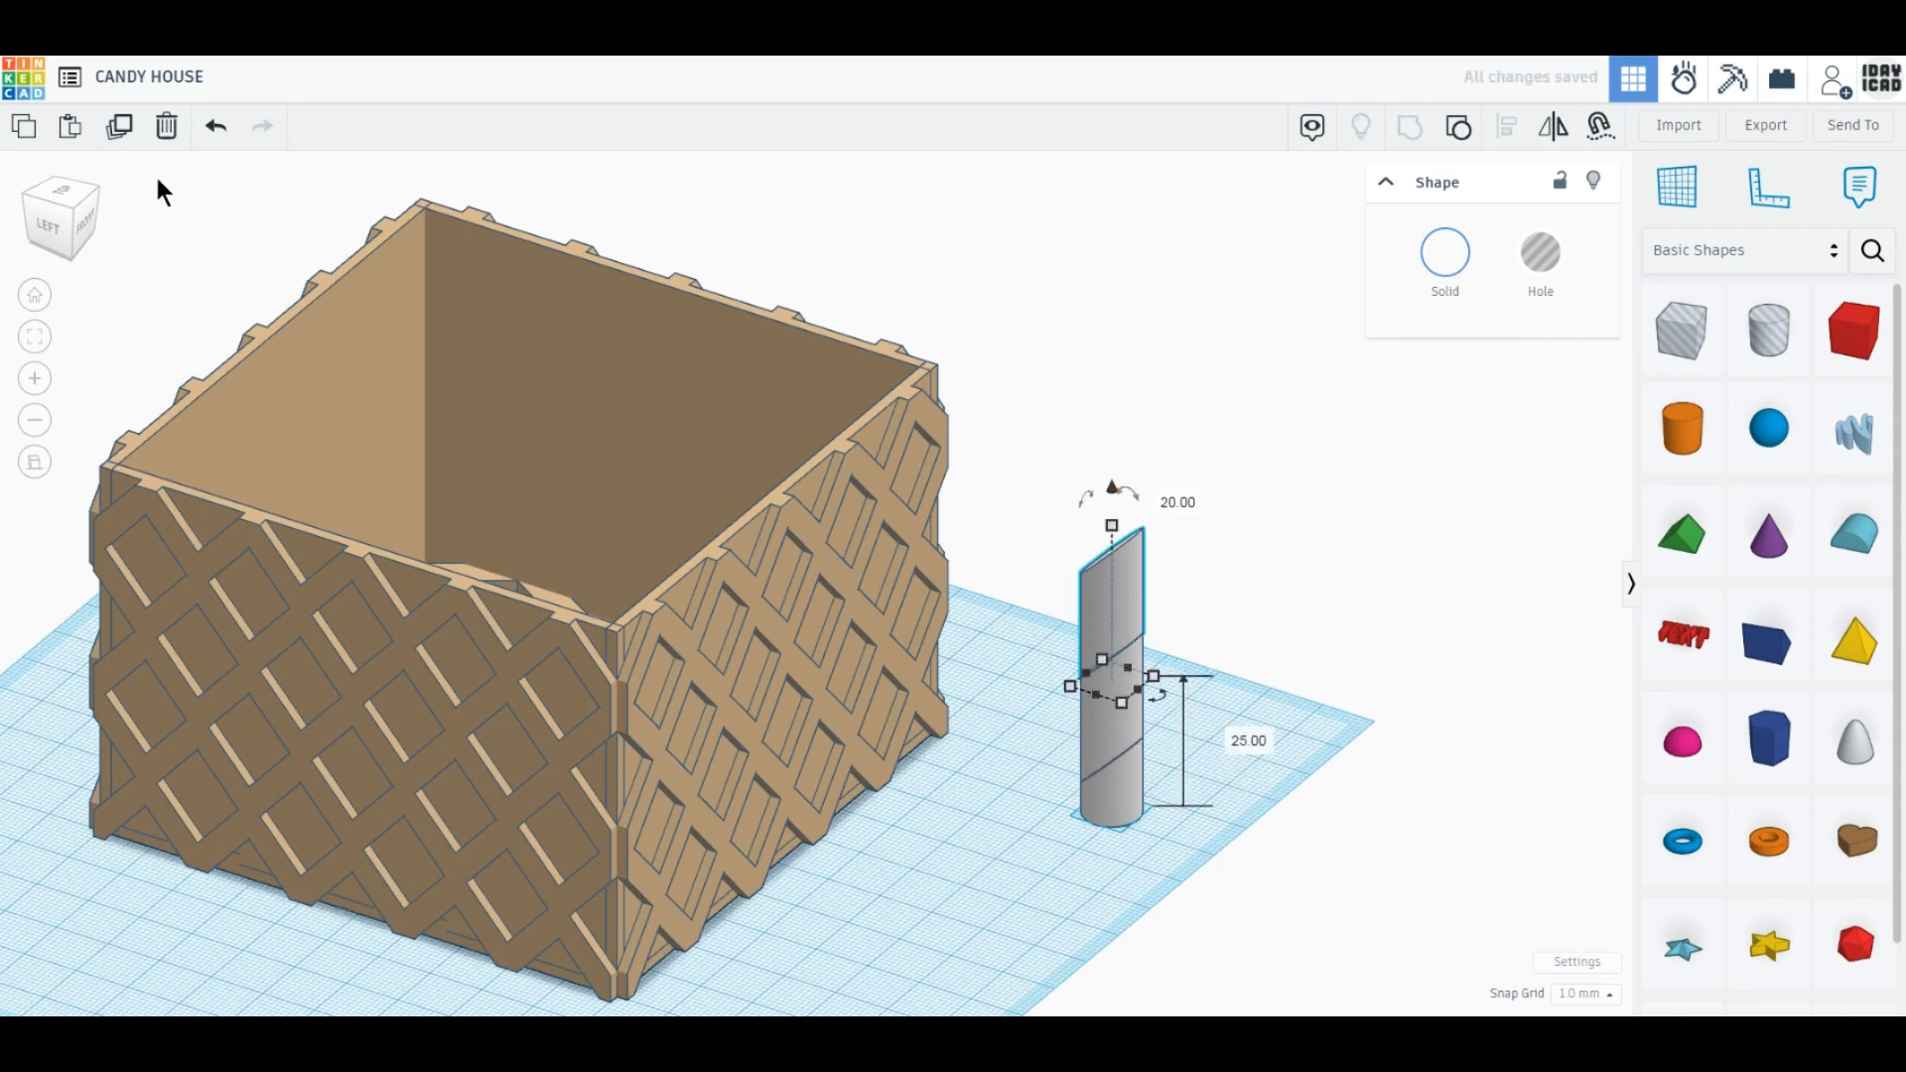
pyautogui.click(119, 126)
pyautogui.click(121, 127)
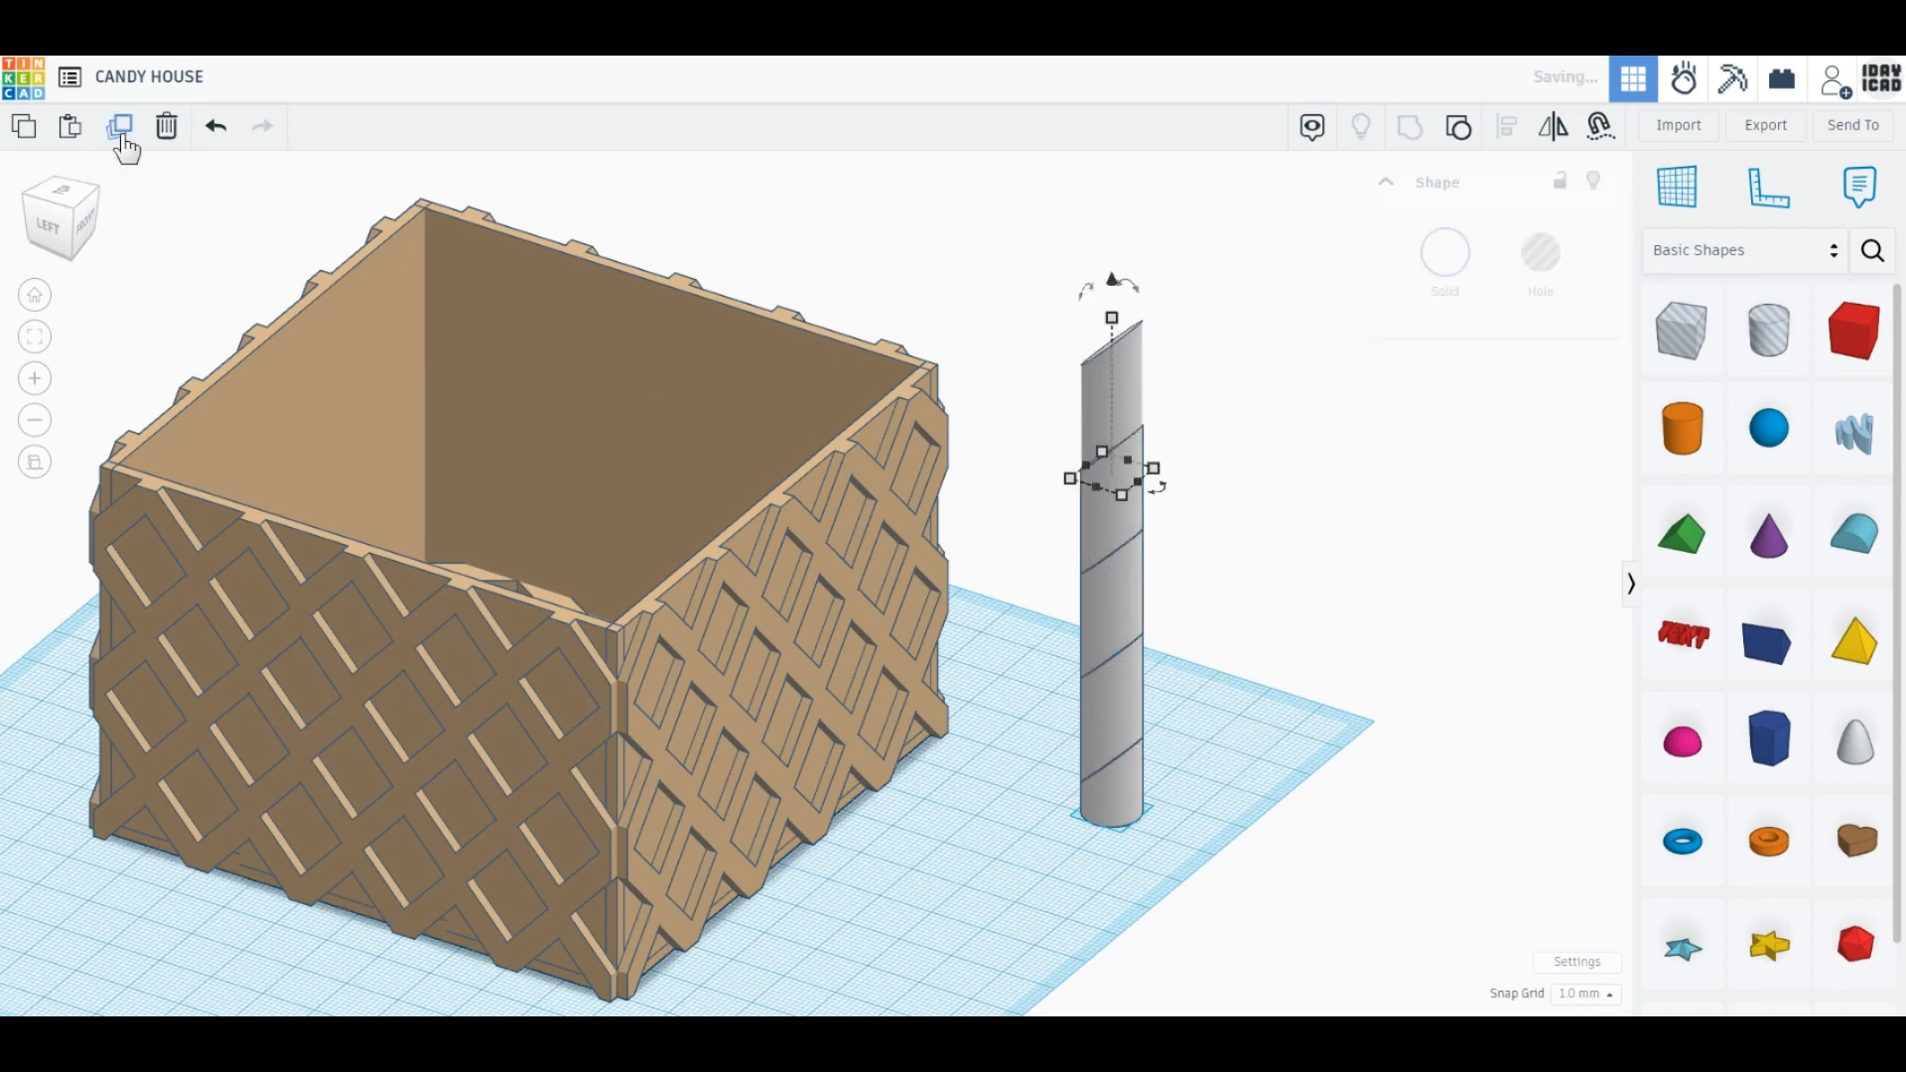
# Duplicate the flat-bottomed base piece and raise the flipped copy to 85 mm to cap the column's top.
pyautogui.click(1117, 808)
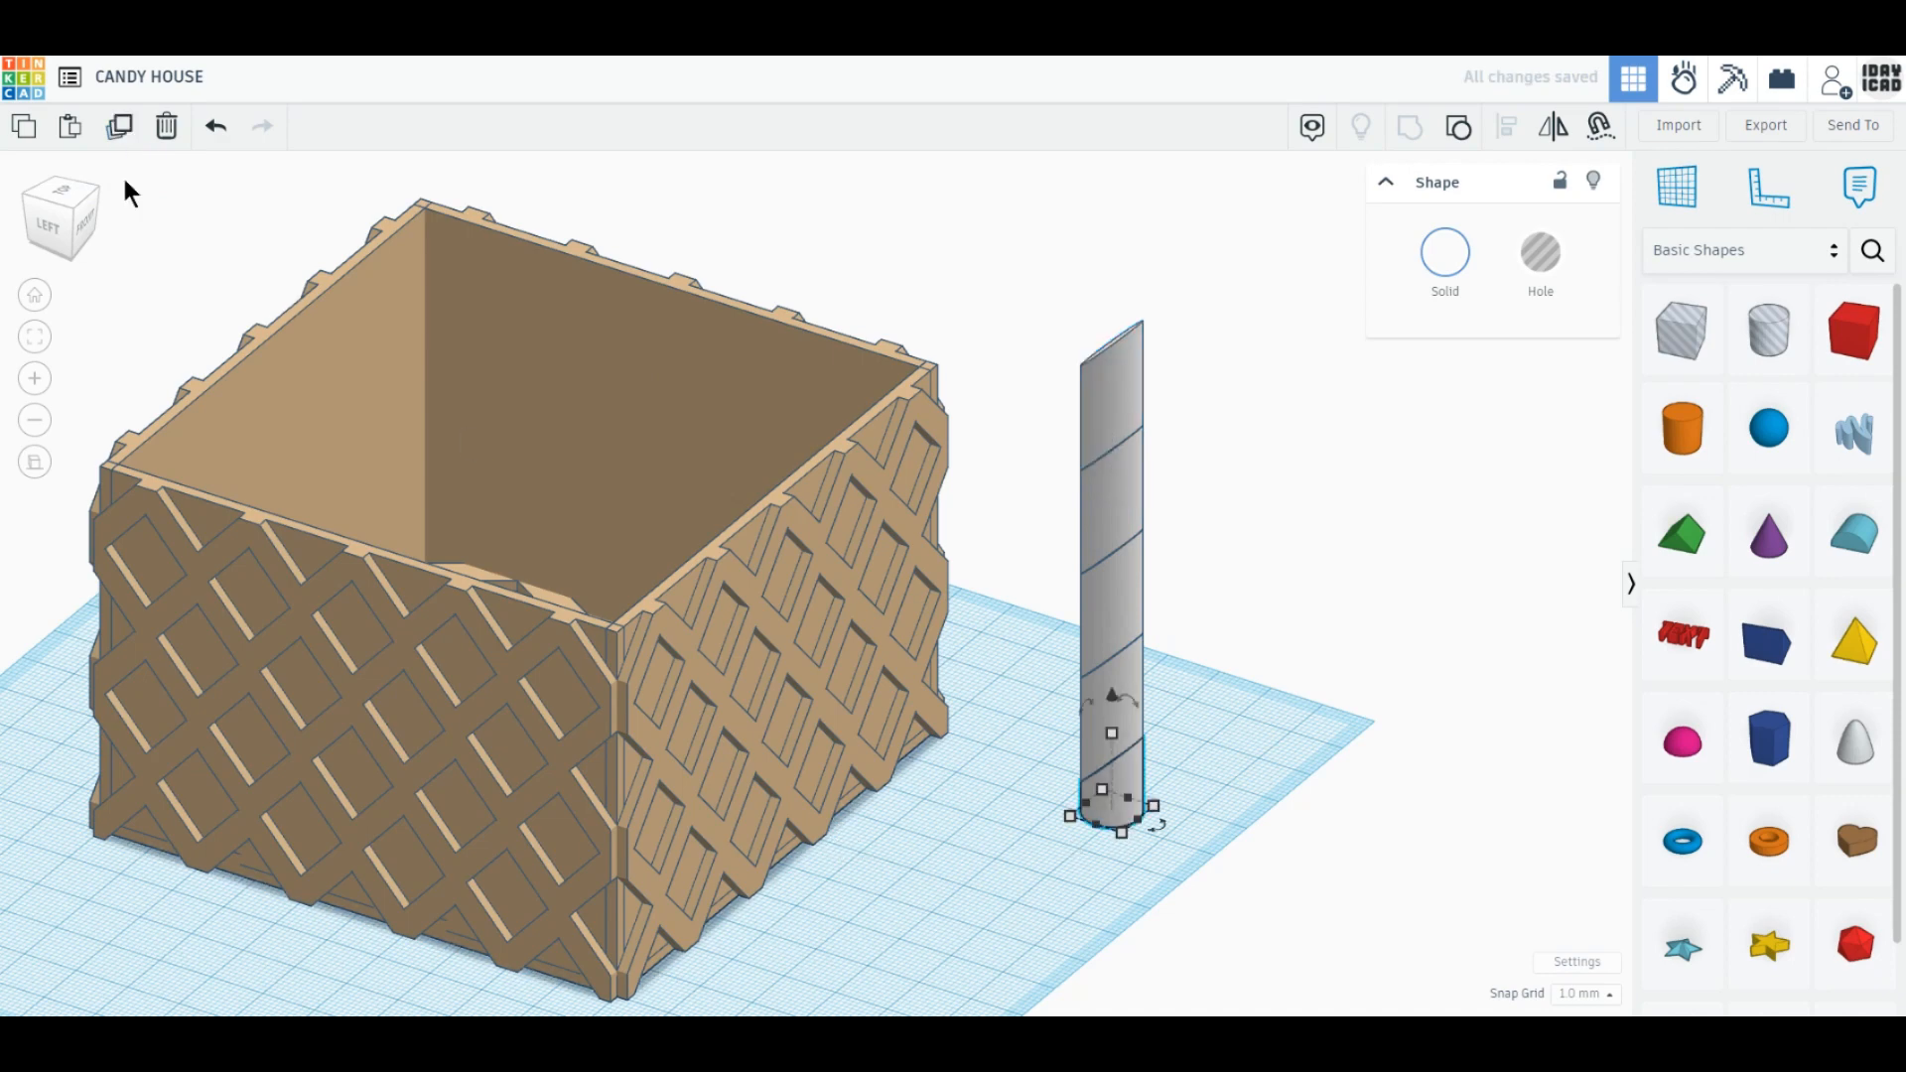
pyautogui.click(119, 136)
pyautogui.moveTo(1113, 707); pyautogui.dragTo(1113, 266)
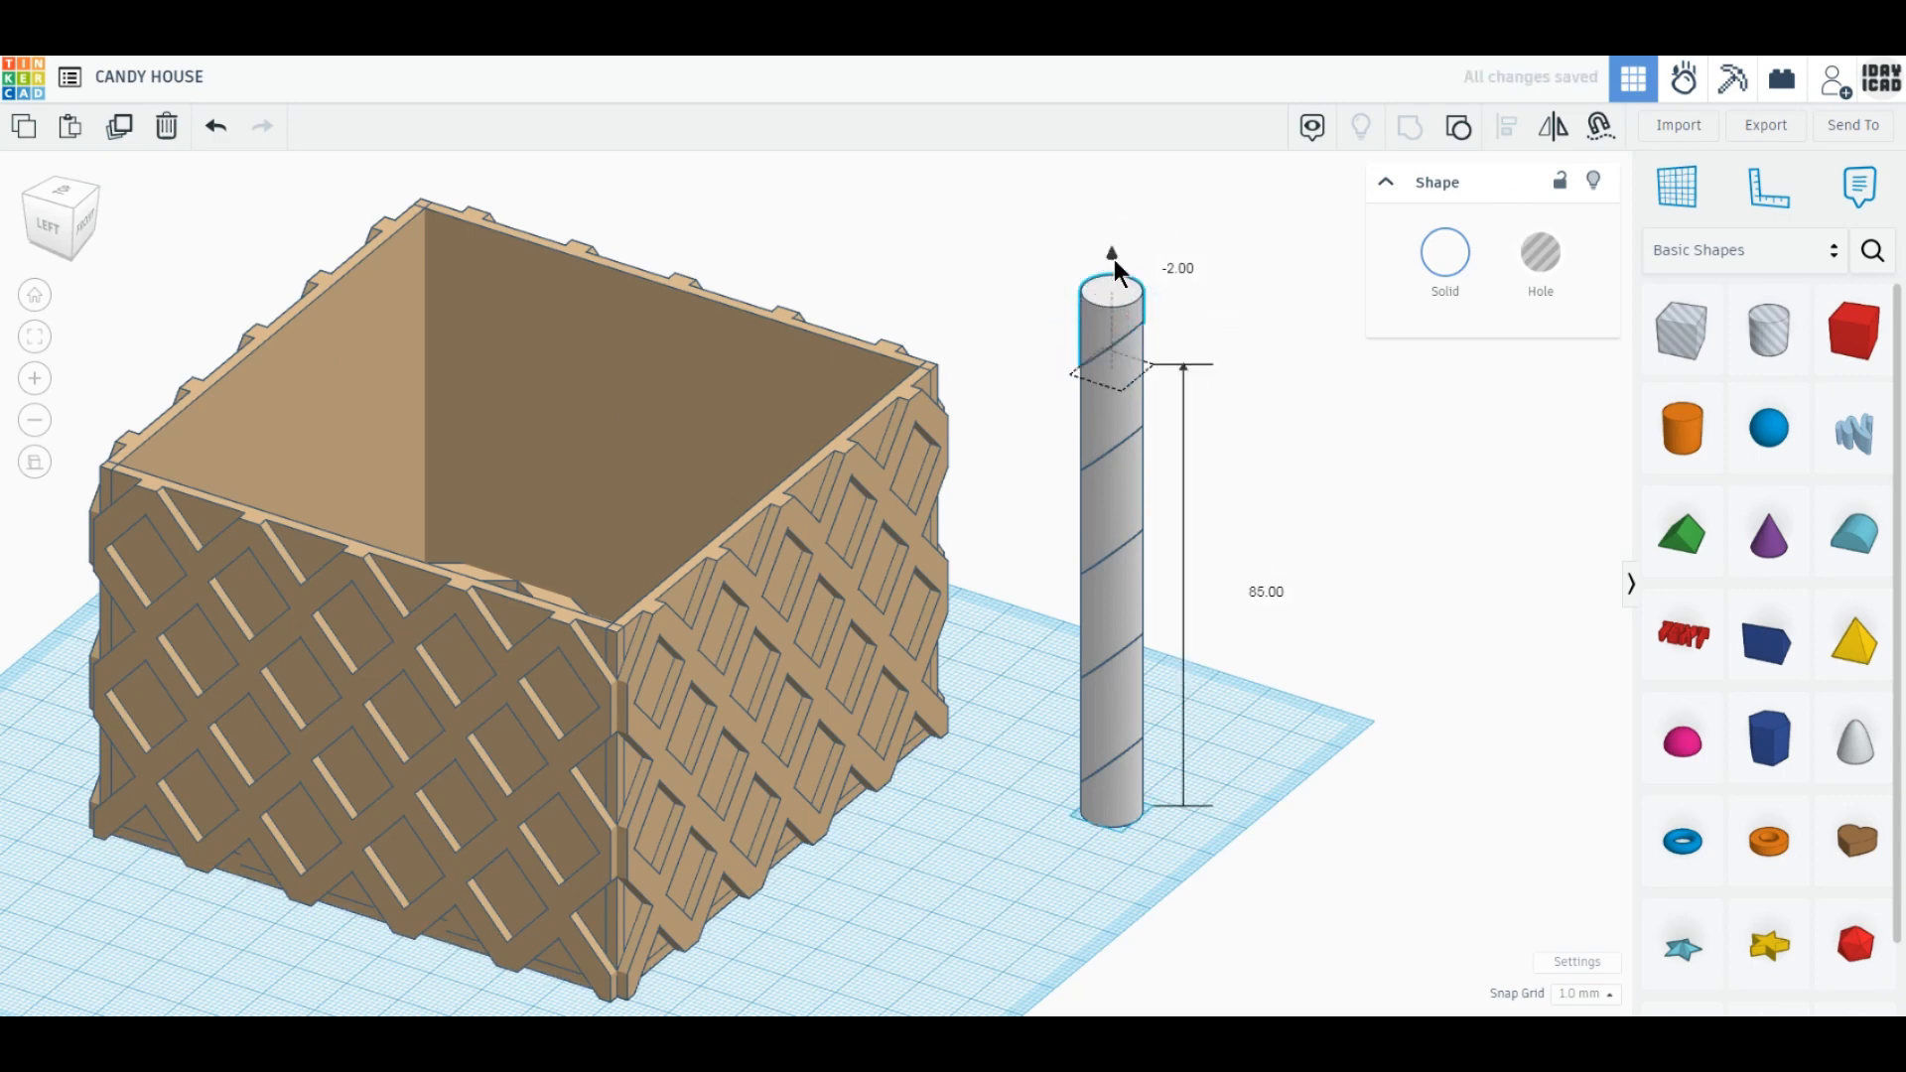
pyautogui.click(1260, 706)
# Color the column's second, fourth and top segments light pink so they alternate with the white ones.
pyautogui.click(1106, 728)
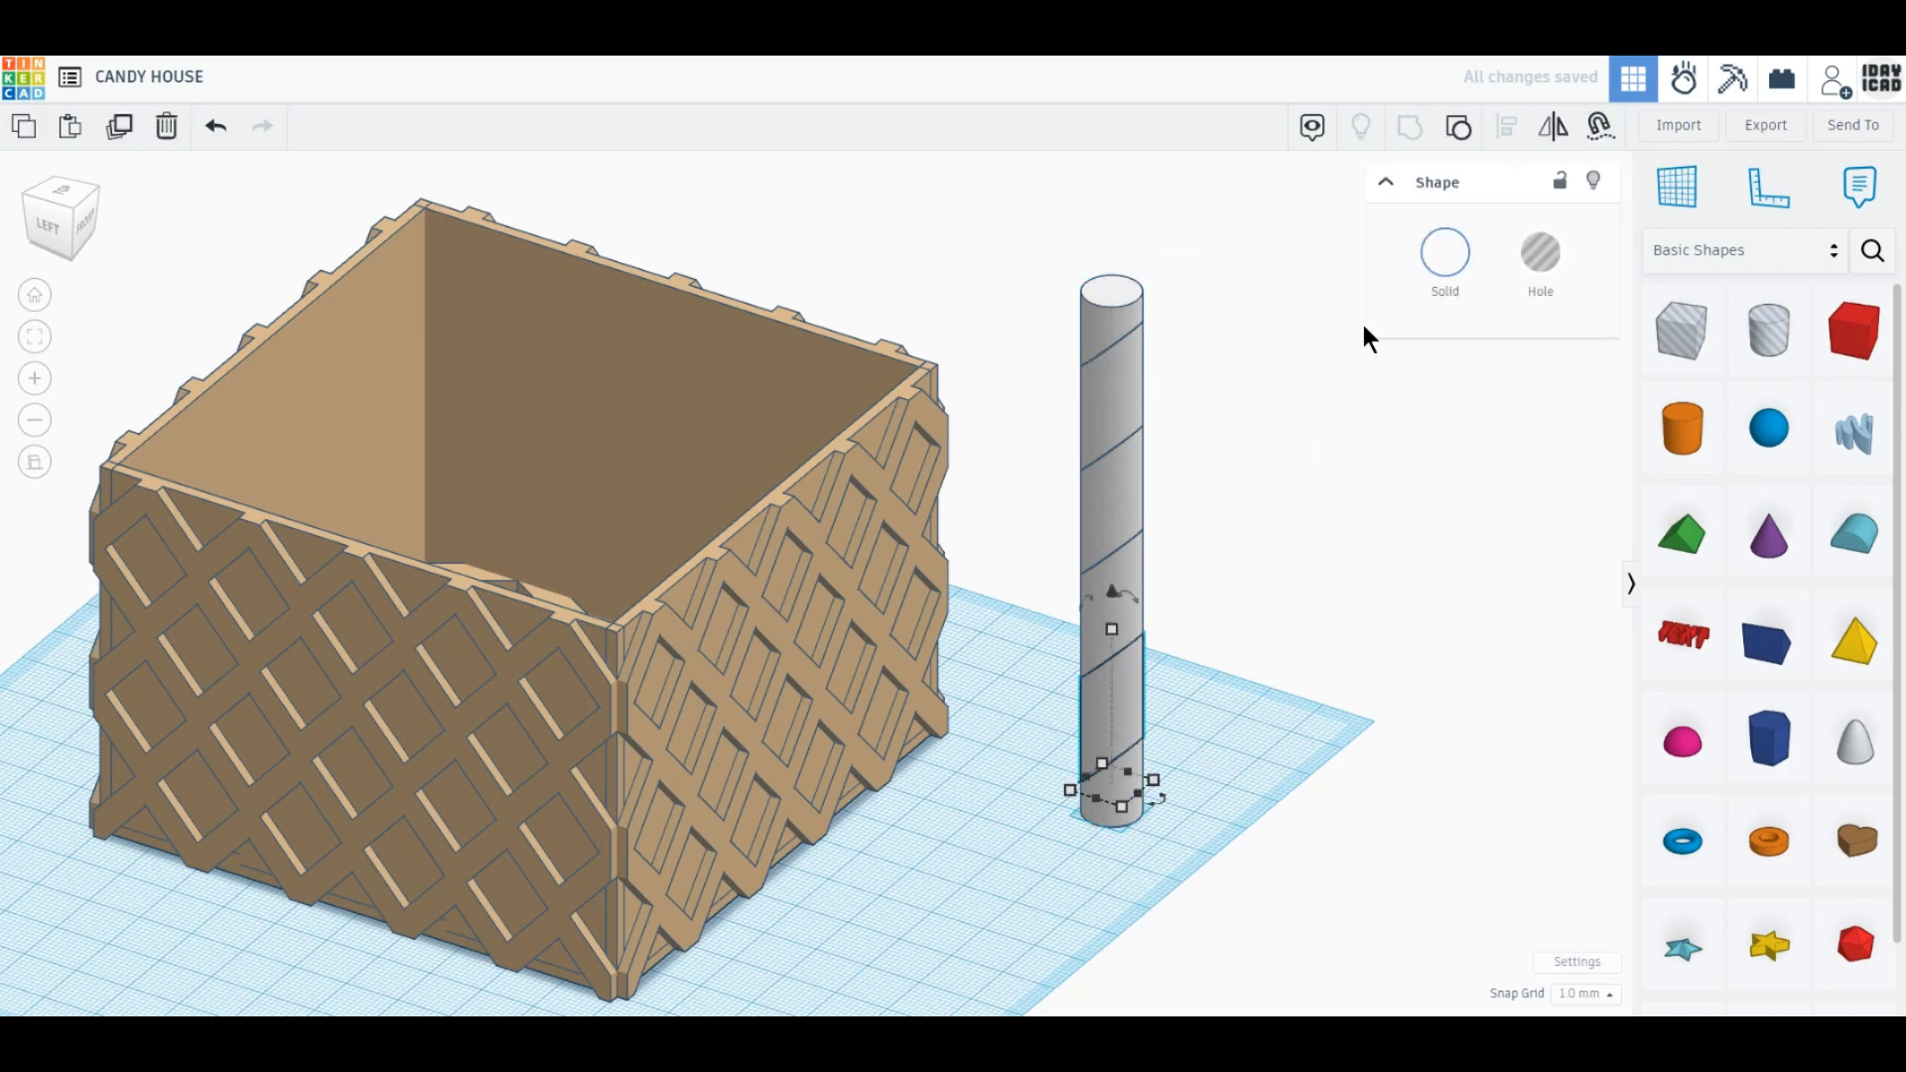
pyautogui.click(1446, 253)
pyautogui.click(1709, 398)
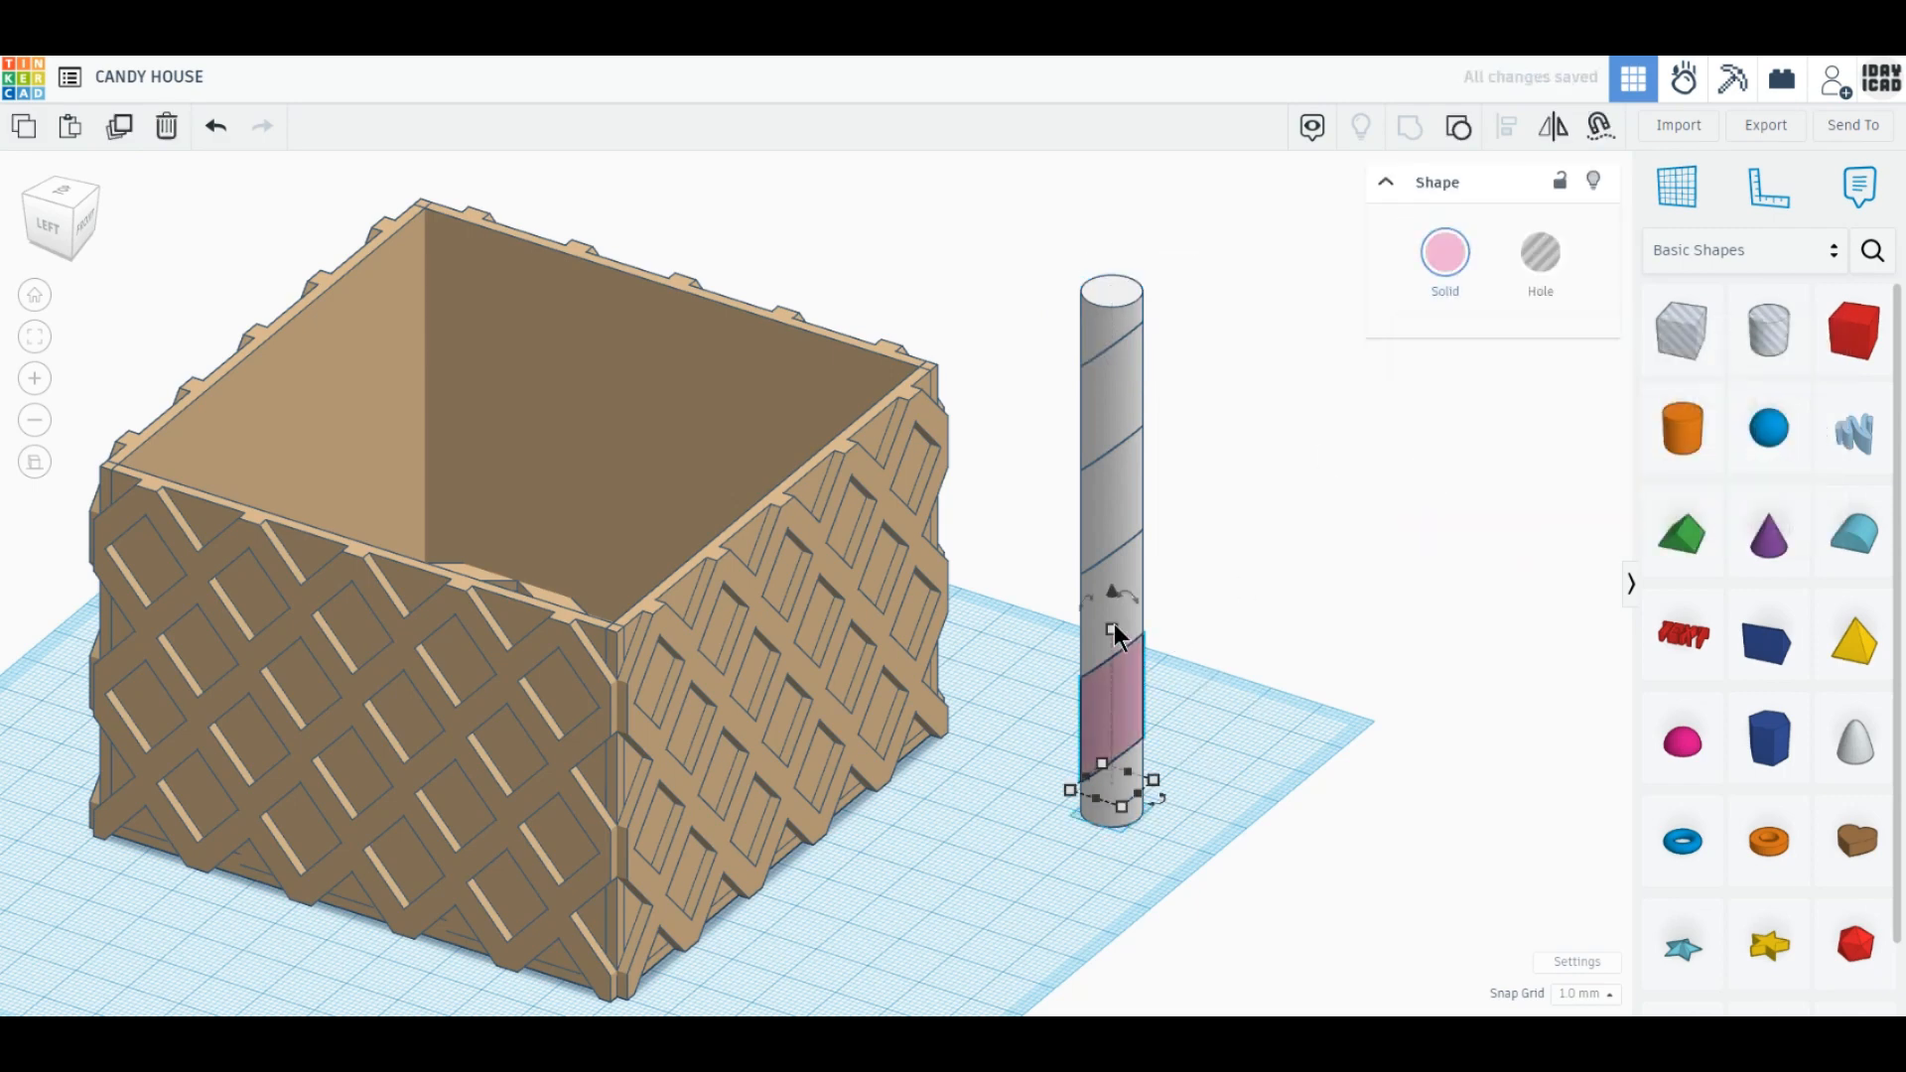
pyautogui.click(1111, 497)
pyautogui.click(1445, 253)
pyautogui.click(1710, 398)
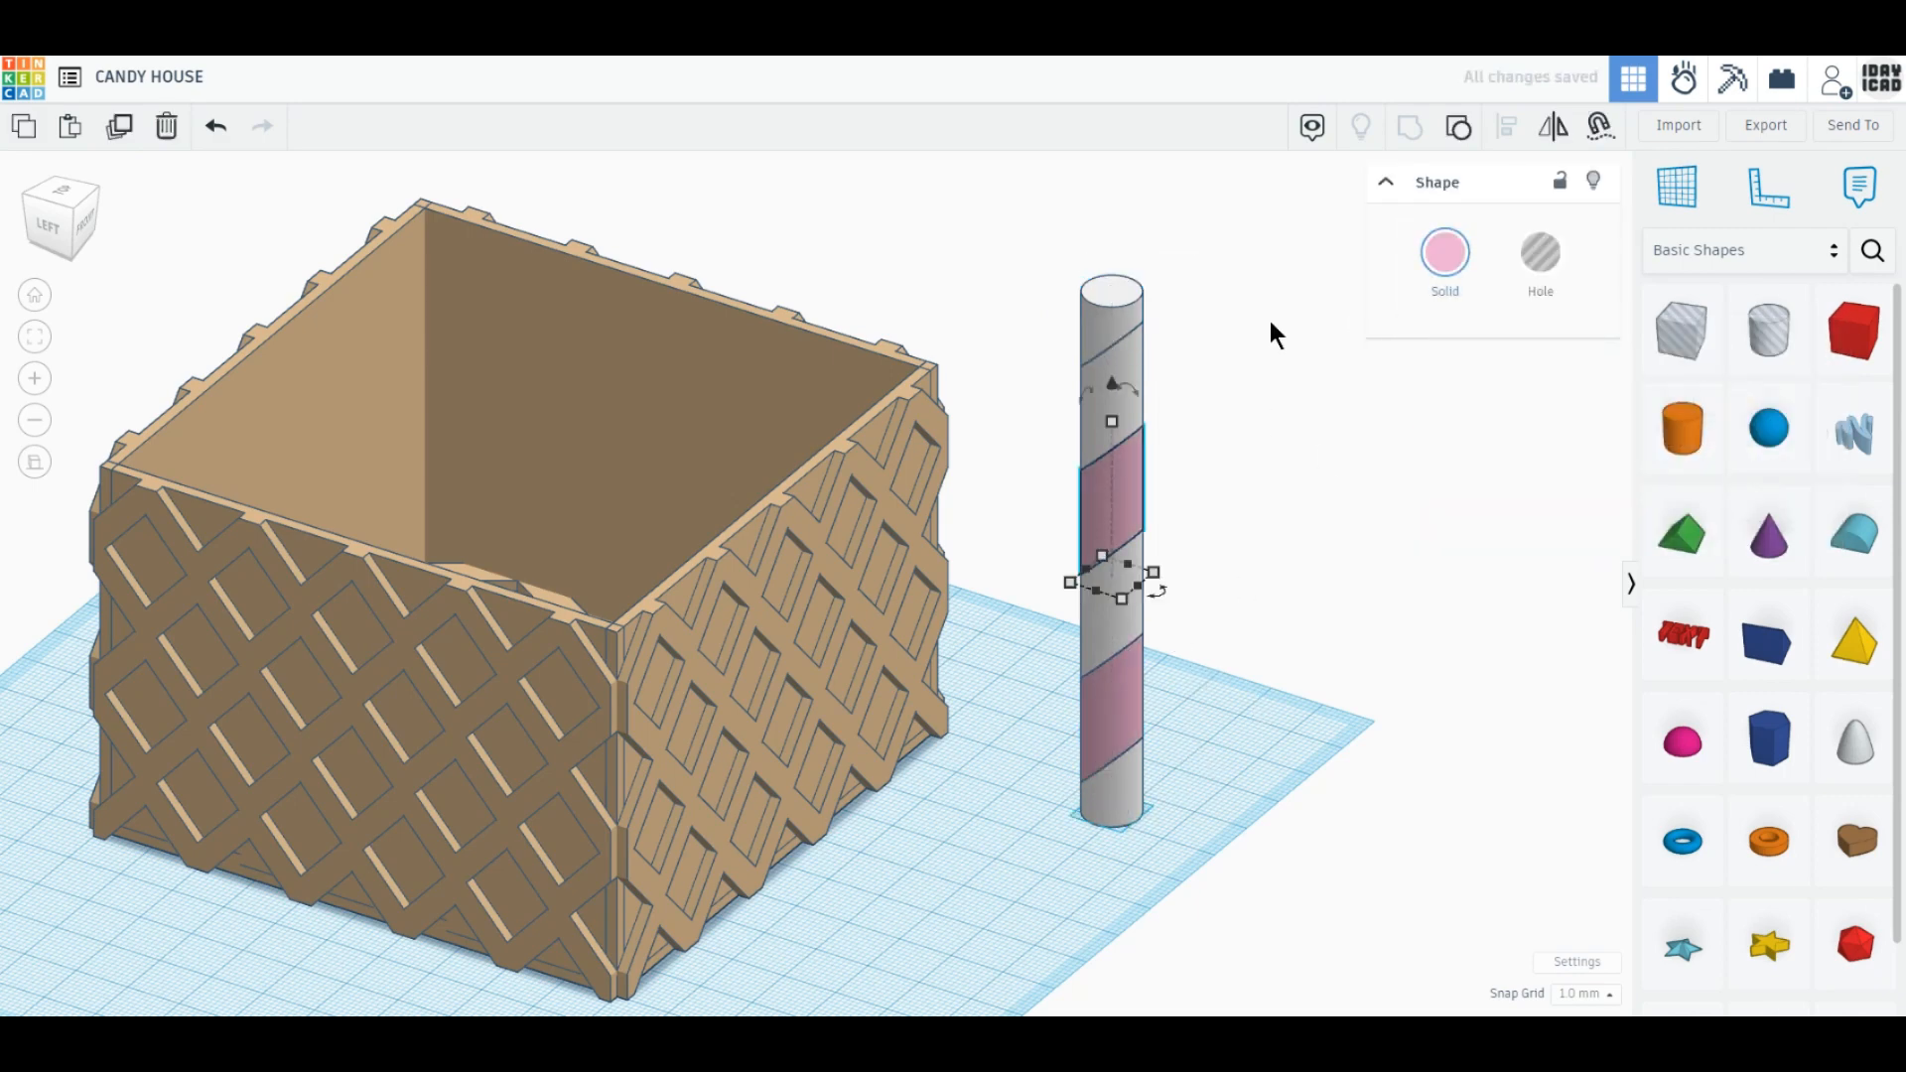
pyautogui.click(1111, 323)
pyautogui.click(1445, 253)
pyautogui.click(1714, 401)
# Group all six column segments and turn on Multicolor to keep the pink and white stripes.
pyautogui.moveTo(1222, 880); pyautogui.dragTo(1100, 357)
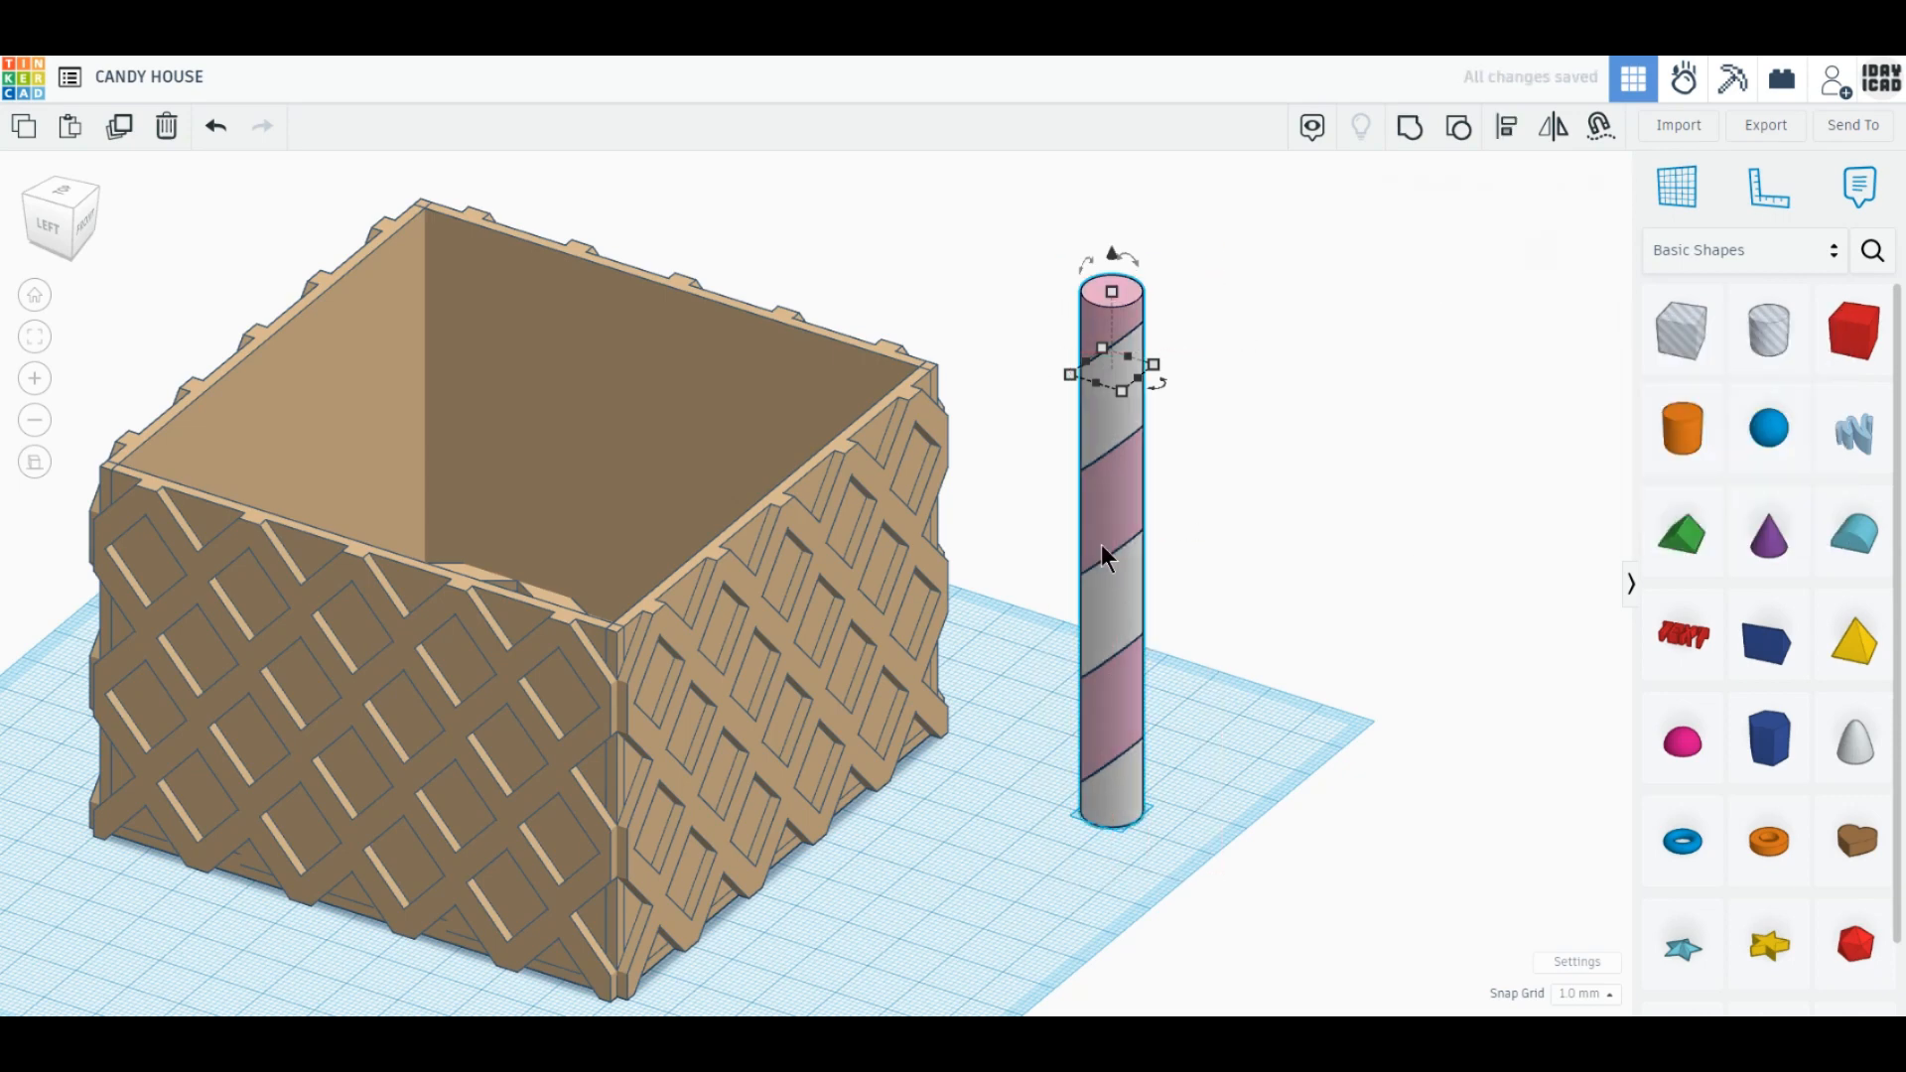
pyautogui.click(1409, 126)
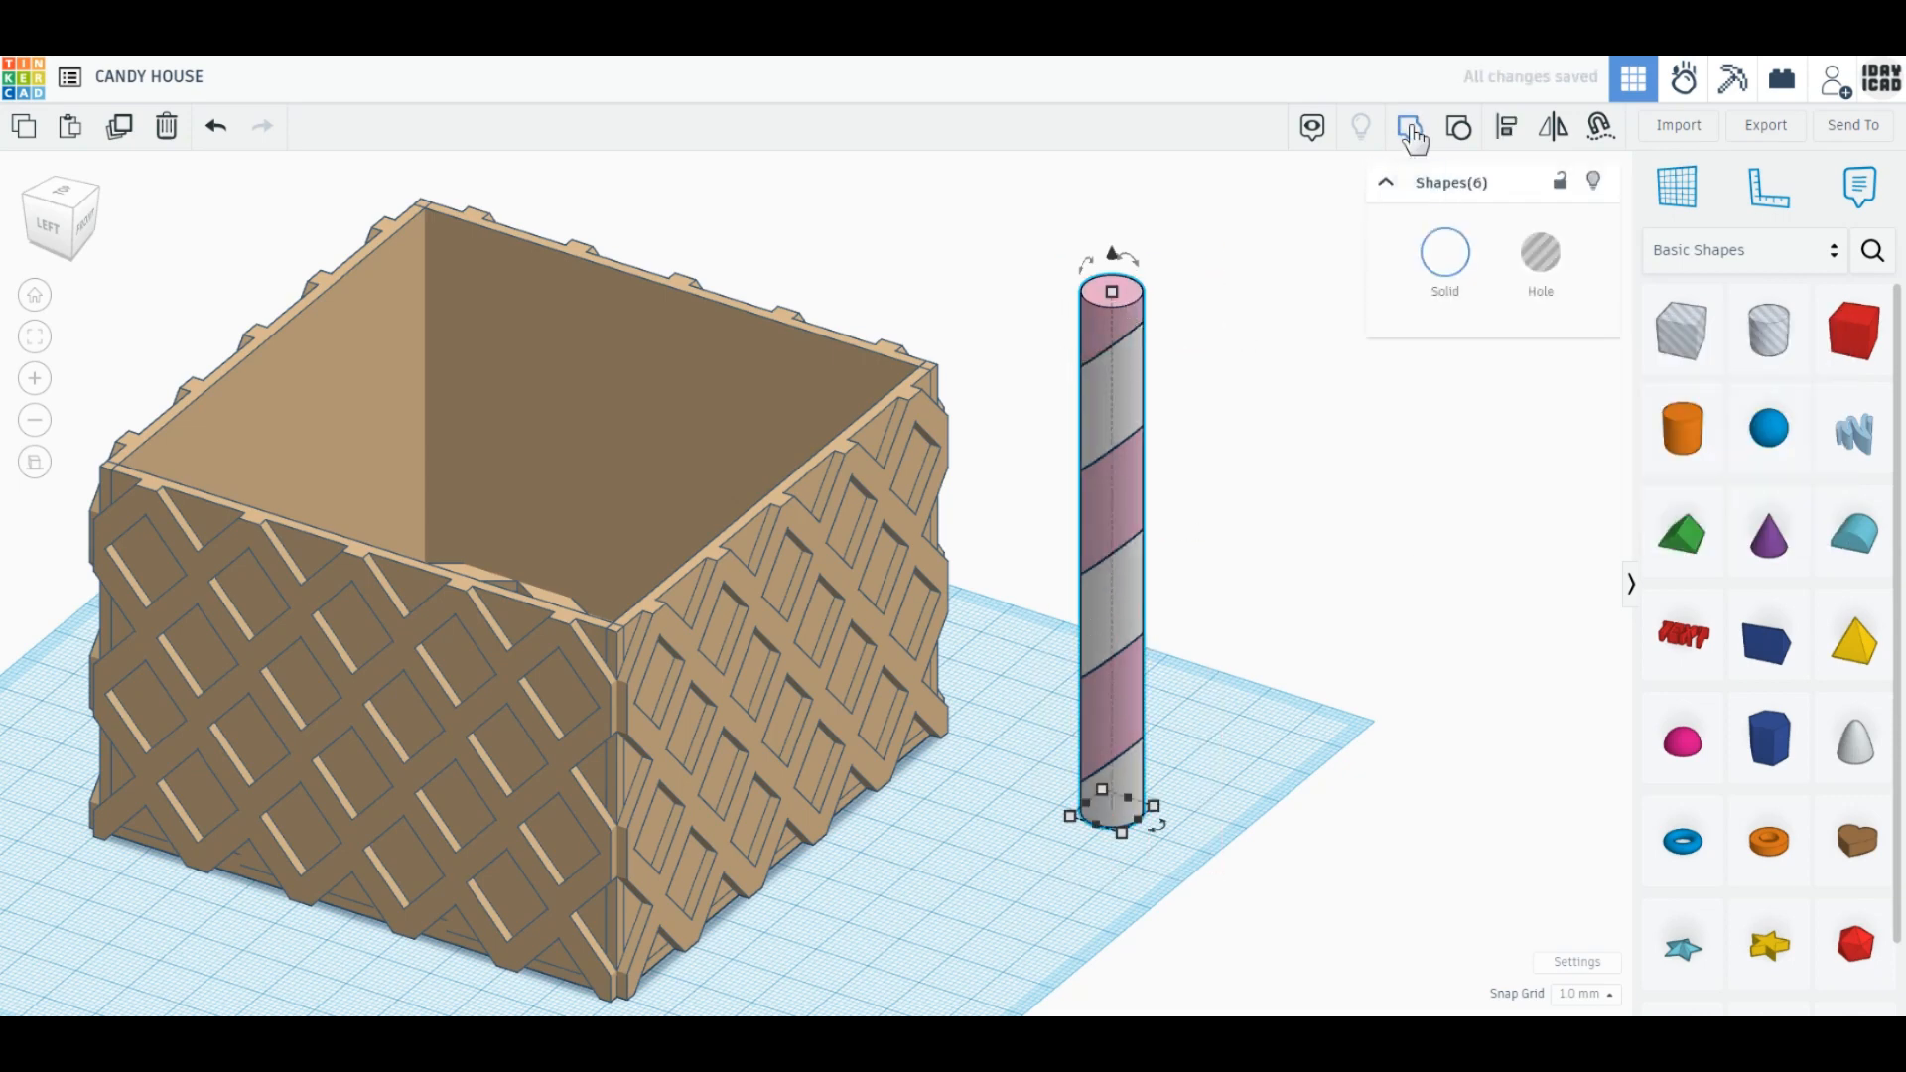
pyautogui.click(1439, 278)
pyautogui.click(1451, 527)
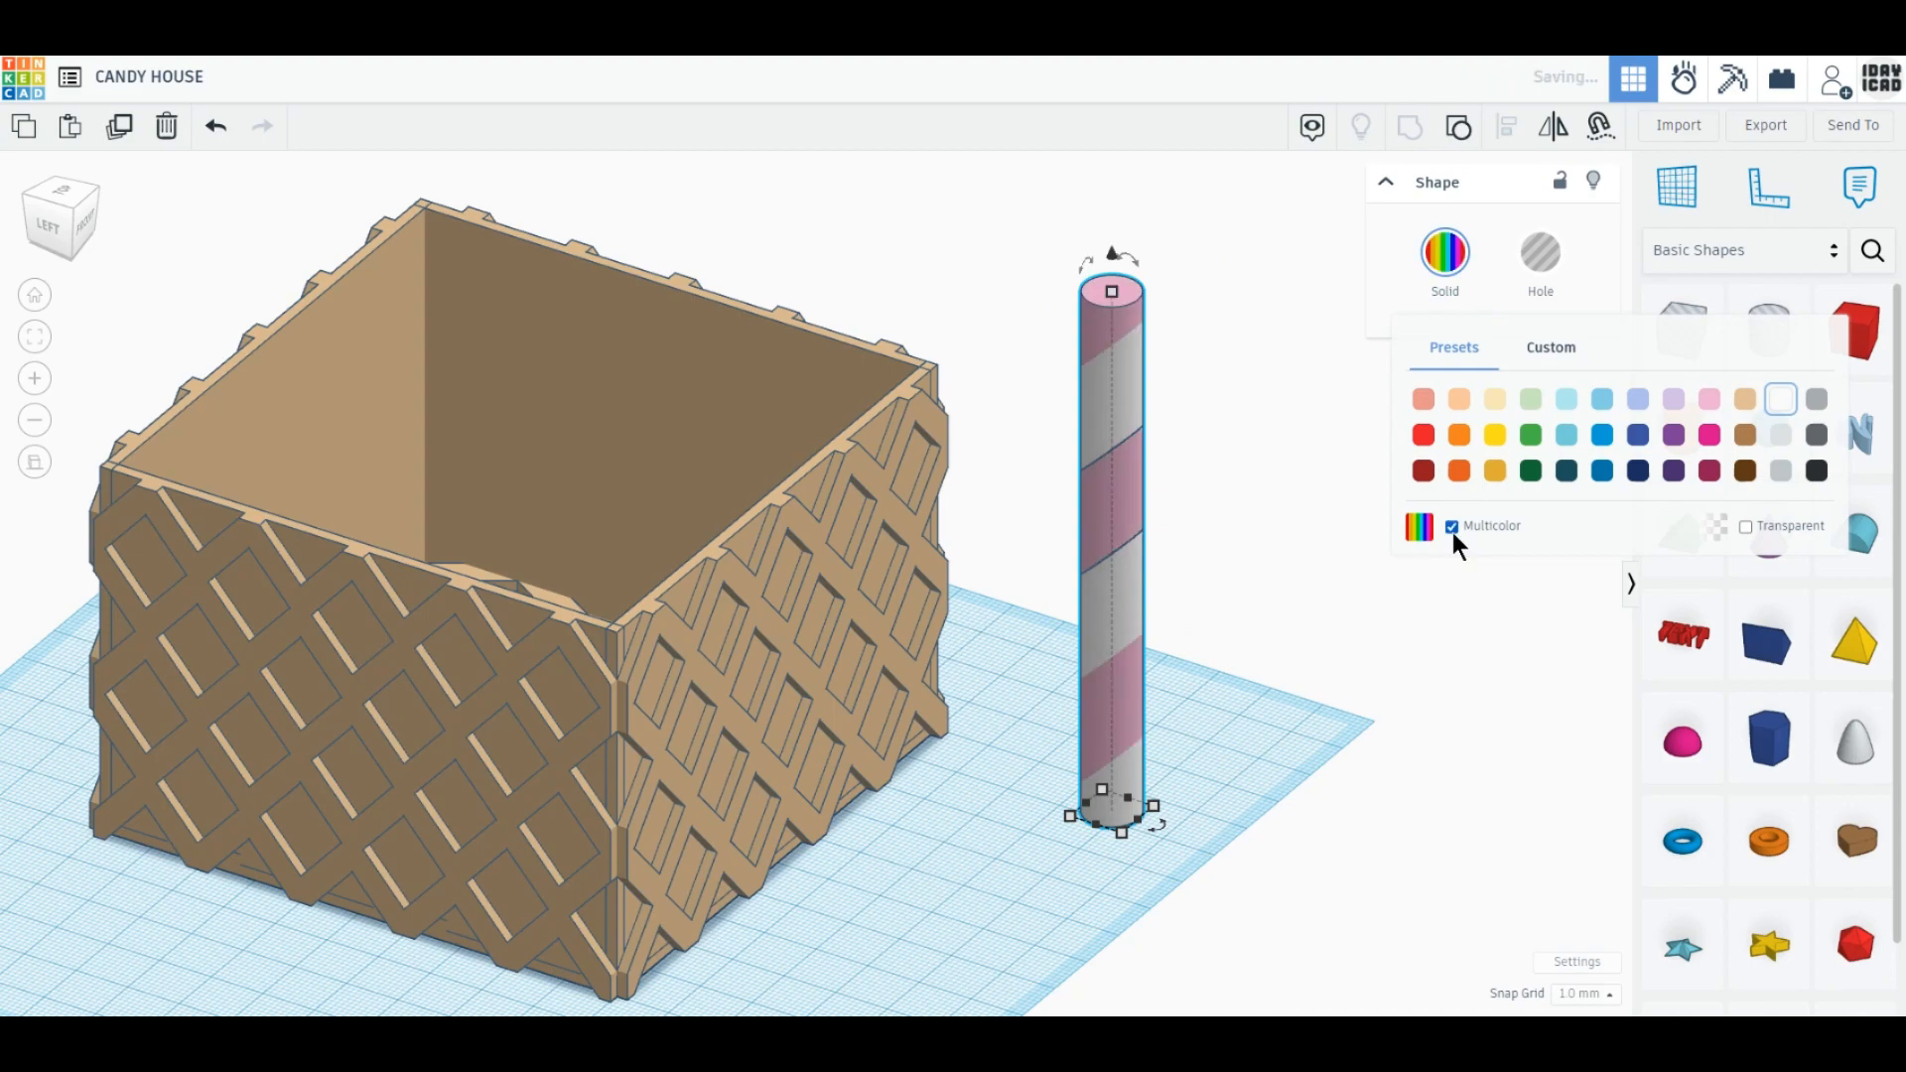
# Set the striped column's height to 70 mm.
pyautogui.moveTo(1119, 286)
pyautogui.click(1199, 549)
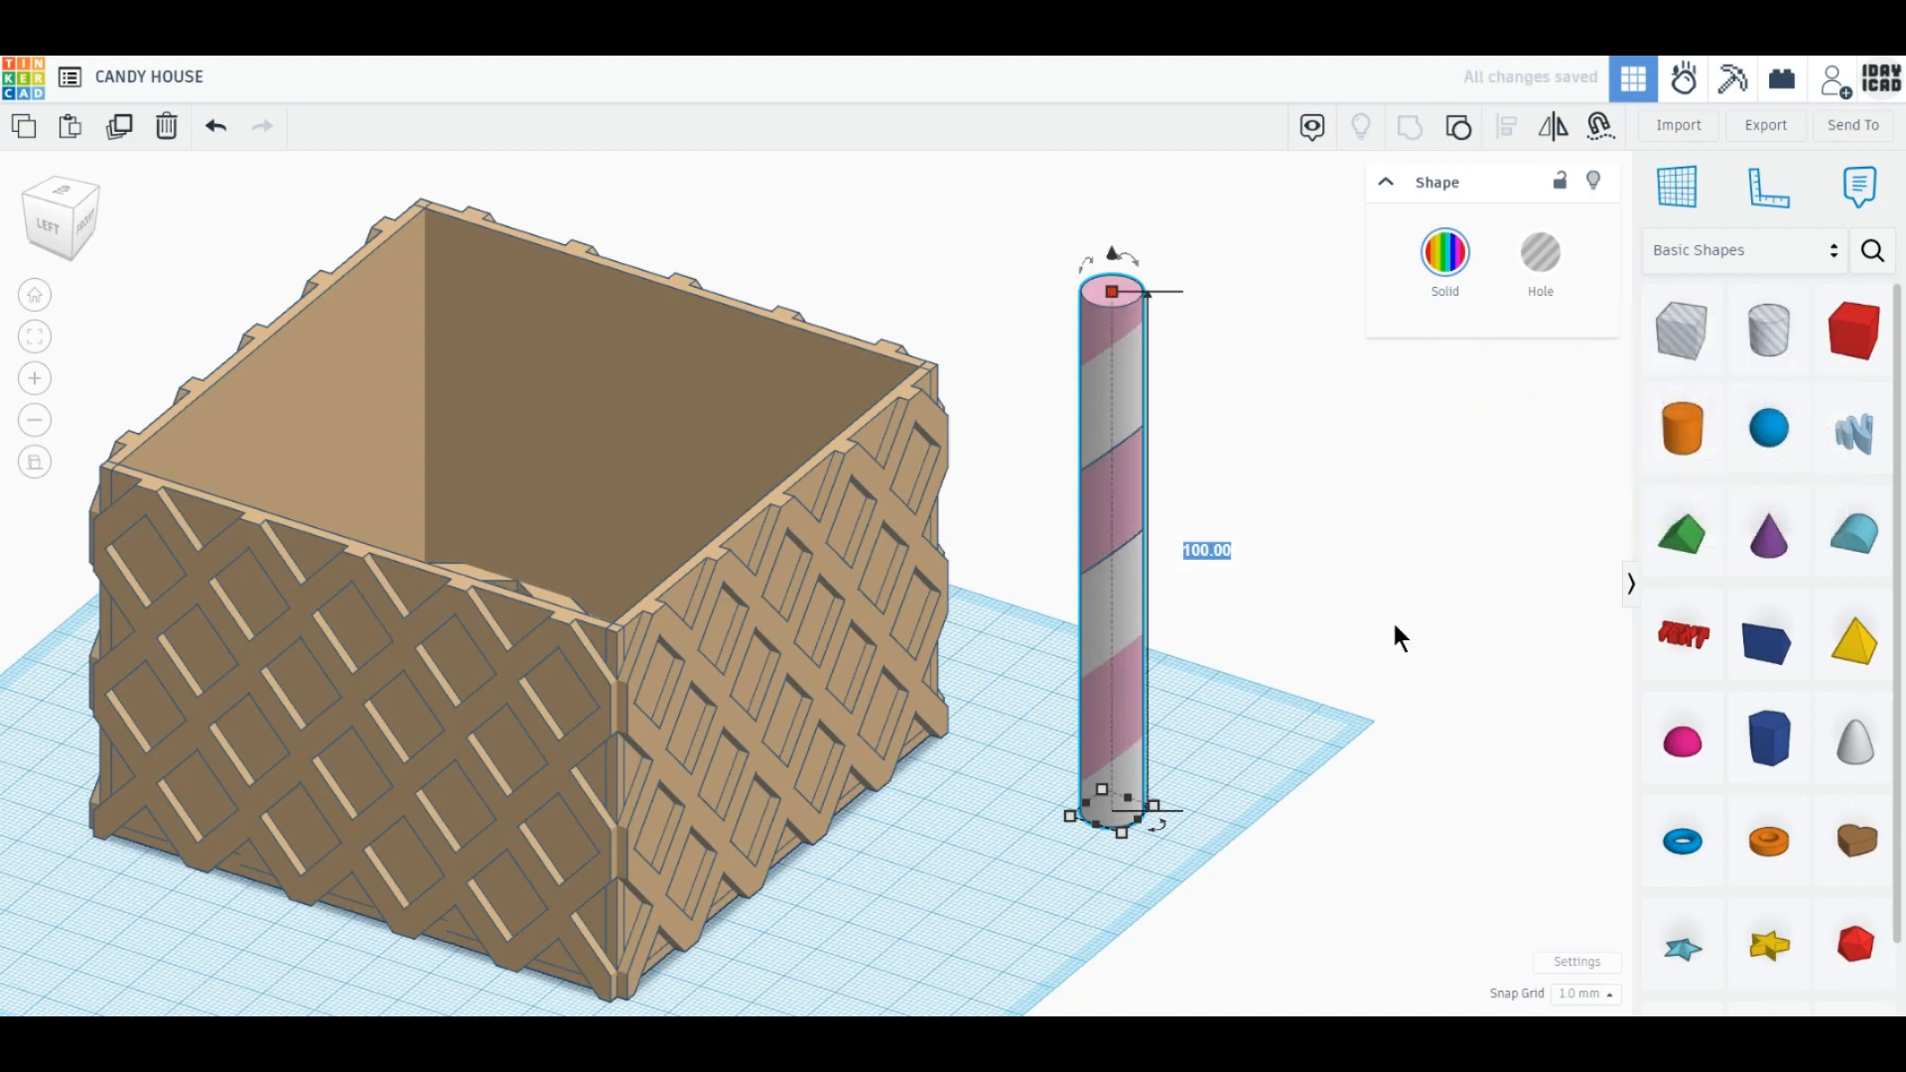
pyautogui.write('70')
pyautogui.press('Return')
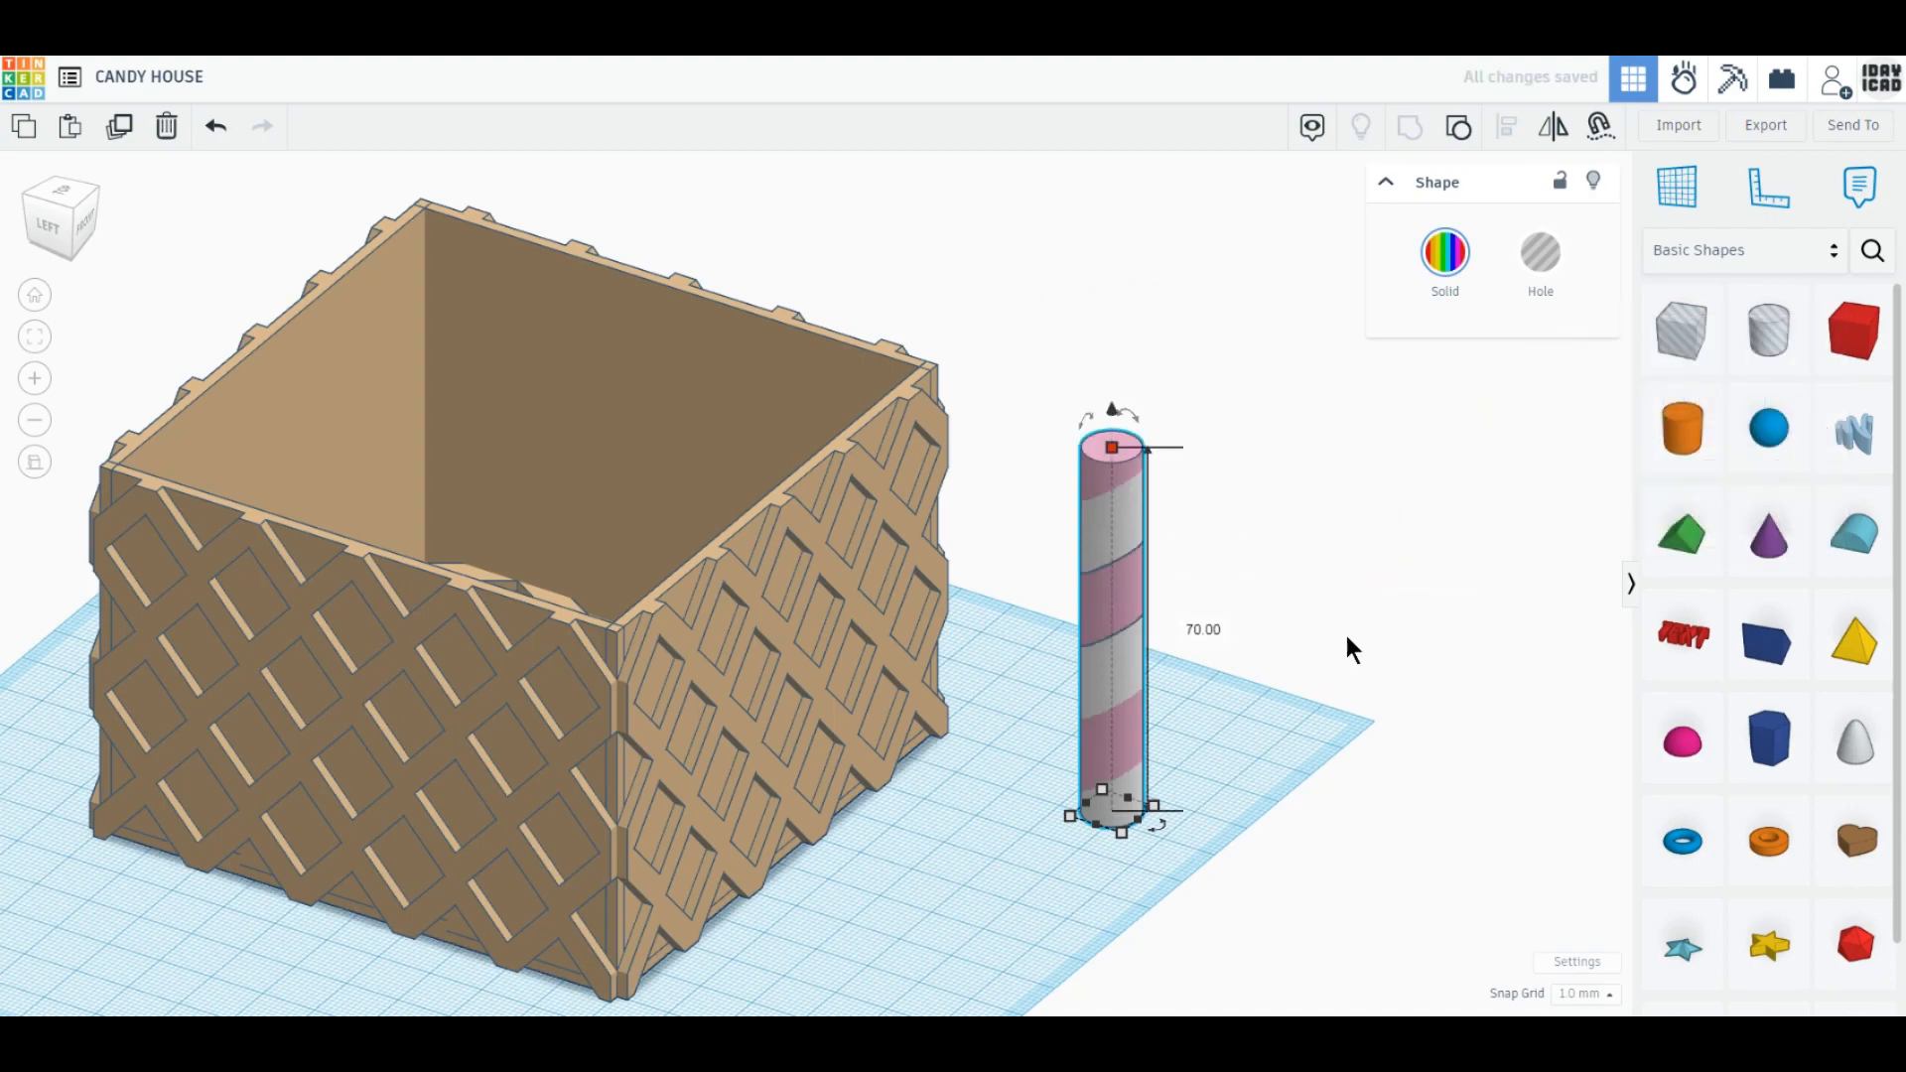
# Move the striped column onto the nearest corner of the house, working from the top view.
pyautogui.click(59, 195)
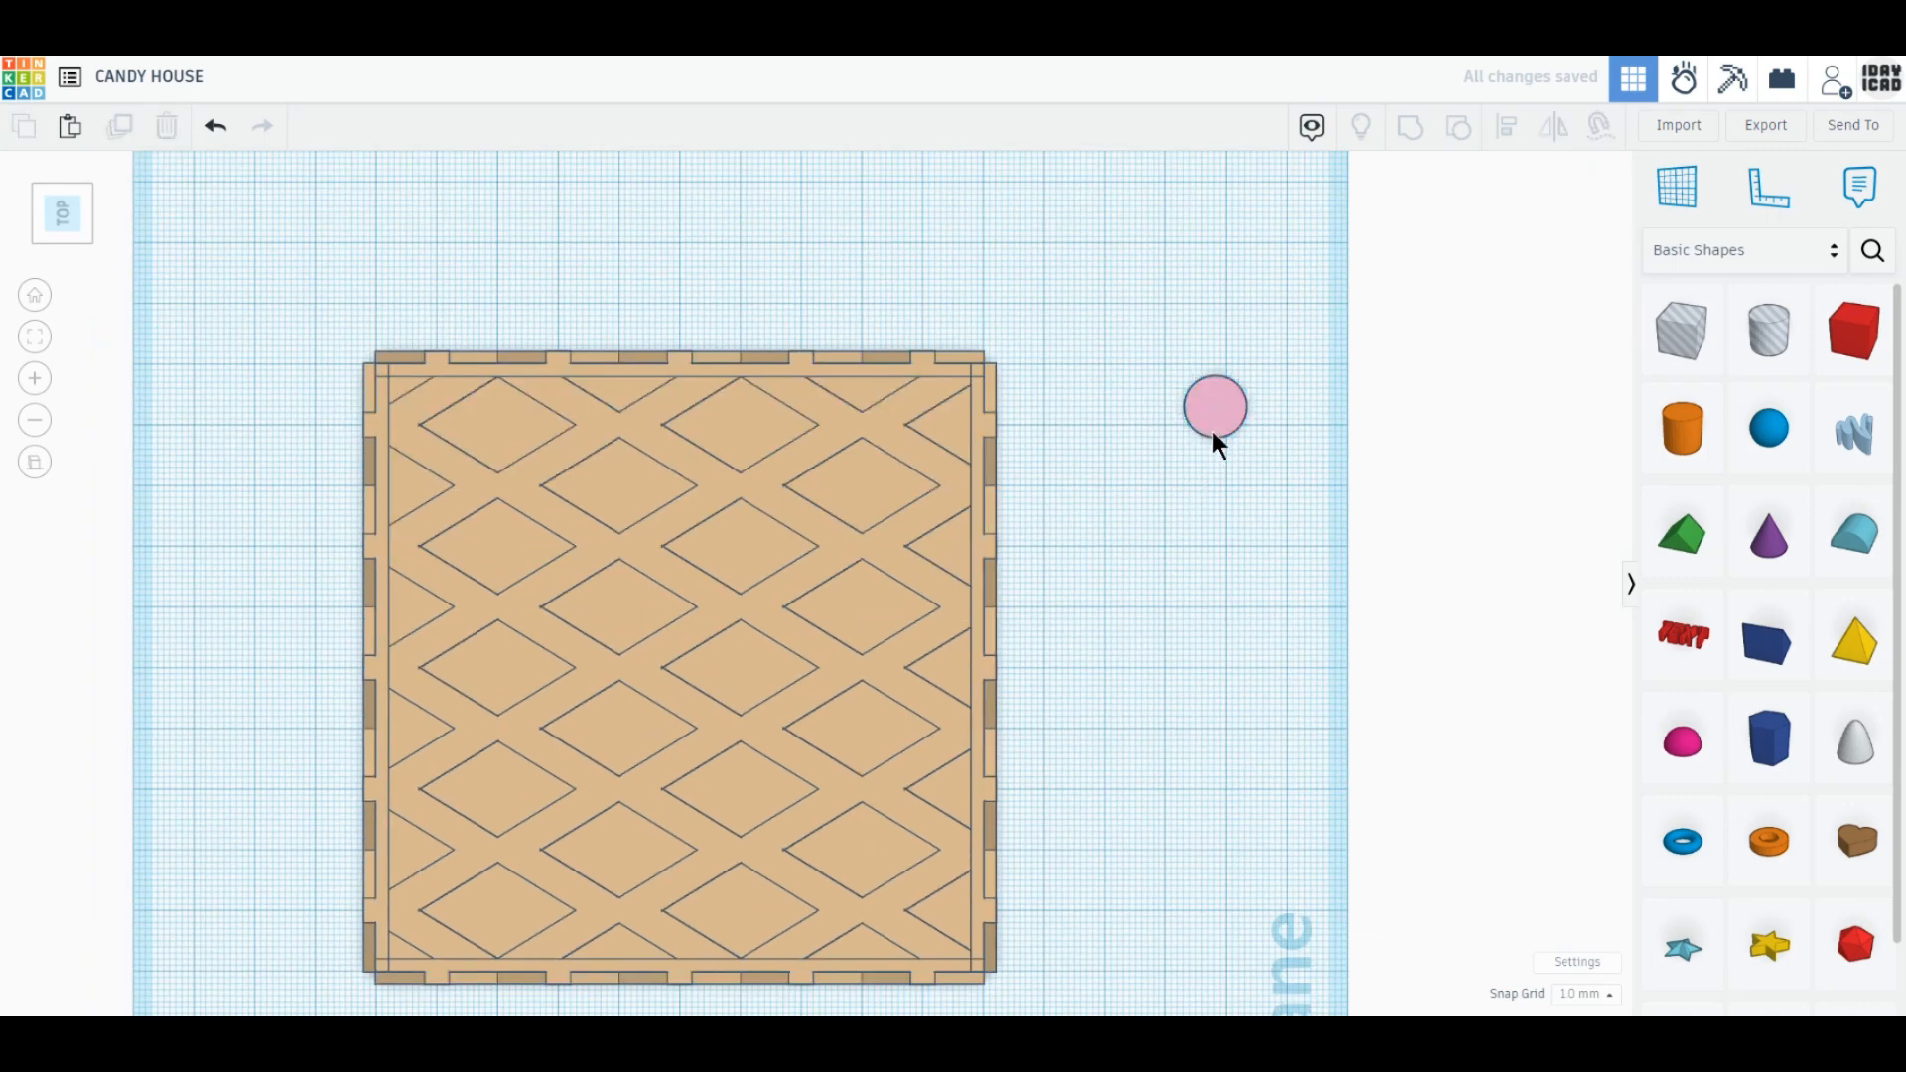
pyautogui.moveTo(1212, 430); pyautogui.dragTo(998, 367)
pyautogui.moveTo(1084, 731); pyautogui.dragTo(1207, 639, button='middle')
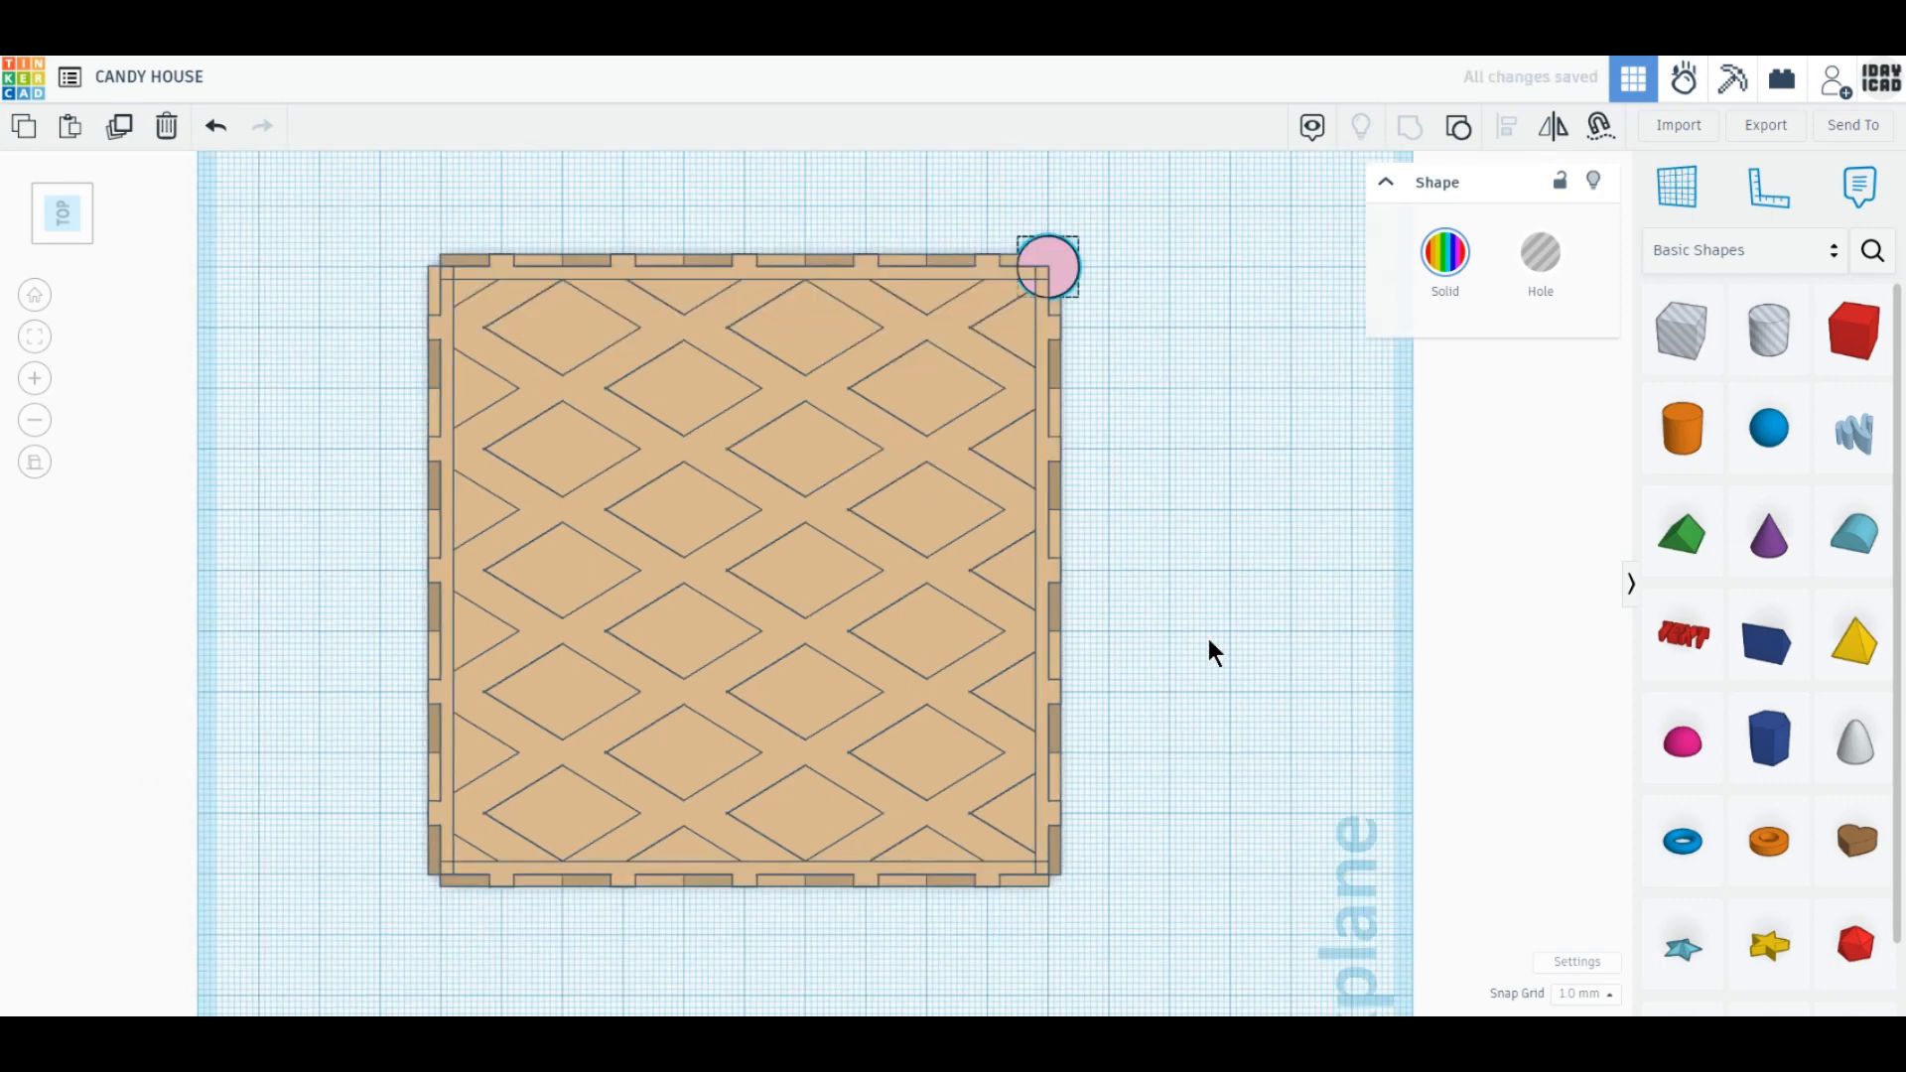
# Duplicate the corner column onto the three remaining house corners, spacing the columns 100 mm apart along the walls.
pyautogui.click(121, 131)
pyautogui.click(221, 238)
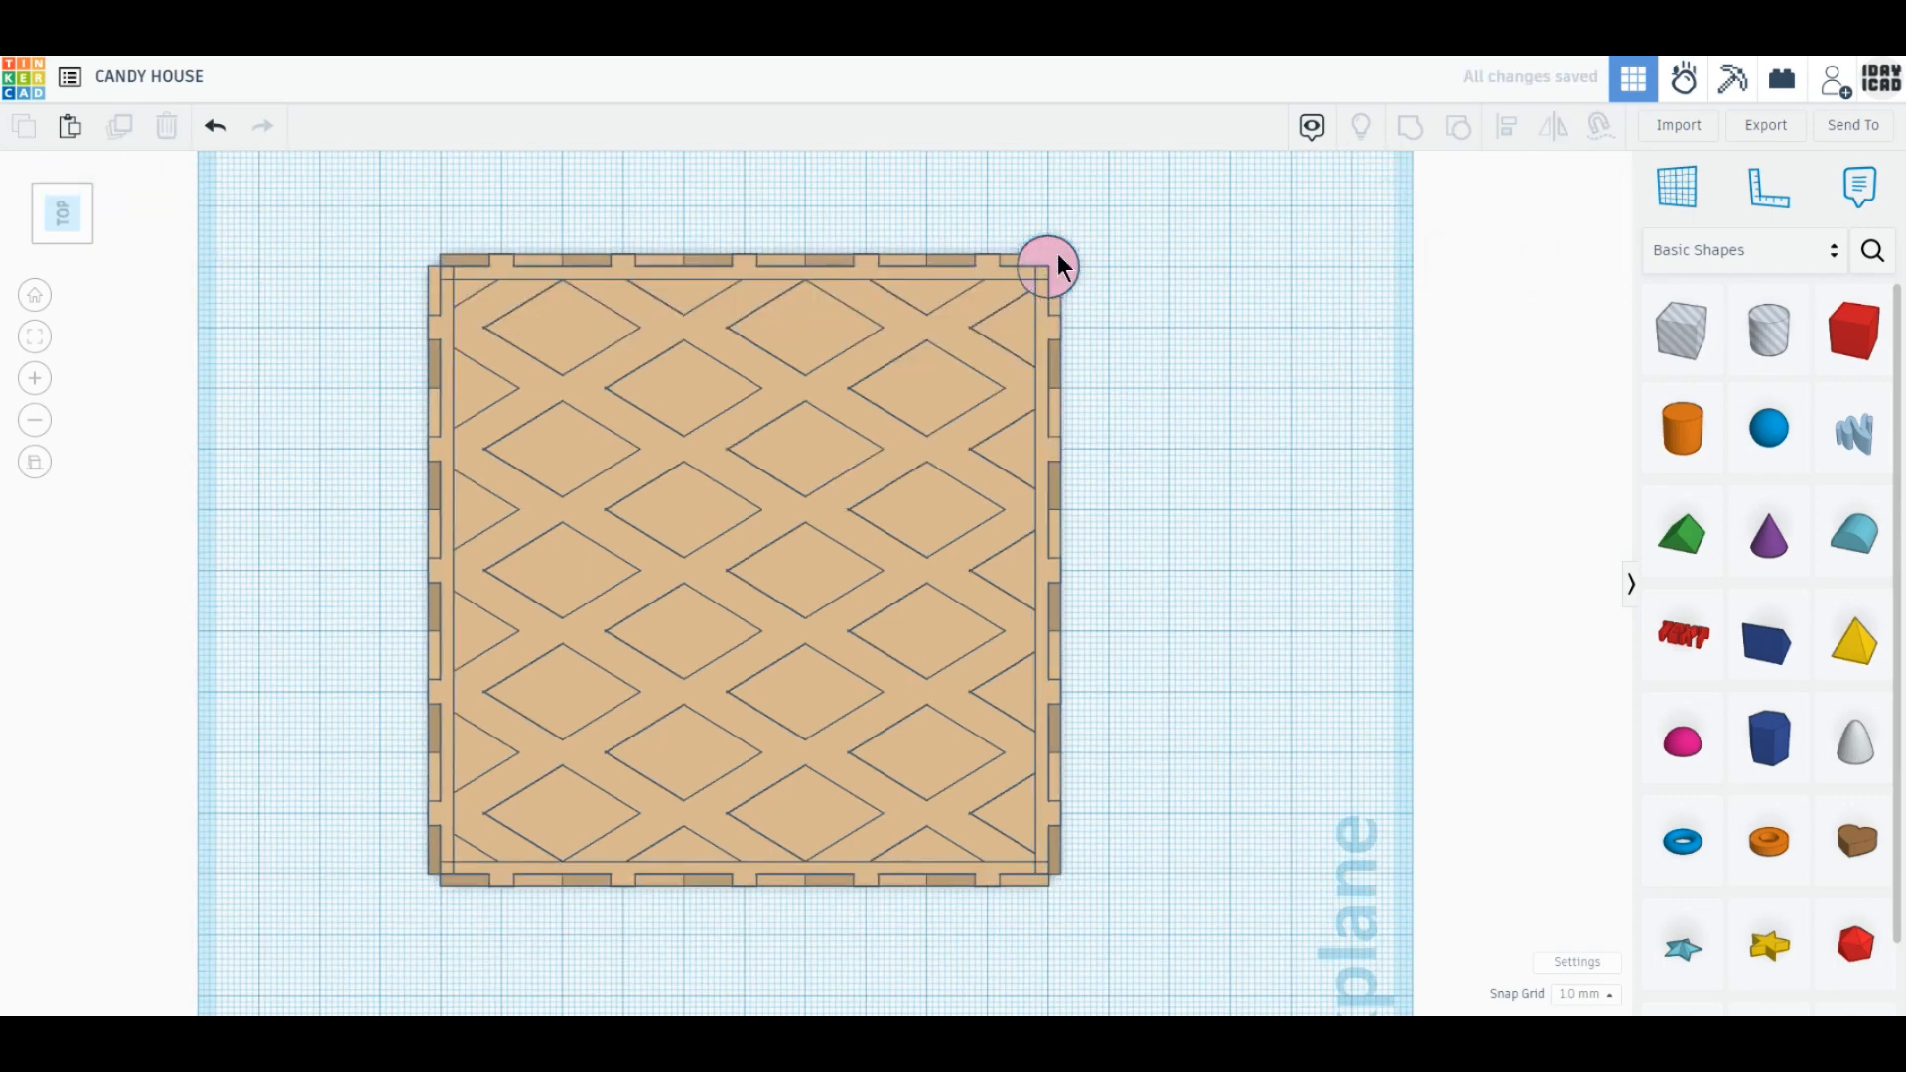
pyautogui.moveTo(1057, 256); pyautogui.dragTo(451, 255)
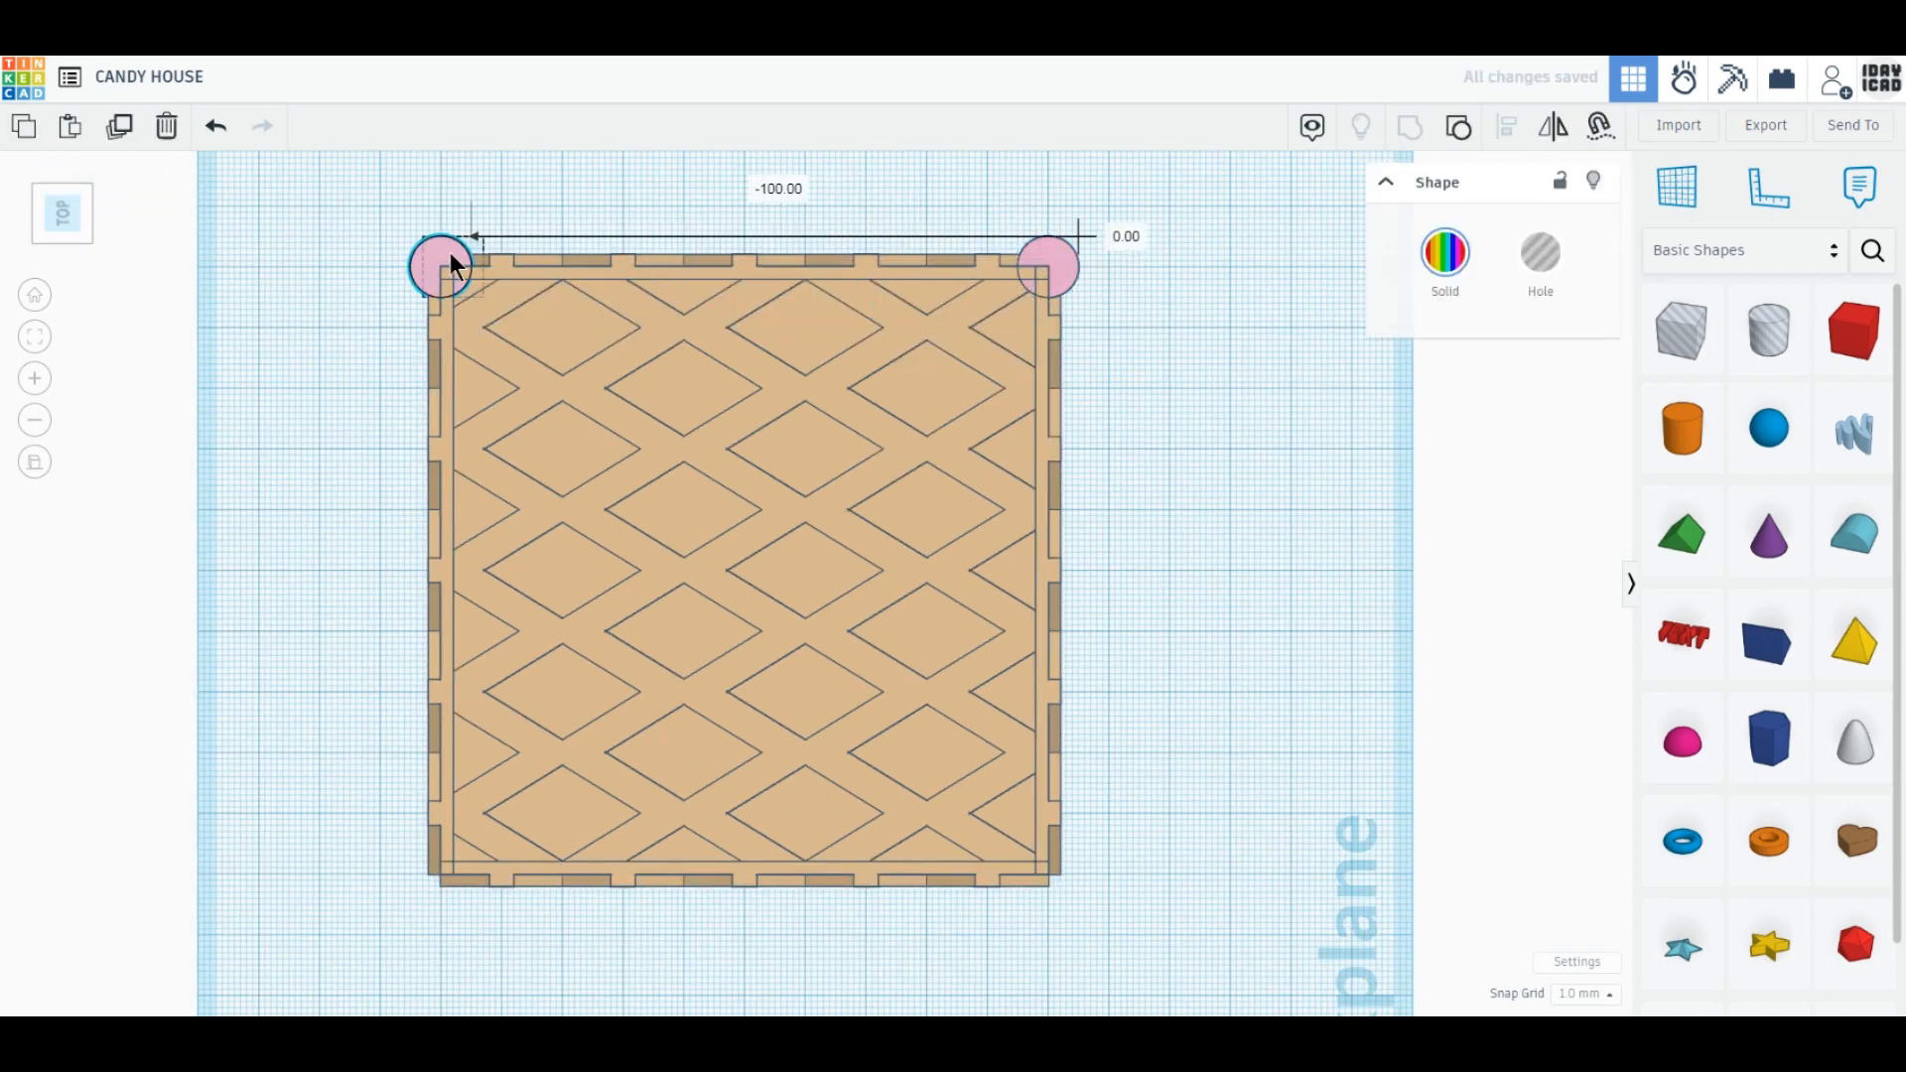
pyautogui.click(1060, 263)
pyautogui.click(121, 131)
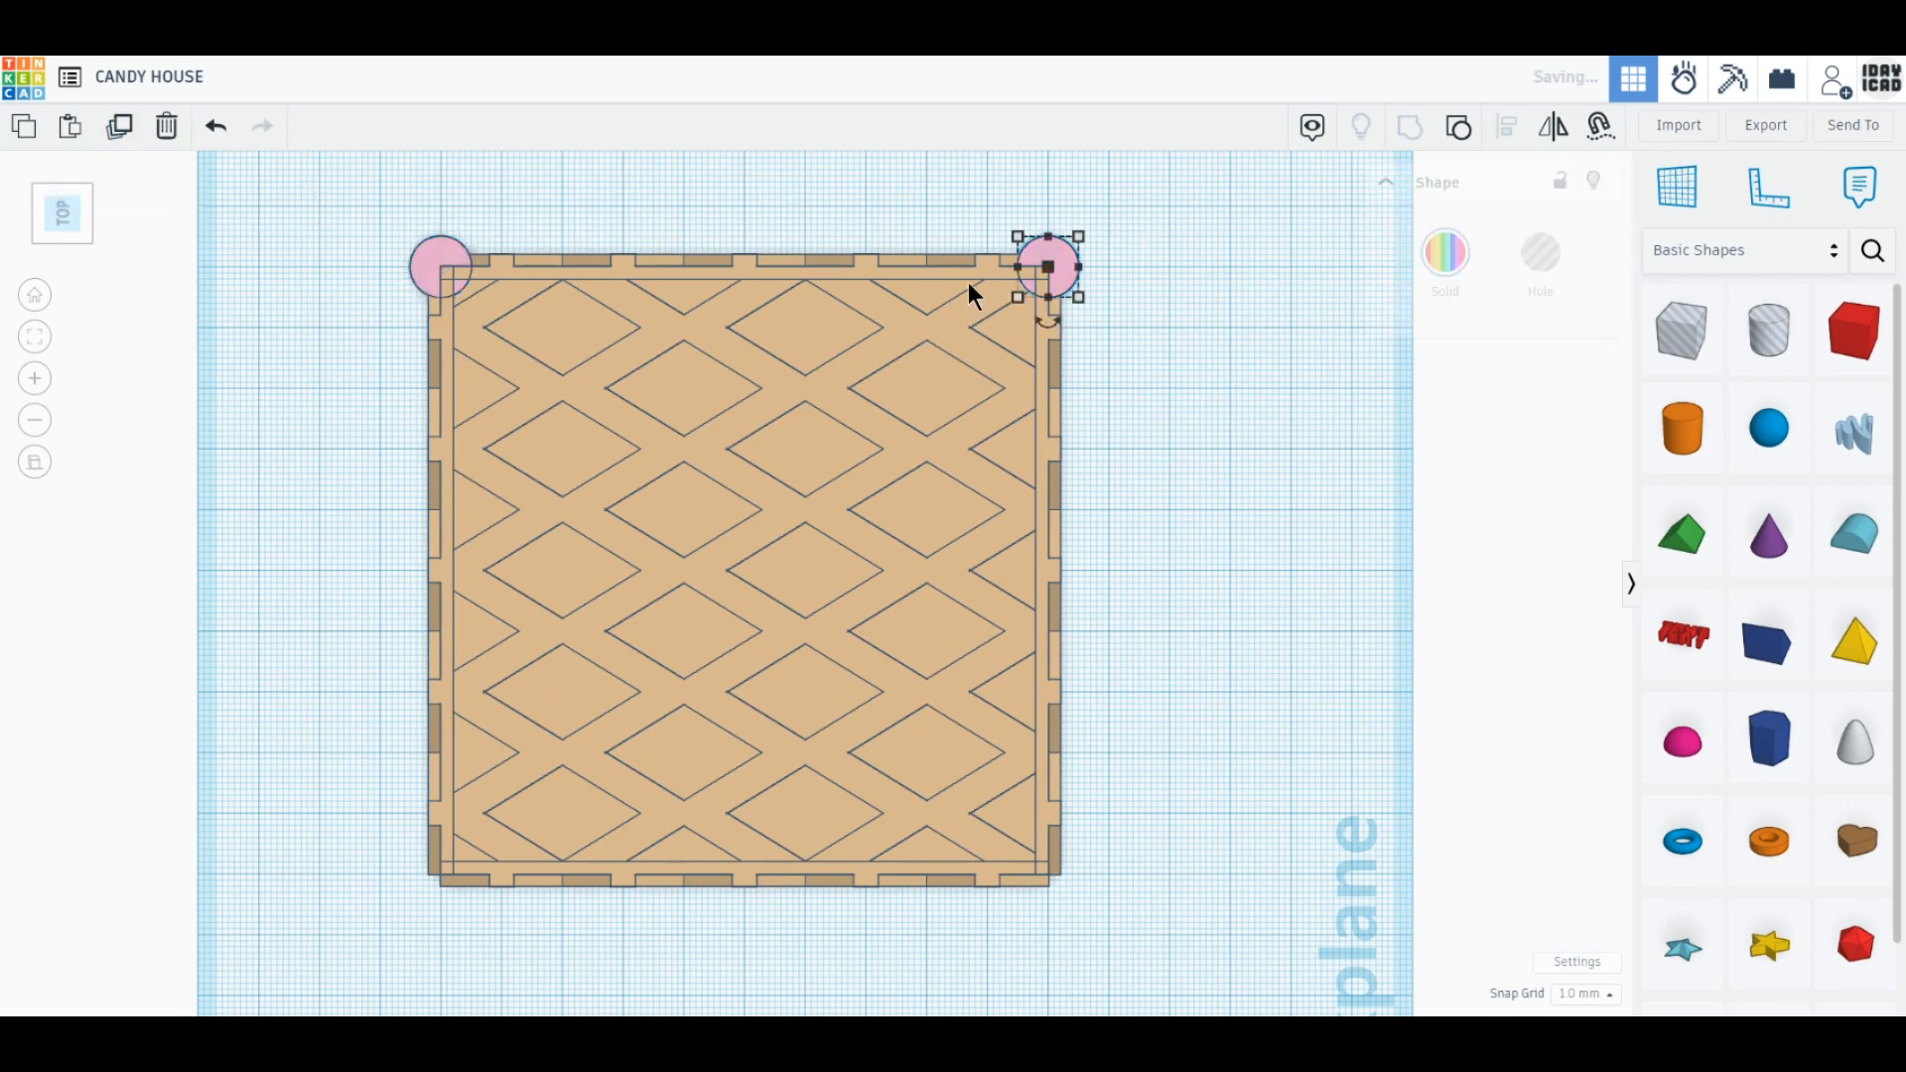
pyautogui.moveTo(1058, 253); pyautogui.dragTo(1063, 861)
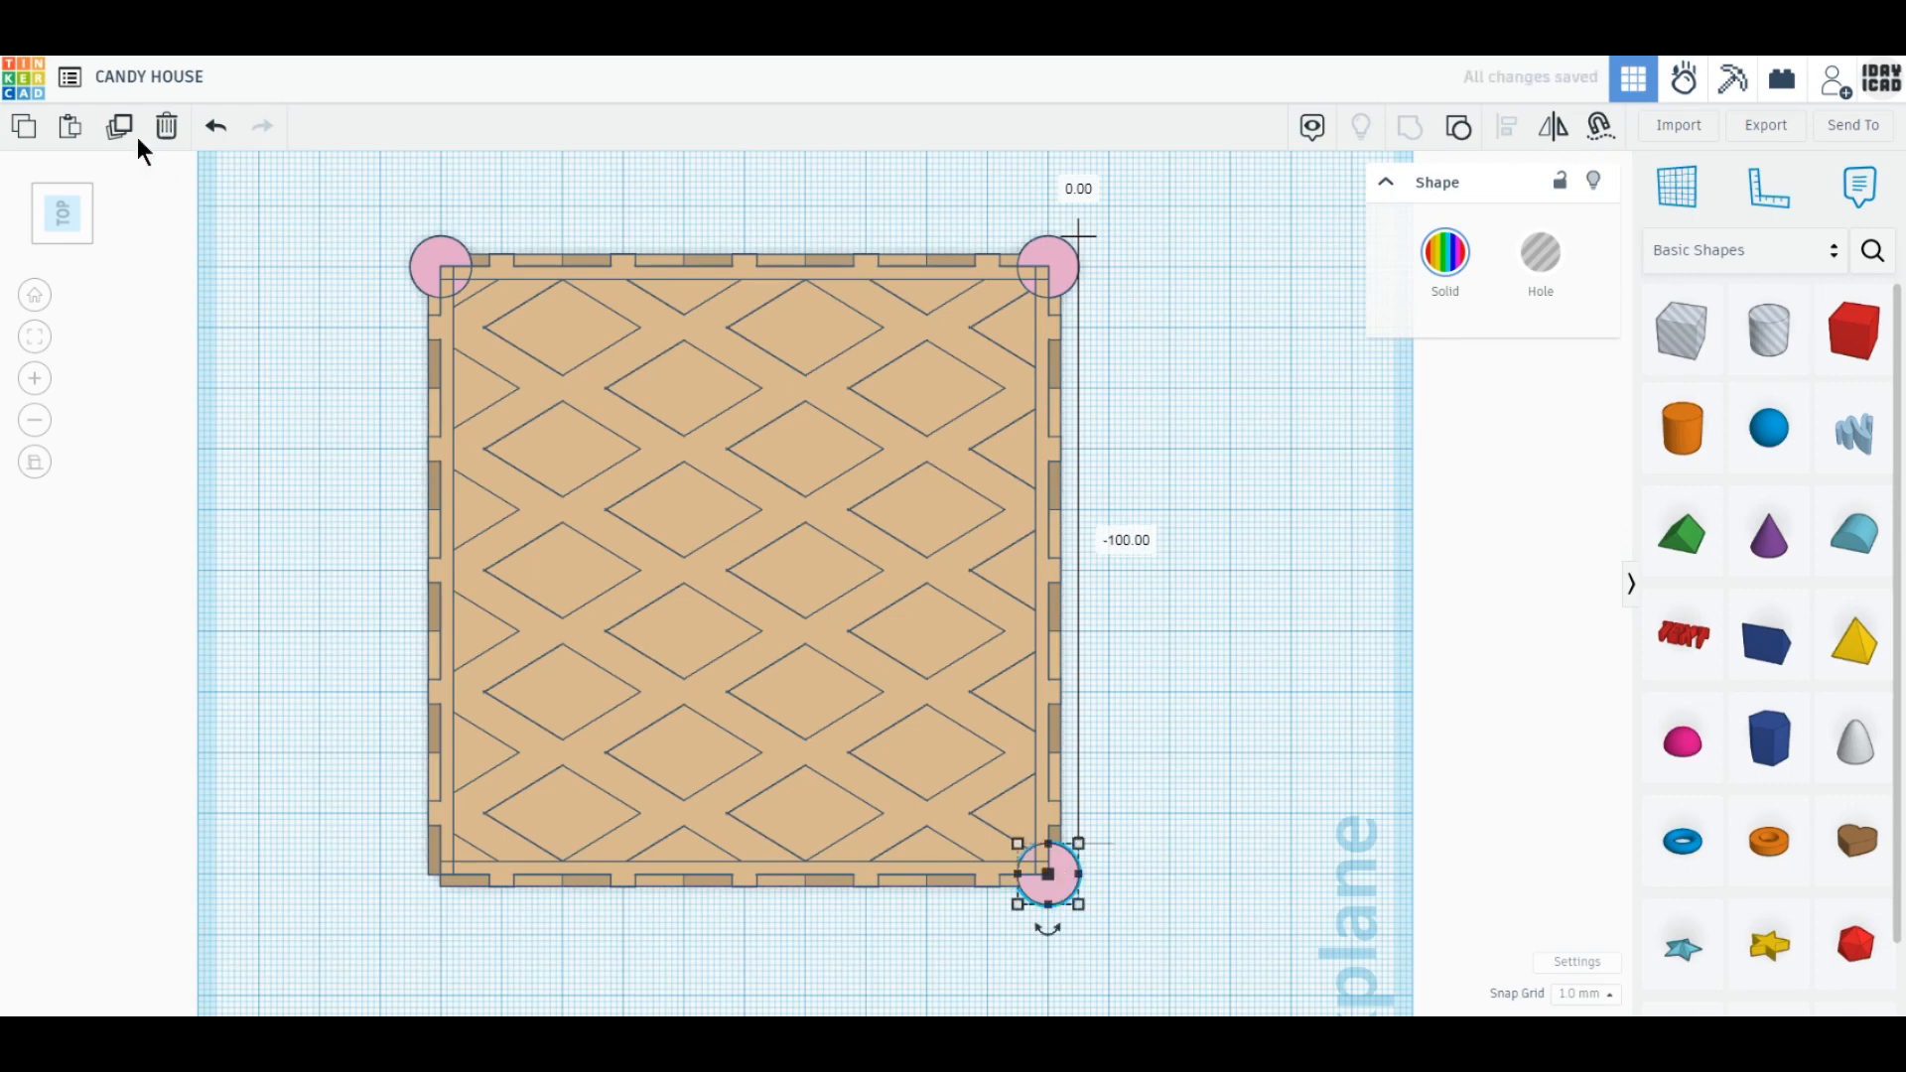
pyautogui.click(1056, 264)
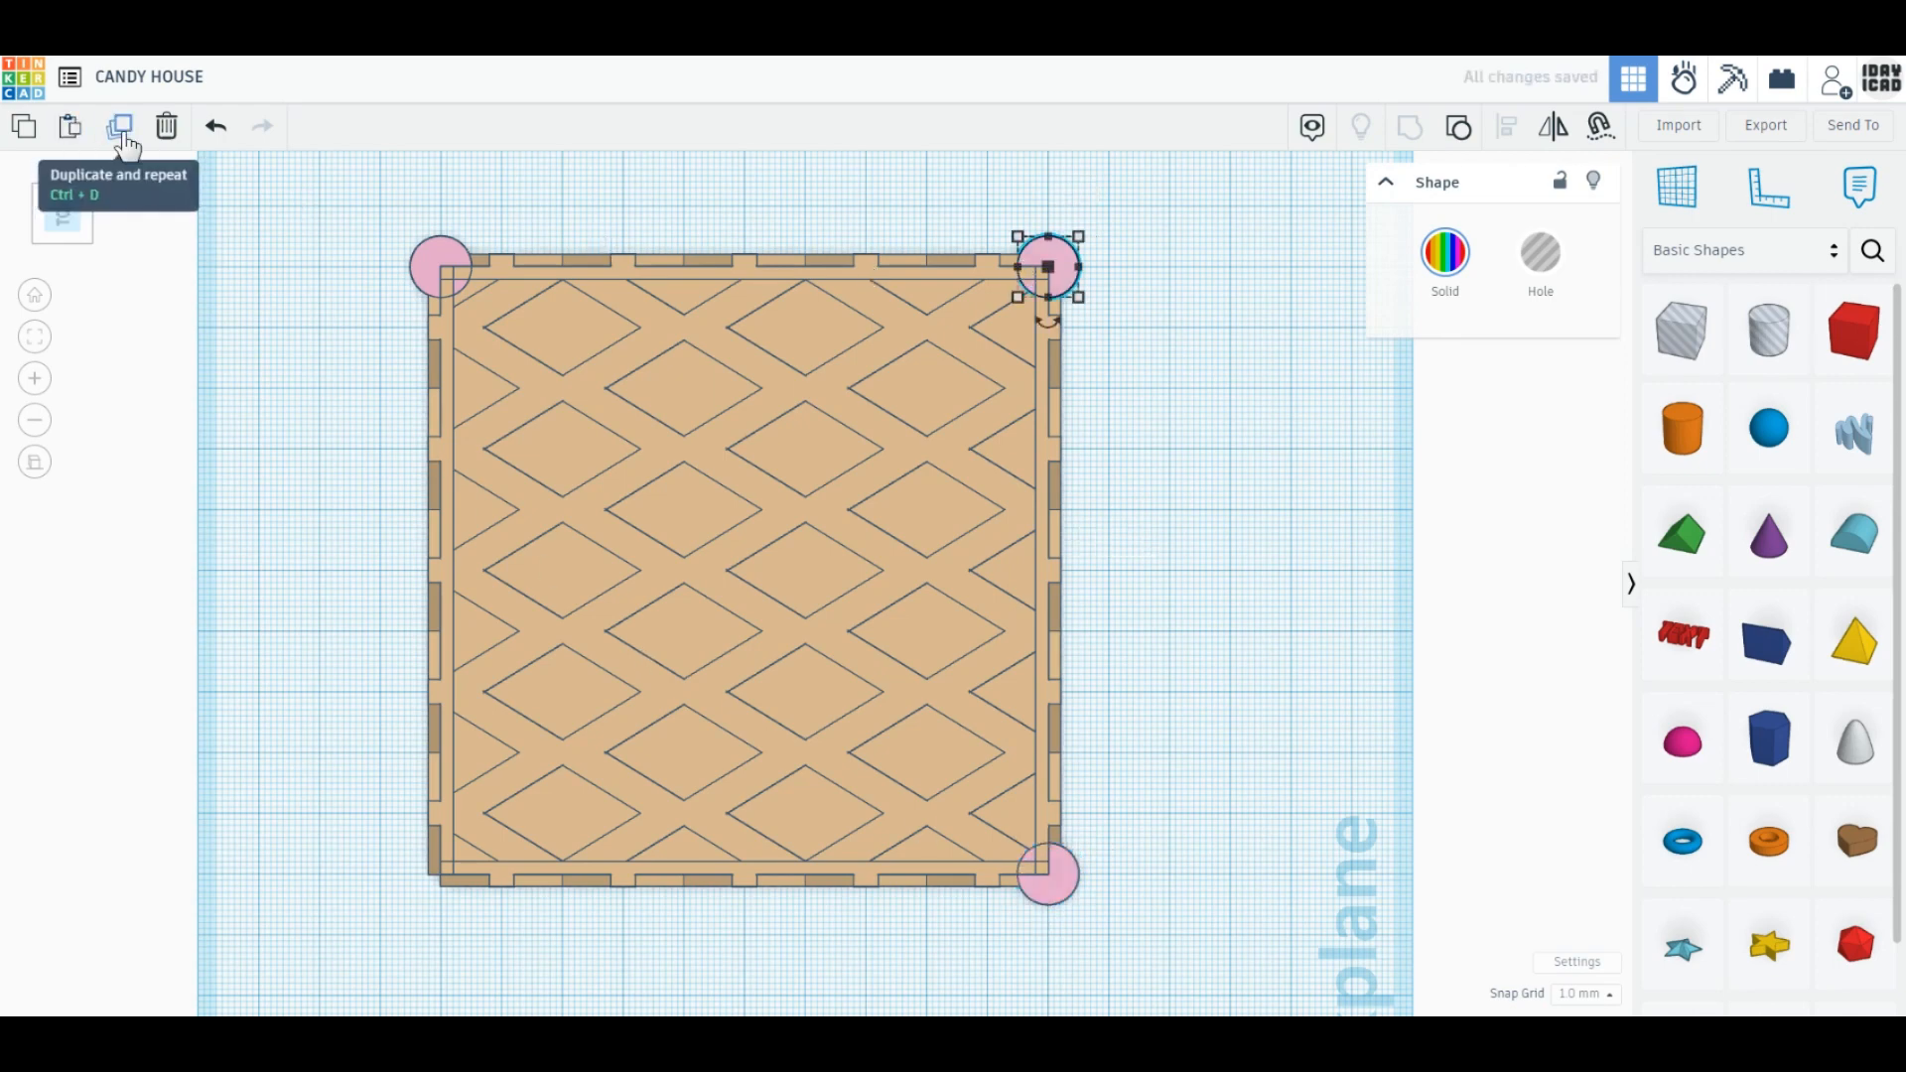
pyautogui.click(123, 137)
pyautogui.moveTo(1060, 272); pyautogui.dragTo(455, 879)
# Duplicate the front-left column, lay the copy horizontally along the front wall's top edge, and set its length to 100 mm.
pyautogui.moveTo(997, 928); pyautogui.dragTo(794, 933, button='right')
pyautogui.click(792, 933)
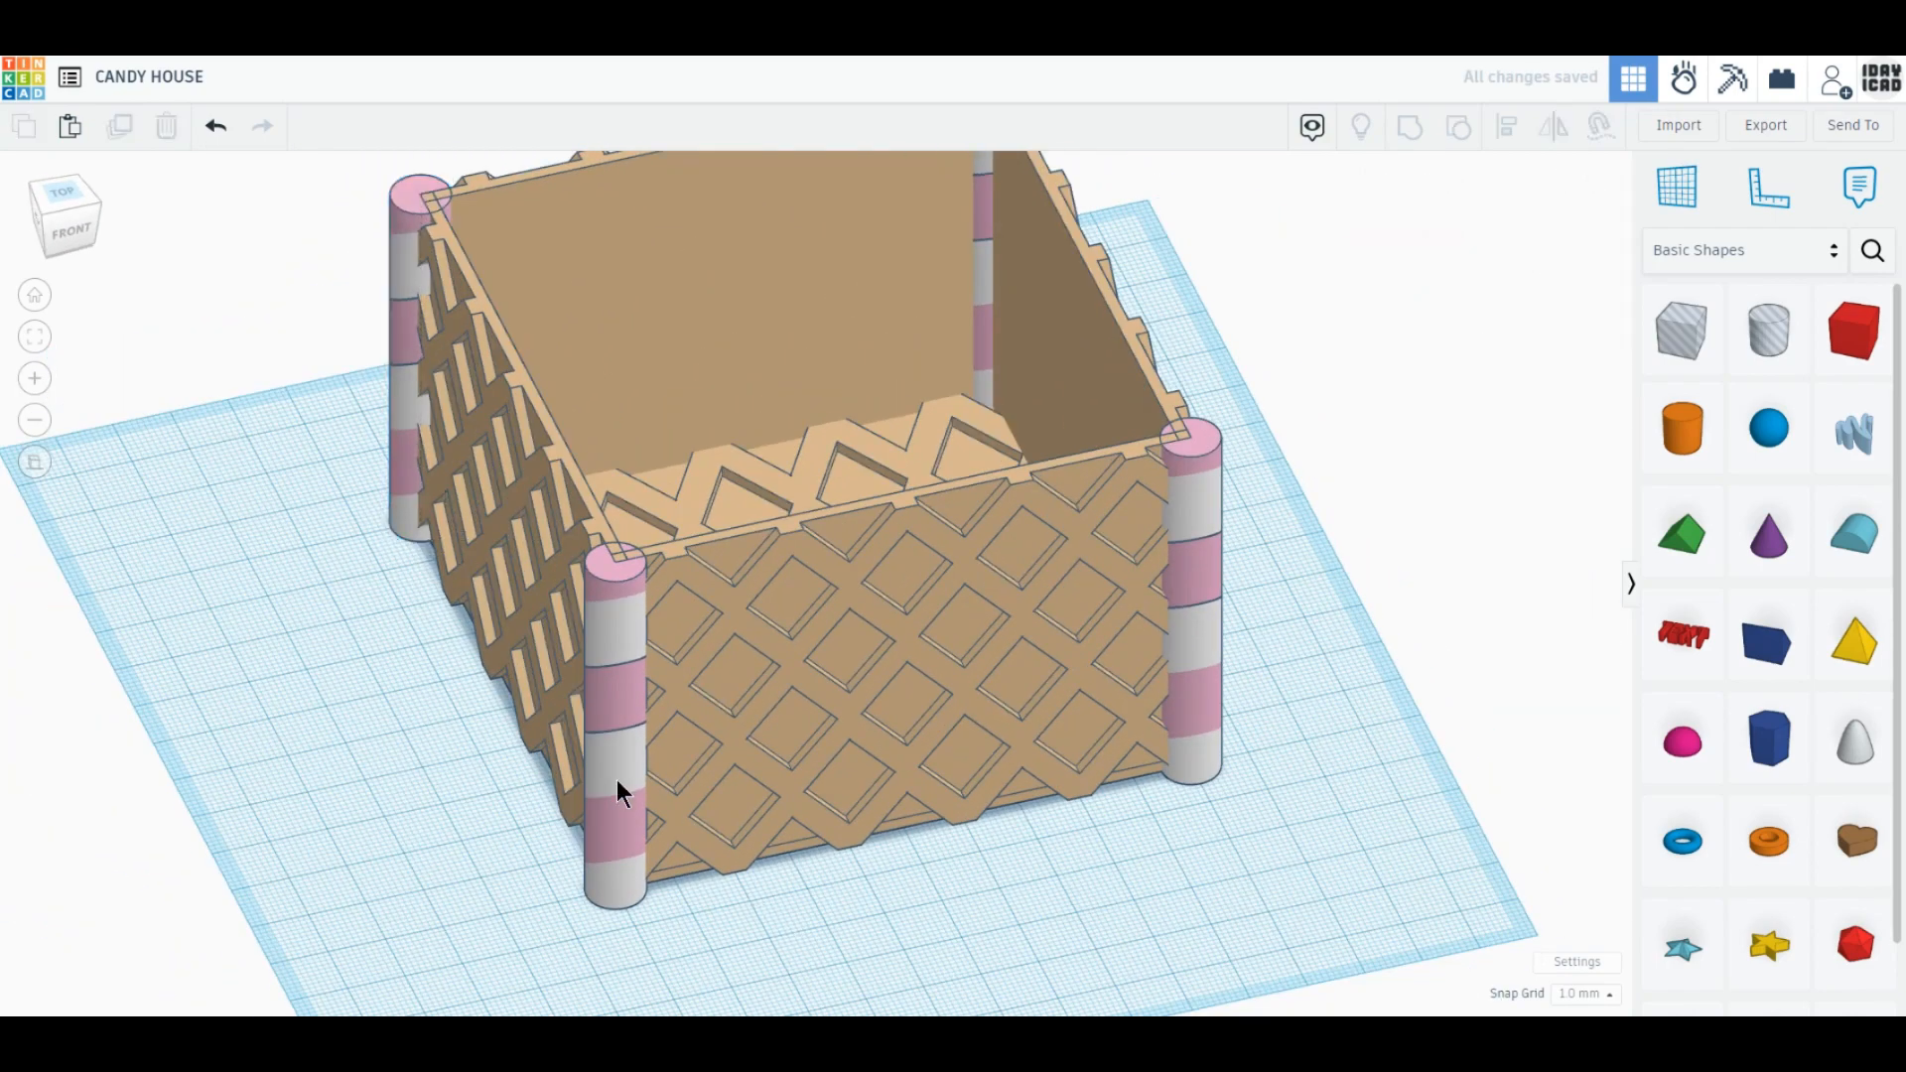
pyautogui.click(616, 778)
pyautogui.click(120, 129)
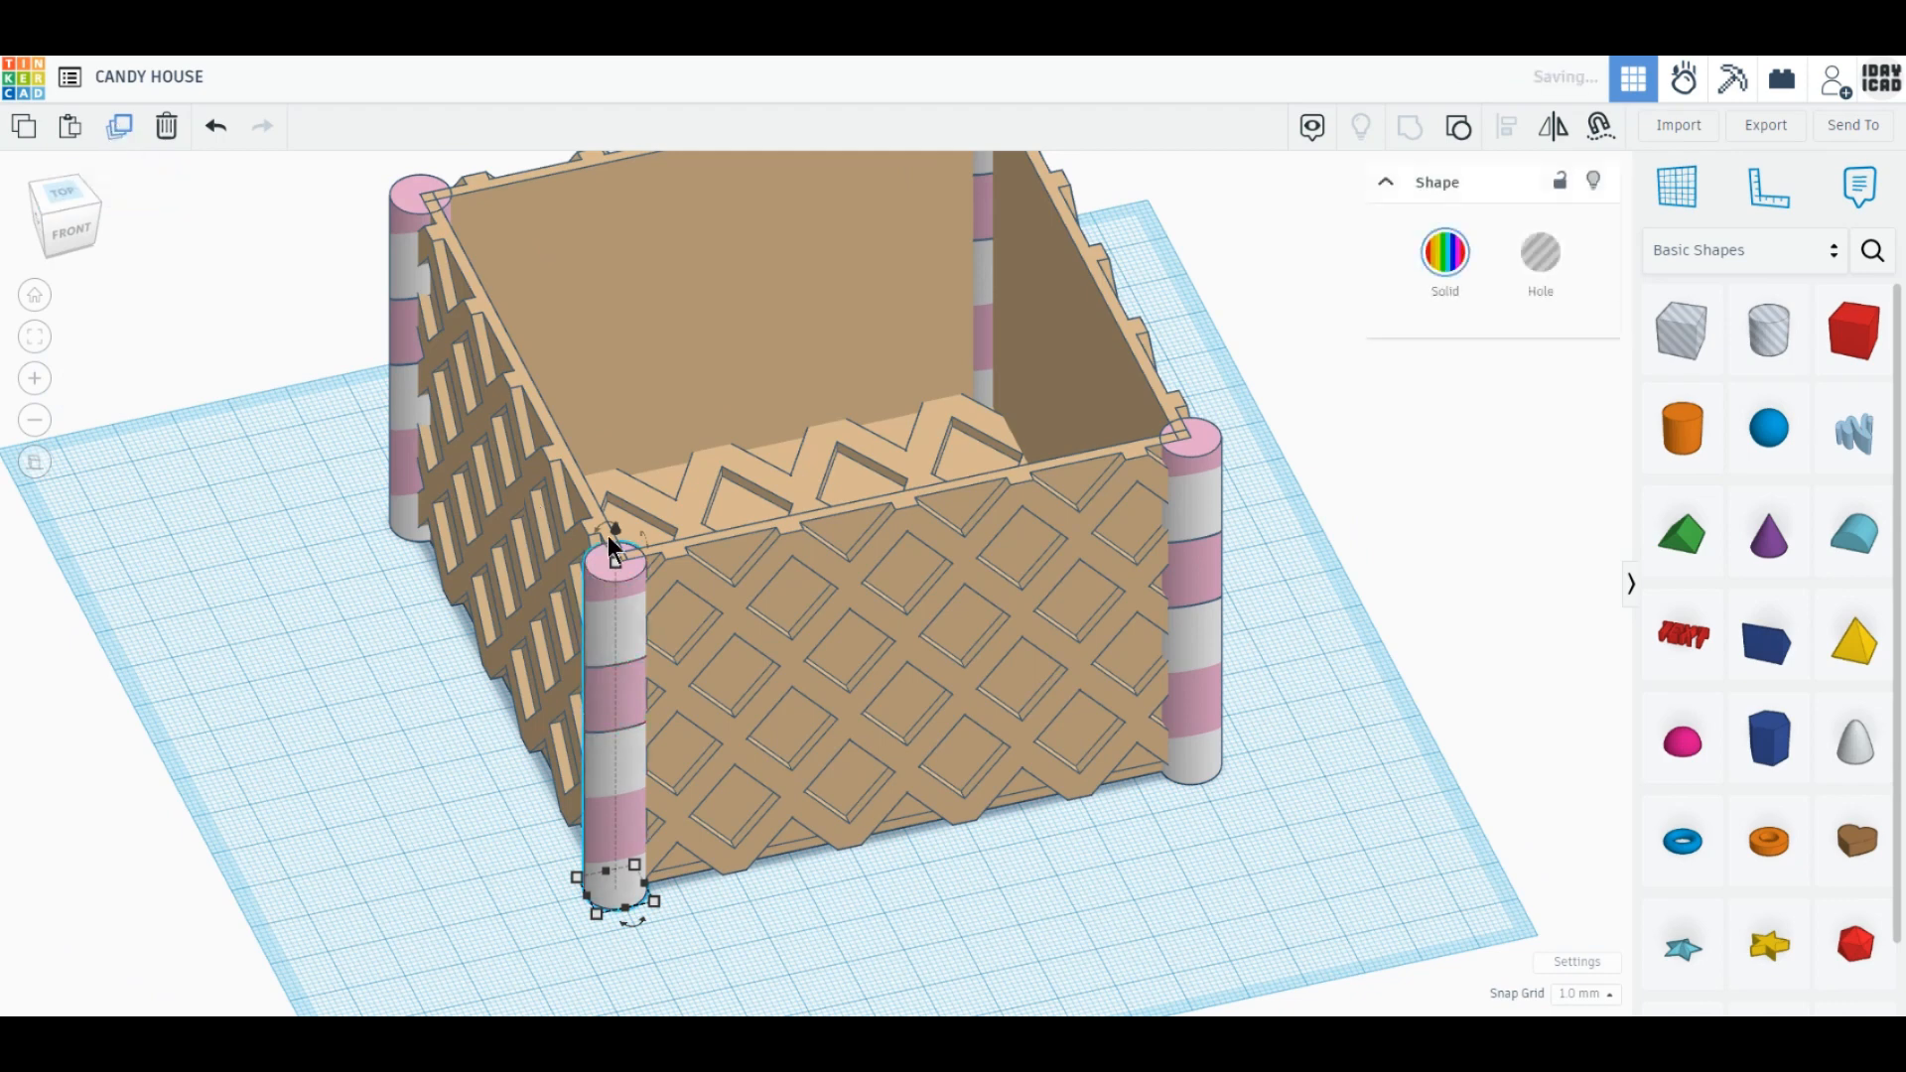
pyautogui.moveTo(615, 529); pyautogui.dragTo(1198, 454)
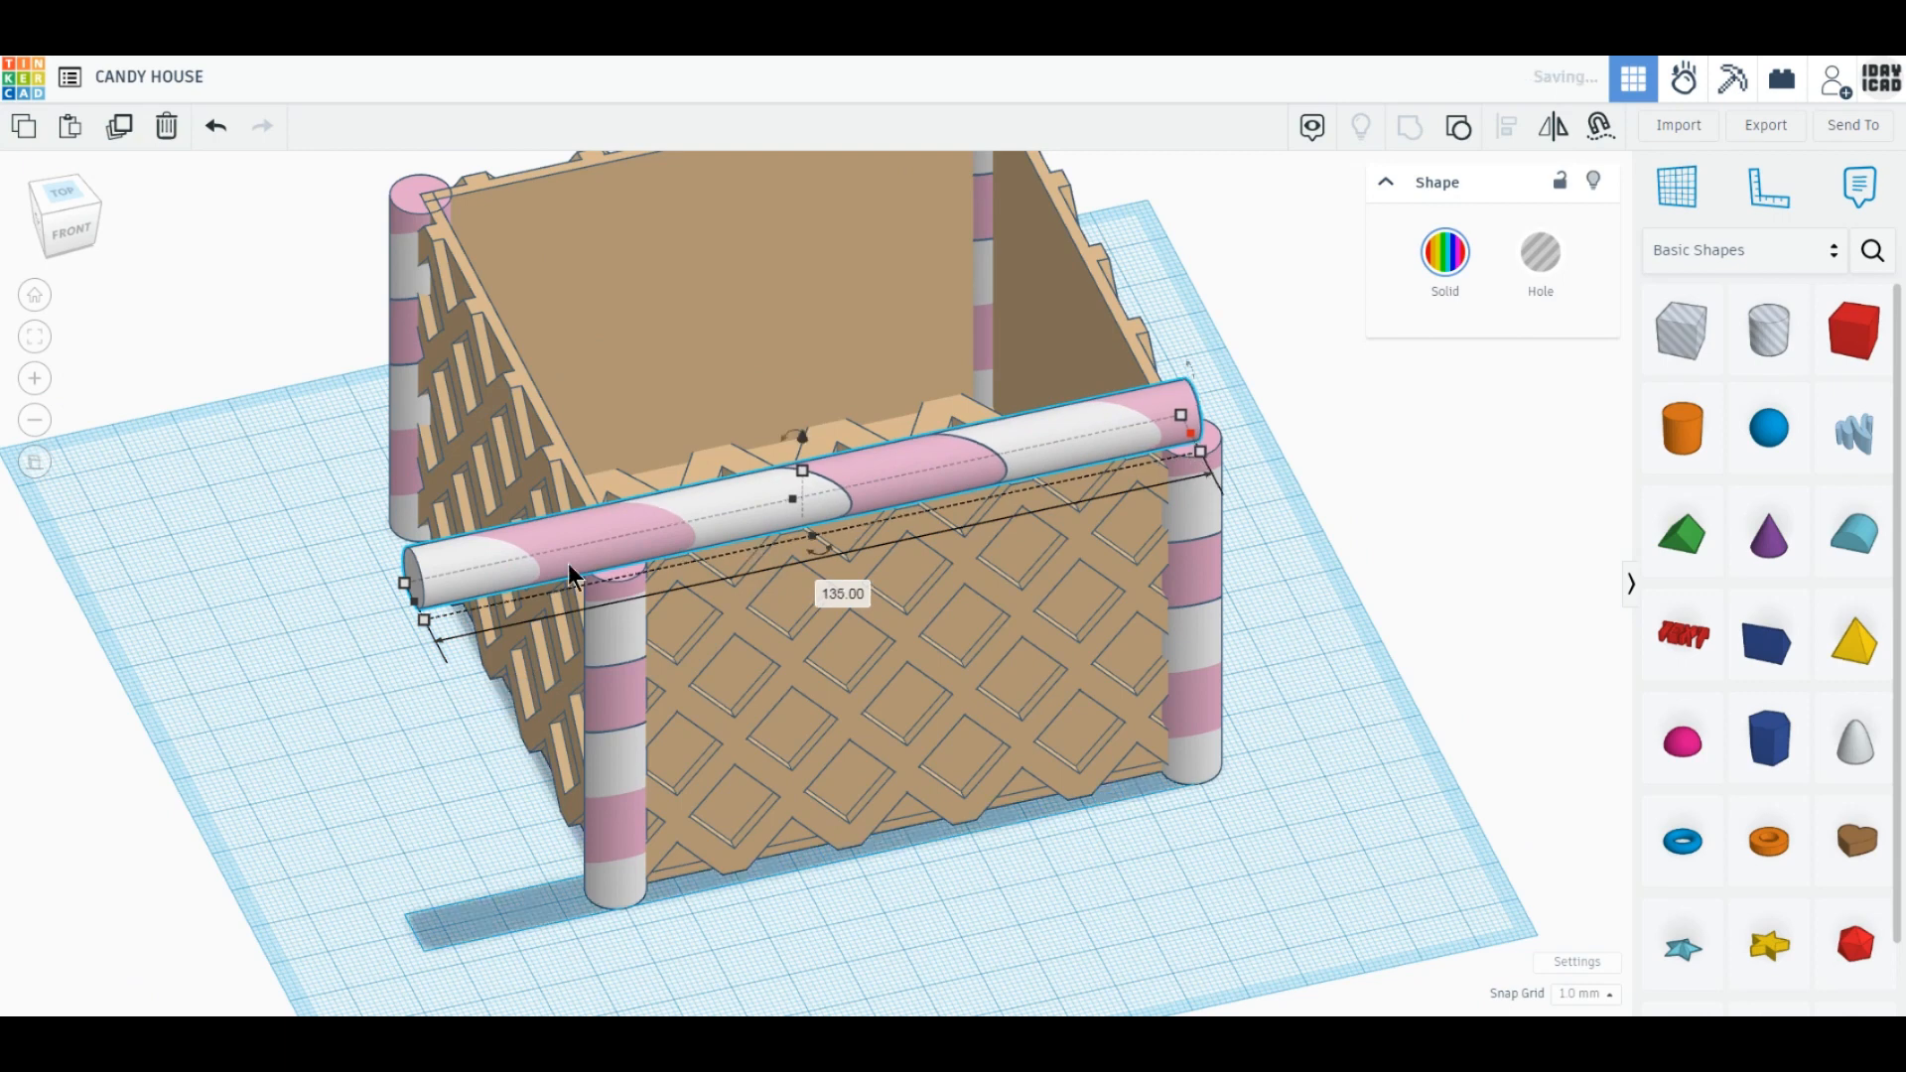
pyautogui.moveTo(422, 615); pyautogui.dragTo(622, 577)
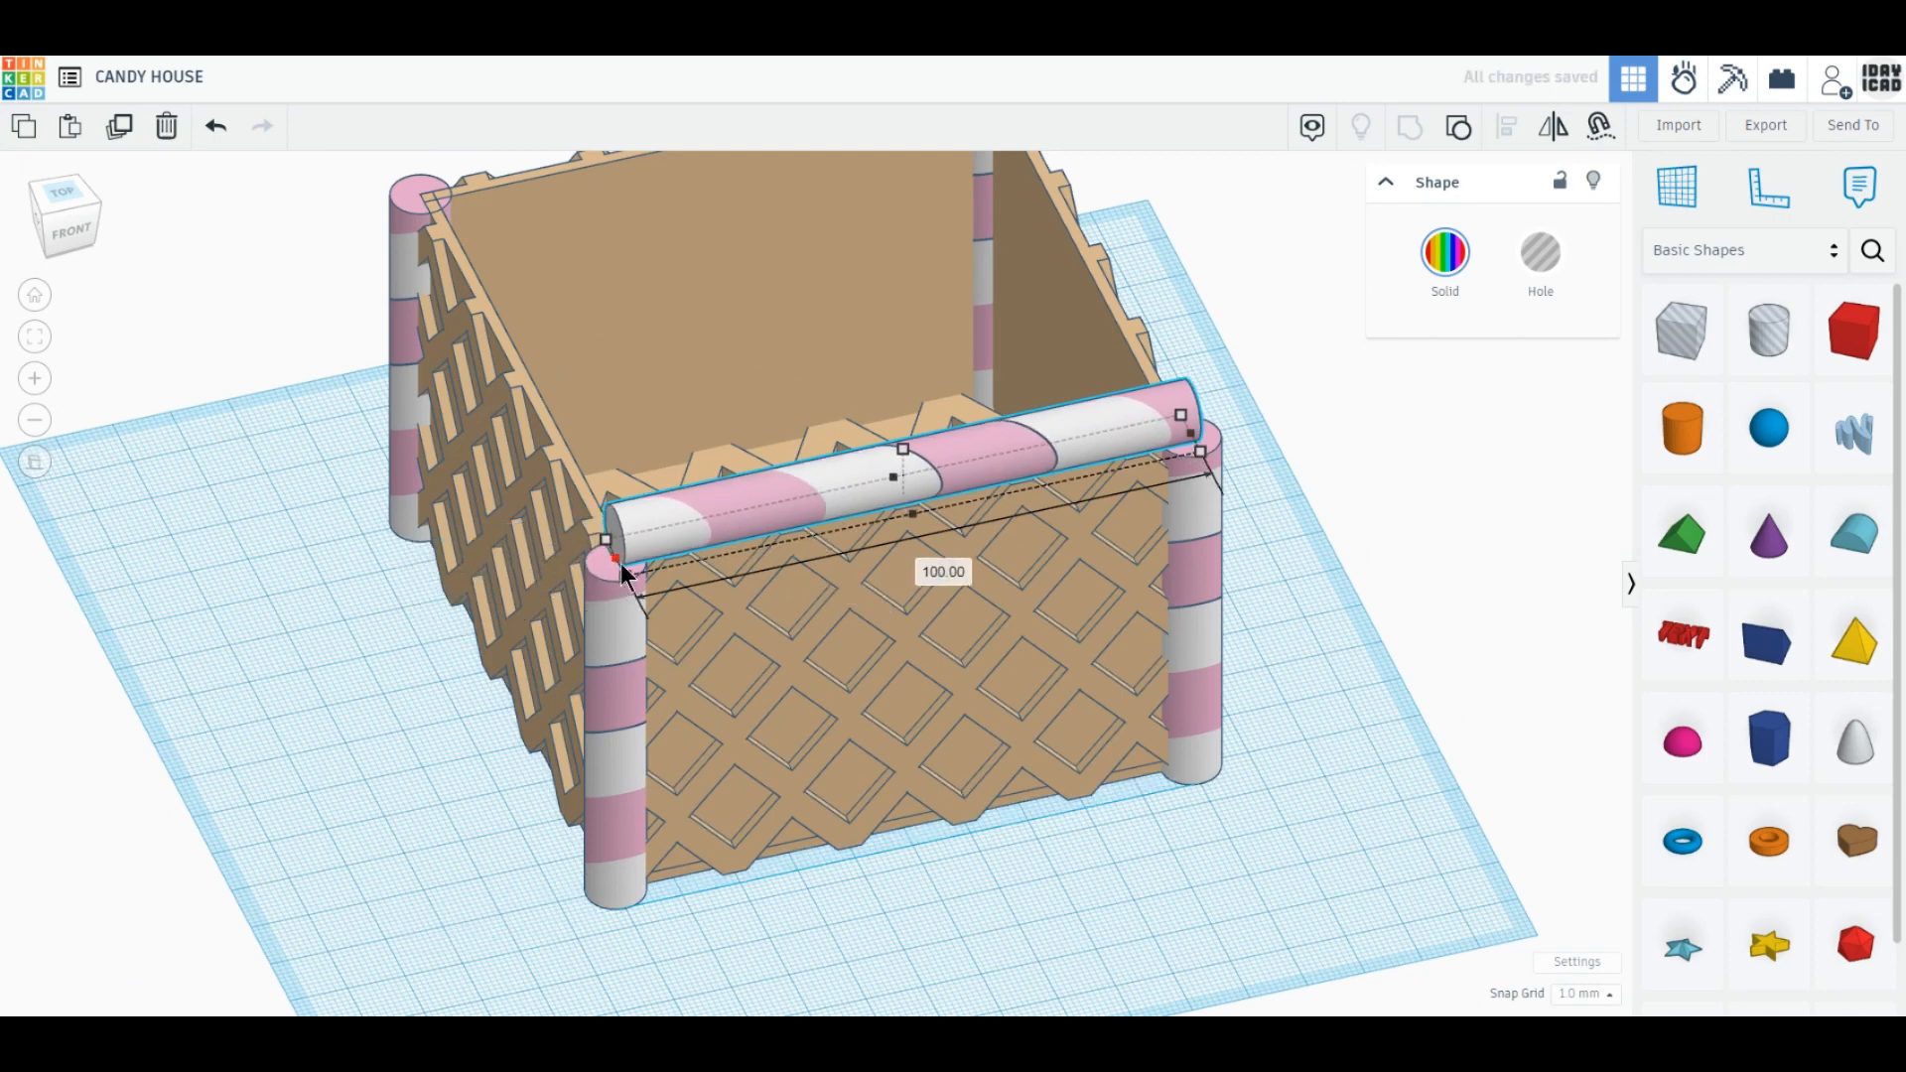
# Lower the horizontal striped beam in the front view so it sinks into the tops of the front columns.
pyautogui.click(78, 229)
pyautogui.moveTo(856, 402); pyautogui.dragTo(850, 584, button='middle')
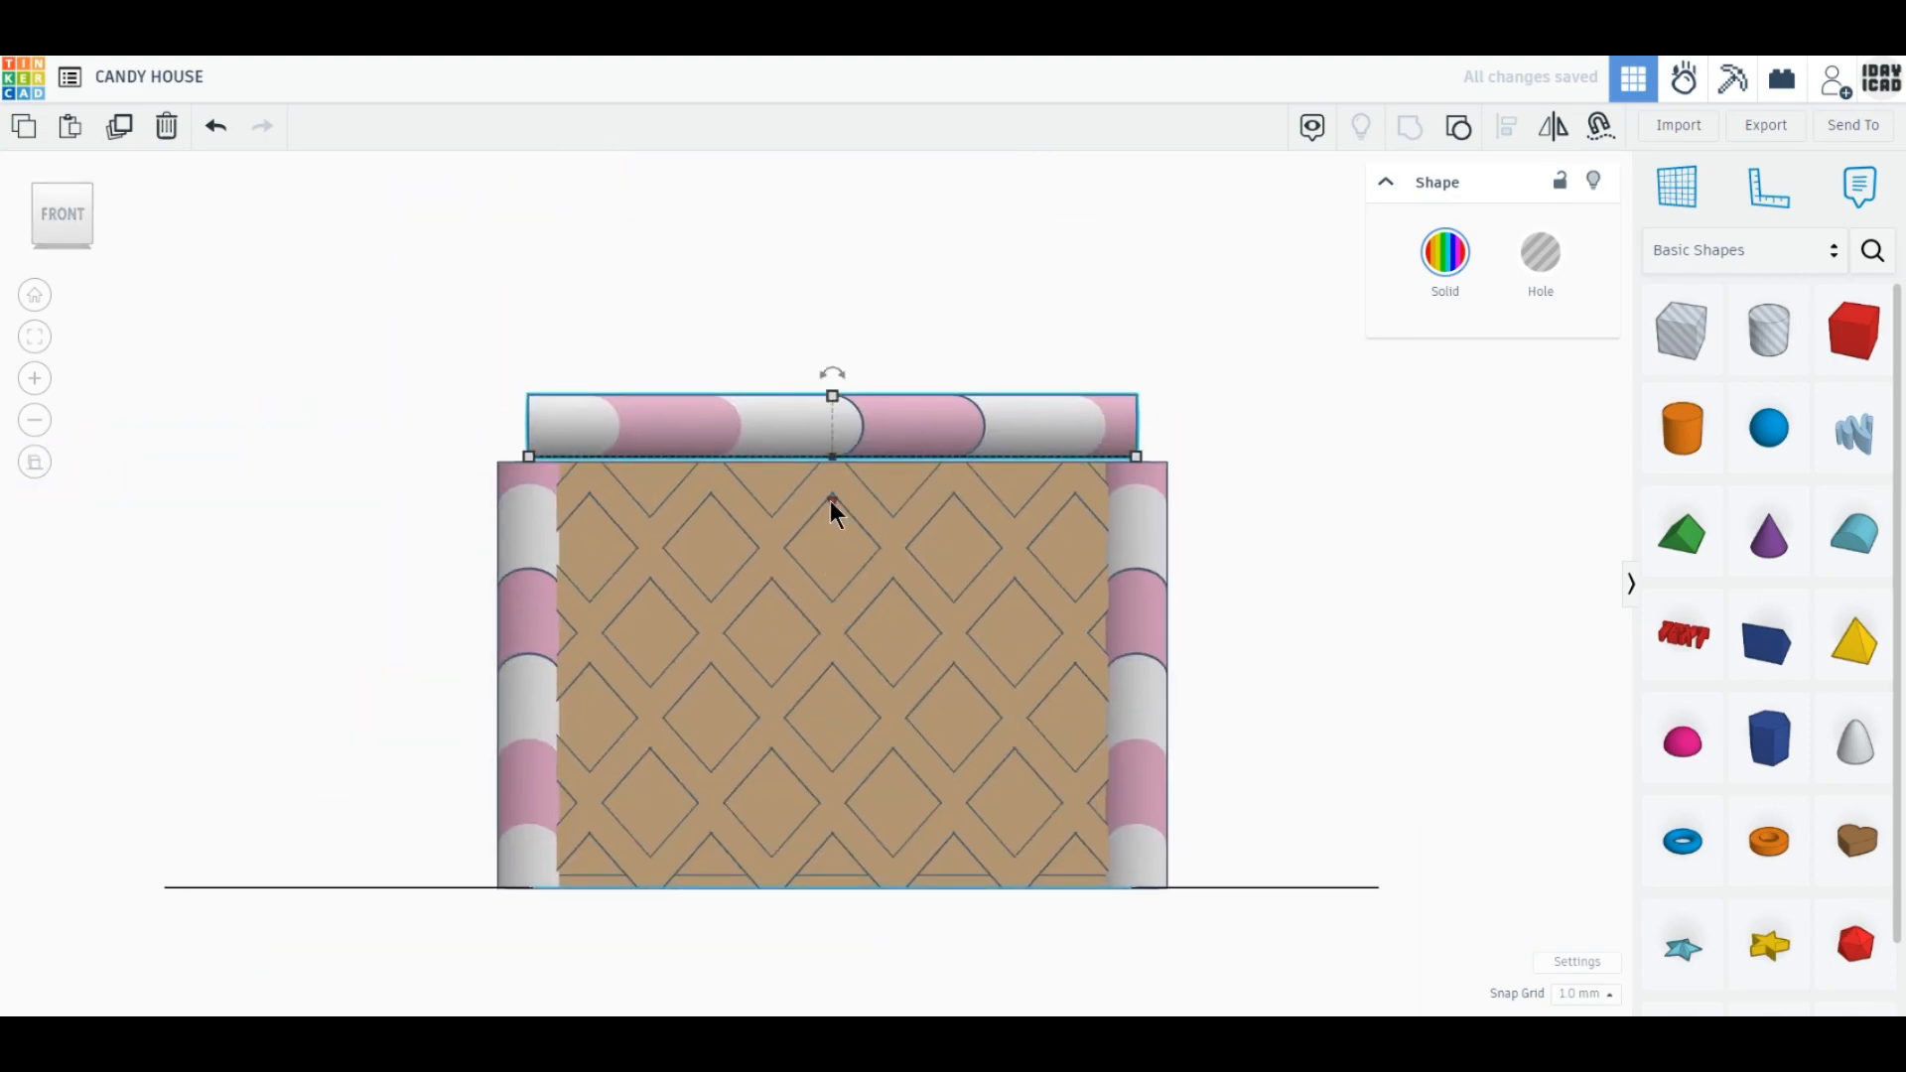
pyautogui.moveTo(830, 500); pyautogui.dragTo(831, 539)
pyautogui.click(1318, 558)
# Duplicate the front beam, rotate the copy 90°, and place it along the right wall's top edge between the columns.
pyautogui.moveTo(660, 593); pyautogui.dragTo(915, 747, button='right')
pyautogui.click(890, 687)
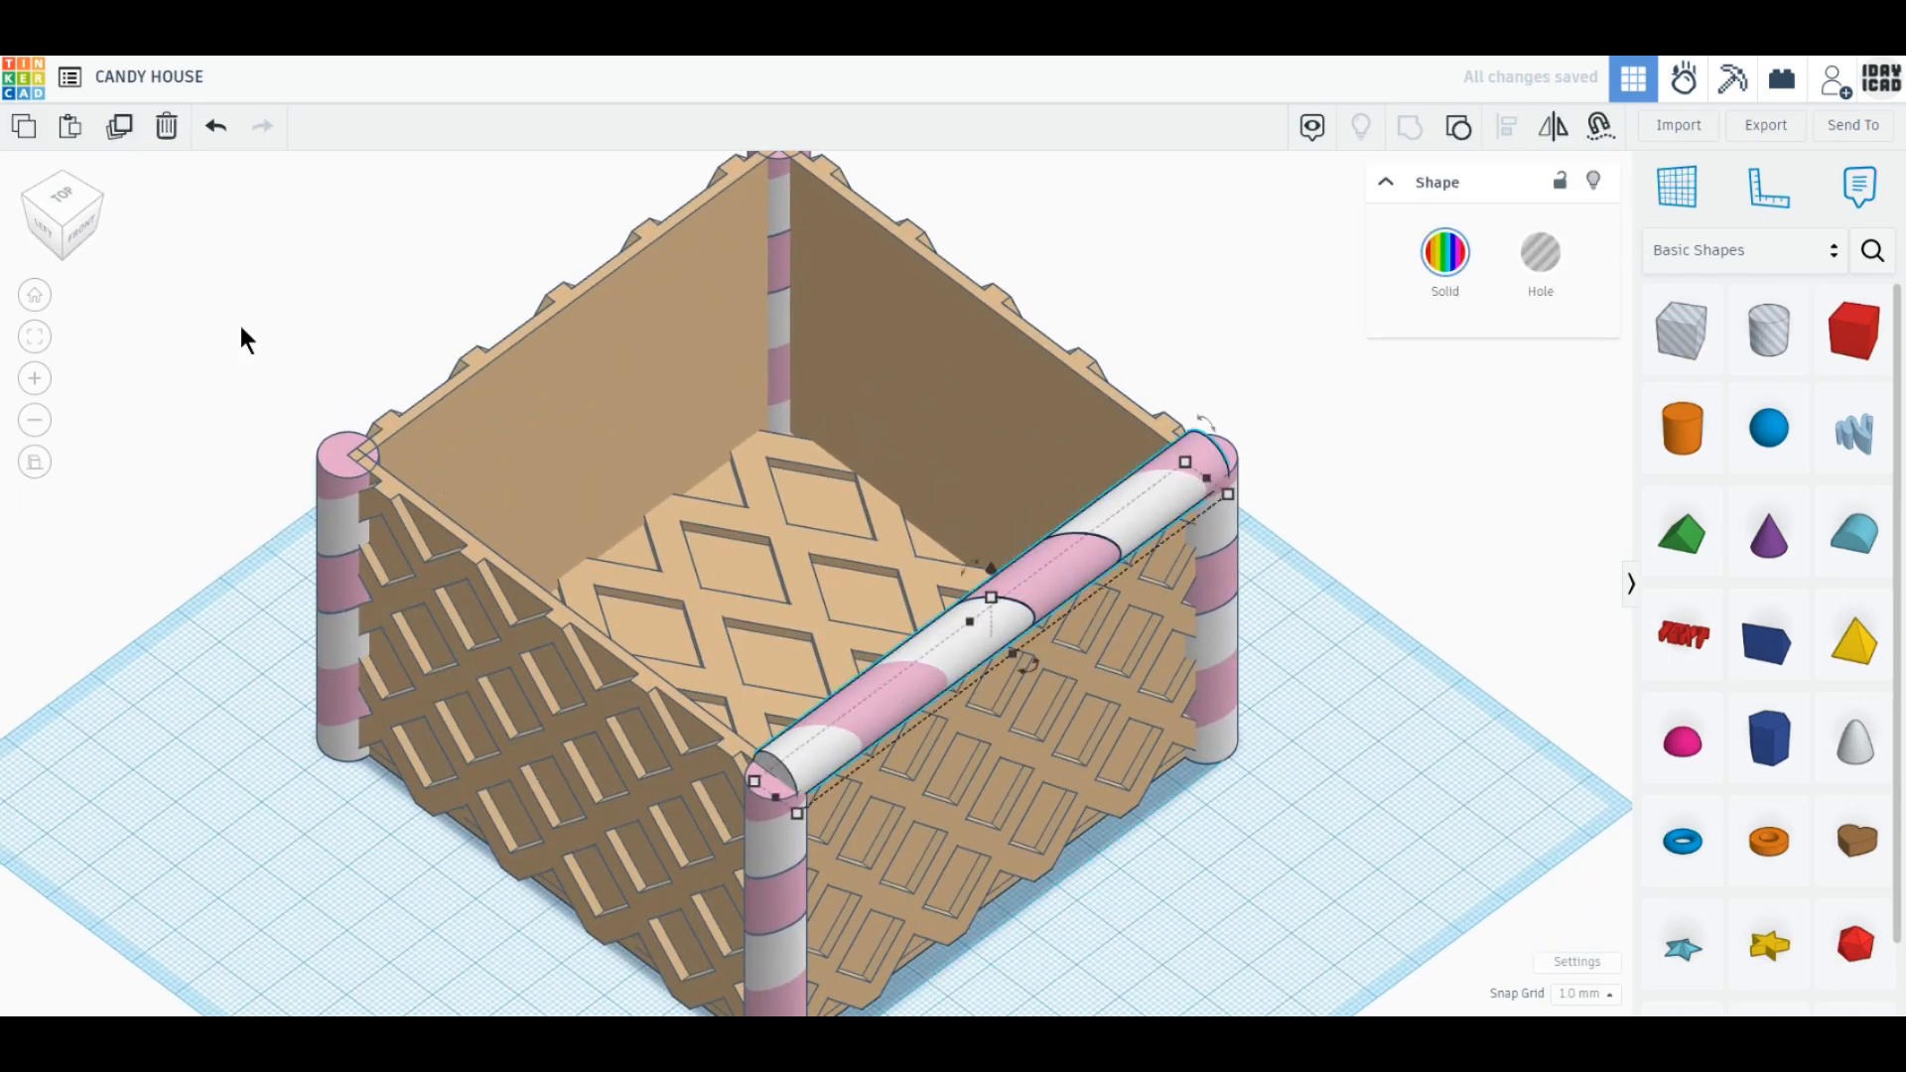
pyautogui.click(132, 144)
pyautogui.moveTo(1028, 662); pyautogui.dragTo(1064, 592)
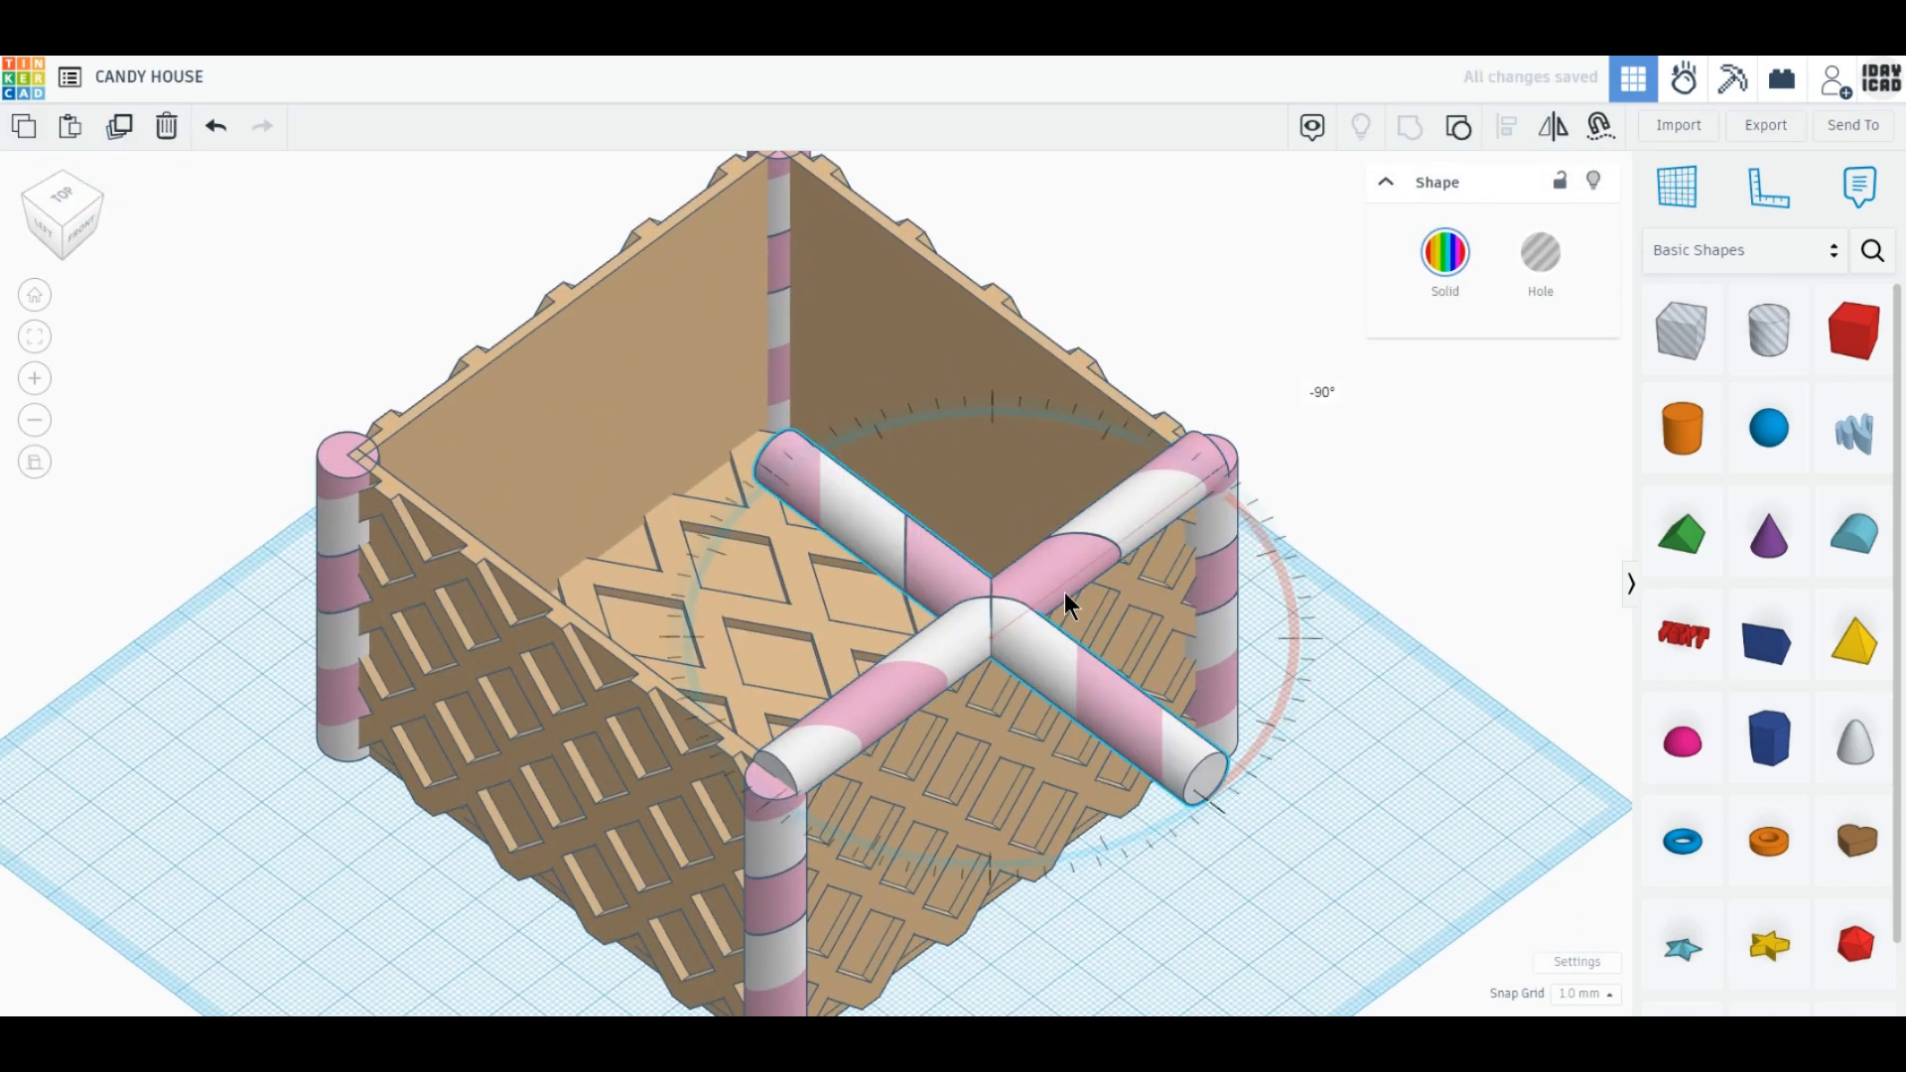
pyautogui.moveTo(1135, 718); pyautogui.dragTo(1120, 441)
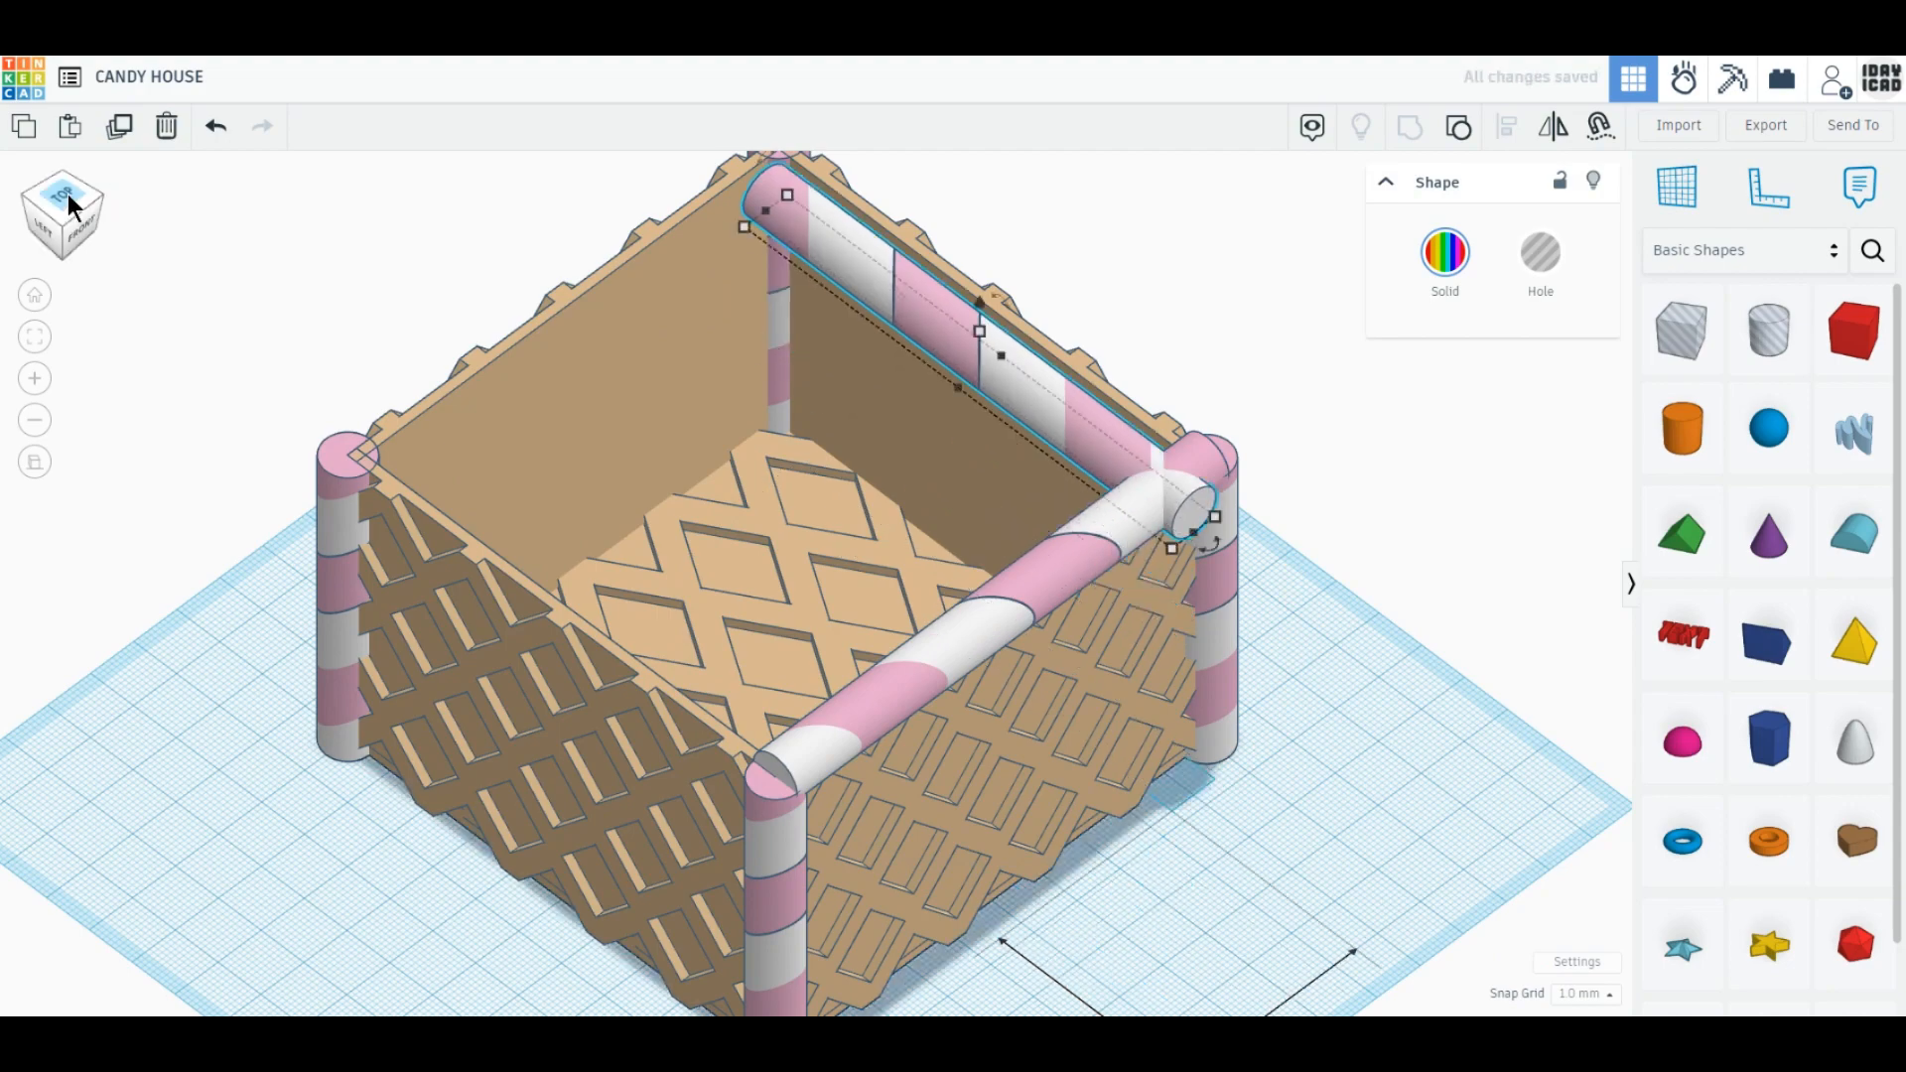
pyautogui.click(70, 206)
pyautogui.moveTo(1084, 702); pyautogui.dragTo(1138, 667)
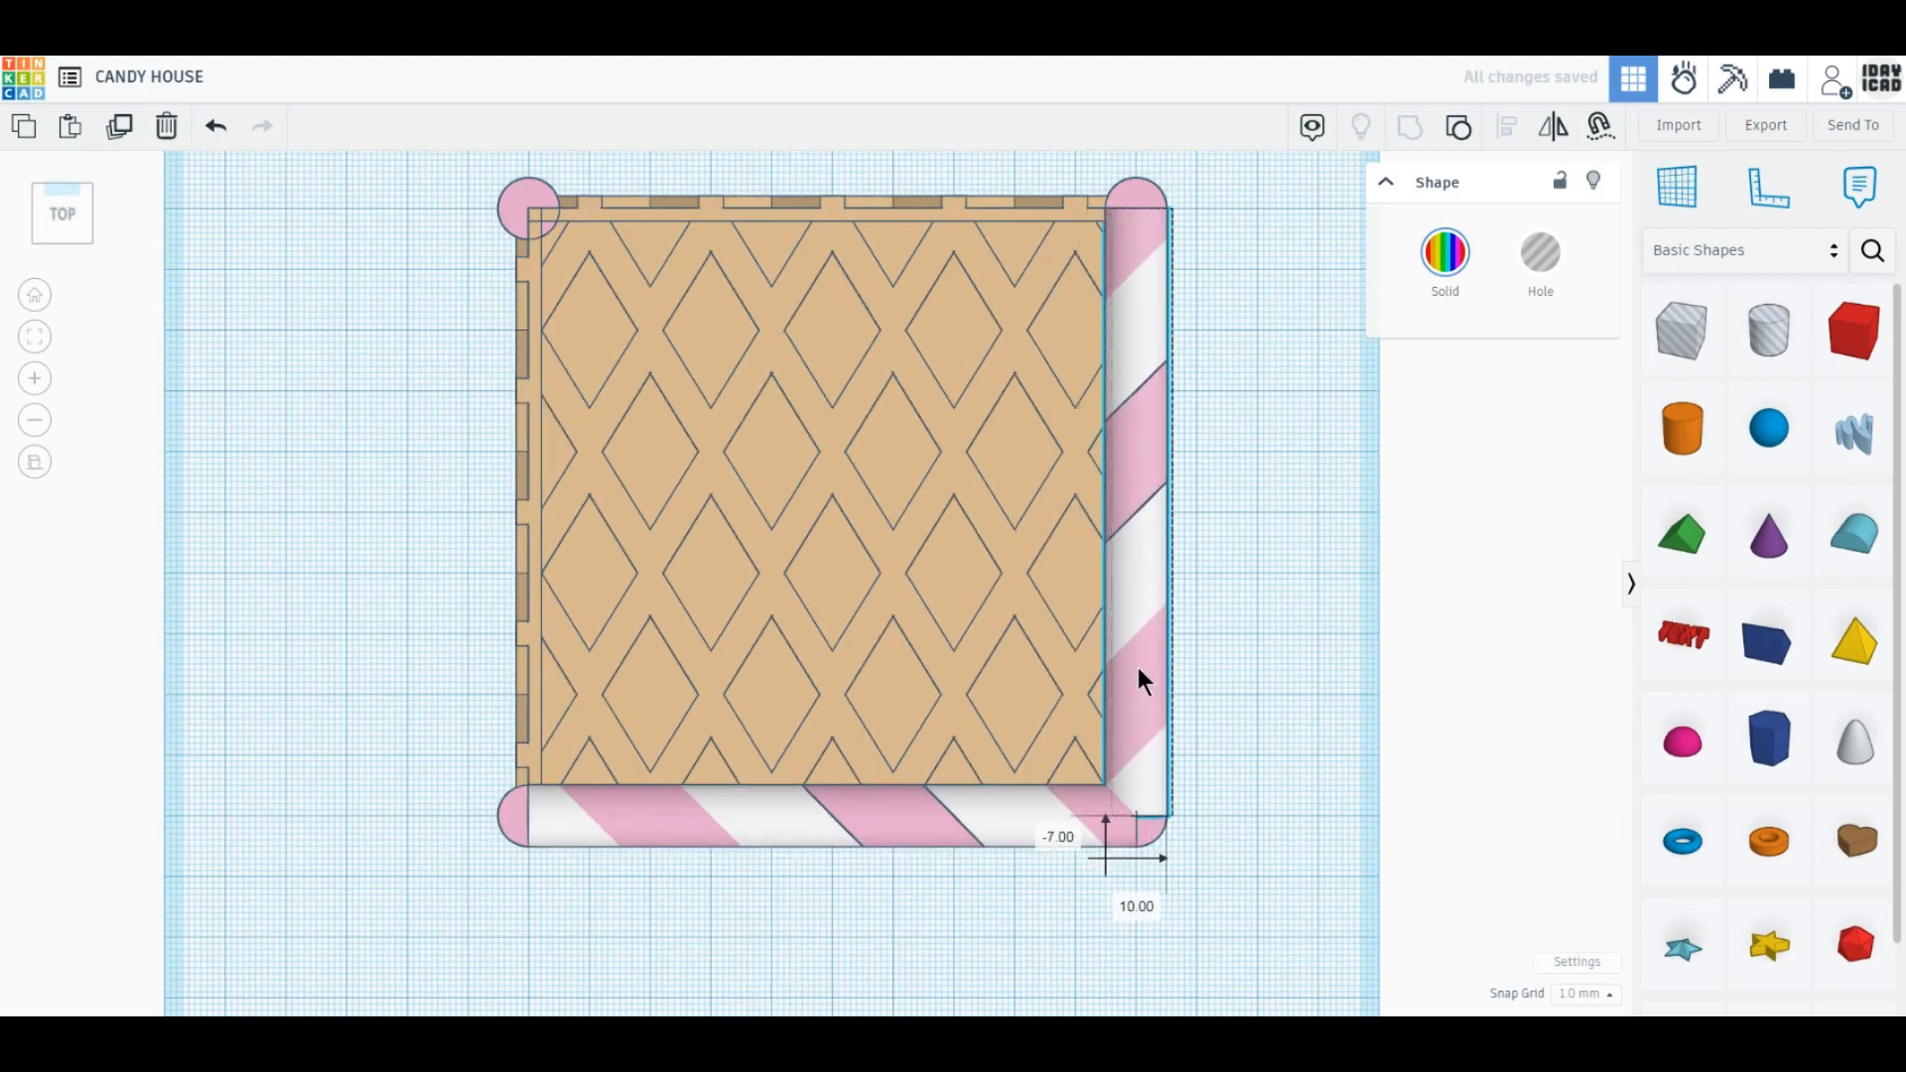
# Repeat the beam duplication twice to add beams along the tops of the back and left walls.
pyautogui.click(119, 129)
pyautogui.click(118, 128)
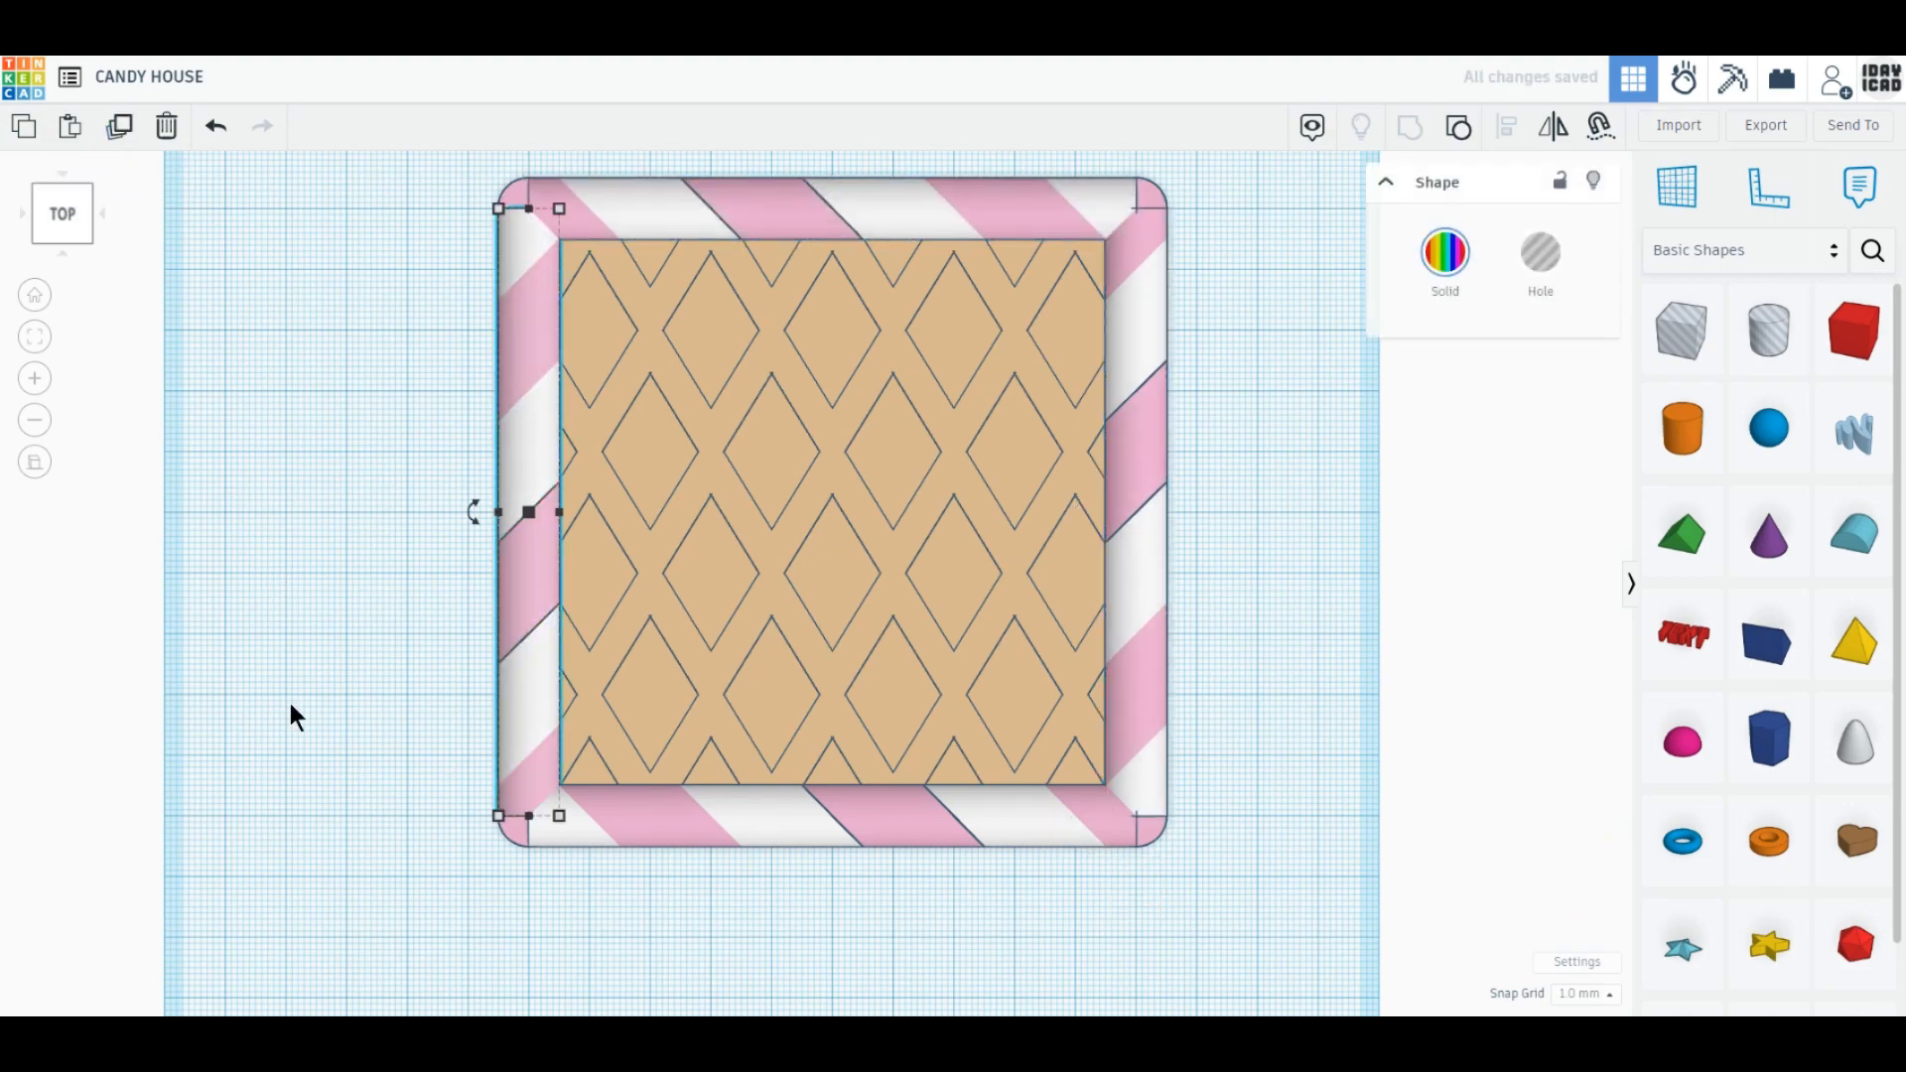
pyautogui.click(290, 702)
# Add a sphere to the workplane beside the house's front-right column.
pyautogui.moveTo(289, 702); pyautogui.dragTo(714, 702, button='right')
pyautogui.moveTo(1769, 429); pyautogui.dragTo(1324, 911)
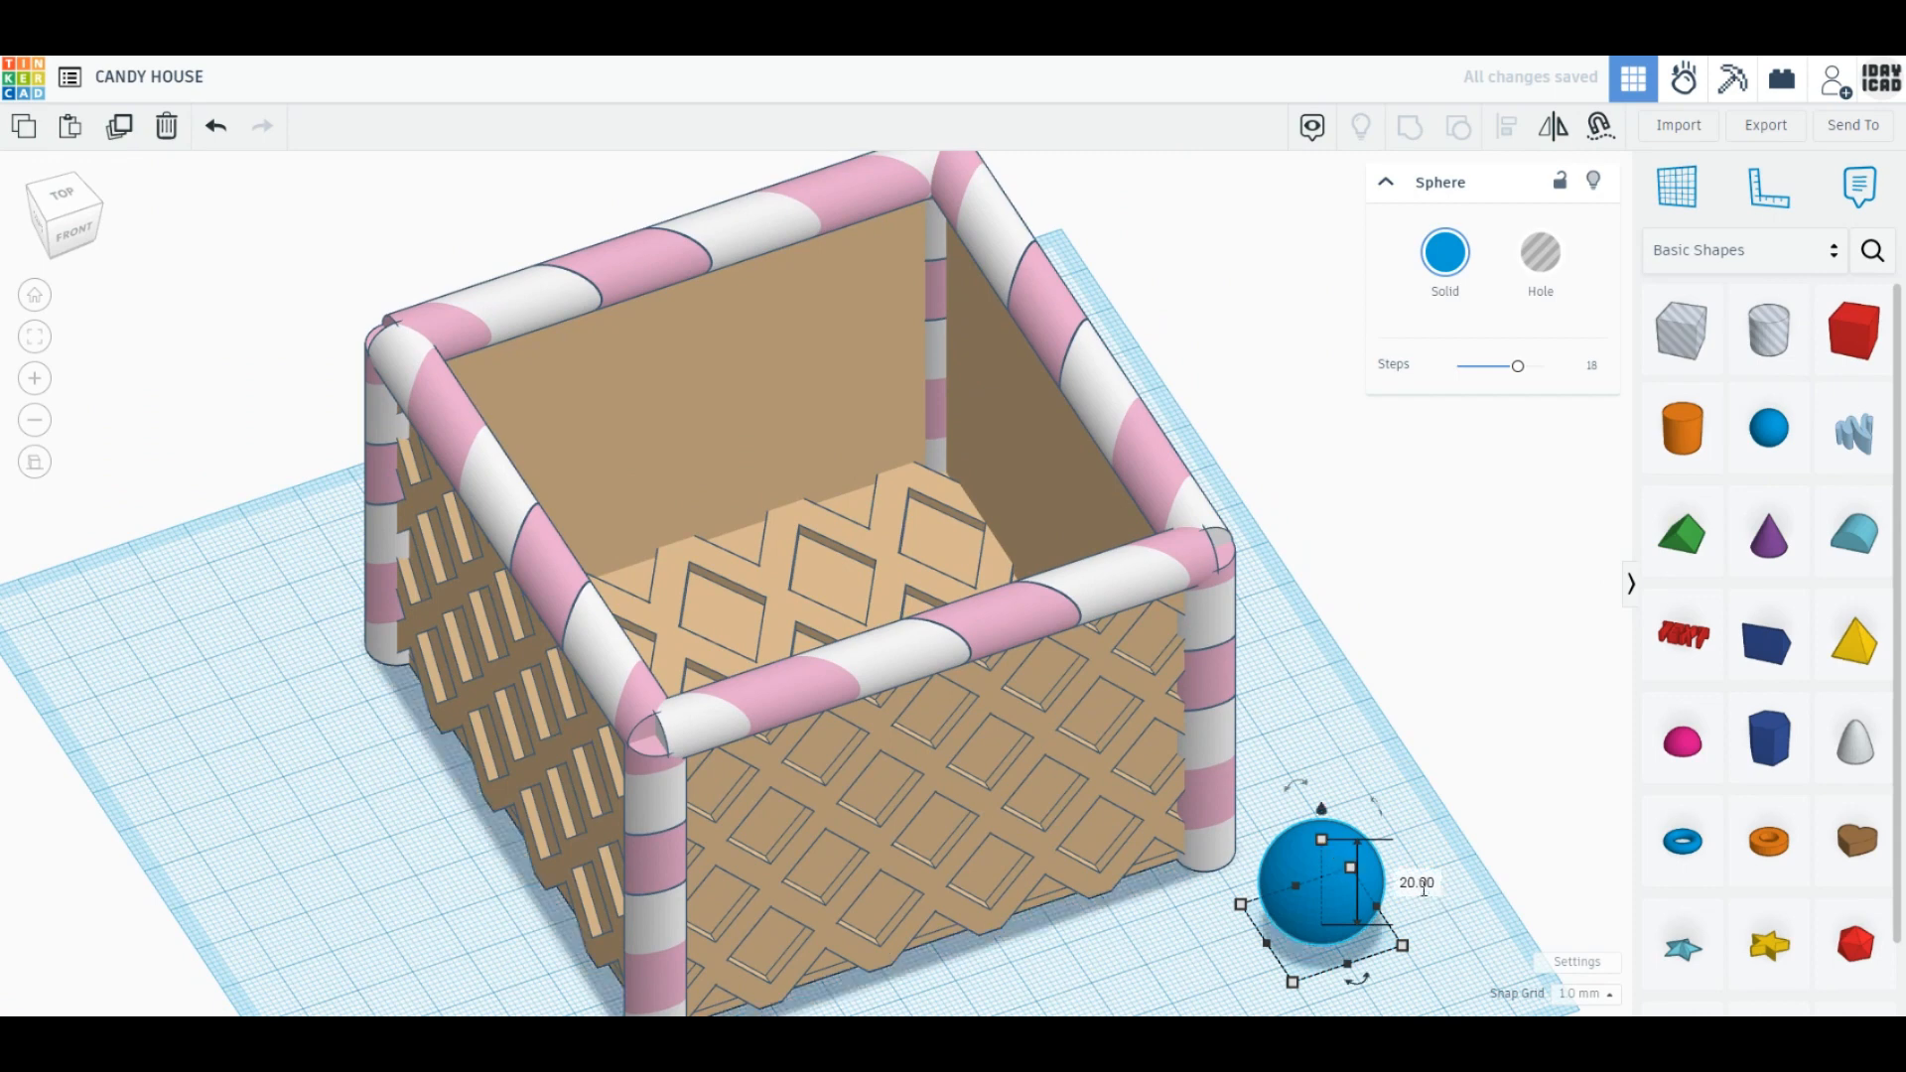
pyautogui.click(1416, 882)
pyautogui.click(1442, 945)
pyautogui.moveTo(1442, 945); pyautogui.dragTo(1419, 830, button='middle')
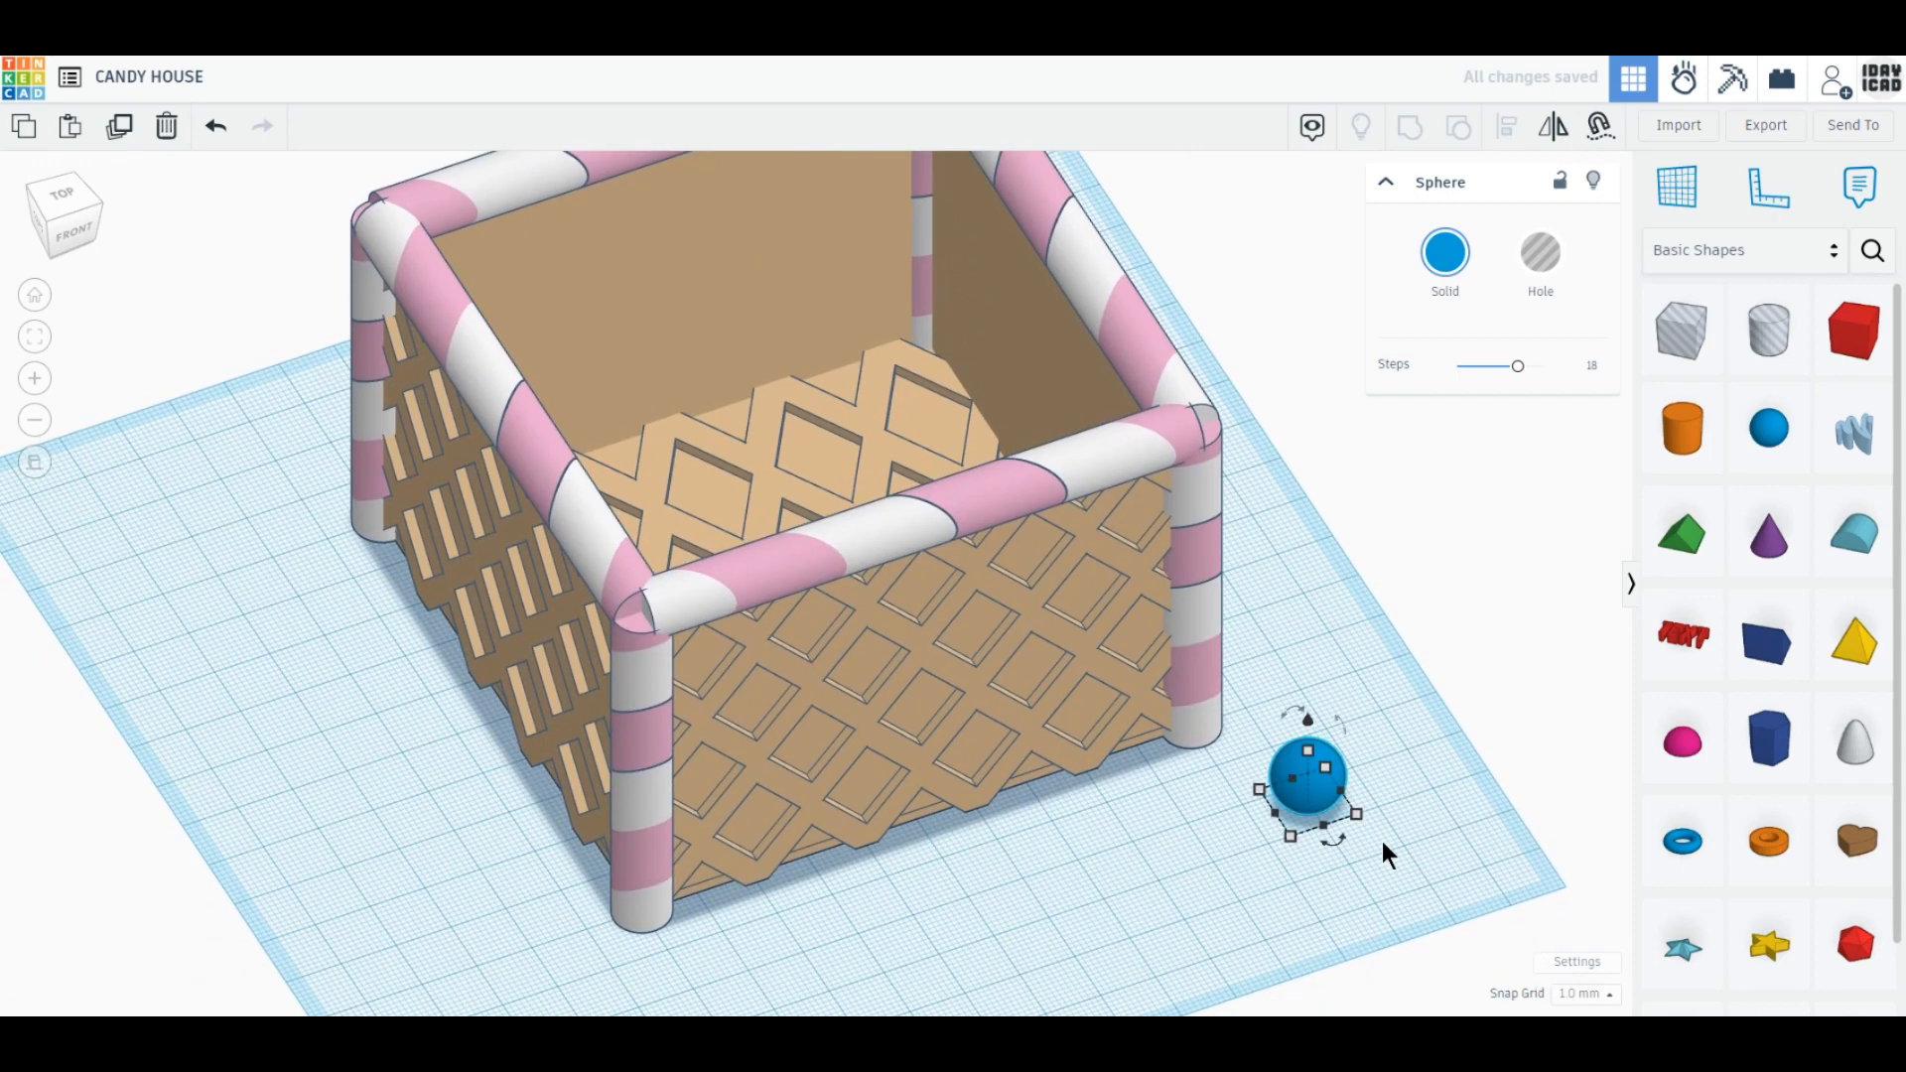
pyautogui.click(1312, 771)
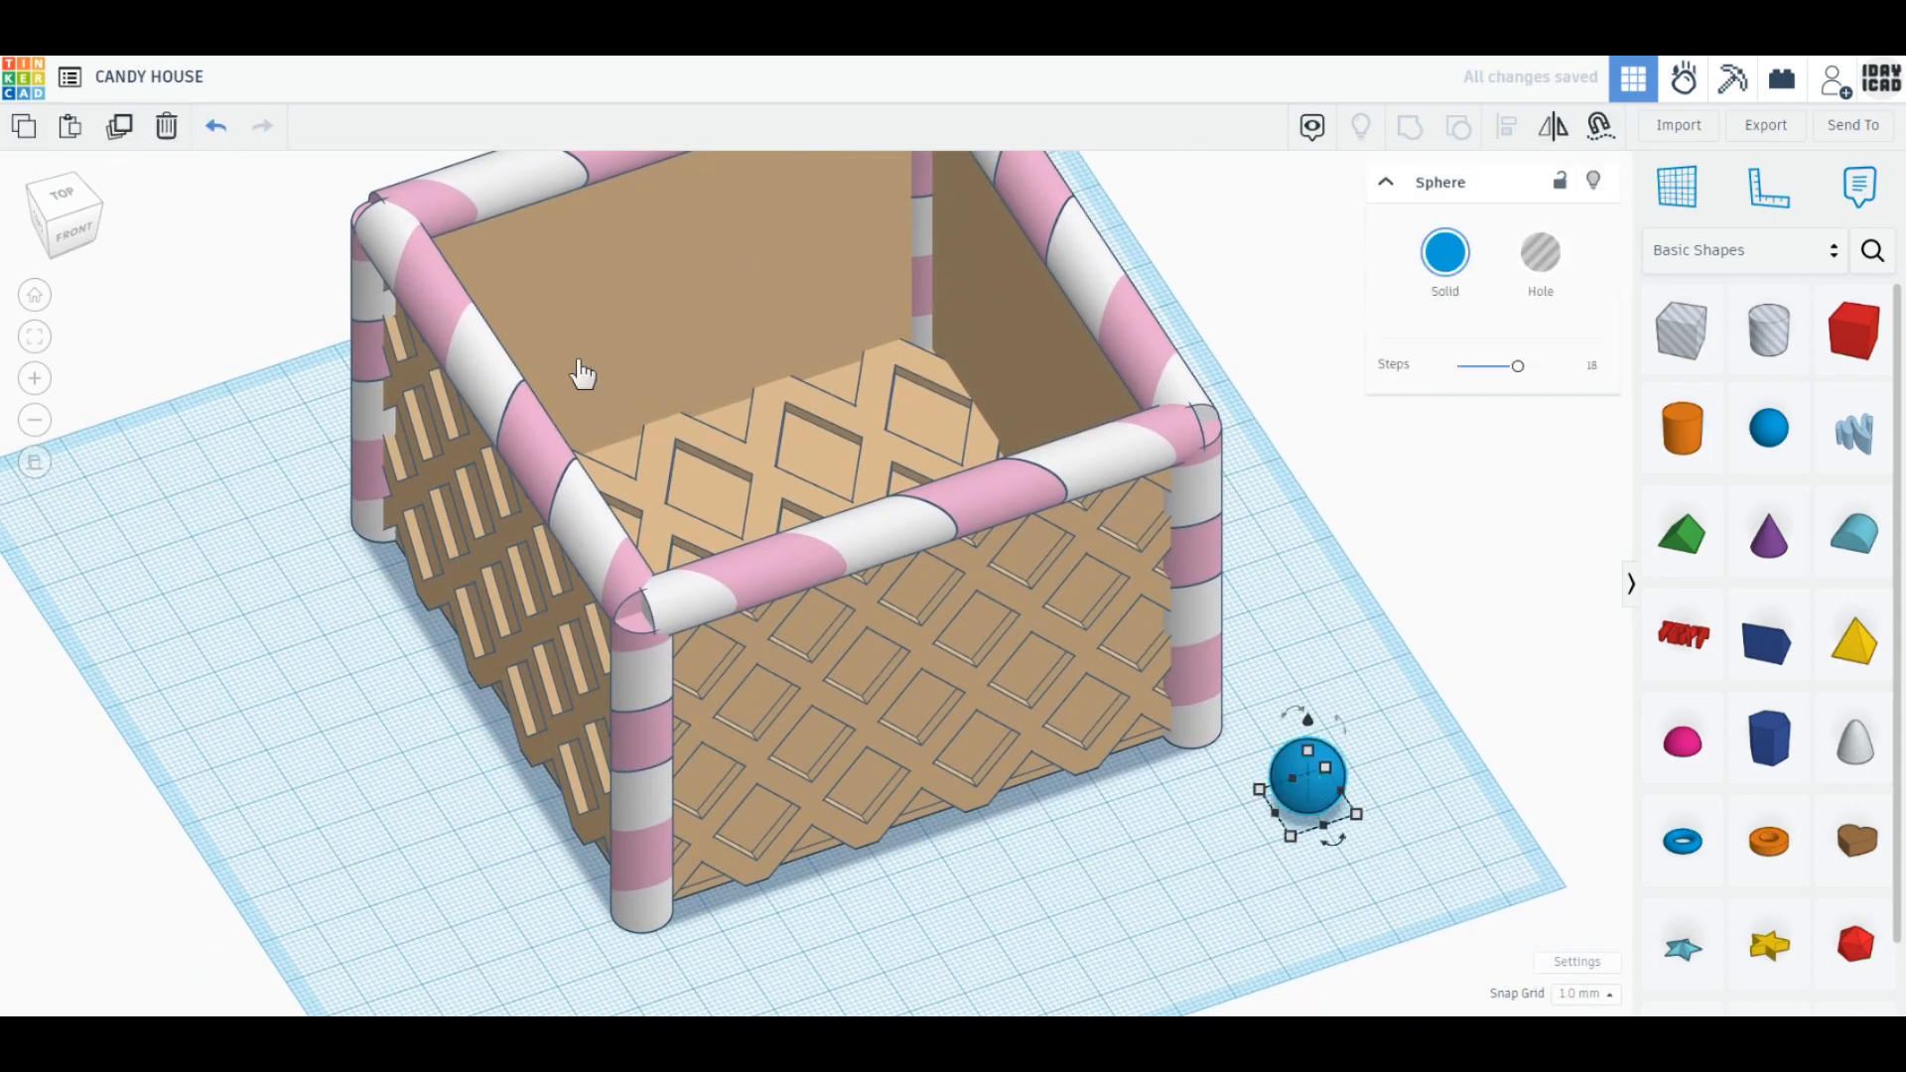
pyautogui.hotkey('ctrl', 'z')
# Set the sphere's width, length and height to 12 mm each and increase its number of steps.
pyautogui.click(1372, 902)
pyautogui.write('12')
pyautogui.press('Tab')
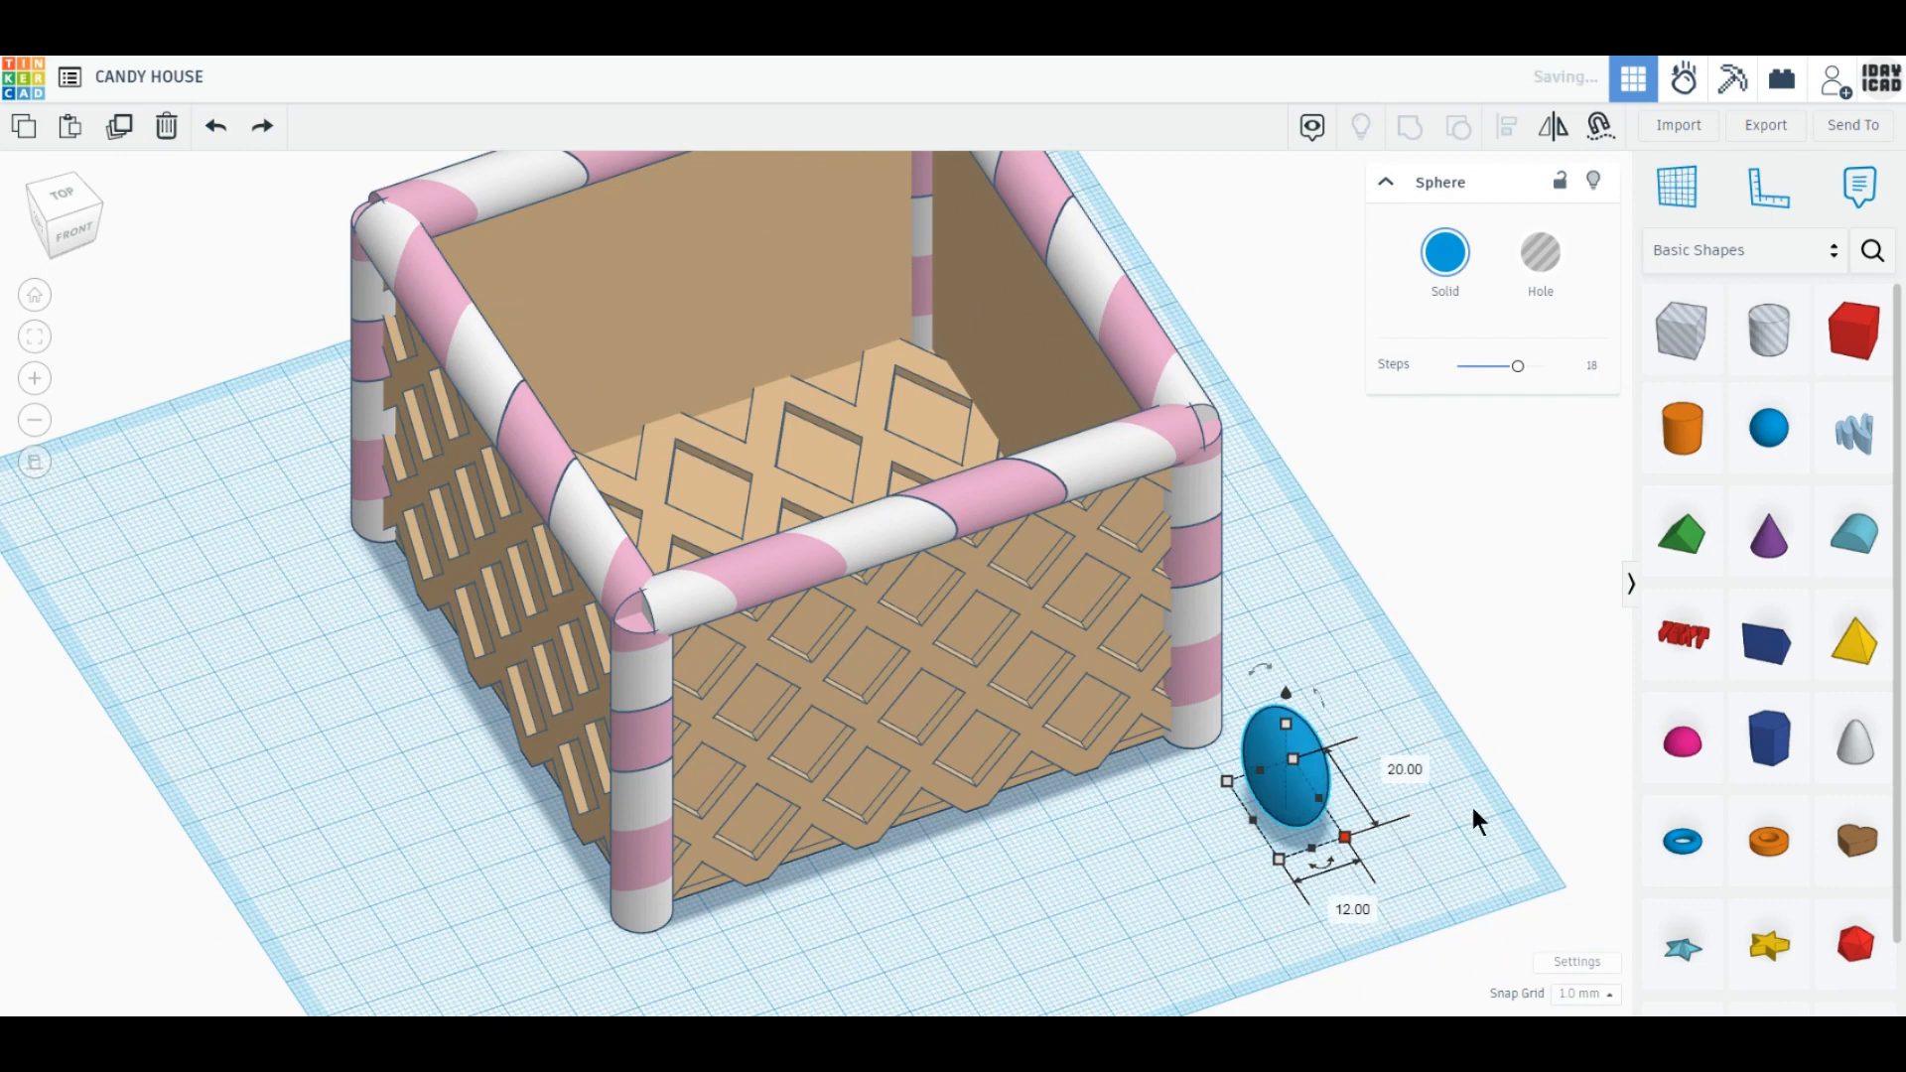
pyautogui.write('12')
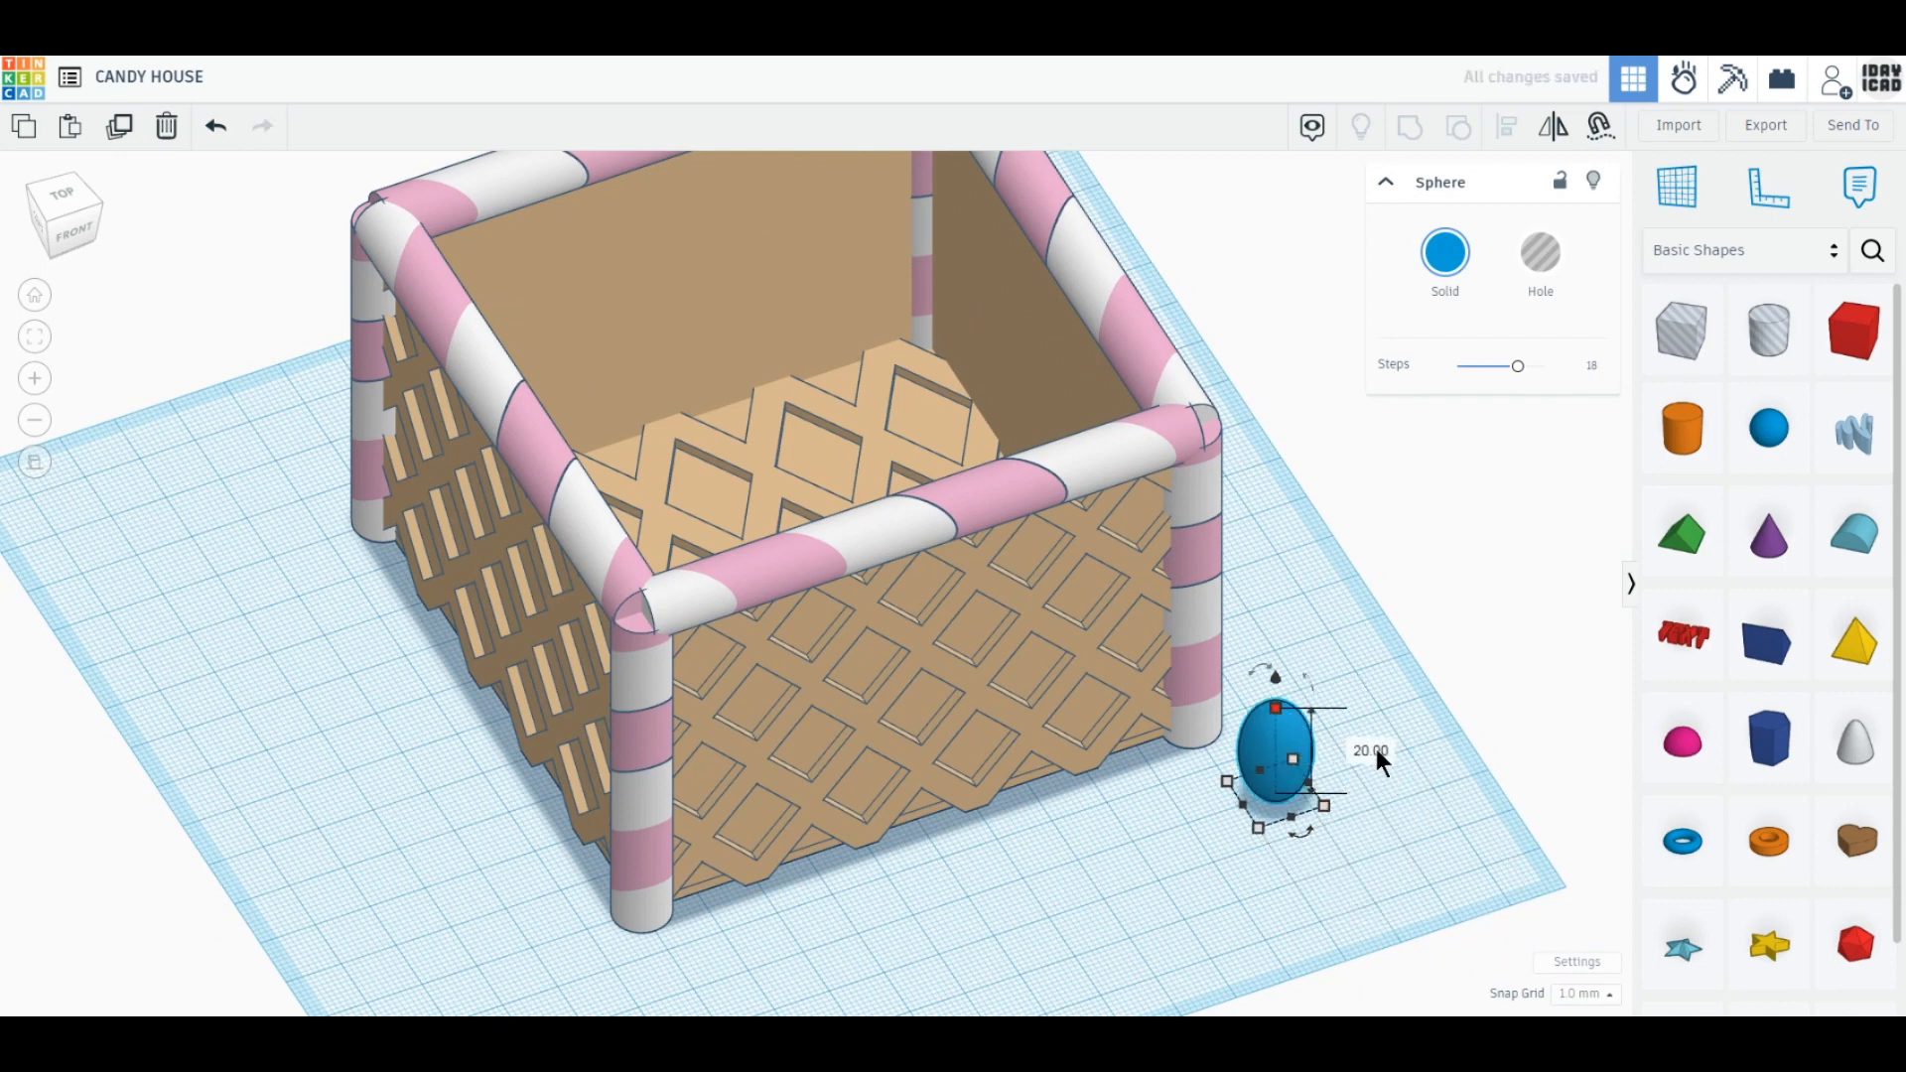
pyautogui.press('Return')
pyautogui.moveTo(1517, 365); pyautogui.dragTo(1574, 367)
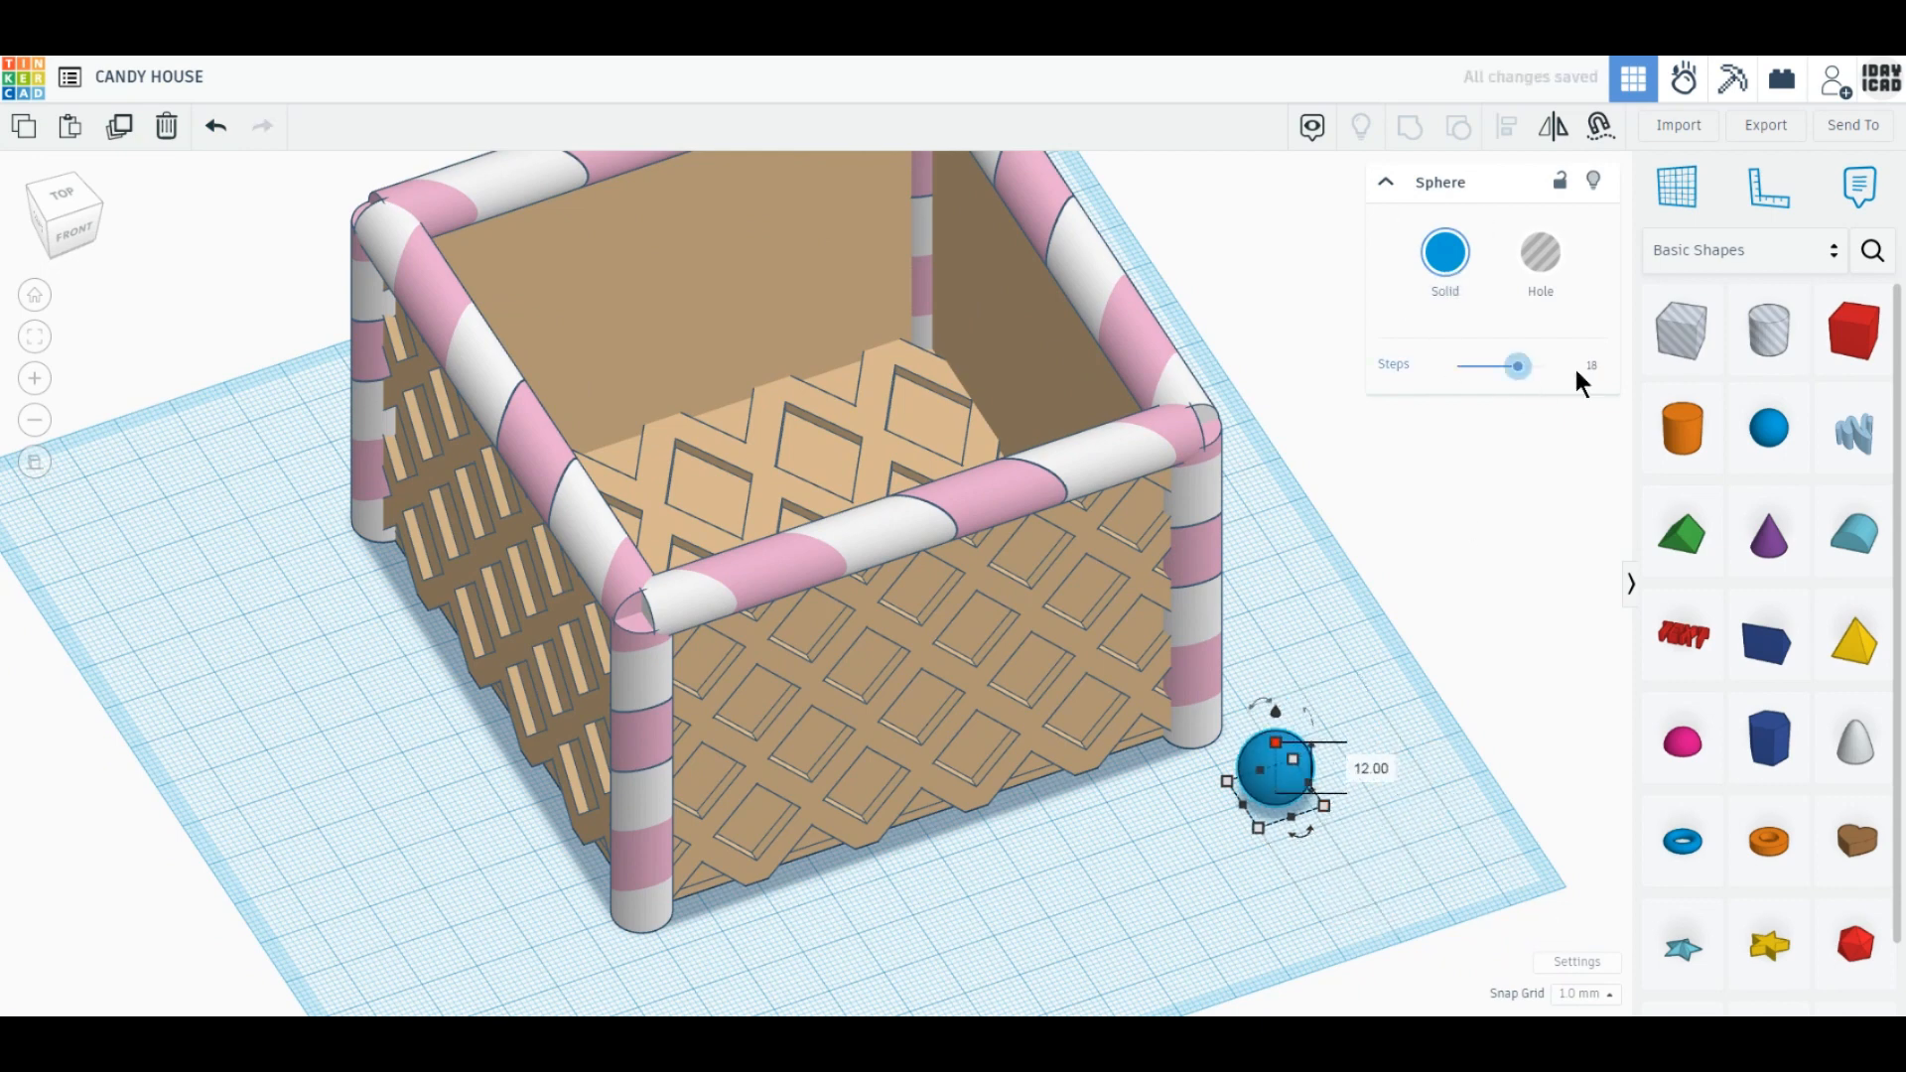
# Raise the sphere 64 mm above the workplane and place it on the top of the front-right column.
pyautogui.moveTo(1277, 712); pyautogui.dragTo(1229, 443)
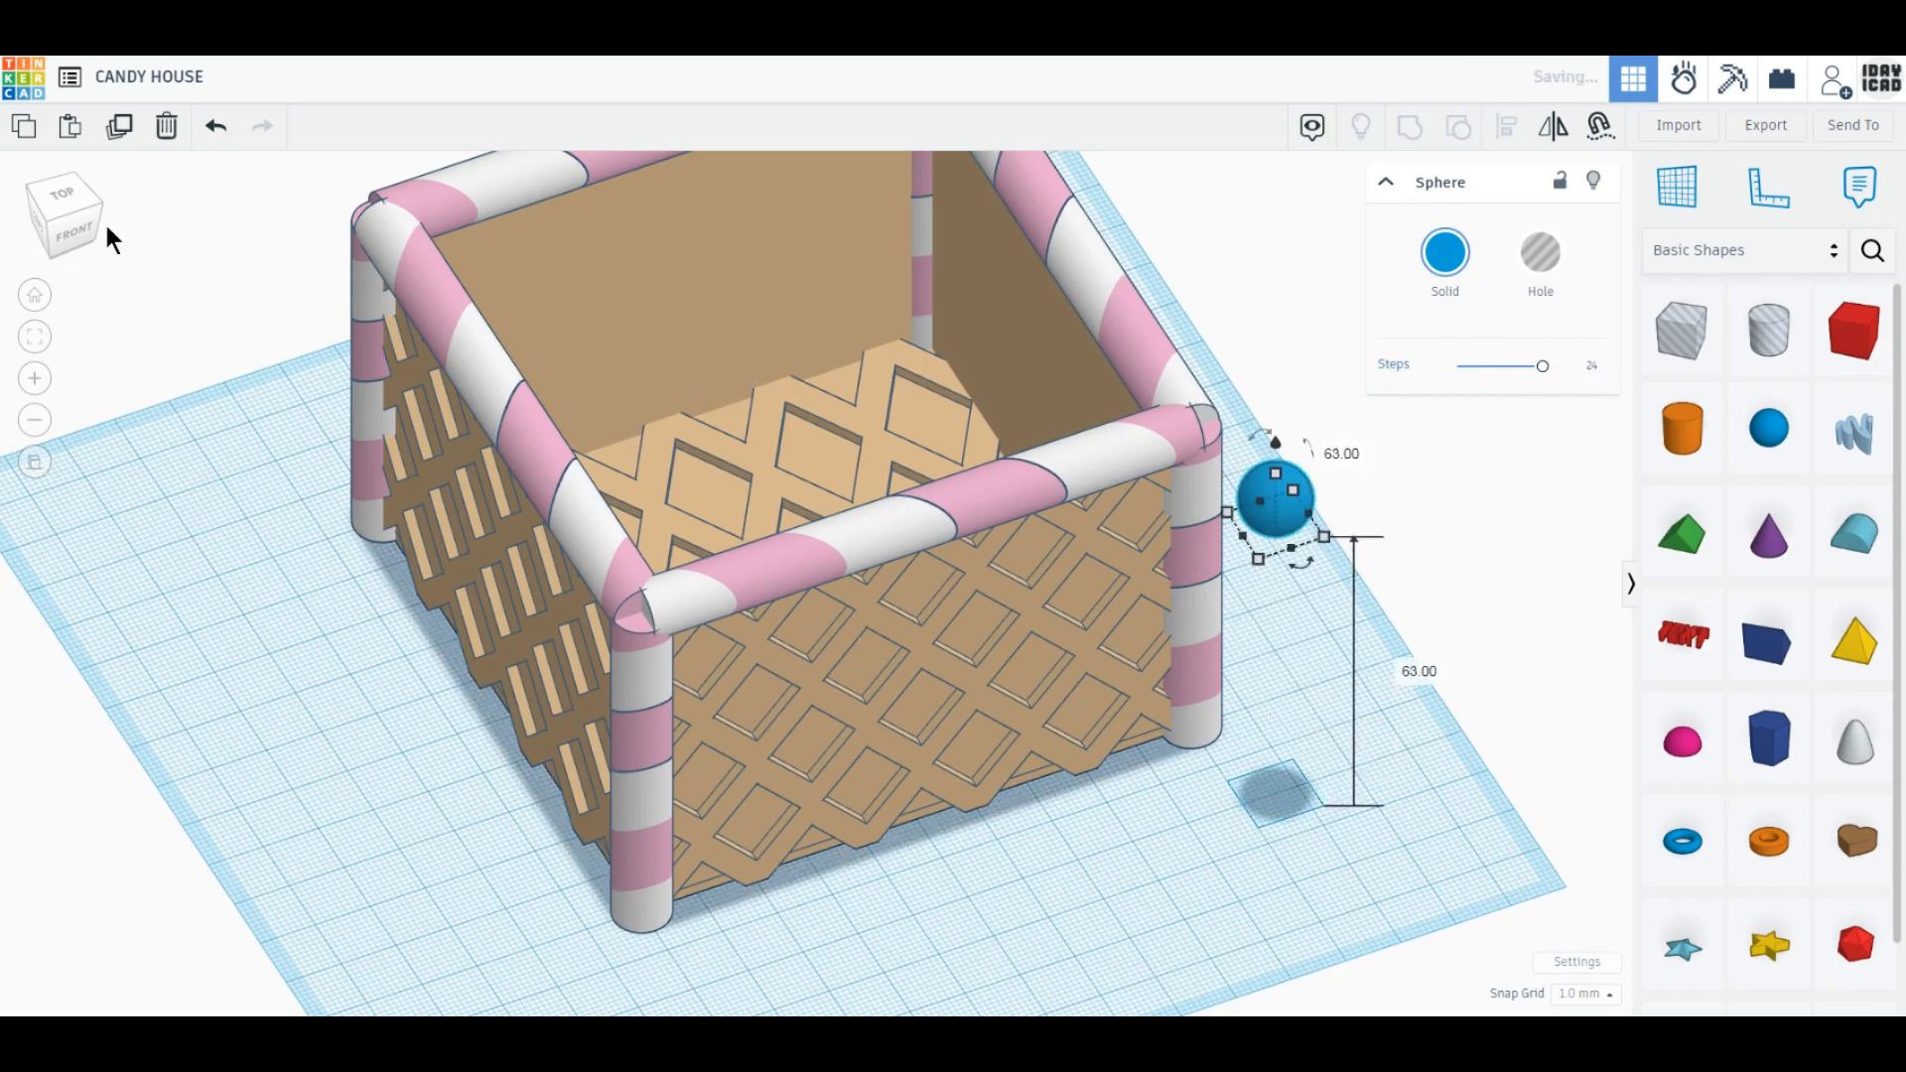
pyautogui.click(75, 226)
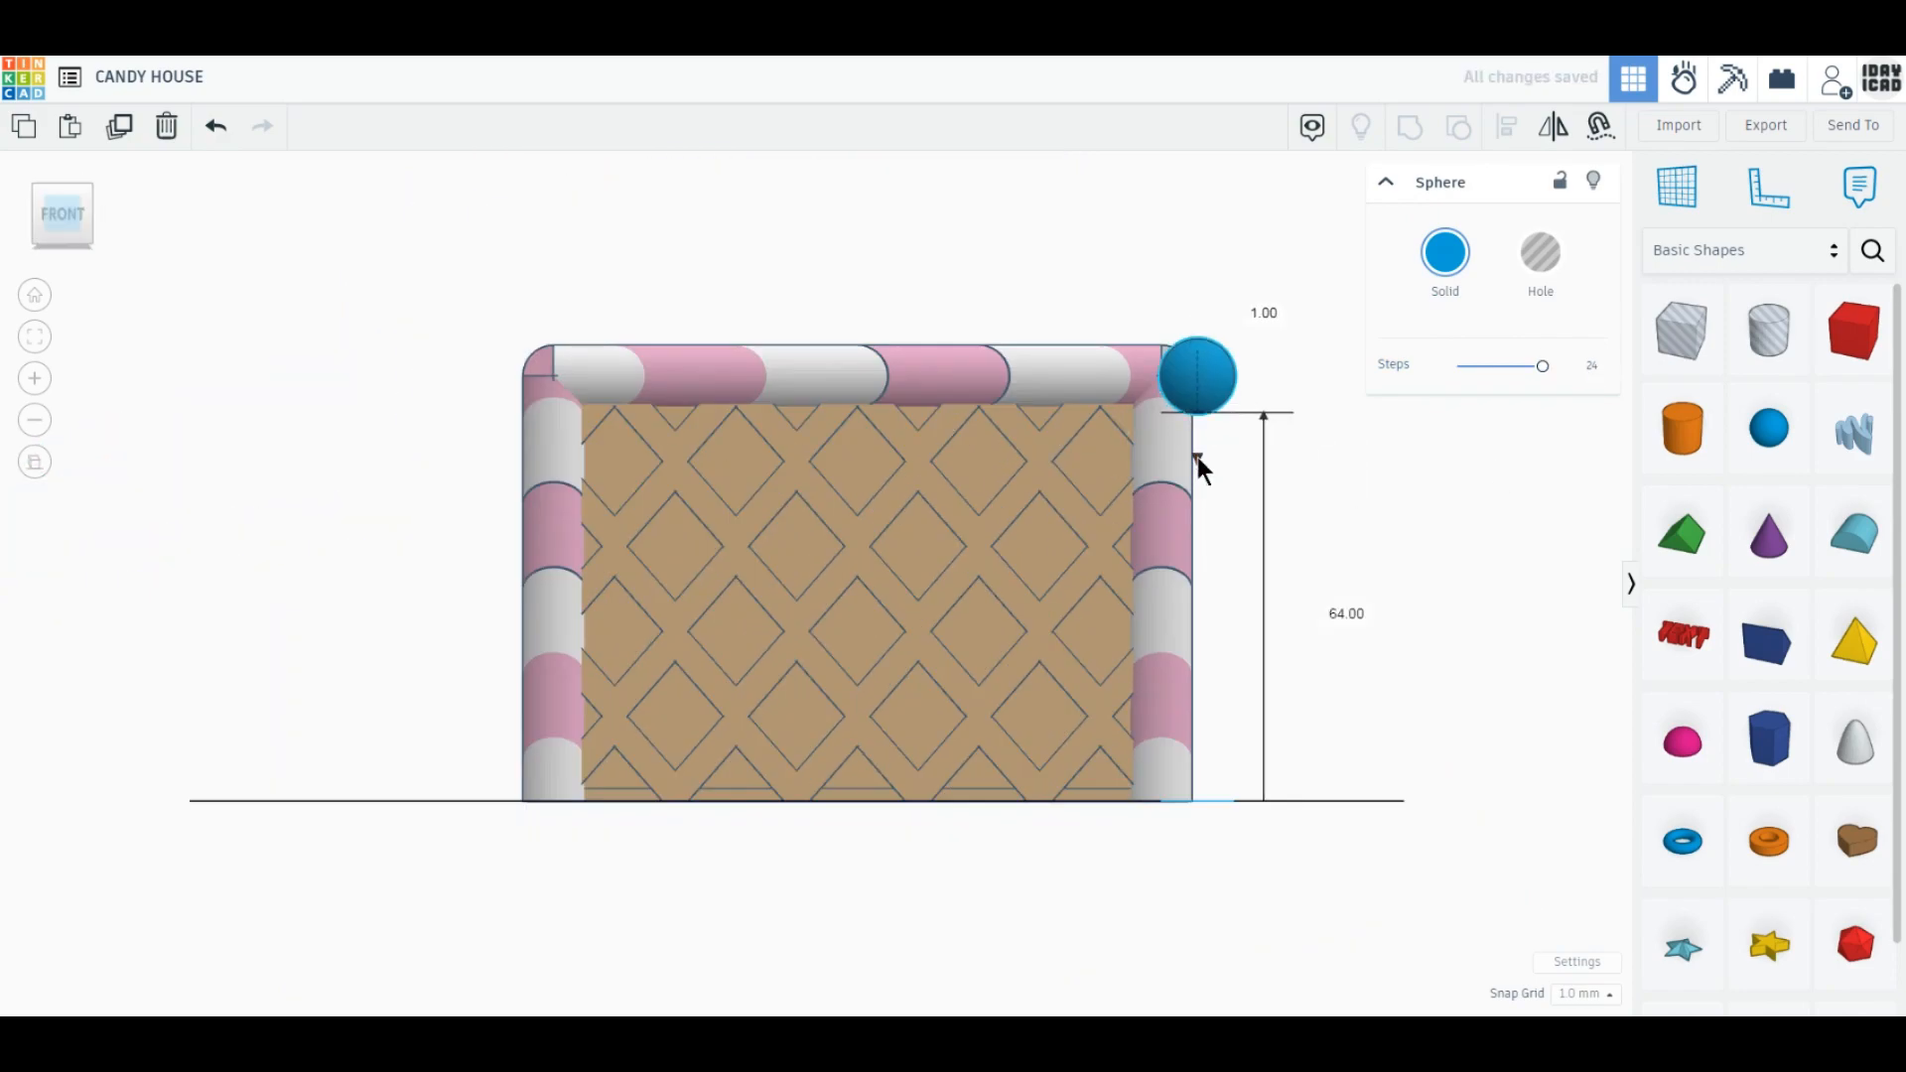
pyautogui.click(62, 179)
pyautogui.moveTo(1204, 873); pyautogui.dragTo(568, 747)
# Duplicate the corner sphere onto the front-left column and copy both front spheres onto the two back columns.
pyautogui.click(123, 135)
pyautogui.moveTo(822, 641); pyautogui.dragTo(855, 837, button='middle')
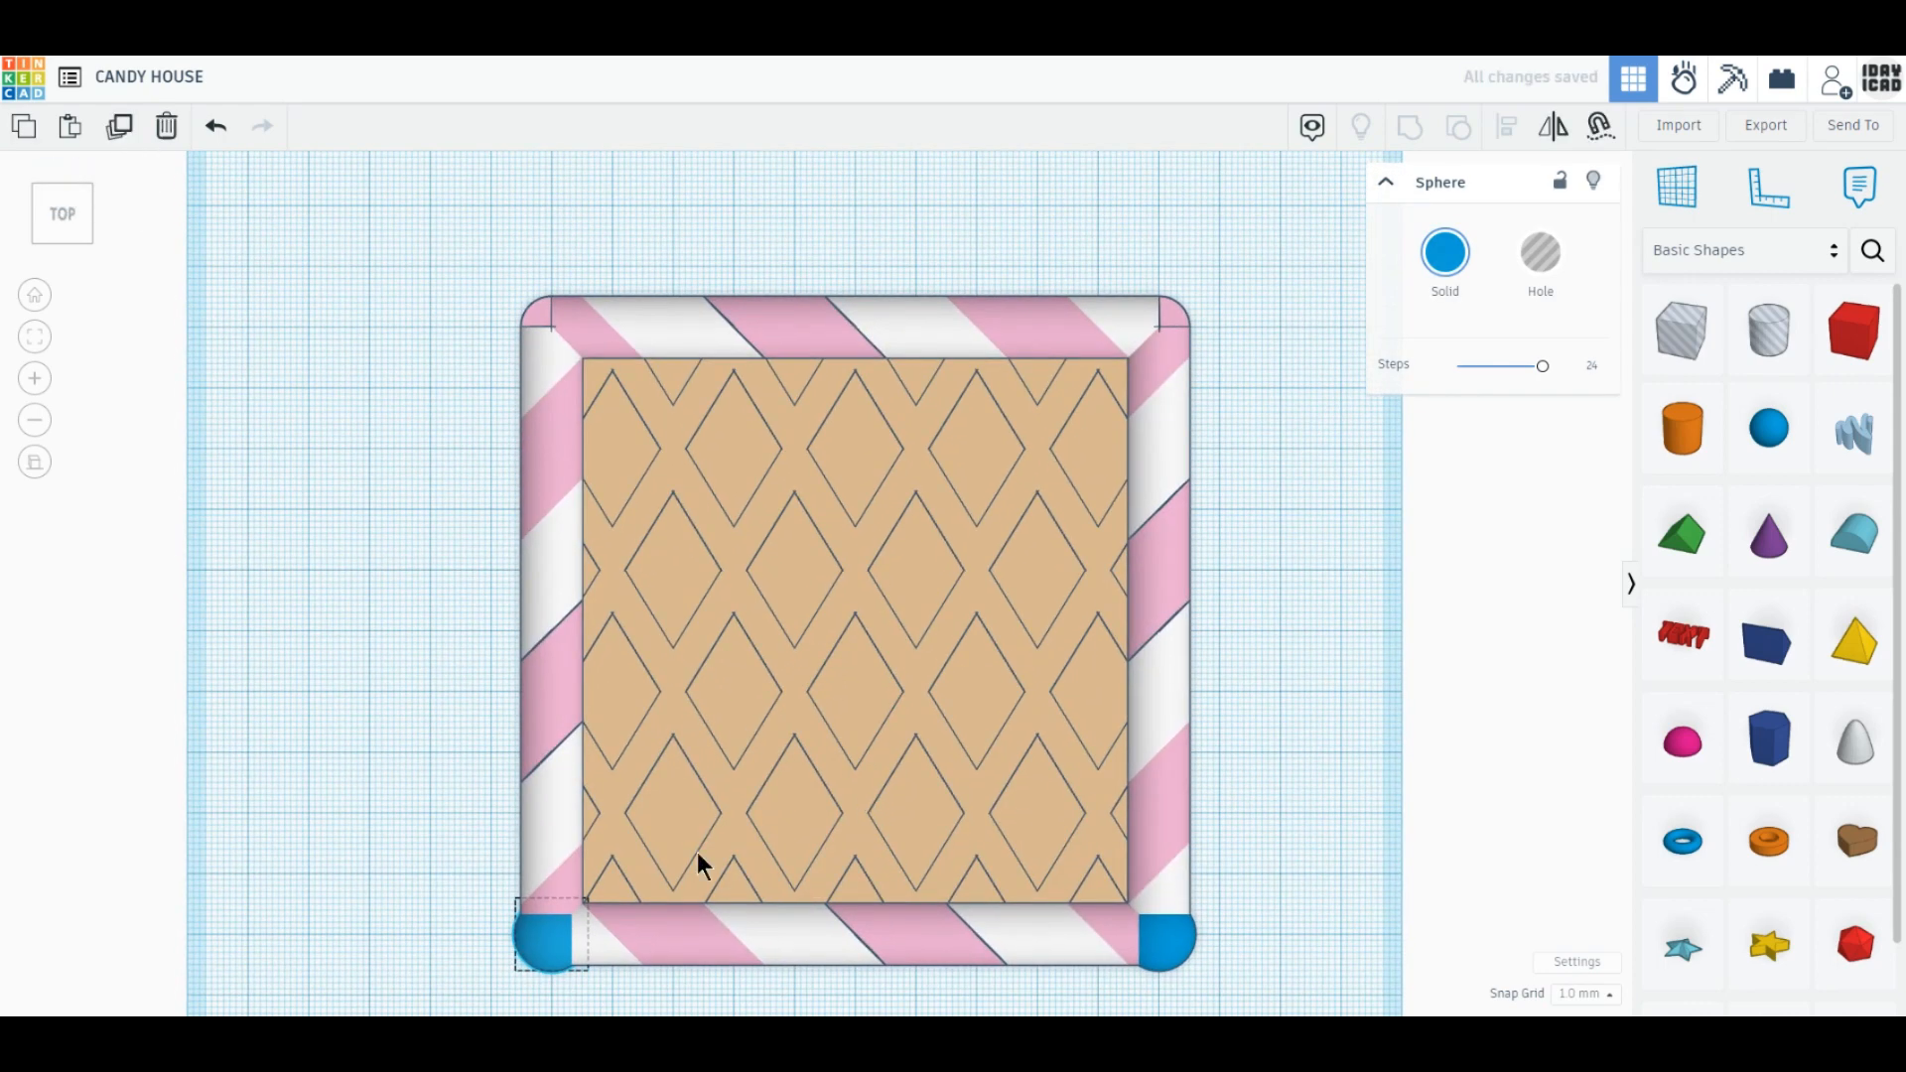
pyautogui.keyDown('shift'); pyautogui.click(1175, 953); pyautogui.keyUp('shift')
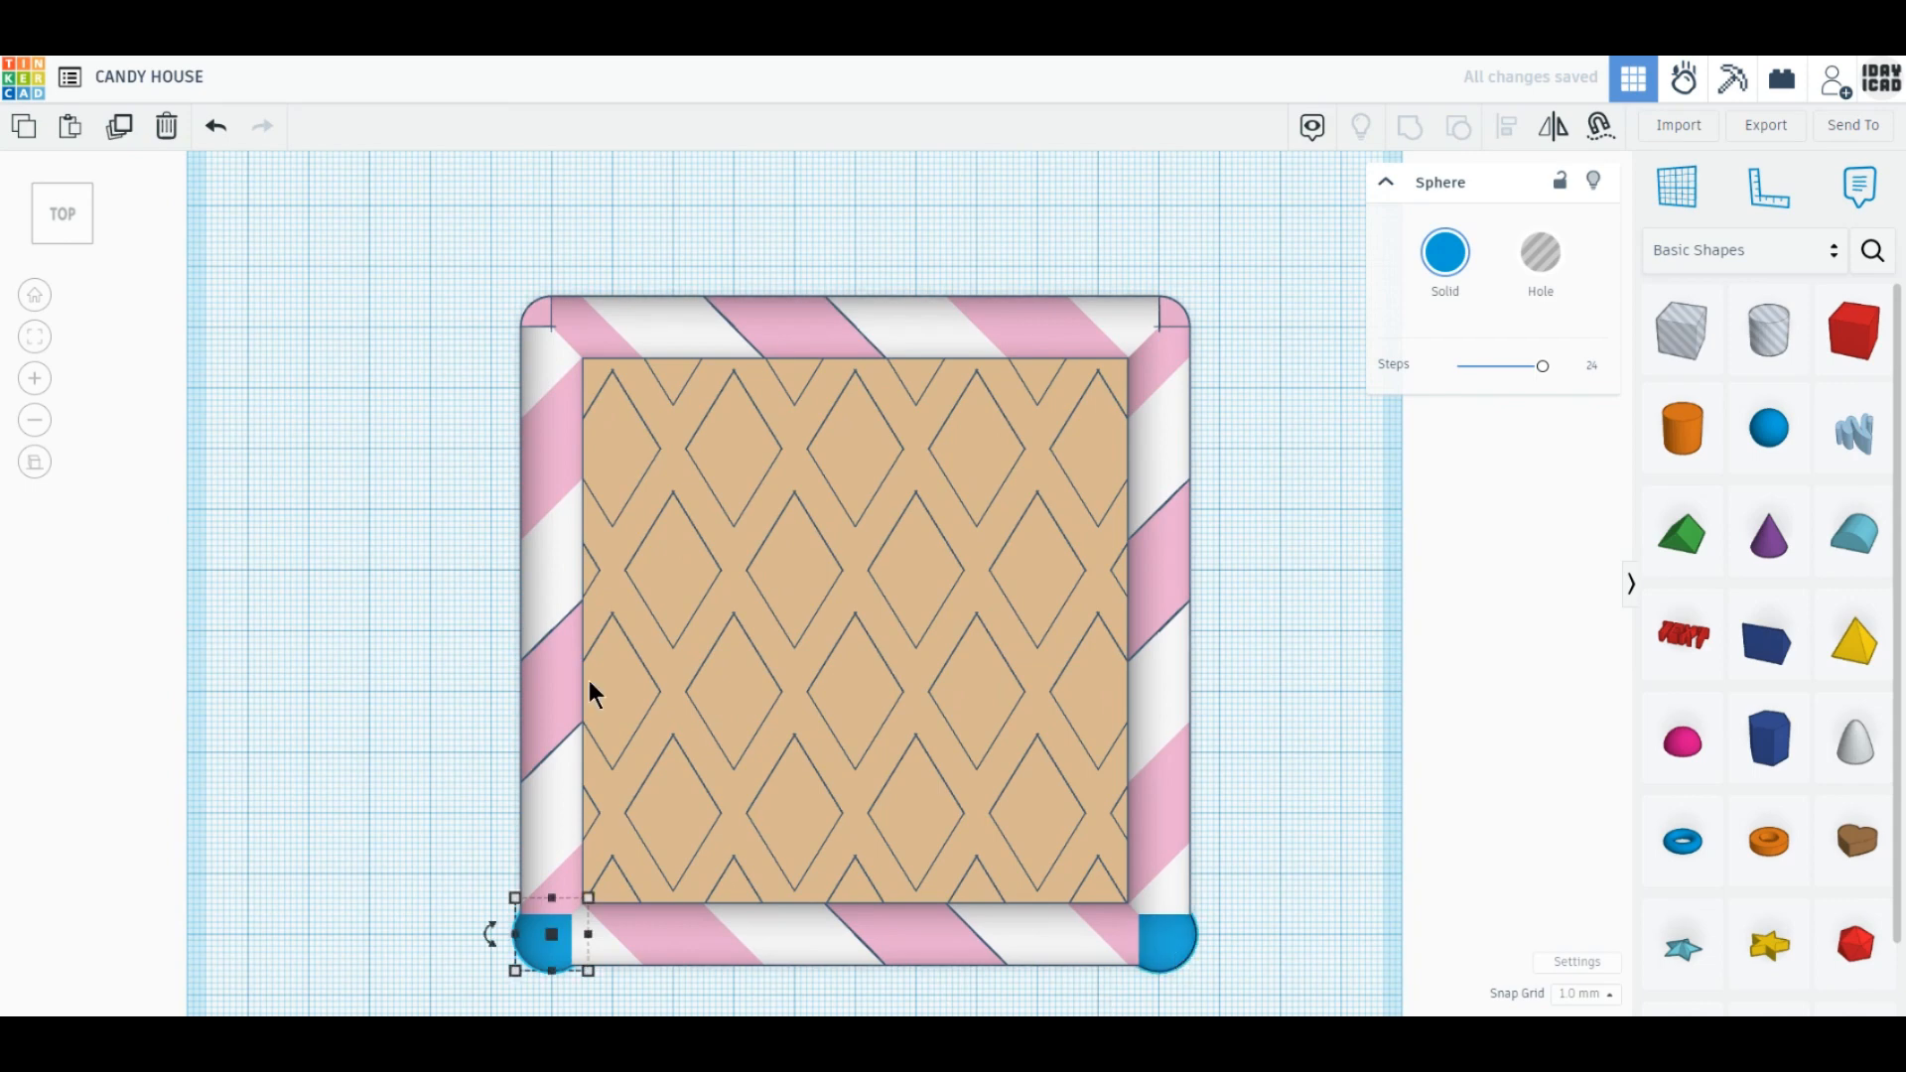
pyautogui.click(120, 127)
pyautogui.moveTo(538, 943); pyautogui.dragTo(1141, 336)
pyautogui.click(1337, 508)
pyautogui.scroll(-3, 920, 703)
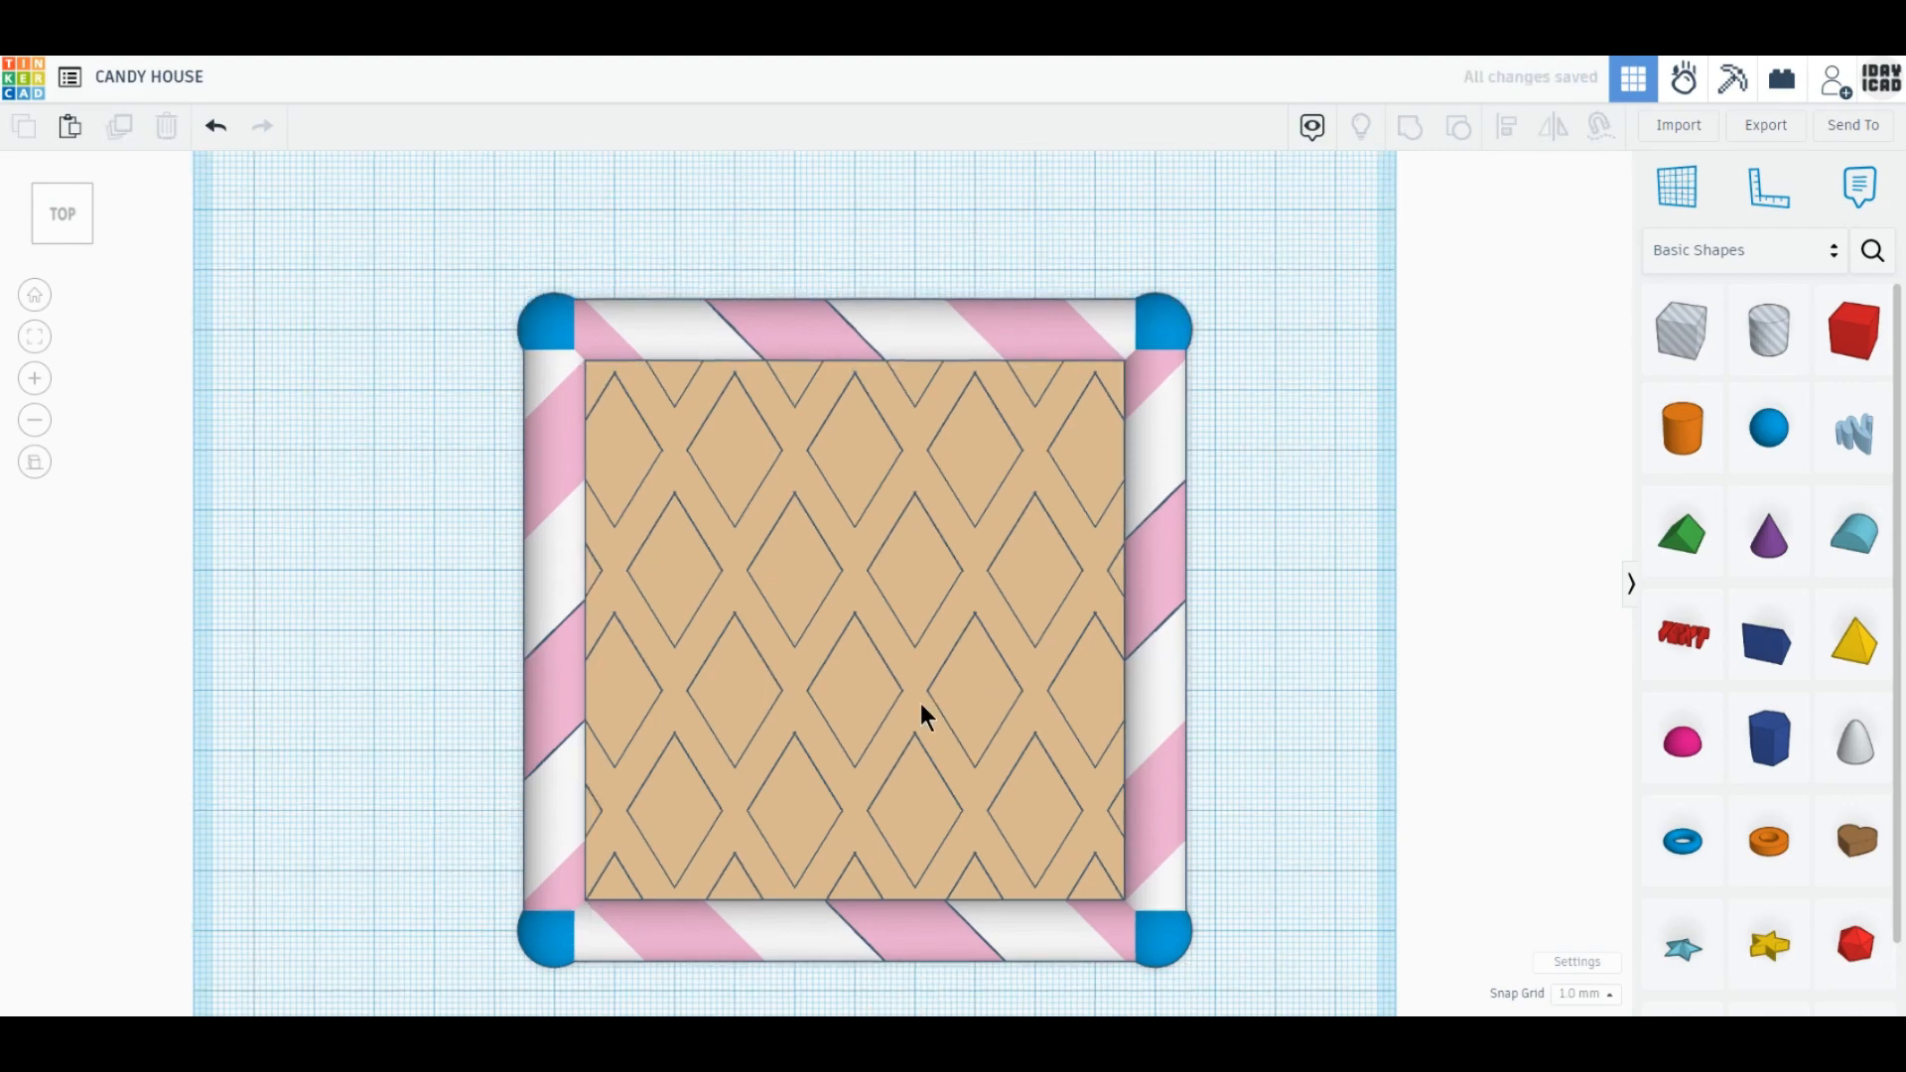
# Duplicate the front waffle wall and move the copy forward, clear of the house.
pyautogui.moveTo(774, 708); pyautogui.dragTo(792, 639, button='right')
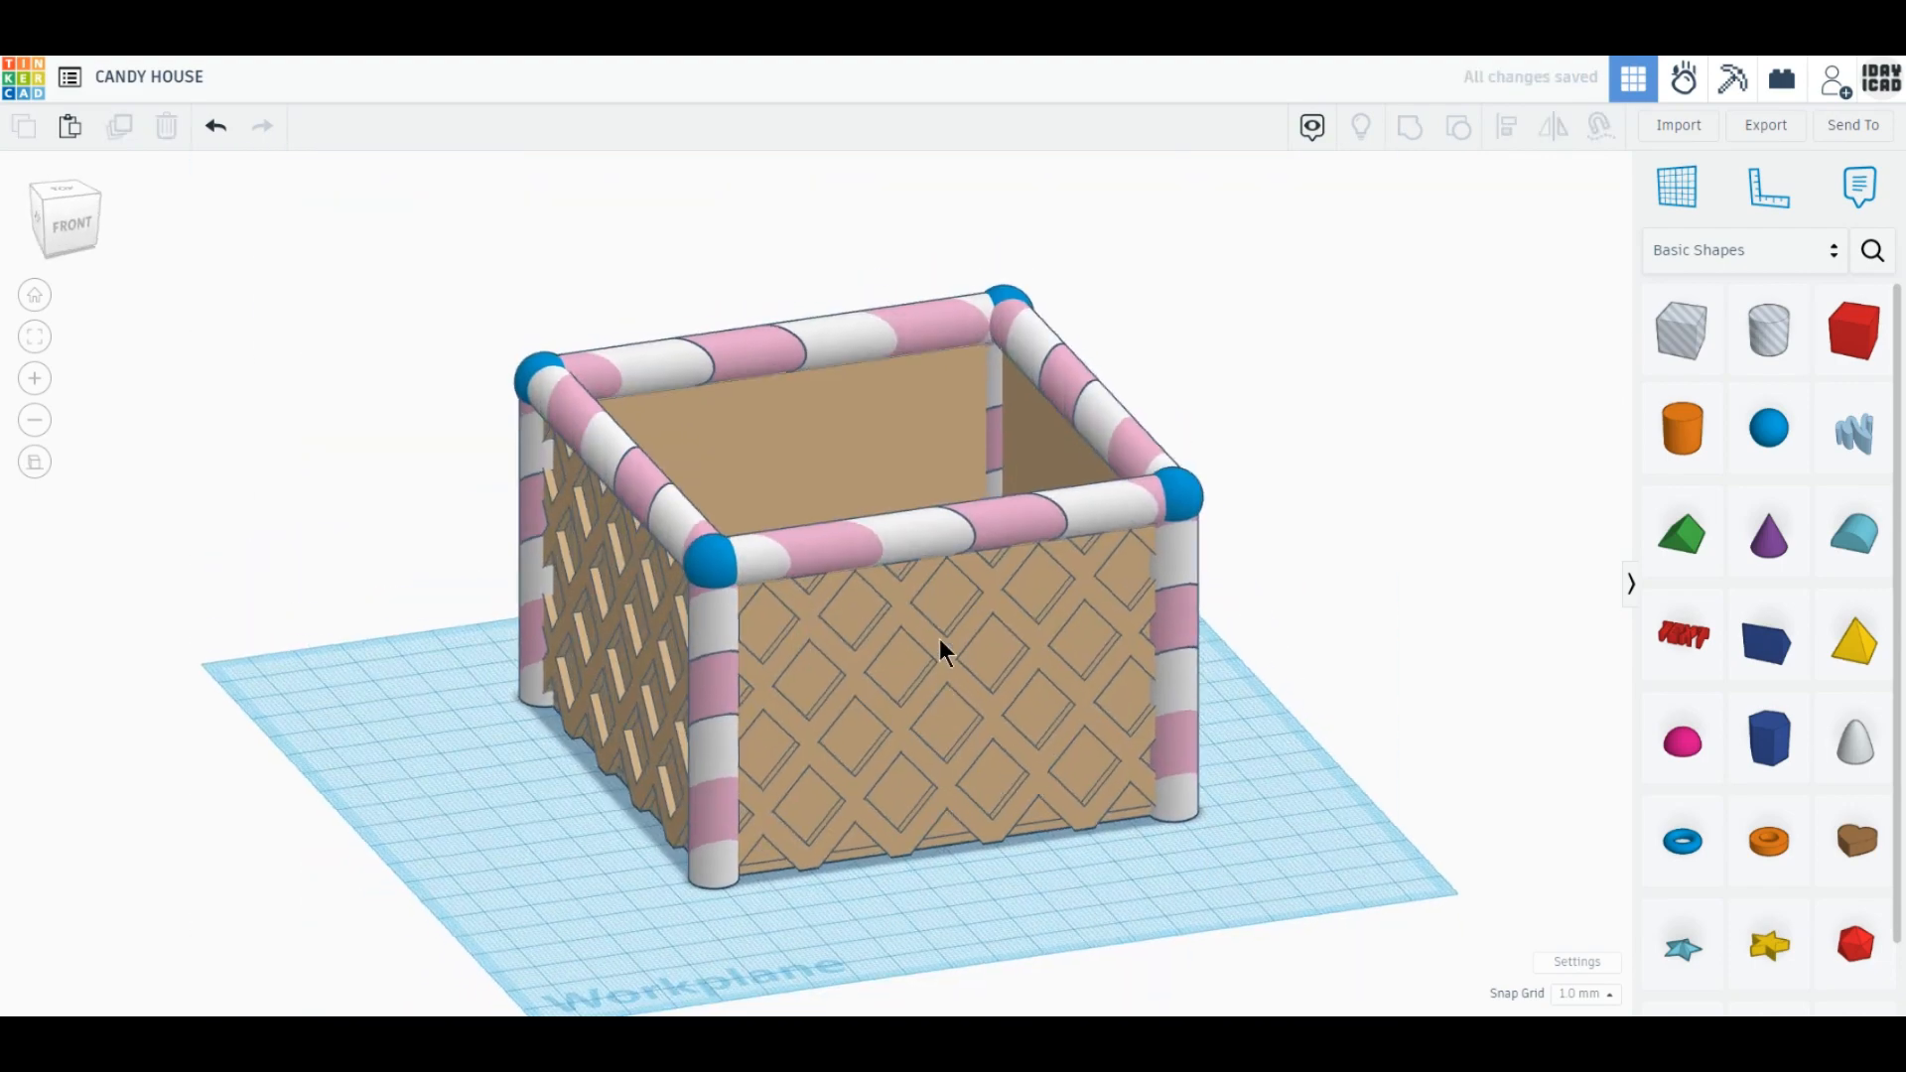
pyautogui.click(1020, 759)
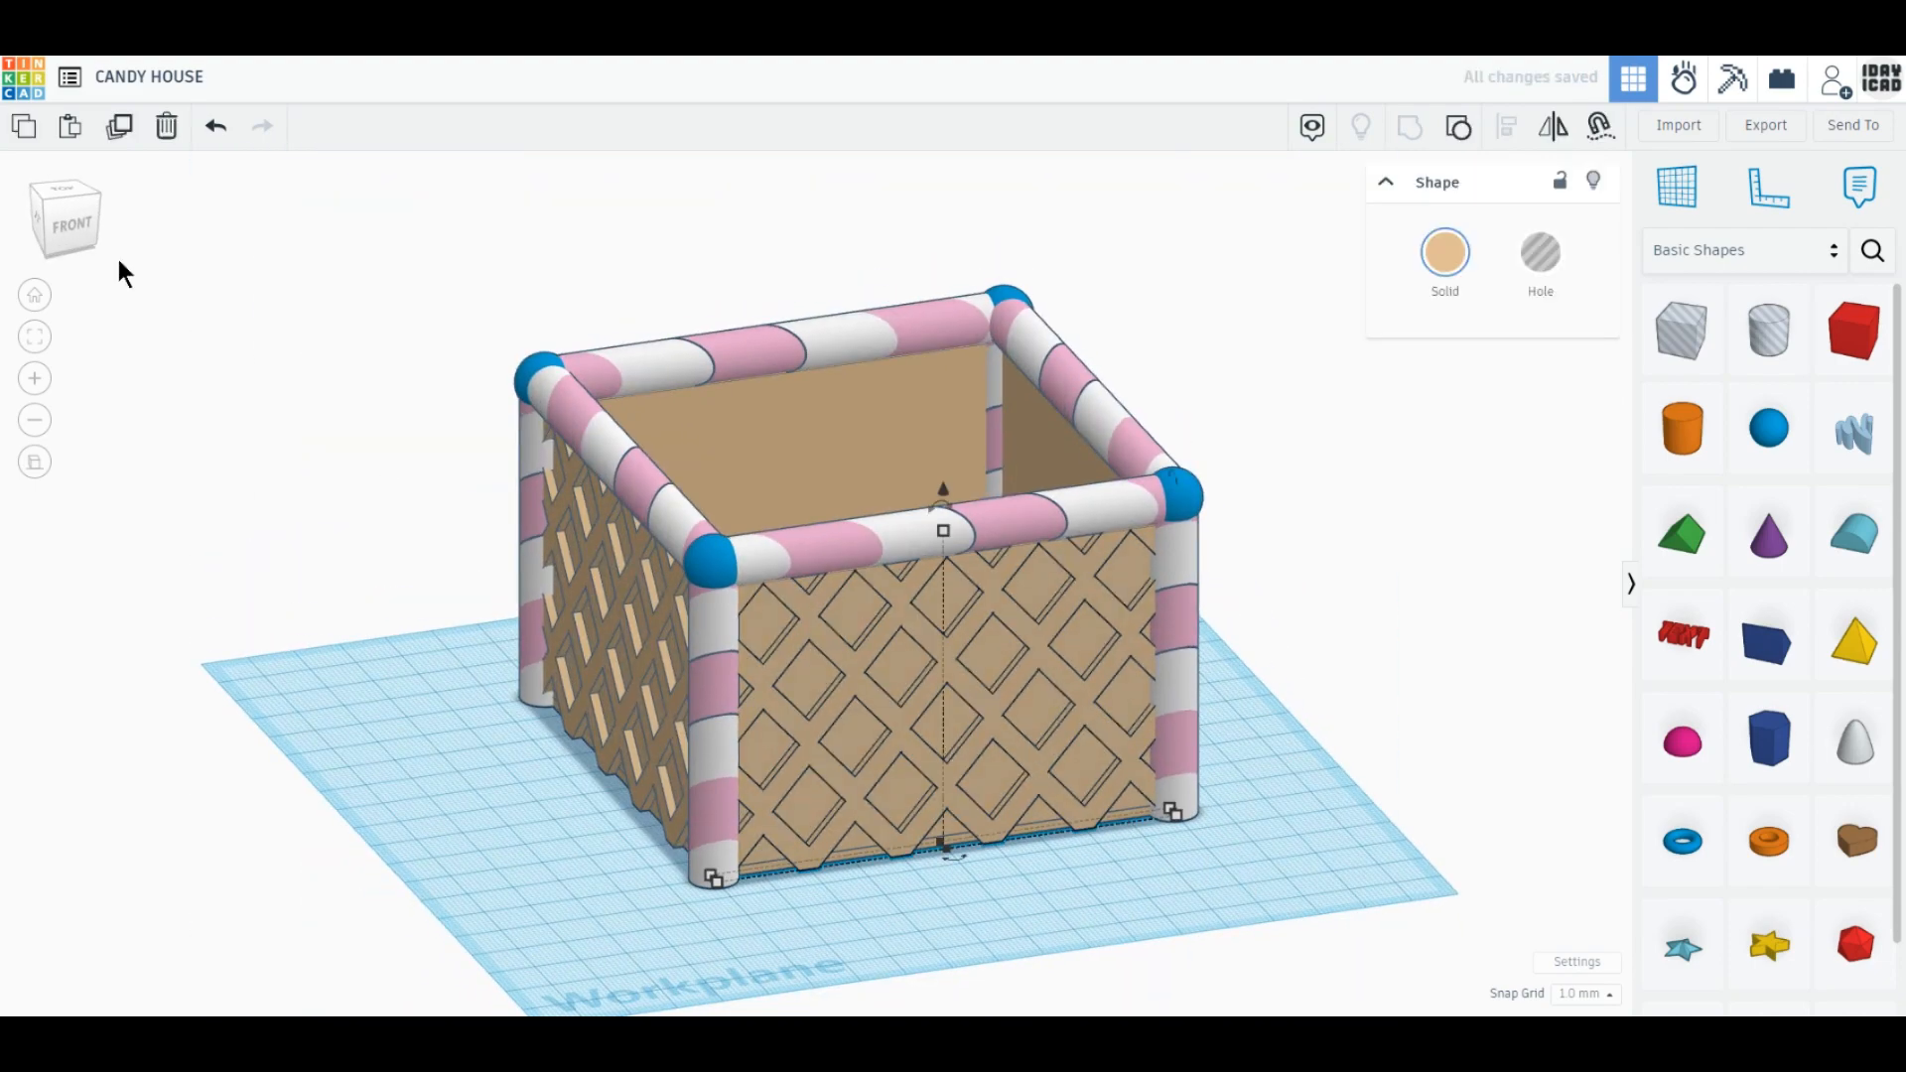
pyautogui.click(120, 127)
pyautogui.moveTo(872, 711); pyautogui.dragTo(1002, 820)
pyautogui.moveTo(1002, 819); pyautogui.dragTo(771, 874, button='right')
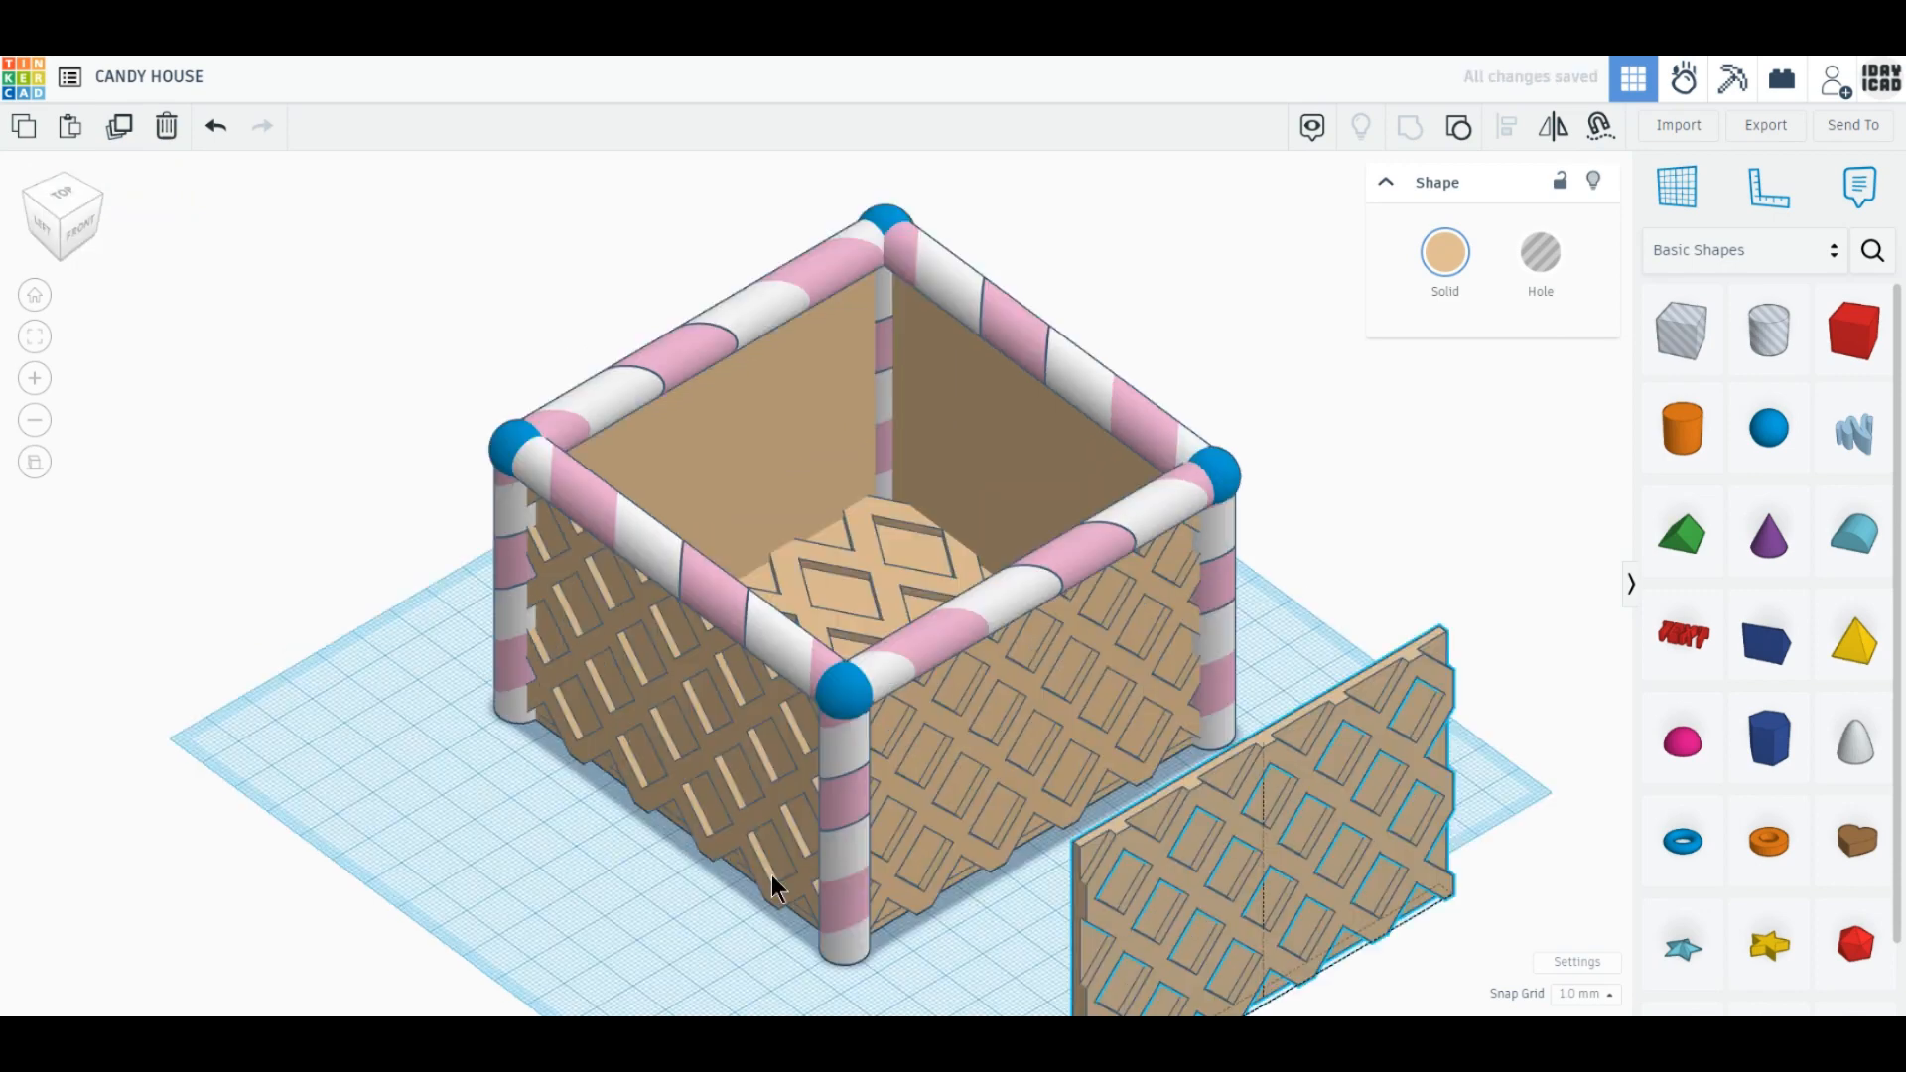
pyautogui.moveTo(1095, 896); pyautogui.dragTo(1212, 864, button='right')
pyautogui.moveTo(1361, 902); pyautogui.dragTo(979, 765, button='right')
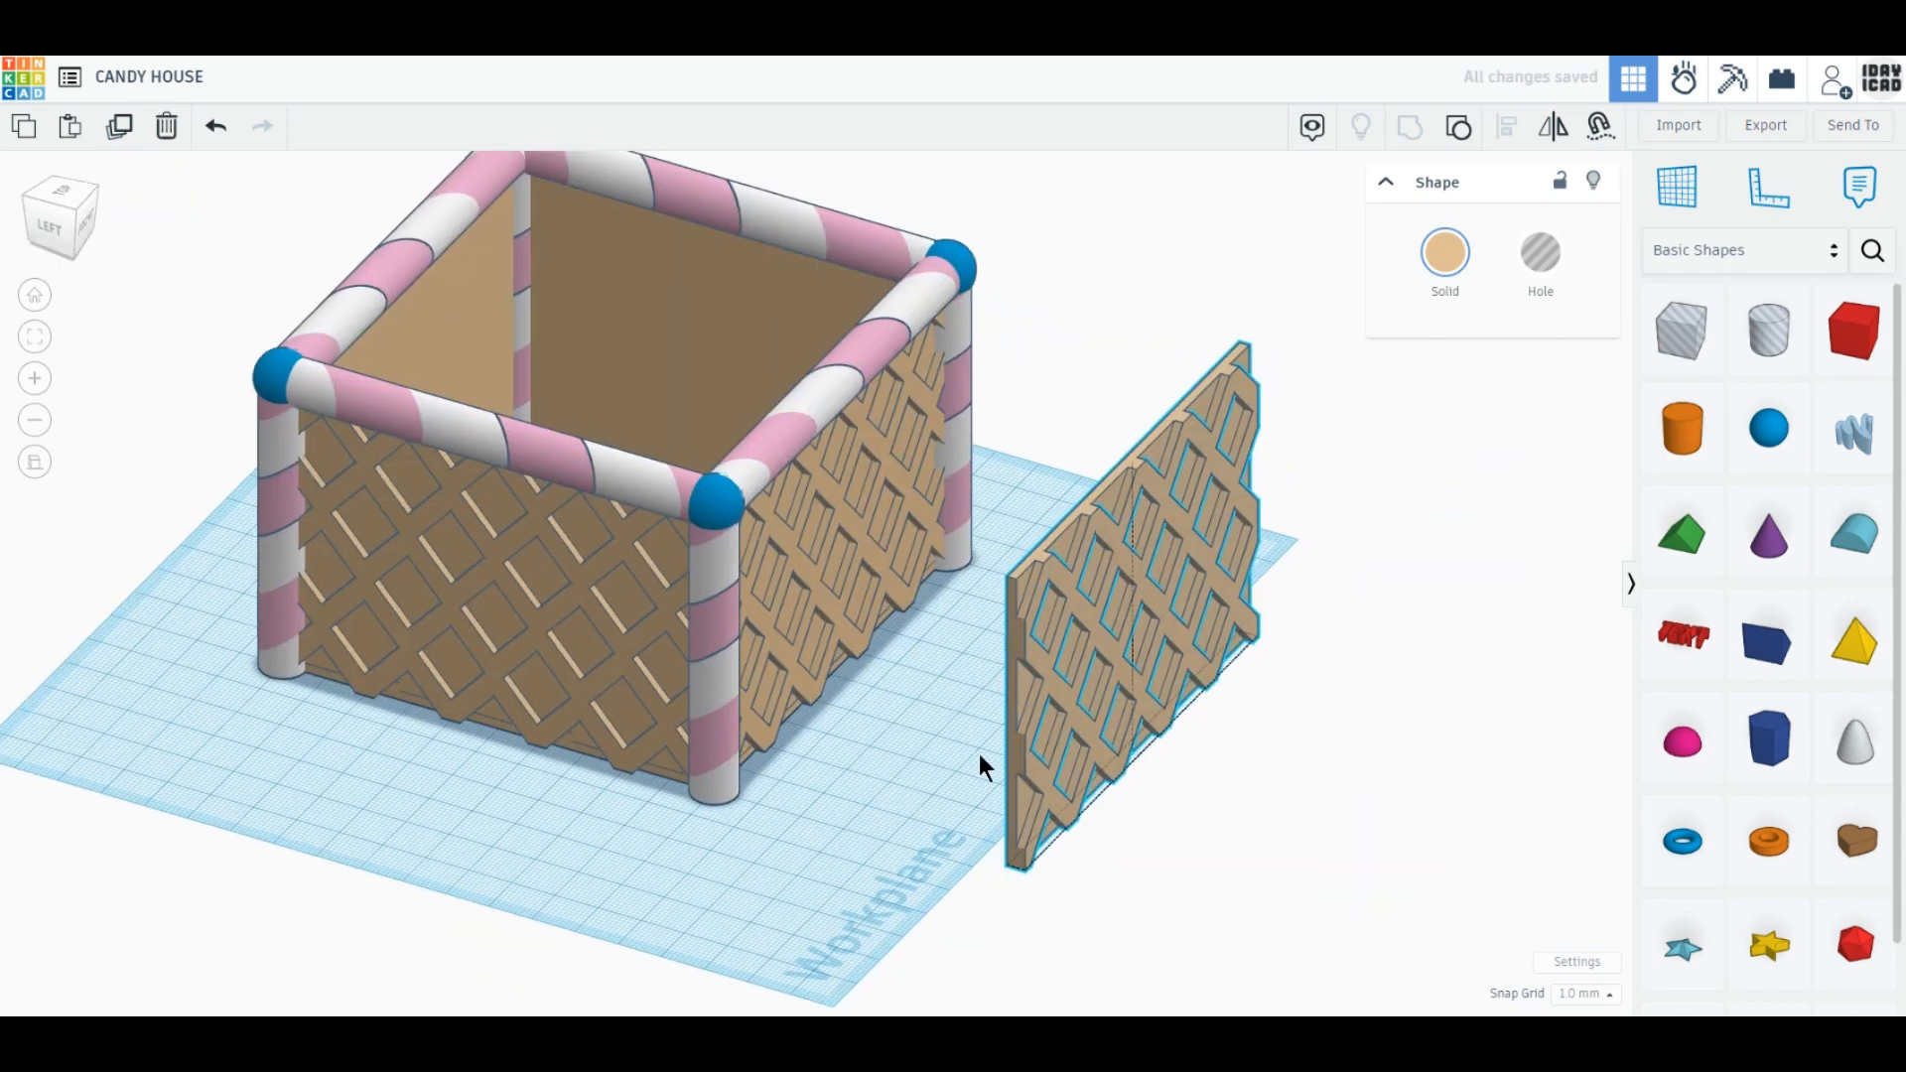
# Add a wedge to the workplane between the house and the copied wall and rotate it 90°.
pyautogui.click(1769, 640)
pyautogui.click(840, 852)
pyautogui.moveTo(915, 857); pyautogui.dragTo(840, 852)
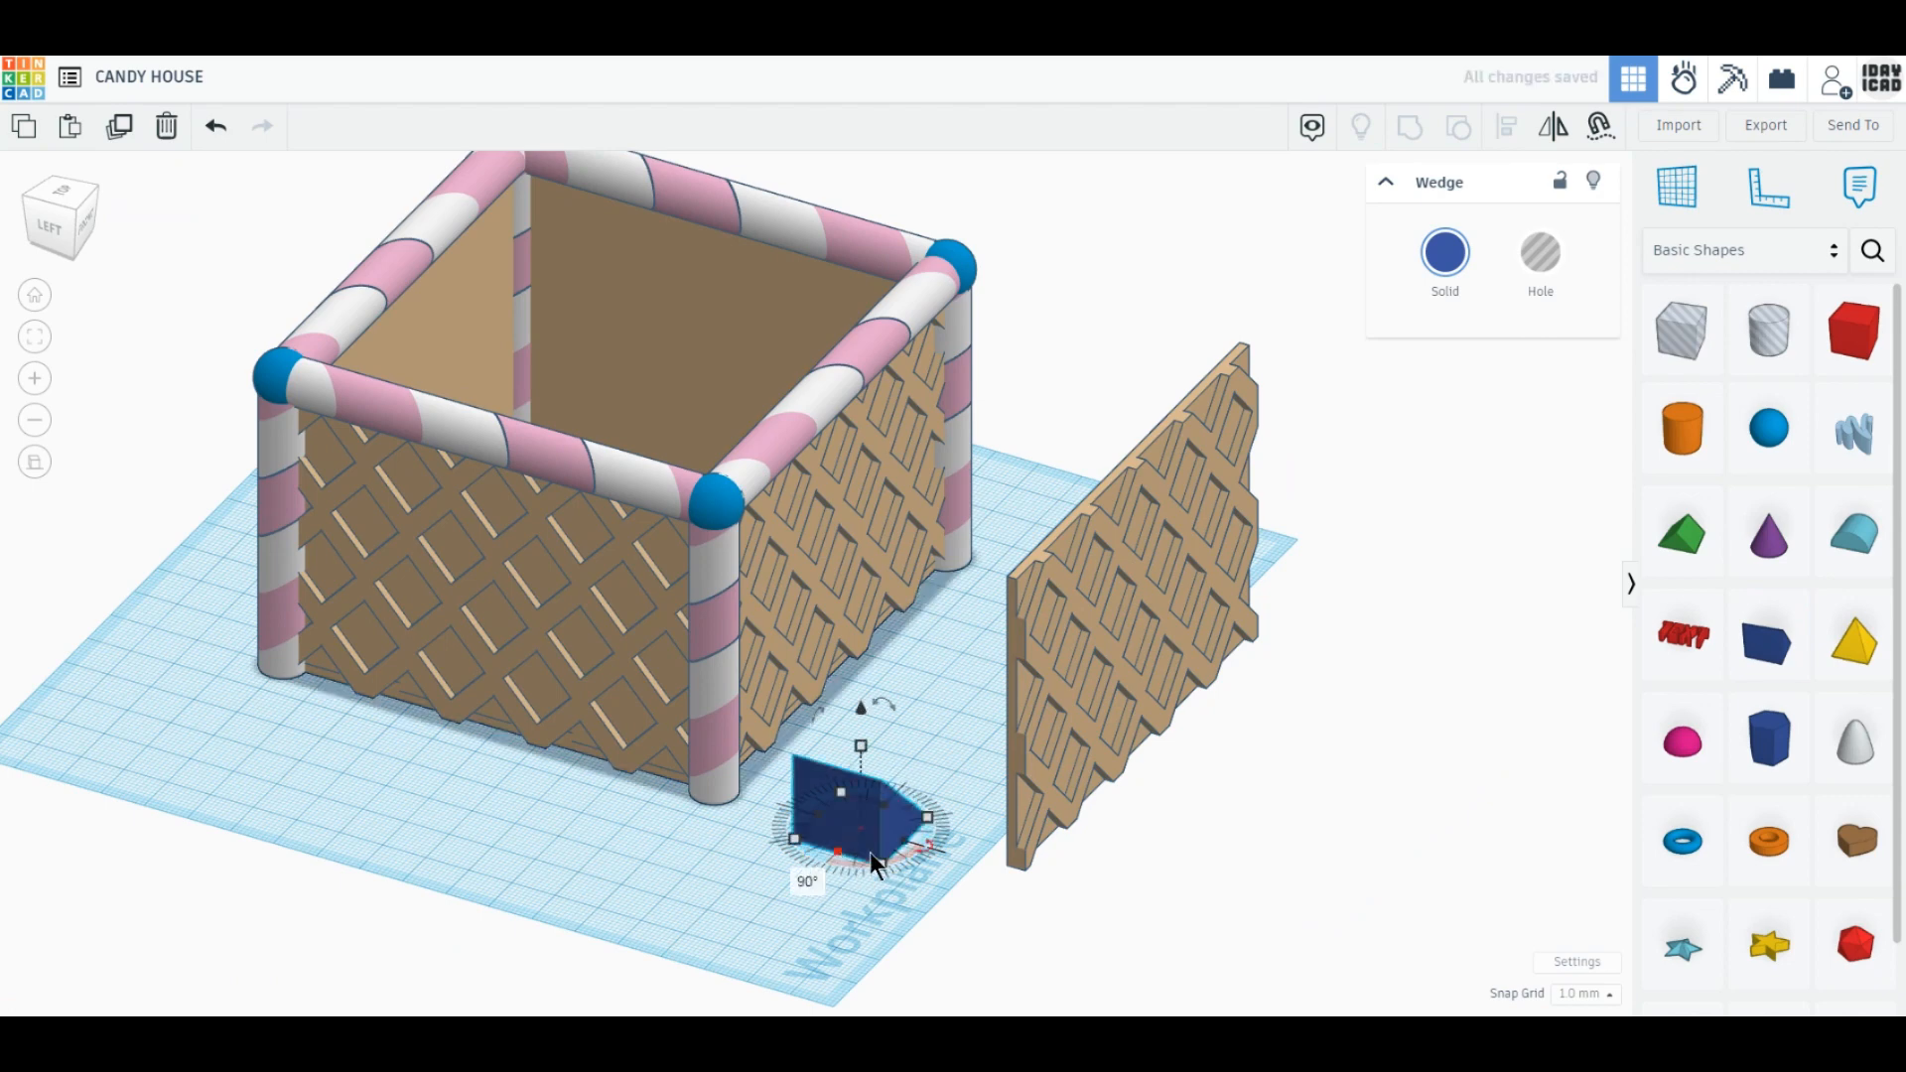
# Set the wedge's height and length to 70 mm each and turn it into a hole.
pyautogui.click(955, 785)
pyautogui.write('70')
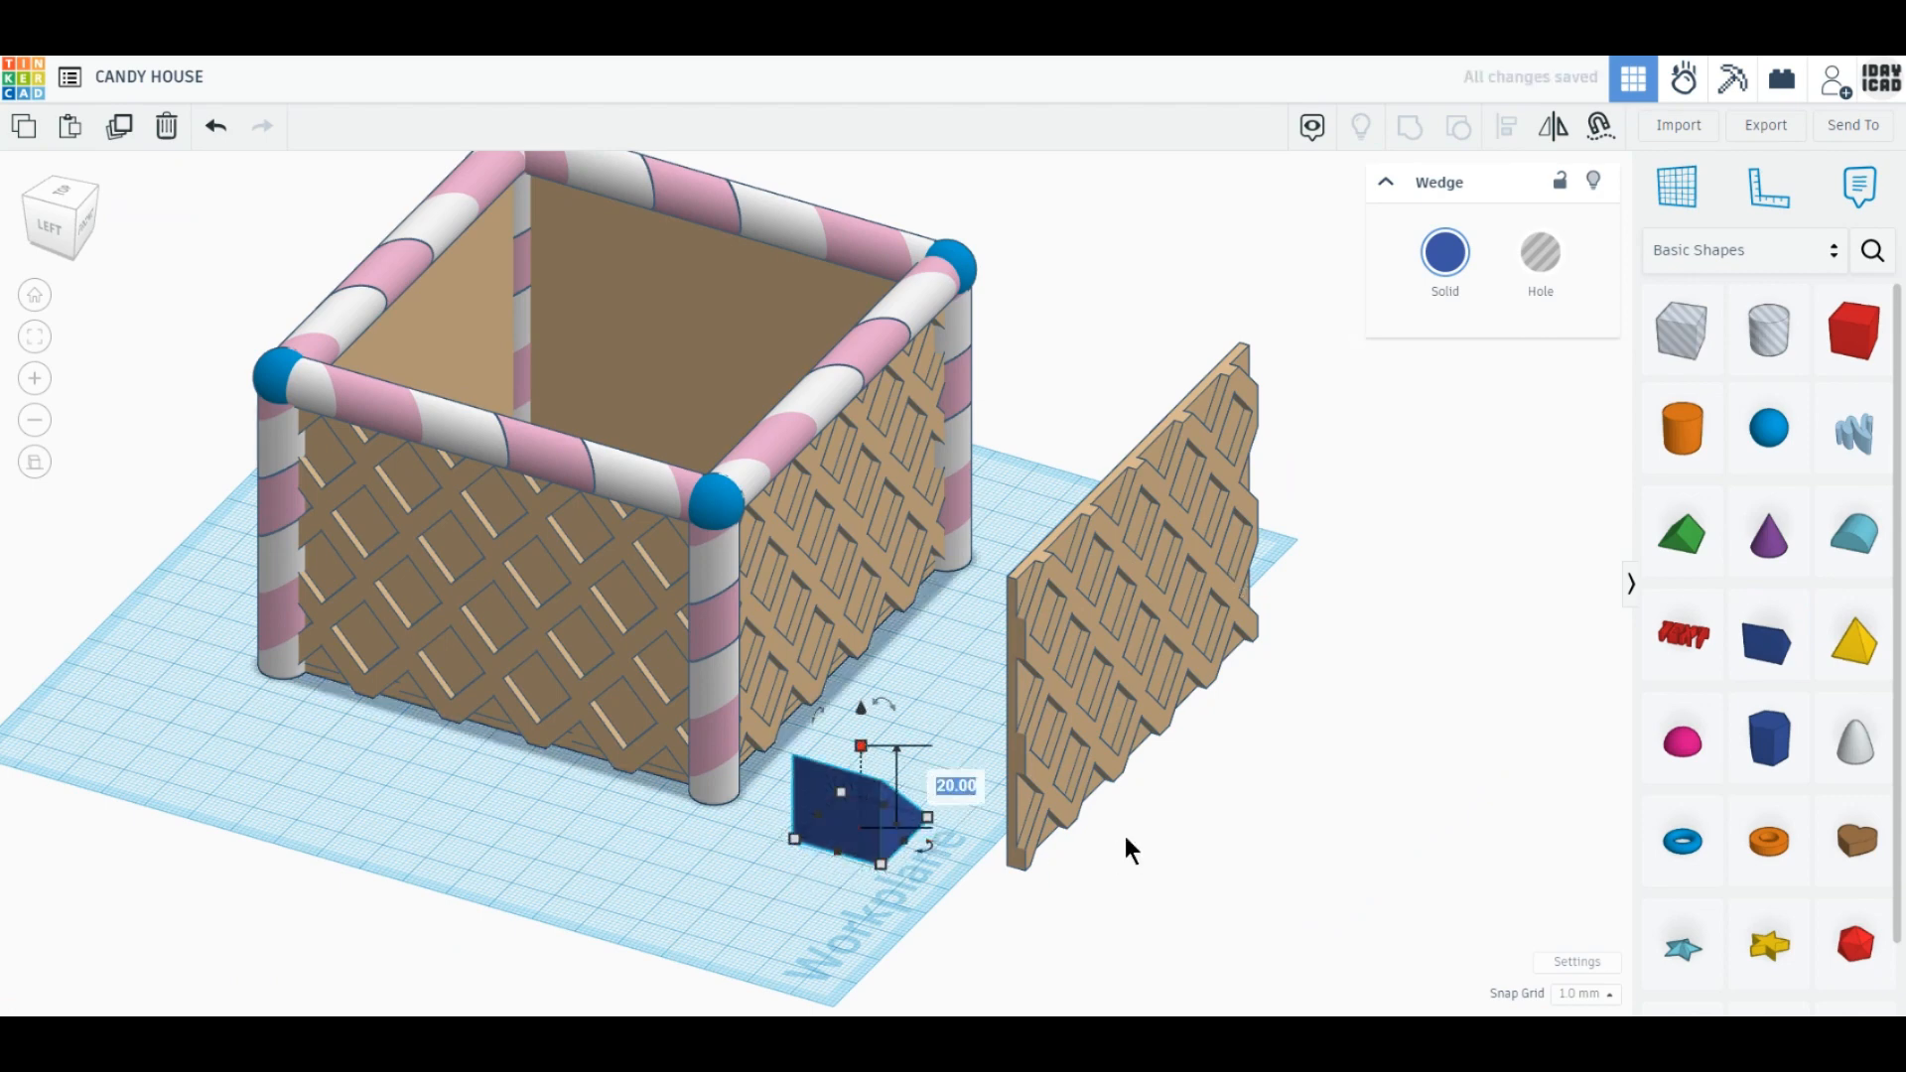
pyautogui.press('Return')
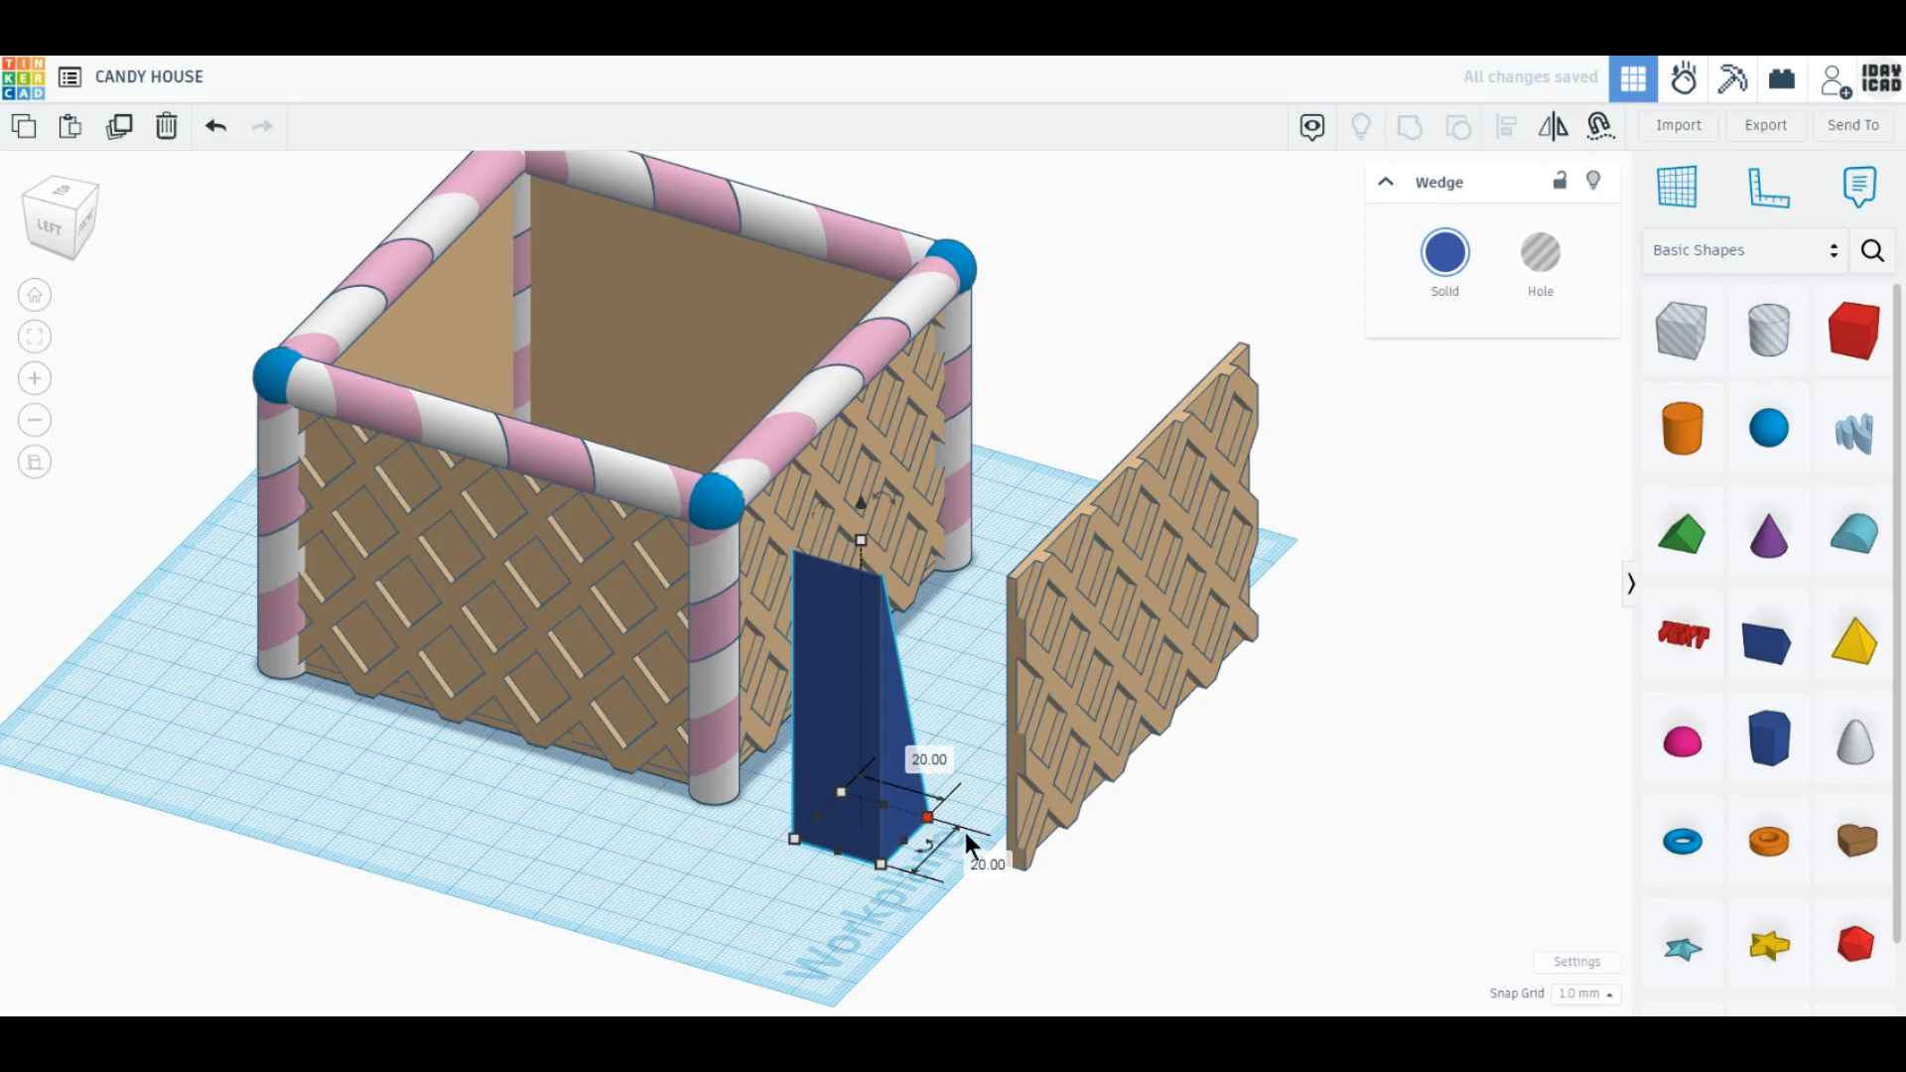
pyautogui.click(982, 860)
pyautogui.write('70')
pyautogui.press('Return')
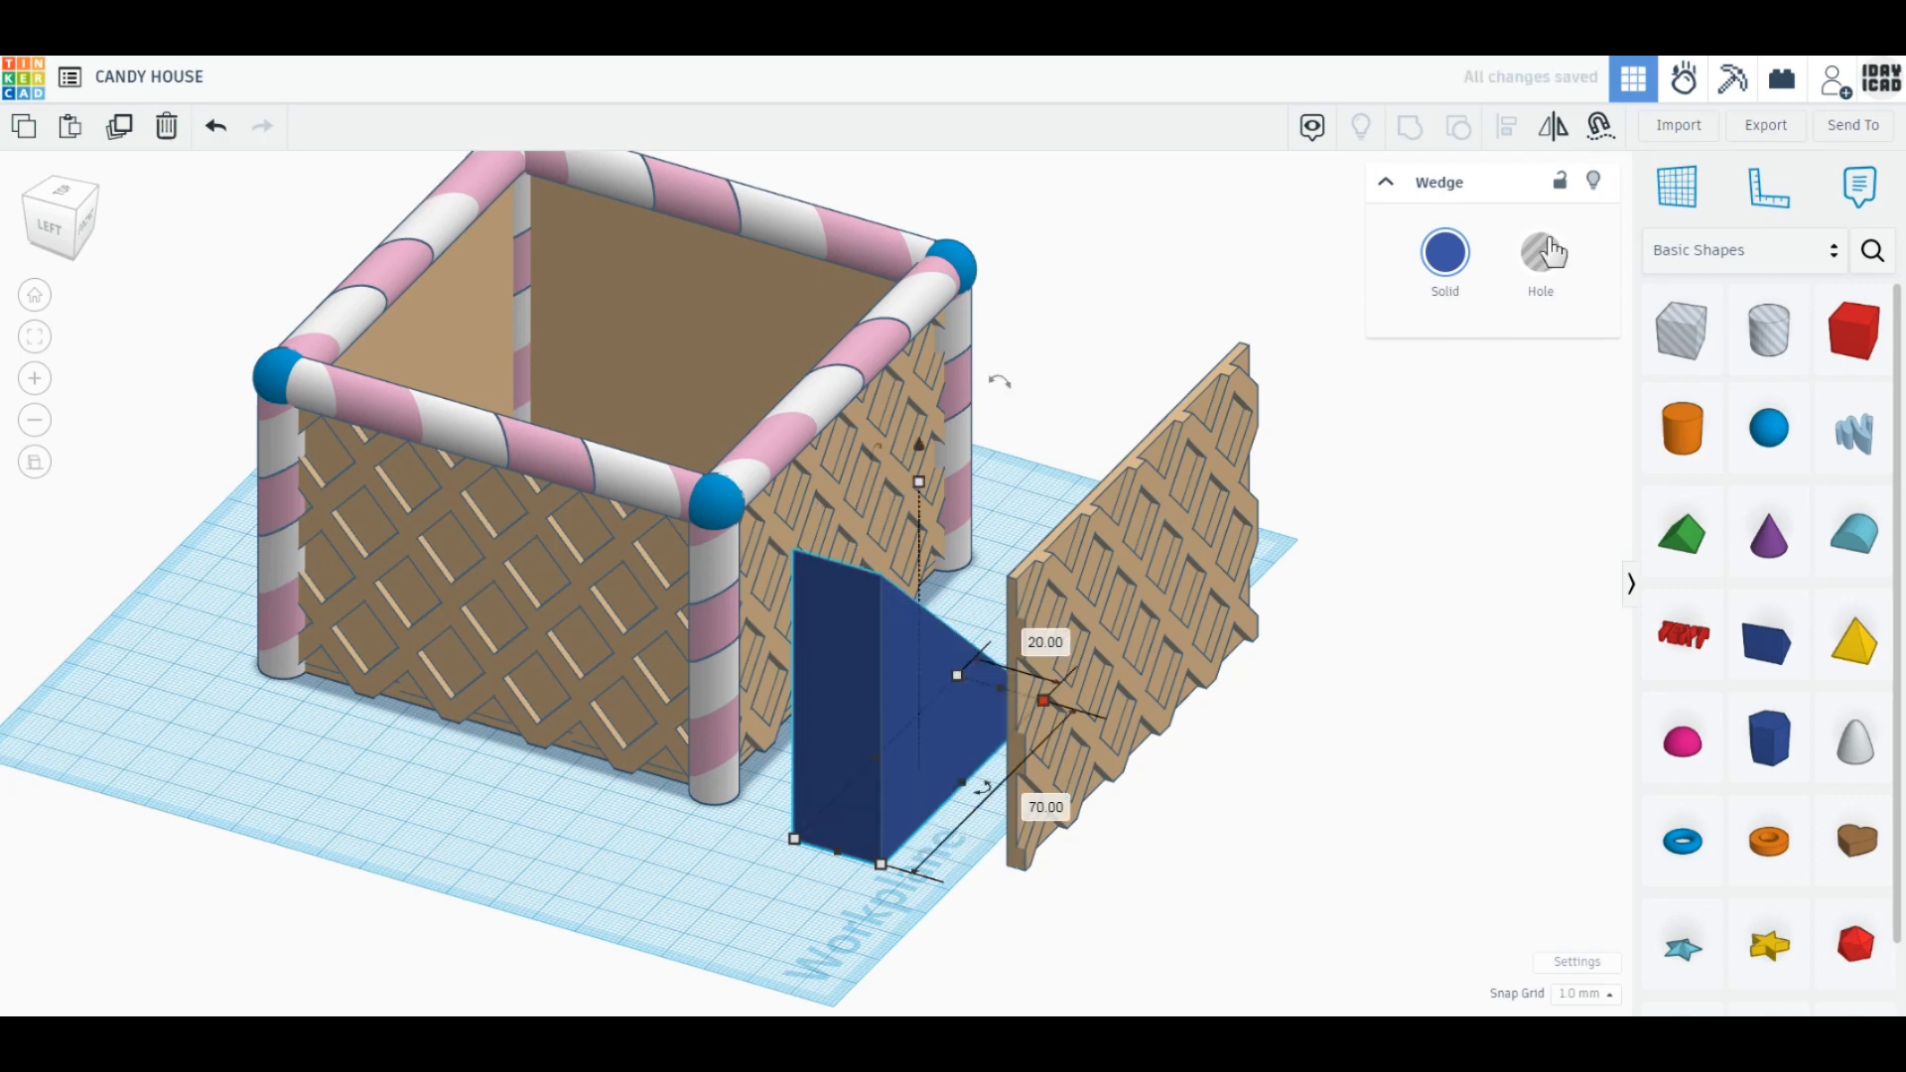
pyautogui.click(1544, 266)
# Move the wedge hole and the copied wall panel together so the wedge straddles the panel, flush with its left end.
pyautogui.moveTo(1261, 620); pyautogui.dragTo(846, 857, button='right')
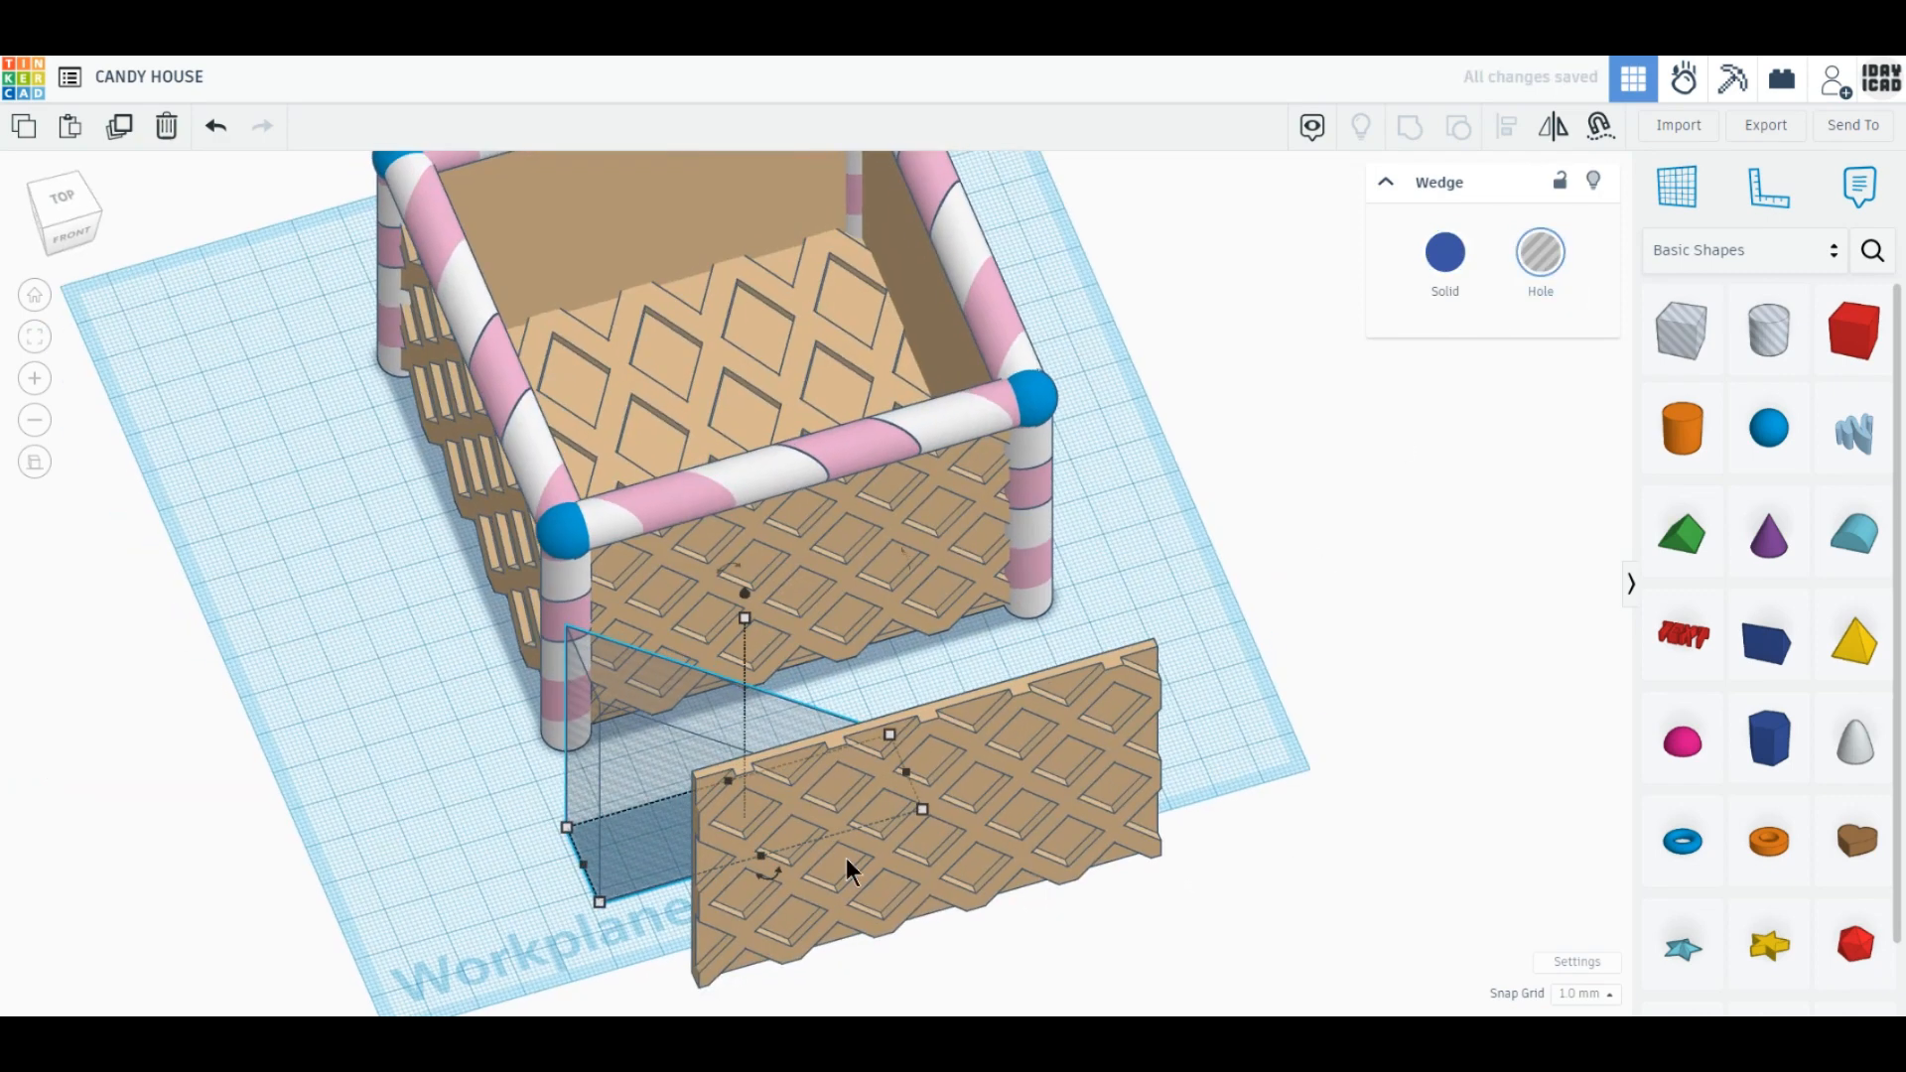
pyautogui.click(68, 203)
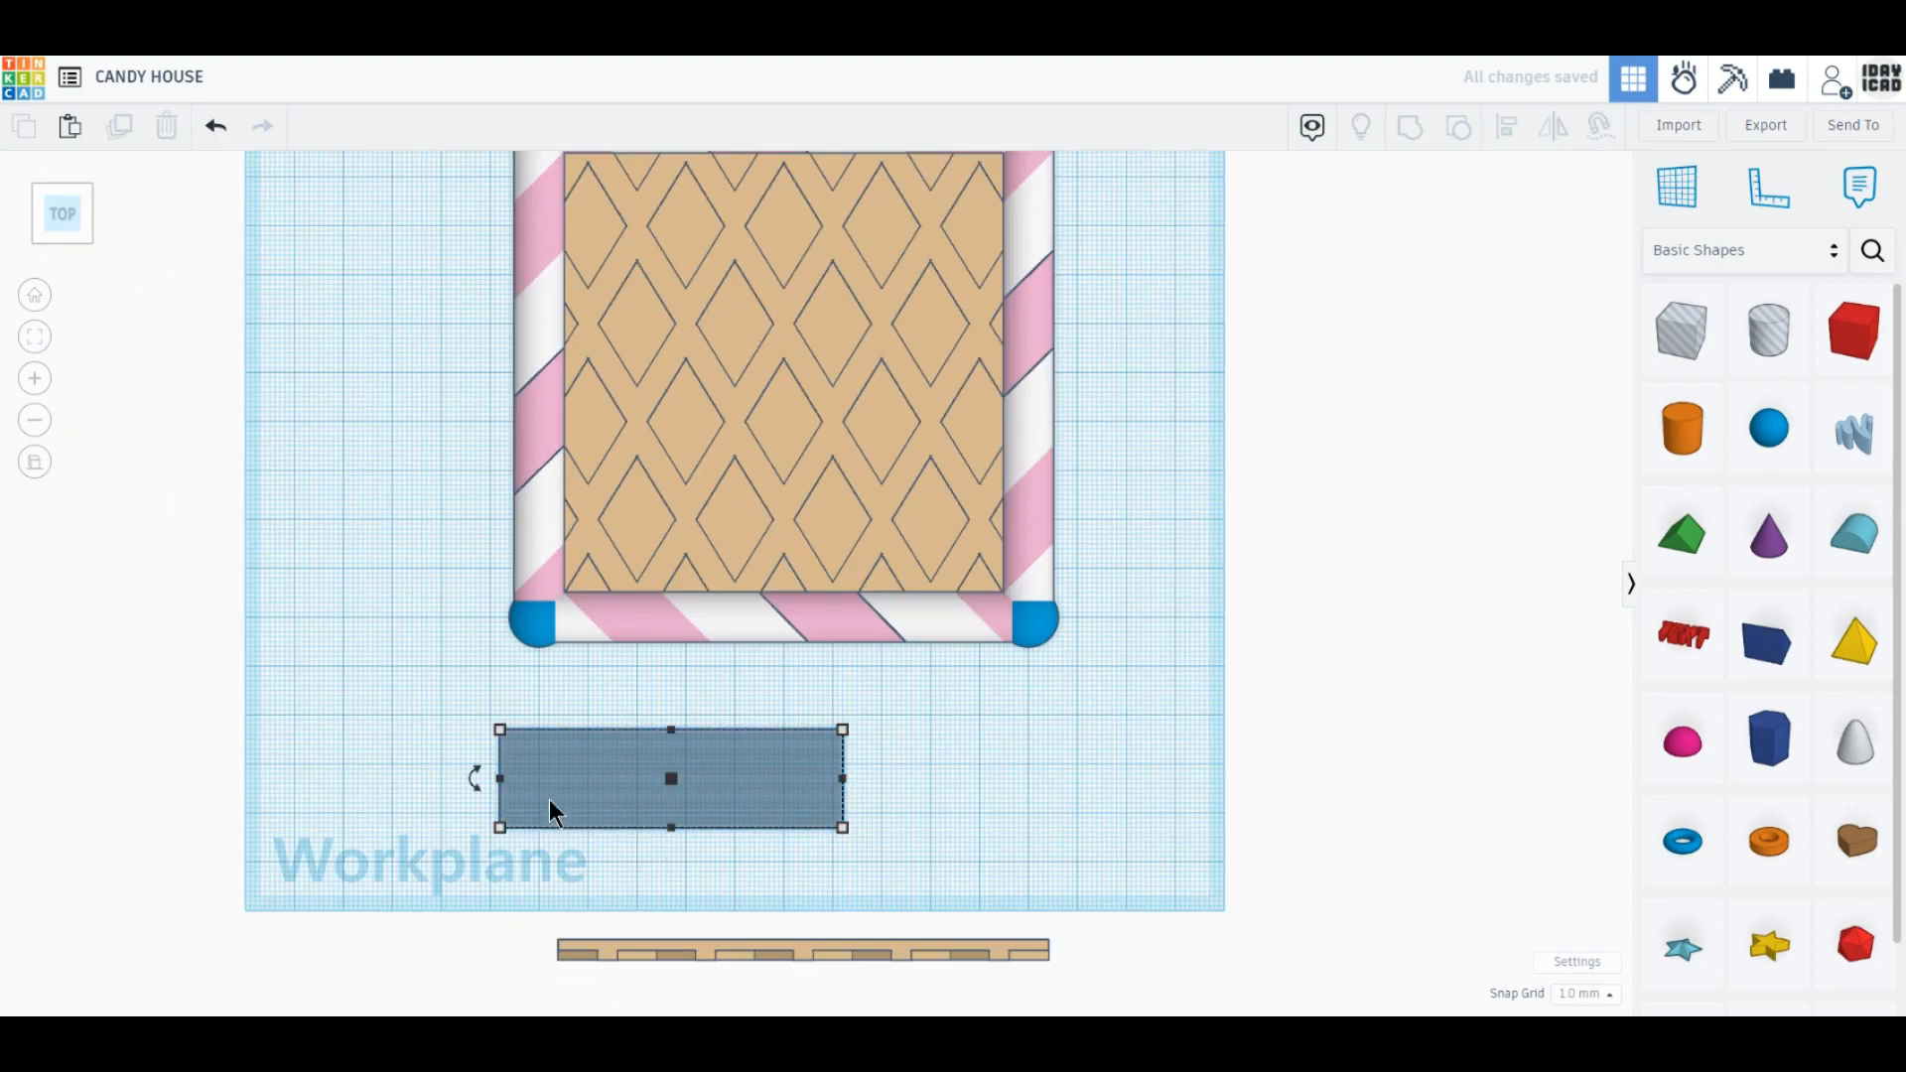
pyautogui.moveTo(550, 800); pyautogui.dragTo(628, 781)
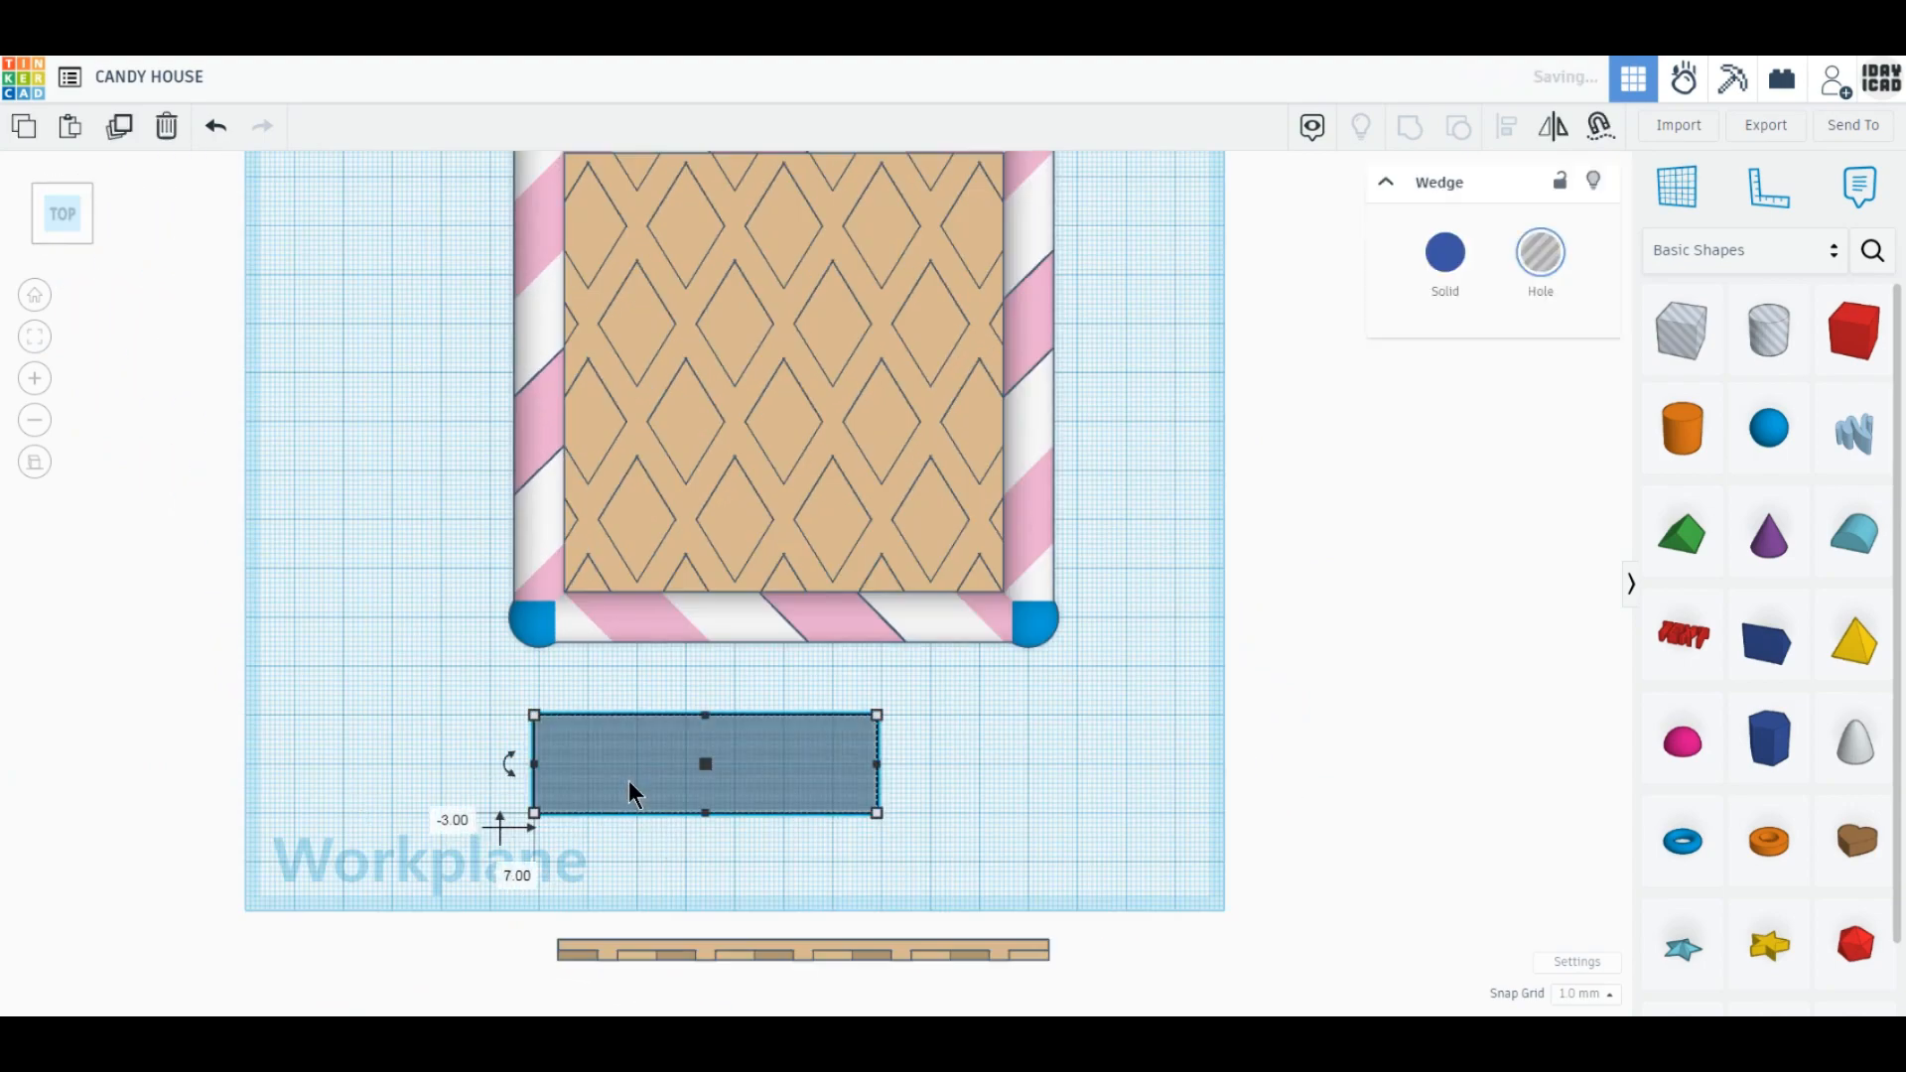
pyautogui.moveTo(712, 943); pyautogui.dragTo(695, 764)
pyautogui.scroll(5, 718, 826)
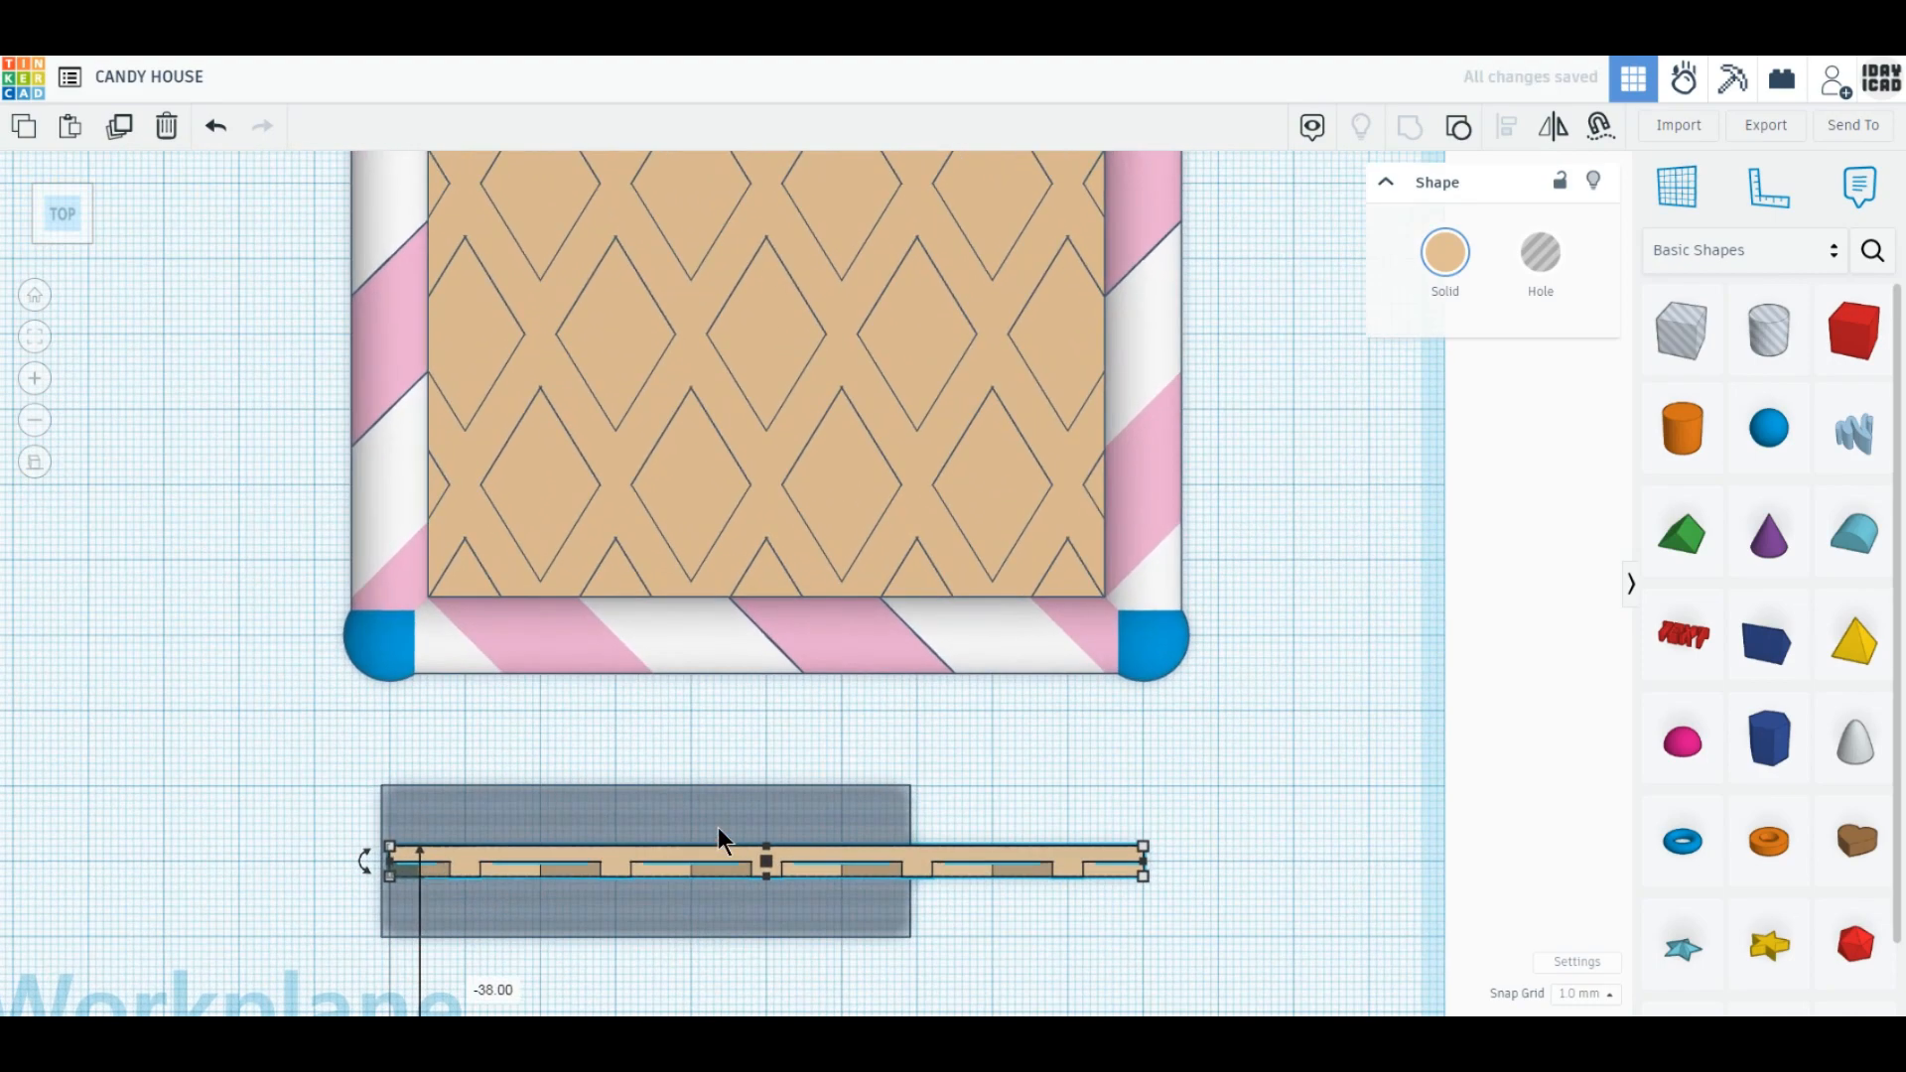
pyautogui.scroll(1, 737, 687)
pyautogui.moveTo(651, 824); pyautogui.dragTo(659, 823)
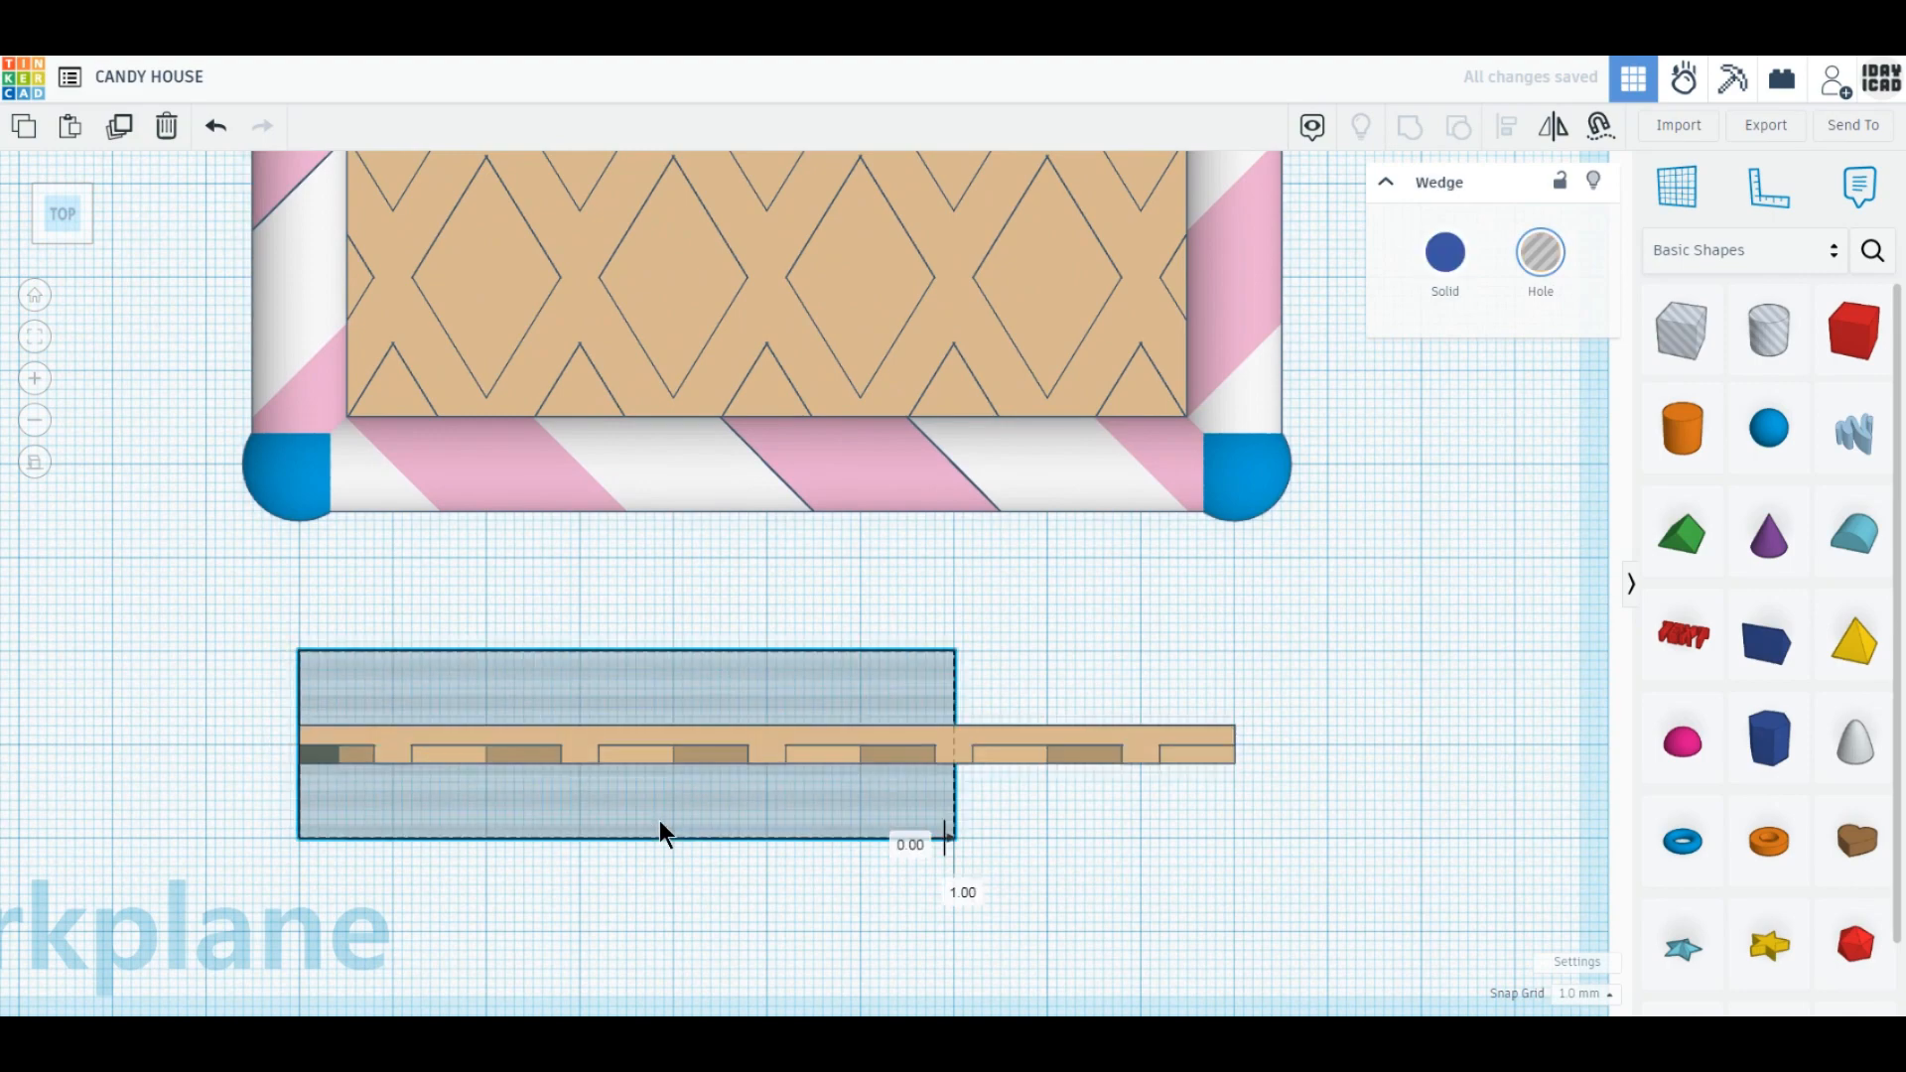
# Duplicate the wedge hole, mirrored against the panel's right end, and set the copy's length to 70 mm.
pyautogui.click(68, 238)
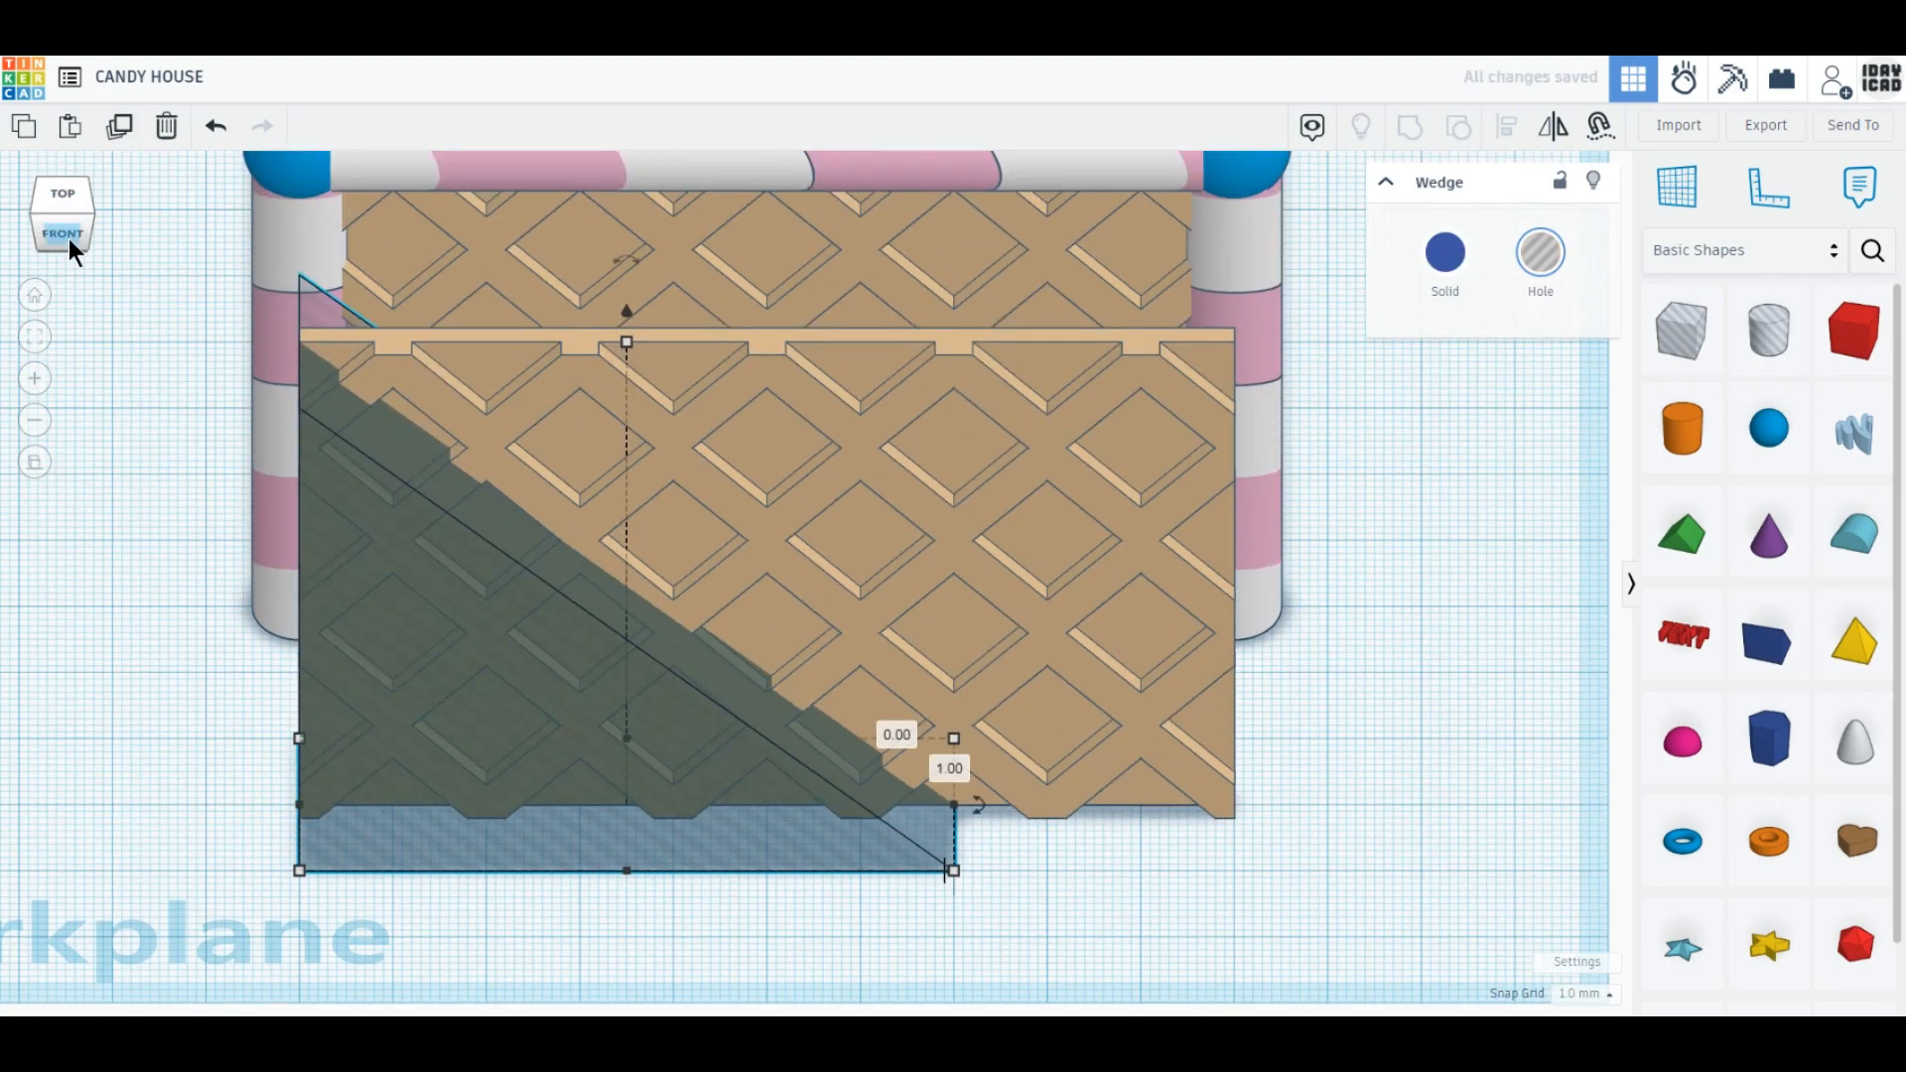
pyautogui.click(118, 135)
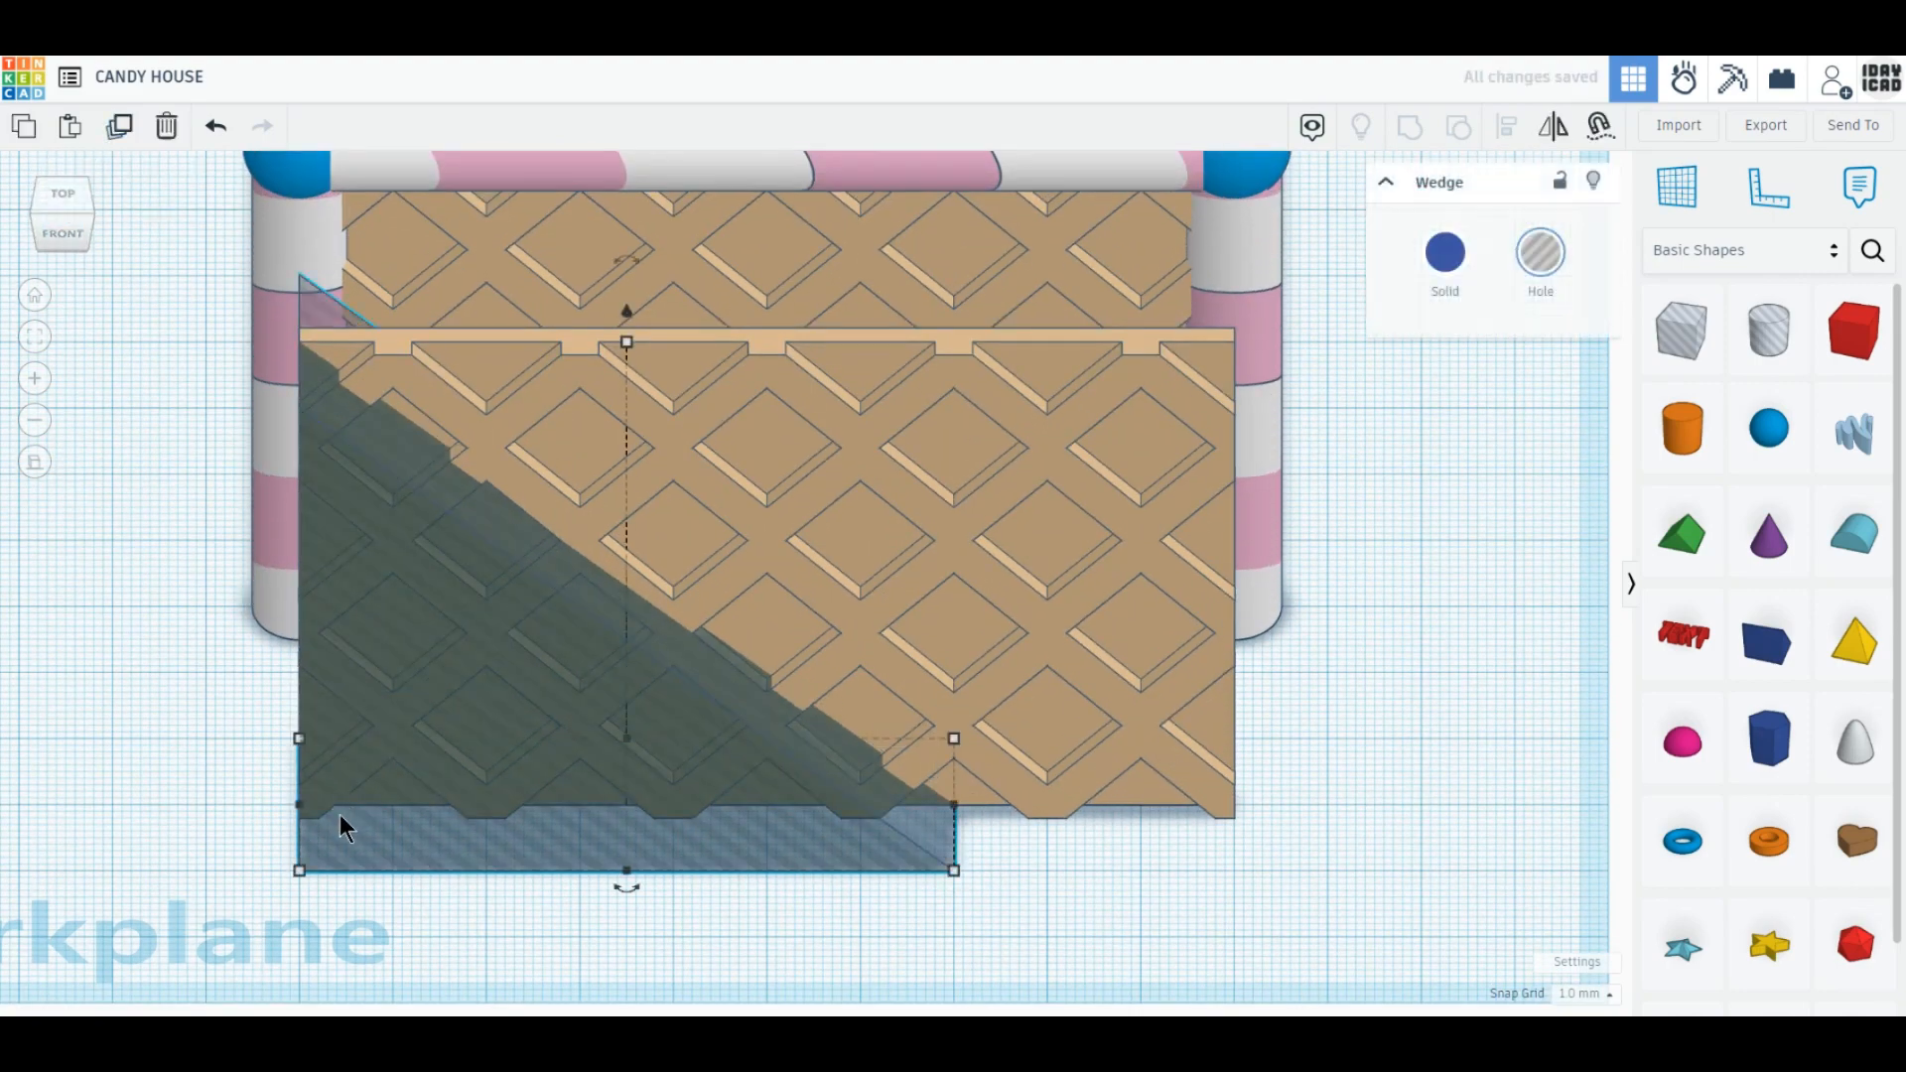
pyautogui.moveTo(300, 806); pyautogui.dragTo(1231, 834)
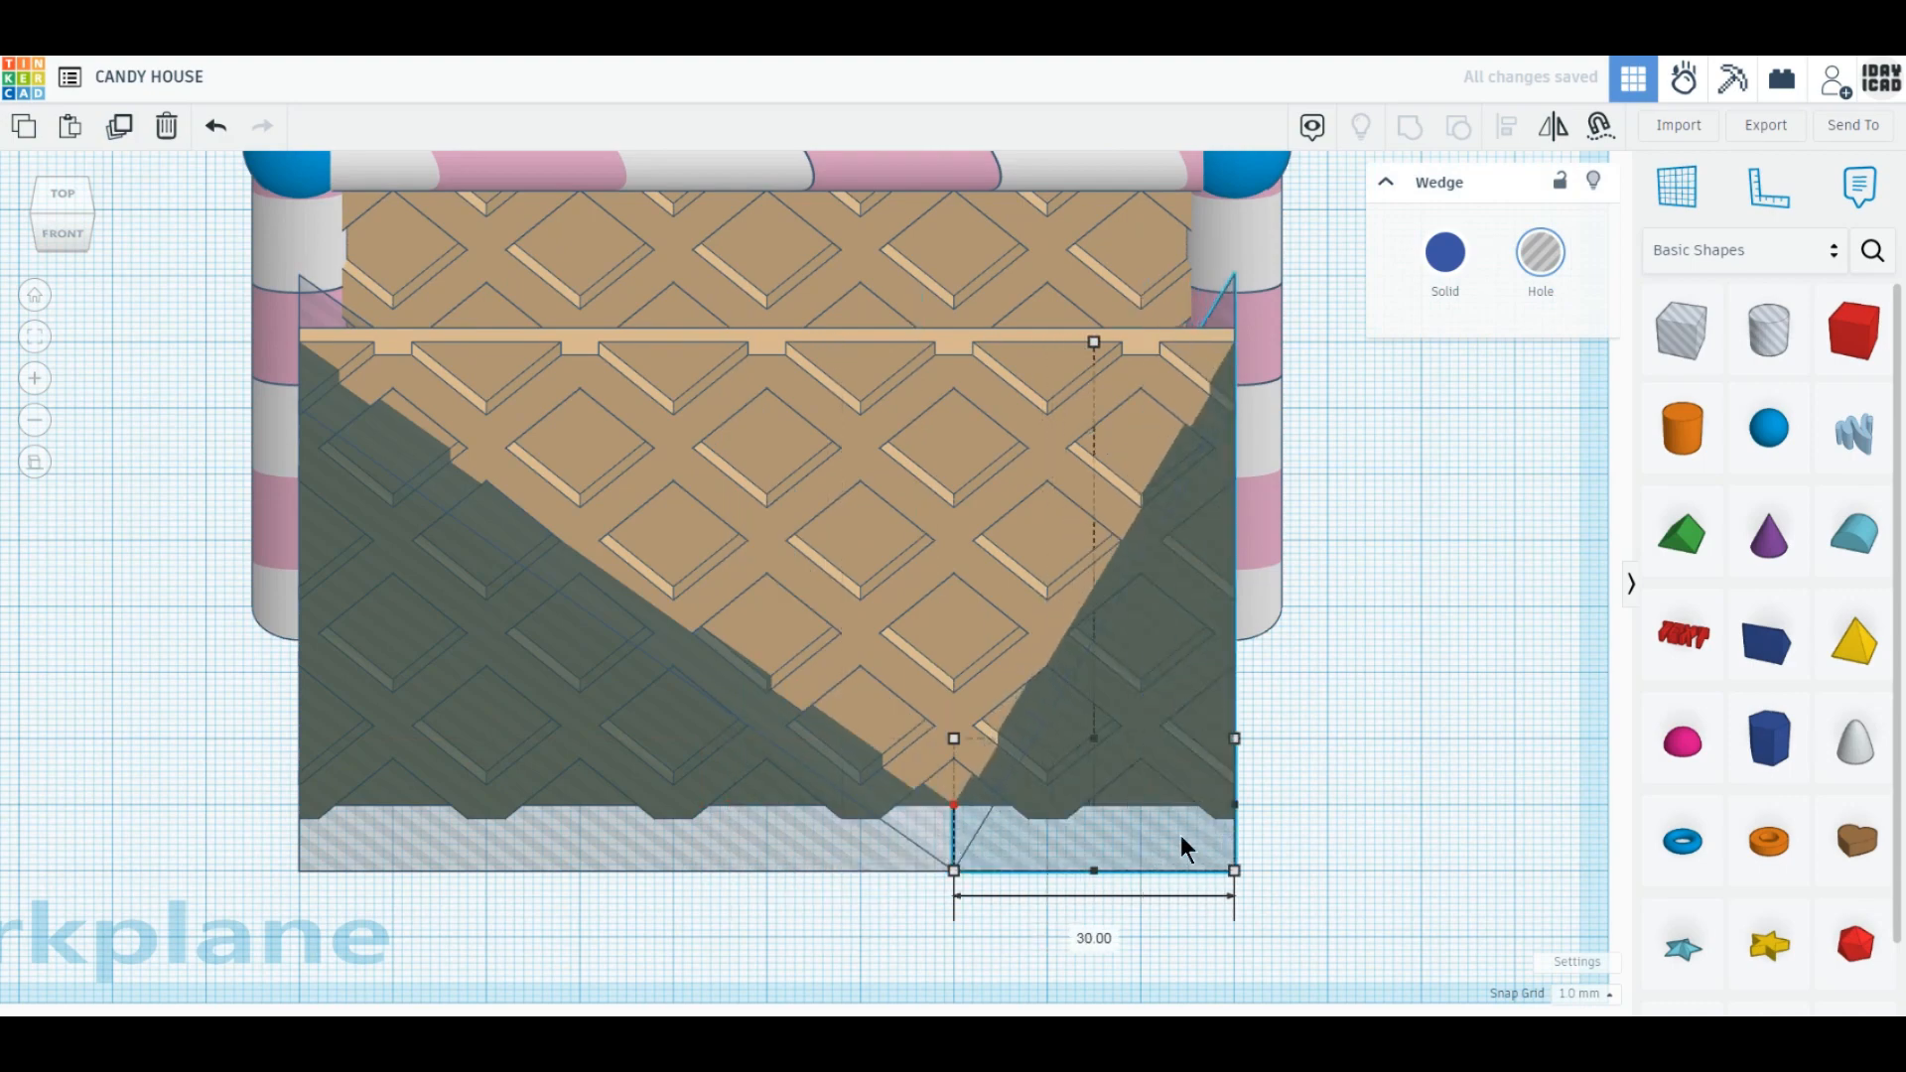
pyautogui.moveTo(878, 802); pyautogui.dragTo(676, 794)
pyautogui.click(956, 939)
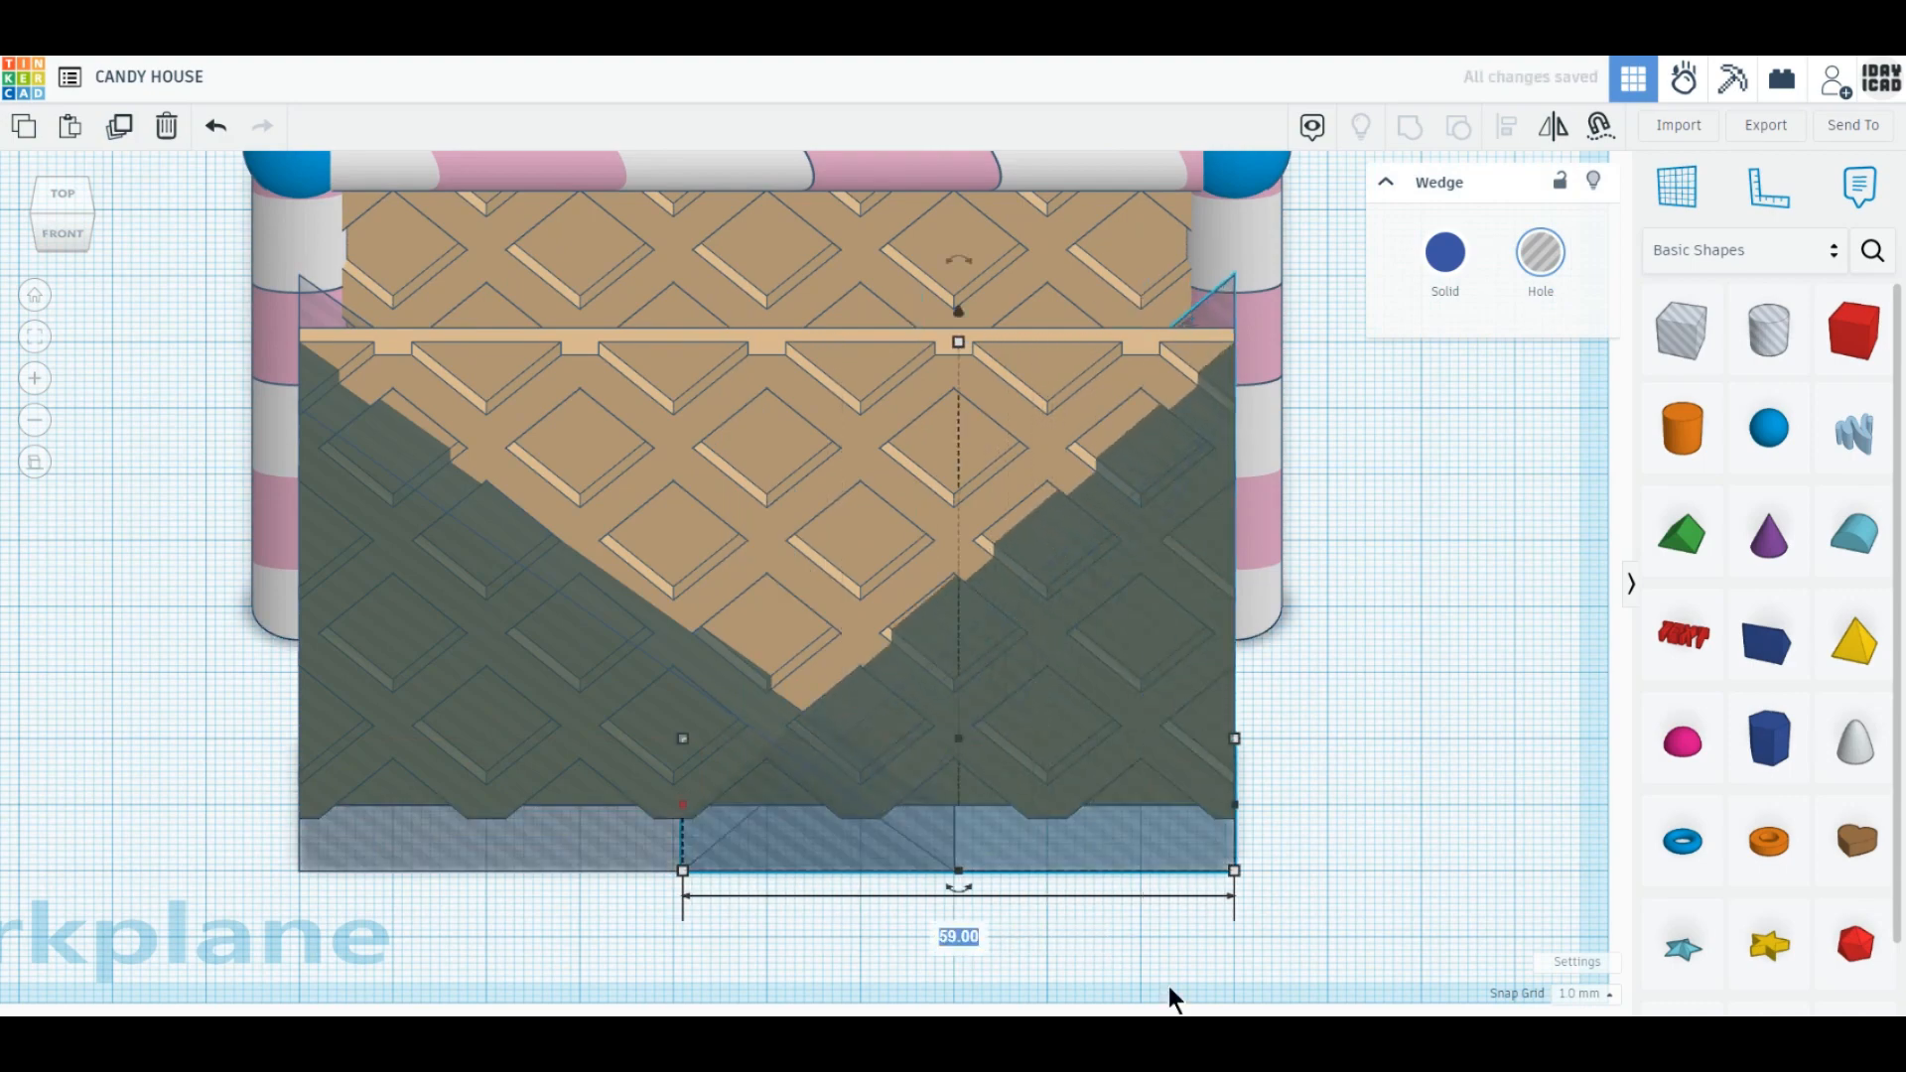
pyautogui.write('70')
pyautogui.press('Return')
# Group the panel with both wedge holes to cut it into a triangular gable.
pyautogui.moveTo(702, 702); pyautogui.dragTo(935, 915, button='right')
pyautogui.moveTo(936, 918); pyautogui.dragTo(730, 707)
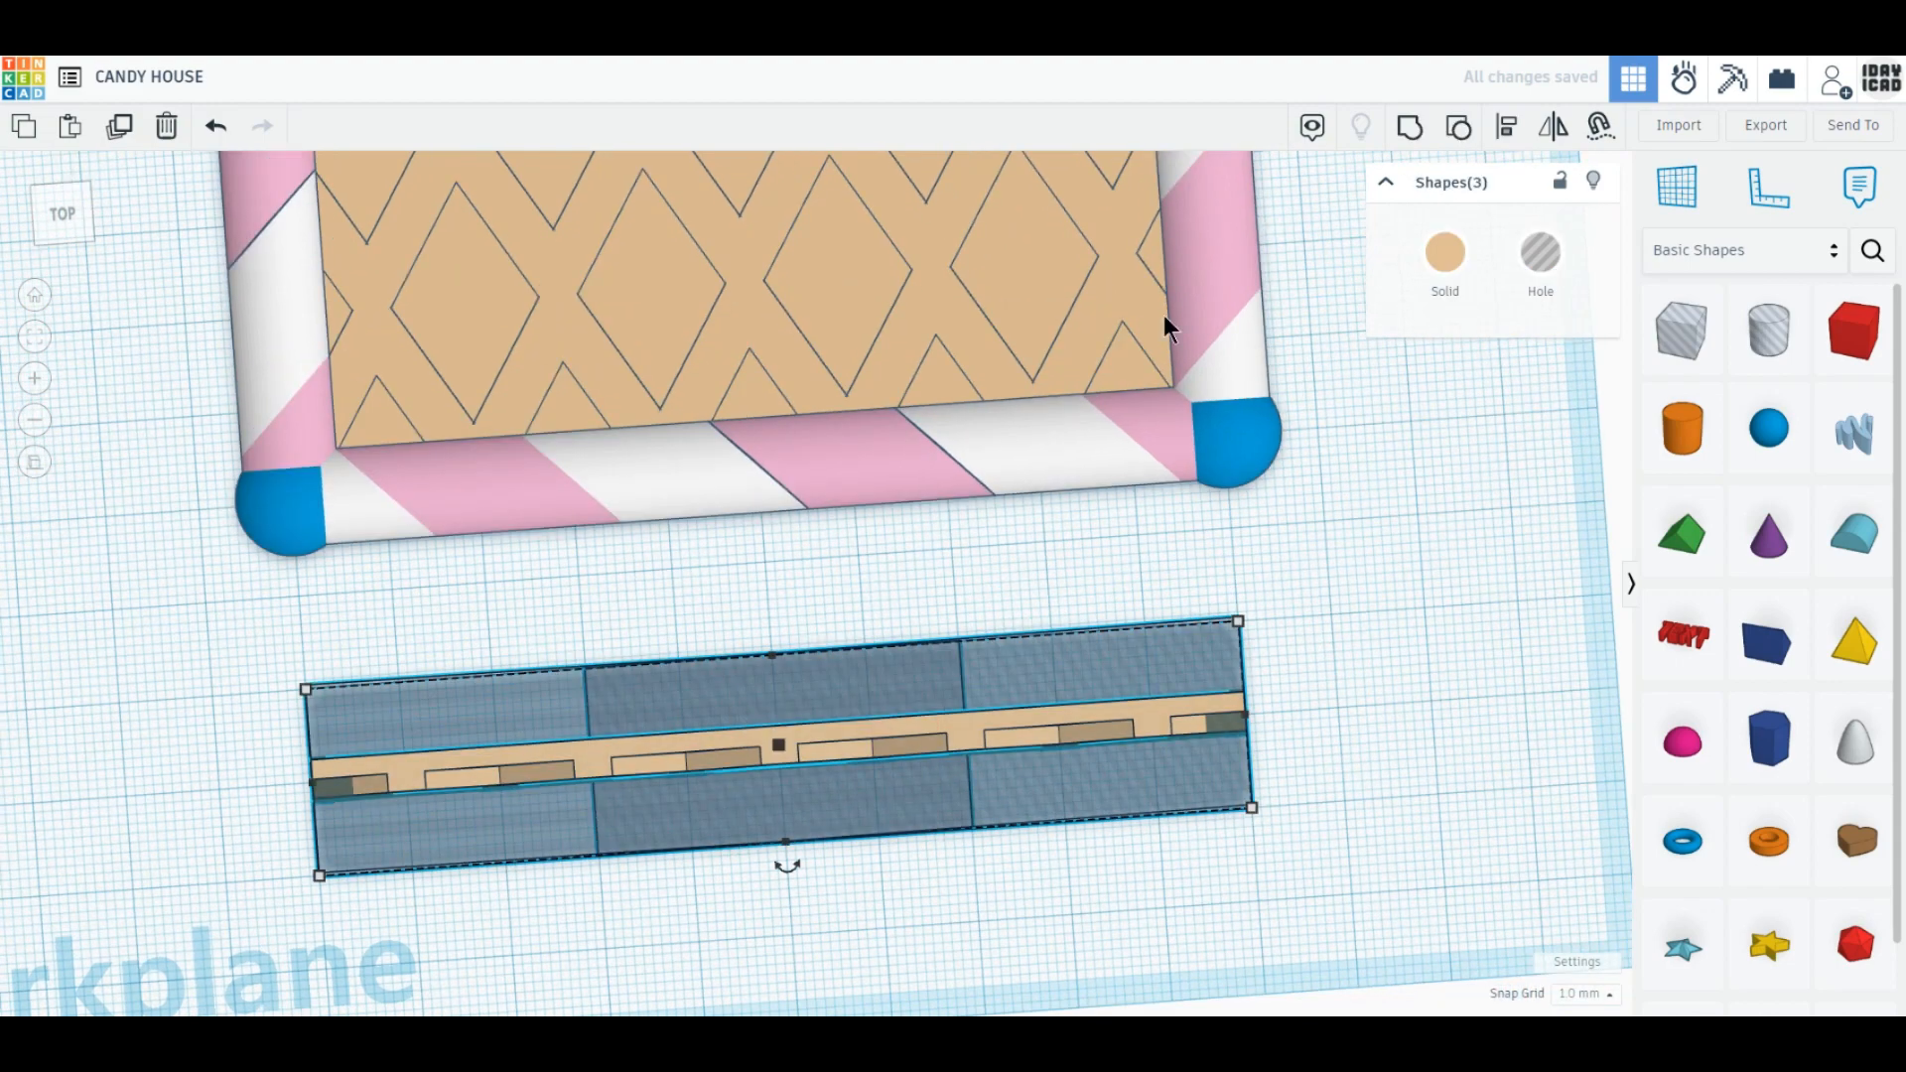
pyautogui.click(1420, 136)
pyautogui.moveTo(863, 749); pyautogui.dragTo(847, 707, button='right')
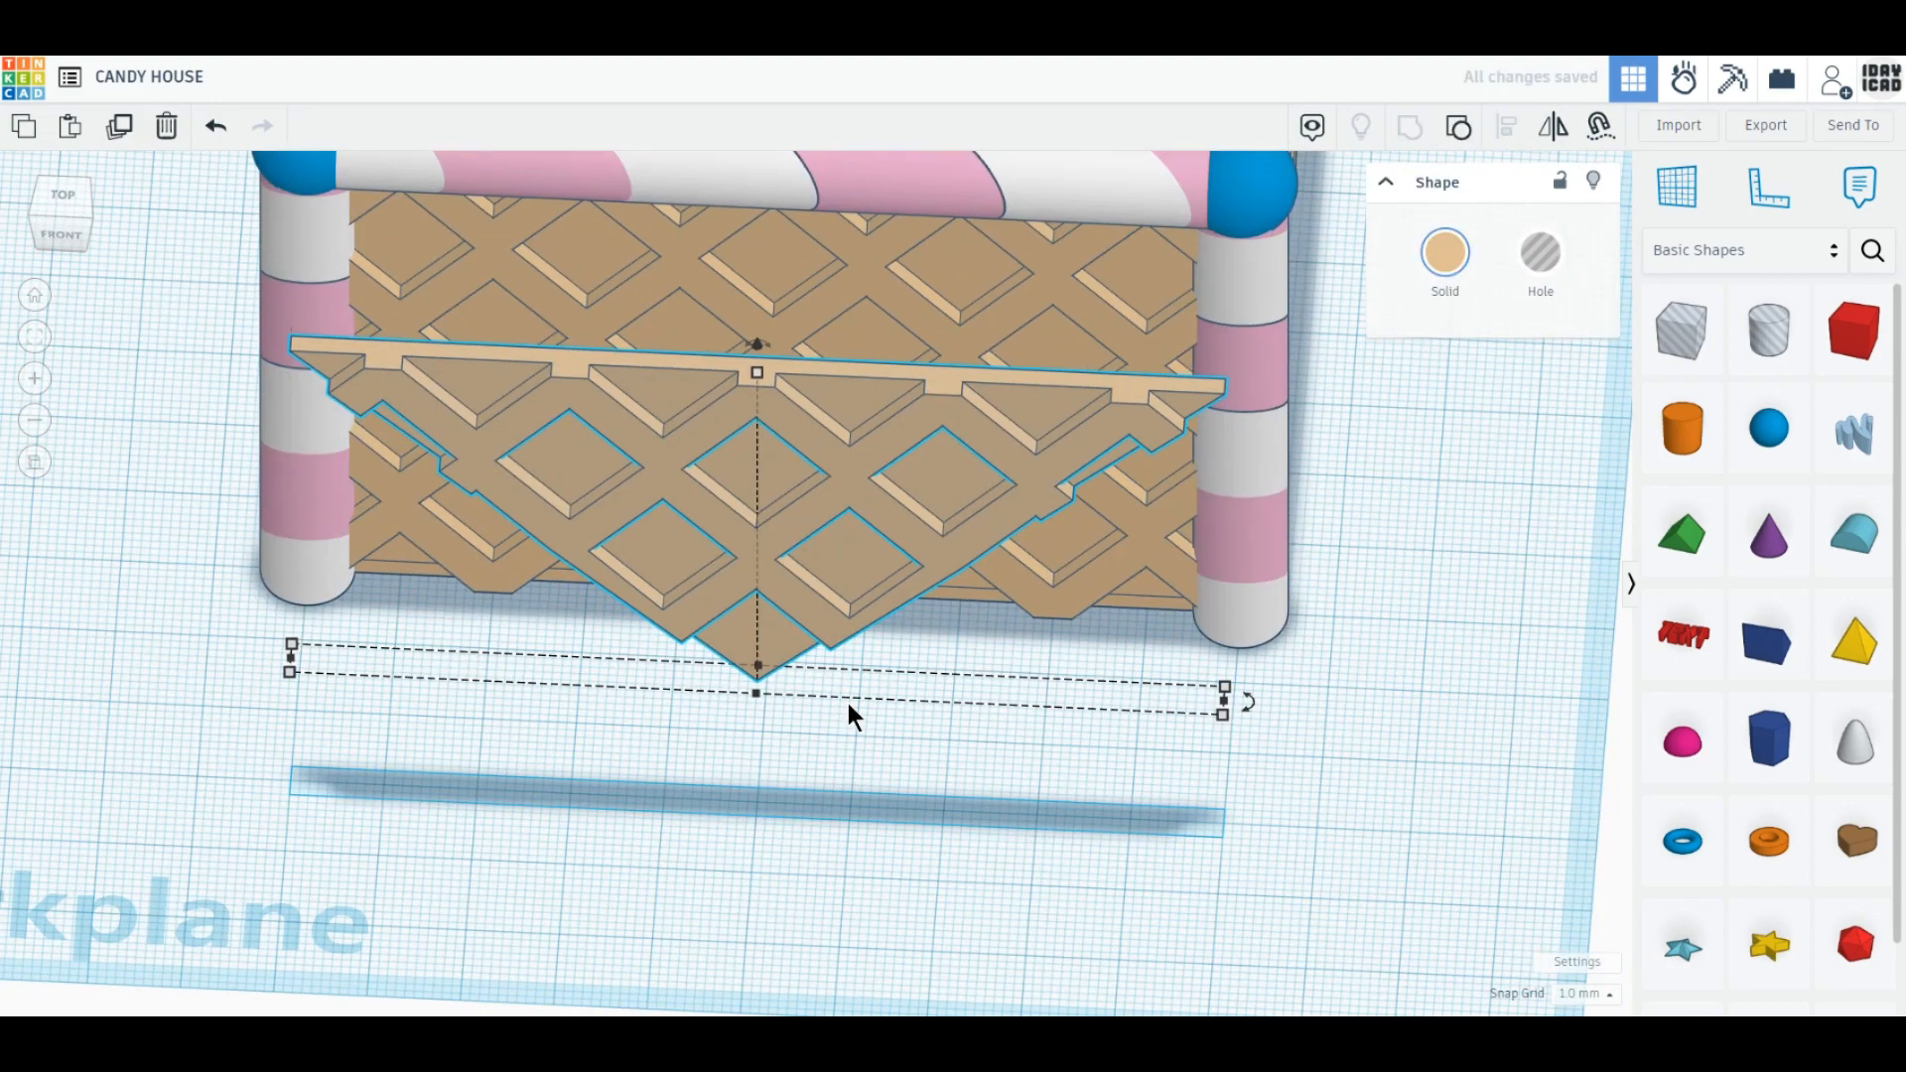
# Flip the triangular gable so its peak points up and raise it to about 54 mm above the workplane.
pyautogui.scroll(-2, 800, 520)
pyautogui.moveTo(768, 391); pyautogui.dragTo(768, 714)
pyautogui.moveTo(774, 479); pyautogui.dragTo(754, 220)
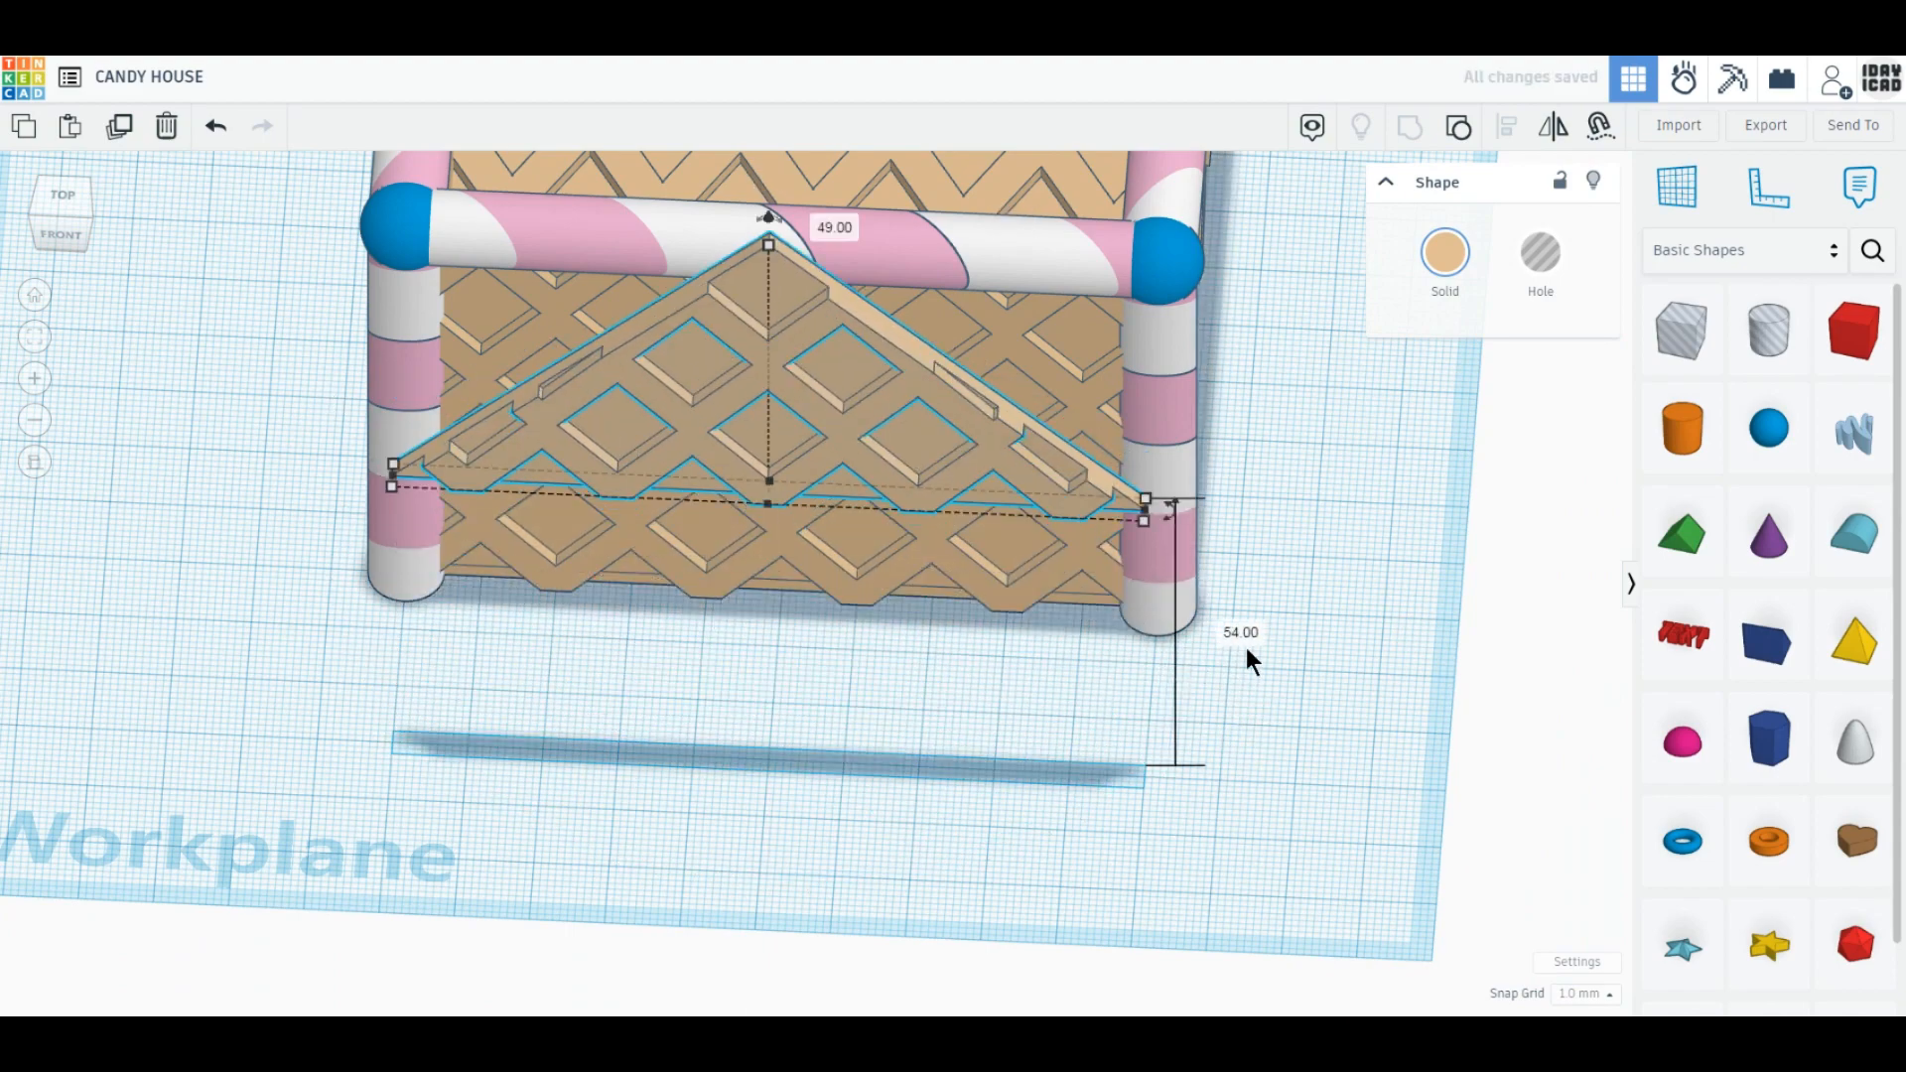
# Set the gable's elevation to 74 mm and move it back 30 mm onto the front beam.
pyautogui.click(1241, 632)
pyautogui.write('74')
pyautogui.press('Return')
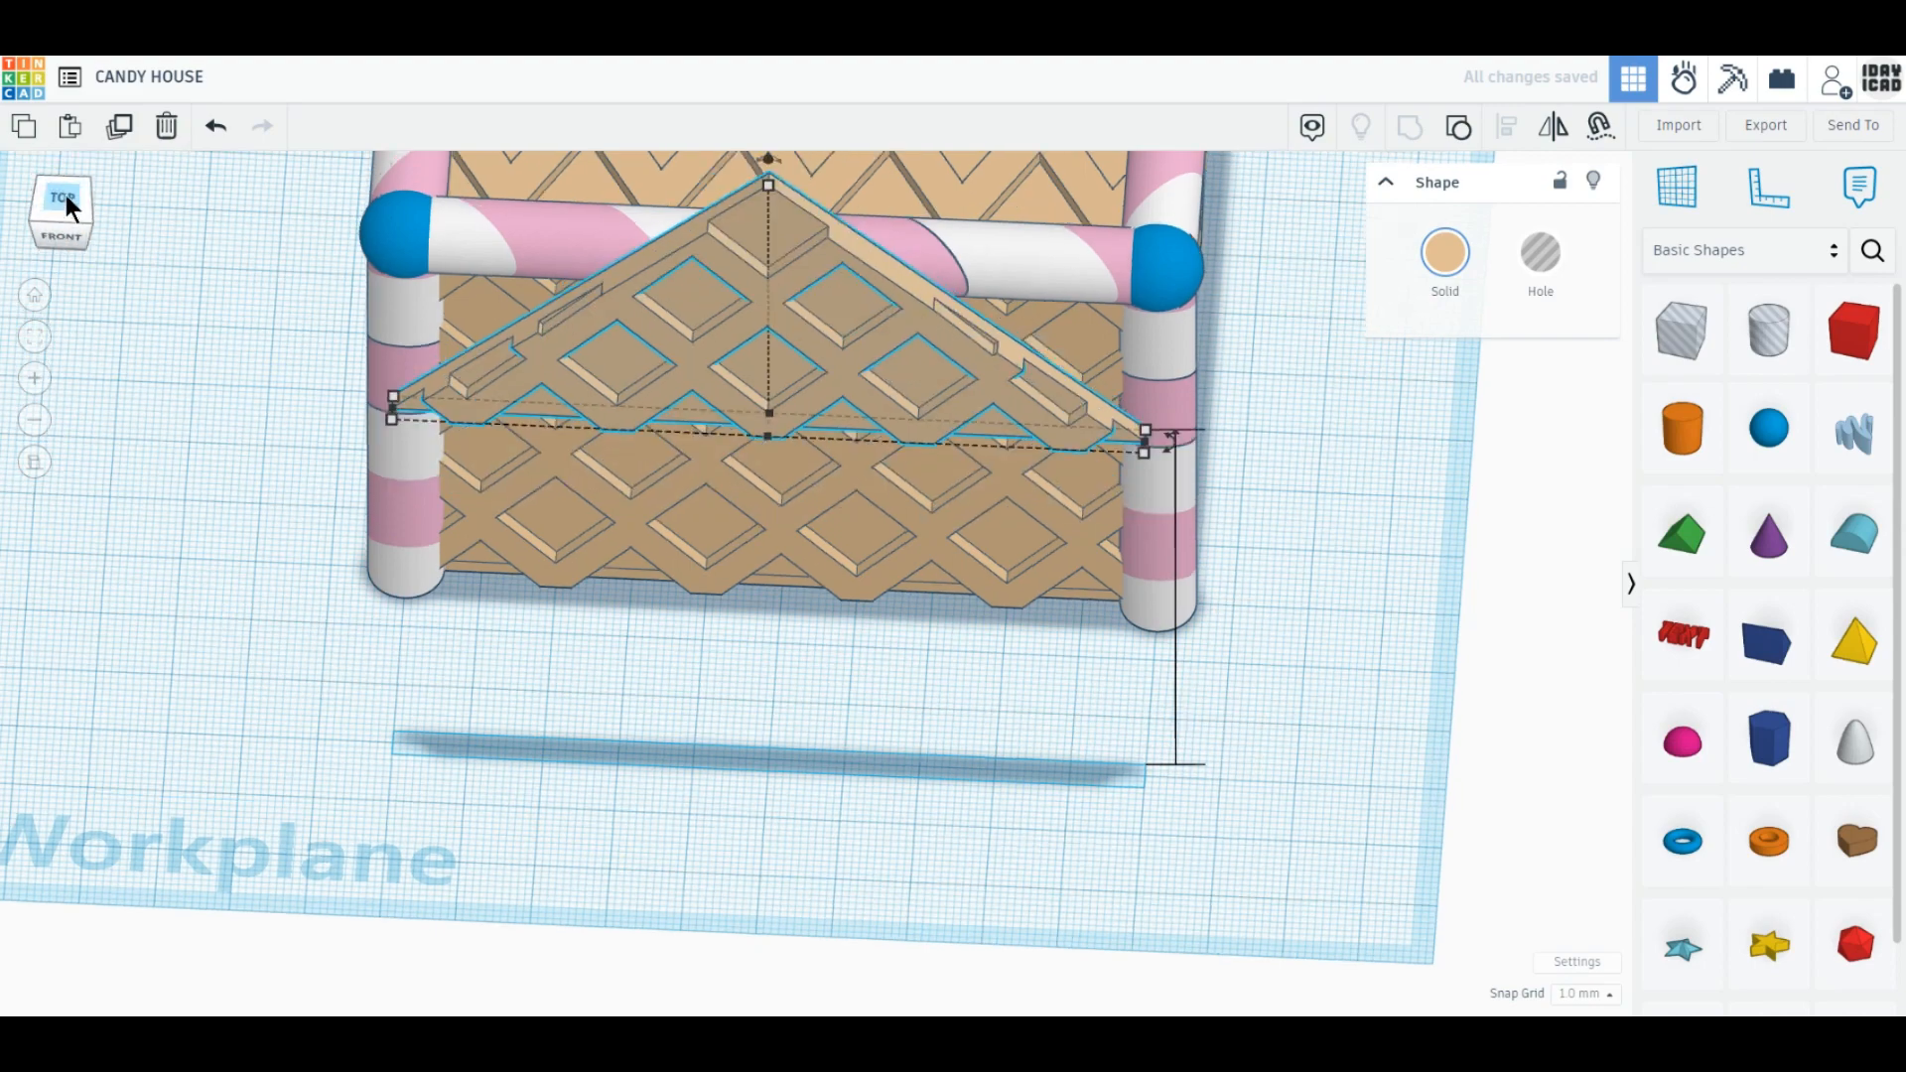
pyautogui.click(64, 198)
pyautogui.moveTo(893, 711); pyautogui.dragTo(896, 487)
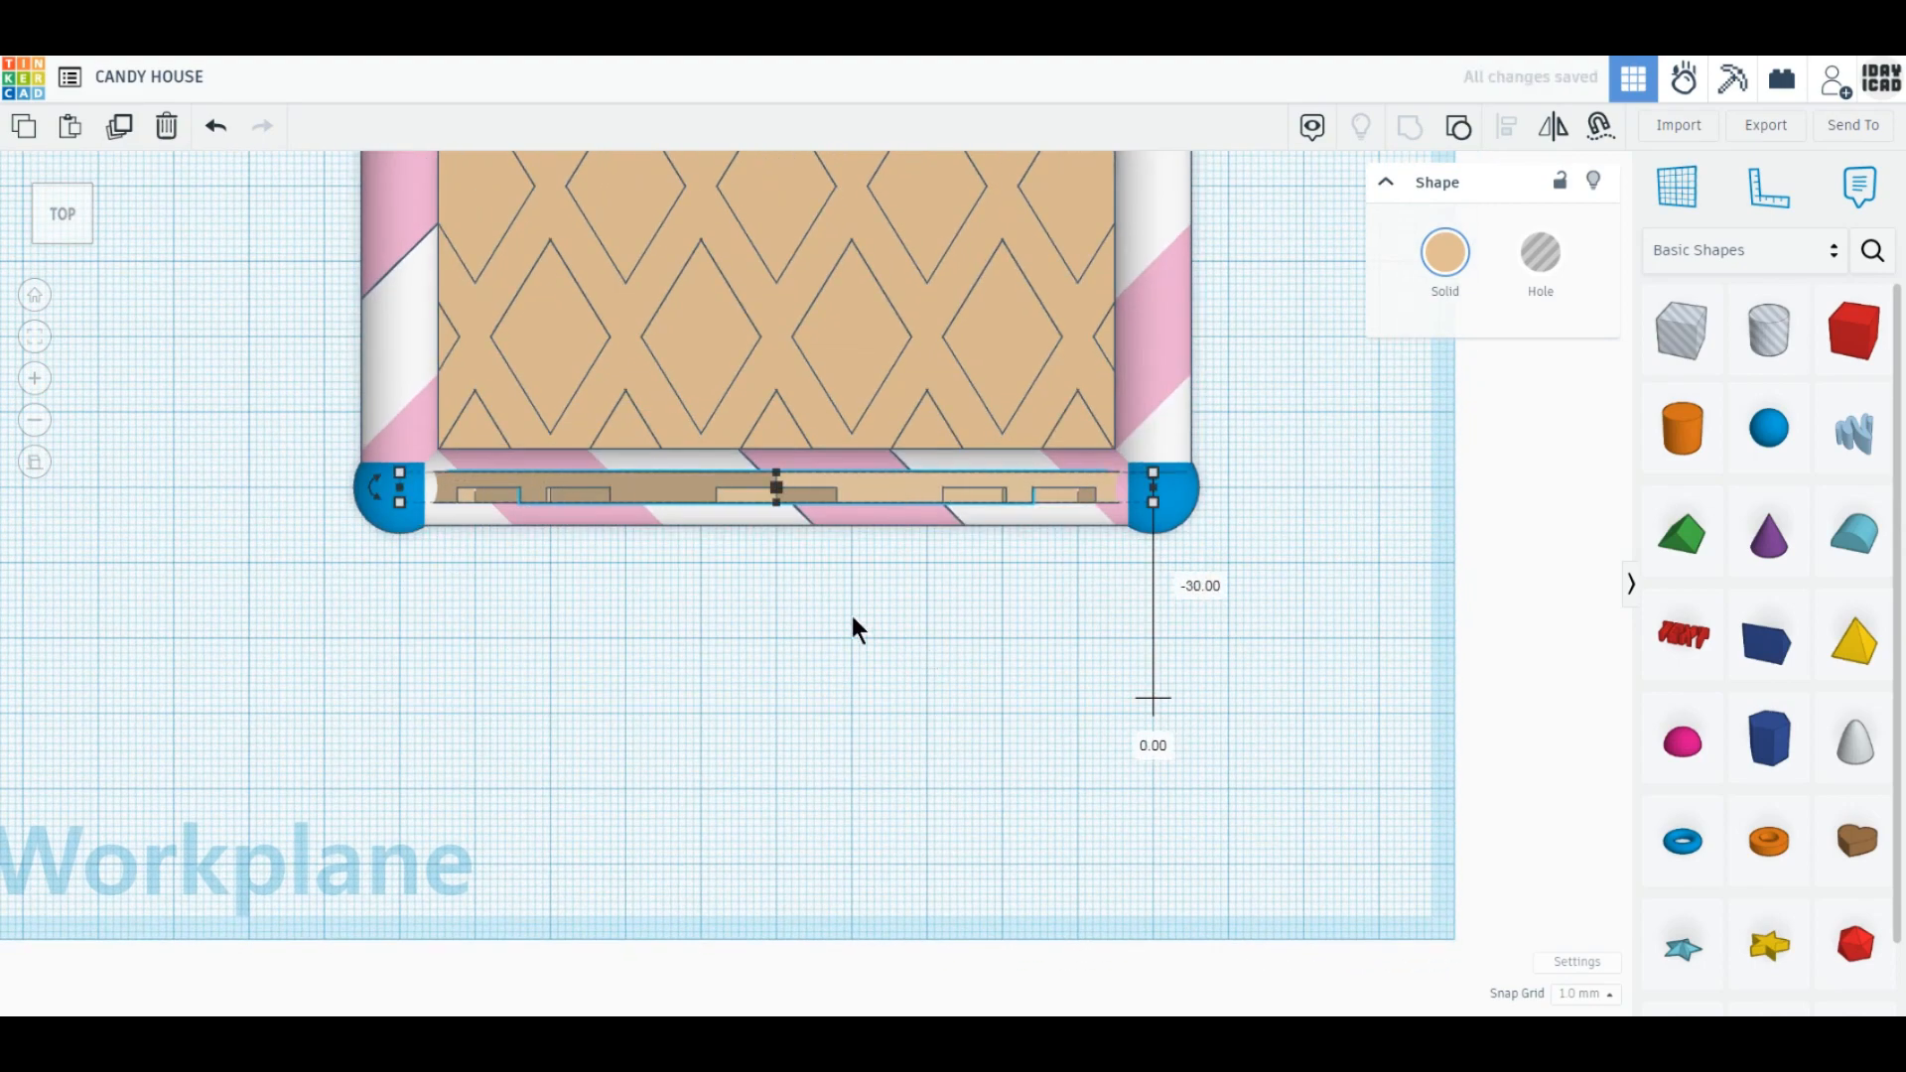
# Duplicate the front gable, move the copy 100 mm back onto the rear beam, and rotate it 180°.
pyautogui.moveTo(851, 615); pyautogui.dragTo(893, 872, button='middle')
pyautogui.scroll(-3, 893, 873)
pyautogui.moveTo(742, 544); pyautogui.dragTo(760, 687, button='middle')
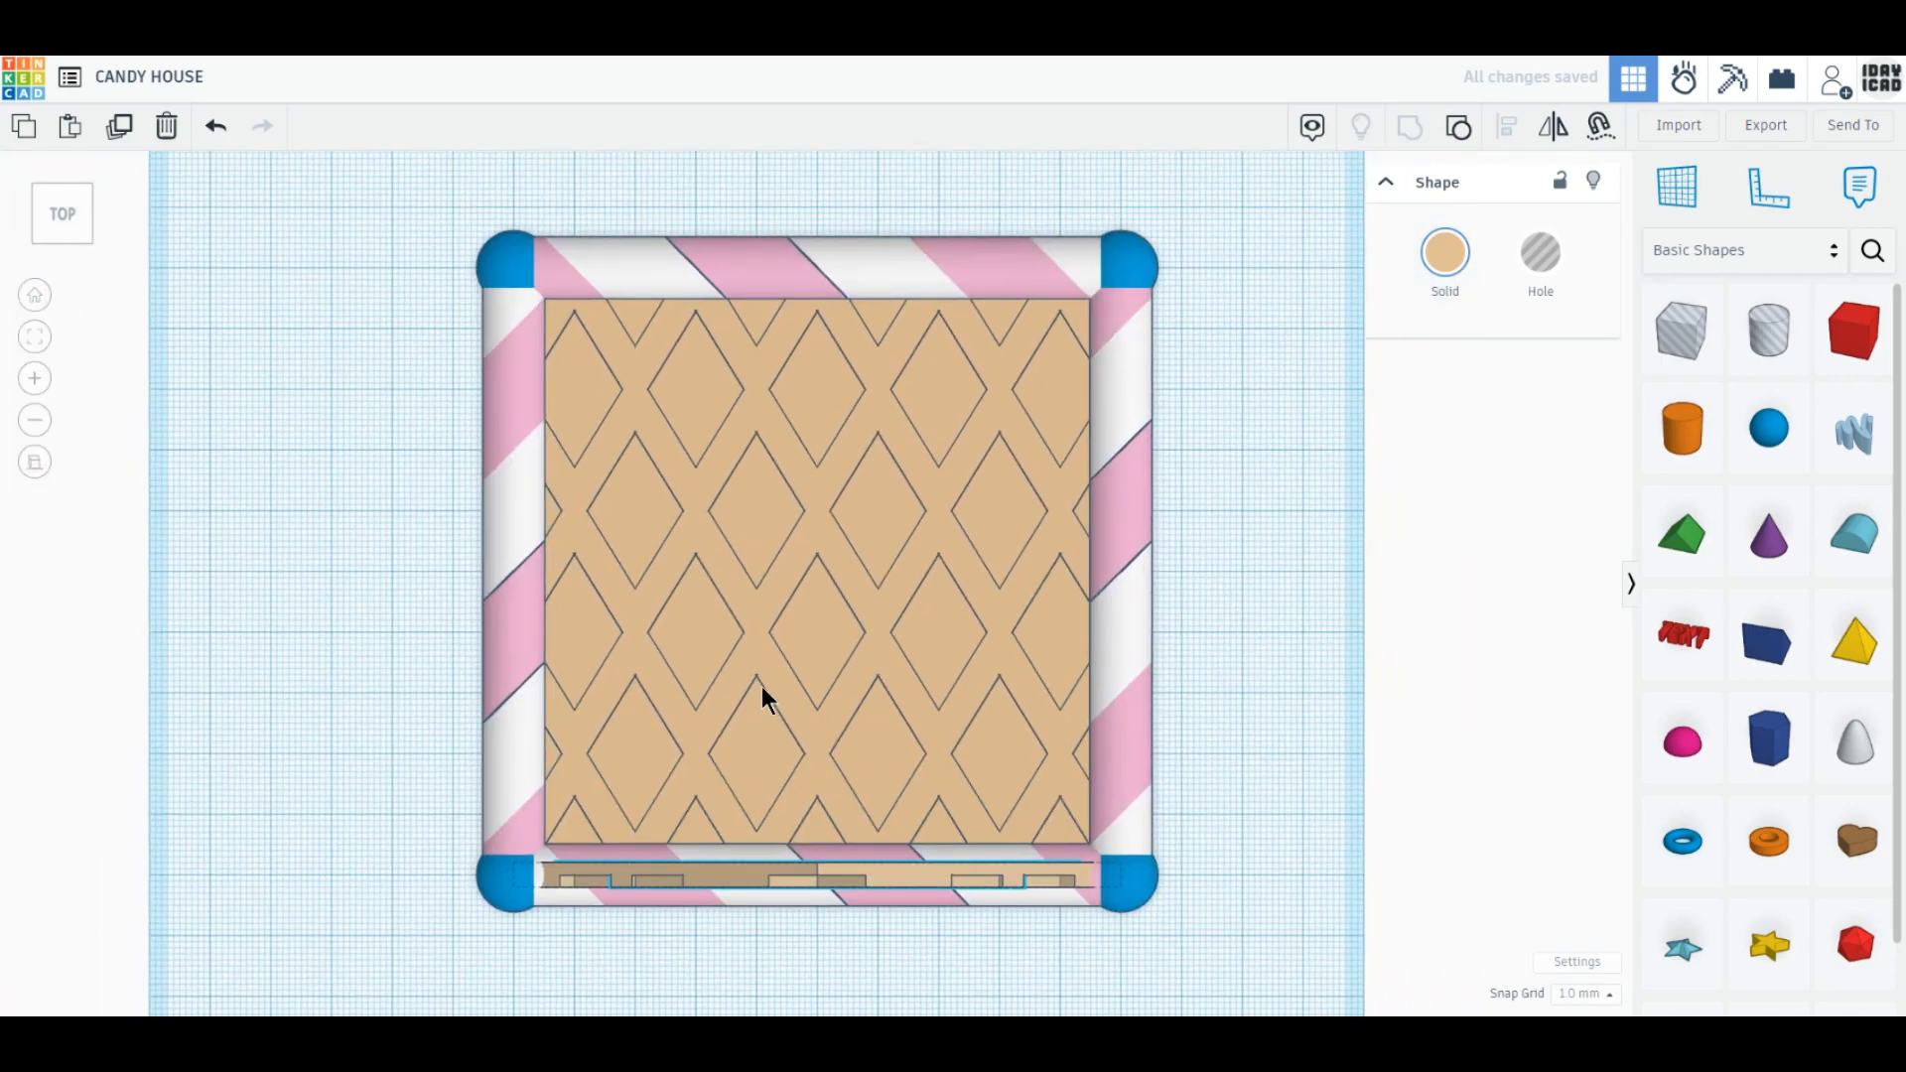
pyautogui.click(119, 126)
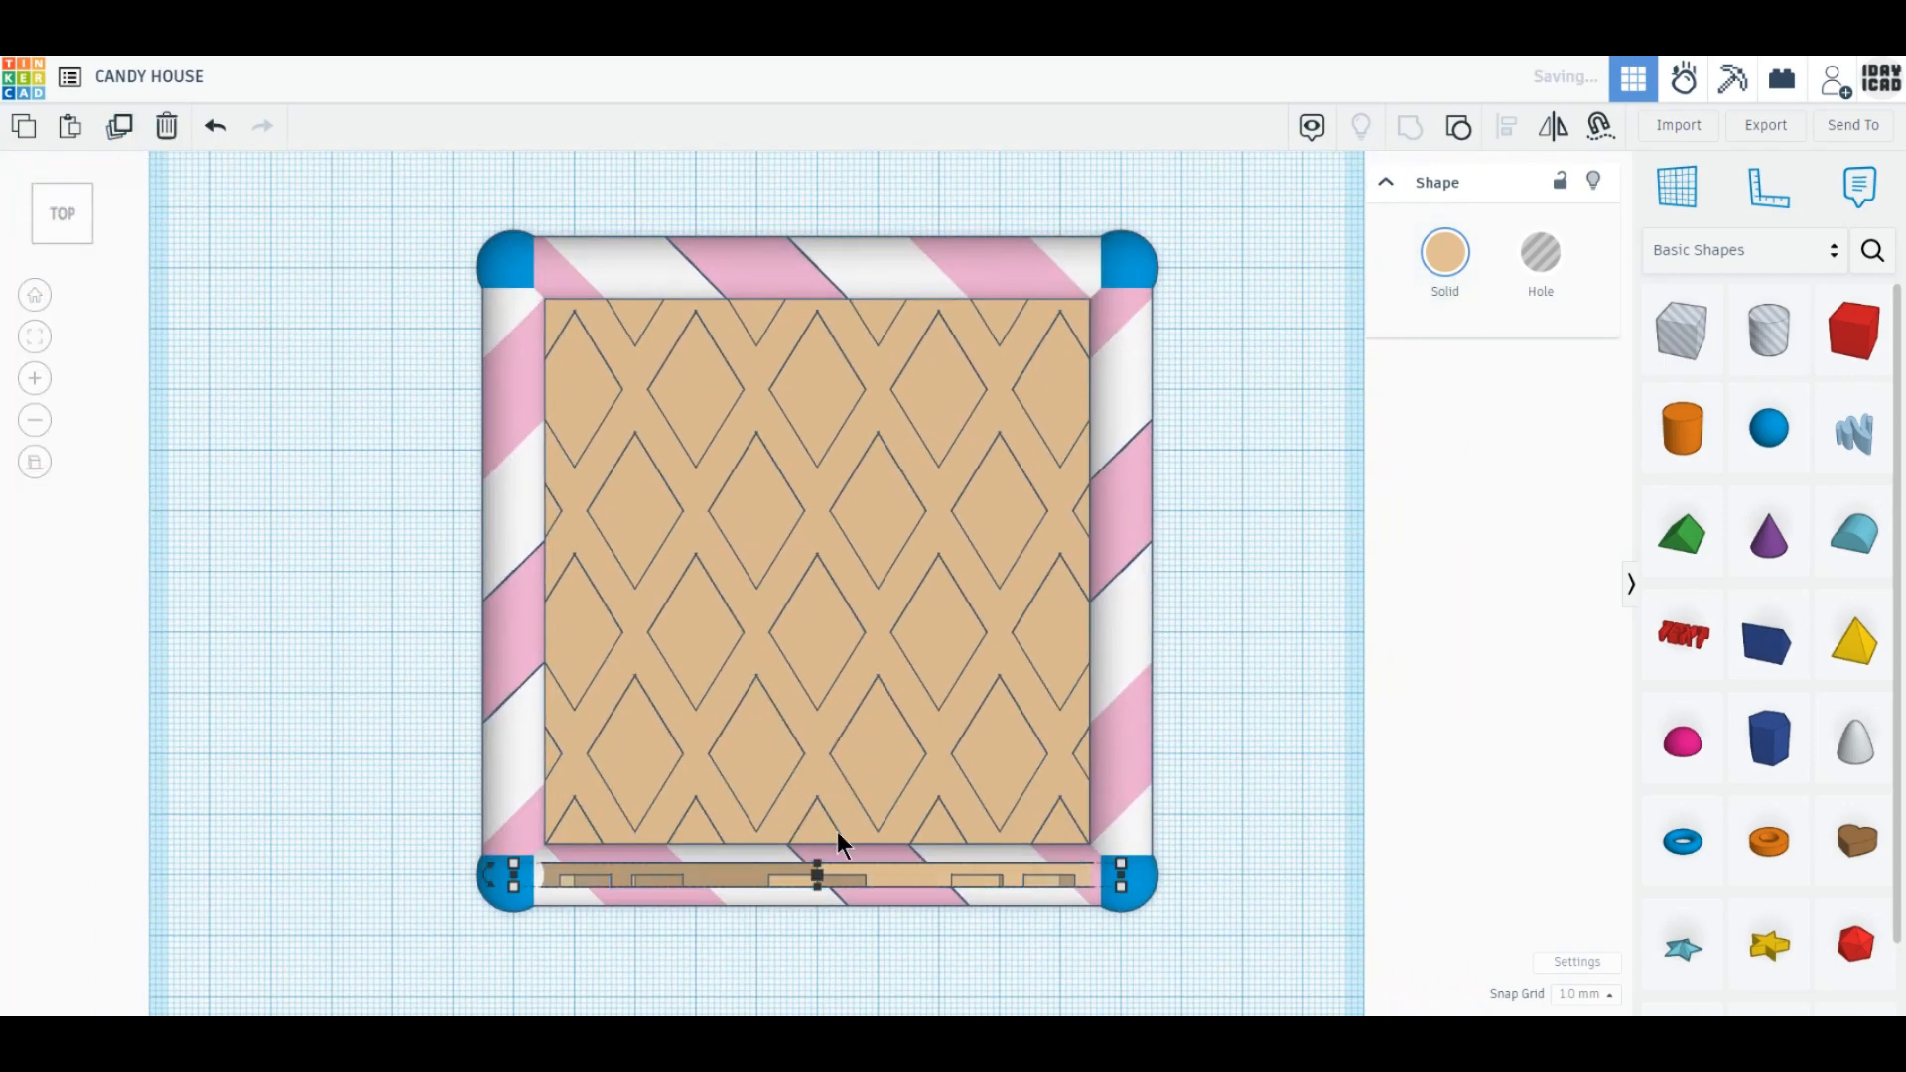
pyautogui.moveTo(853, 877); pyautogui.dragTo(902, 272)
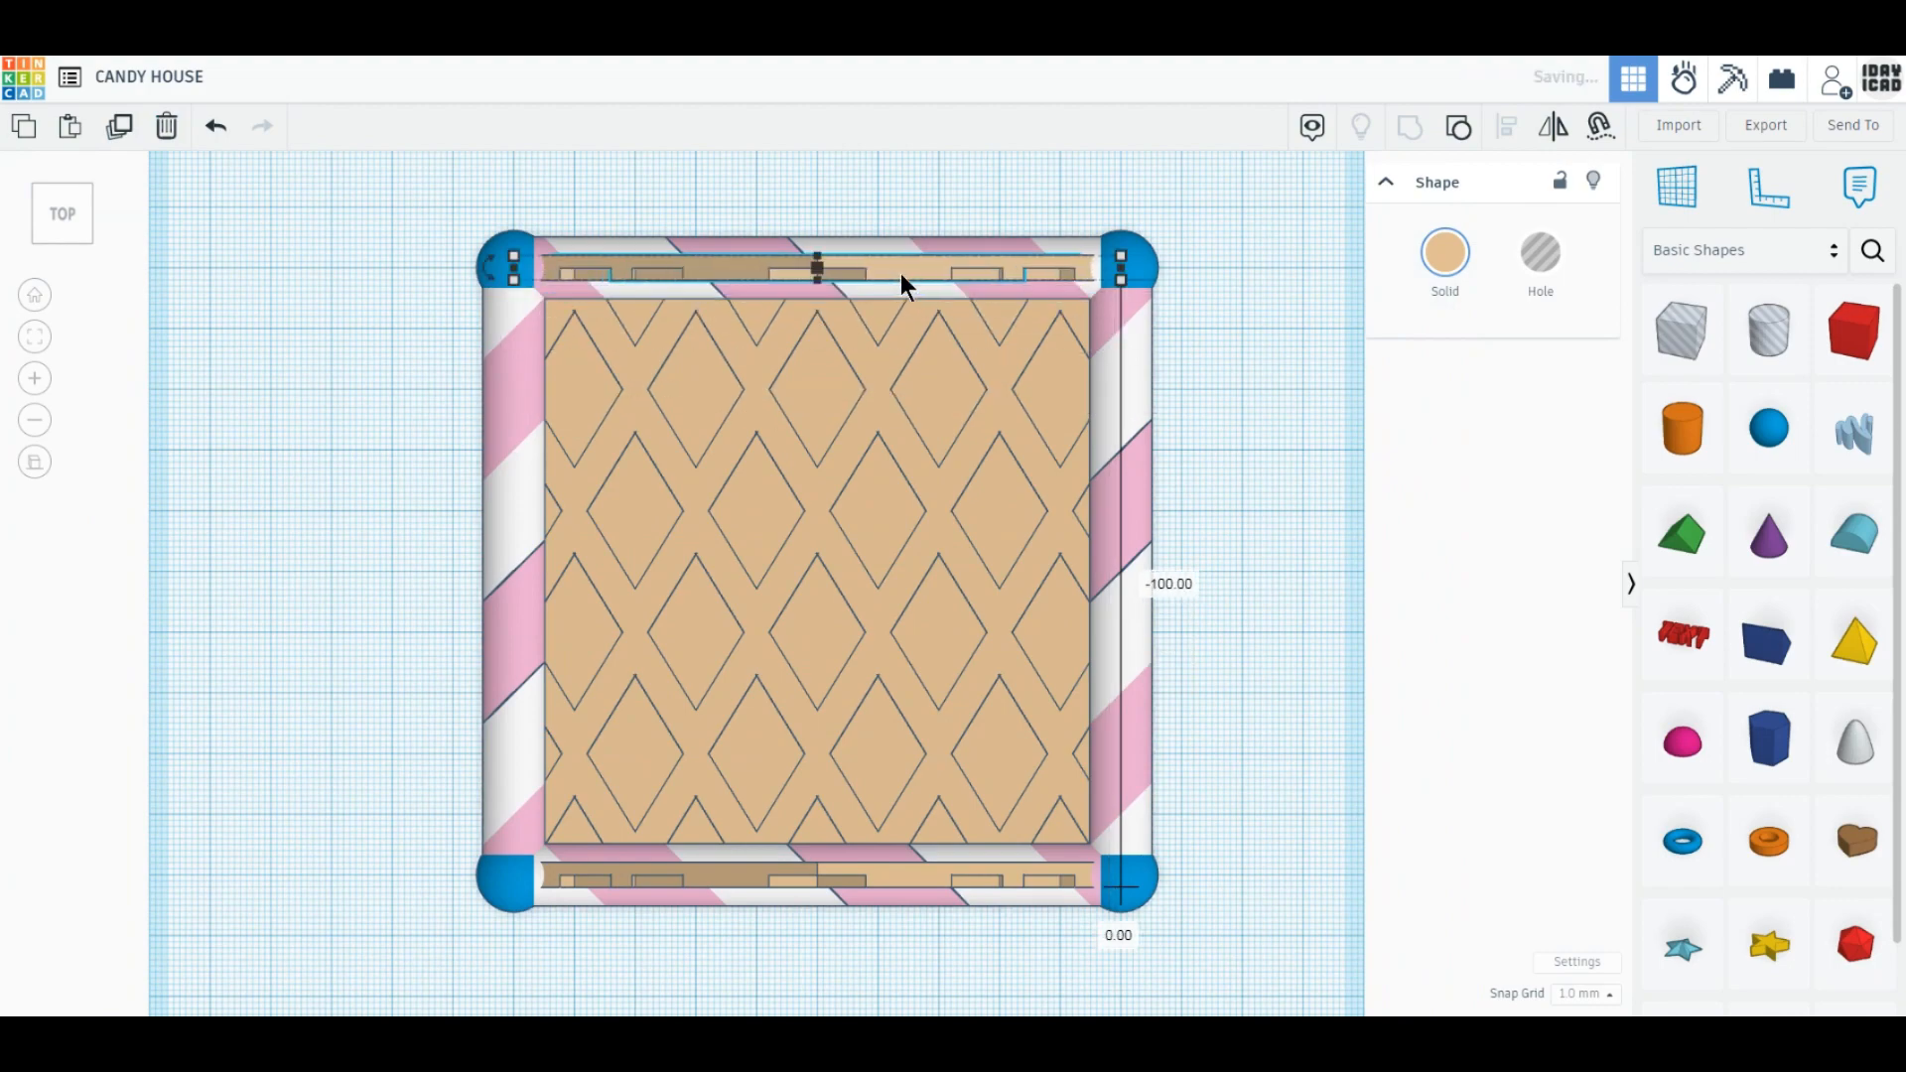
pyautogui.moveTo(487, 266); pyautogui.dragTo(1036, 283)
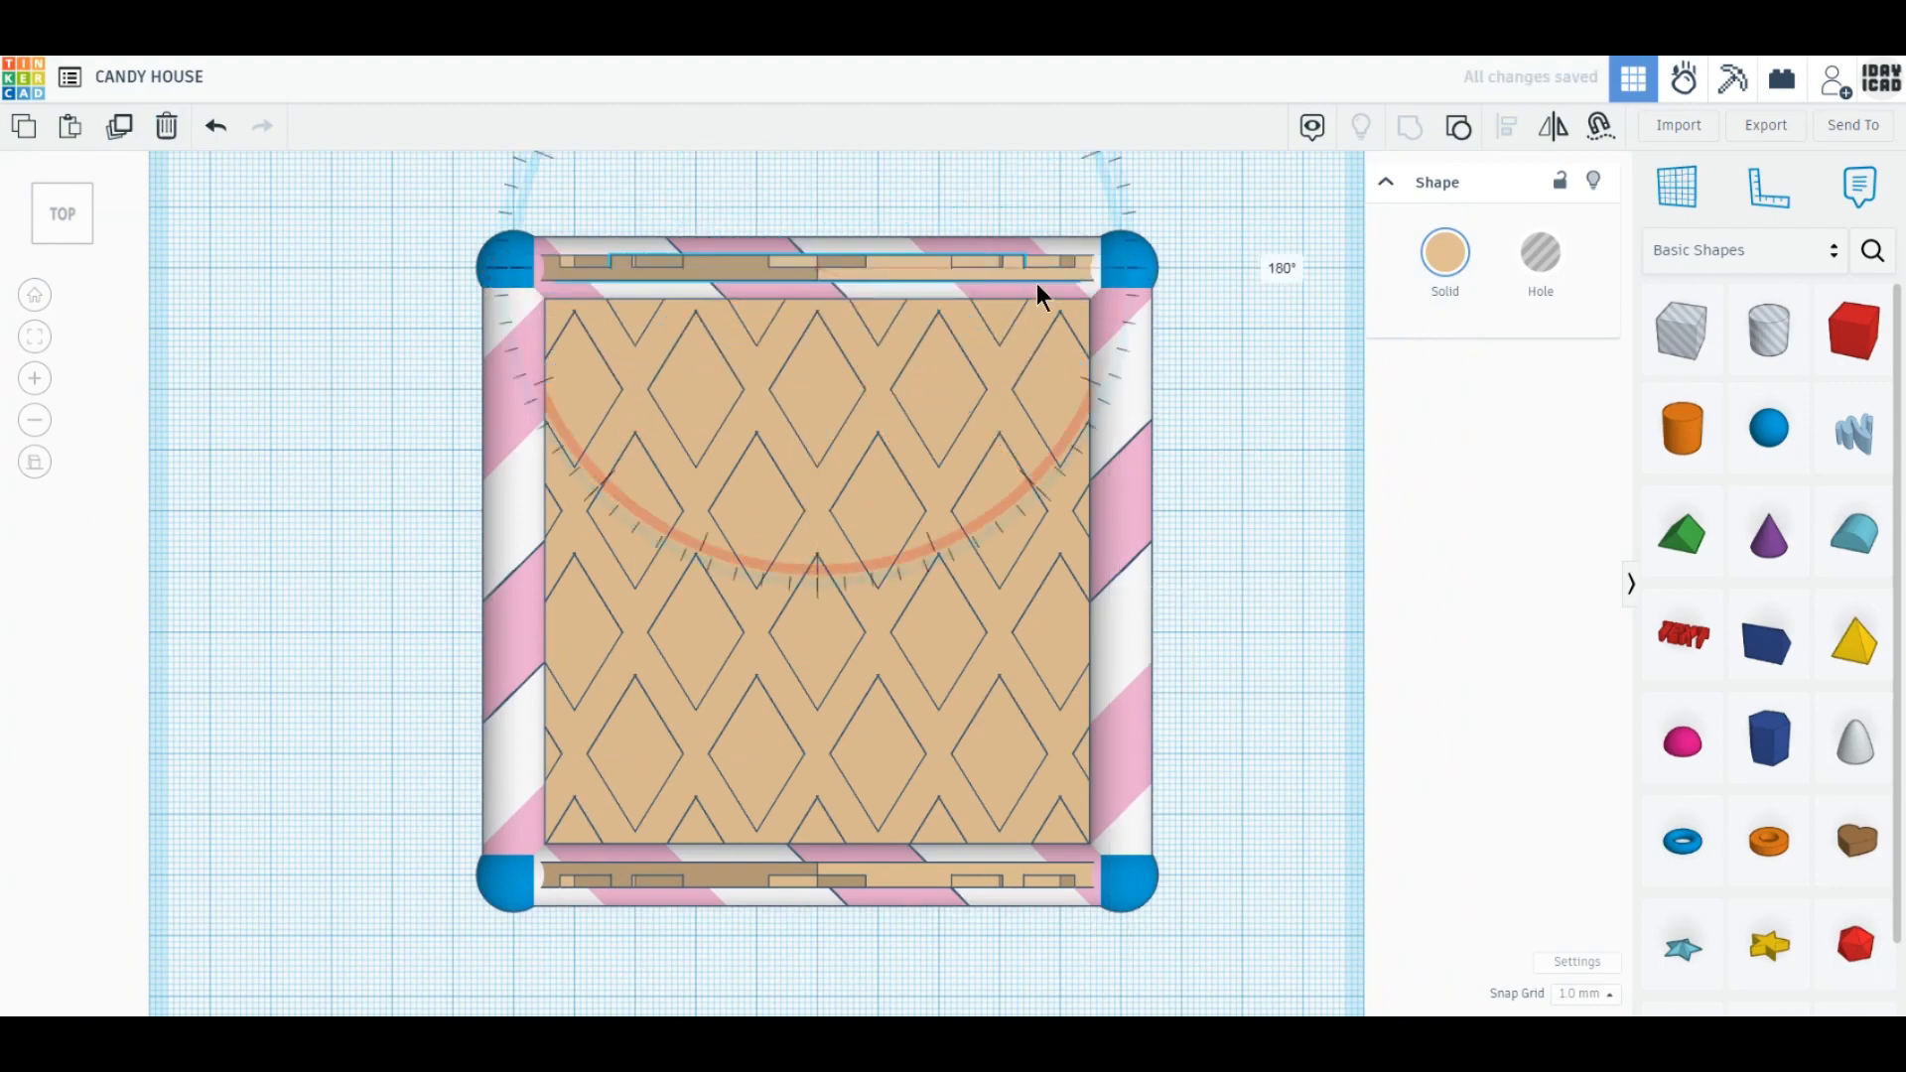
# Duplicate the right waffle wall, raise the copy about 43 mm, and tilt it to form the right roof slope.
pyautogui.moveTo(1093, 691); pyautogui.dragTo(1057, 713, button='right')
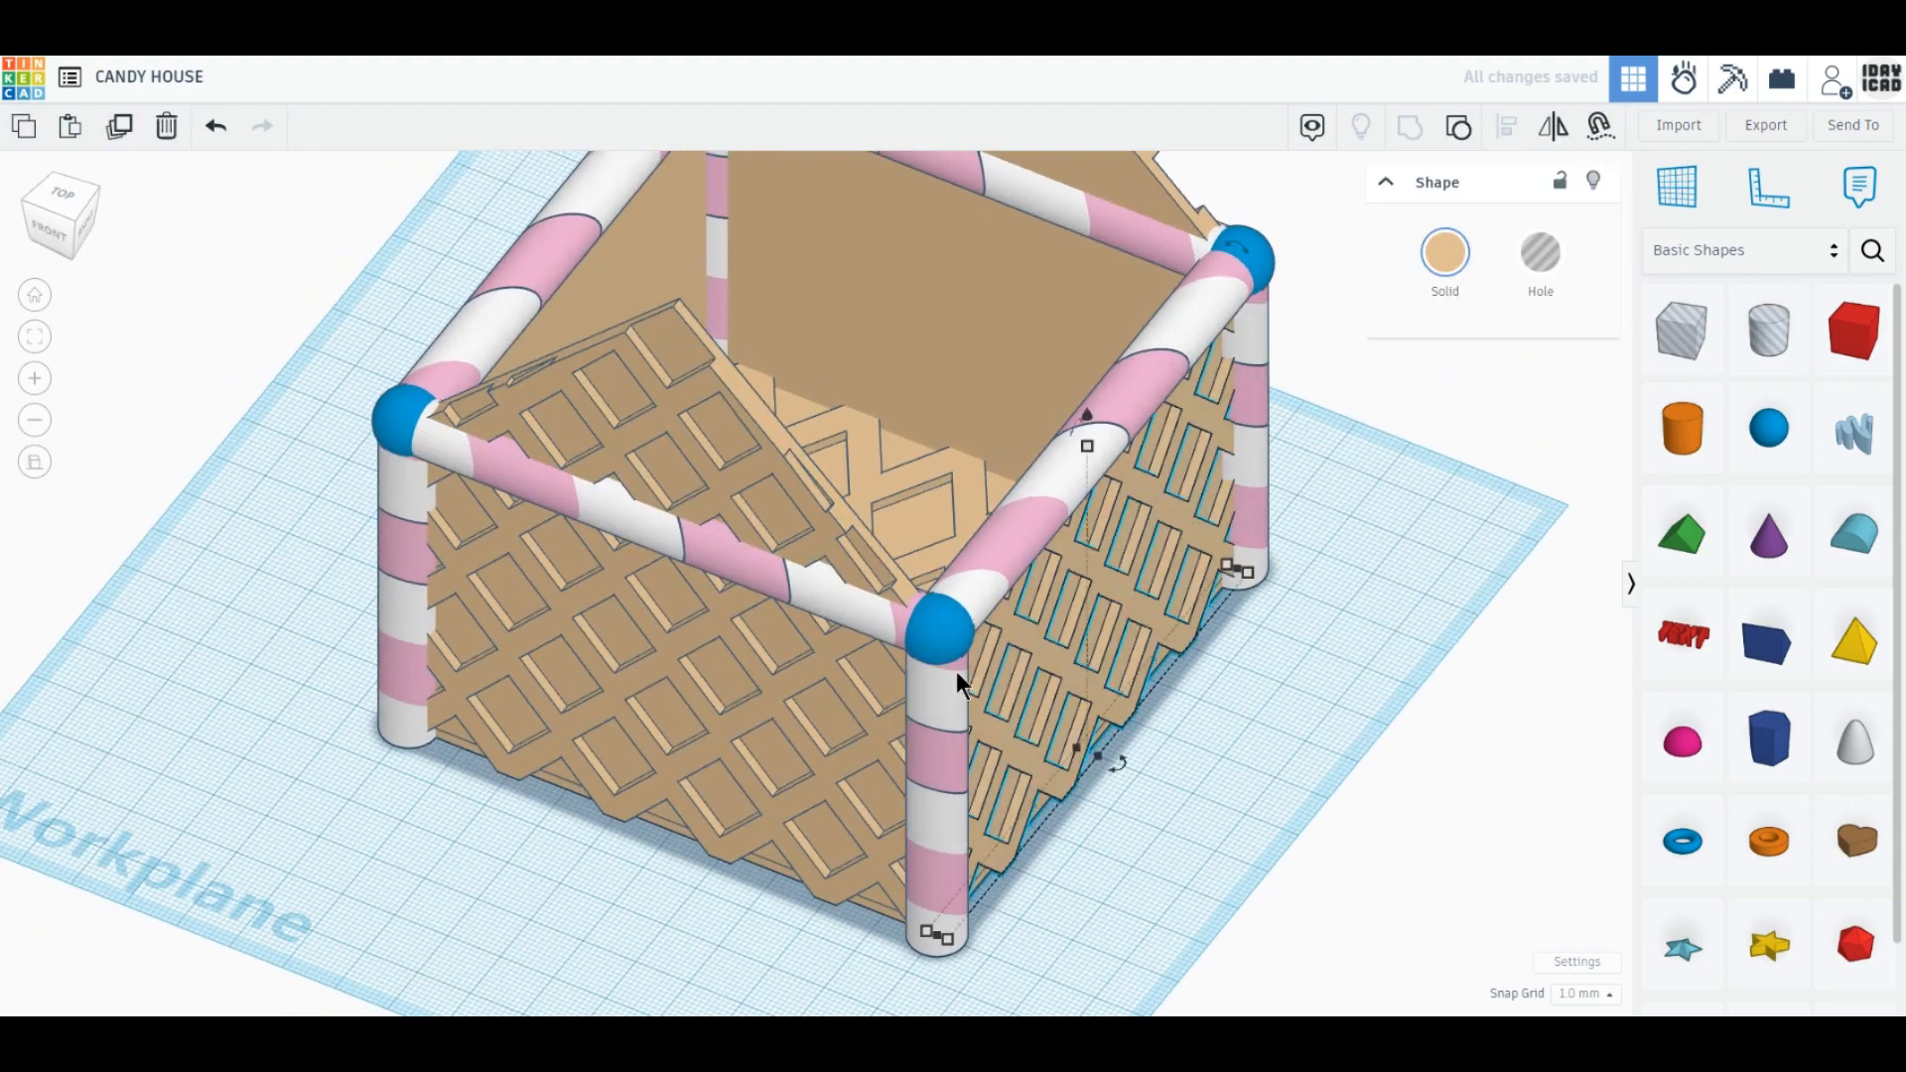
pyautogui.click(121, 126)
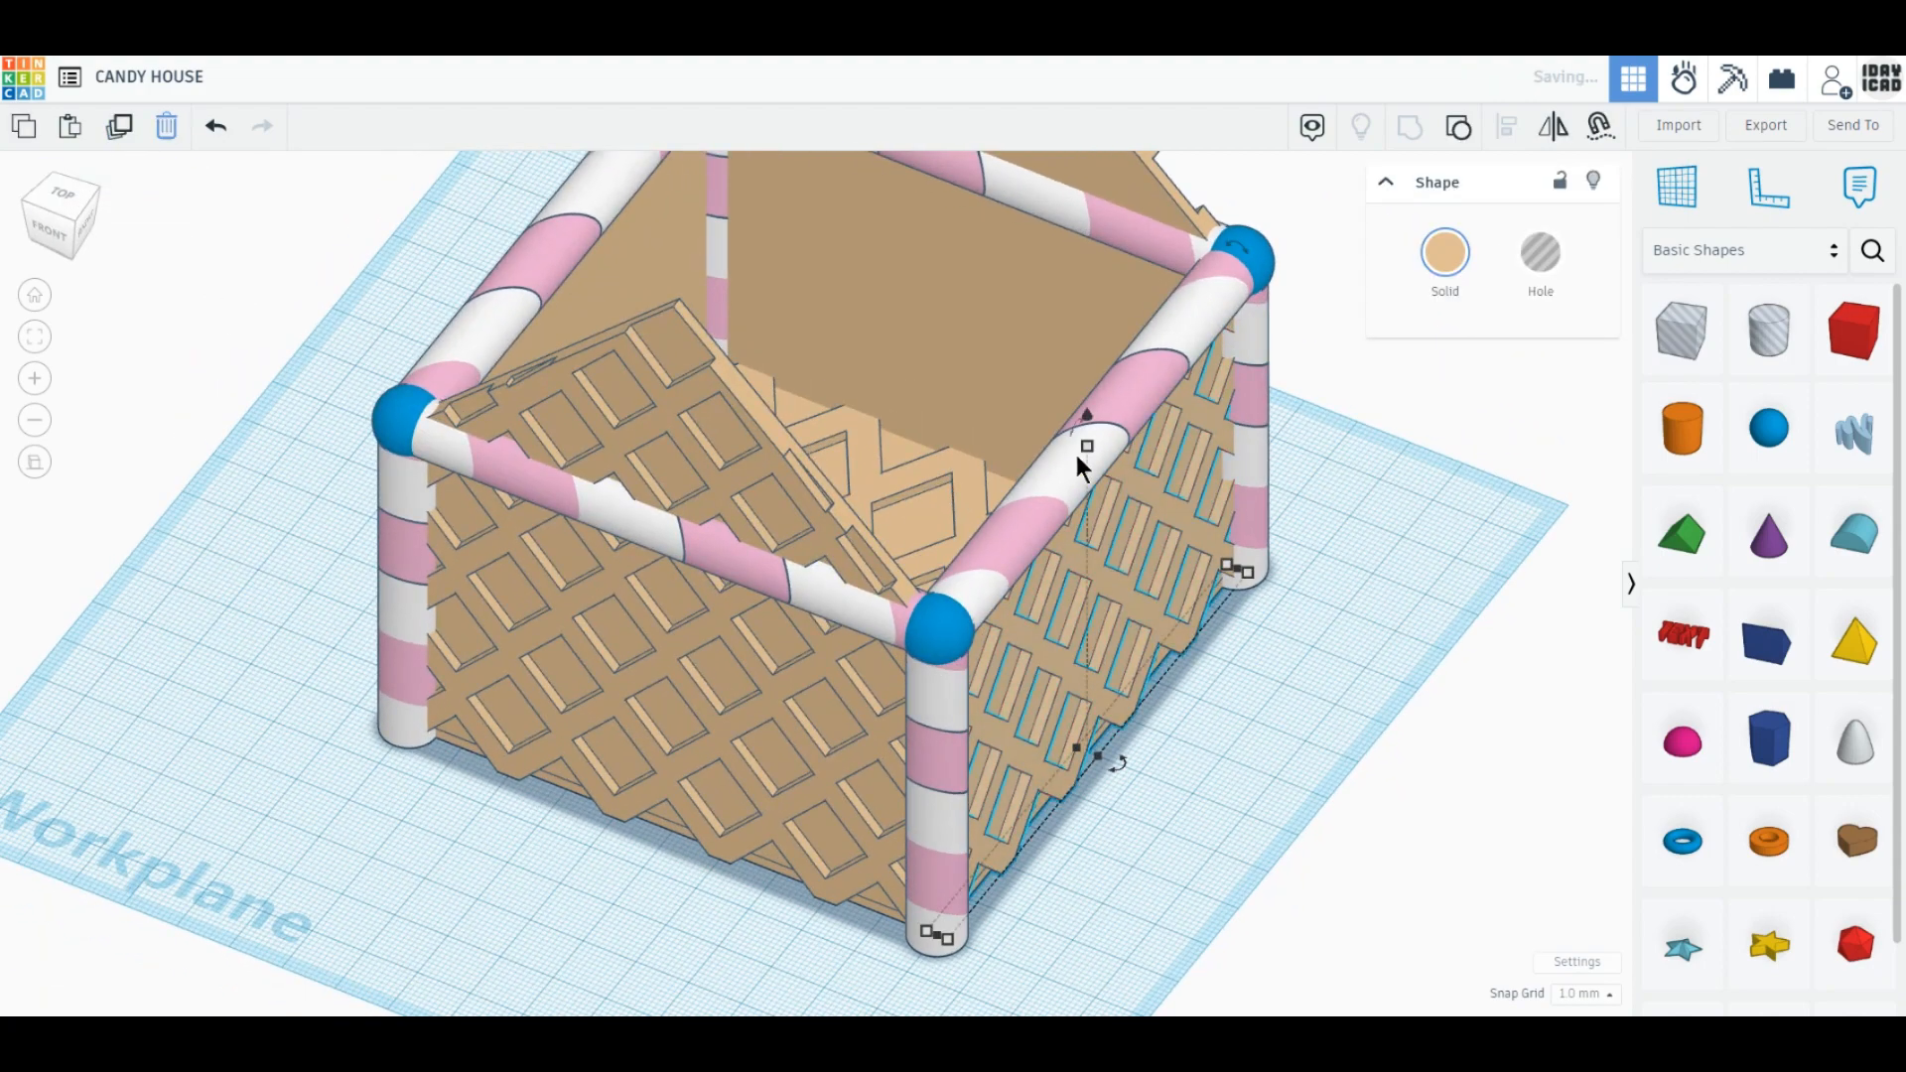
pyautogui.moveTo(1087, 417); pyautogui.dragTo(1087, 240)
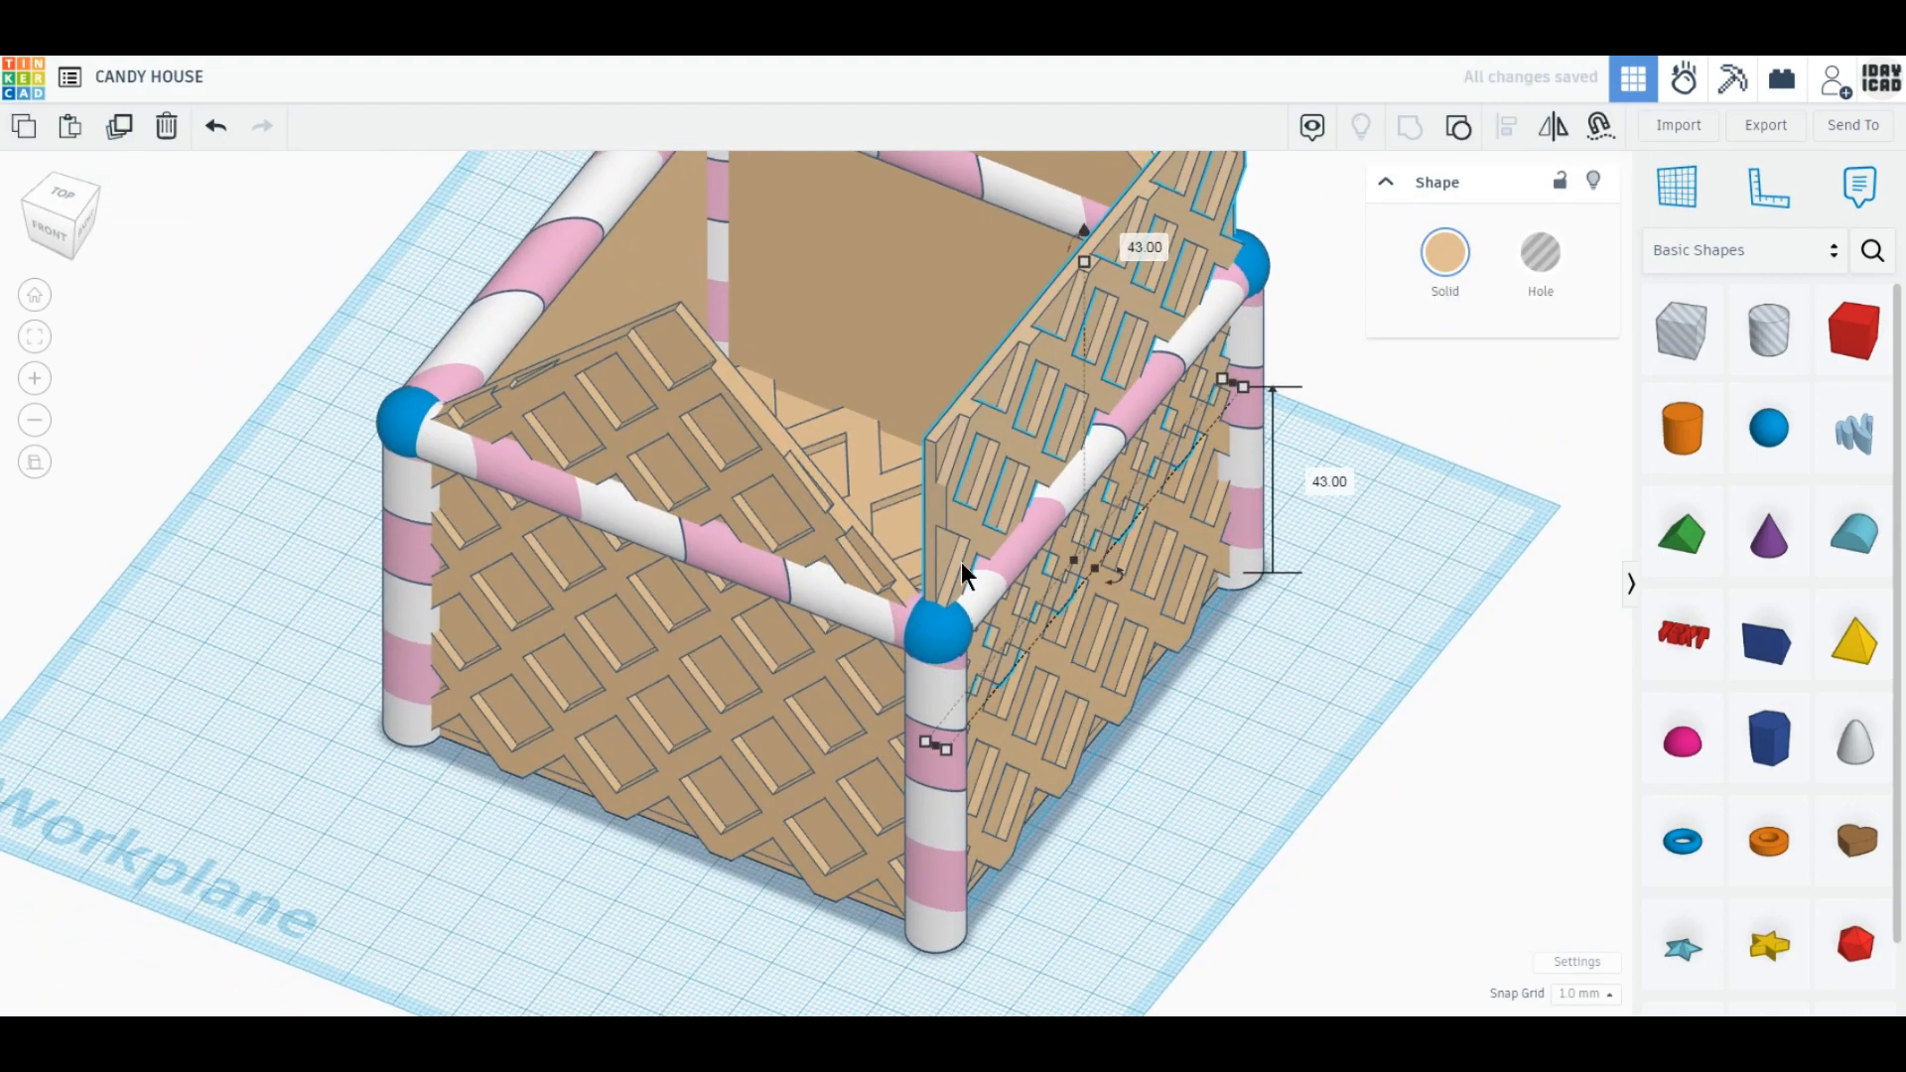
pyautogui.moveTo(970, 575)
pyautogui.mouseDown(button='right')
pyautogui.moveTo(787, 456)
pyautogui.moveTo(970, 544)
pyautogui.mouseUp(button='right')
pyautogui.moveTo(1139, 363); pyautogui.dragTo(1078, 504)
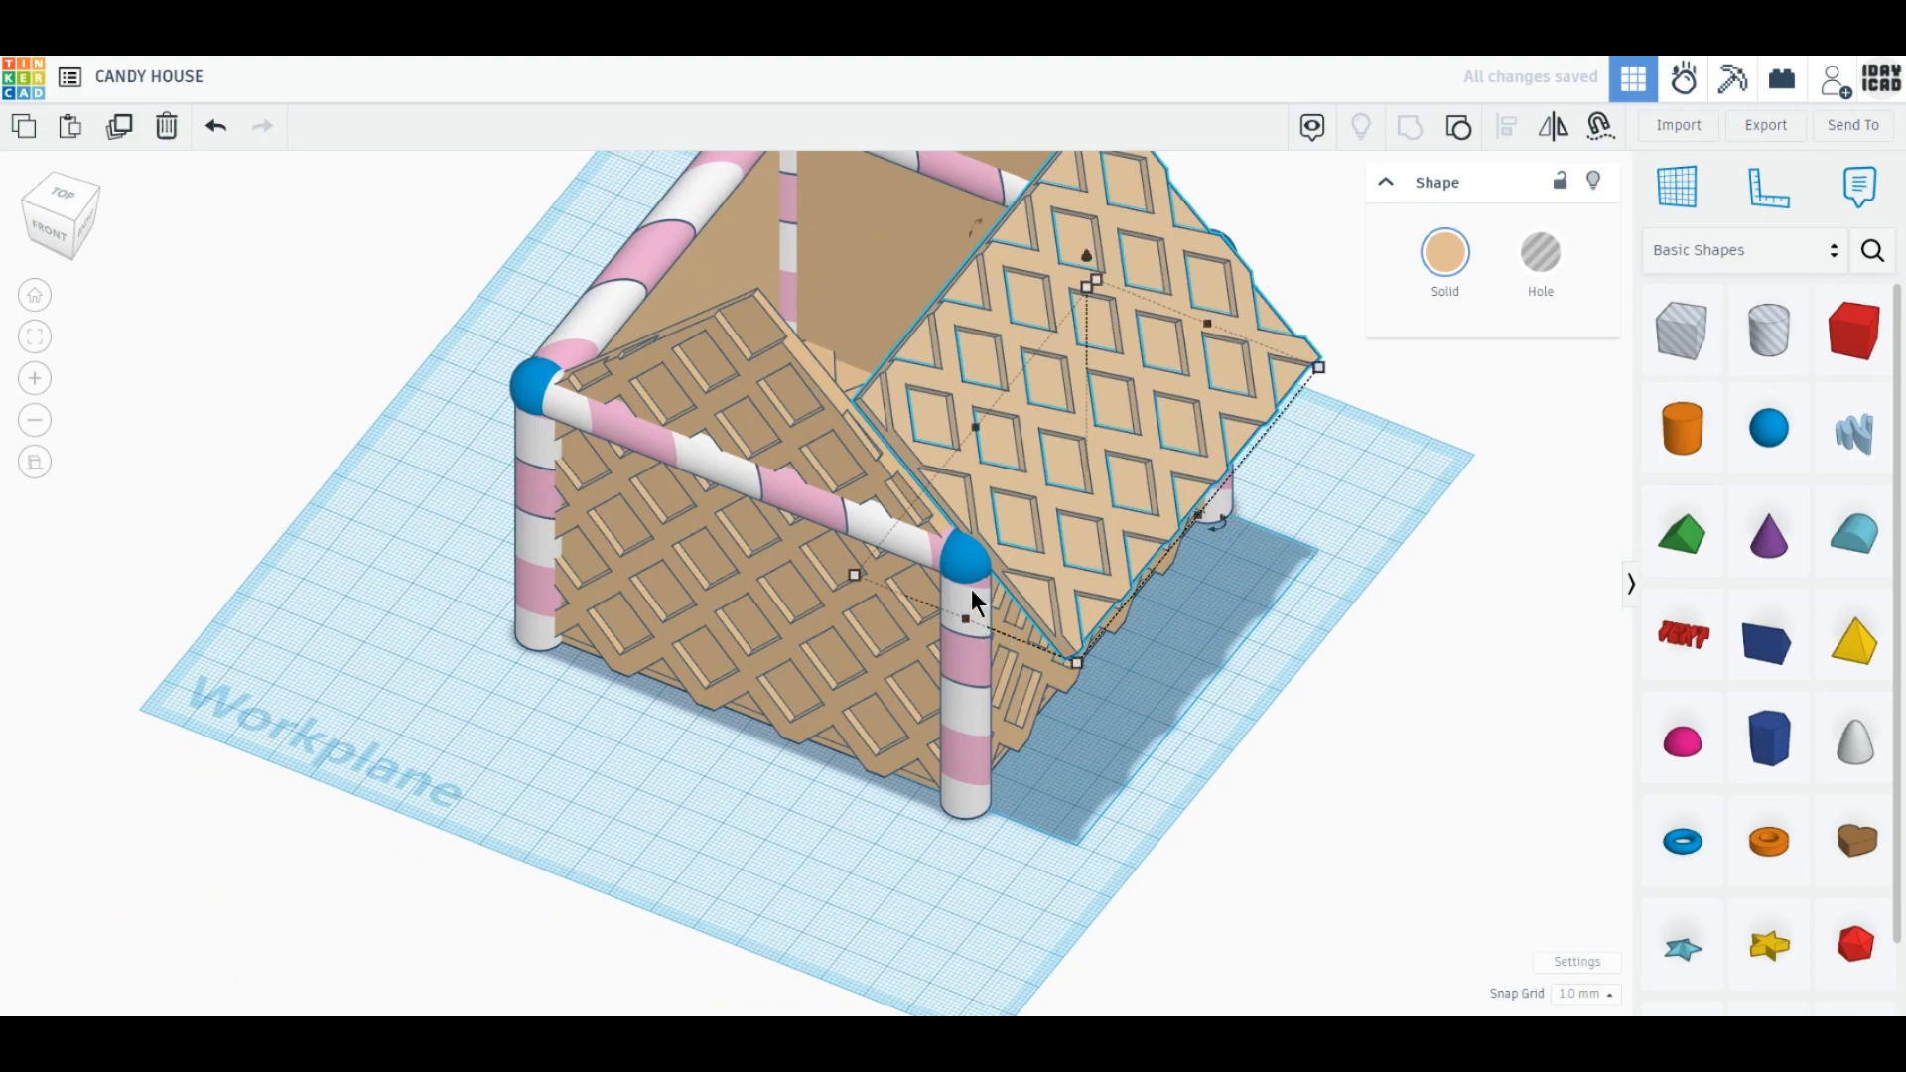
# Move the tilted waffle roof panel off the house to the open area in front of it.
pyautogui.moveTo(970, 587); pyautogui.dragTo(452, 839)
pyautogui.moveTo(359, 908); pyautogui.dragTo(562, 859, button='right')
pyautogui.moveTo(561, 860); pyautogui.dragTo(743, 737, button='middle')
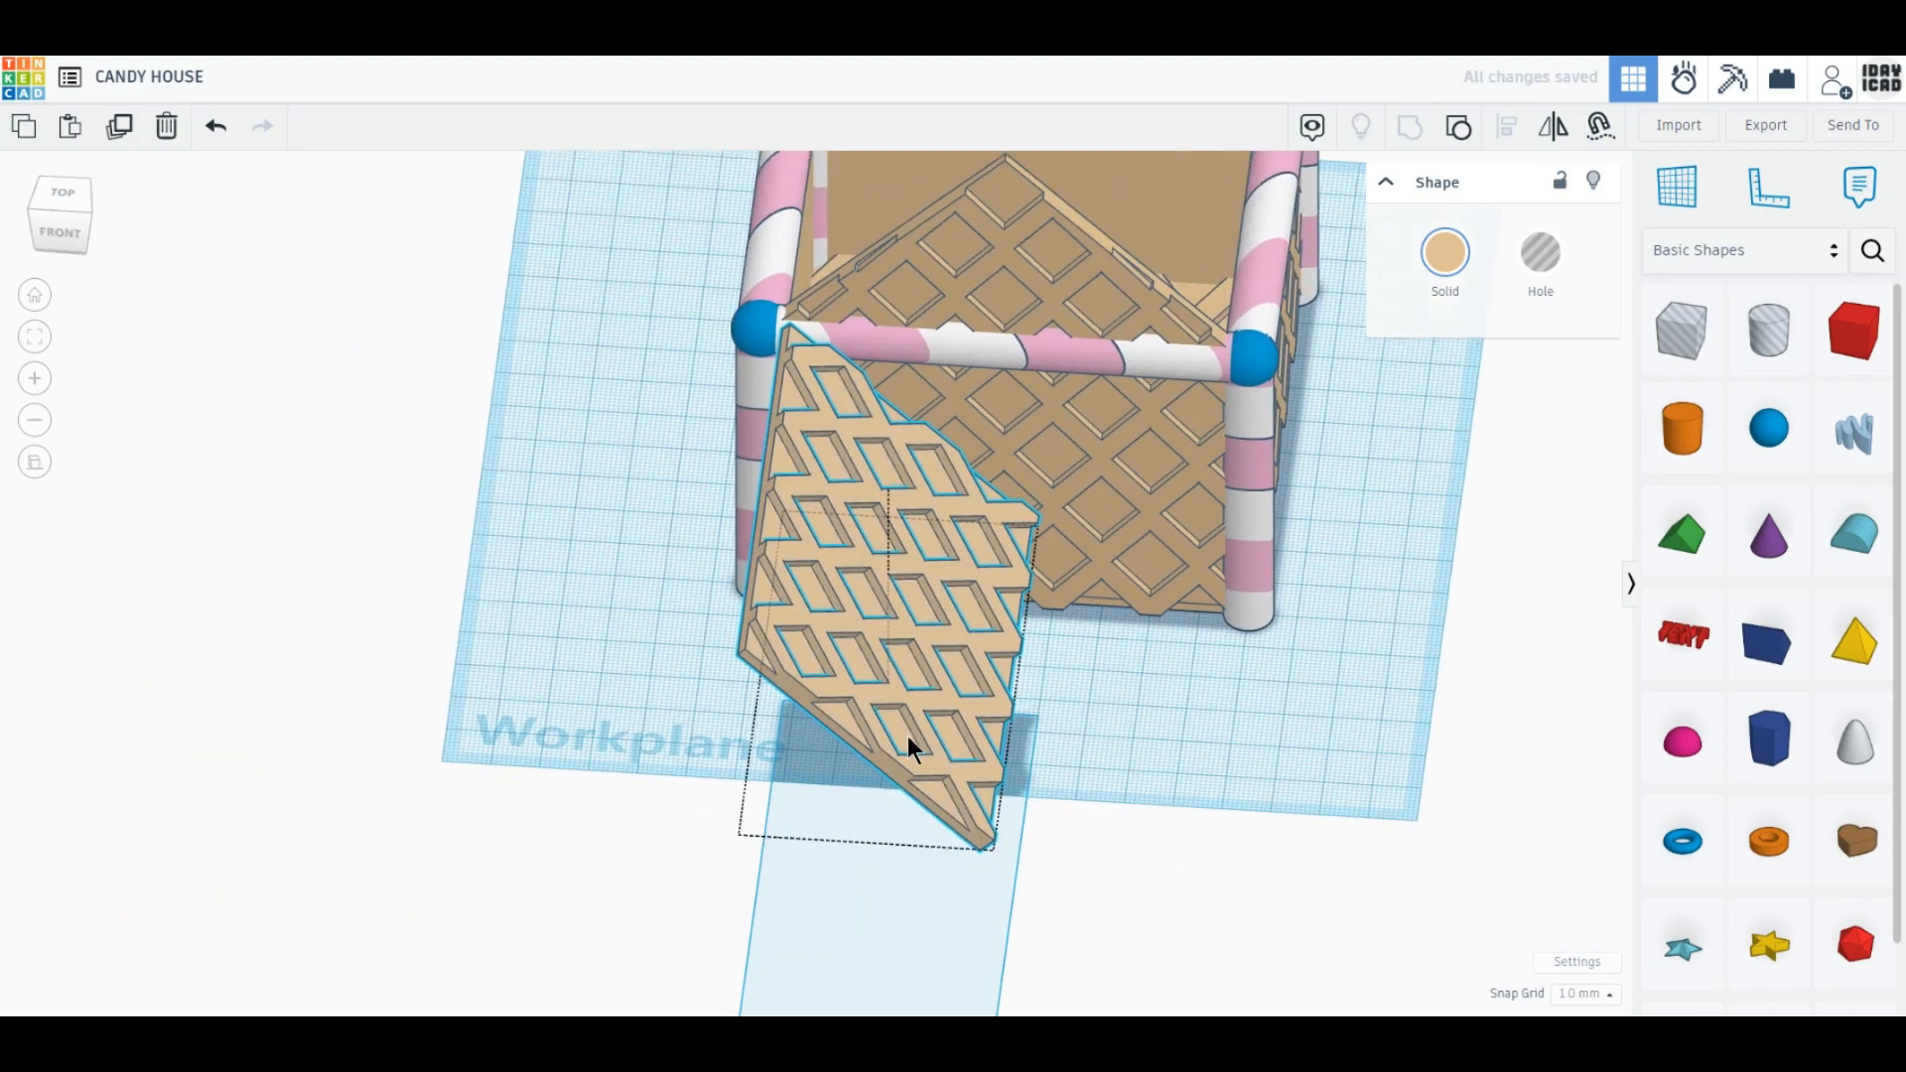
# Duplicate the tilted roof panel, shift the copy 47 mm to the left, and mirror it horizontally to form the opposite slope.
pyautogui.click(120, 128)
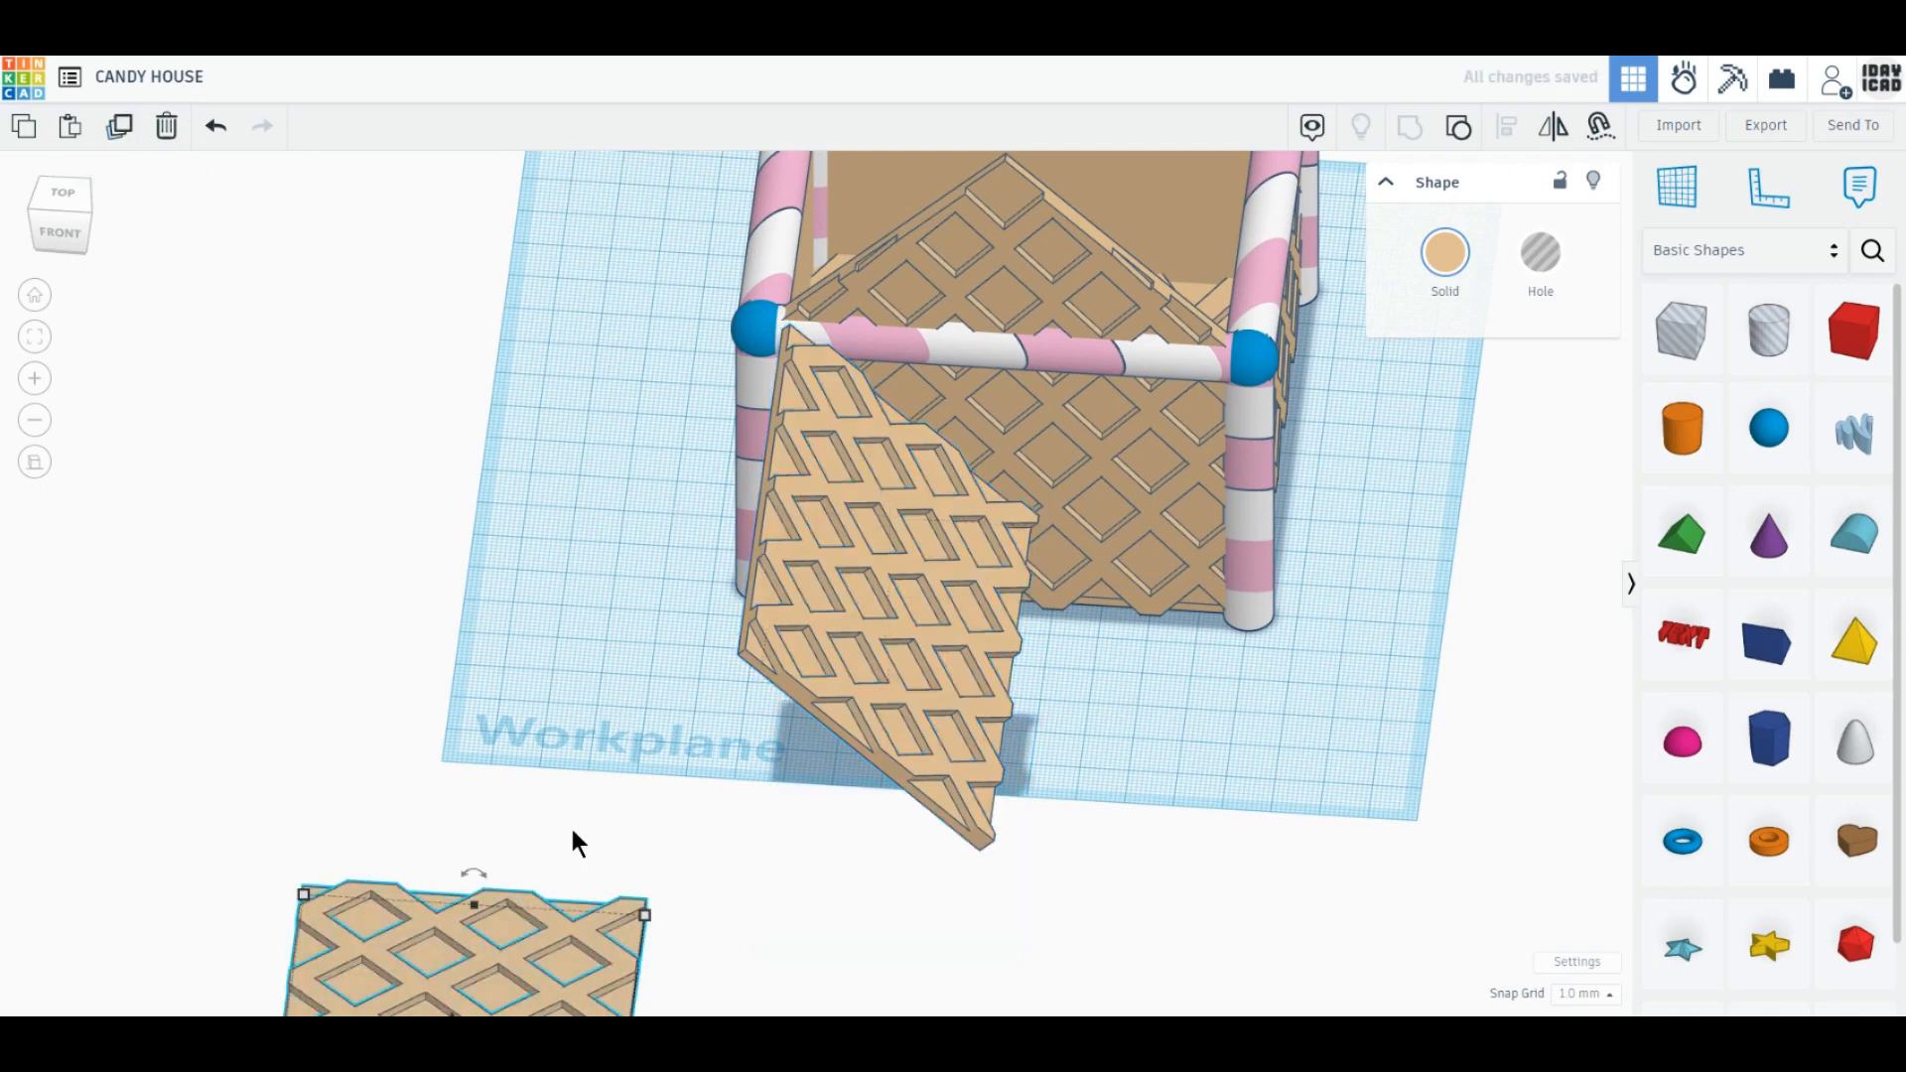
pyautogui.click(216, 127)
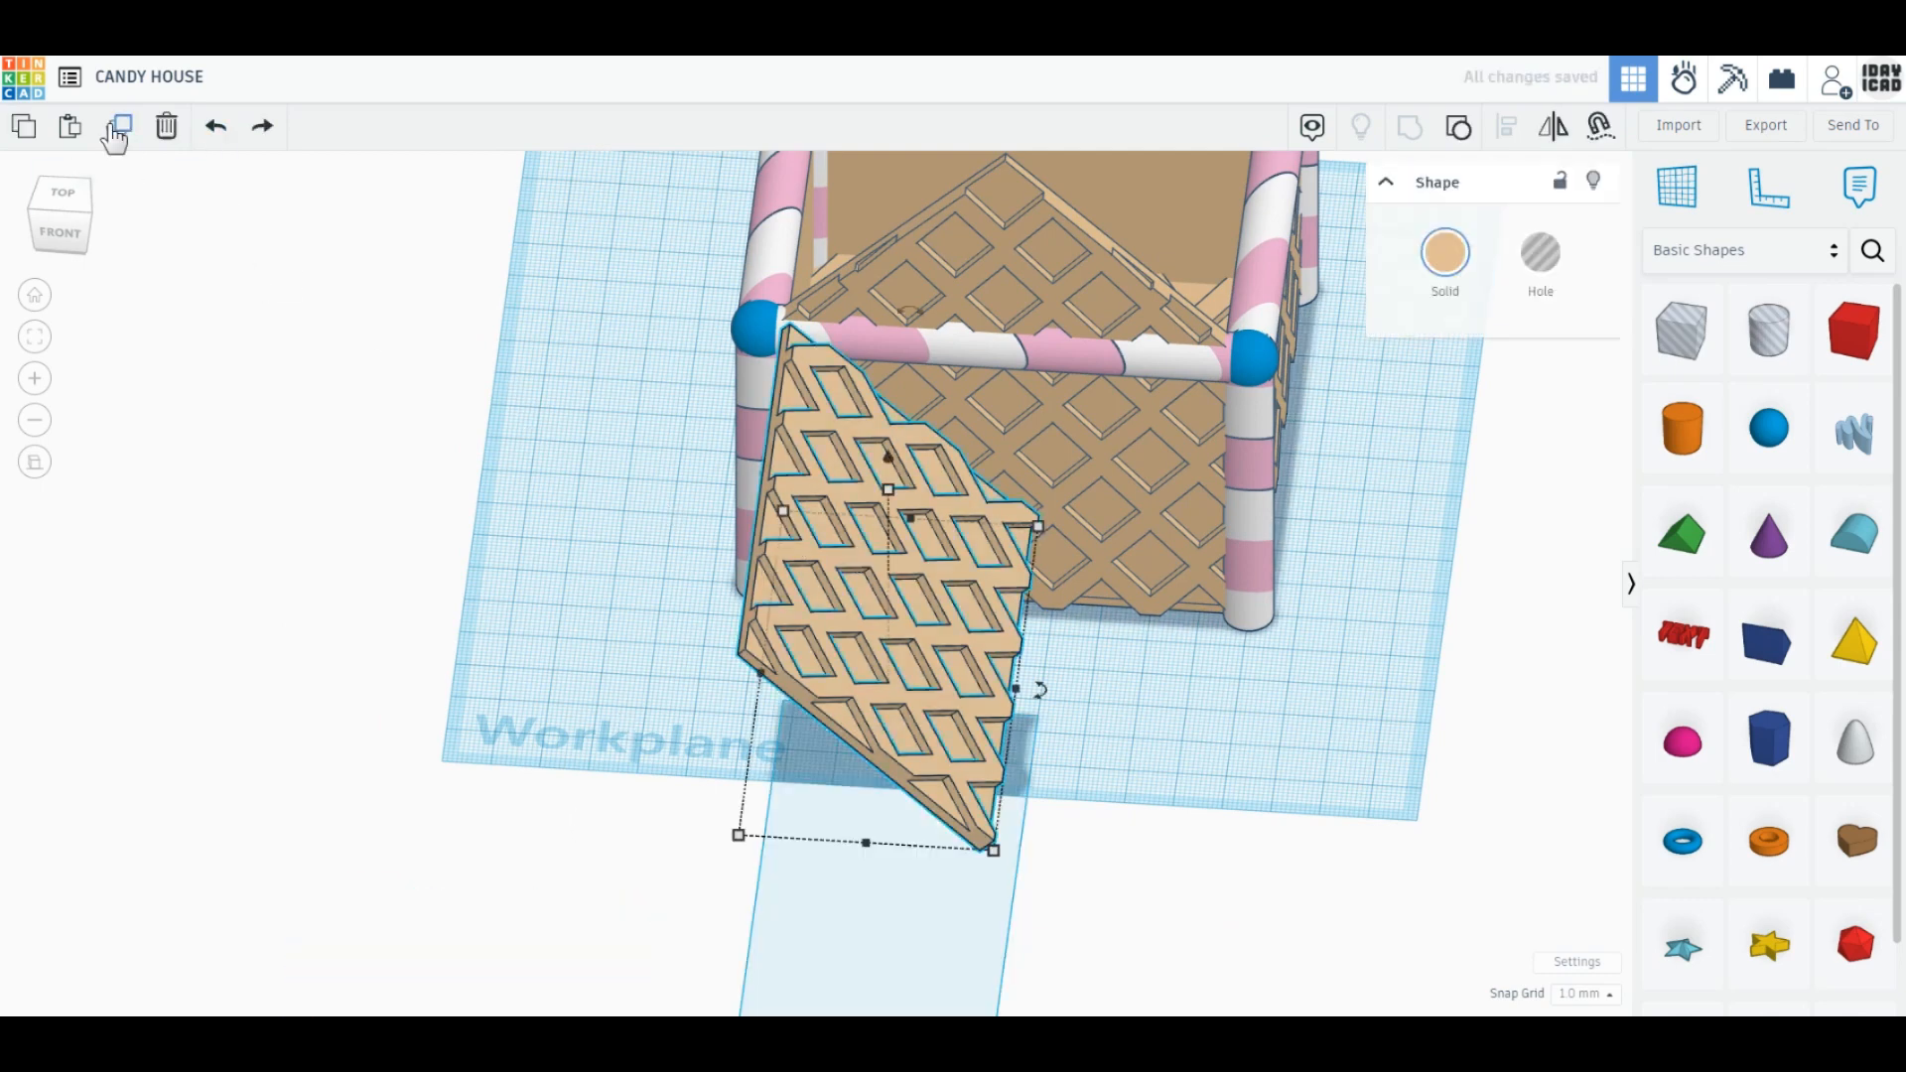
pyautogui.click(115, 137)
pyautogui.moveTo(843, 610); pyautogui.dragTo(675, 581)
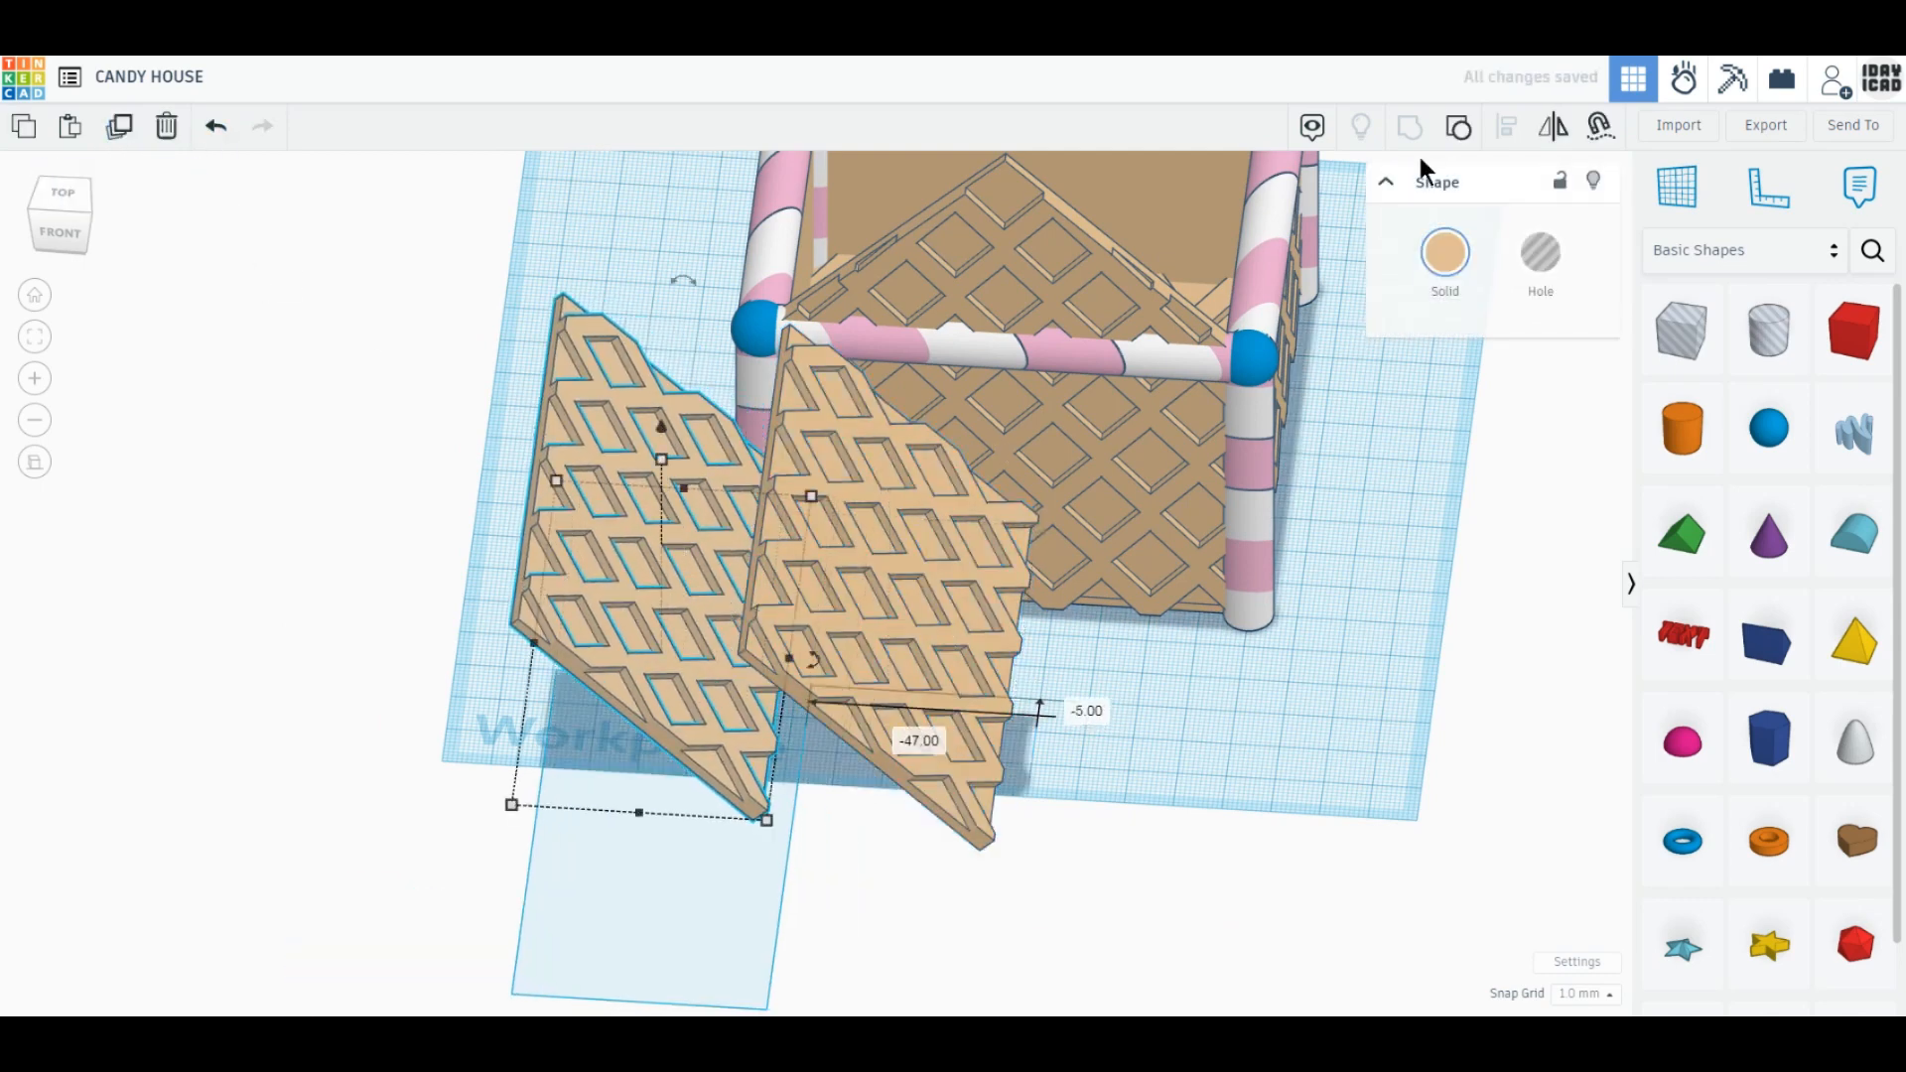
pyautogui.click(1551, 139)
pyautogui.click(640, 830)
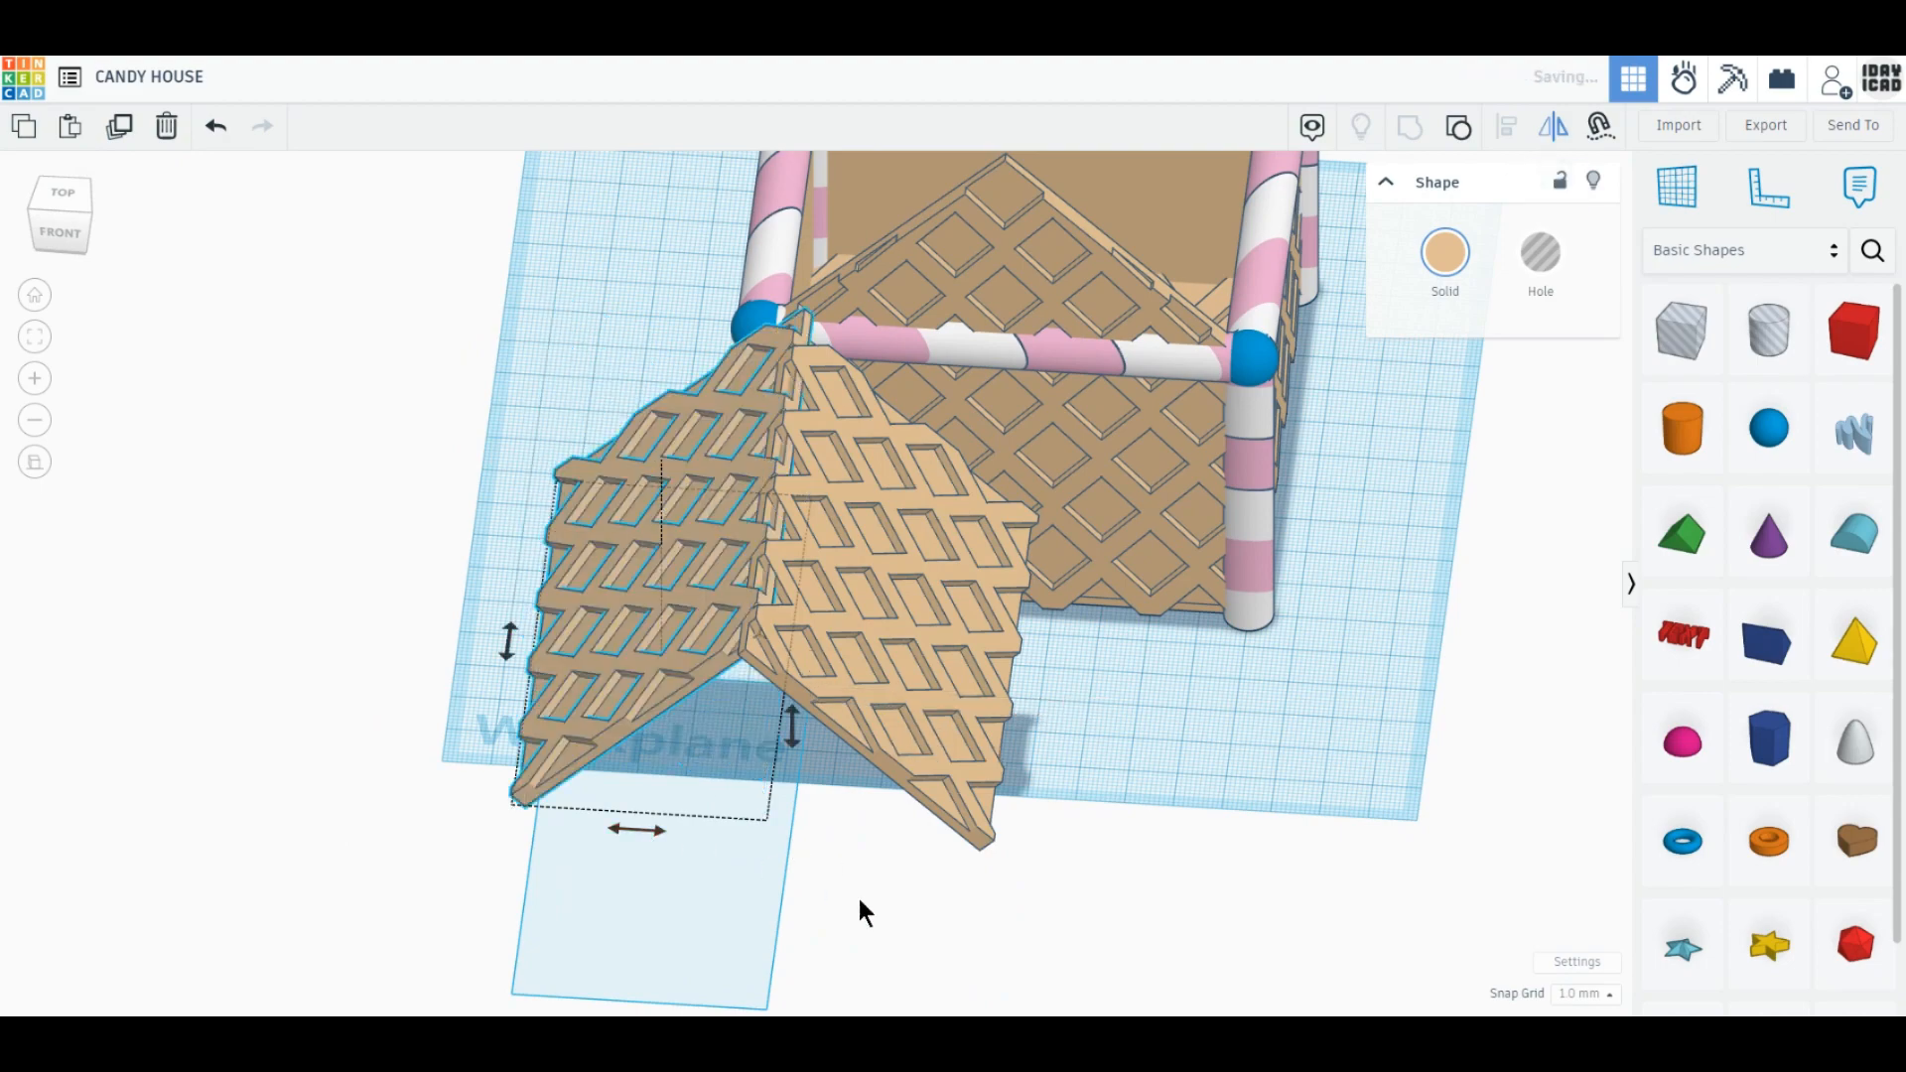
# Line up the two roof slopes edge to edge at the ridge as seen from above and group them into one roof.
pyautogui.click(127, 298)
pyautogui.click(51, 190)
pyautogui.moveTo(749, 835); pyautogui.dragTo(770, 383, button='middle')
pyautogui.scroll(3, 818, 534)
pyautogui.moveTo(997, 566); pyautogui.dragTo(1135, 511)
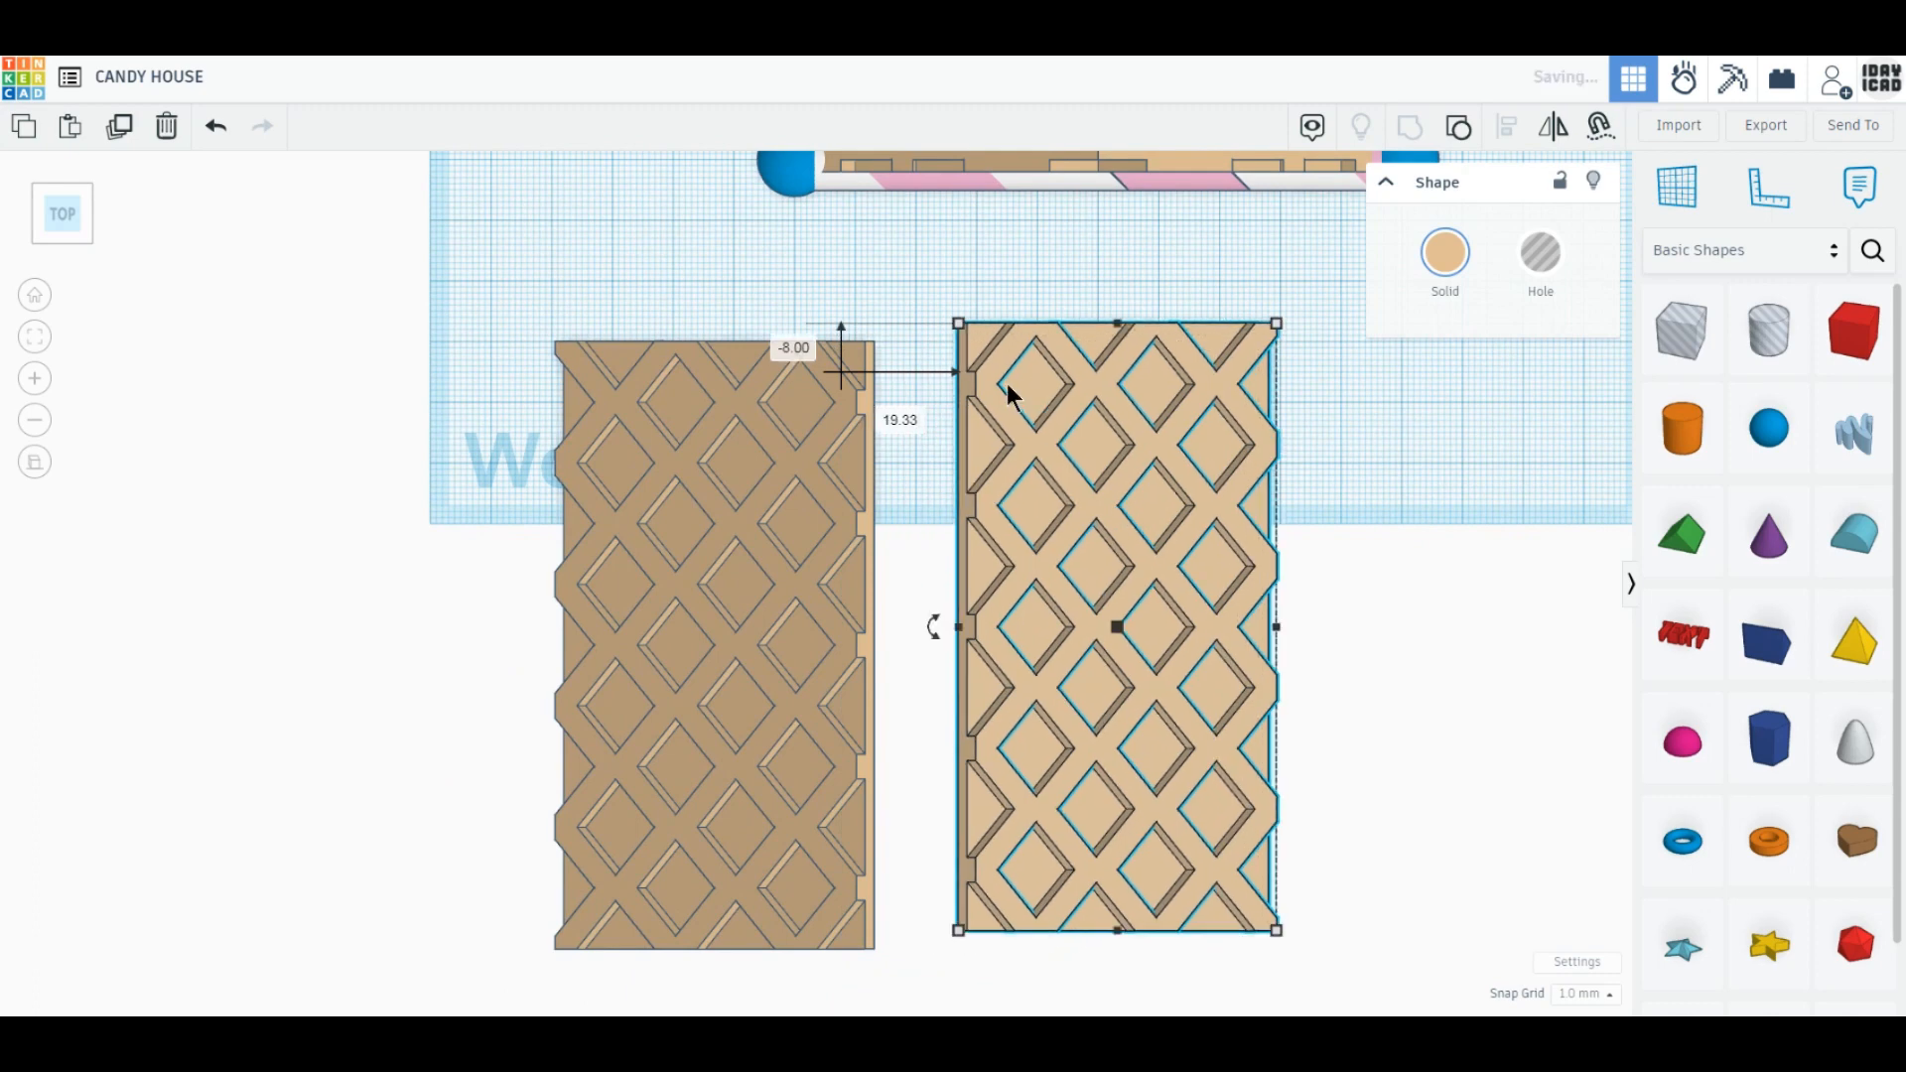
pyautogui.scroll(3, 1007, 383)
pyautogui.moveTo(978, 506); pyautogui.dragTo(932, 456)
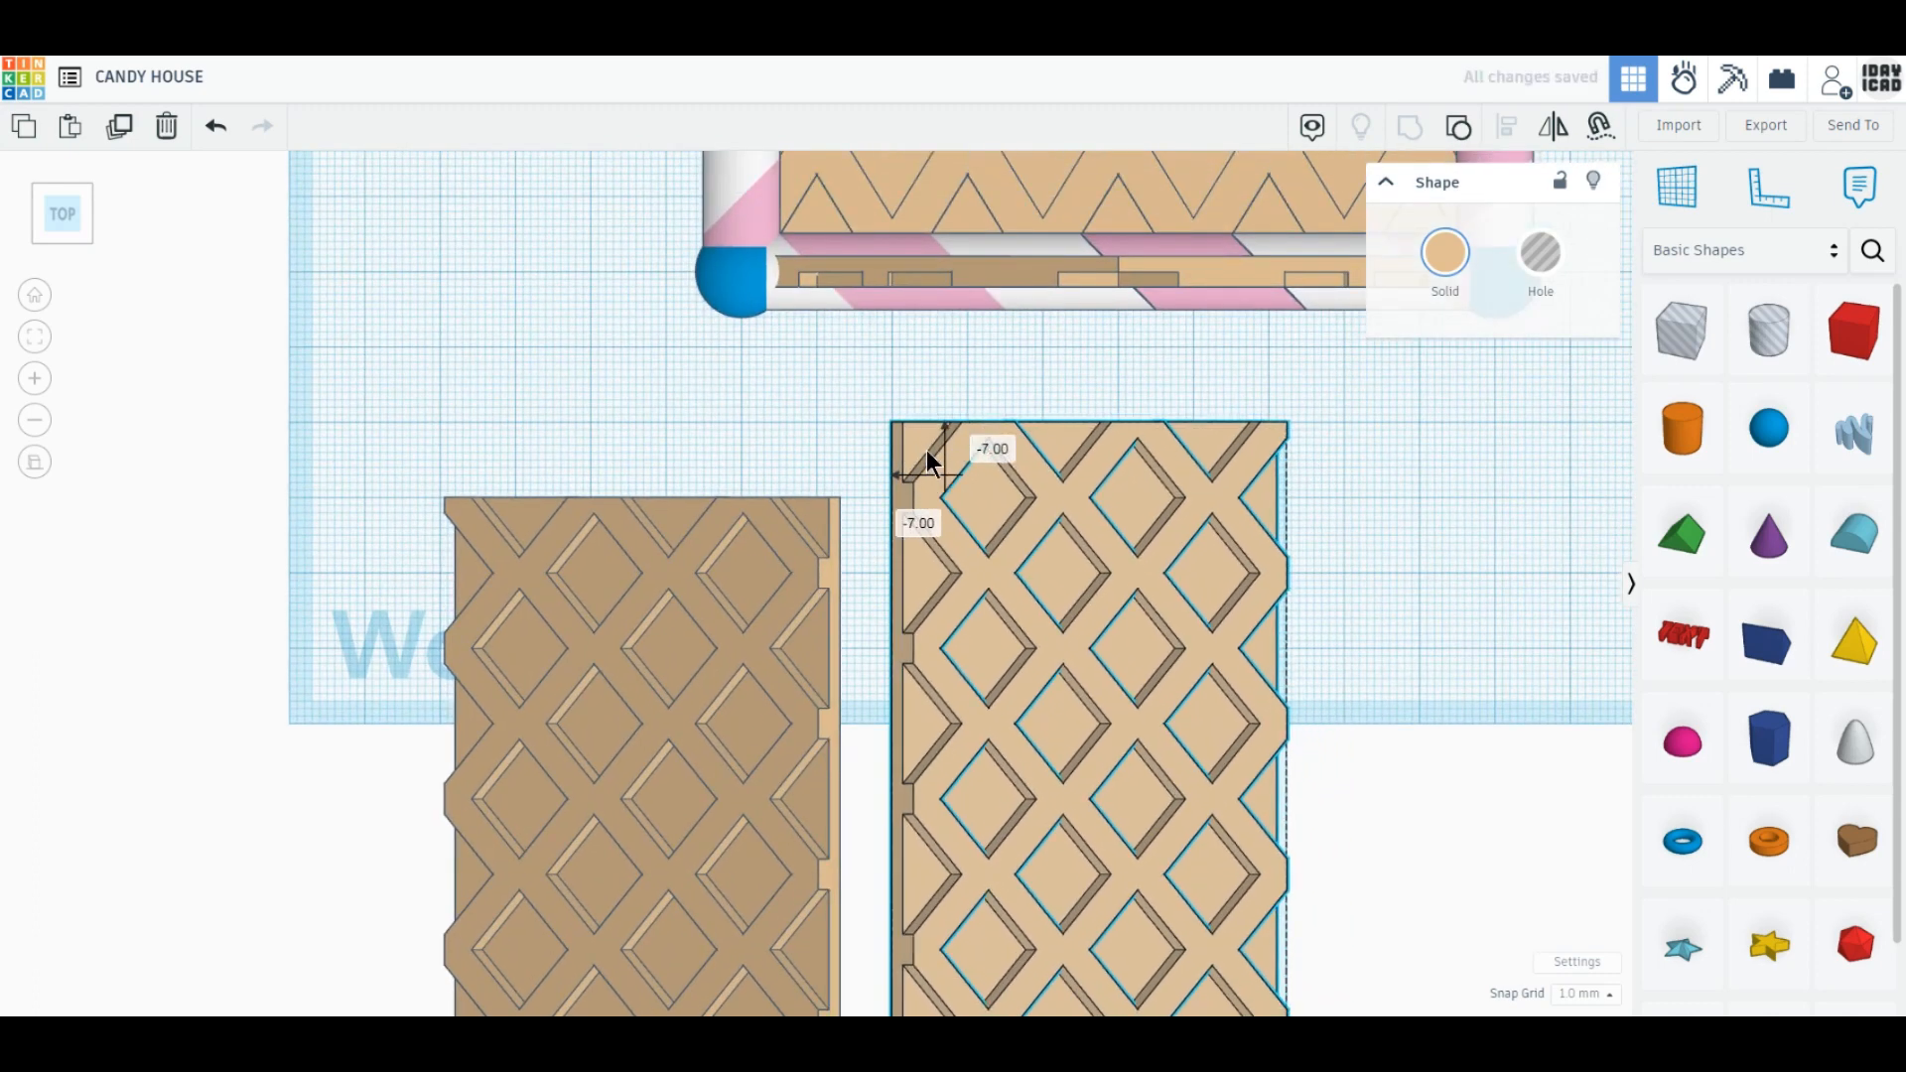
pyautogui.moveTo(814, 544); pyautogui.dragTo(851, 474)
pyautogui.keyDown('shift'); pyautogui.click(1104, 663); pyautogui.keyUp('shift')
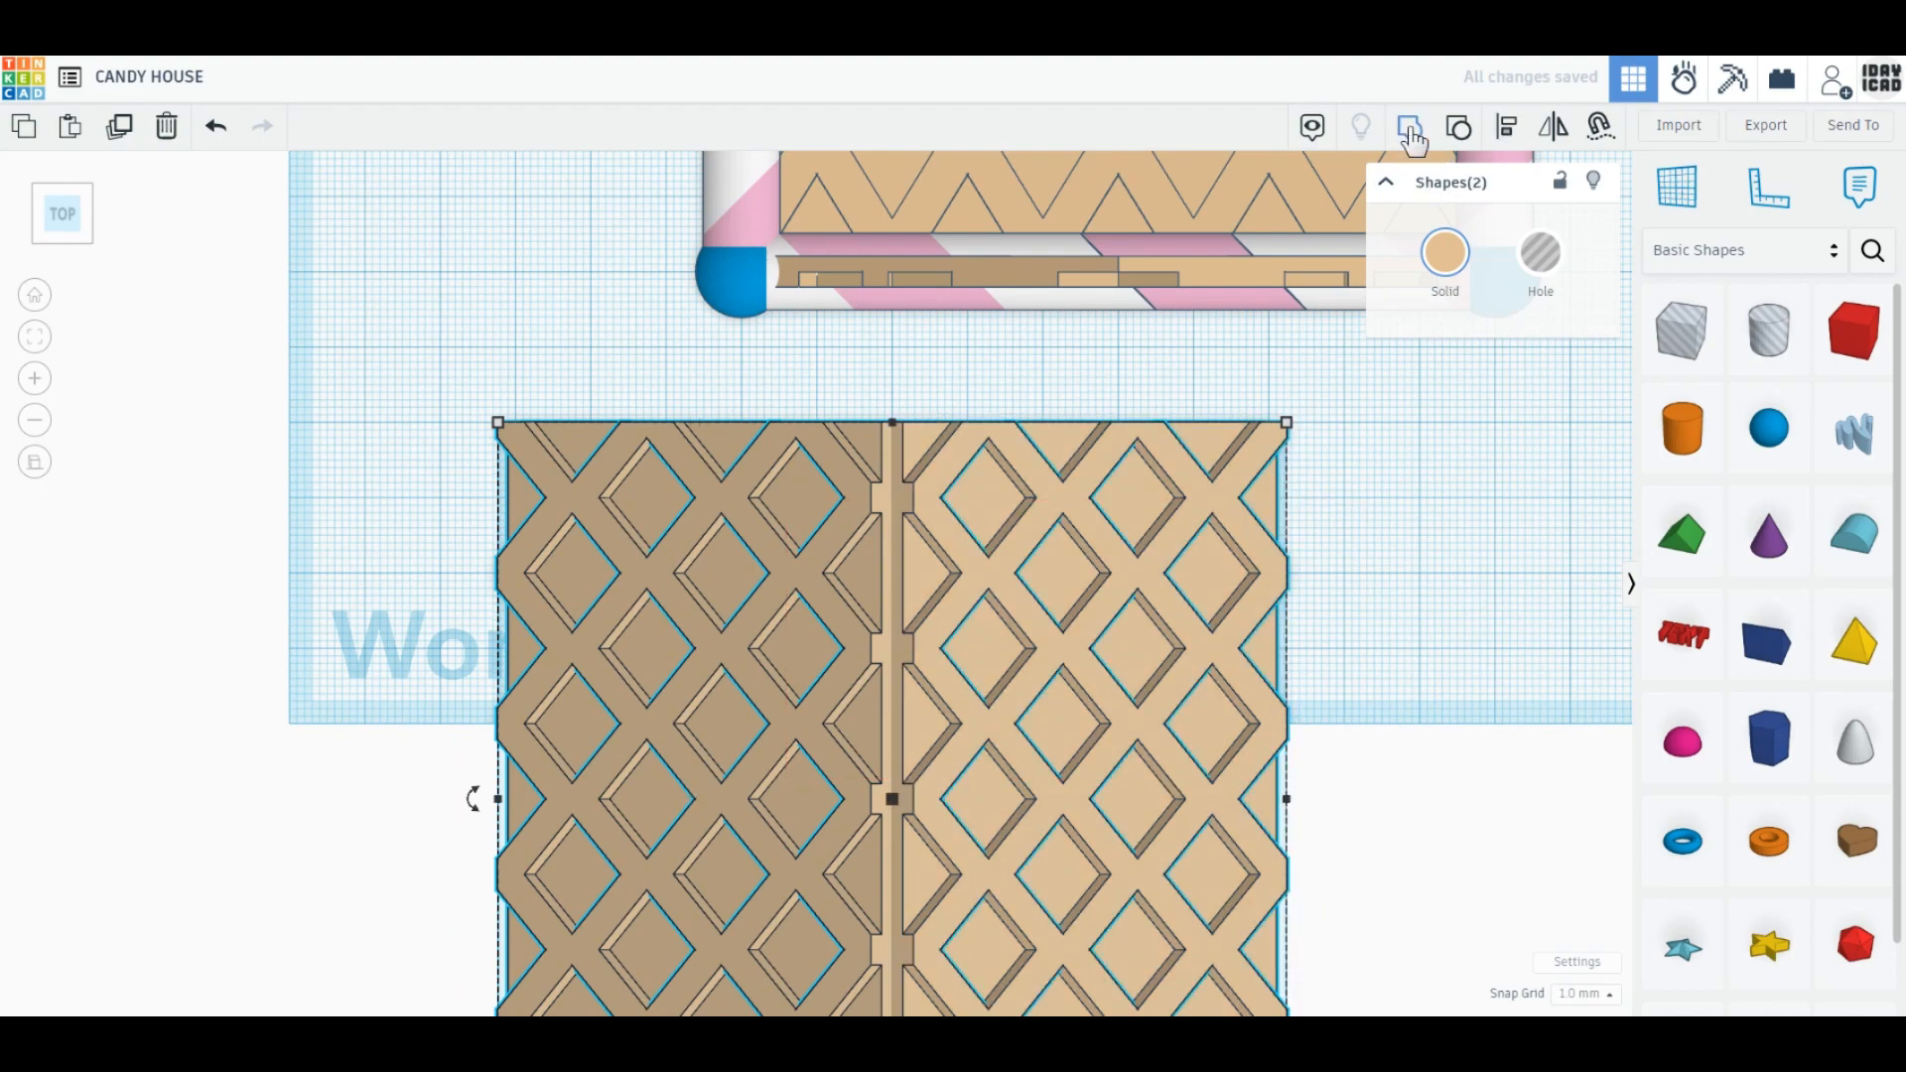
pyautogui.click(1409, 127)
pyautogui.scroll(-5, 965, 528)
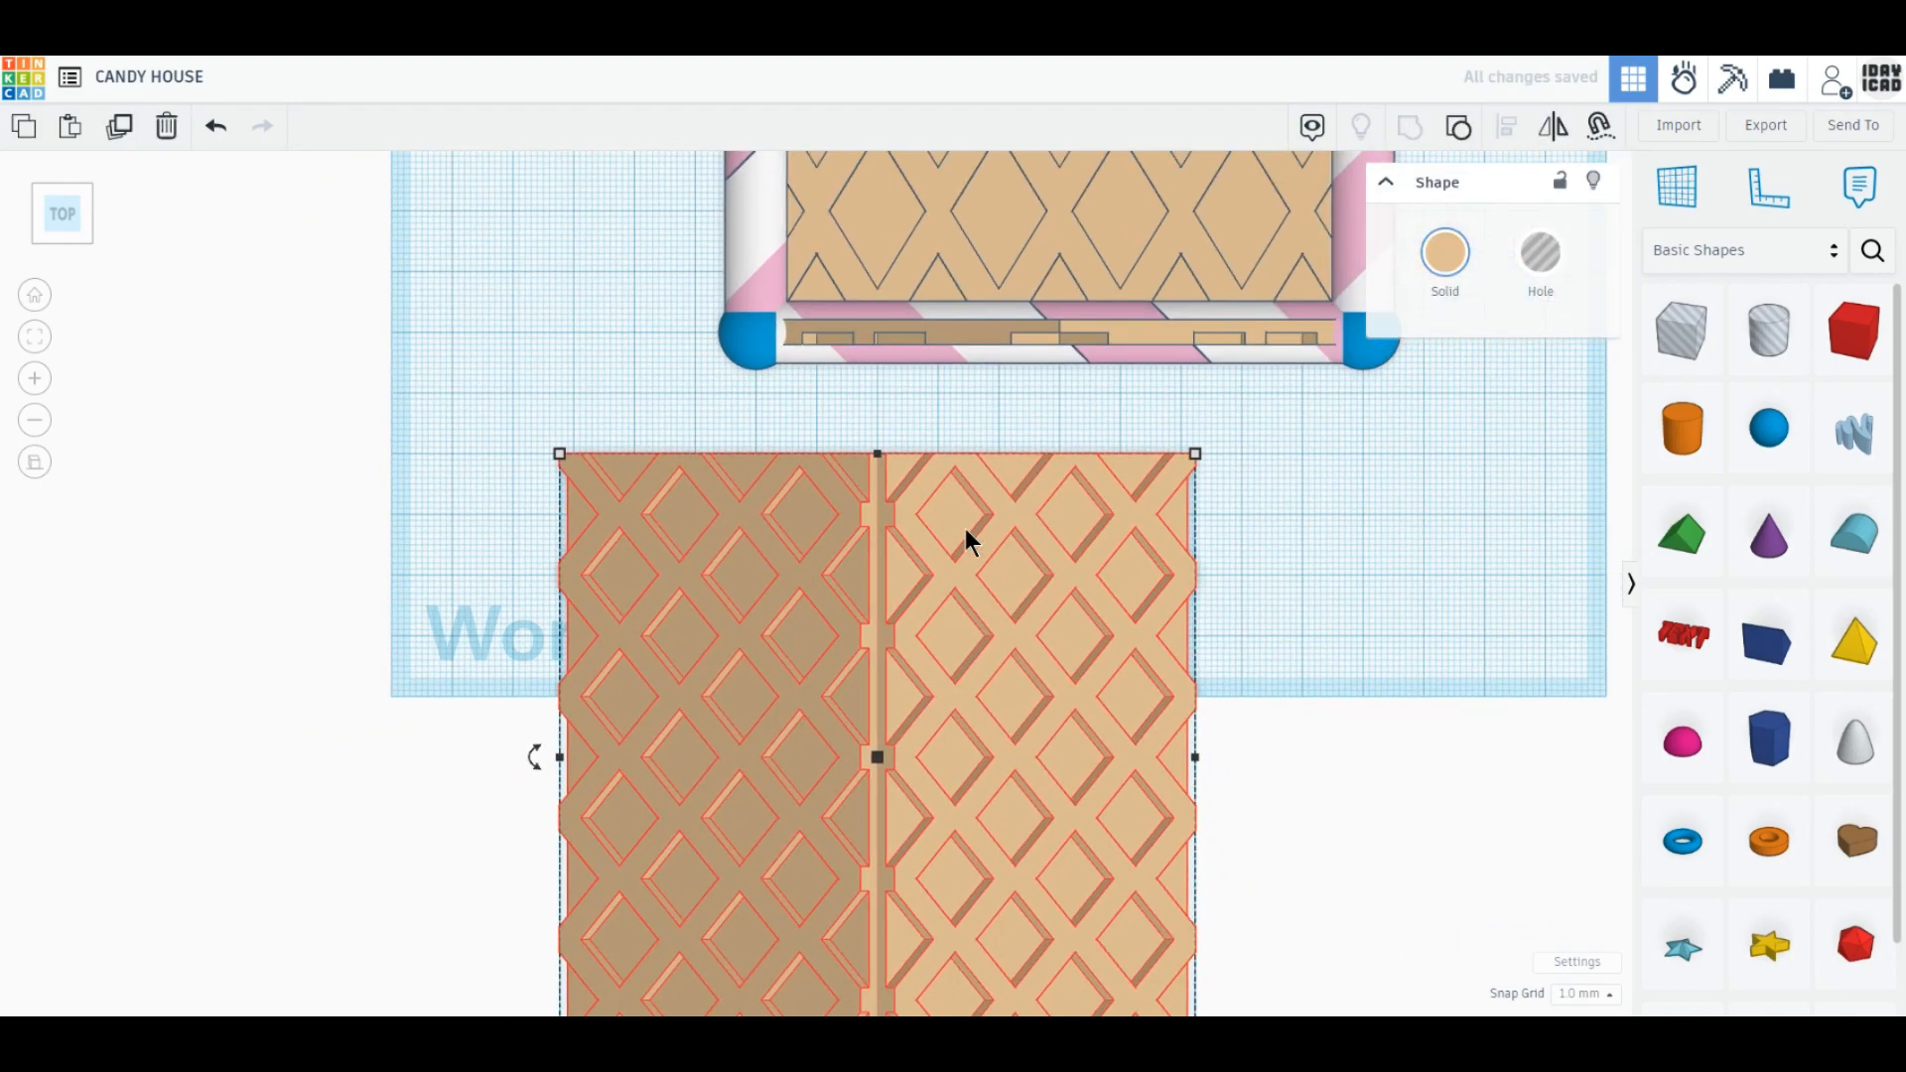
# Set the grouped roof's width to 100 mm and its height to 50 mm.
pyautogui.moveTo(944, 682); pyautogui.dragTo(1008, 736, button='right')
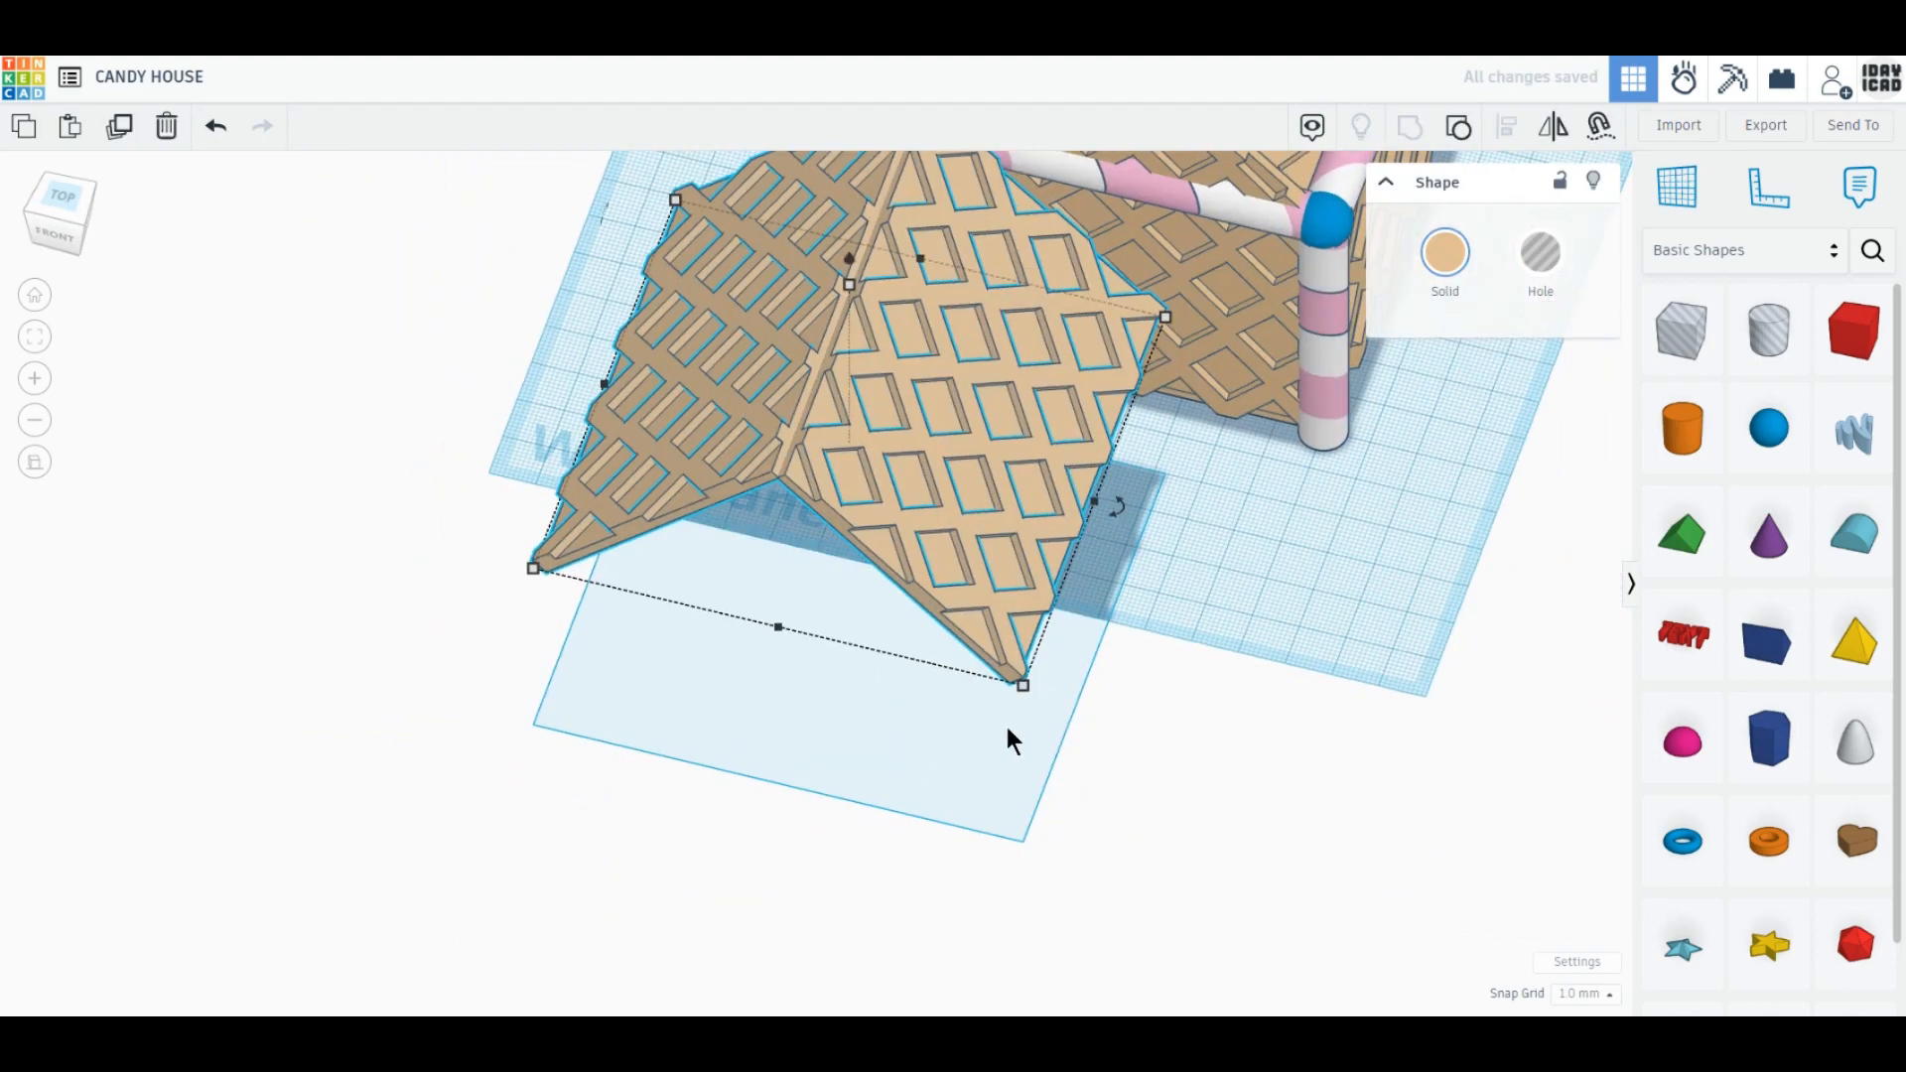
pyautogui.click(754, 700)
pyautogui.write('100')
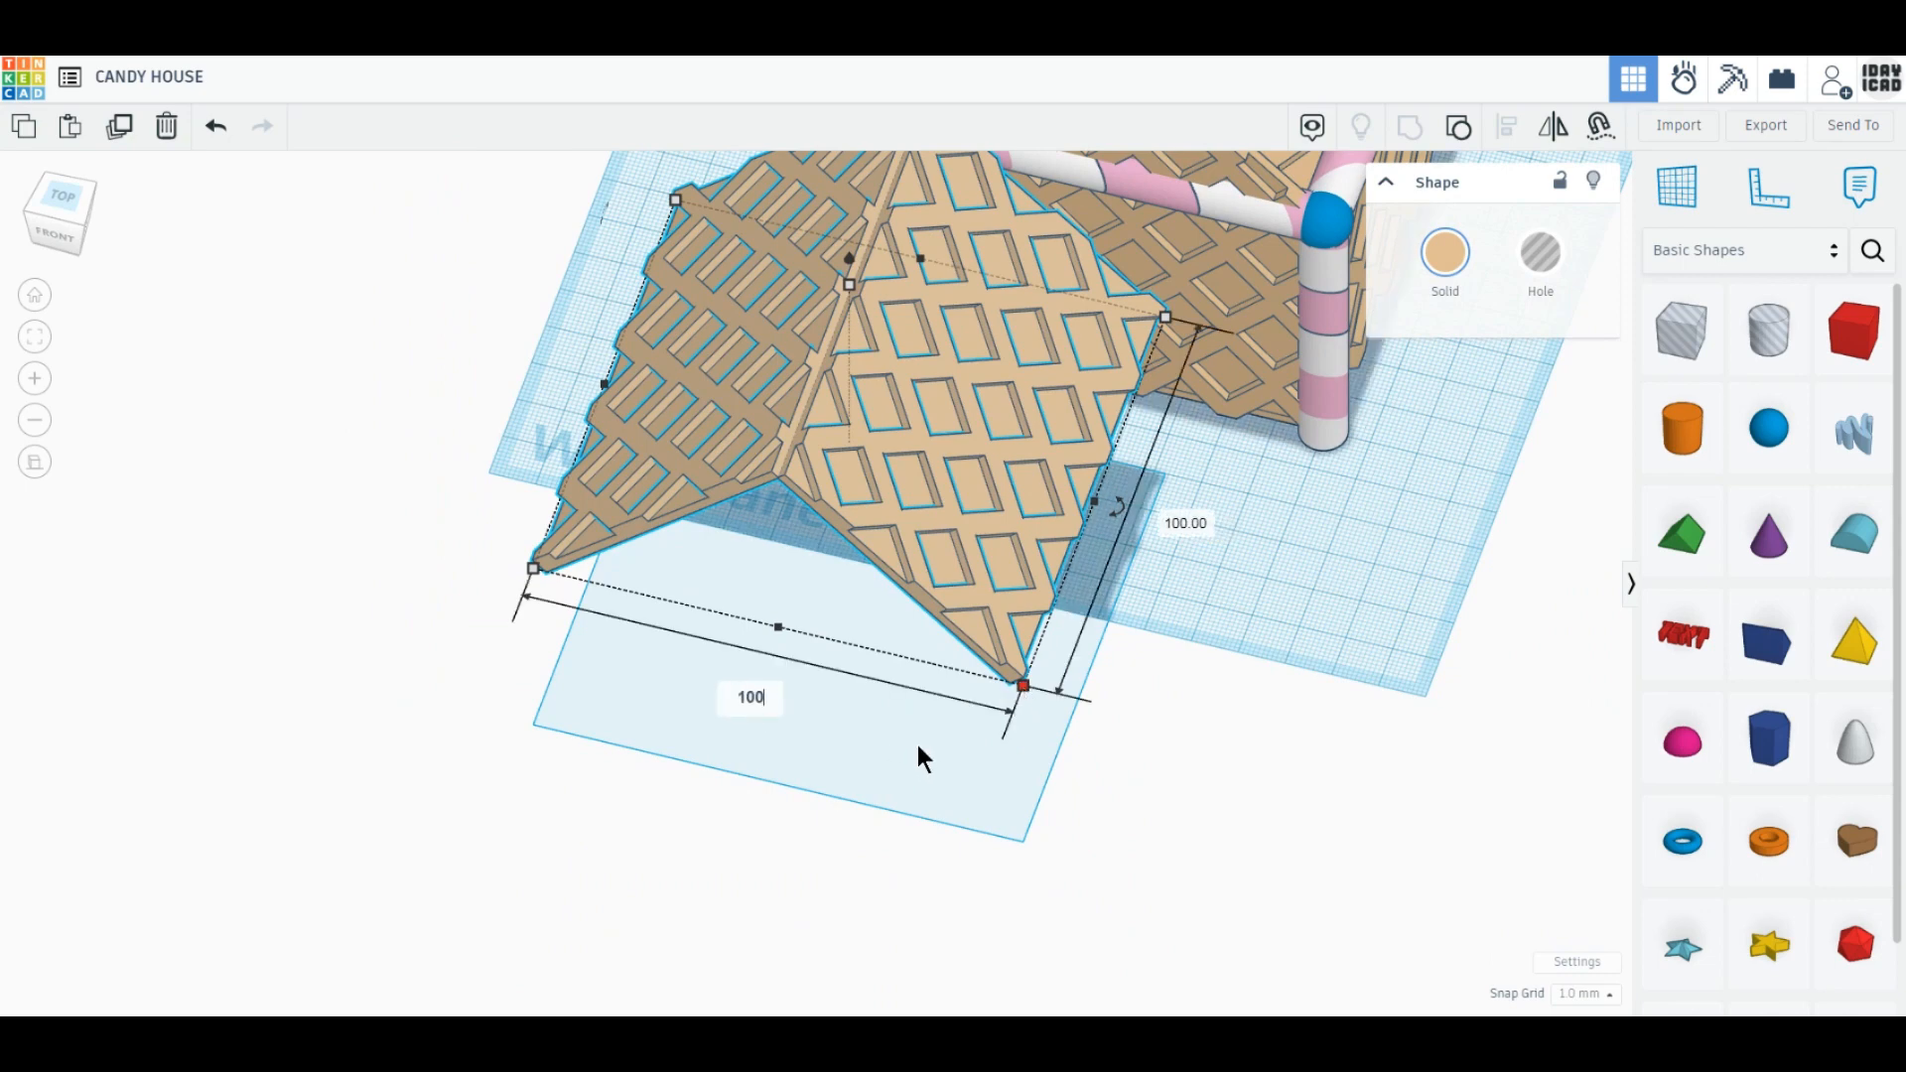
pyautogui.press('Return')
pyautogui.click(933, 361)
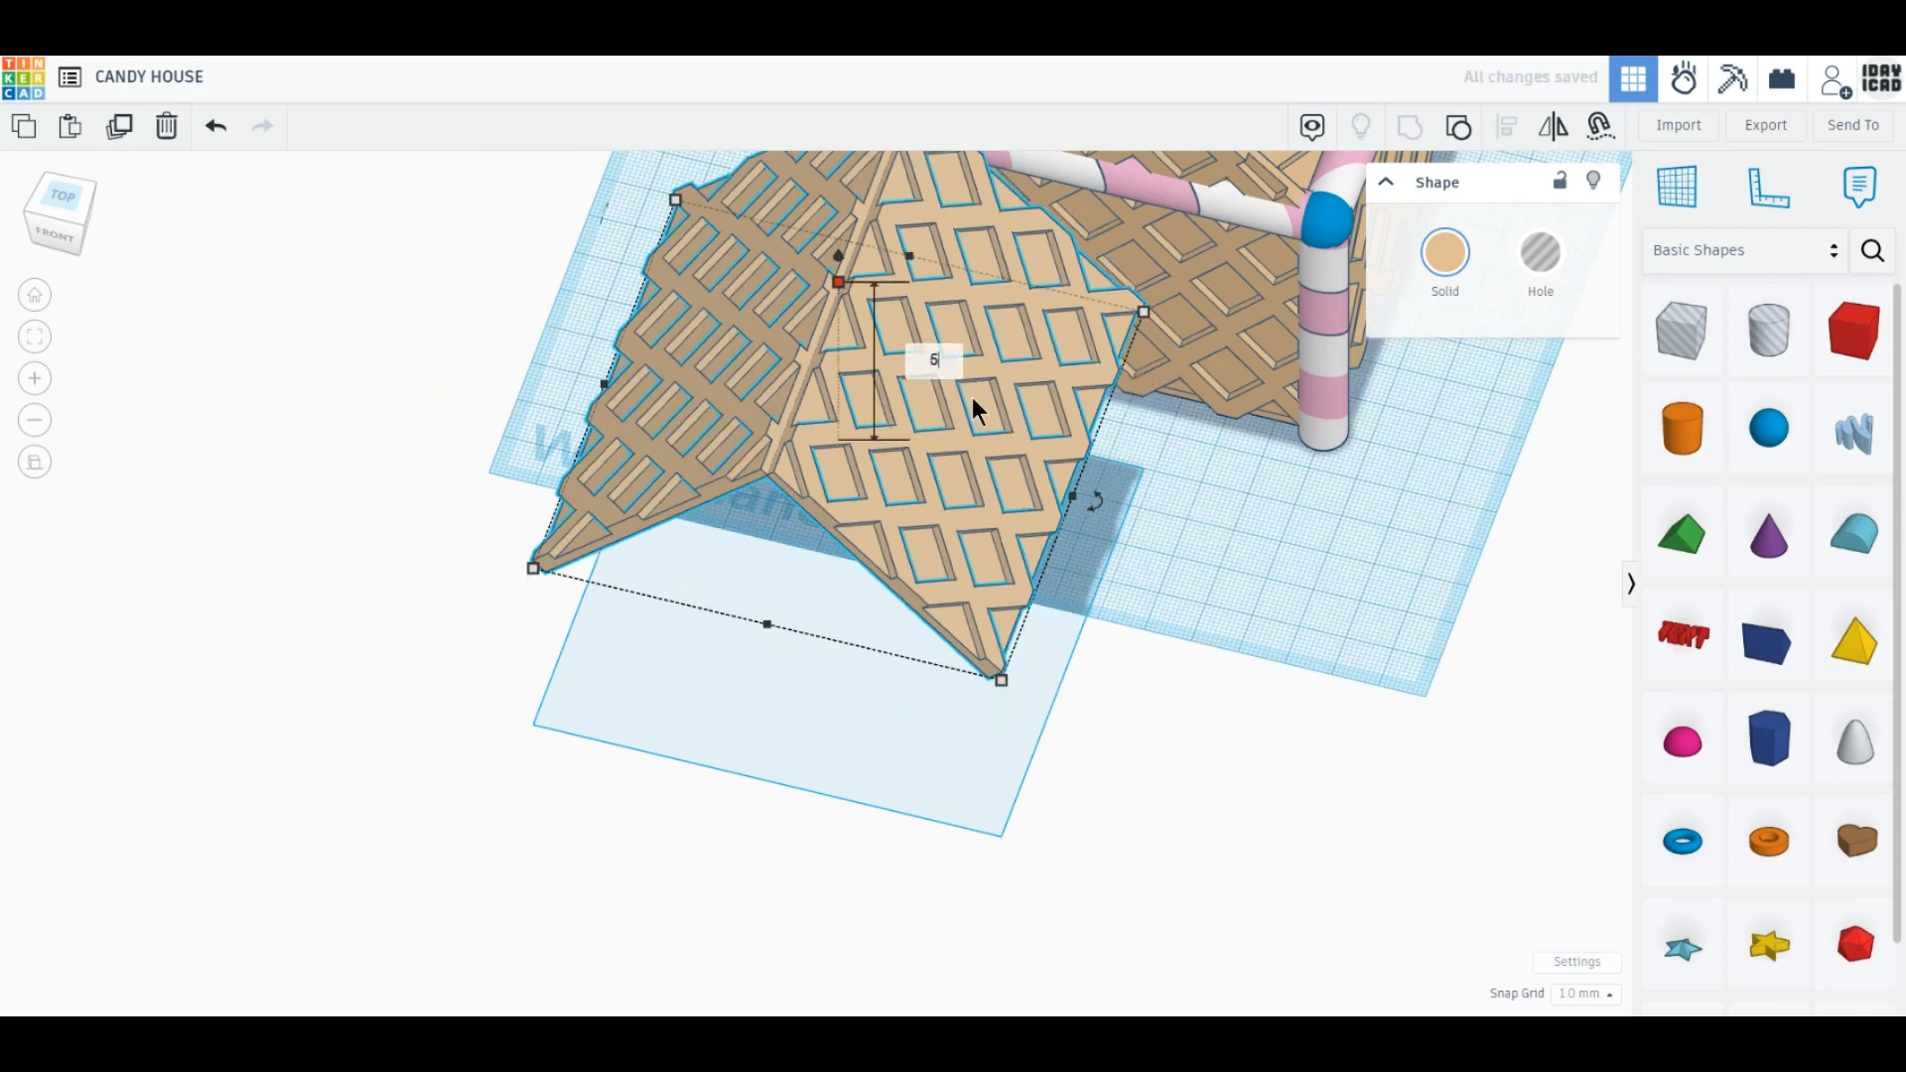
pyautogui.write('50')
pyautogui.press('Return')
# Centre the roof on the gables at the level of the front beam and move it back over the house.
pyautogui.click(54, 228)
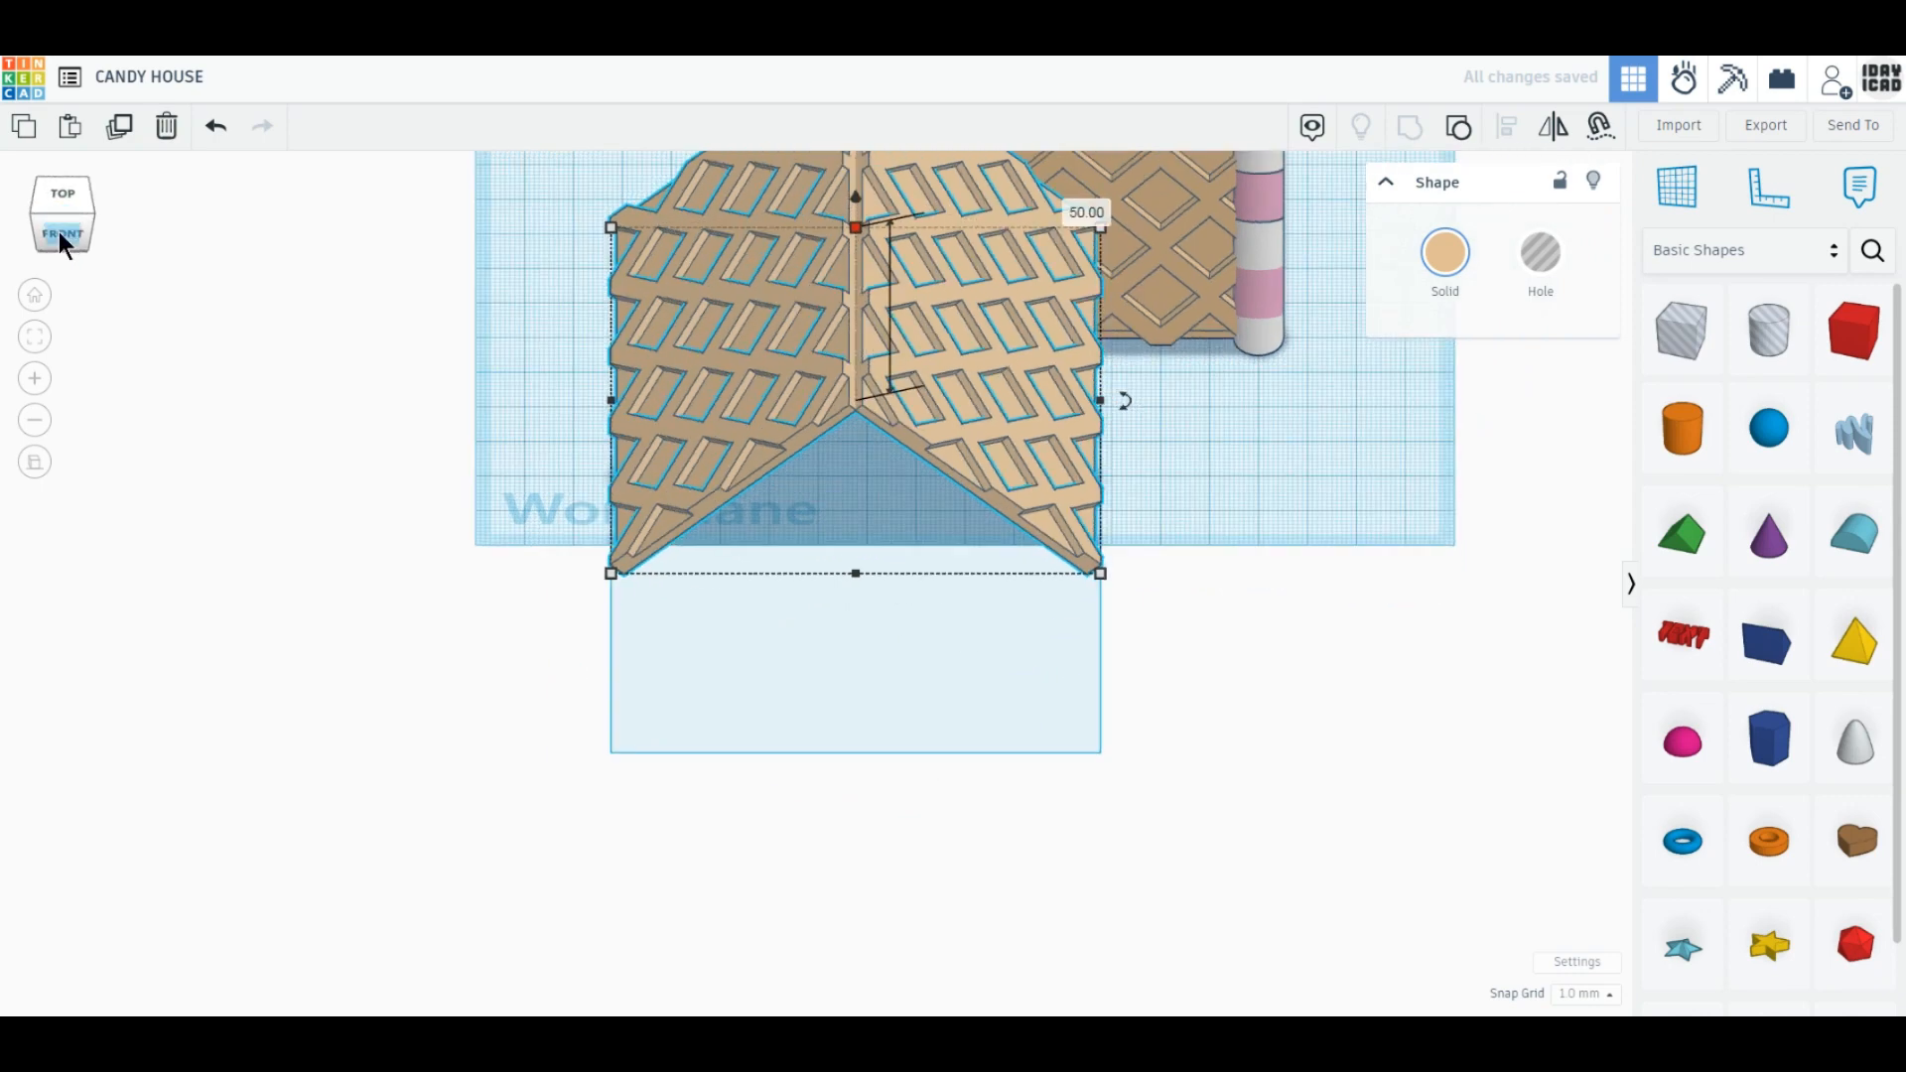
pyautogui.moveTo(766, 749); pyautogui.dragTo(759, 675)
pyautogui.moveTo(925, 562); pyautogui.dragTo(1082, 558)
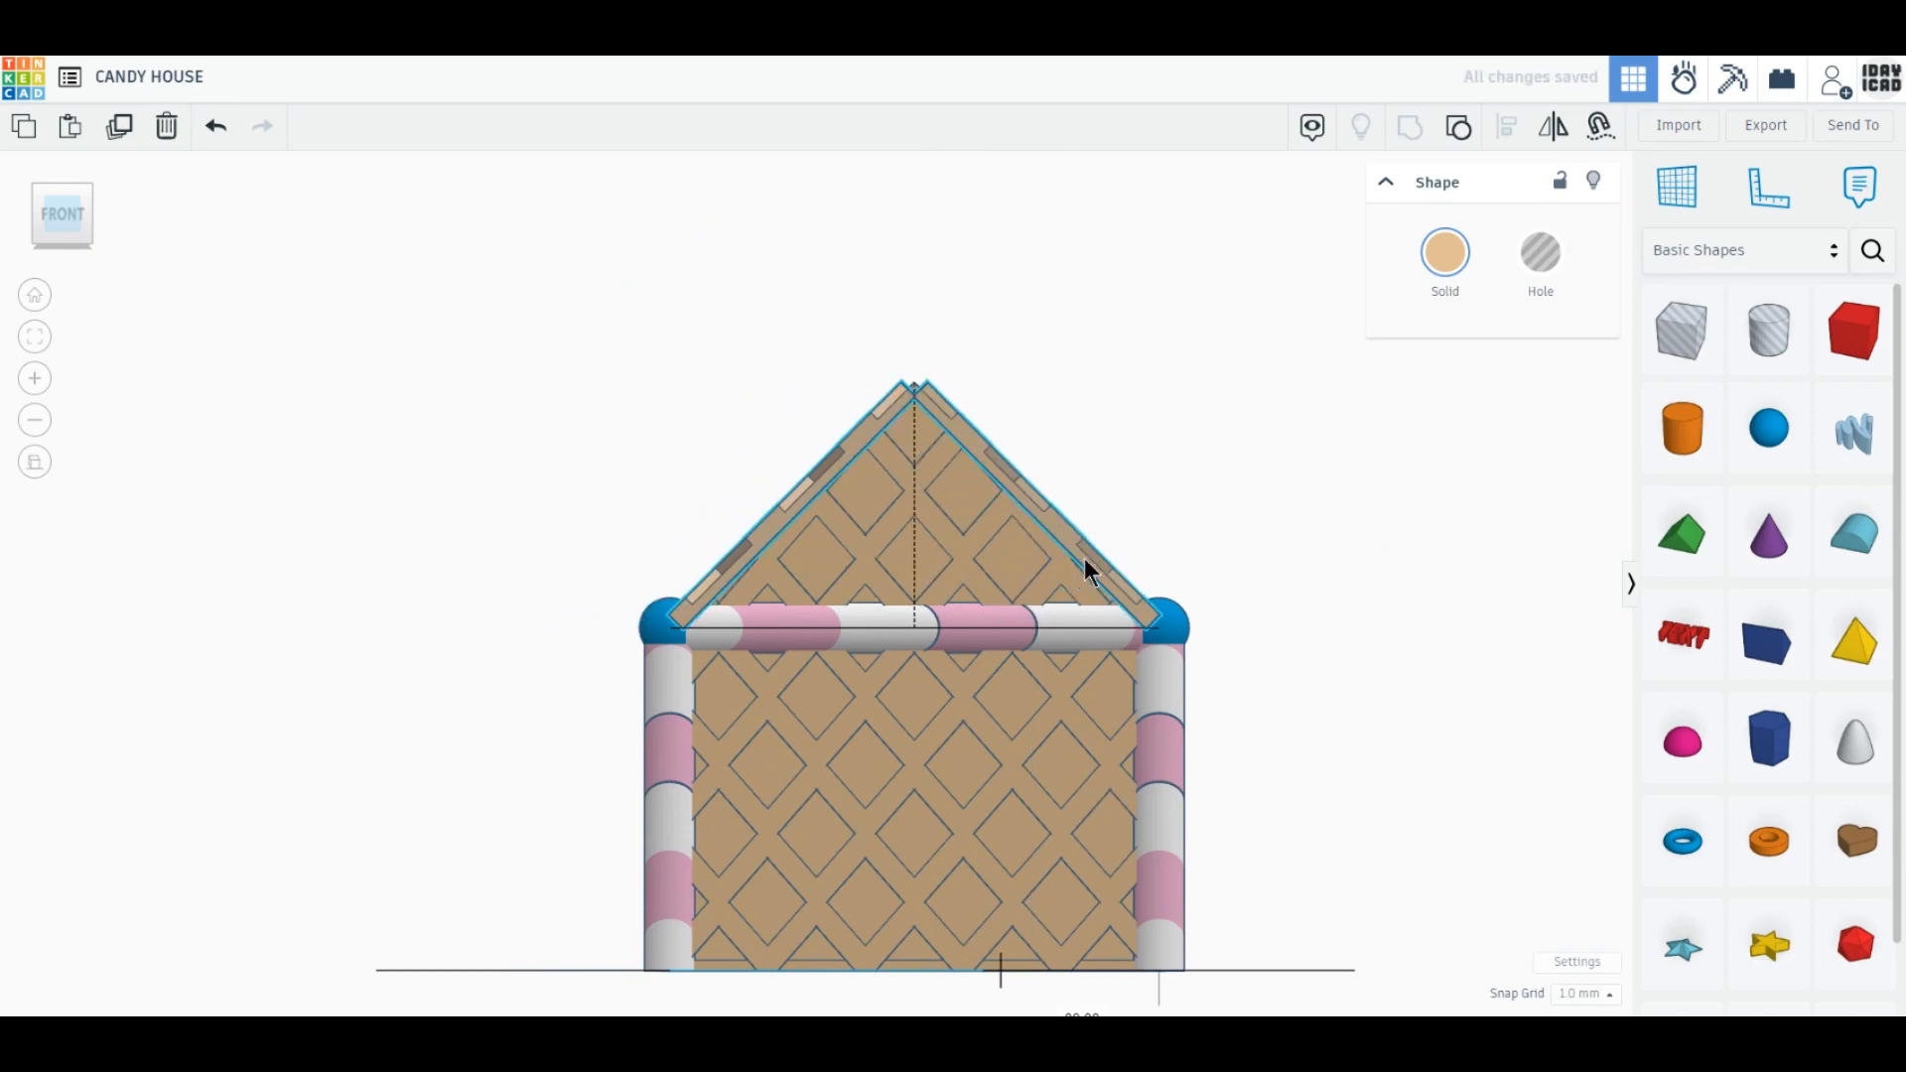
pyautogui.click(62, 173)
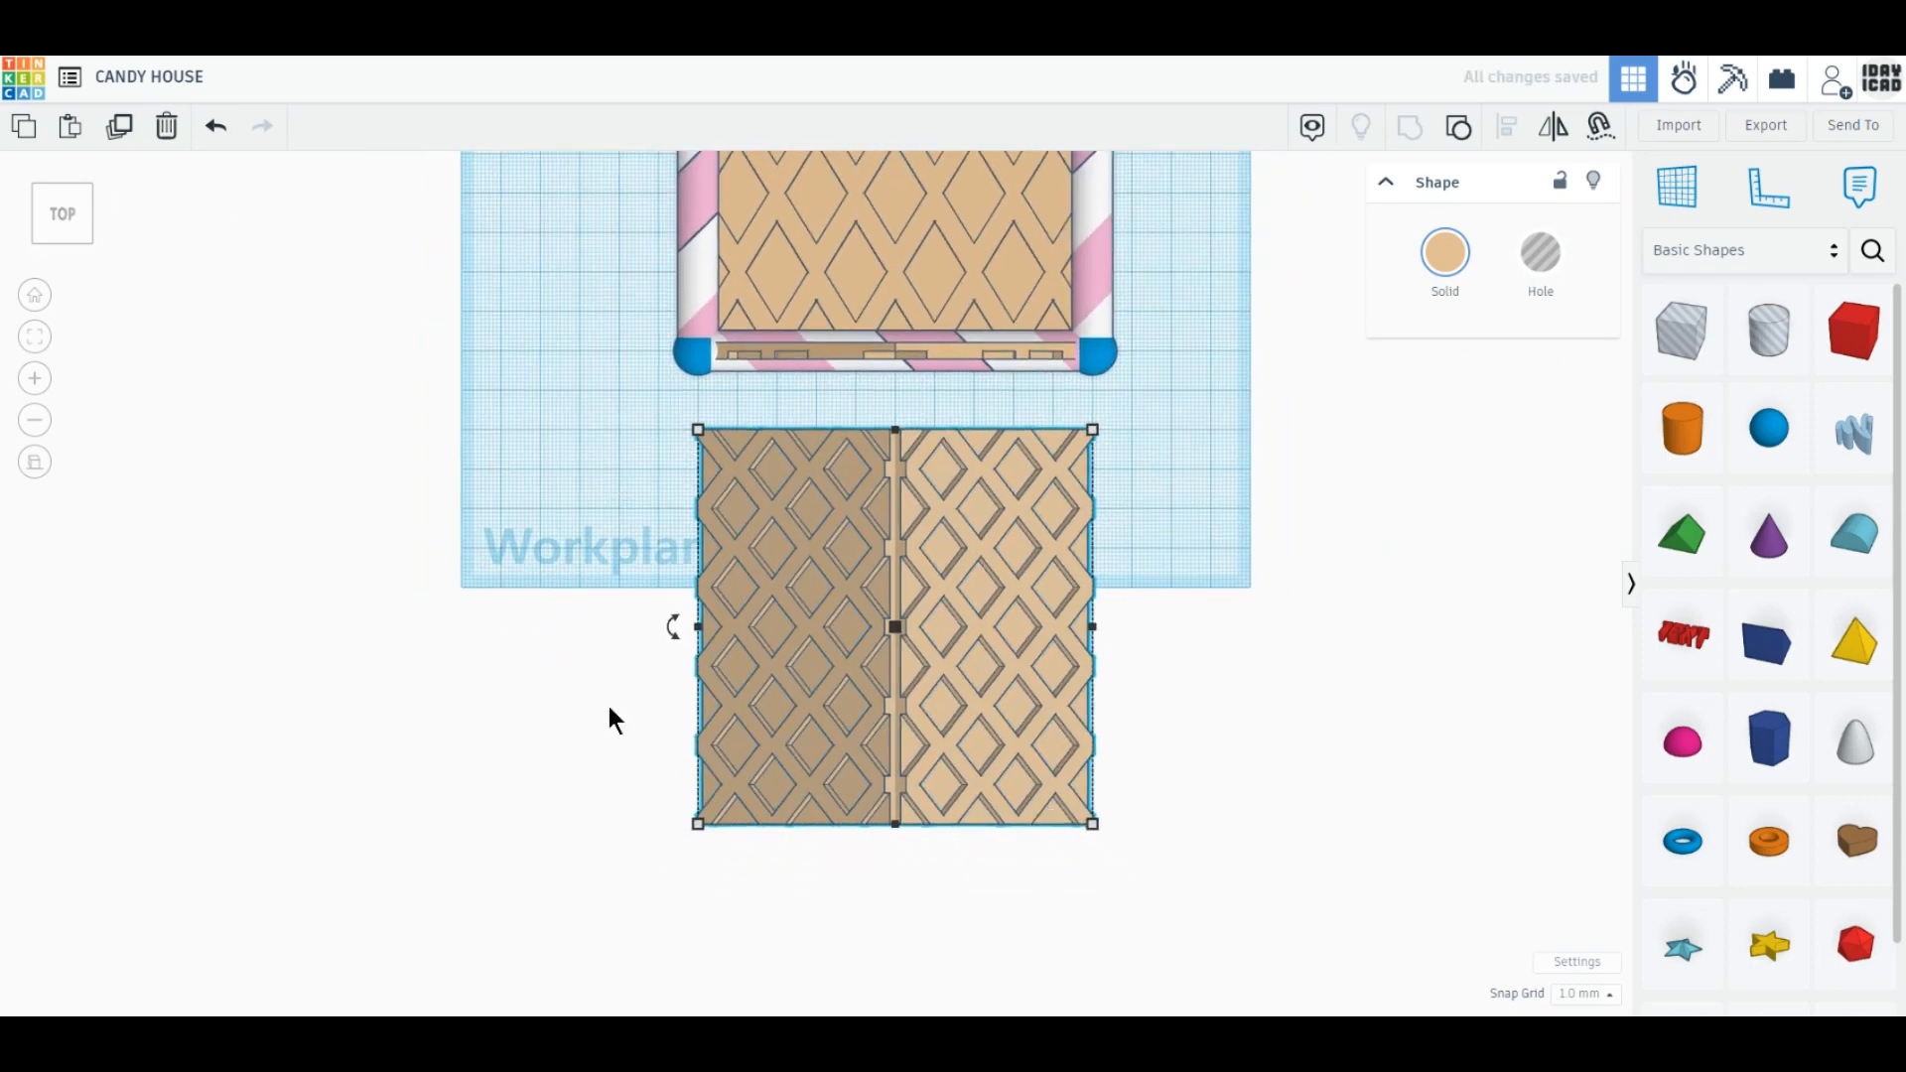
pyautogui.moveTo(758, 794); pyautogui.dragTo(984, 388)
pyautogui.moveTo(981, 524); pyautogui.dragTo(978, 526)
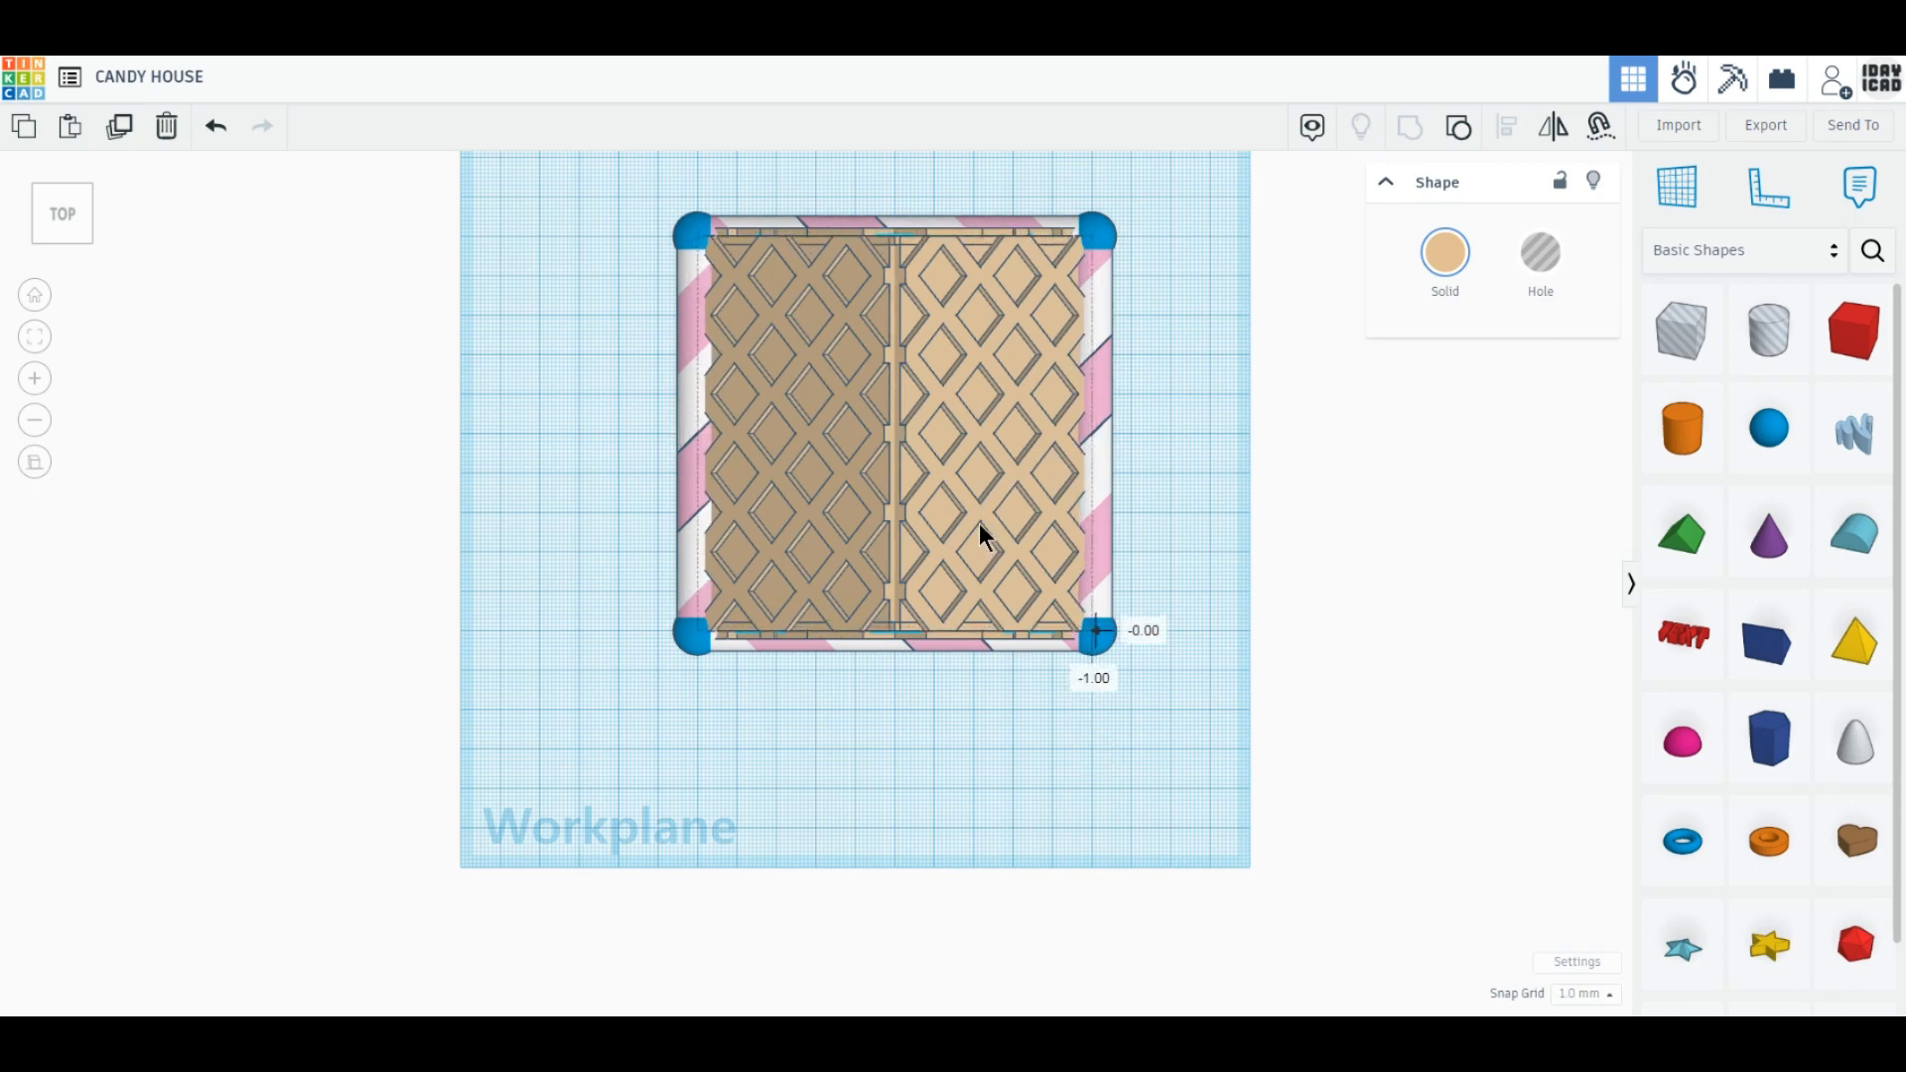
# Shorten the roof at its rear and front edges to a depth of 95 mm.
pyautogui.moveTo(1262, 562); pyautogui.dragTo(931, 655, button='right')
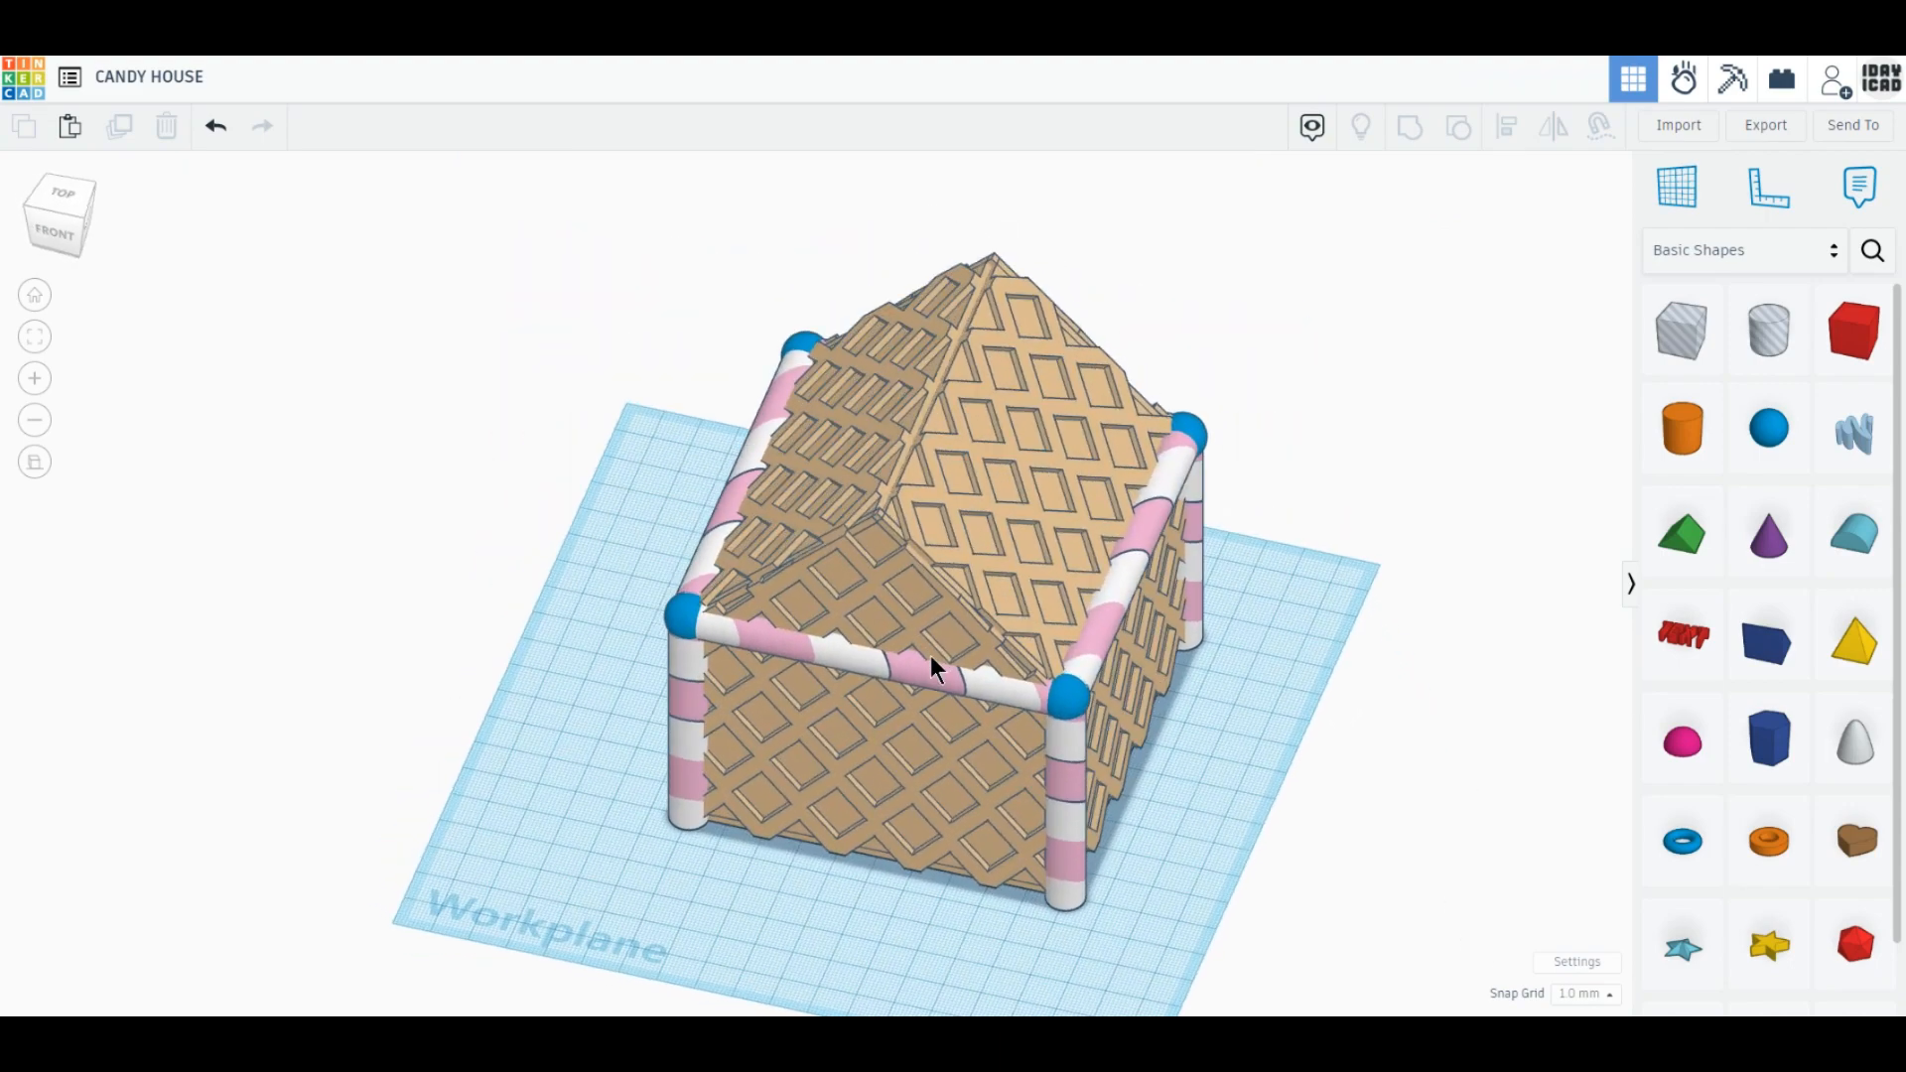
pyautogui.click(1012, 550)
pyautogui.moveTo(1012, 550); pyautogui.dragTo(968, 367, button='right')
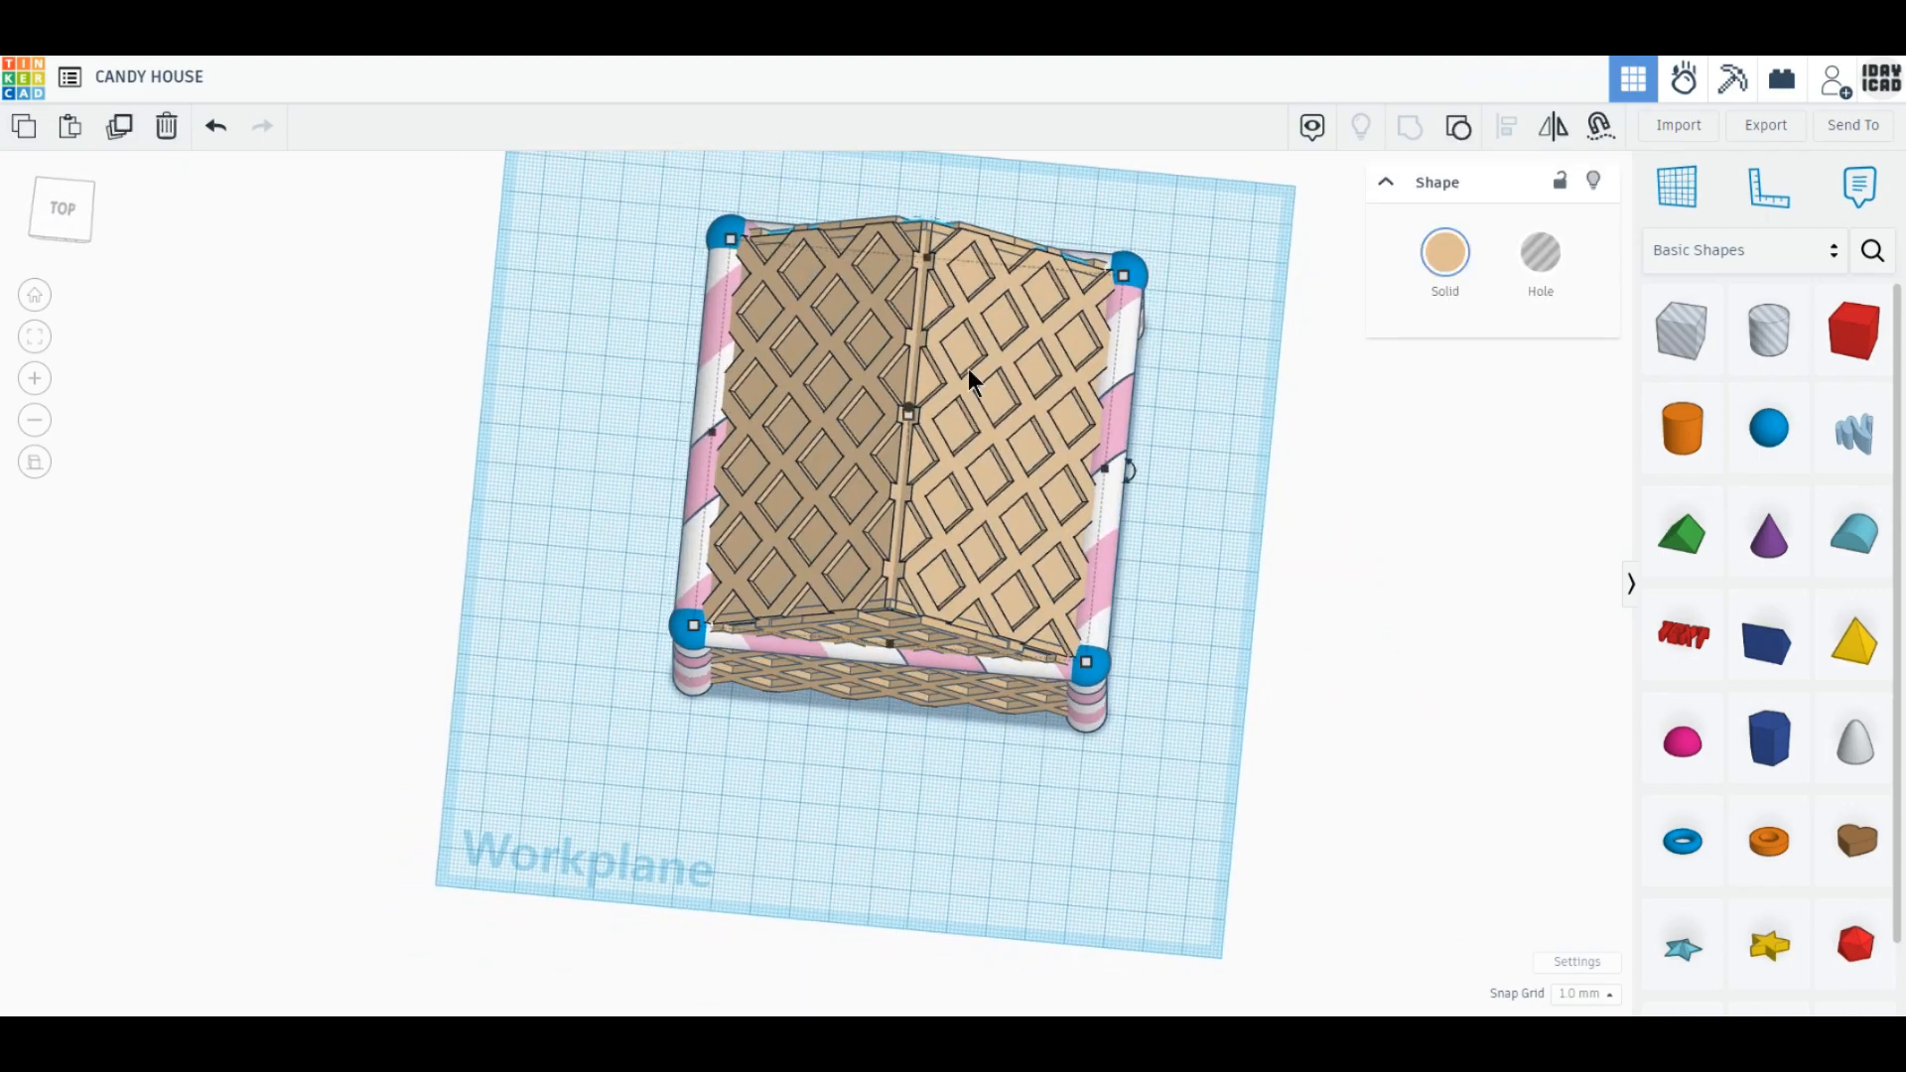
pyautogui.moveTo(925, 259); pyautogui.dragTo(927, 266)
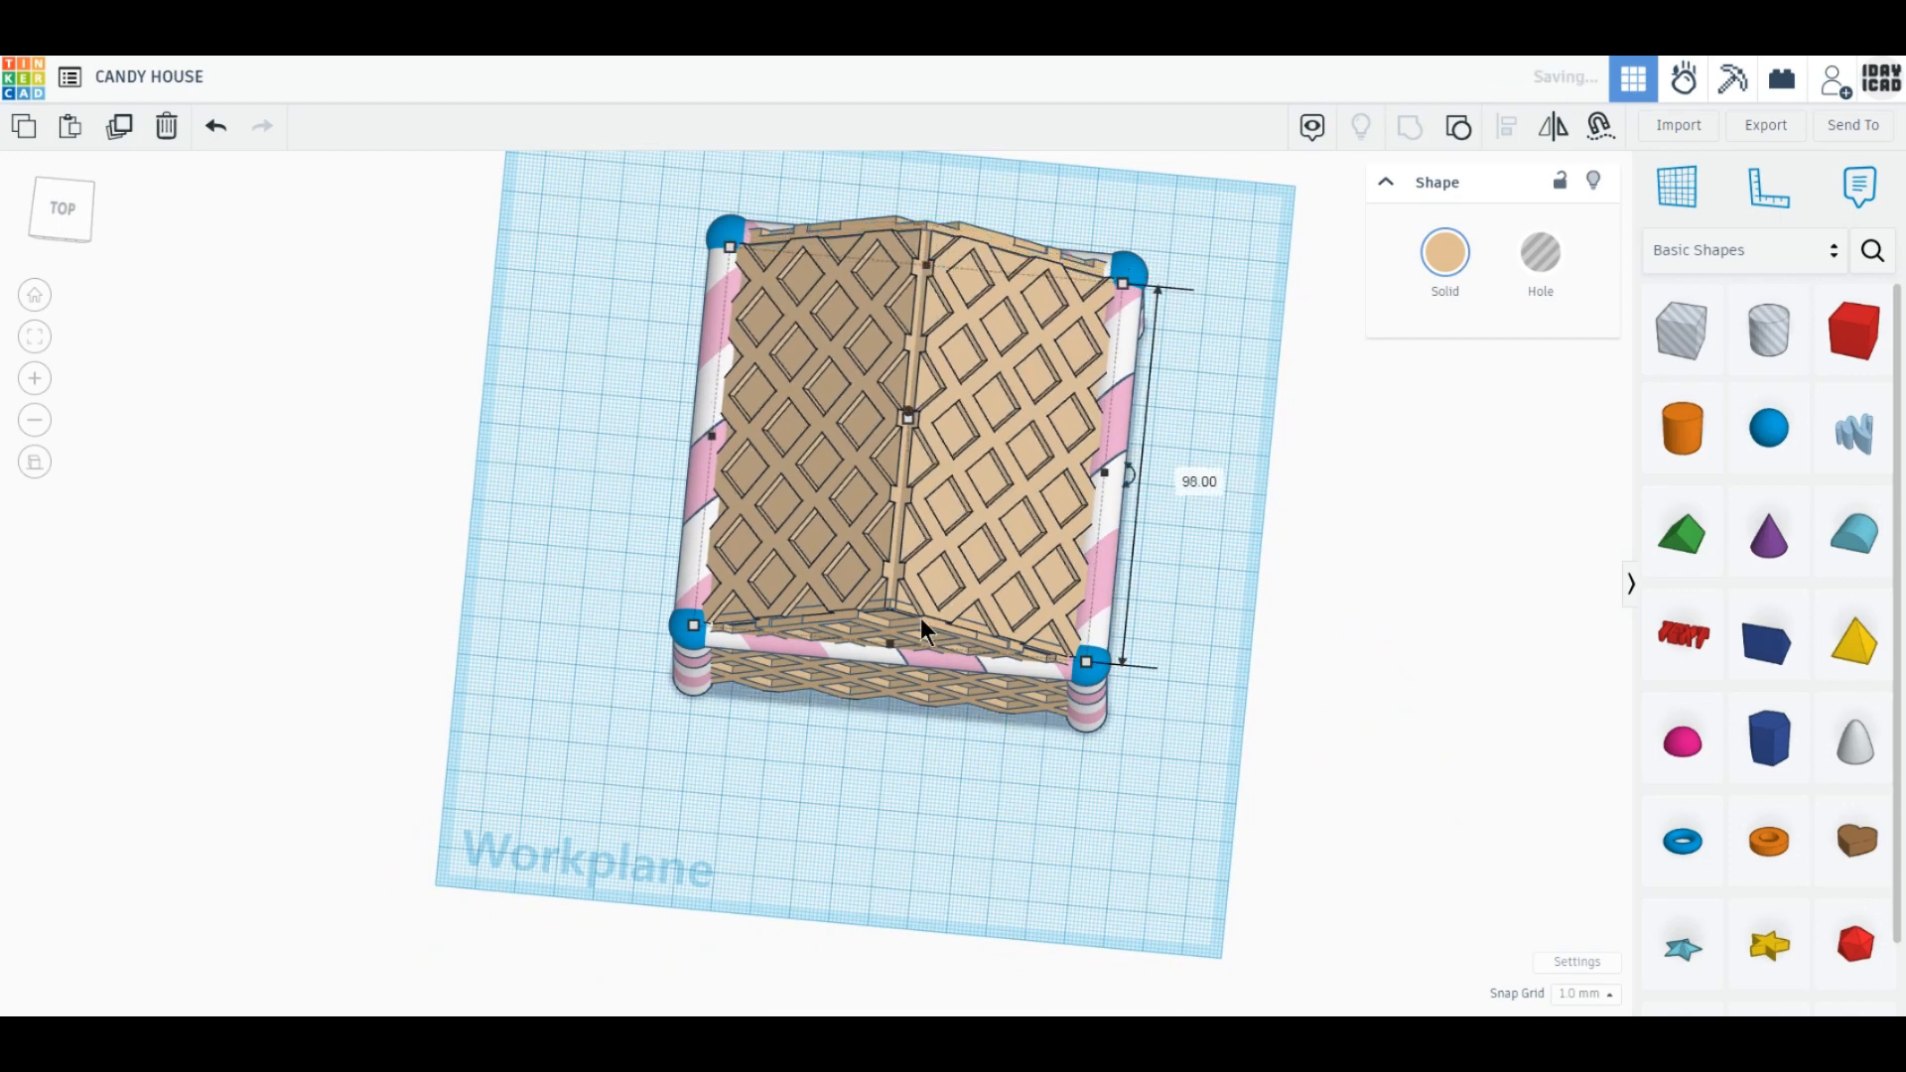
pyautogui.moveTo(891, 645); pyautogui.dragTo(893, 632)
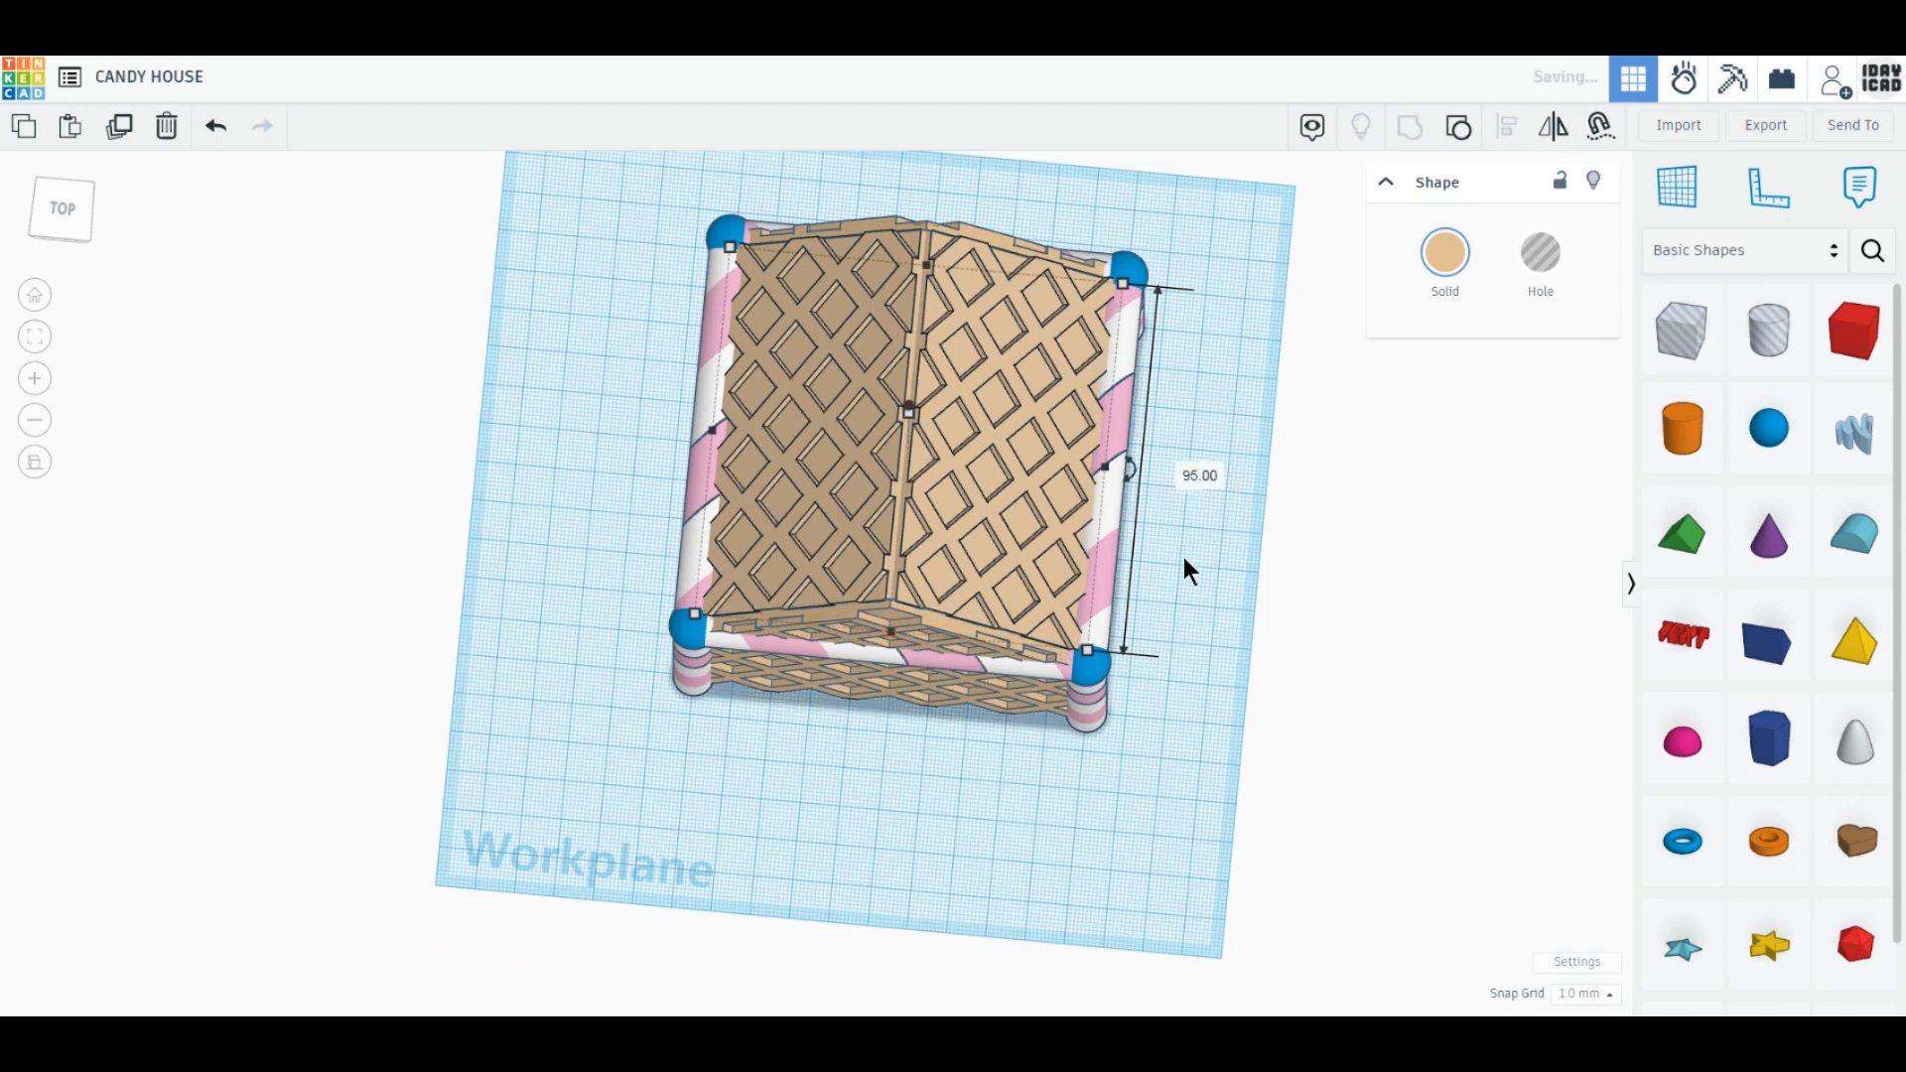
# Duplicate the right candy-cane beam, move the copy to the roof's centreline, and raise it 49 mm onto the ridge.
pyautogui.click(1105, 606)
pyautogui.click(1105, 605)
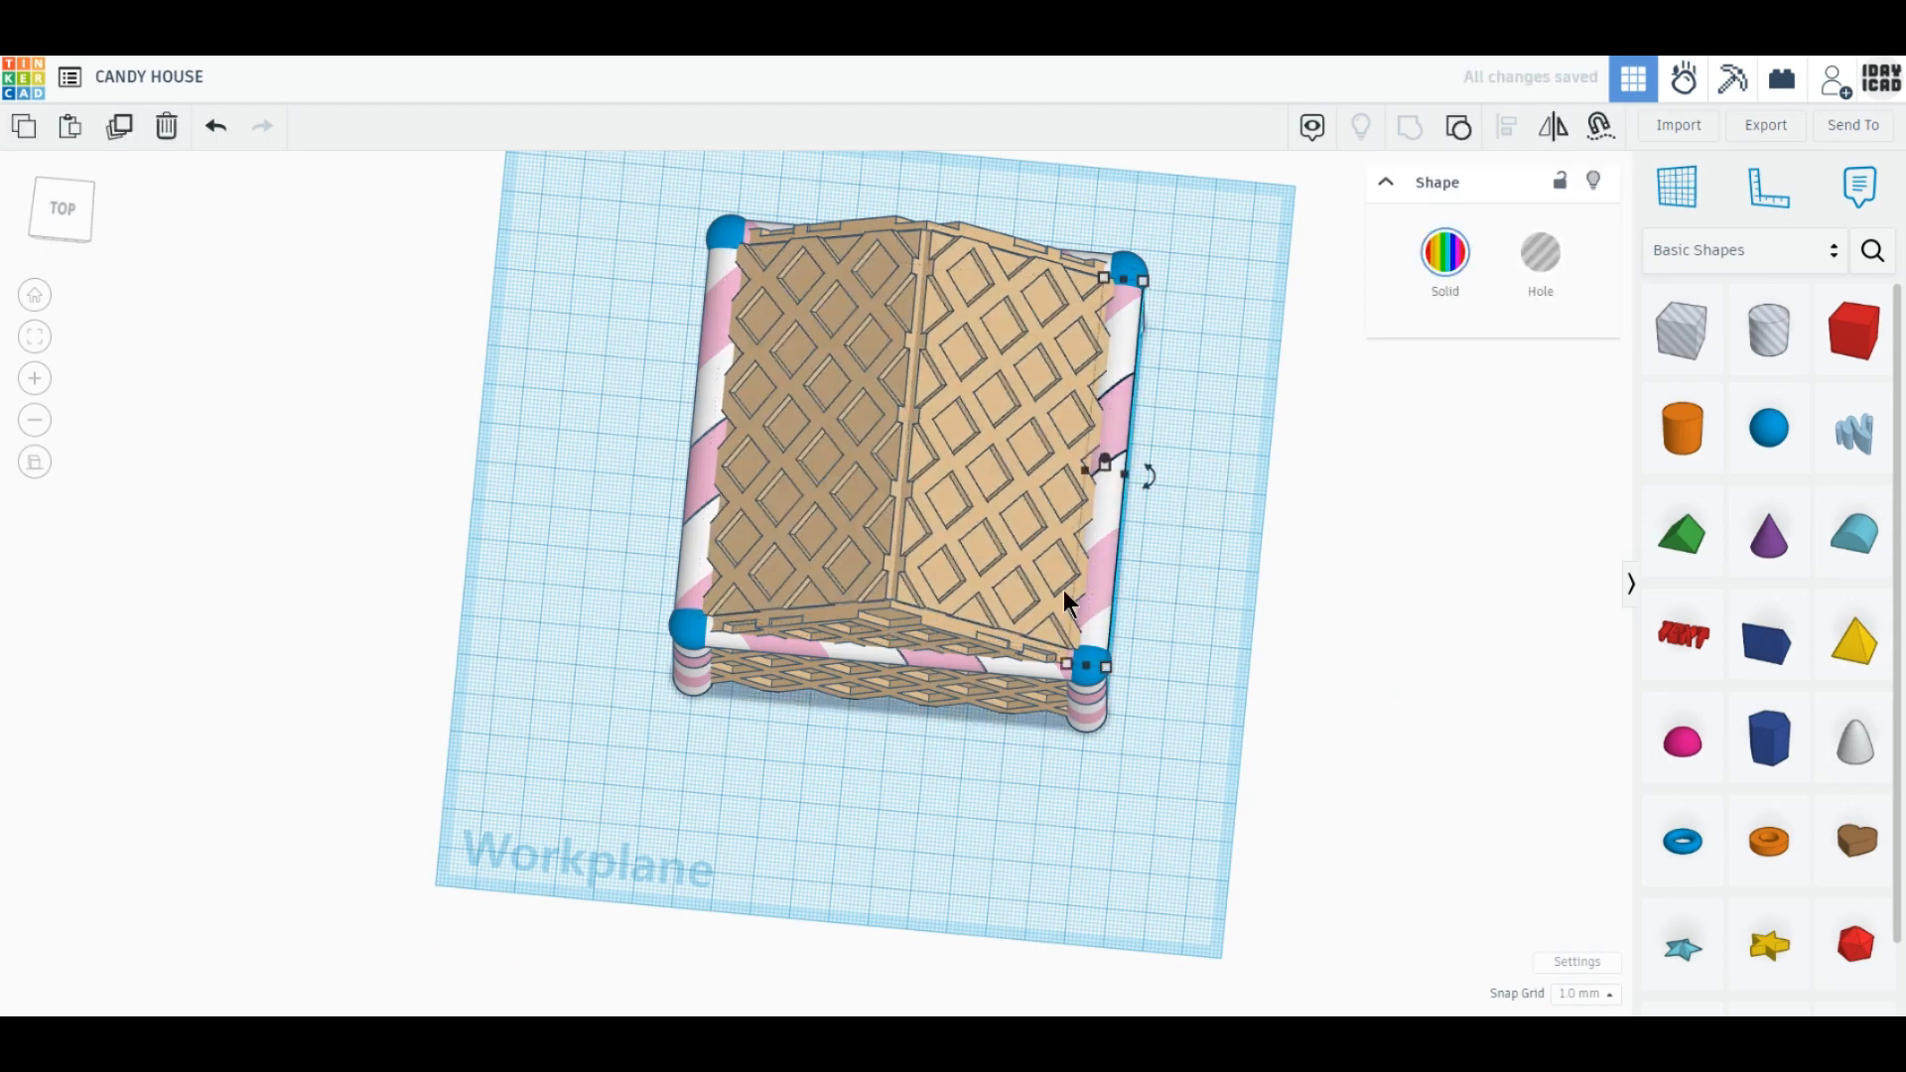
pyautogui.click(118, 126)
pyautogui.click(62, 234)
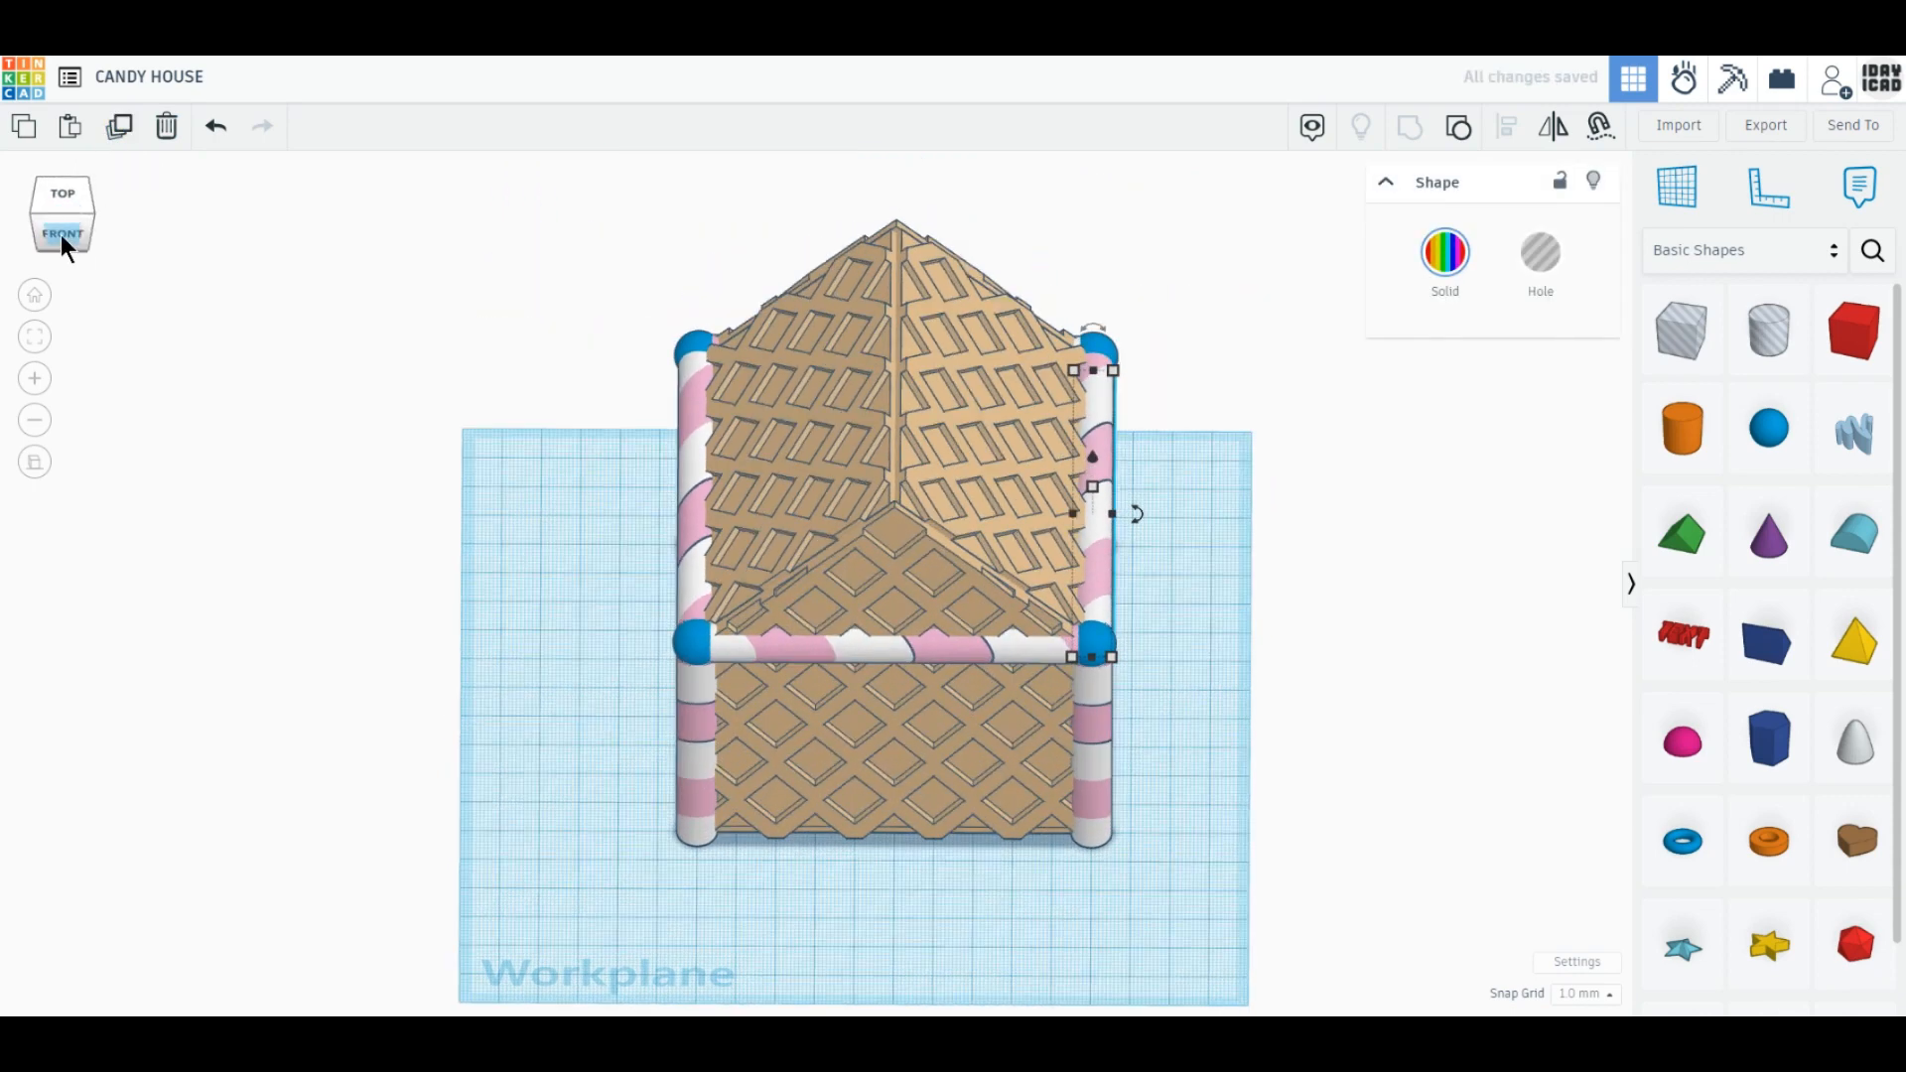
pyautogui.moveTo(1094, 551); pyautogui.dragTo(902, 550)
pyautogui.moveTo(895, 455); pyautogui.dragTo(905, 323)
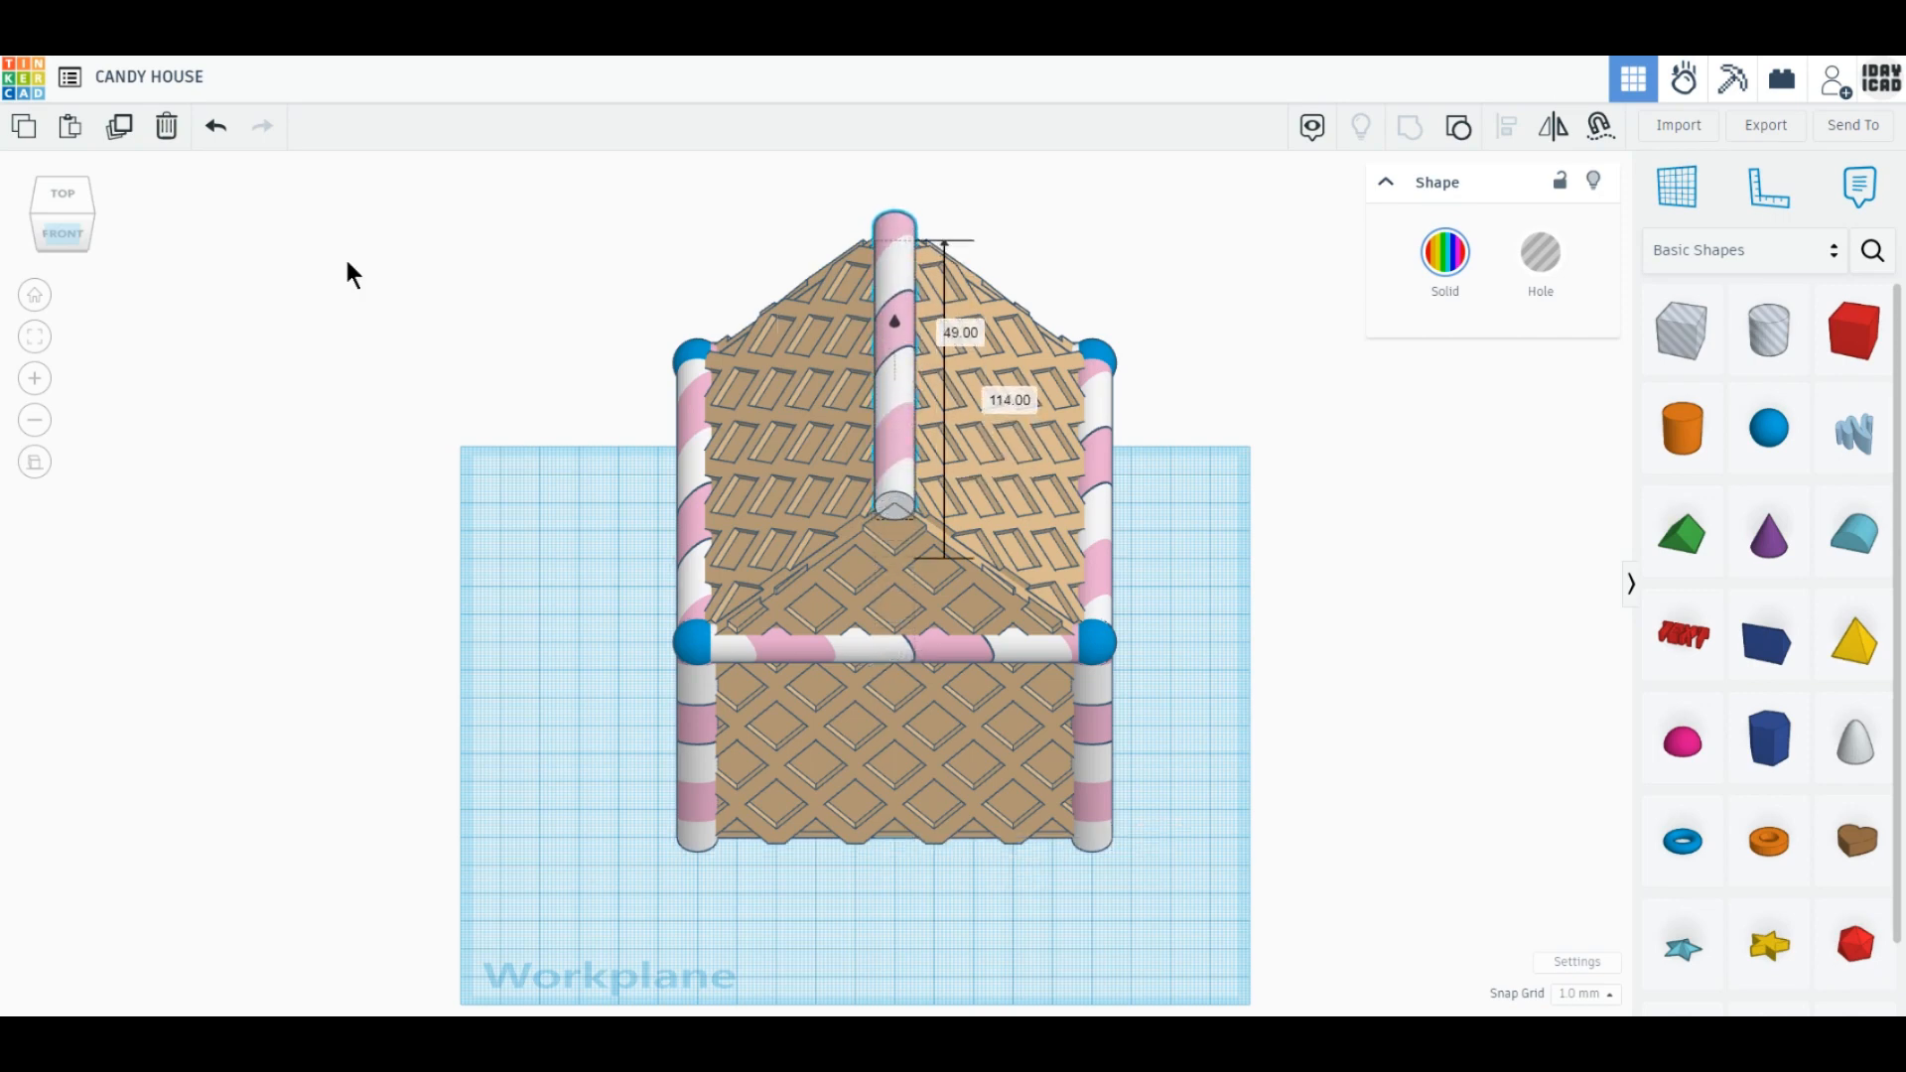
pyautogui.click(60, 234)
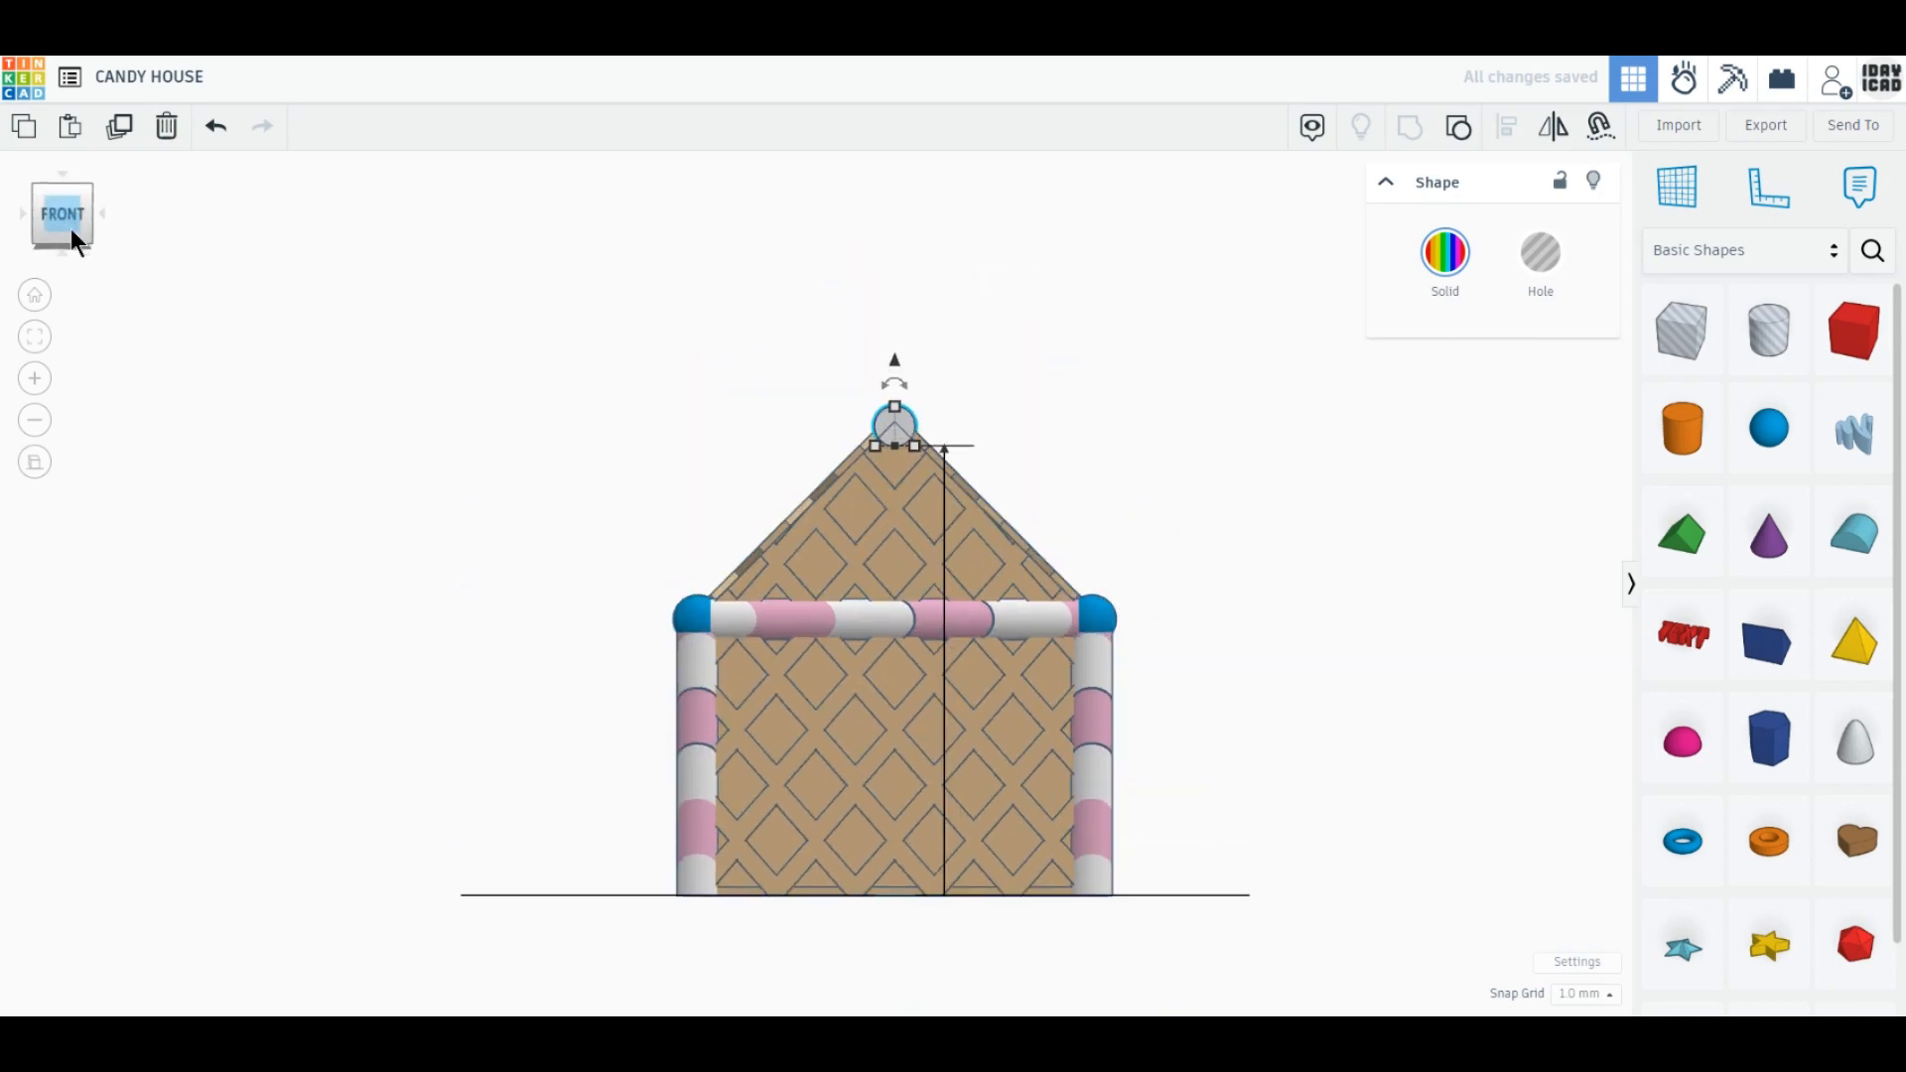
pyautogui.click(344, 562)
pyautogui.moveTo(343, 562); pyautogui.dragTo(510, 649, button='right')
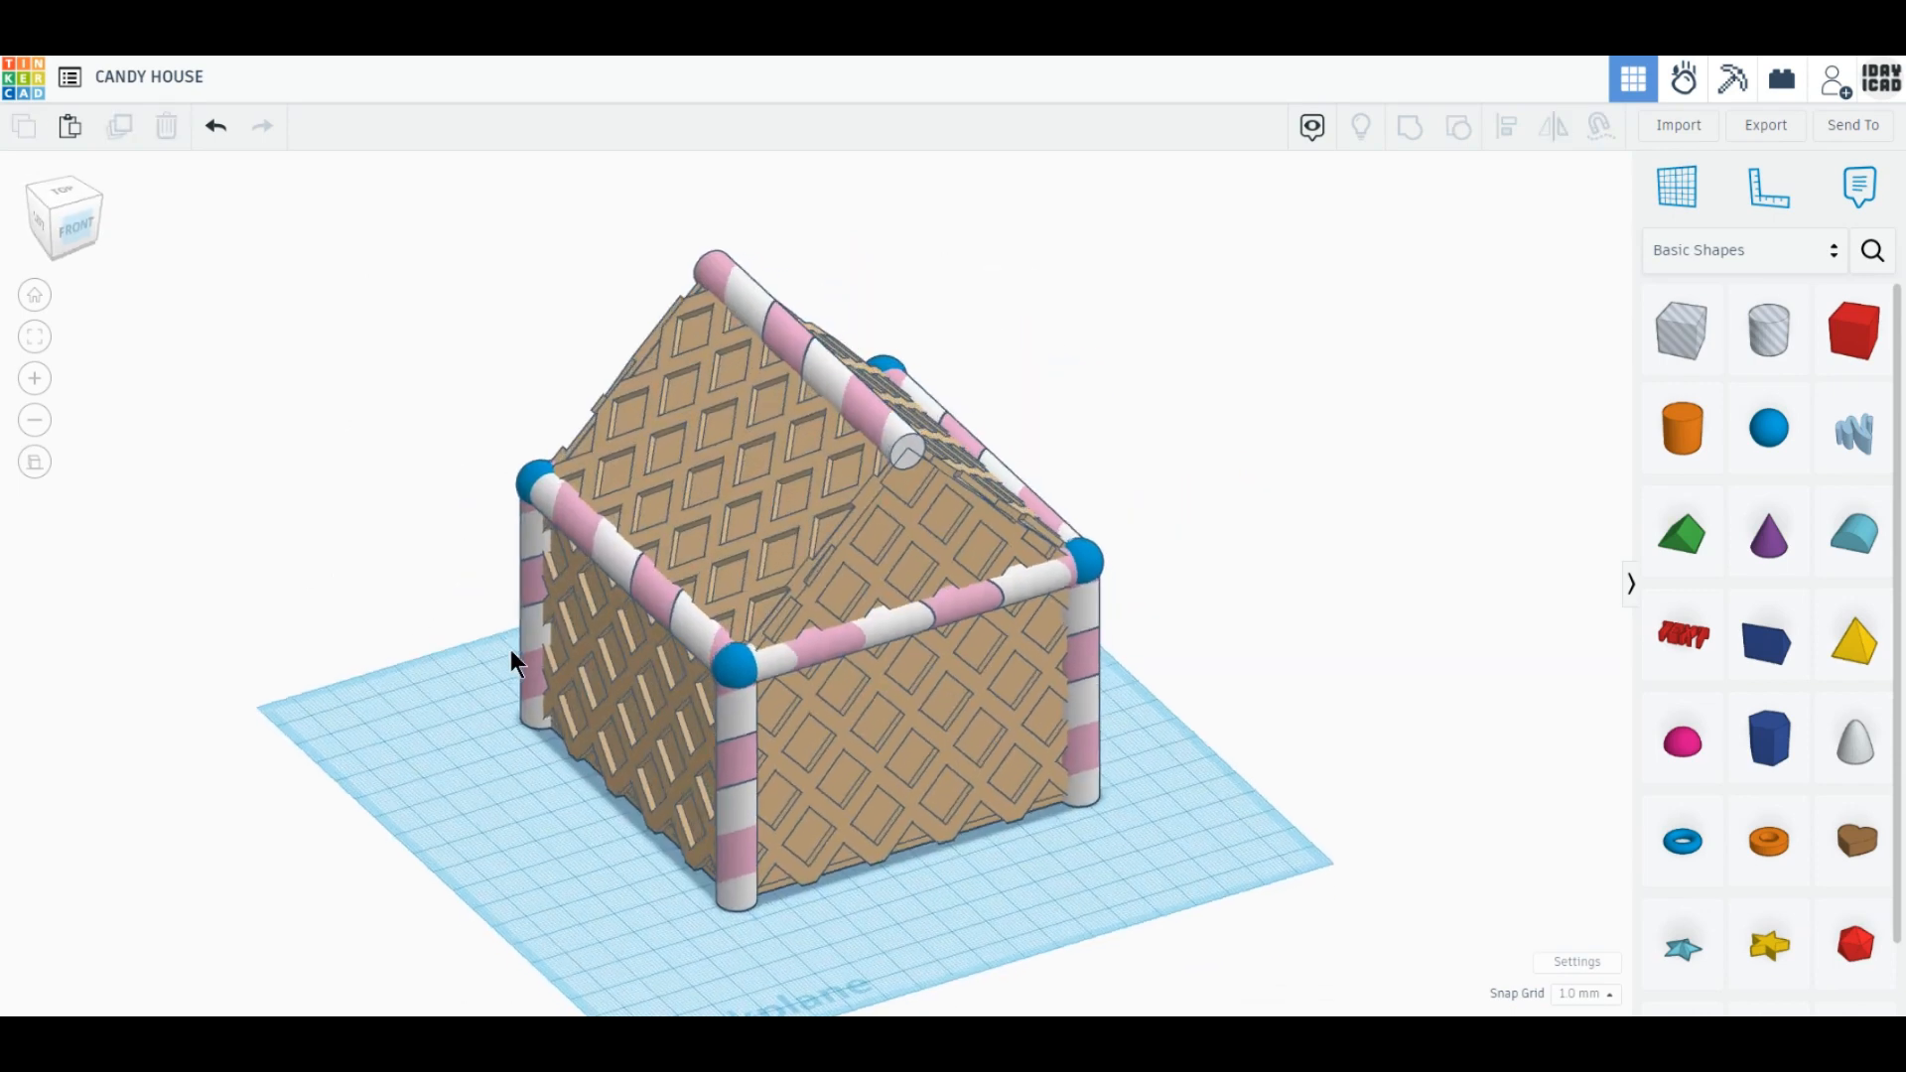
# Duplicate the front-left corner sphere and place the copy on the ridge beam's front end, 113 mm above the workplane.
pyautogui.click(749, 667)
pyautogui.click(121, 127)
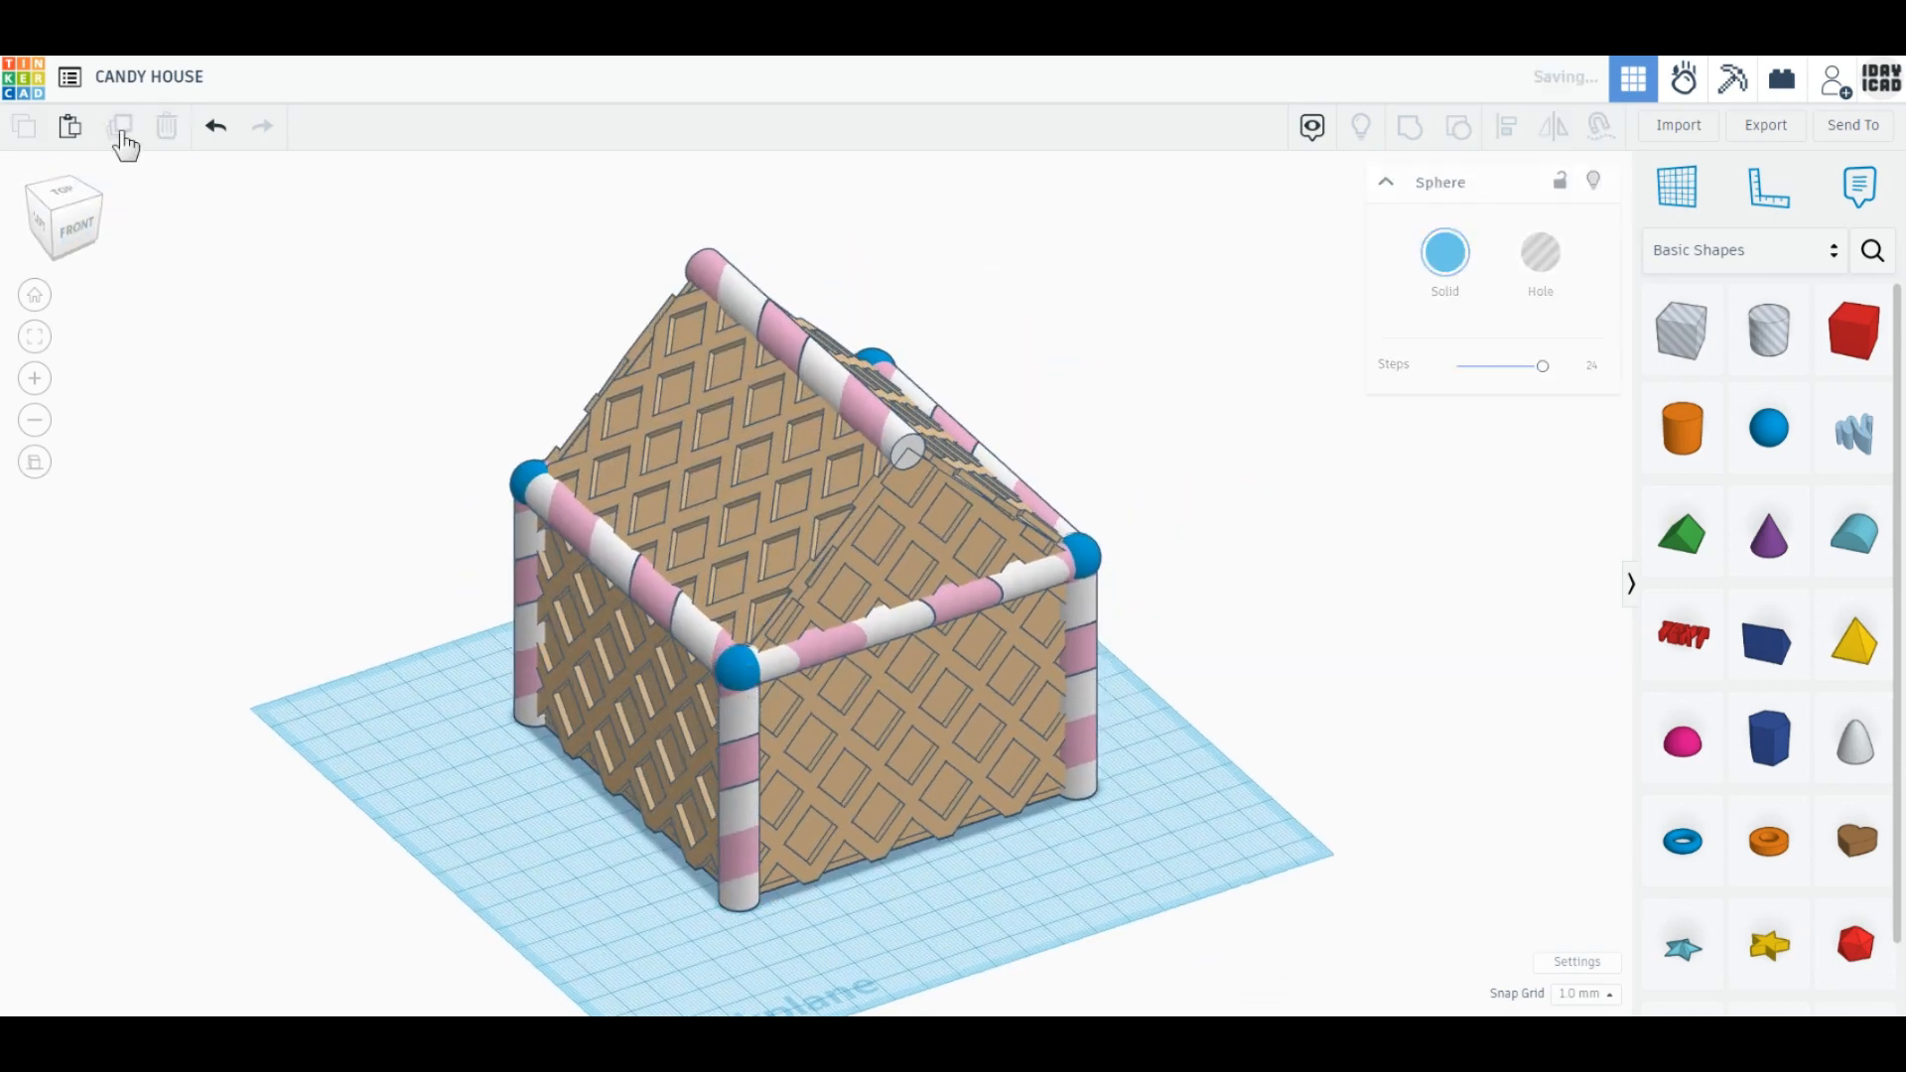
pyautogui.moveTo(765, 675); pyautogui.dragTo(898, 391)
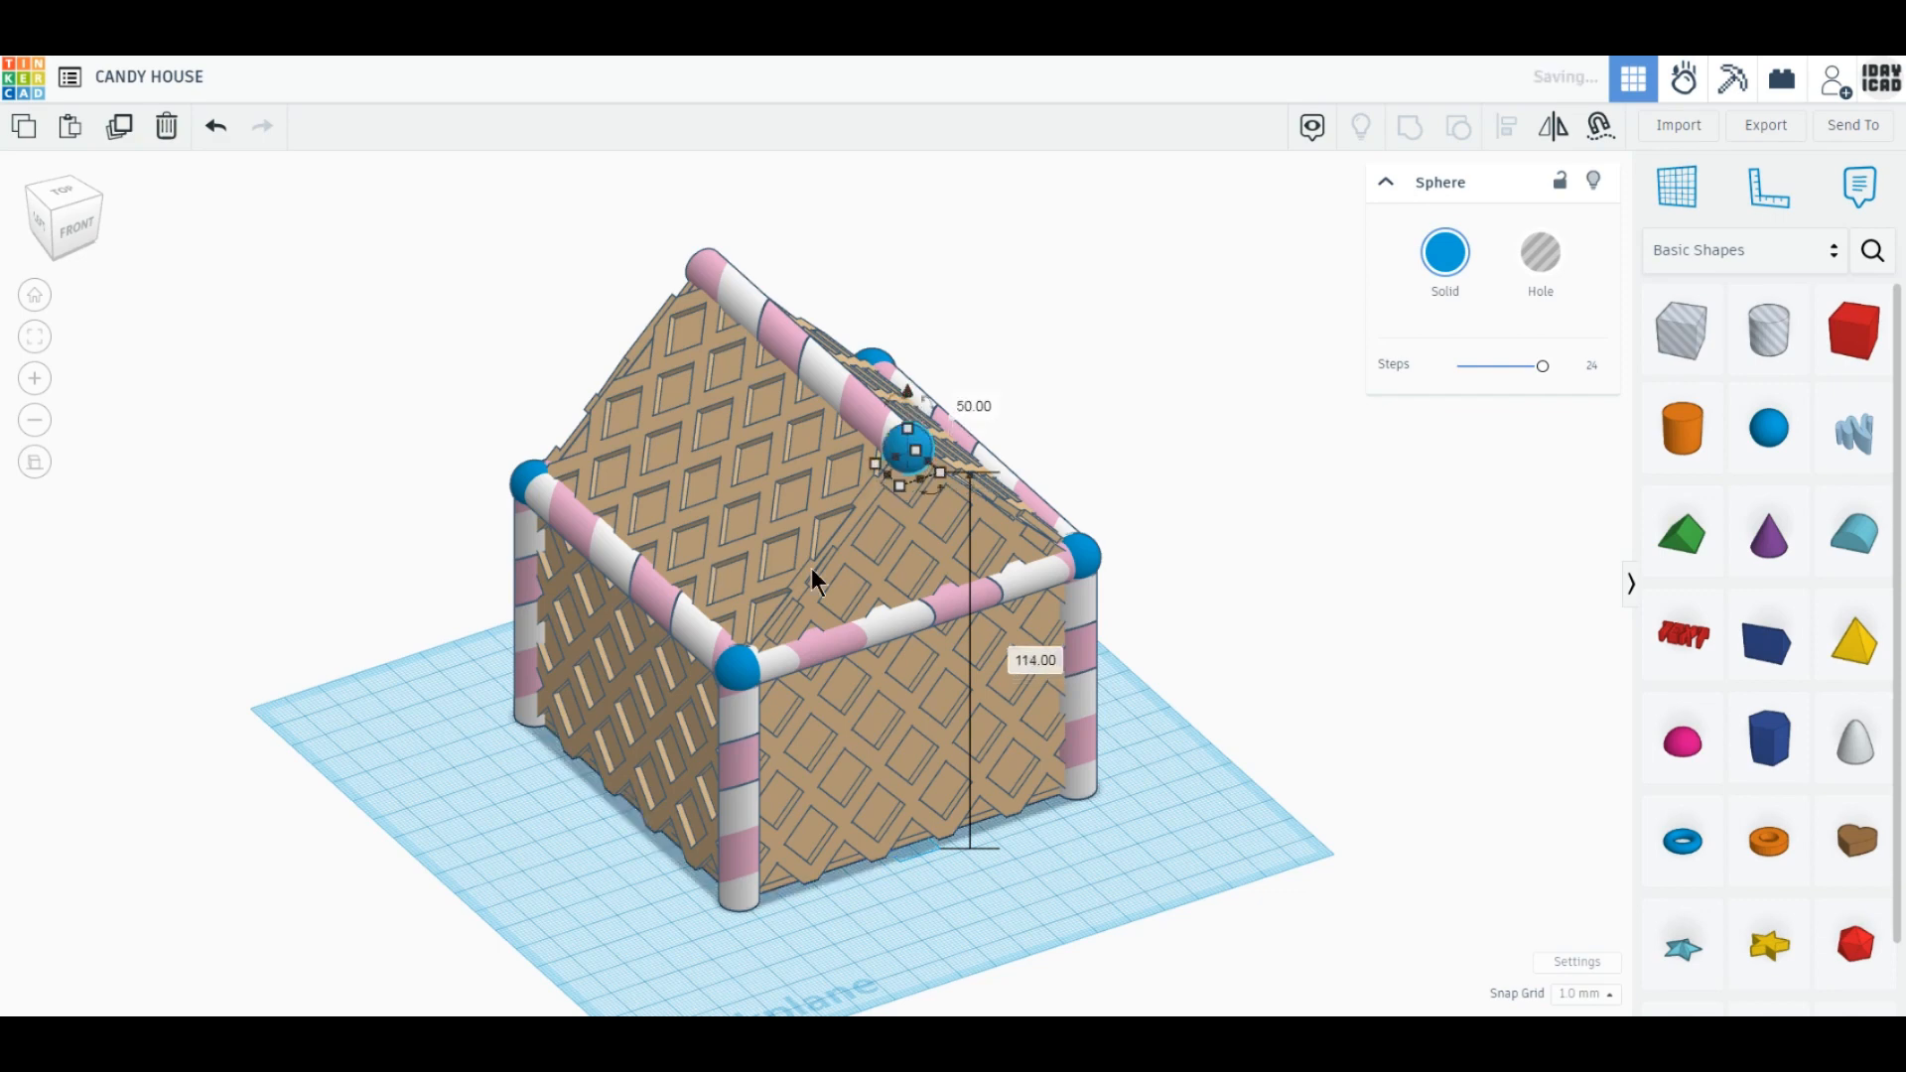
pyautogui.moveTo(811, 568); pyautogui.dragTo(1064, 563, button='right')
pyautogui.moveTo(858, 342); pyautogui.dragTo(856, 344)
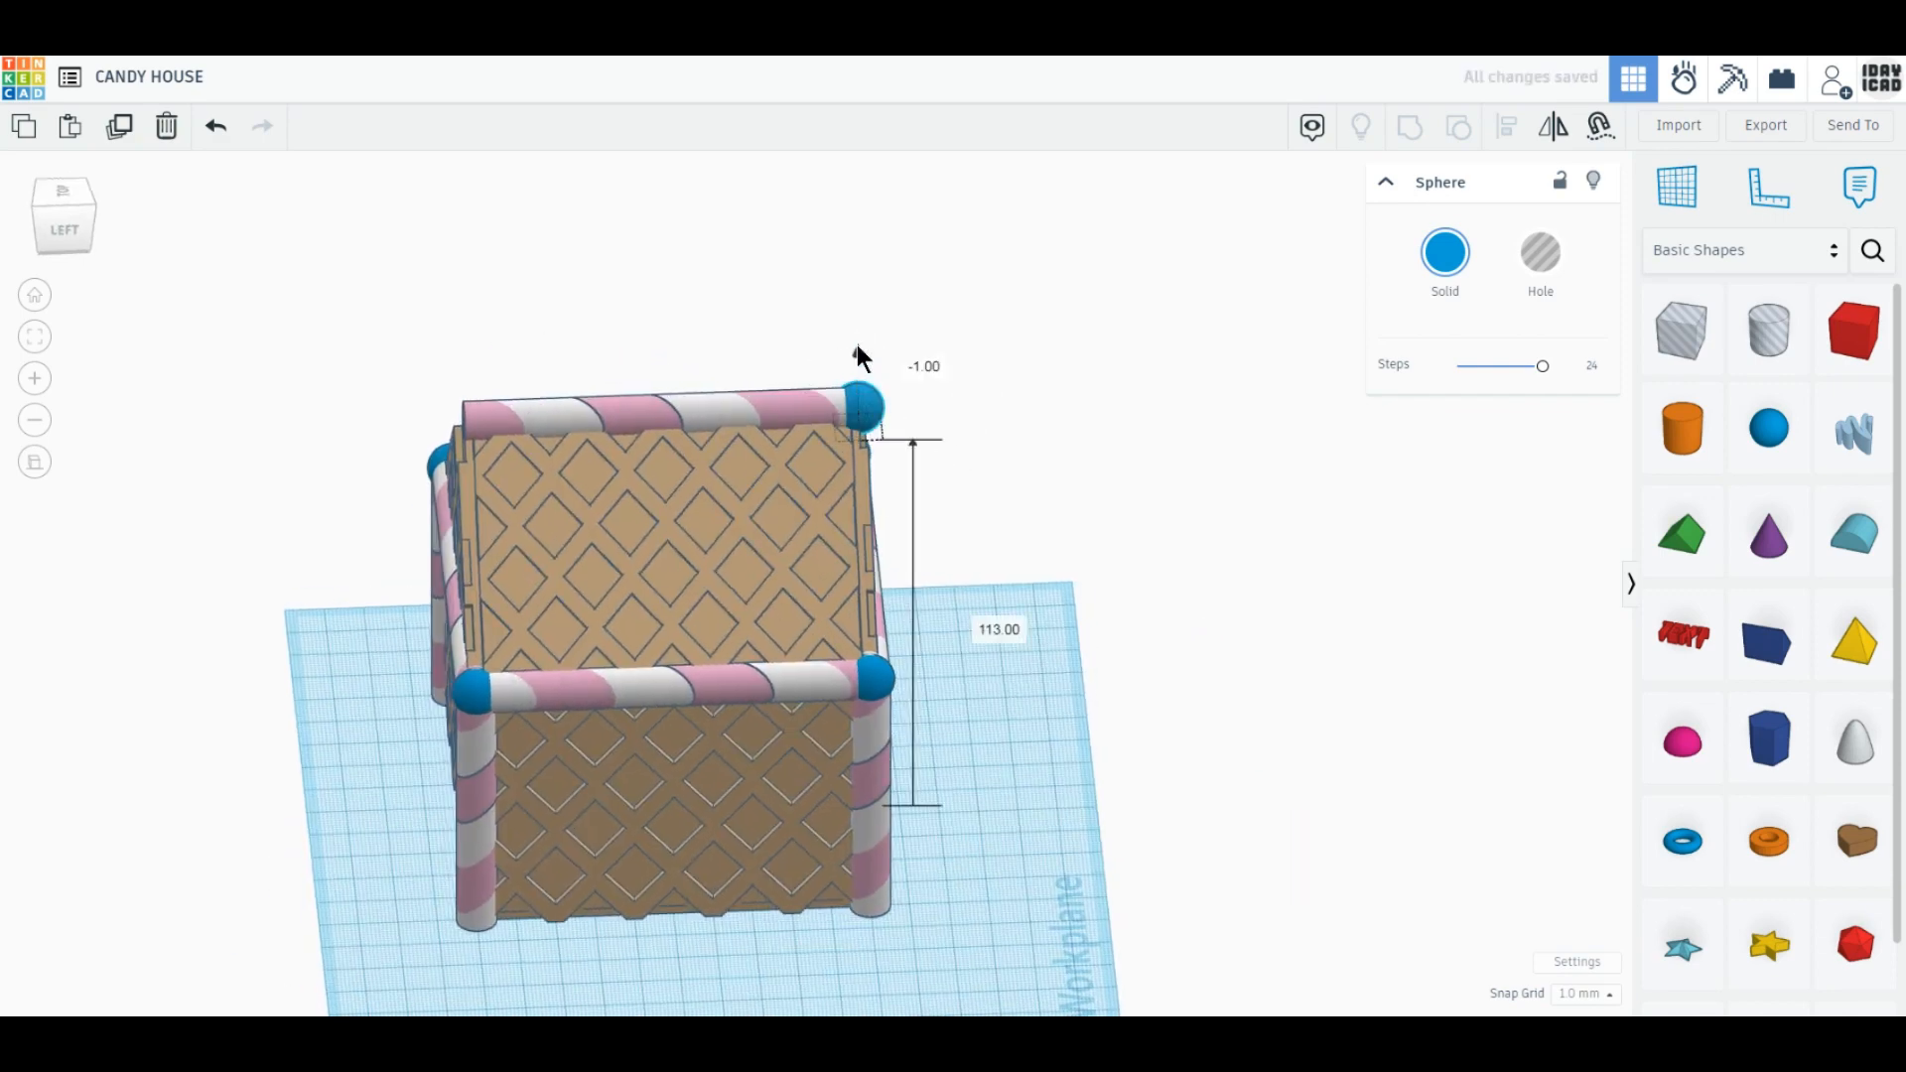
# Try to place a copy of the ridge sphere at the ridge beam's rear end, and delete that copy.
pyautogui.click(62, 191)
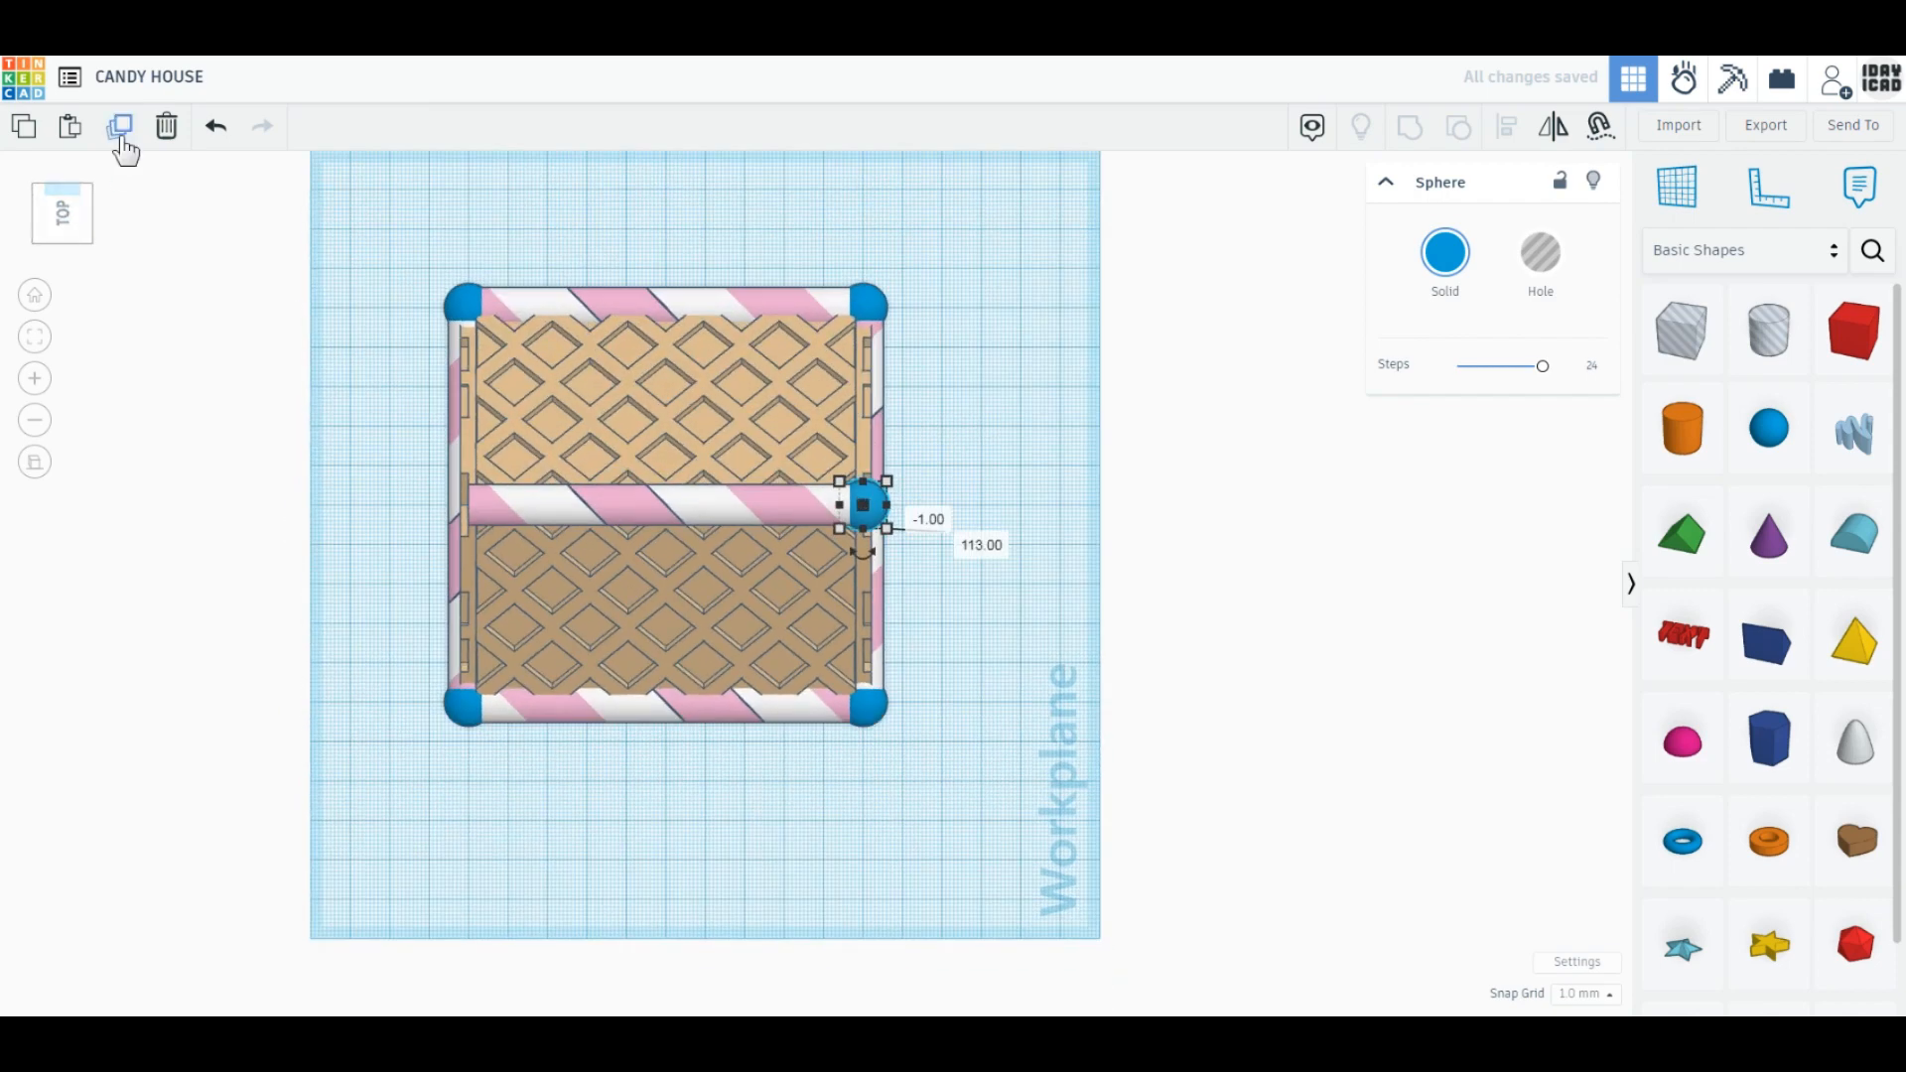
pyautogui.click(122, 138)
pyautogui.click(944, 581)
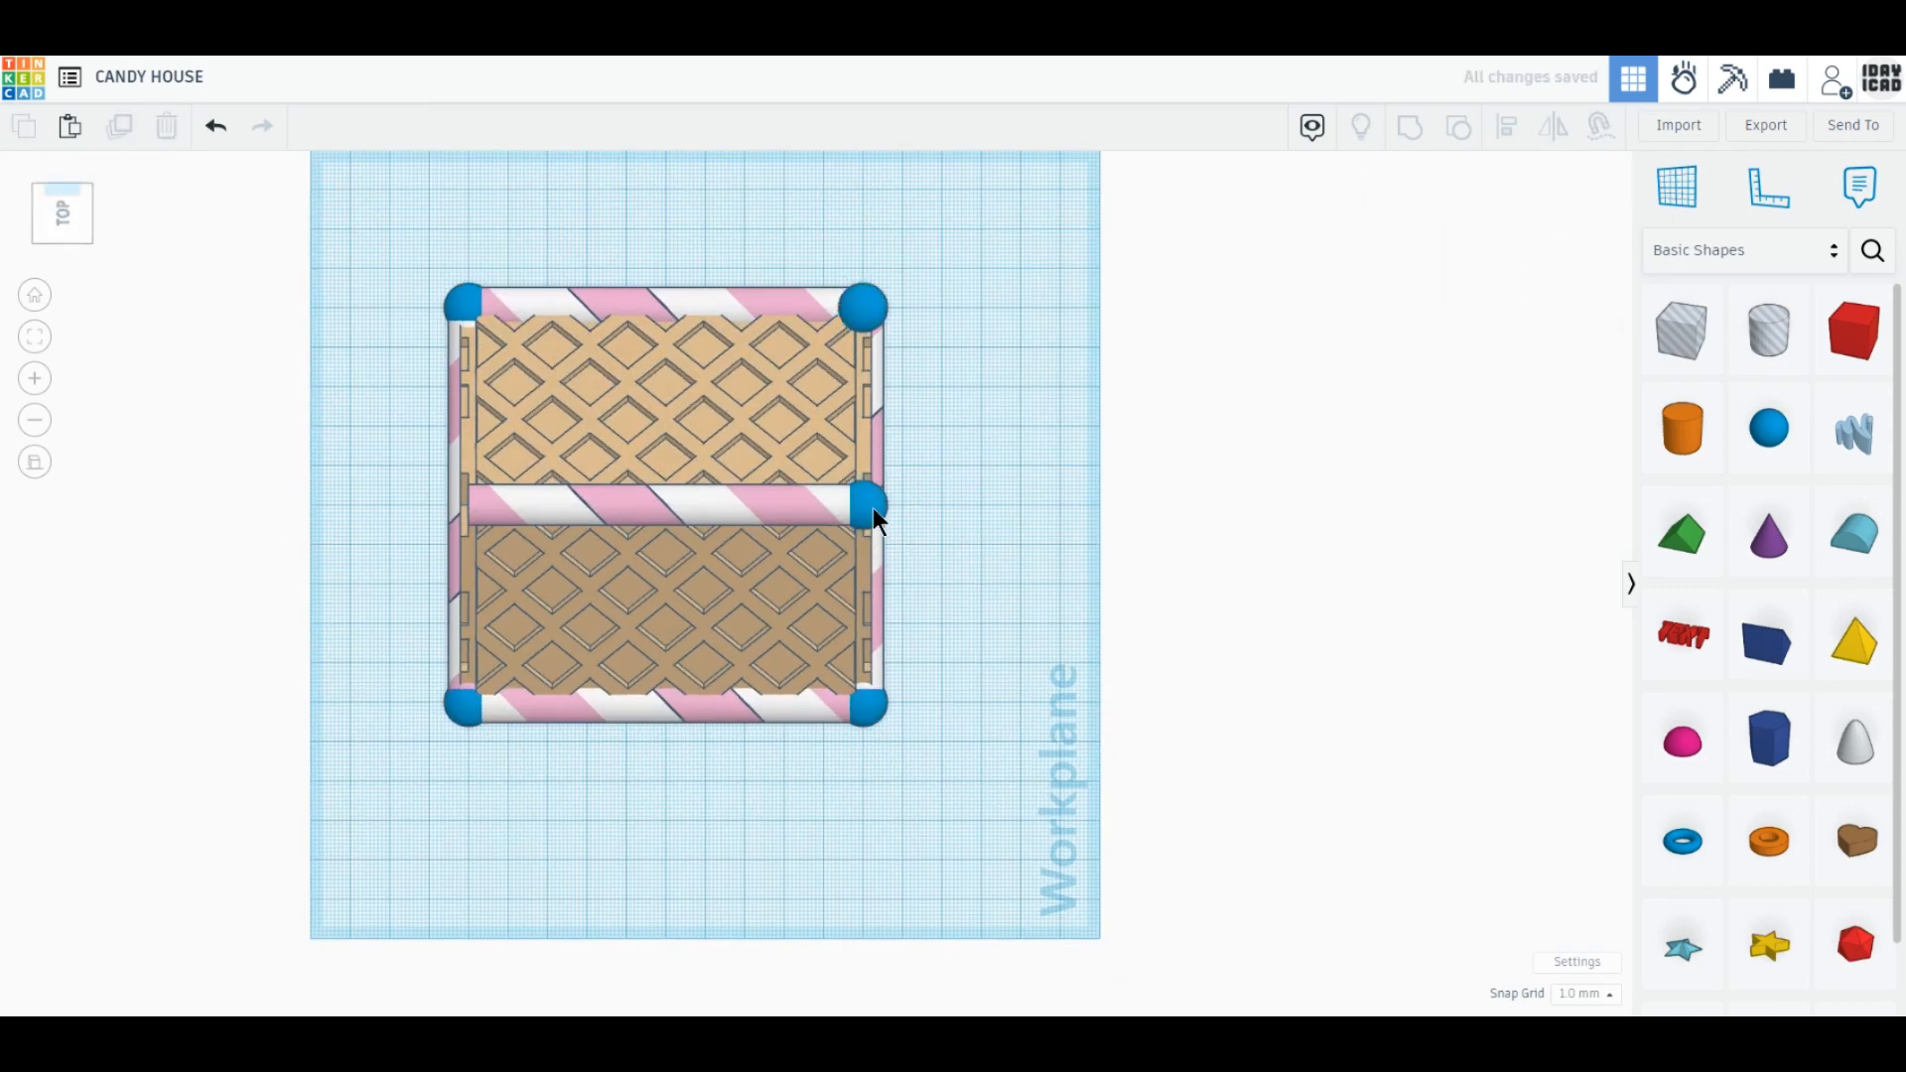
pyautogui.moveTo(865, 357); pyautogui.dragTo(468, 517)
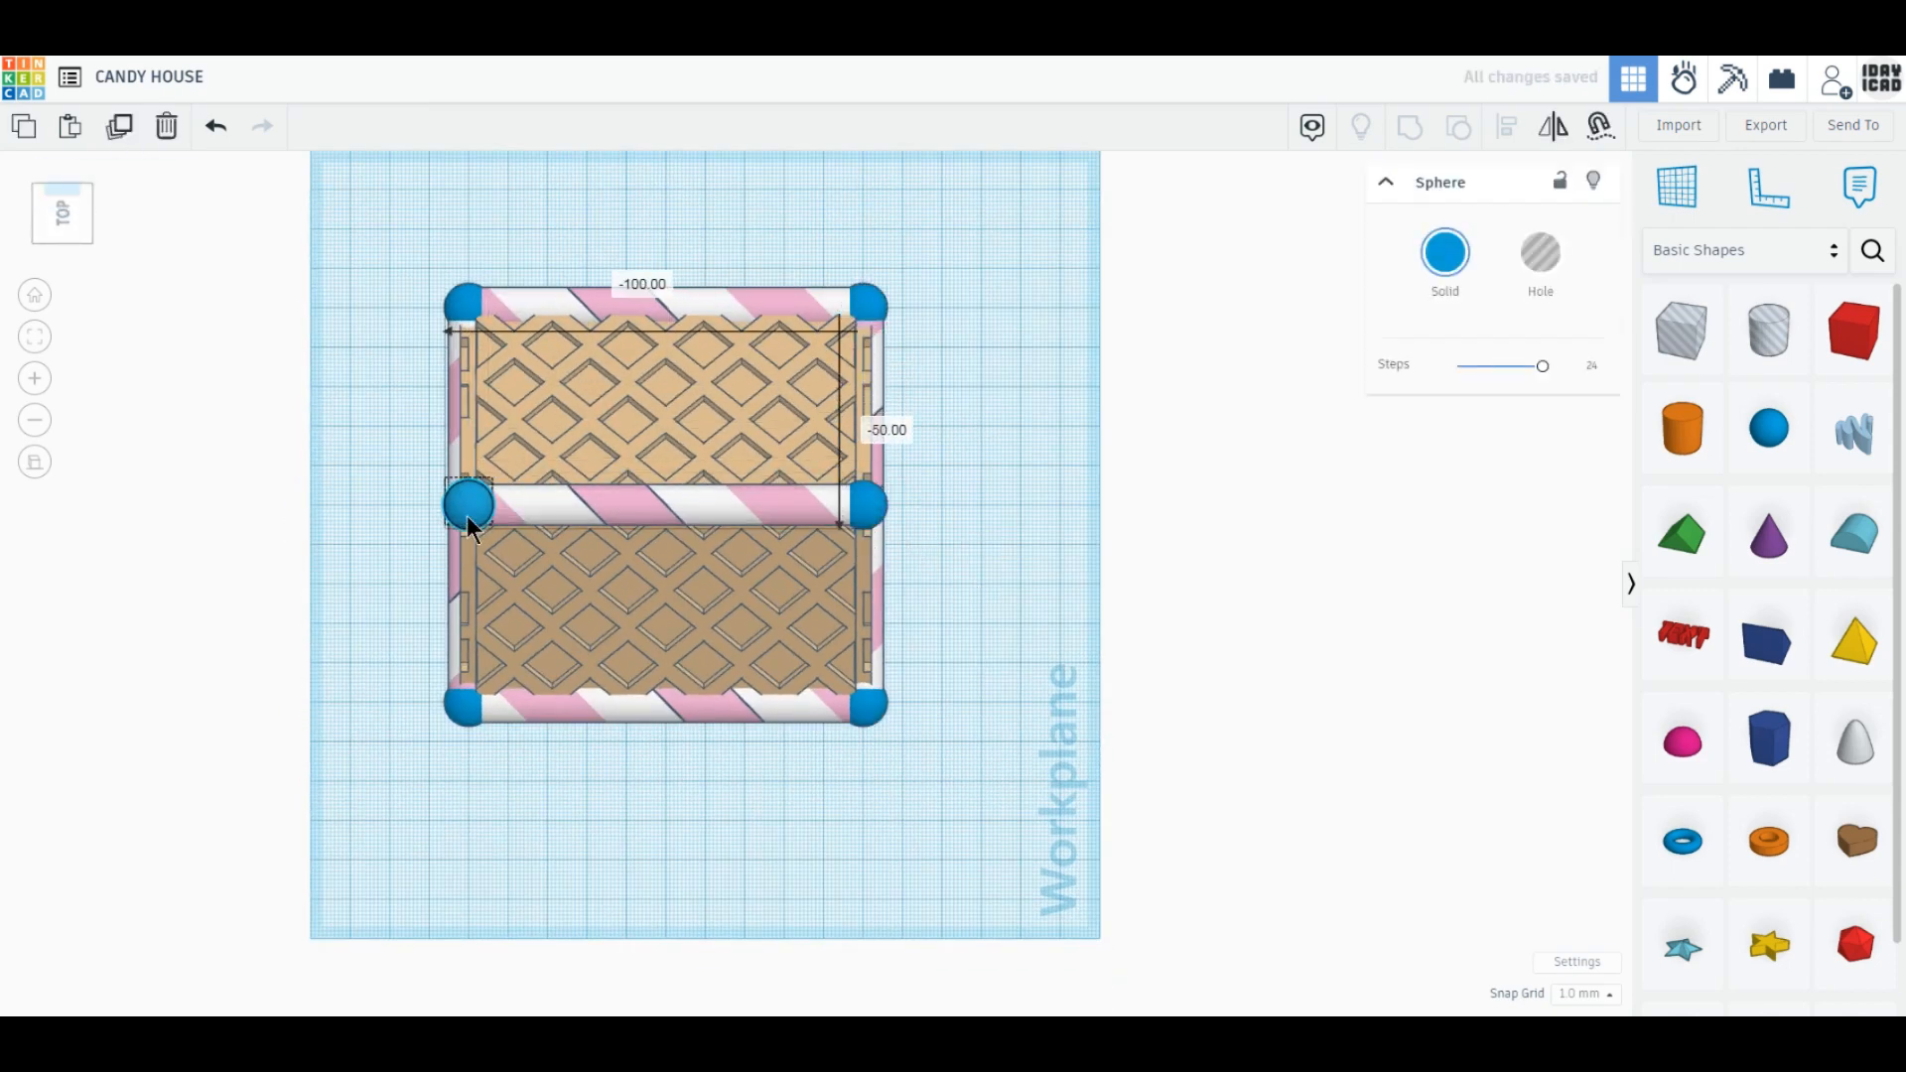
pyautogui.click(1095, 769)
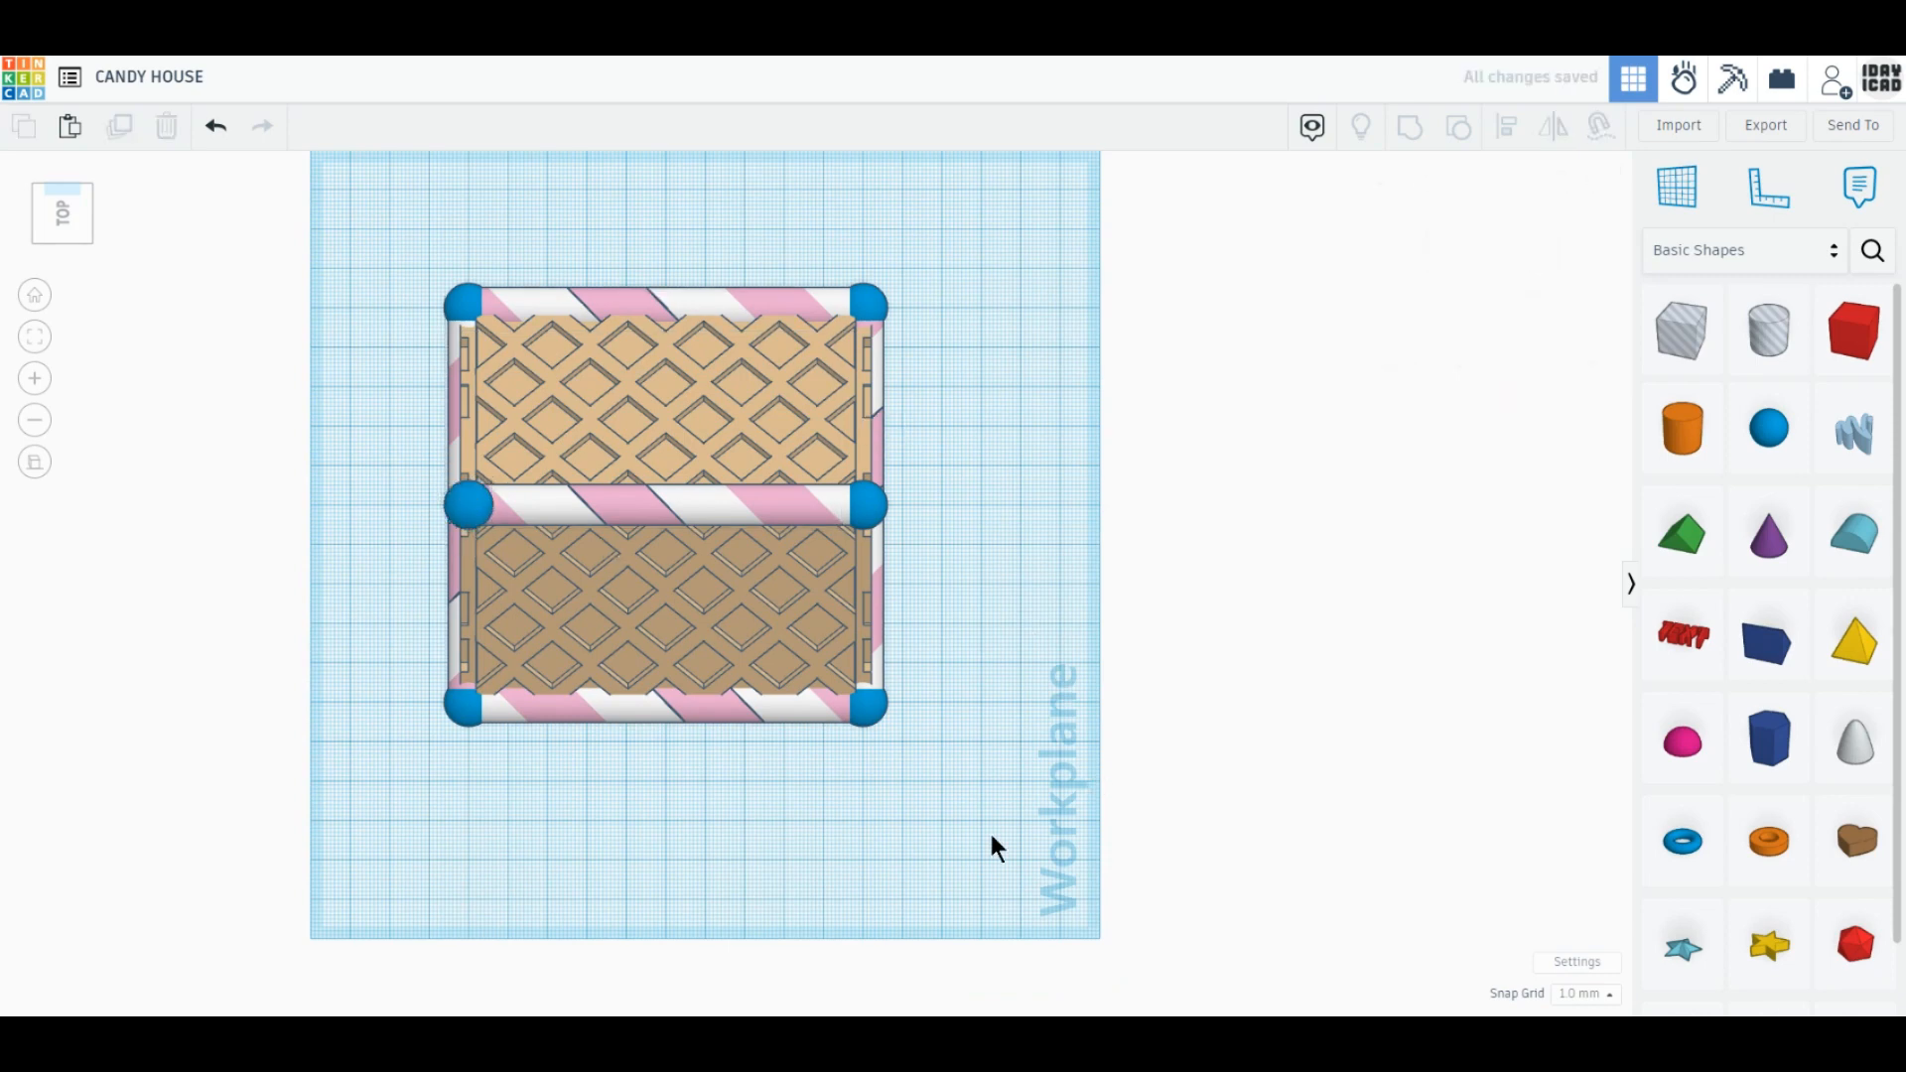
pyautogui.moveTo(988, 830); pyautogui.dragTo(842, 742, button='right')
pyautogui.moveTo(616, 720); pyautogui.dragTo(587, 909, button='middle')
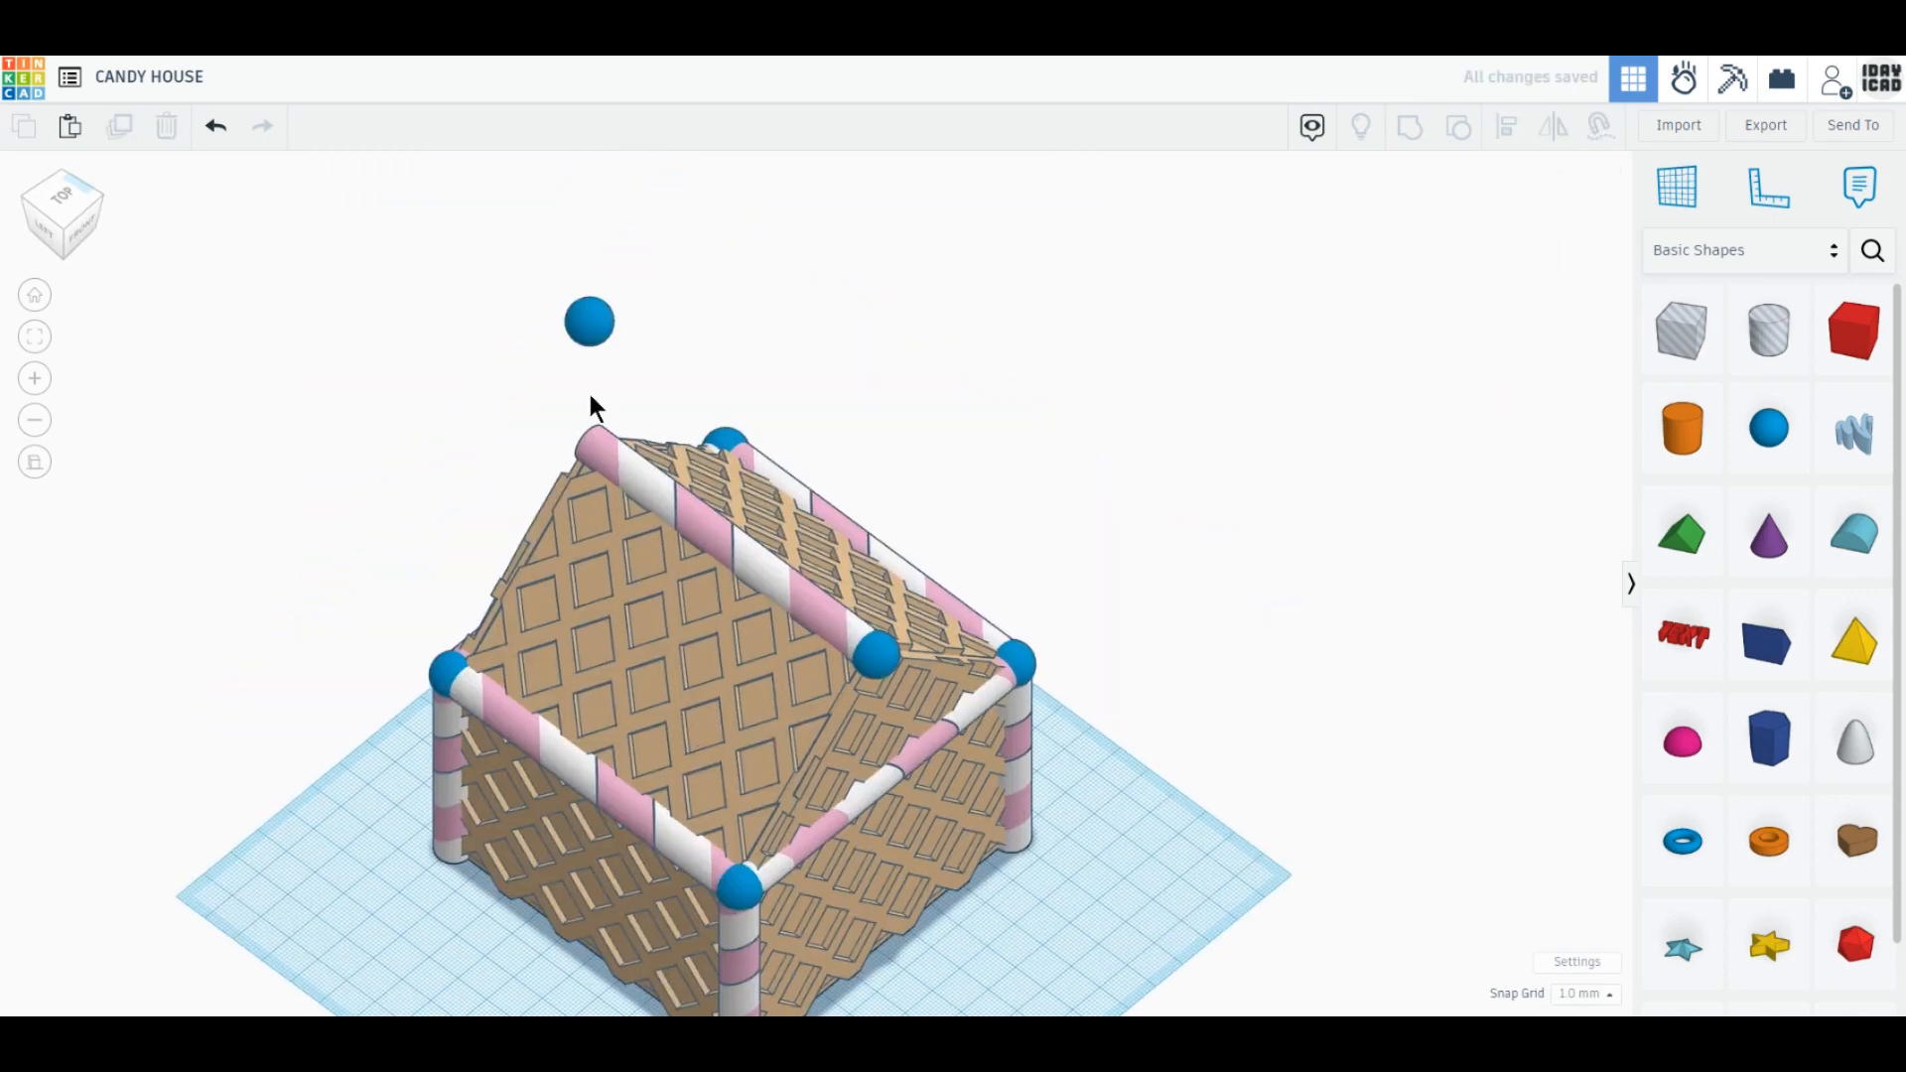
pyautogui.click(590, 325)
pyautogui.click(166, 126)
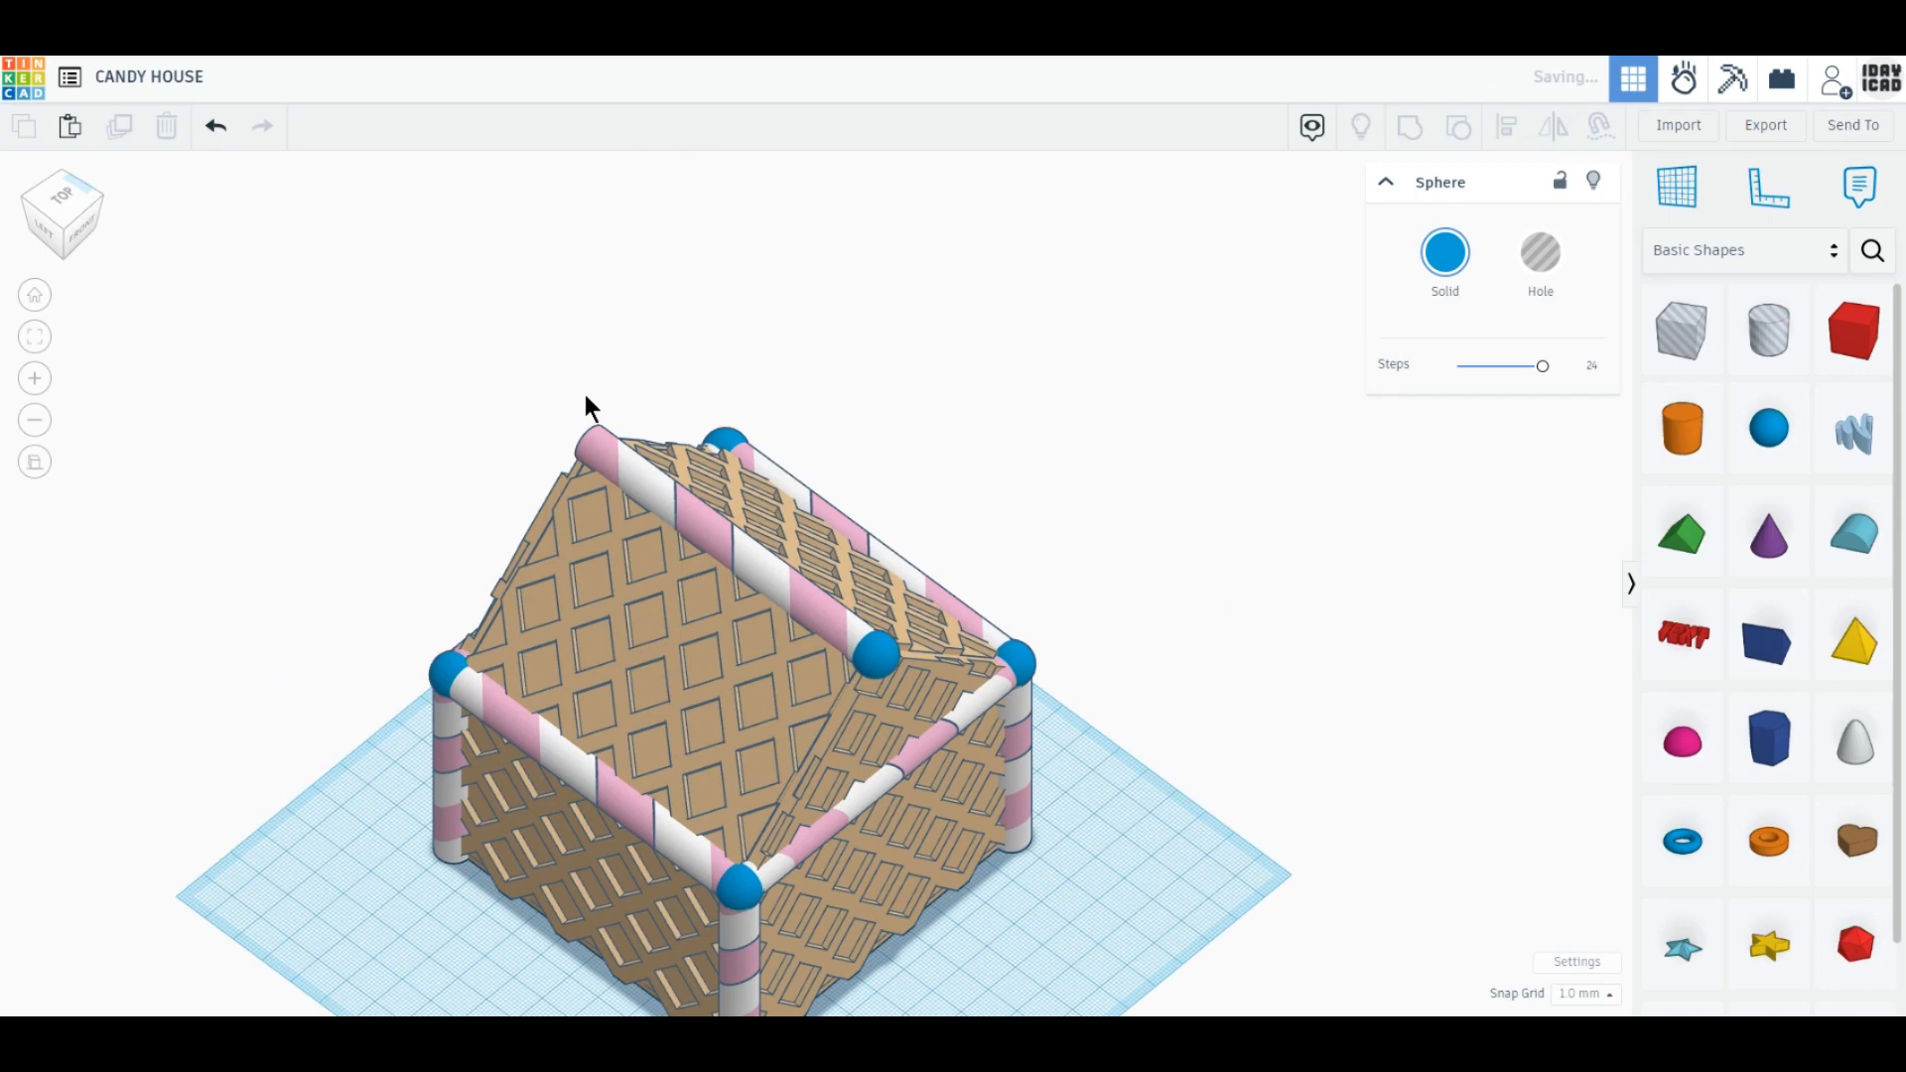
# Duplicate the sphere on the ridge beam's front end and move the copy 99 mm back to the beam's rear end.
pyautogui.click(877, 657)
pyautogui.click(115, 126)
pyautogui.click(927, 435)
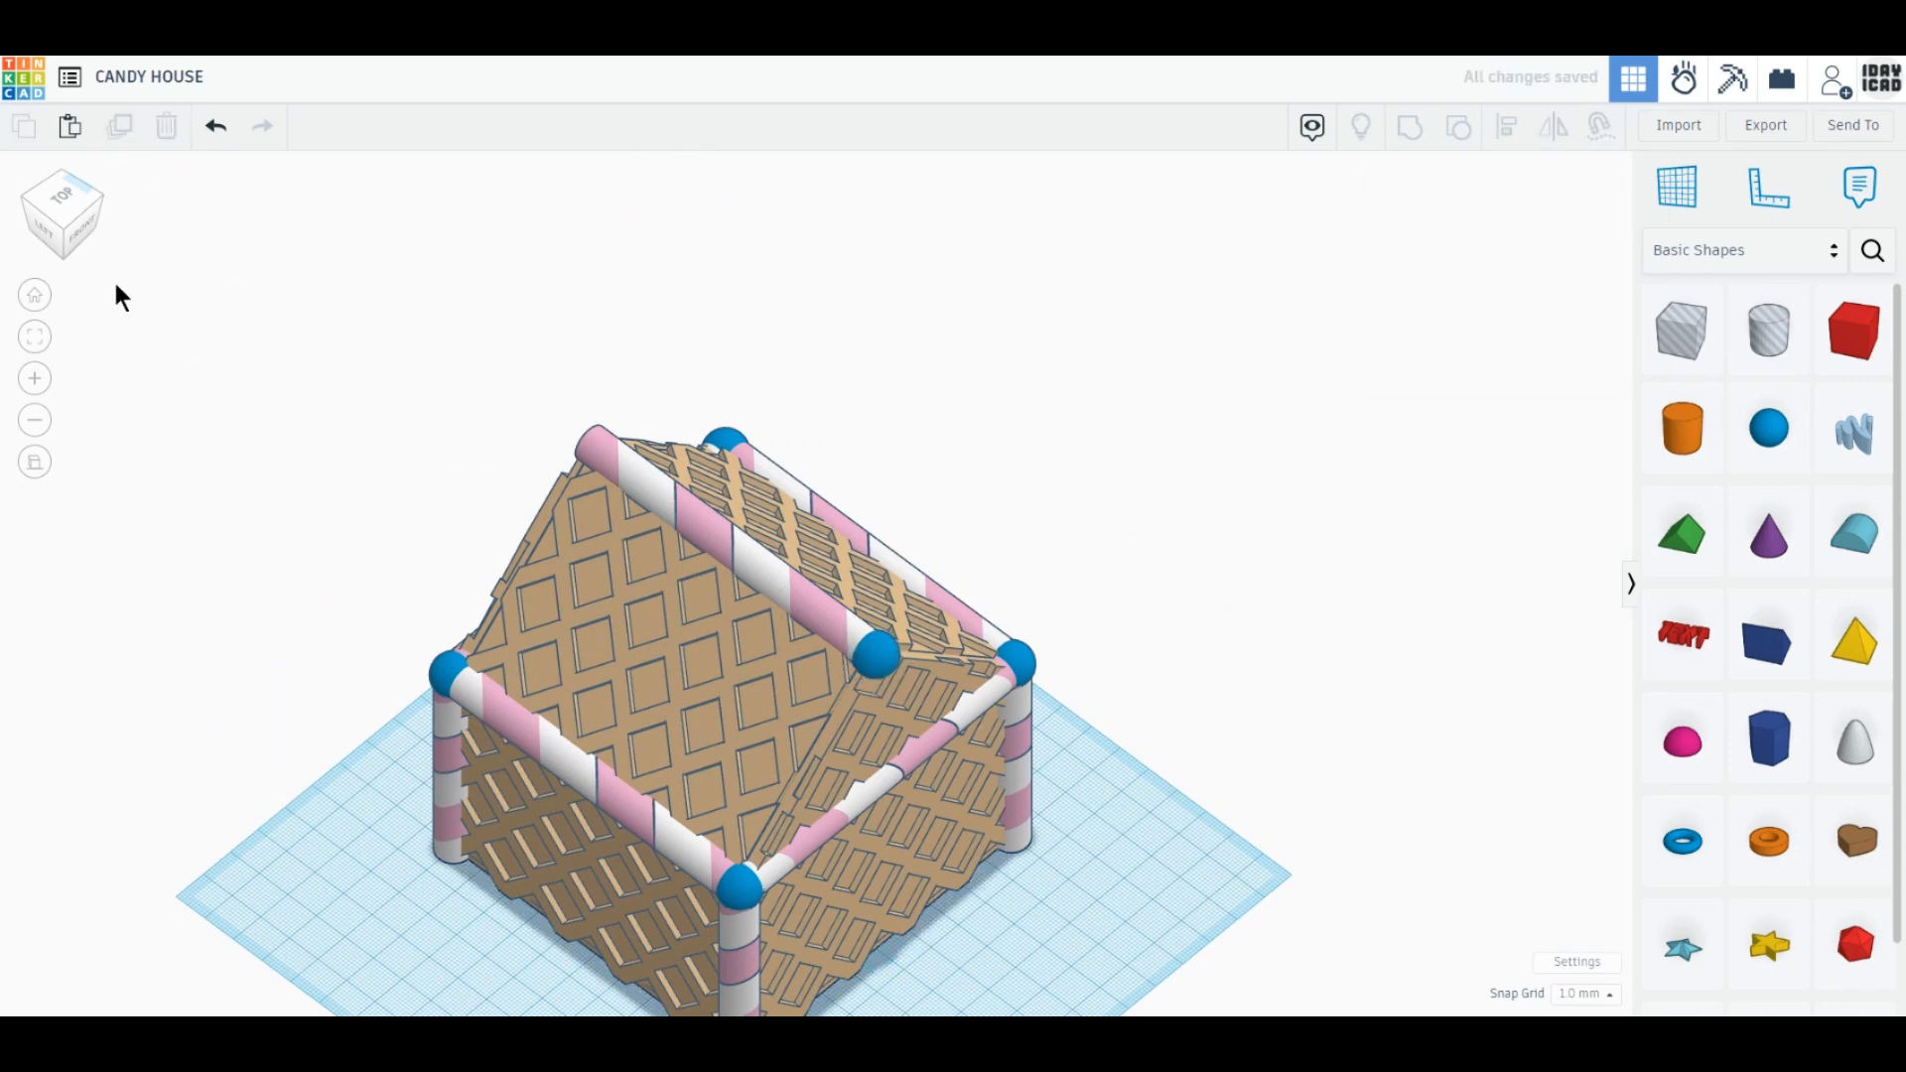
pyautogui.click(64, 196)
pyautogui.moveTo(948, 632); pyautogui.dragTo(552, 631)
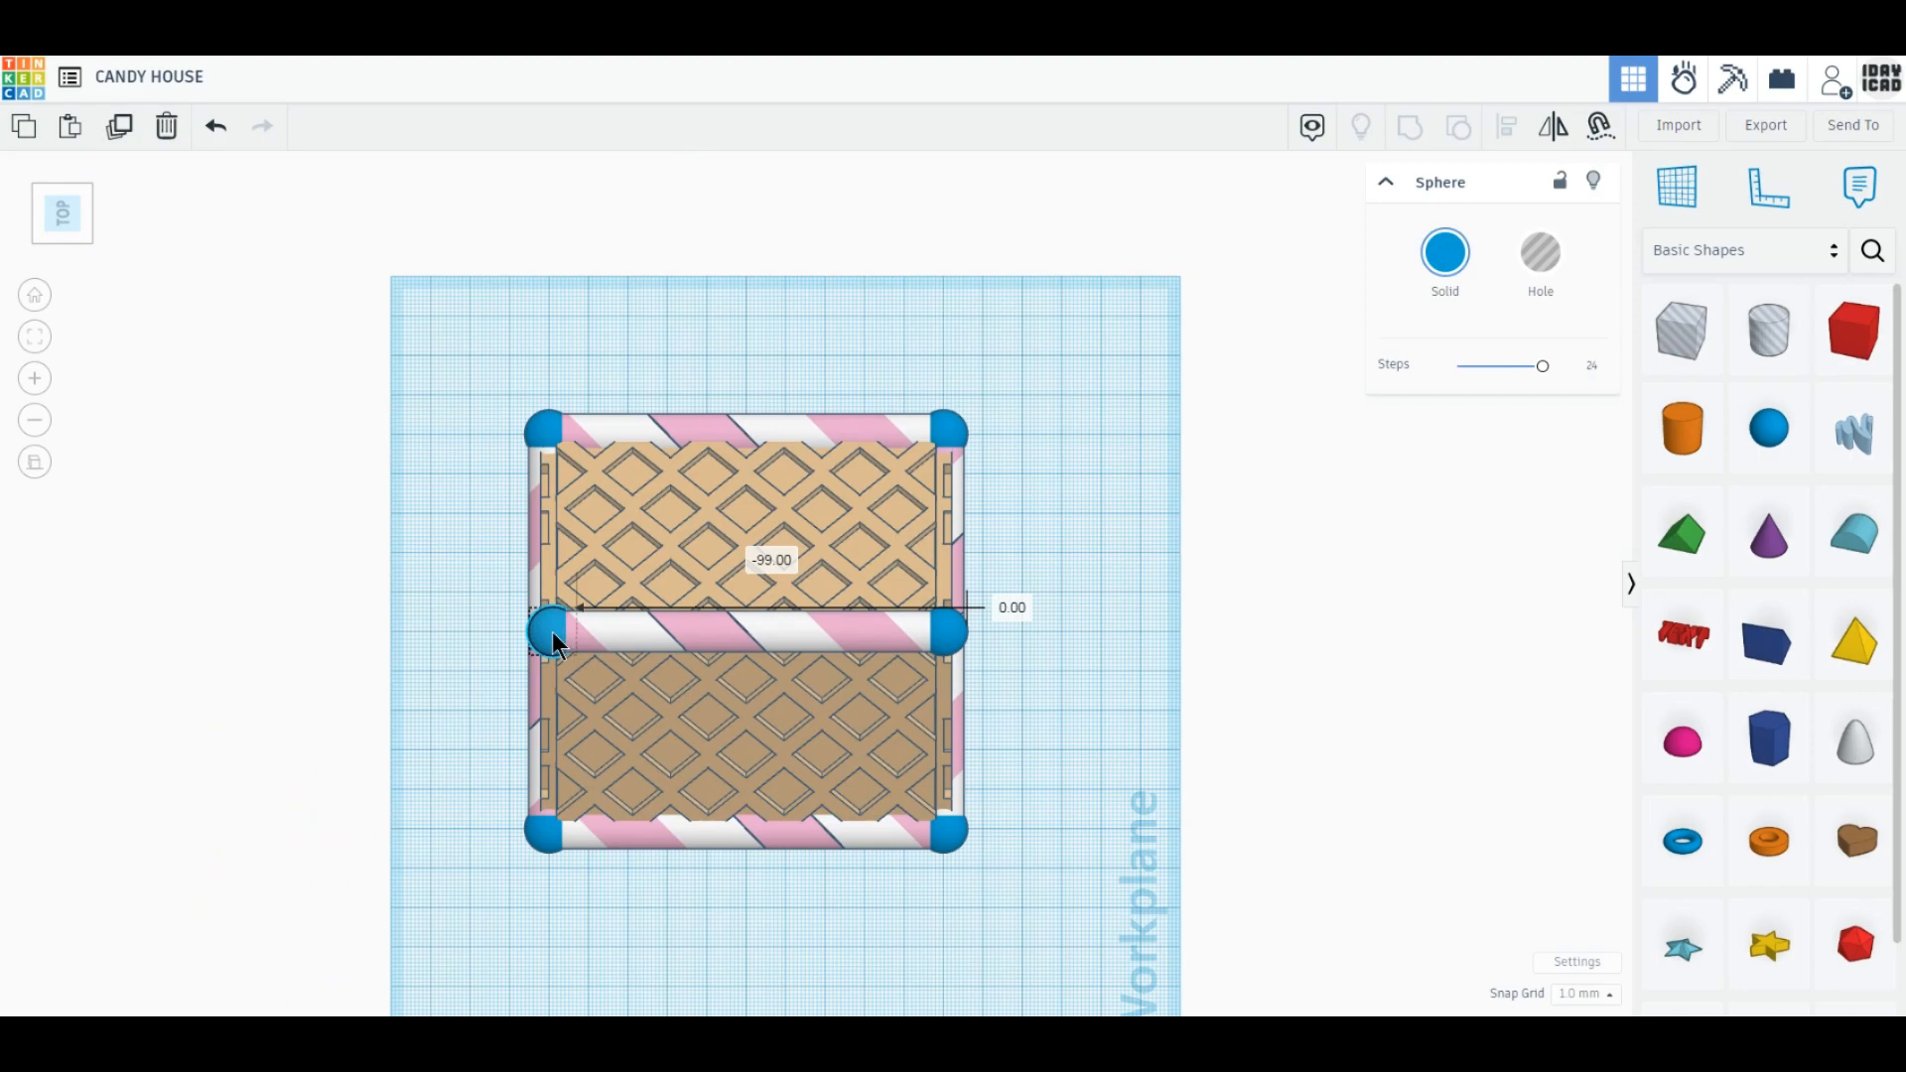
# Colour the front-left corner sphere red and the front-right corner sphere orange.
pyautogui.click(1263, 770)
pyautogui.moveTo(1212, 820); pyautogui.dragTo(694, 610, button='right')
pyautogui.click(677, 619)
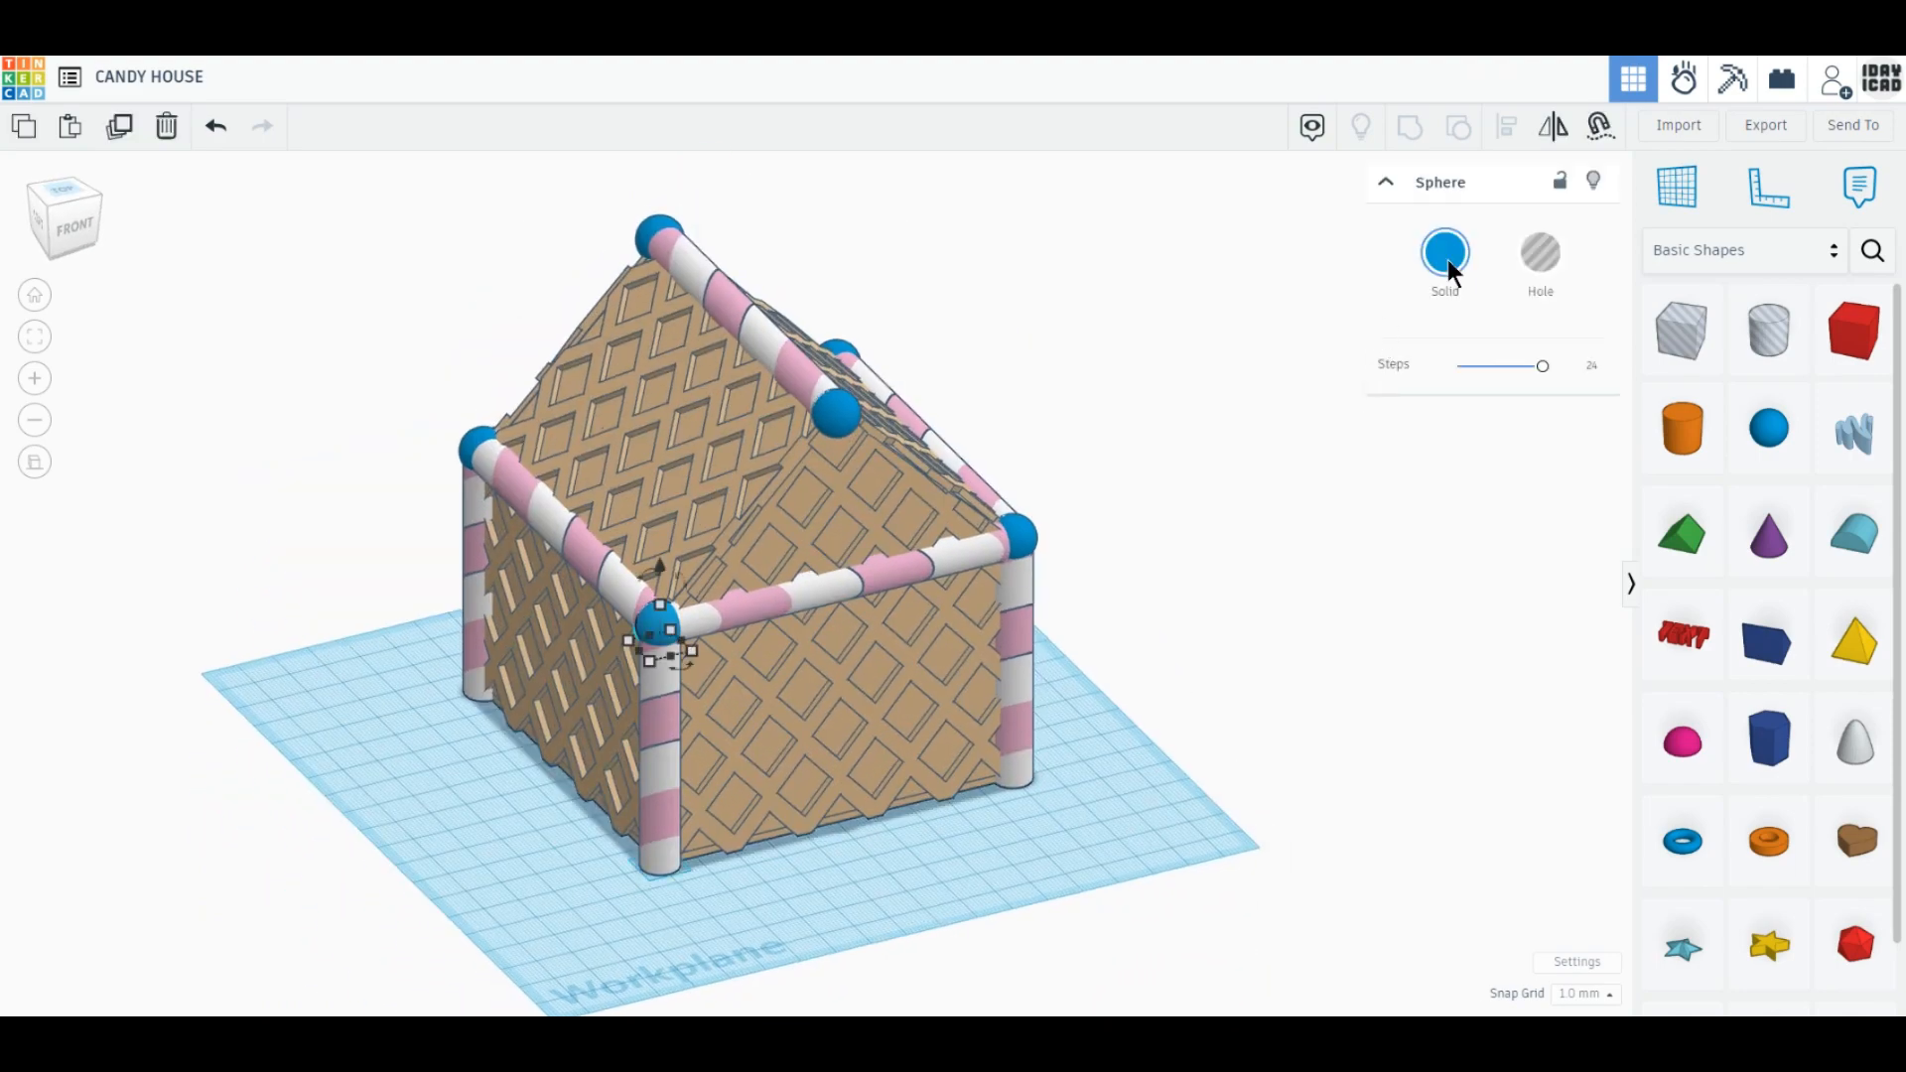
pyautogui.click(1445, 254)
pyautogui.click(1427, 435)
pyautogui.click(1029, 537)
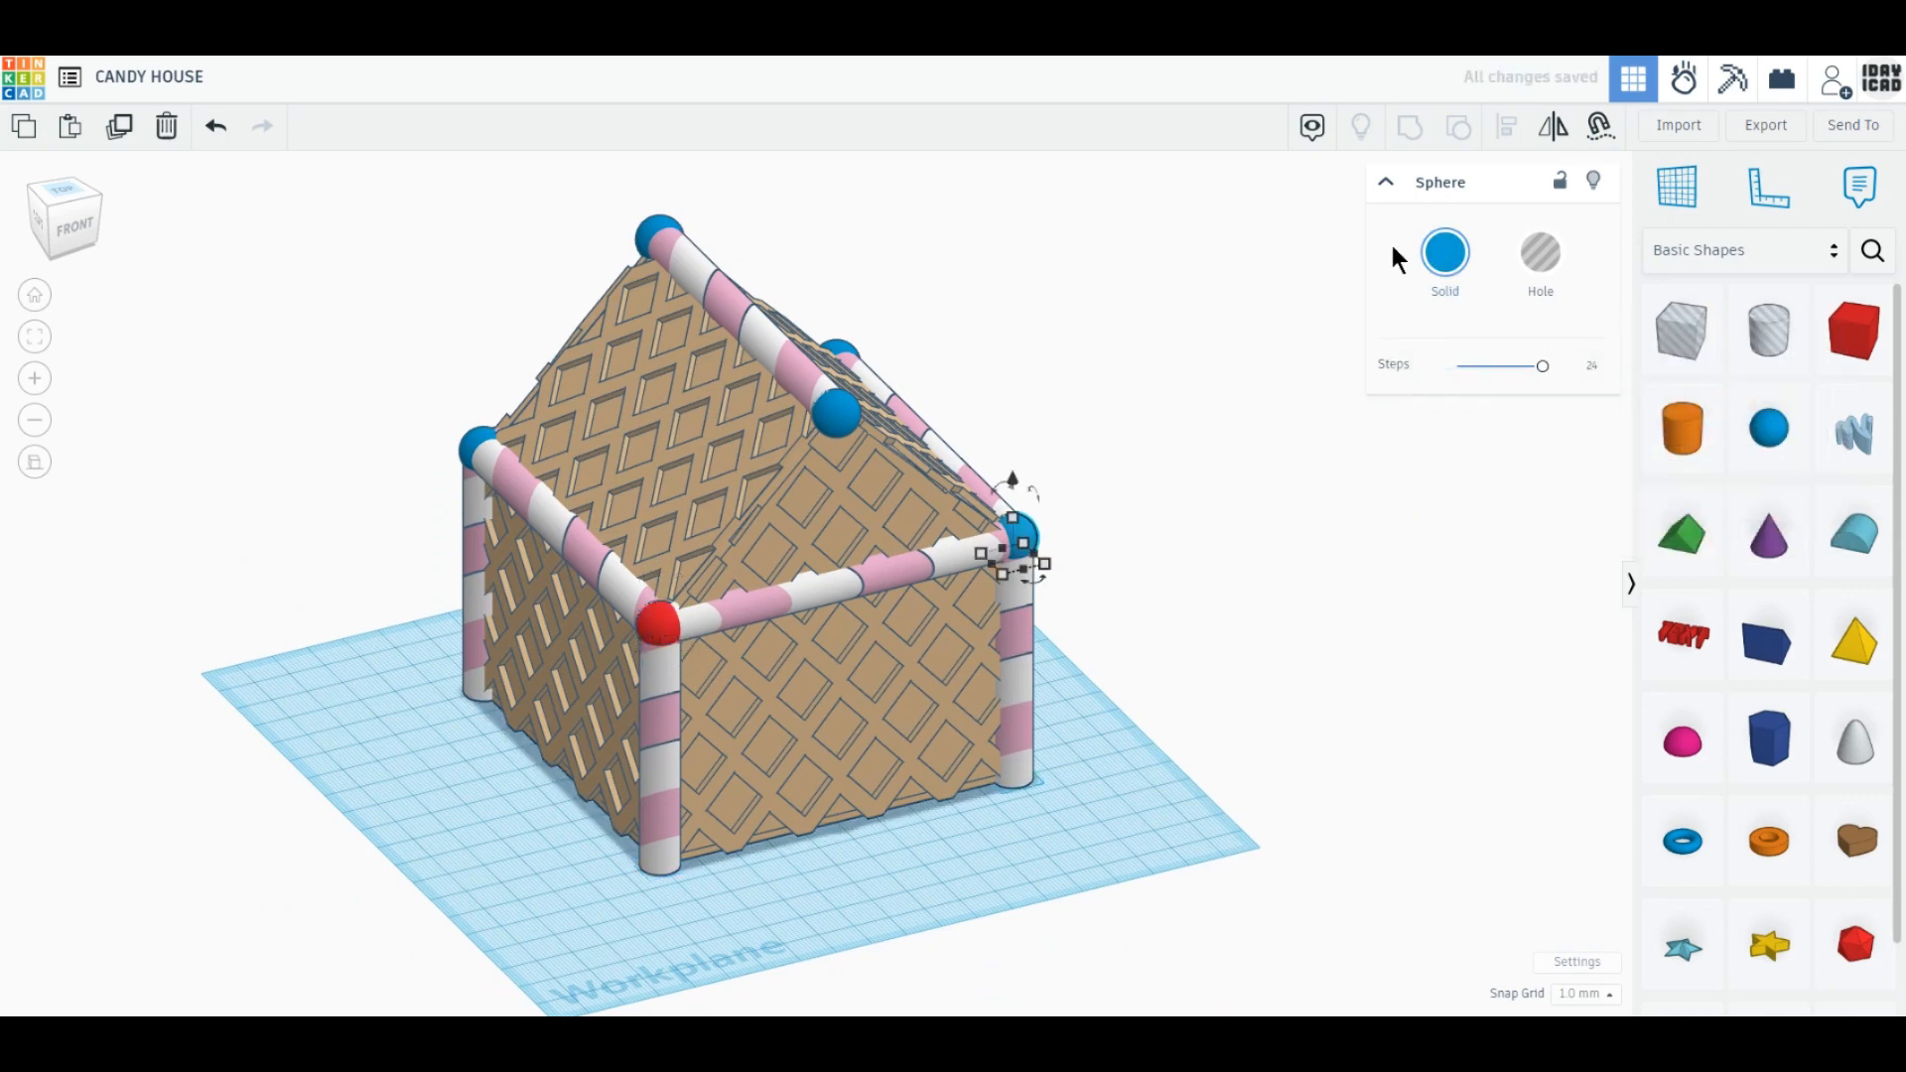
pyautogui.click(1446, 254)
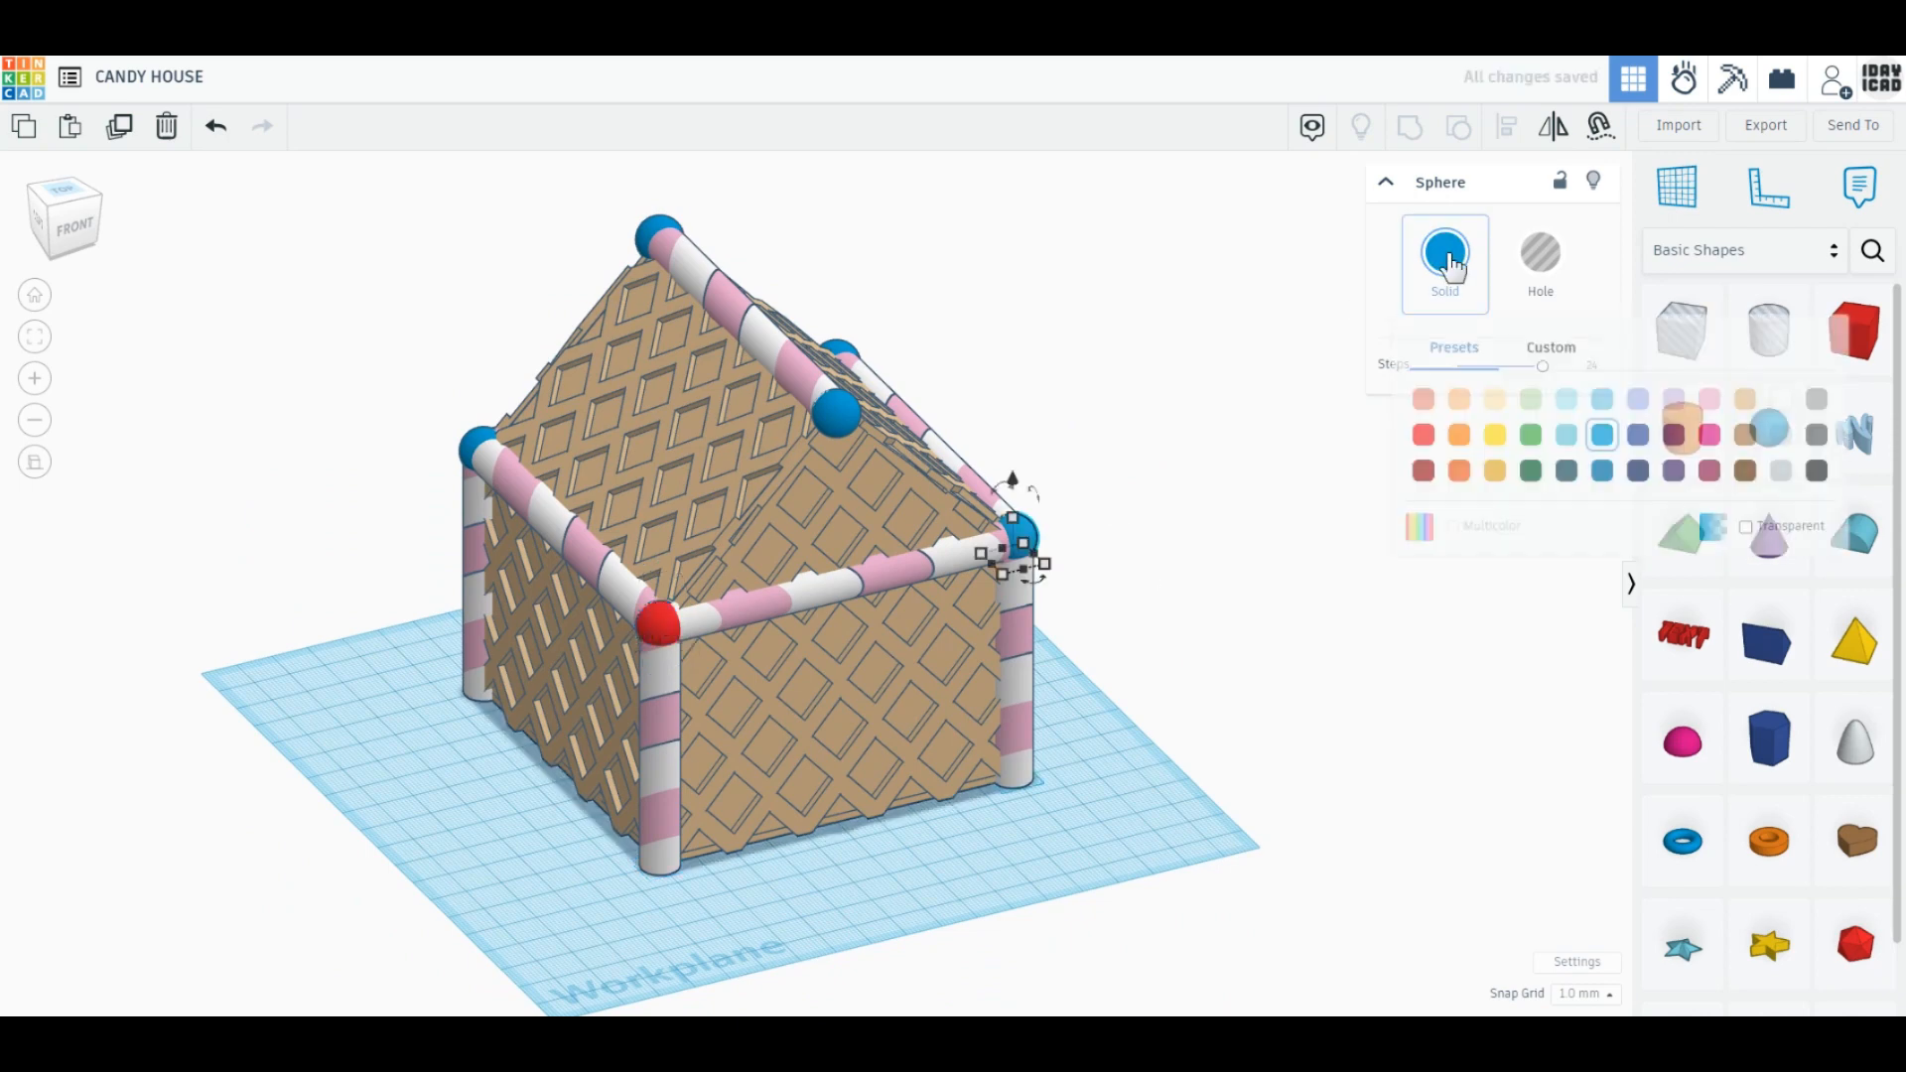
pyautogui.click(1458, 435)
# Colour the rear-right corner sphere yellow and the rear-left corner sphere green.
pyautogui.moveTo(1241, 536); pyautogui.dragTo(927, 256, button='right')
pyautogui.click(927, 256)
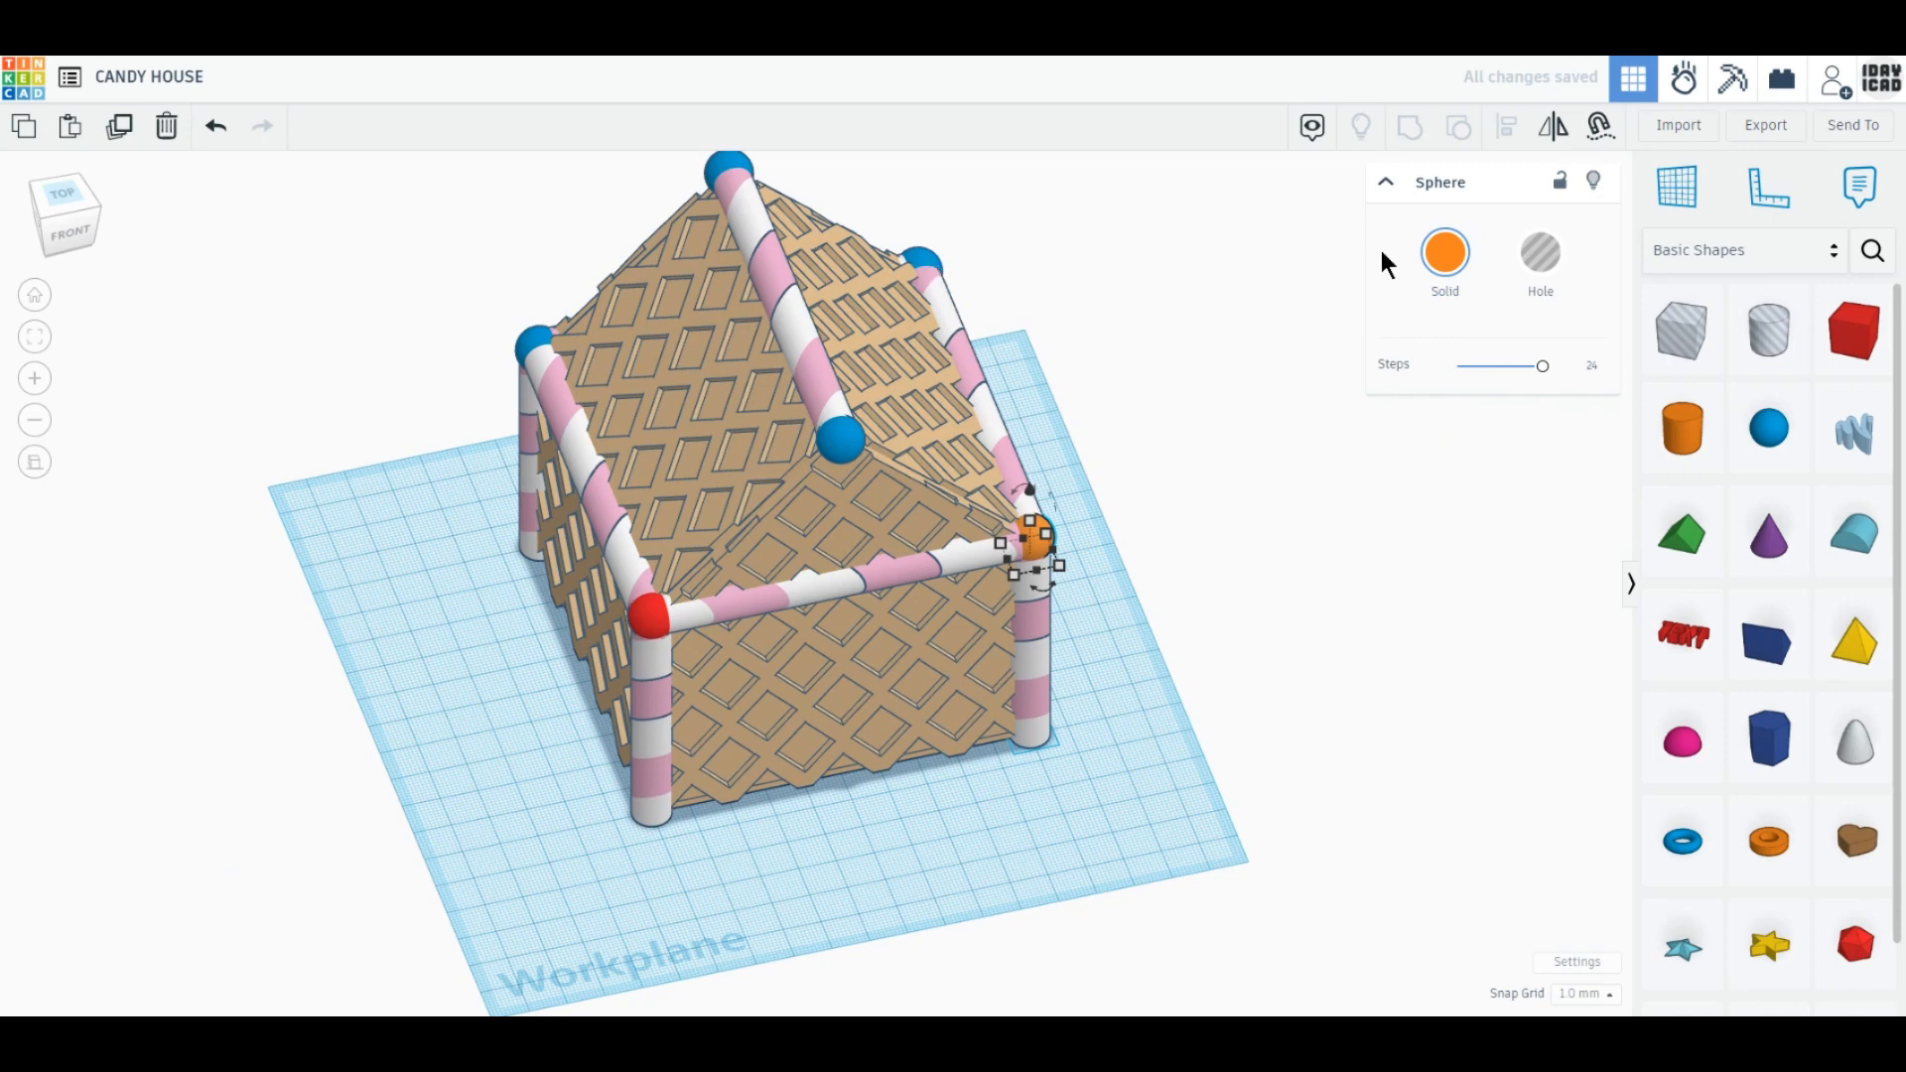
pyautogui.click(1445, 254)
pyautogui.click(1489, 434)
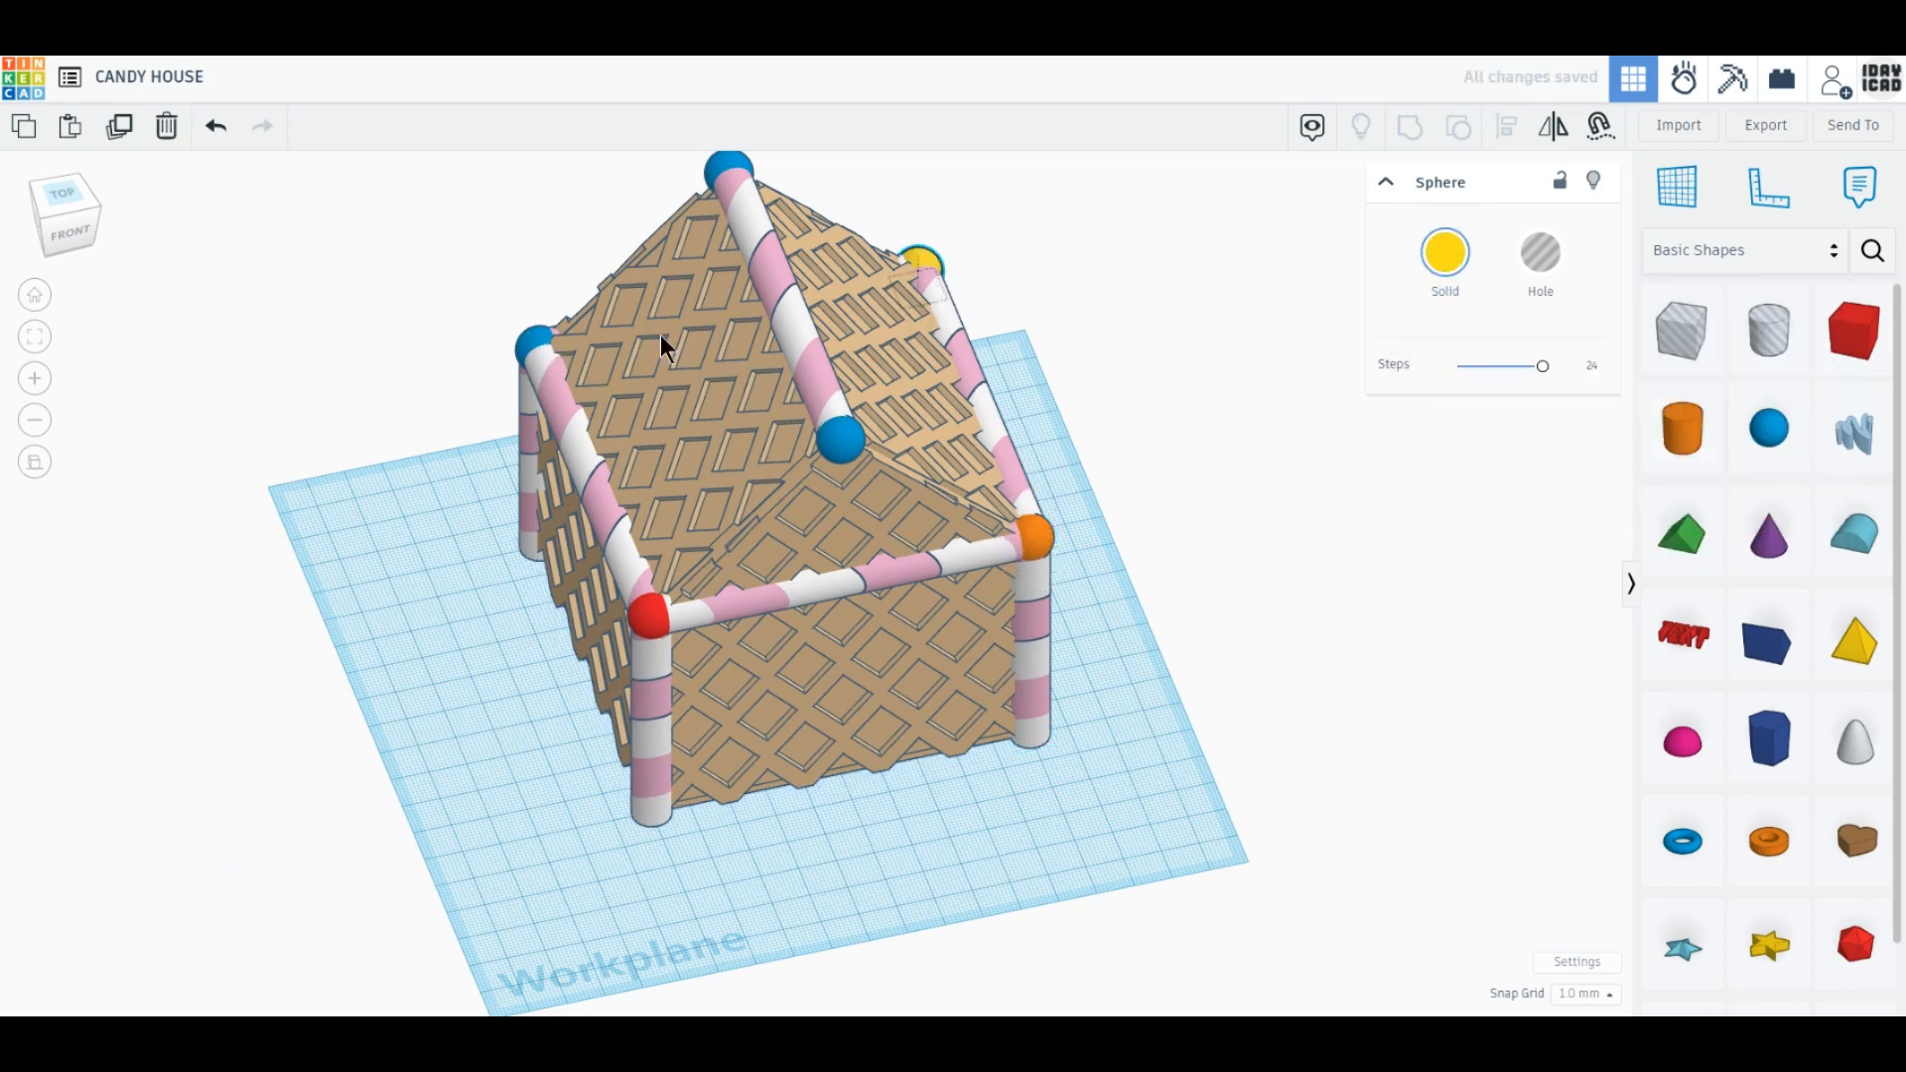
pyautogui.click(544, 346)
pyautogui.click(1445, 254)
pyautogui.click(1531, 435)
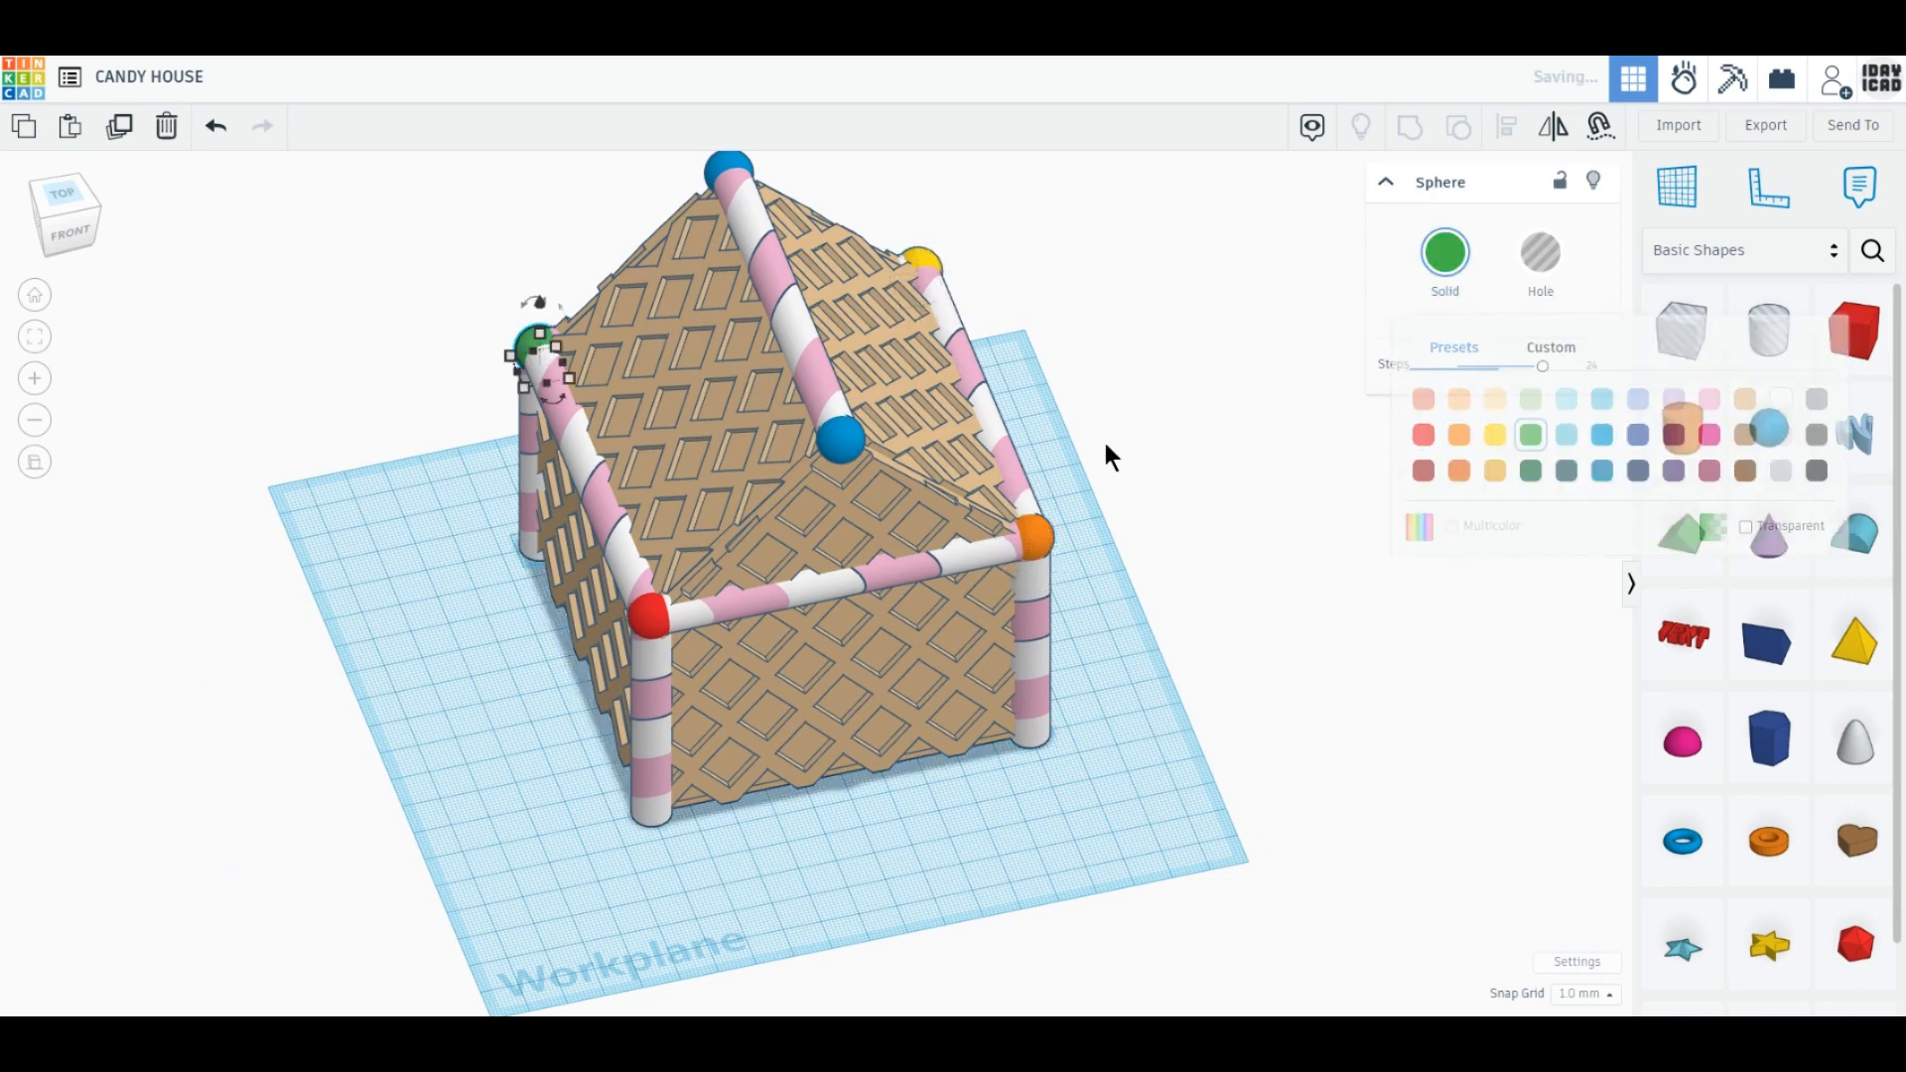
# Colour the sphere on the ridge beam's rear end magenta.
pyautogui.click(729, 165)
pyautogui.click(1445, 254)
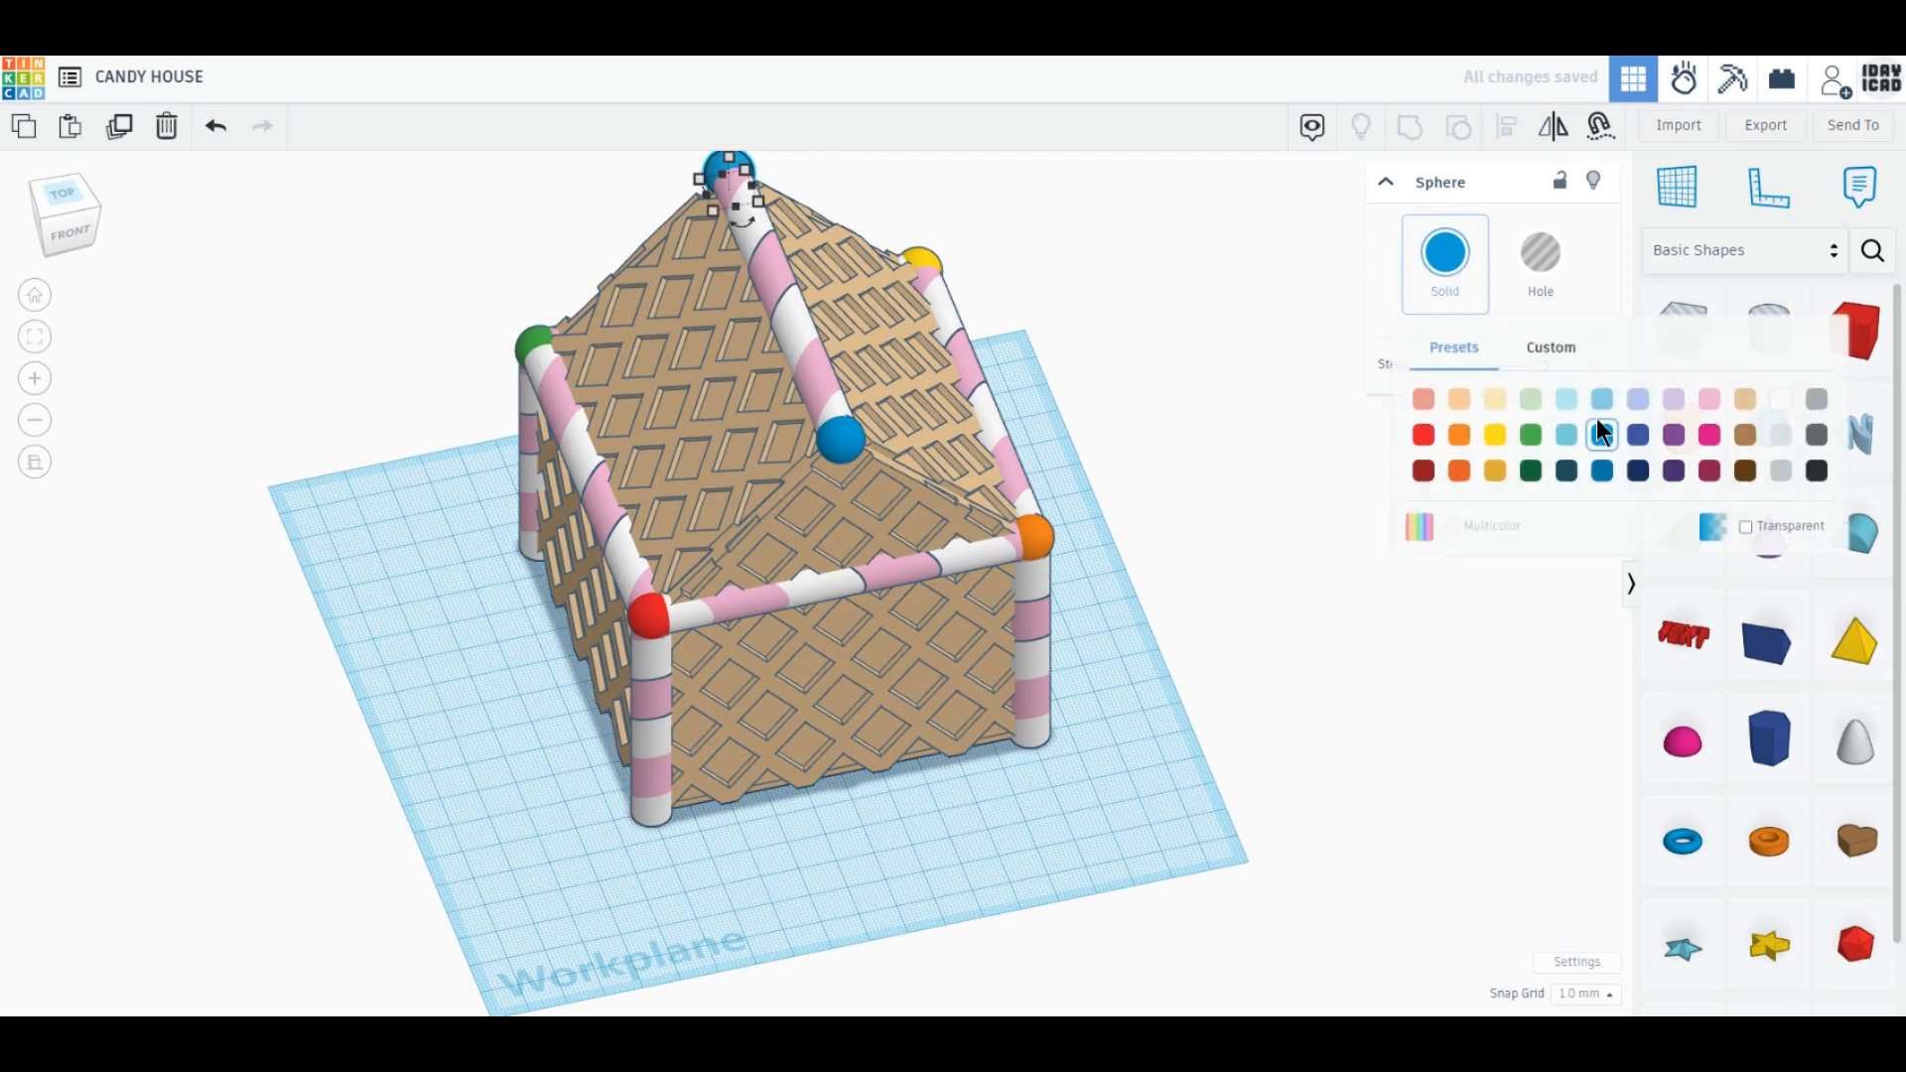
pyautogui.click(1711, 439)
pyautogui.click(1415, 669)
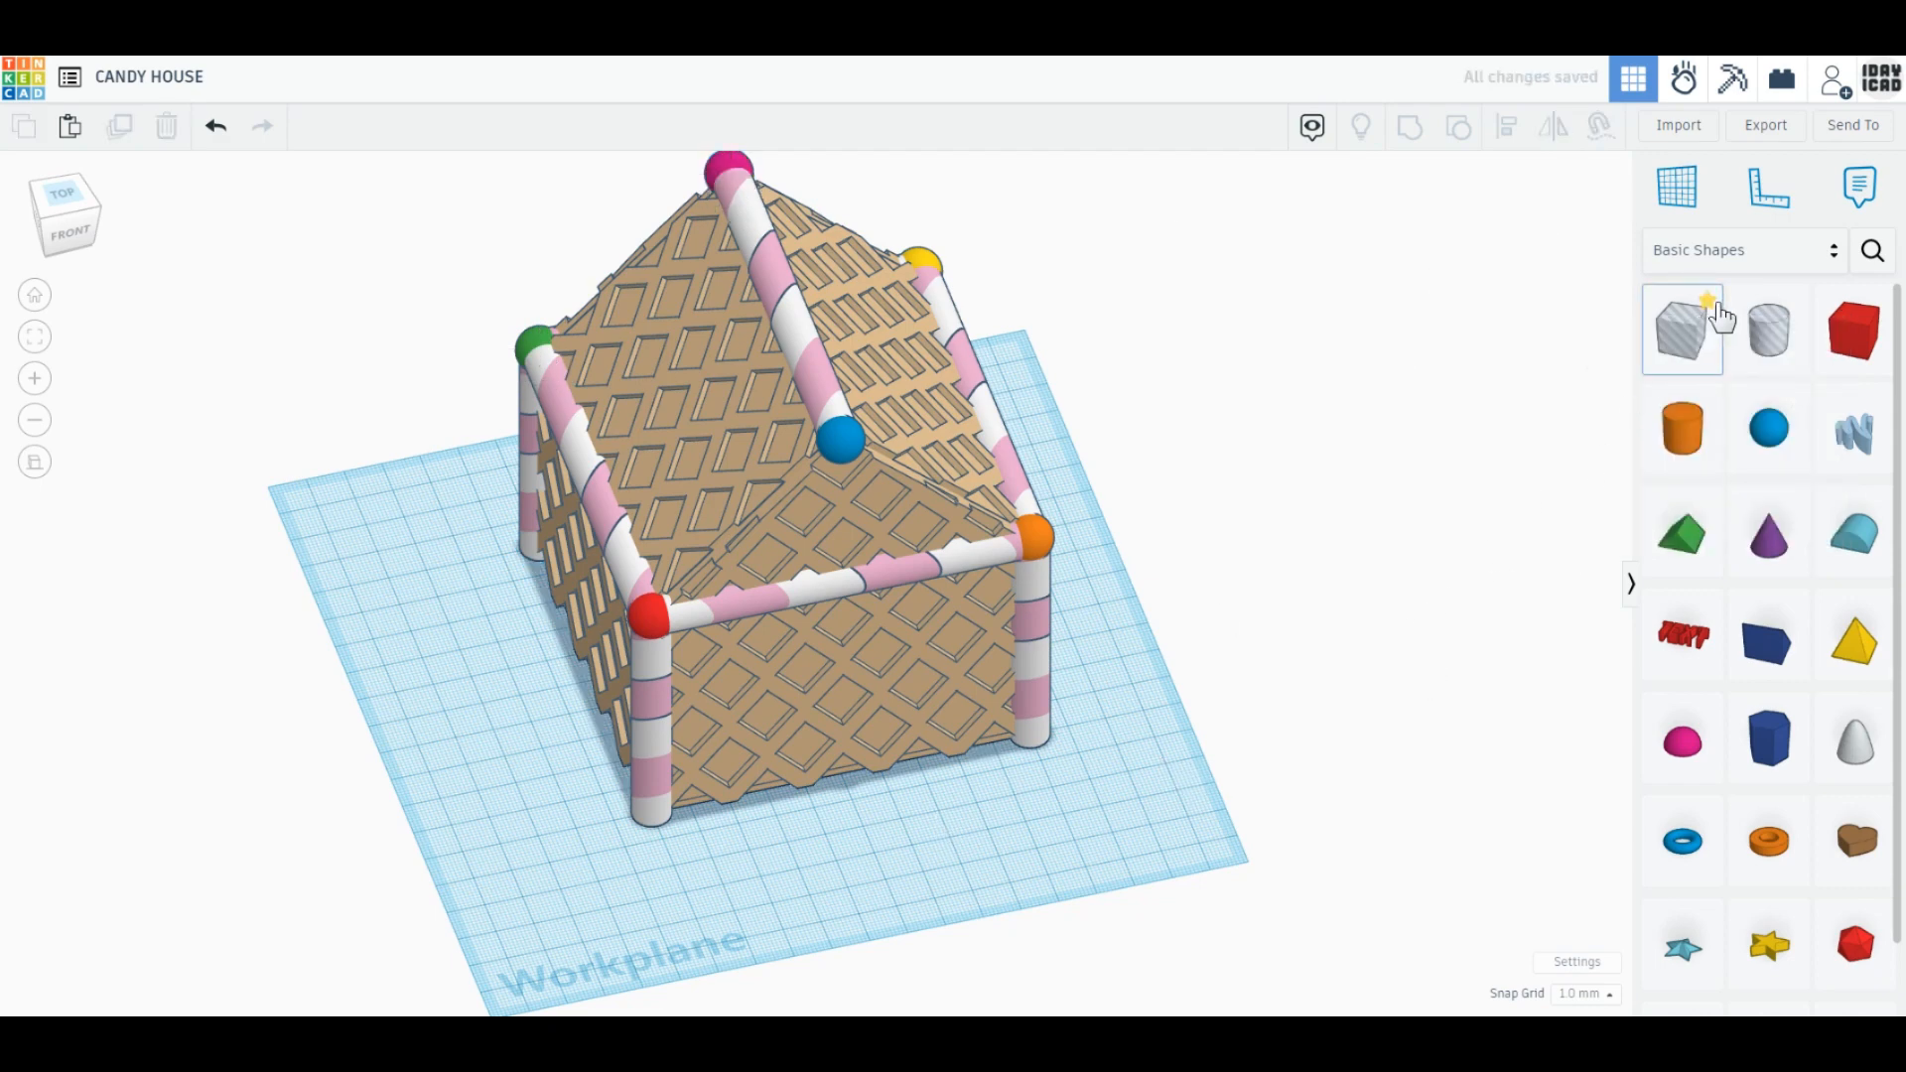
# Add a box-shaped hole in front of the house, widen it to 60 mm and increase its height.
pyautogui.moveTo(1700, 317); pyautogui.dragTo(917, 842)
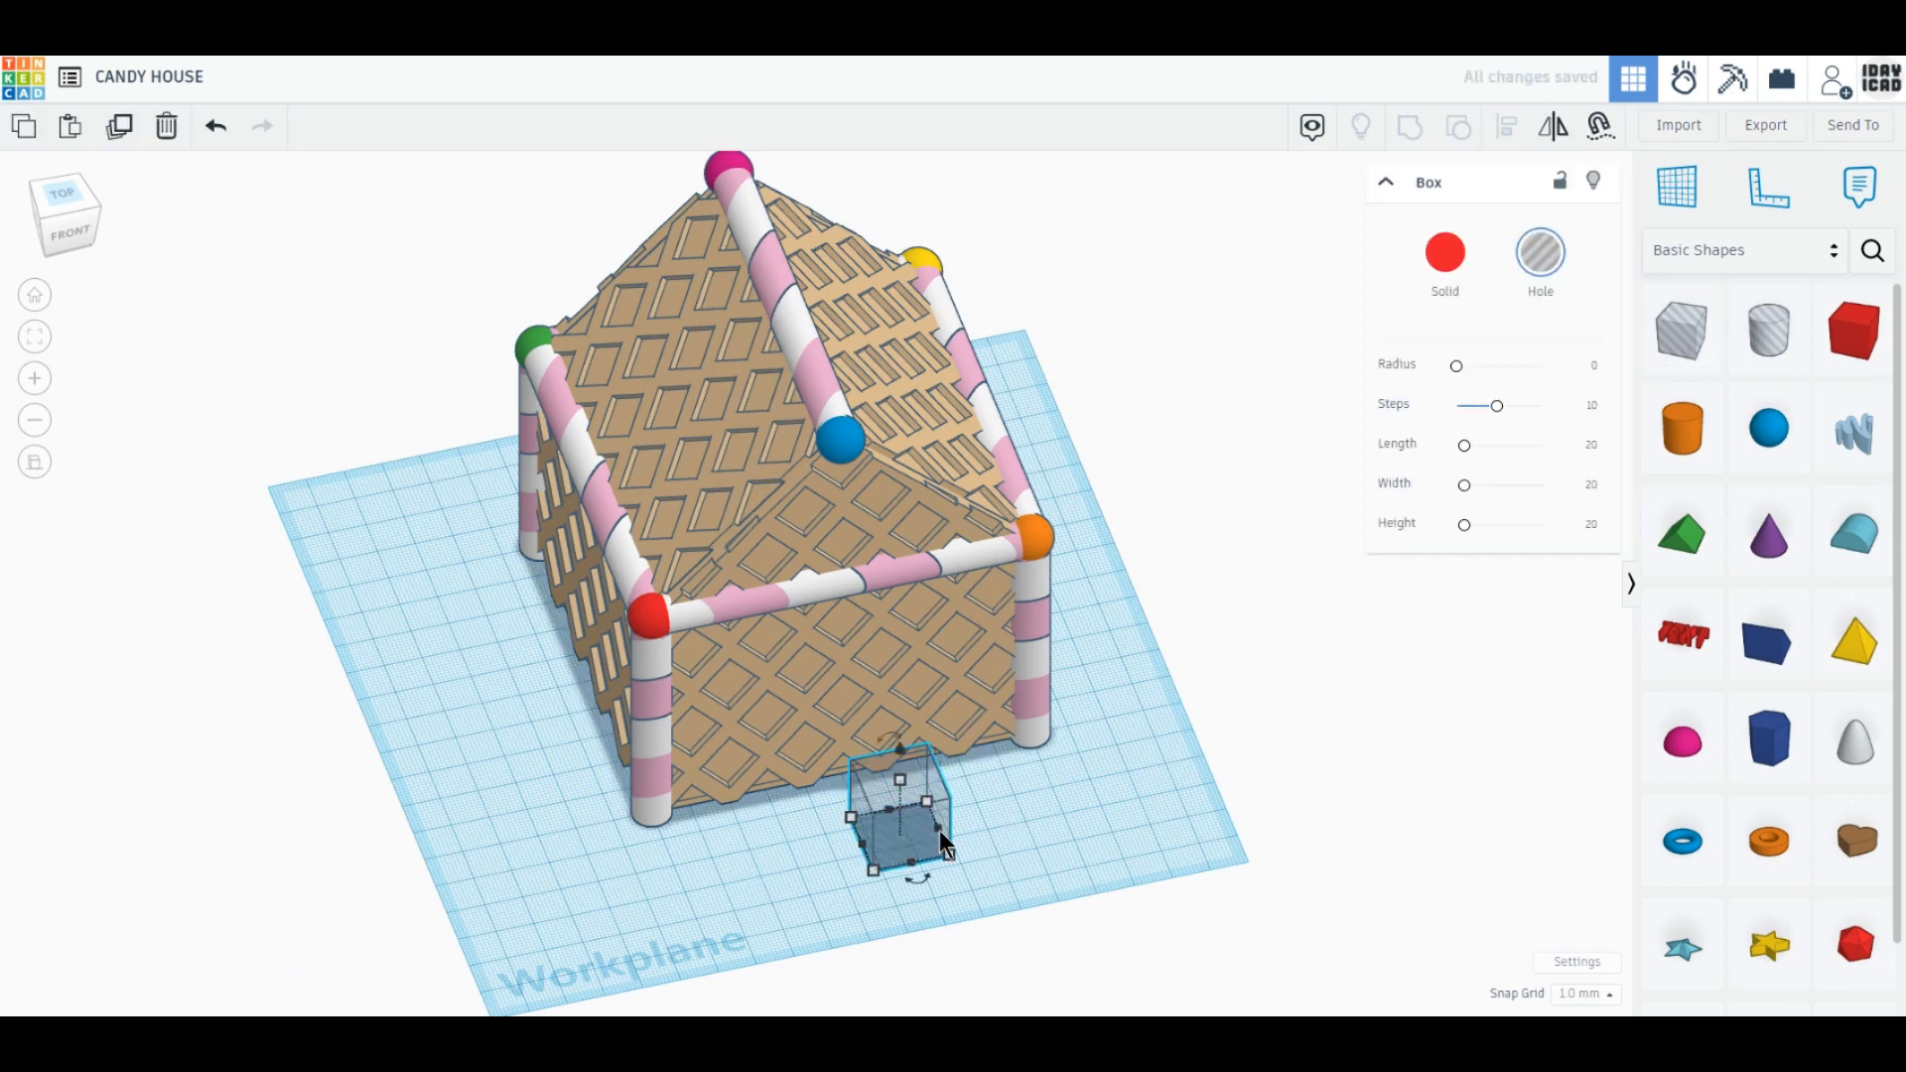
pyautogui.click(935, 923)
pyautogui.write('60')
pyautogui.press('Return')
pyautogui.moveTo(977, 759)
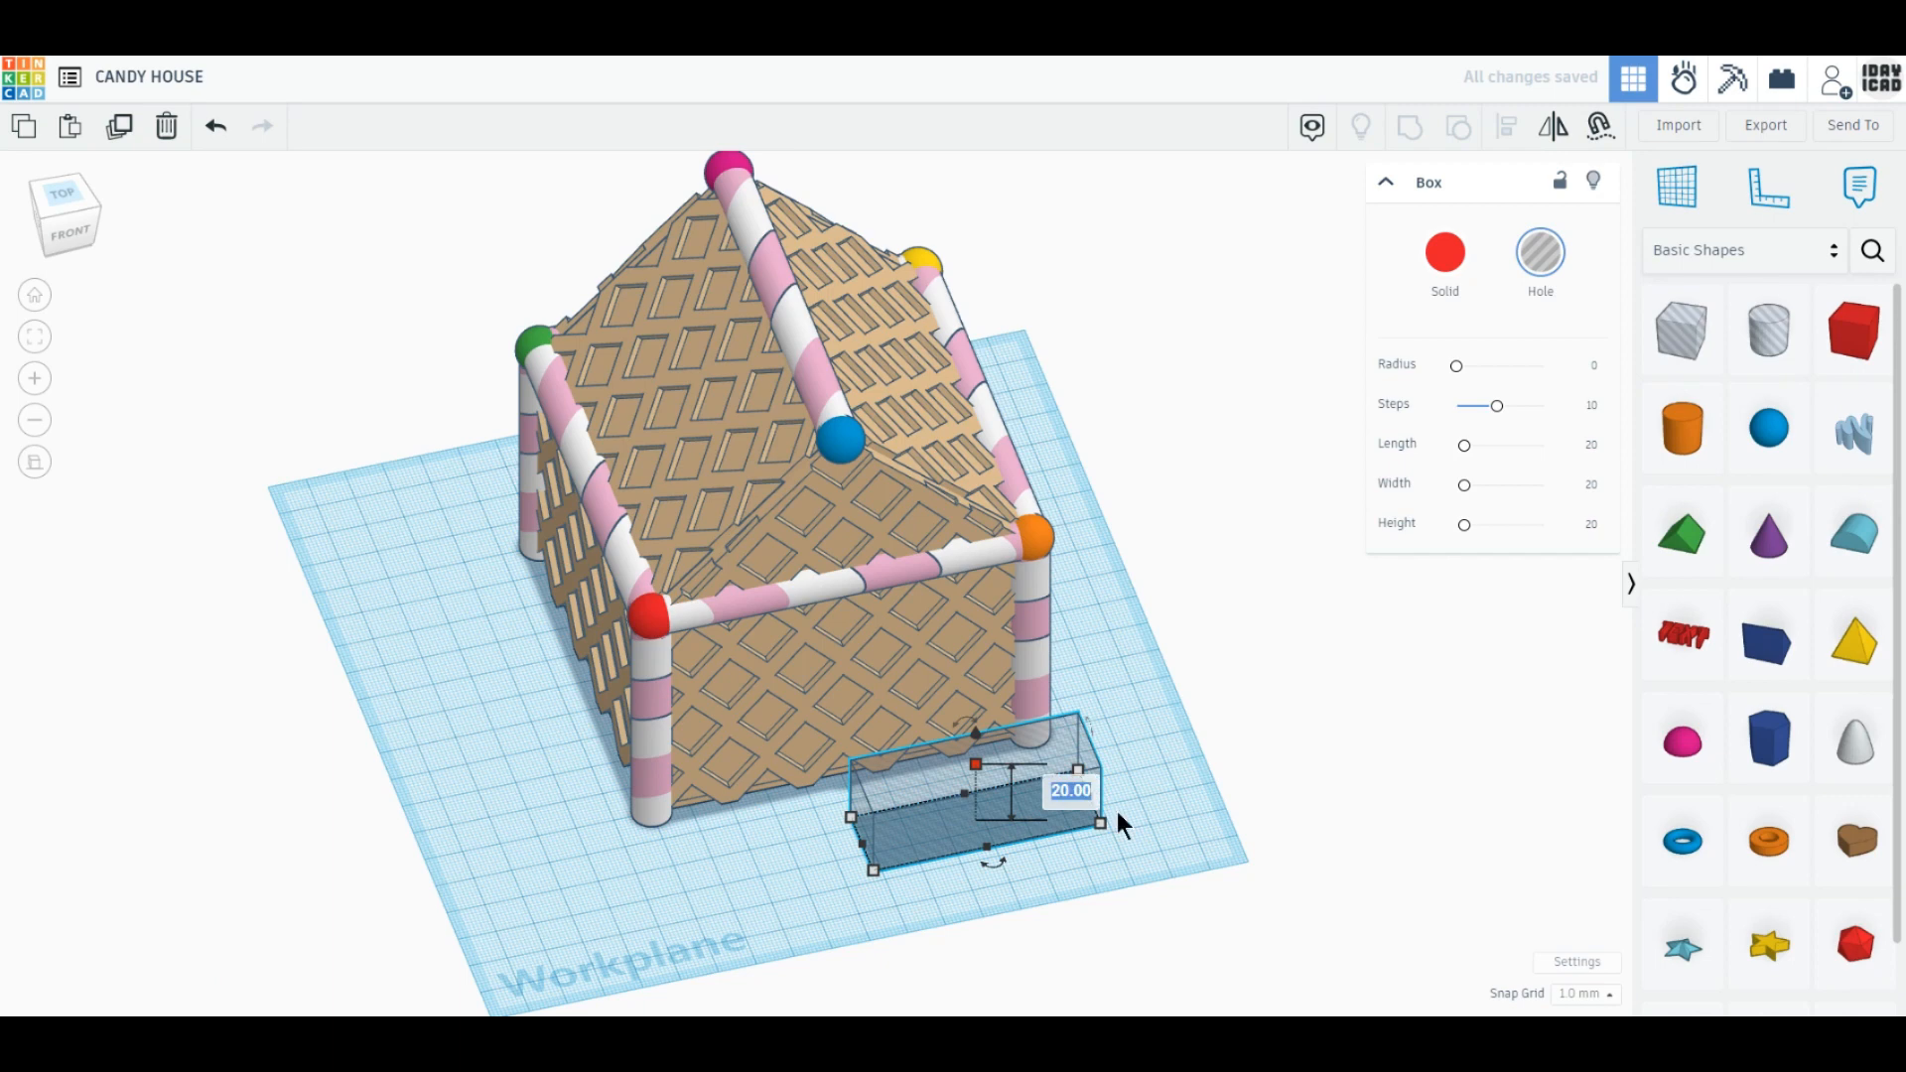
pyautogui.write('80')
pyautogui.press('Return')
# Centre the box hole across the front wall, narrow it symmetrically to 40 mm and lower its height to 51 mm.
pyautogui.moveTo(1028, 814); pyautogui.dragTo(927, 782)
pyautogui.moveTo(726, 774); pyautogui.dragTo(846, 816, button='right')
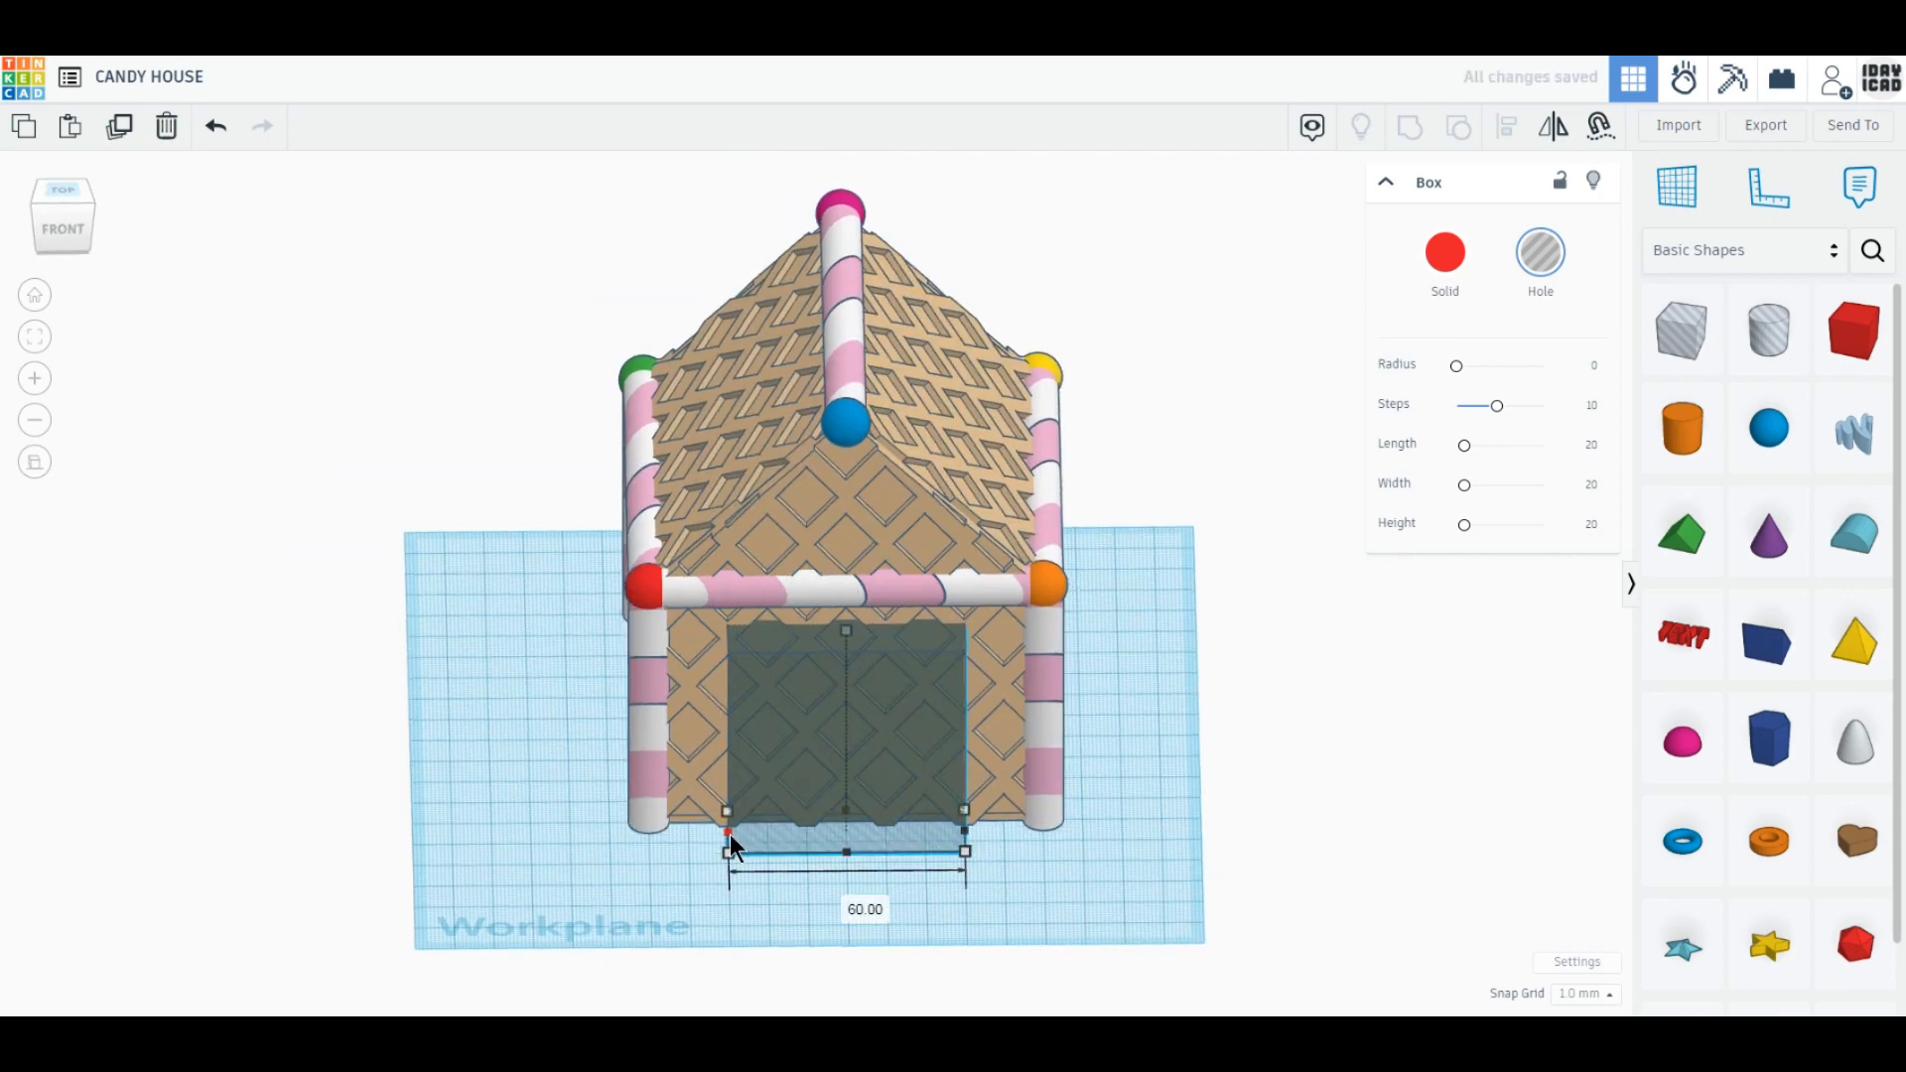
pyautogui.keyDown('alt'); pyautogui.moveTo(730, 834); pyautogui.dragTo(766, 842); pyautogui.keyUp('alt')
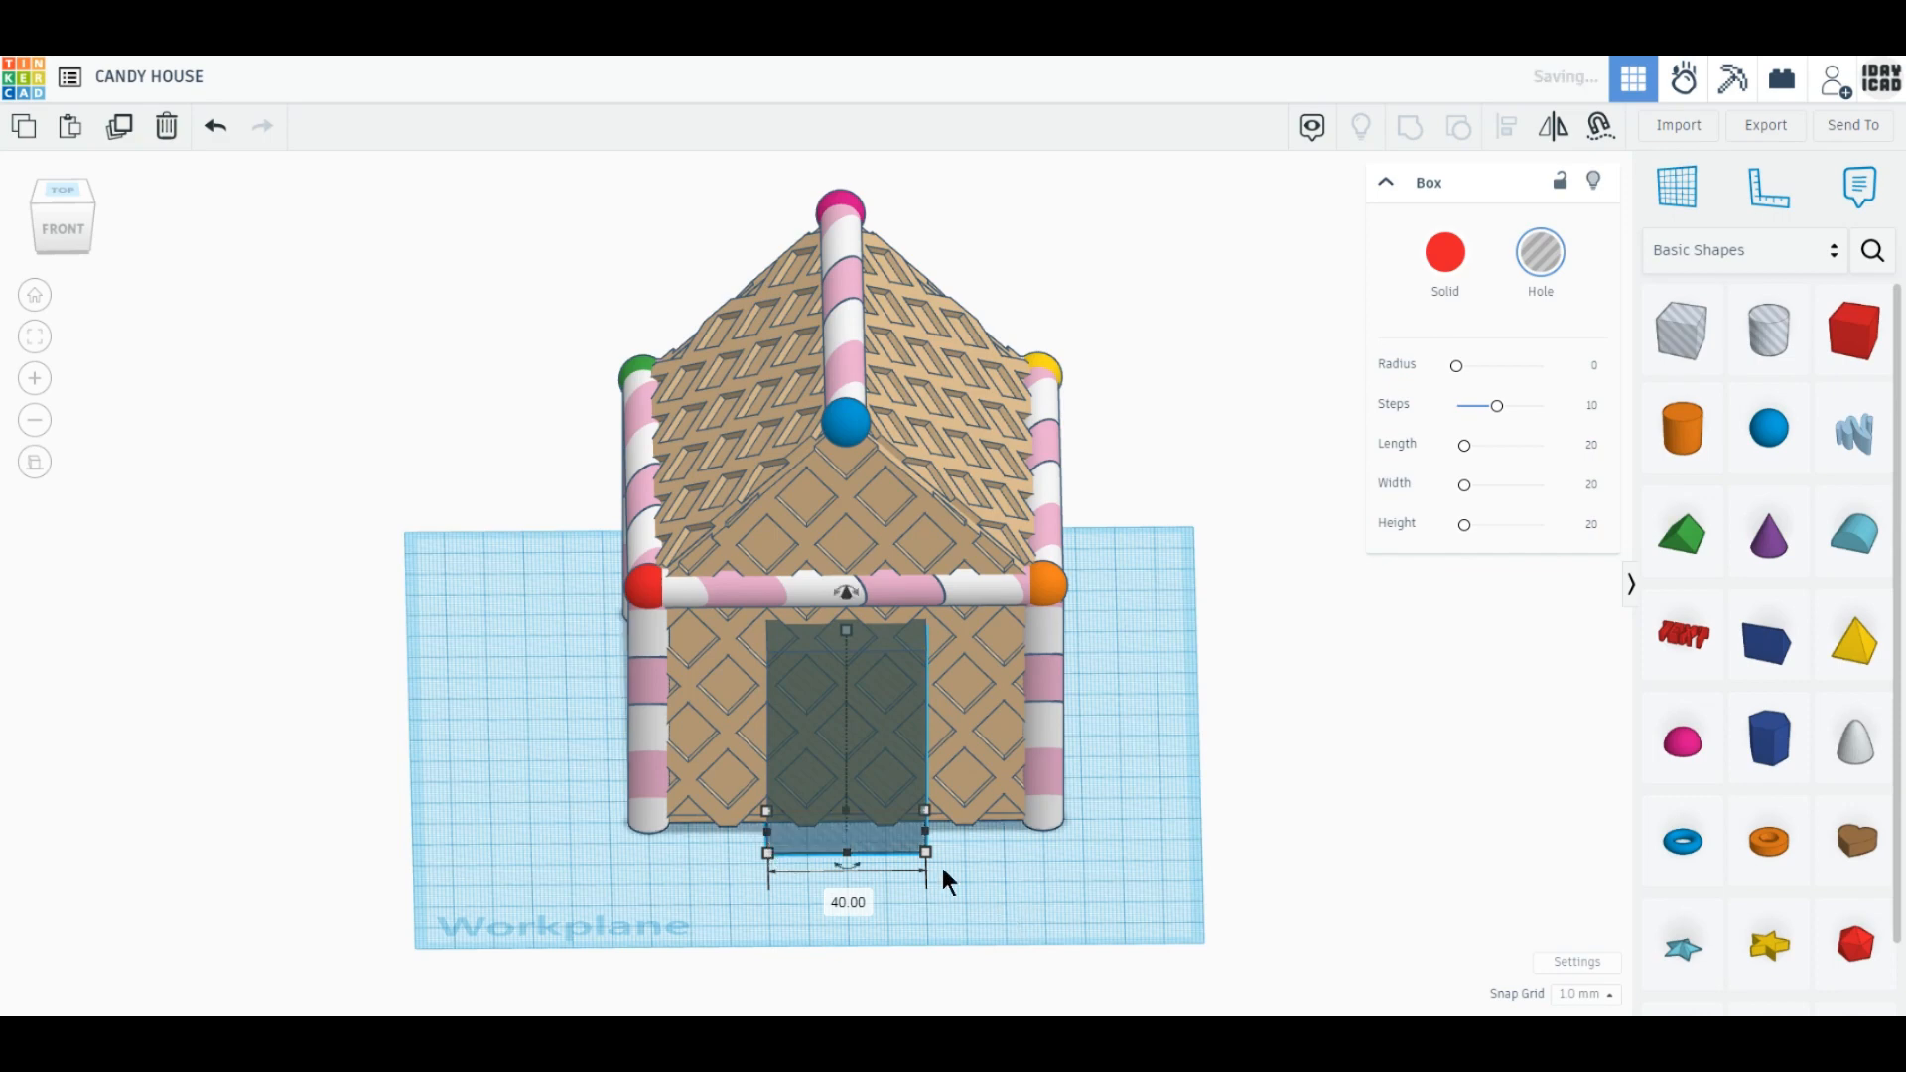
pyautogui.moveTo(943, 867); pyautogui.dragTo(913, 766, button='right')
pyautogui.moveTo(845, 637); pyautogui.dragTo(850, 677)
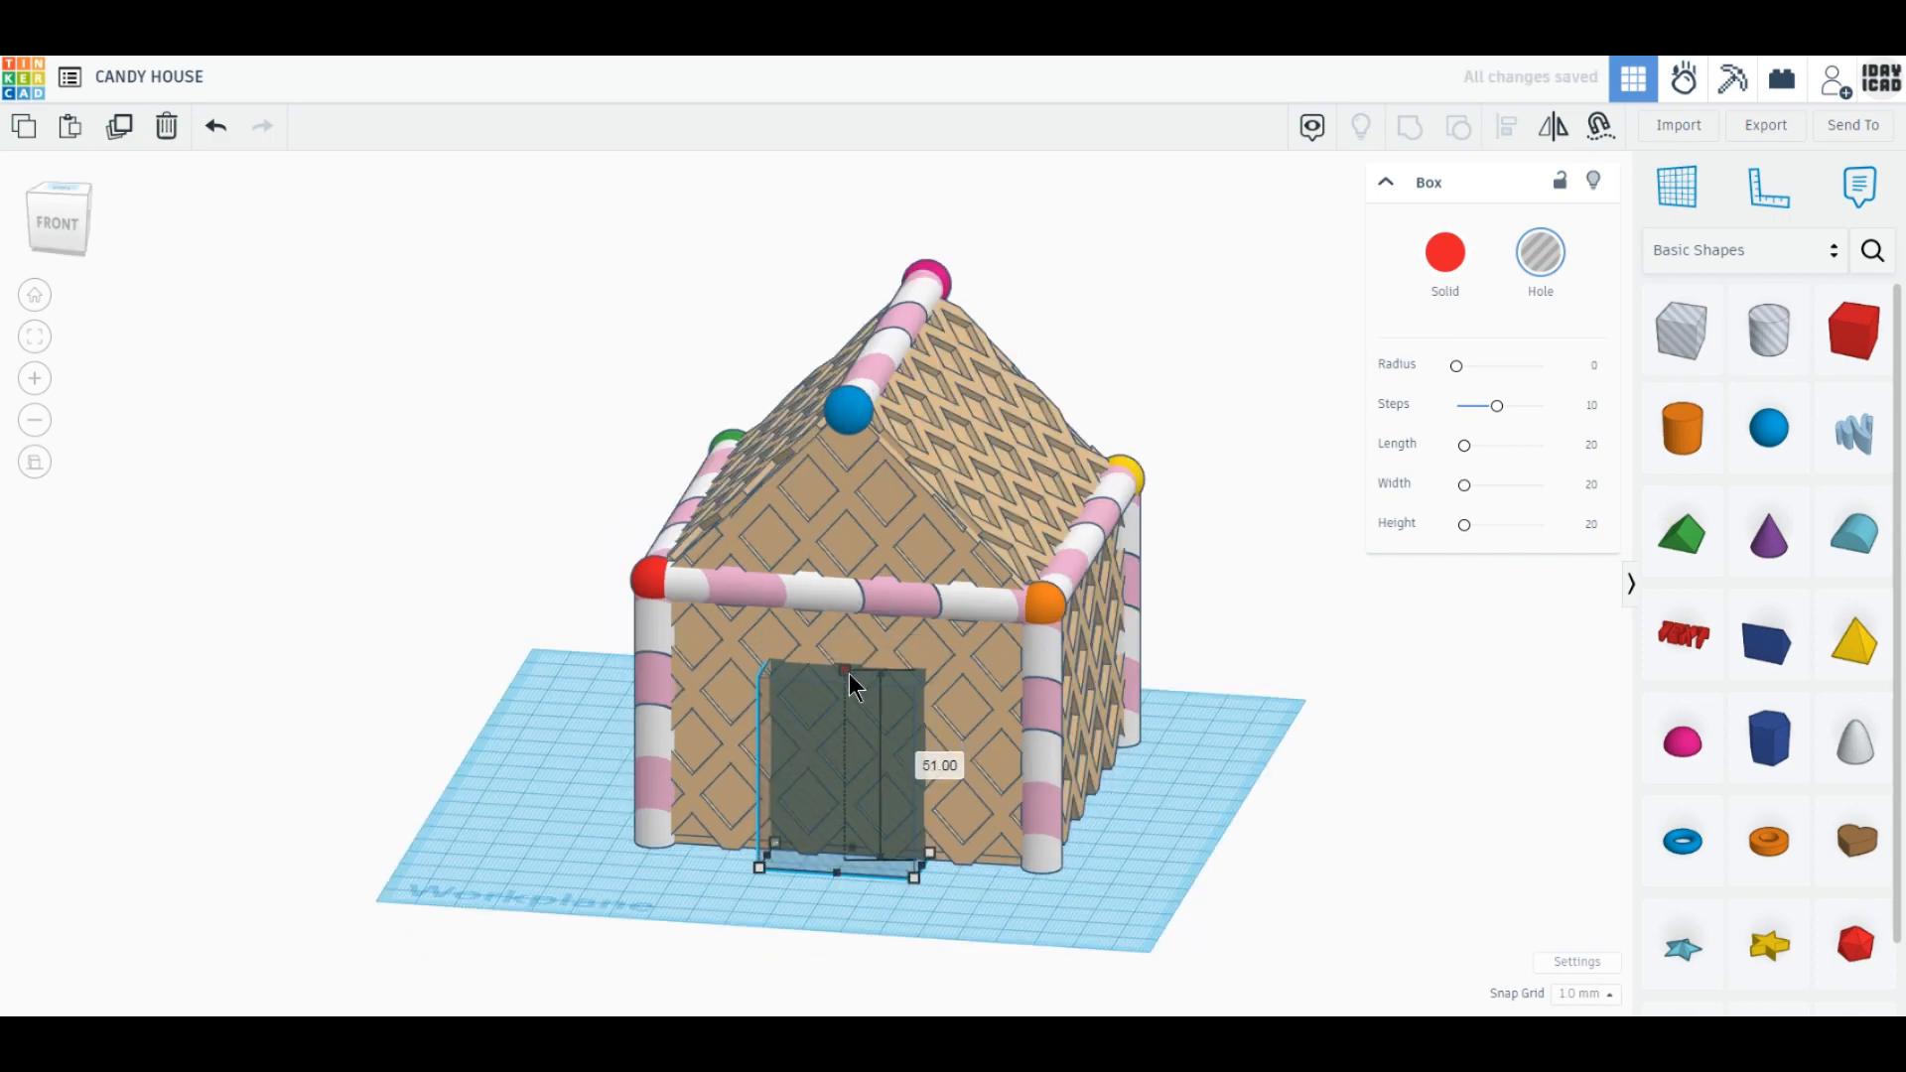
# Group the box hole with the front wall to cut the doorway.
pyautogui.keyDown('shift'); pyautogui.click(999, 705); pyautogui.keyUp('shift')
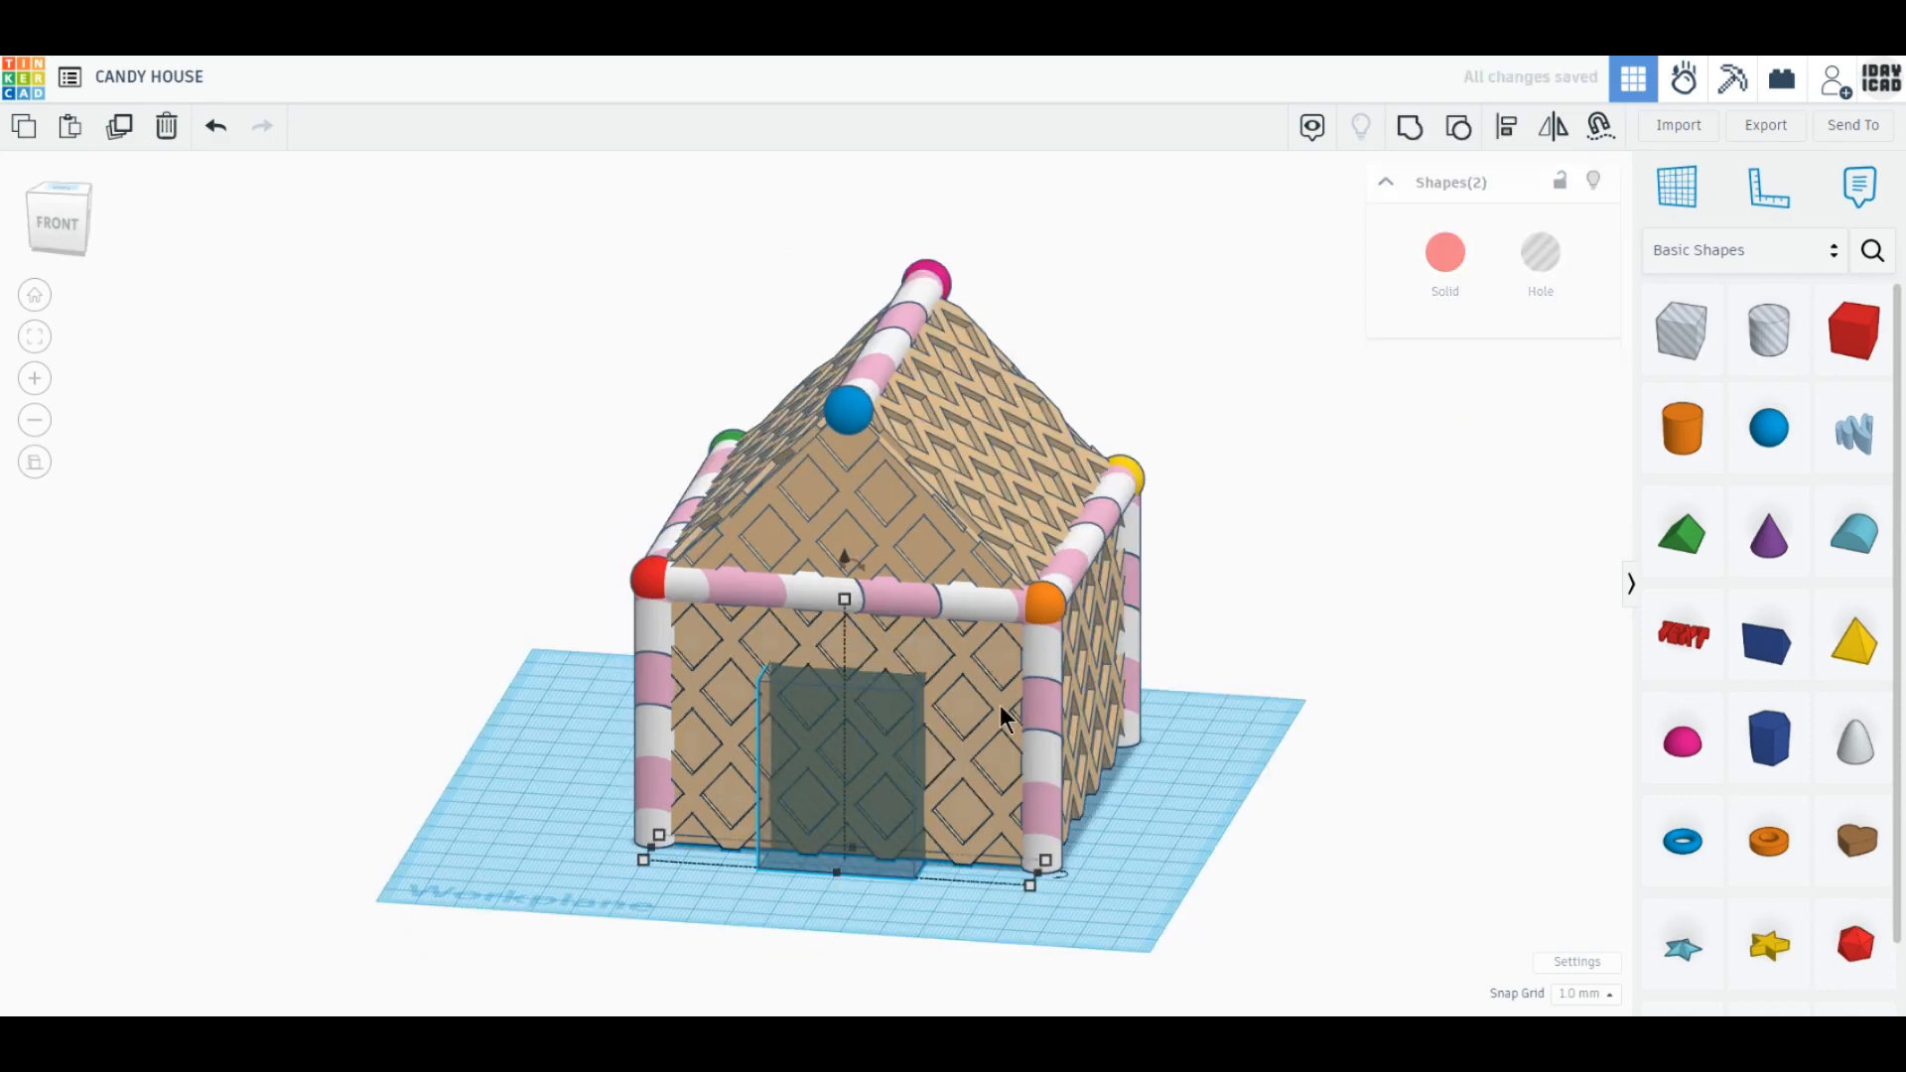
pyautogui.click(1411, 128)
pyautogui.click(1293, 625)
# Add a solid red box on the workplane to the front left of the house and set its height to 4 mm.
pyautogui.moveTo(1119, 873); pyautogui.dragTo(1215, 712, button='right')
pyautogui.click(1853, 331)
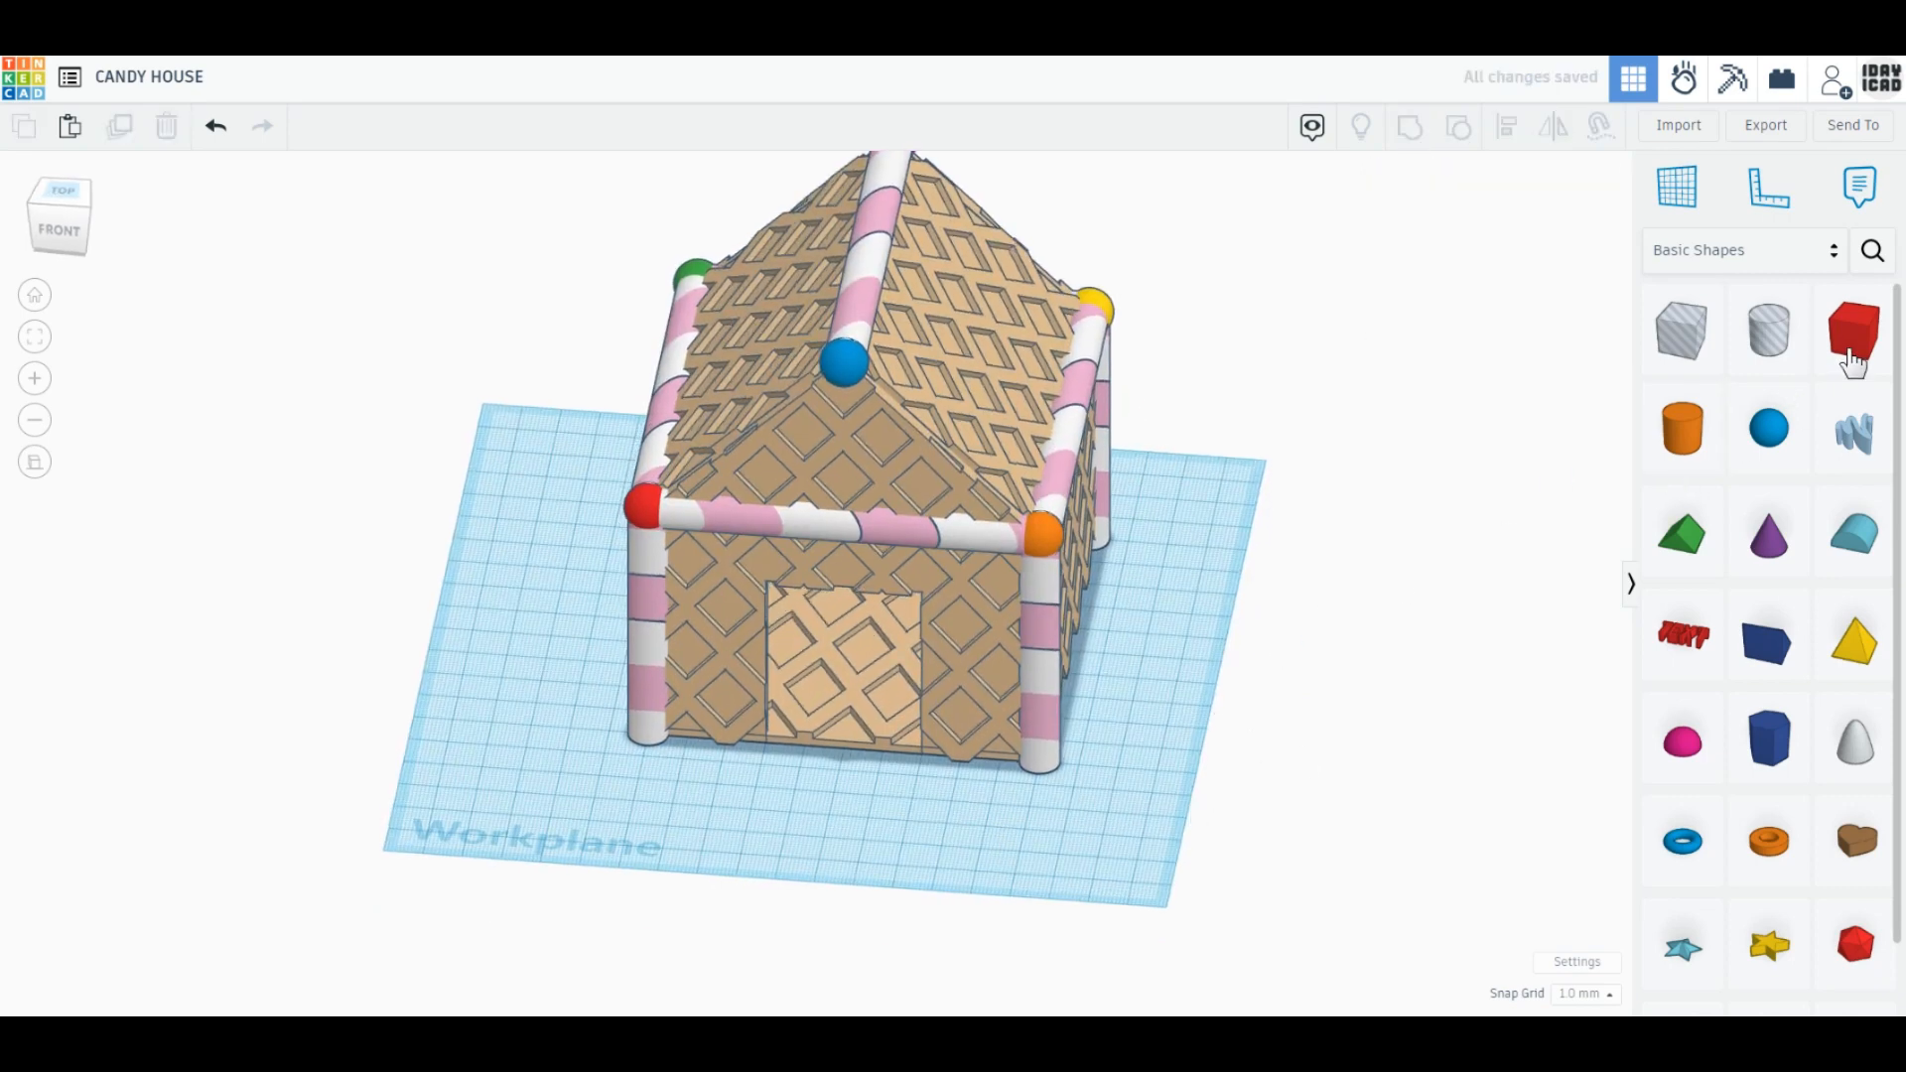
pyautogui.click(1099, 834)
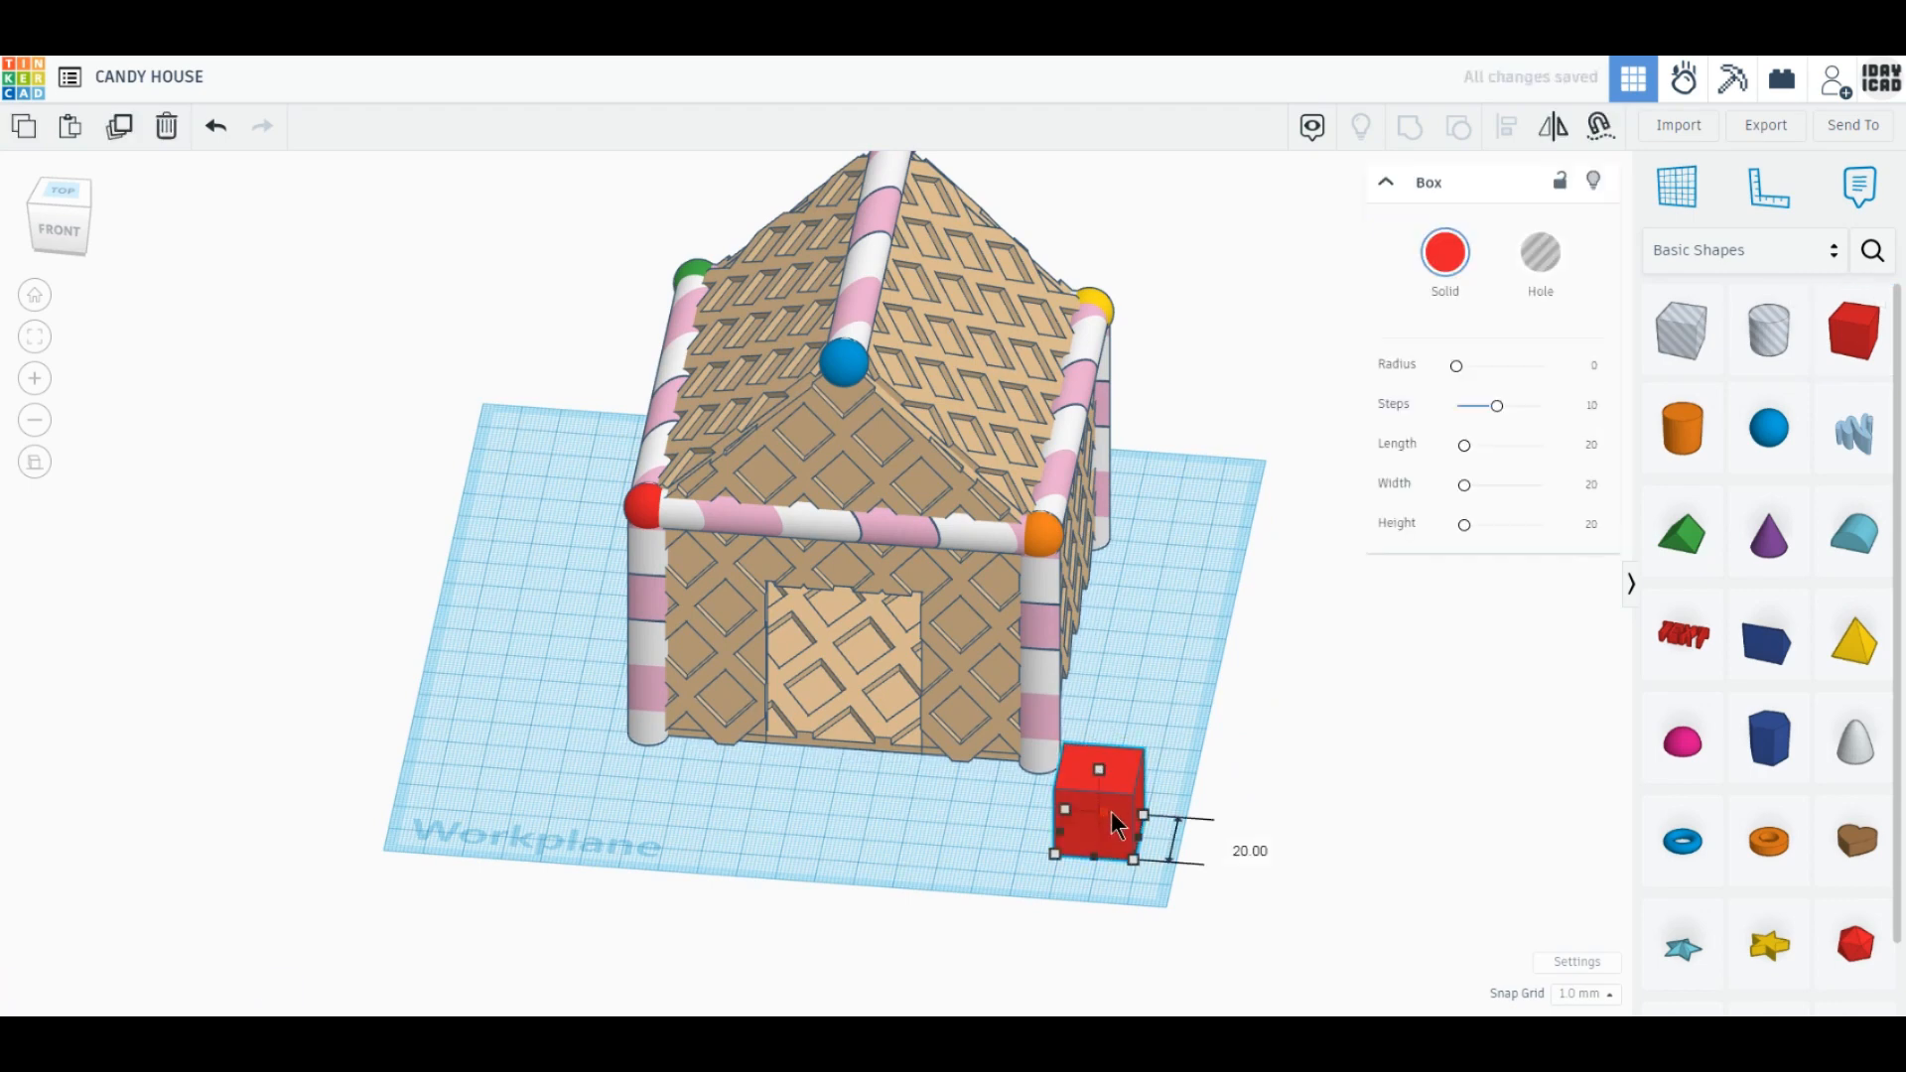
pyautogui.moveTo(1125, 758); pyautogui.dragTo(481, 712)
pyautogui.write('4')
pyautogui.press('Return')
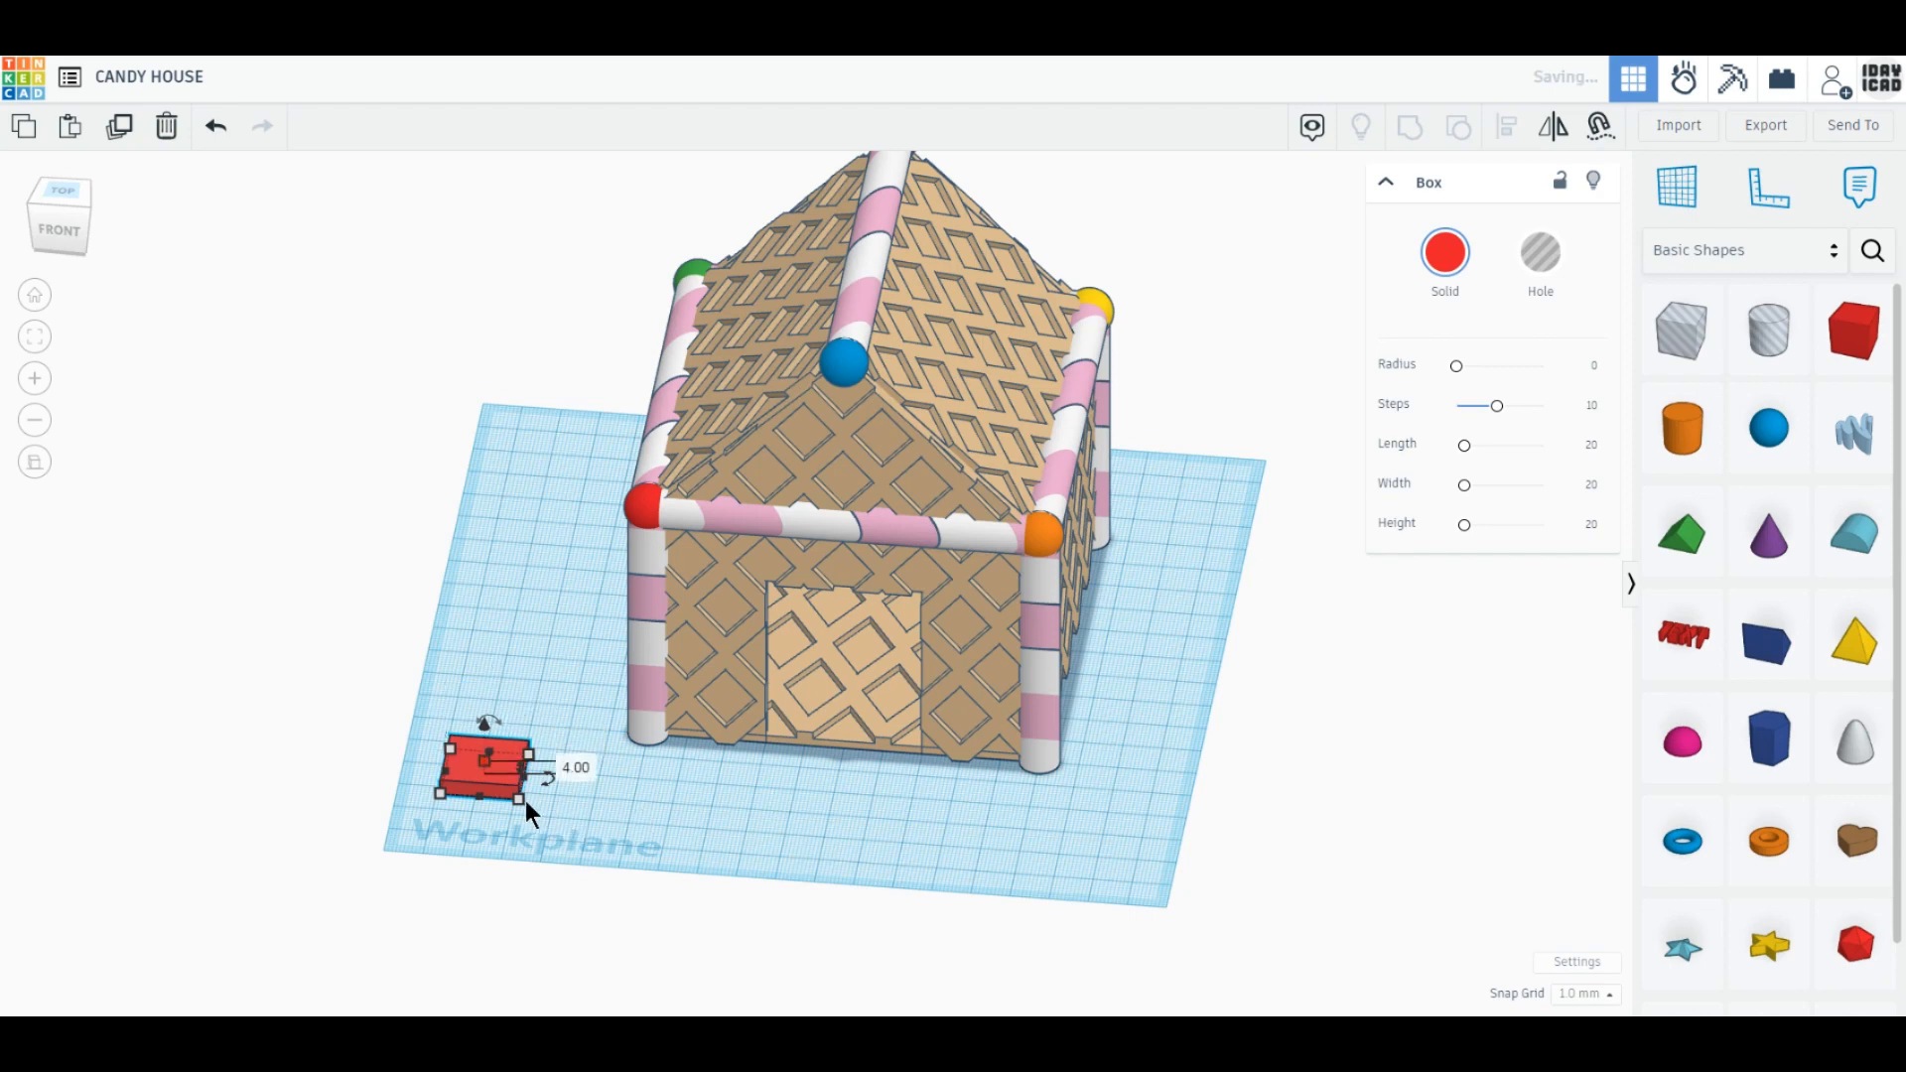
# Set the flat red box's length to 40 mm and stretch its rear edge to make it 50 mm long.
pyautogui.click(617, 783)
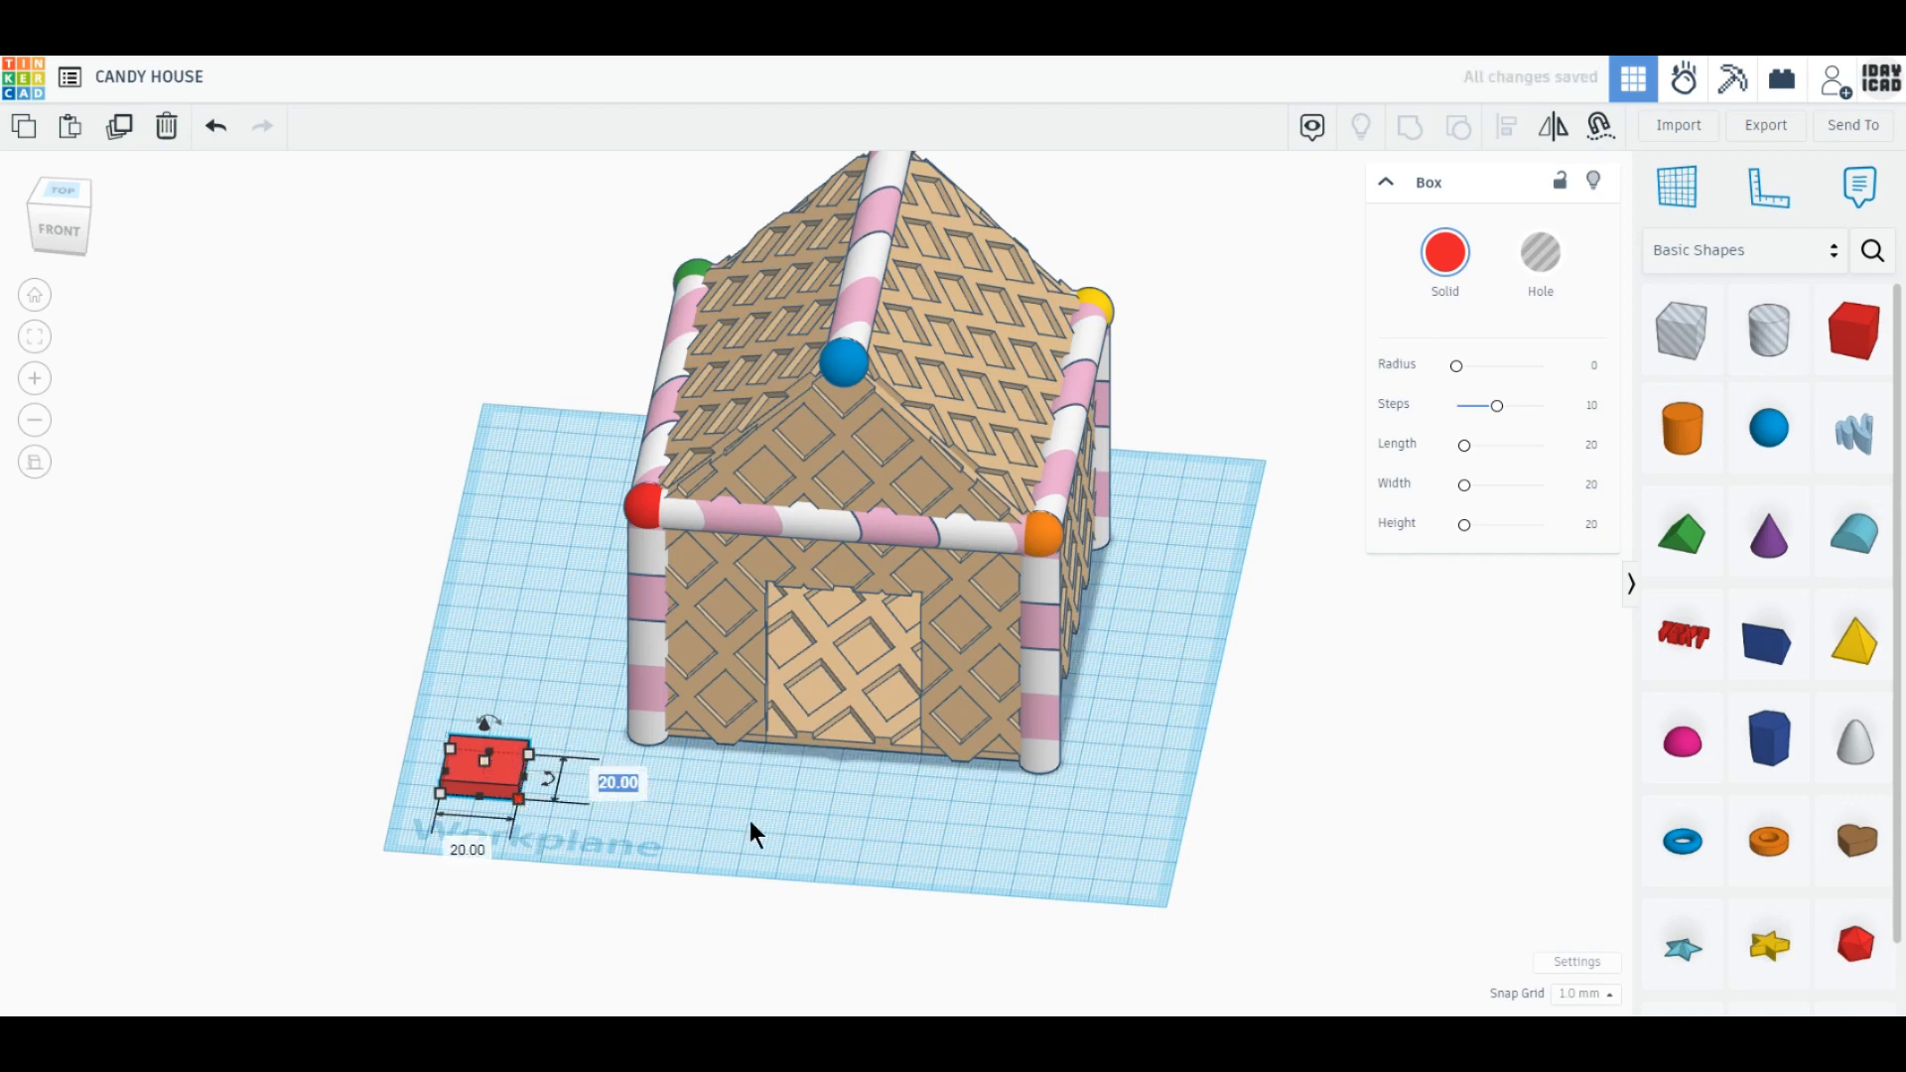
pyautogui.write('40')
pyautogui.press('Return')
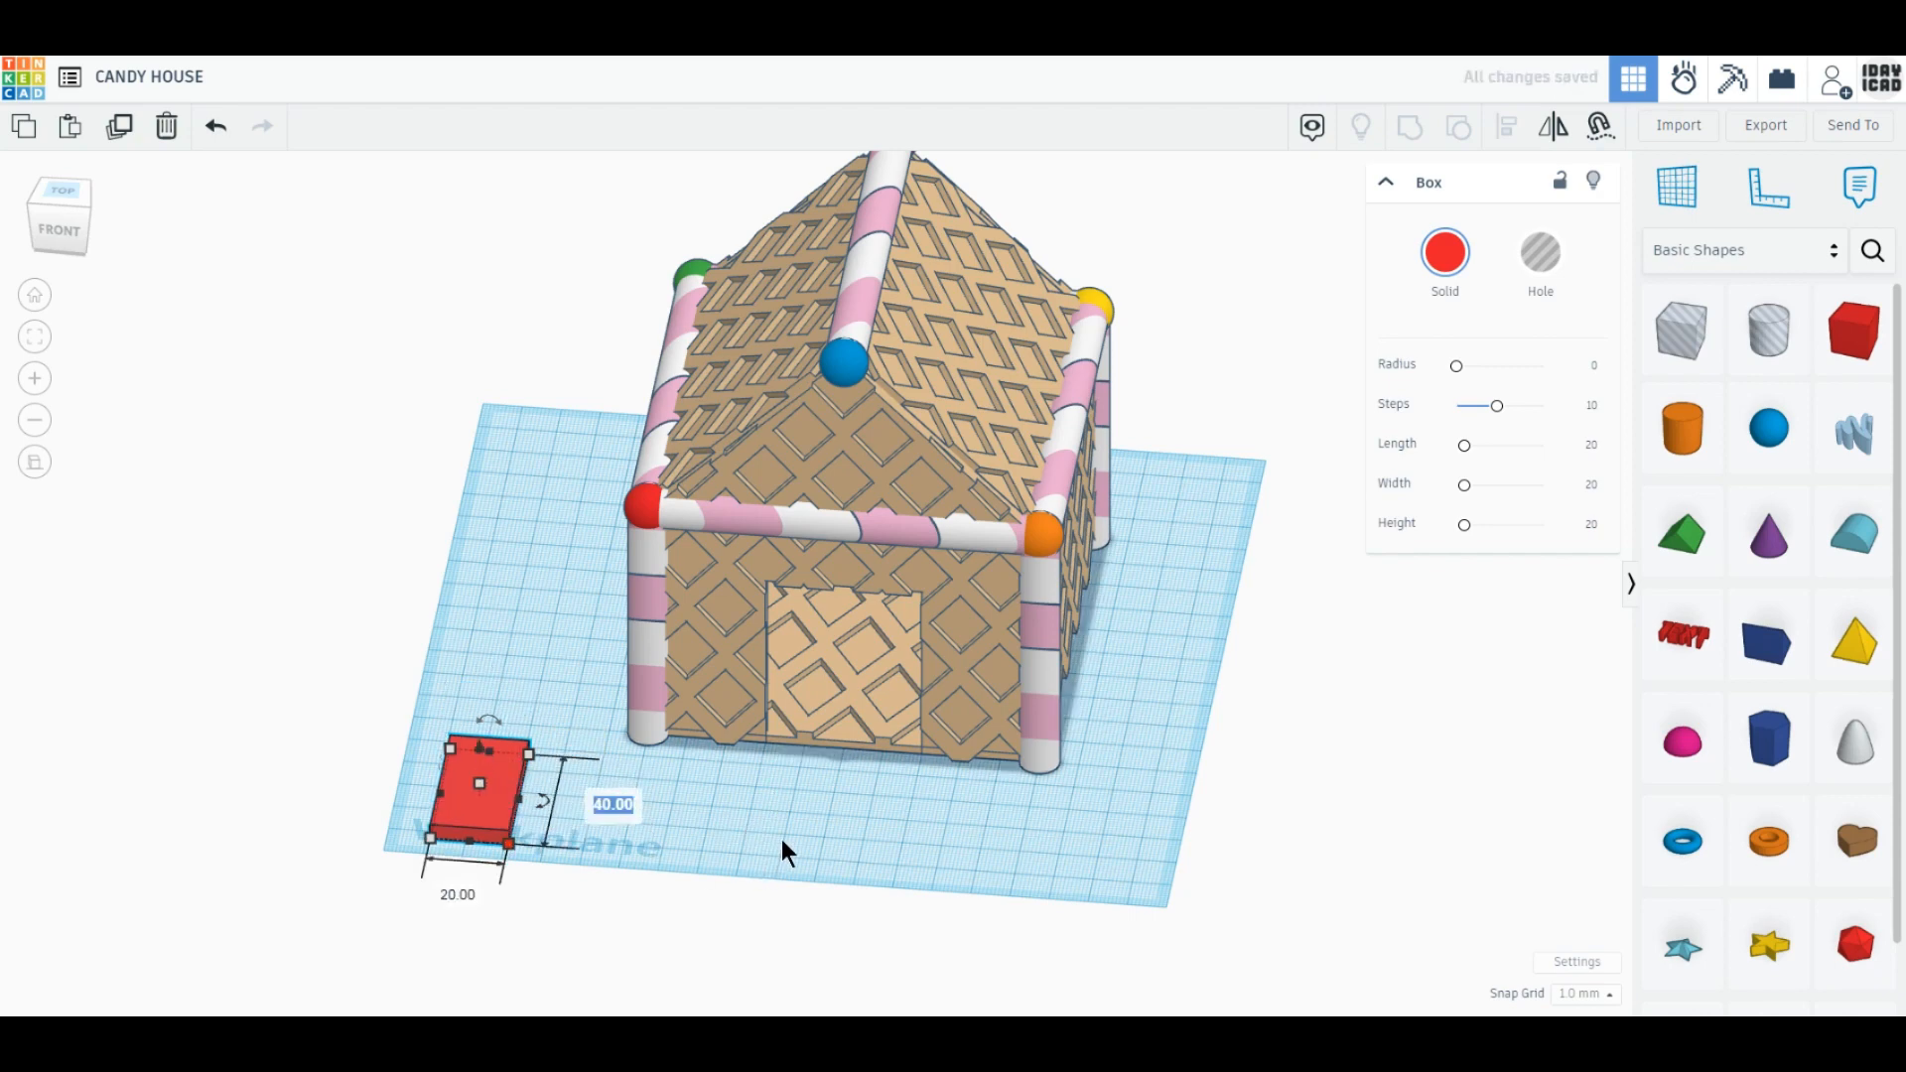
pyautogui.moveTo(737, 836); pyautogui.dragTo(804, 927, button='right')
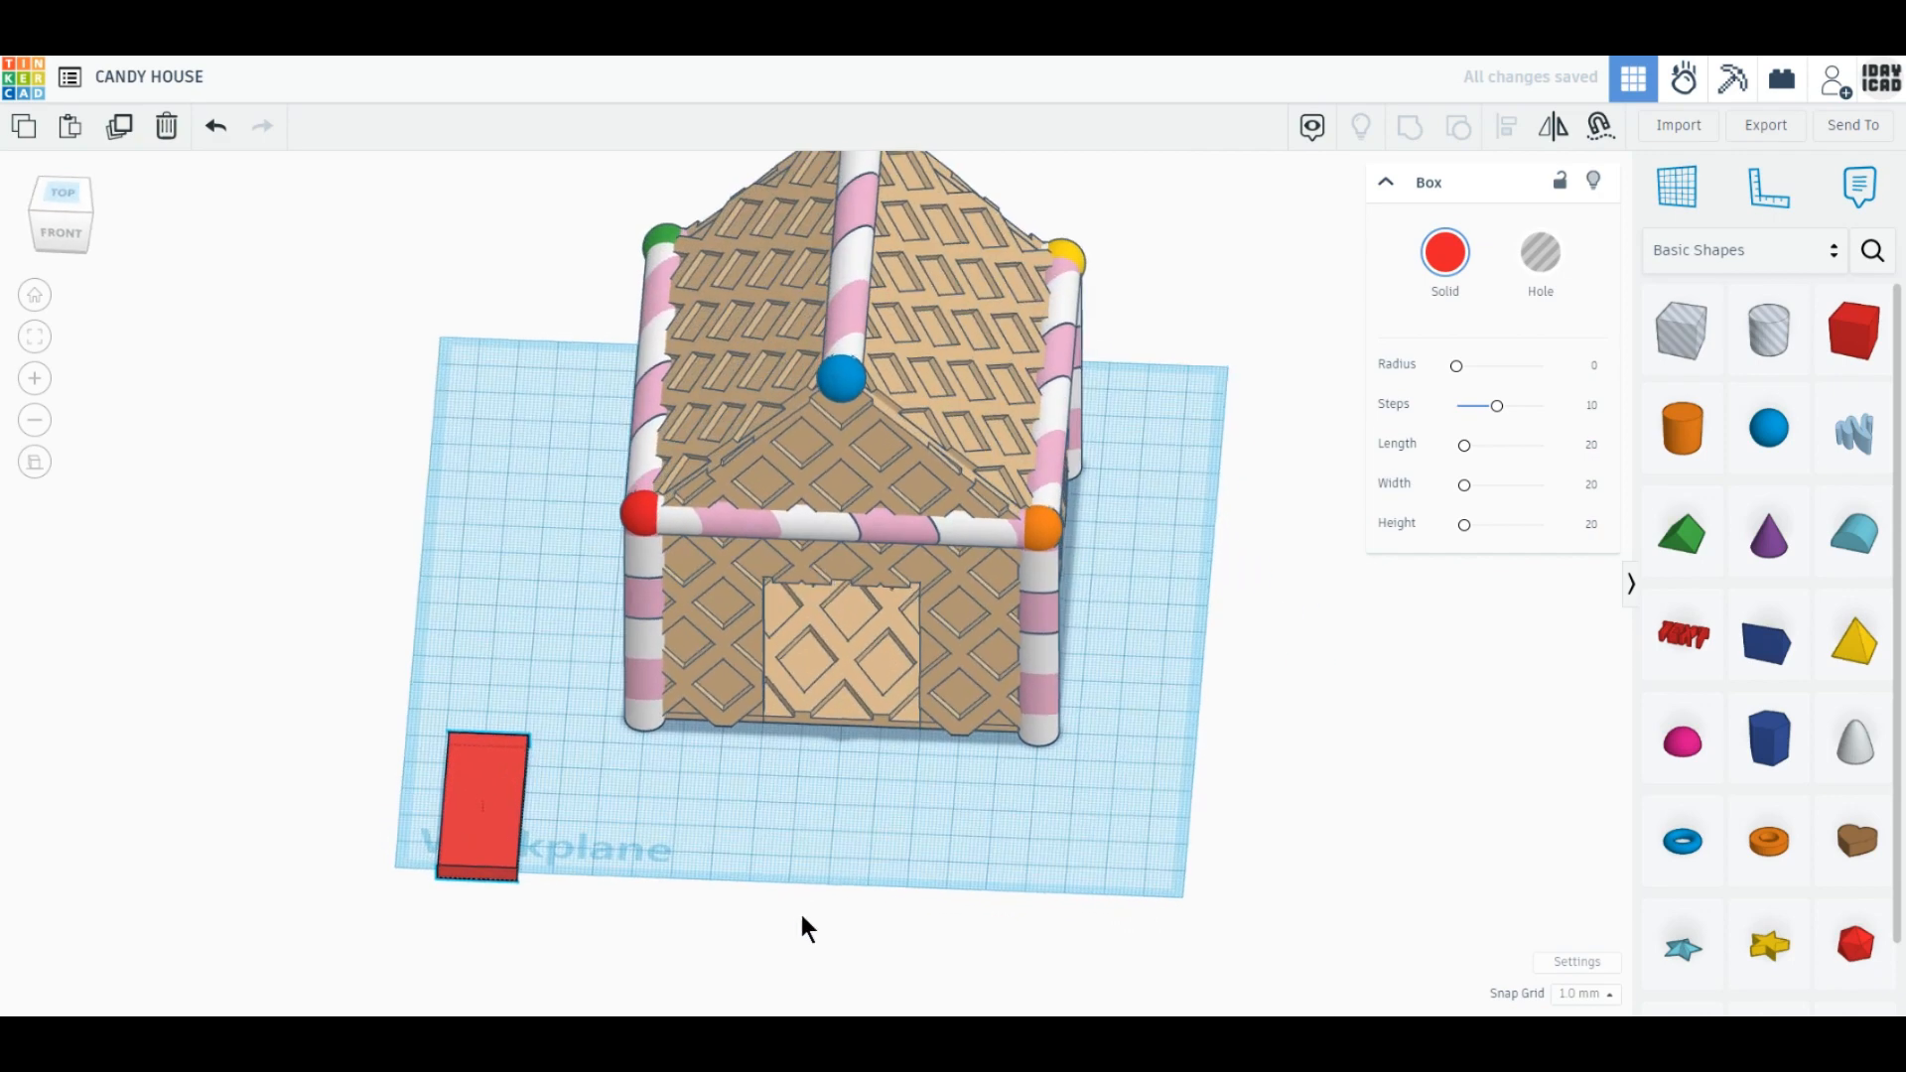
pyautogui.click(62, 193)
pyautogui.moveTo(510, 765); pyautogui.dragTo(508, 663)
# Place a Roof shape on the workplane beside the red panel and set its width to 10 mm.
pyautogui.click(654, 681)
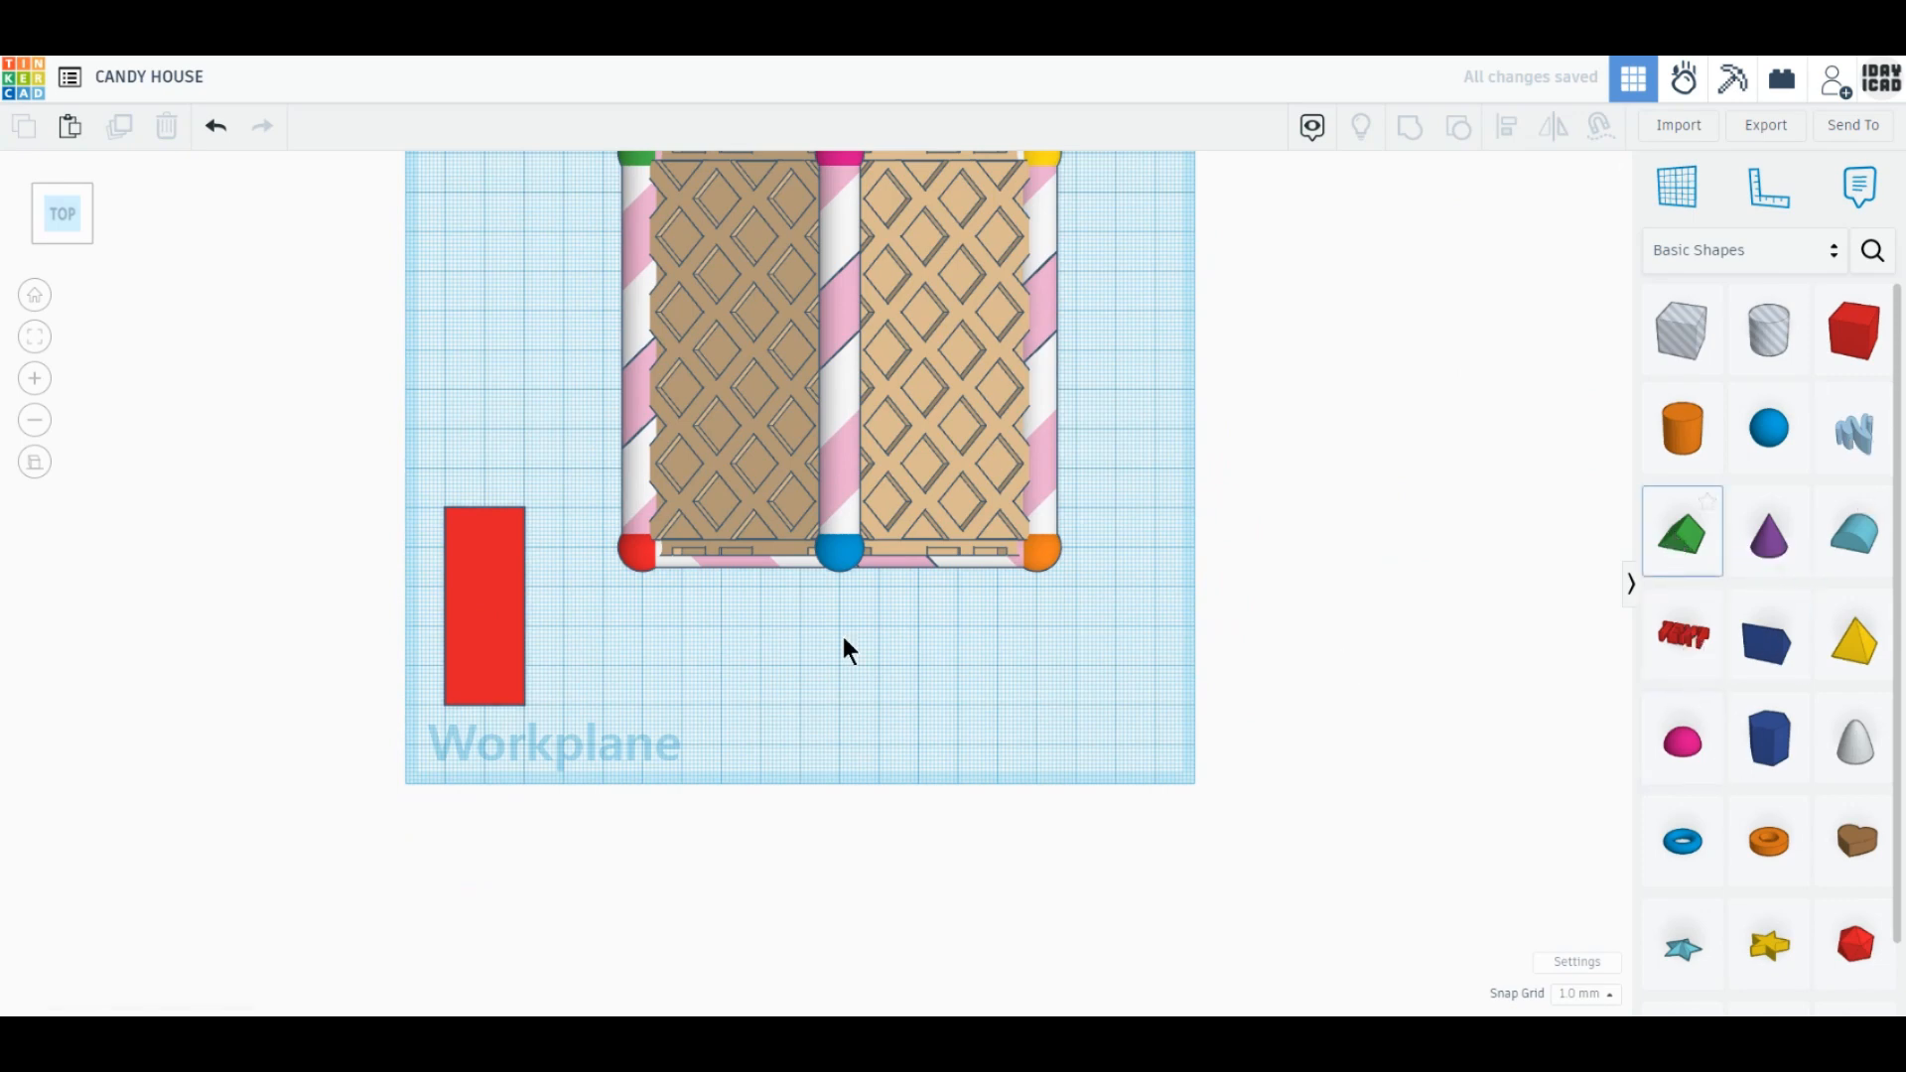
pyautogui.click(643, 676)
pyautogui.moveTo(766, 777); pyautogui.dragTo(711, 704, button='right')
pyautogui.scroll(1, 647, 772)
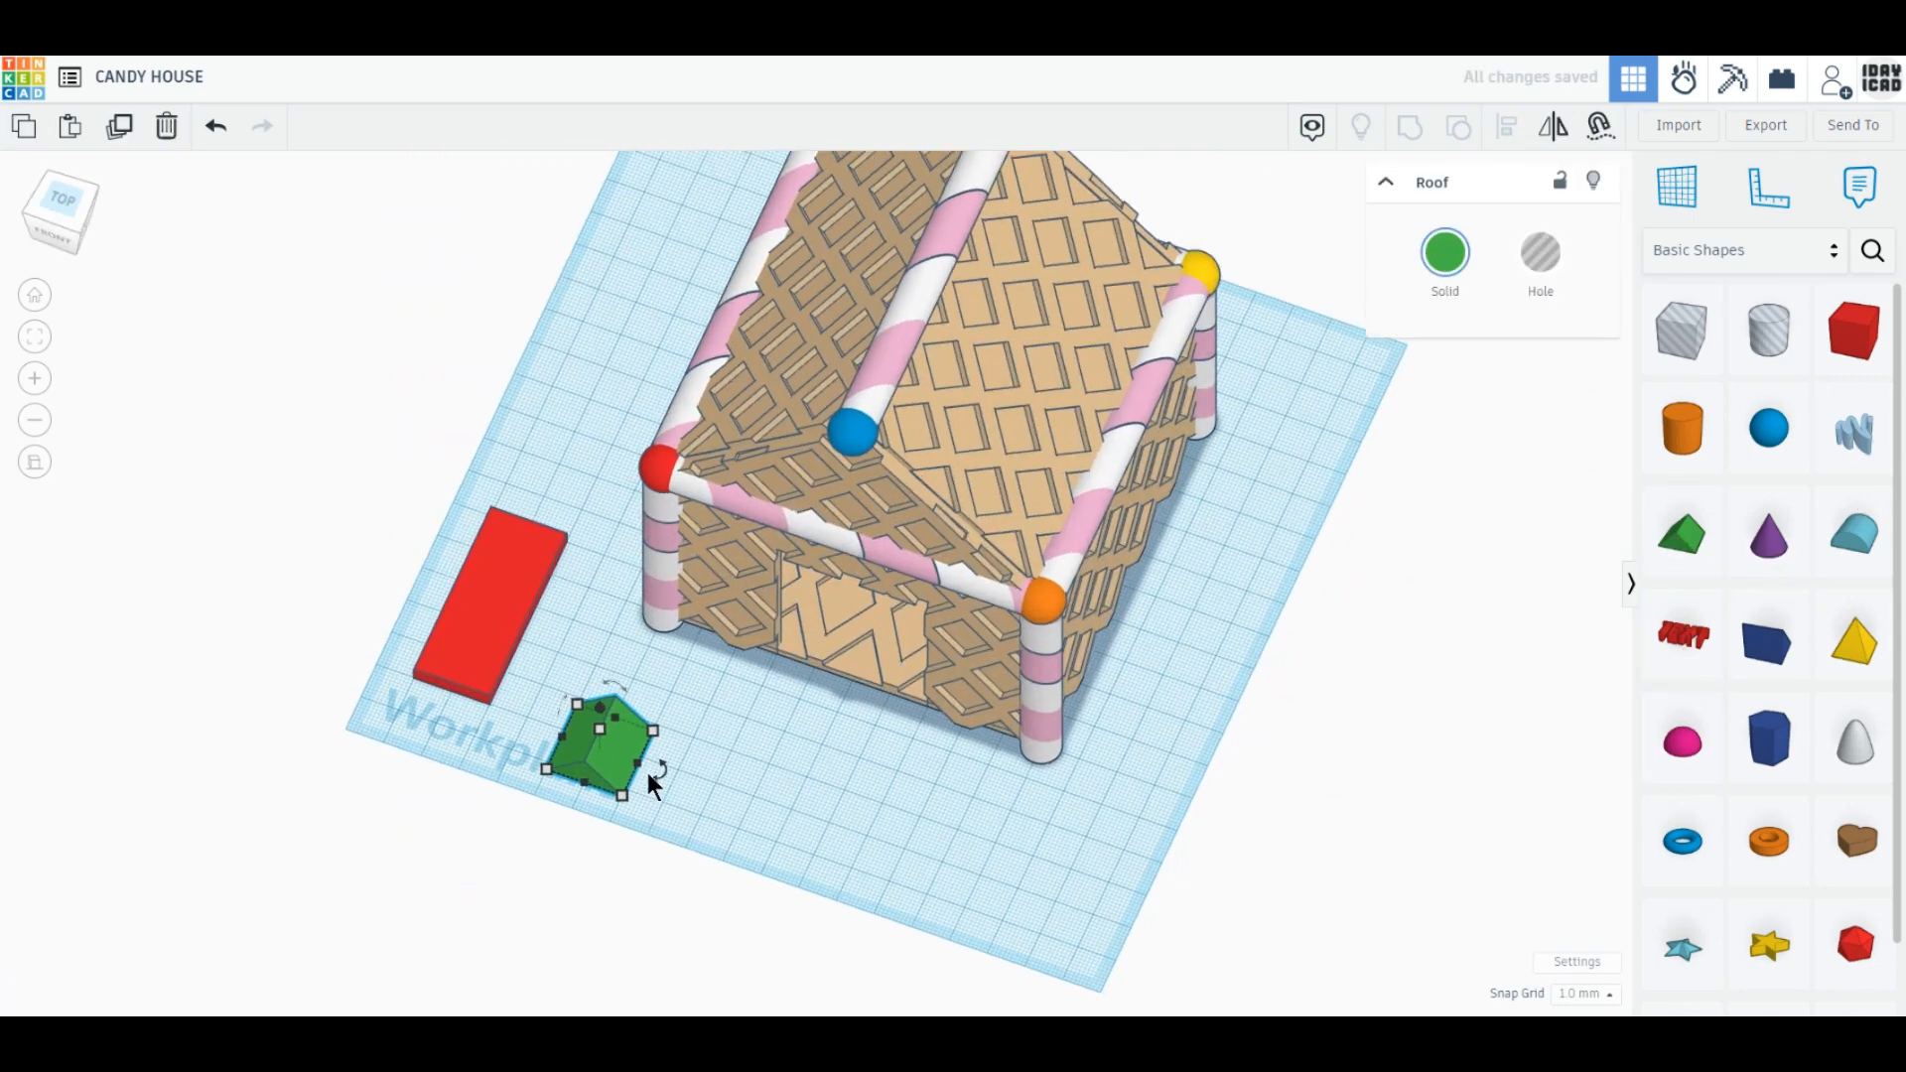
pyautogui.scroll(3, 735, 599)
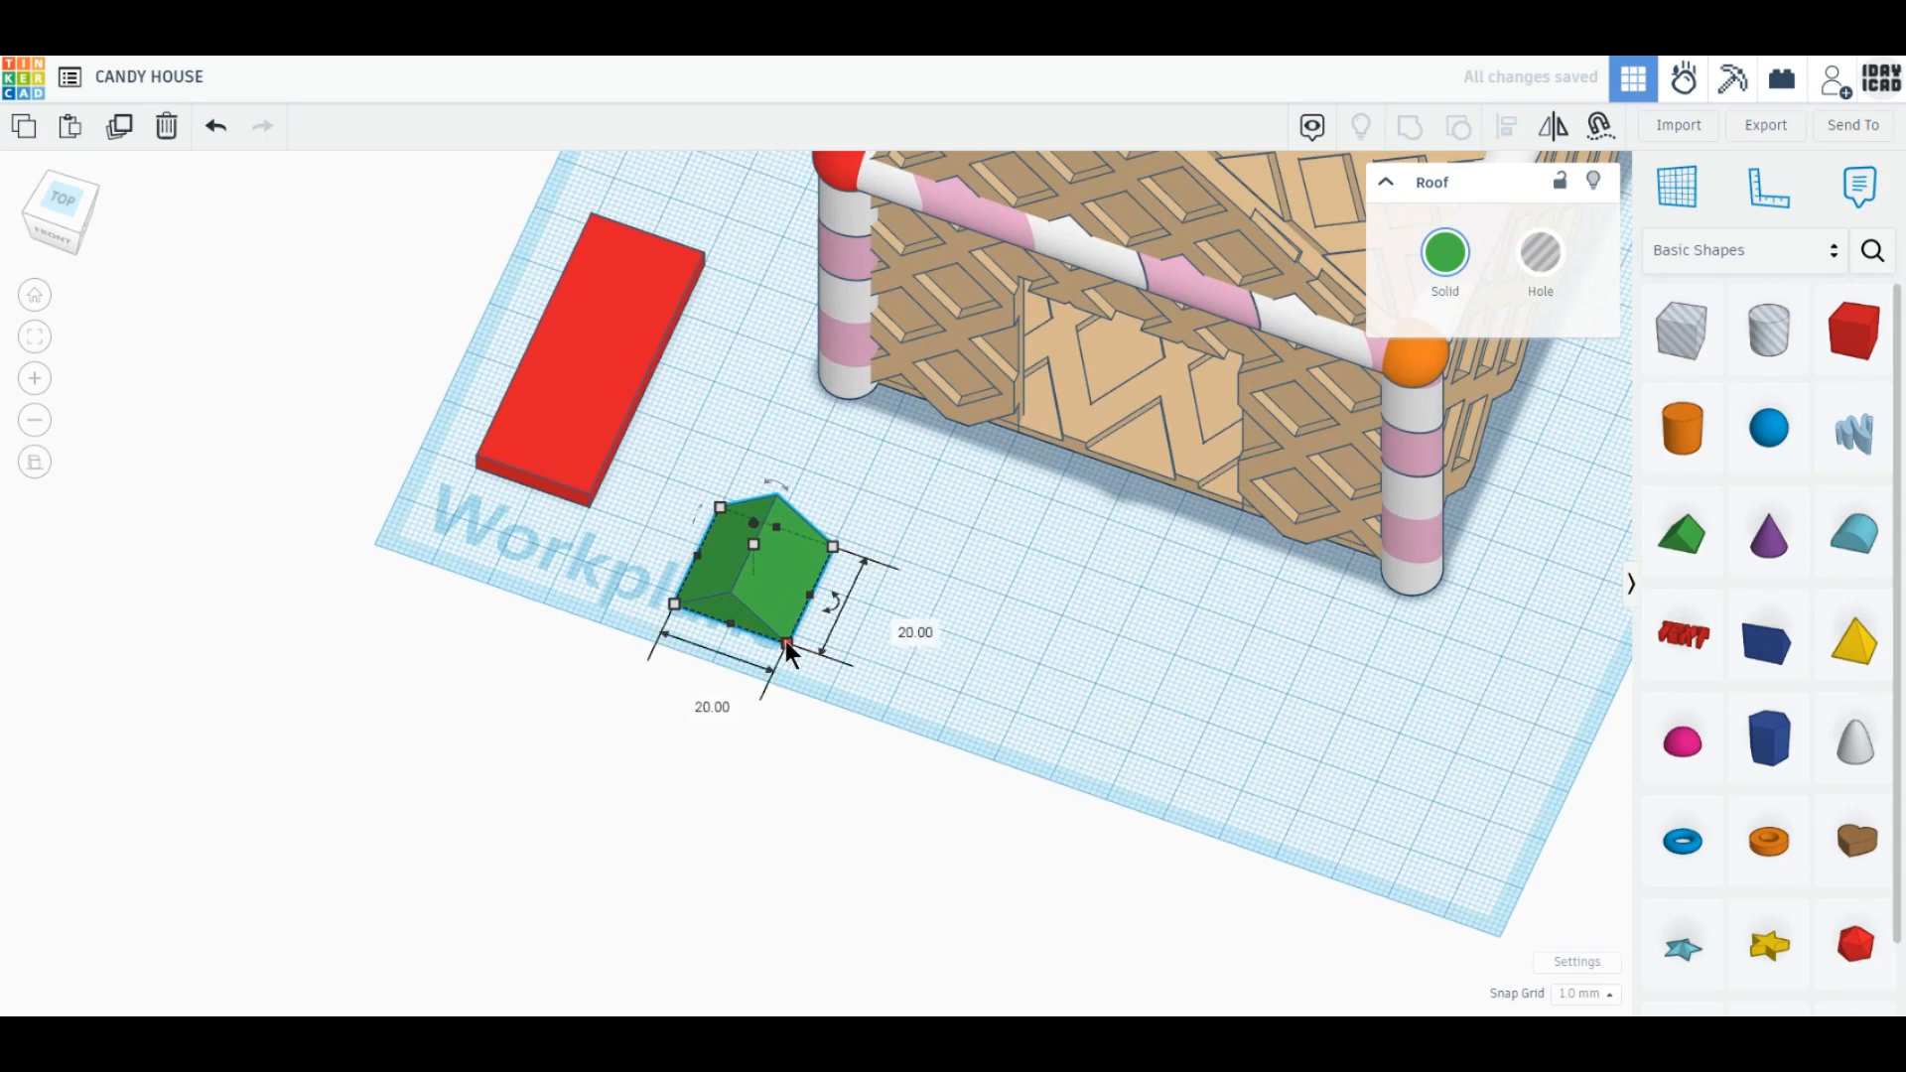
pyautogui.click(712, 707)
pyautogui.write('10')
pyautogui.press('Return')
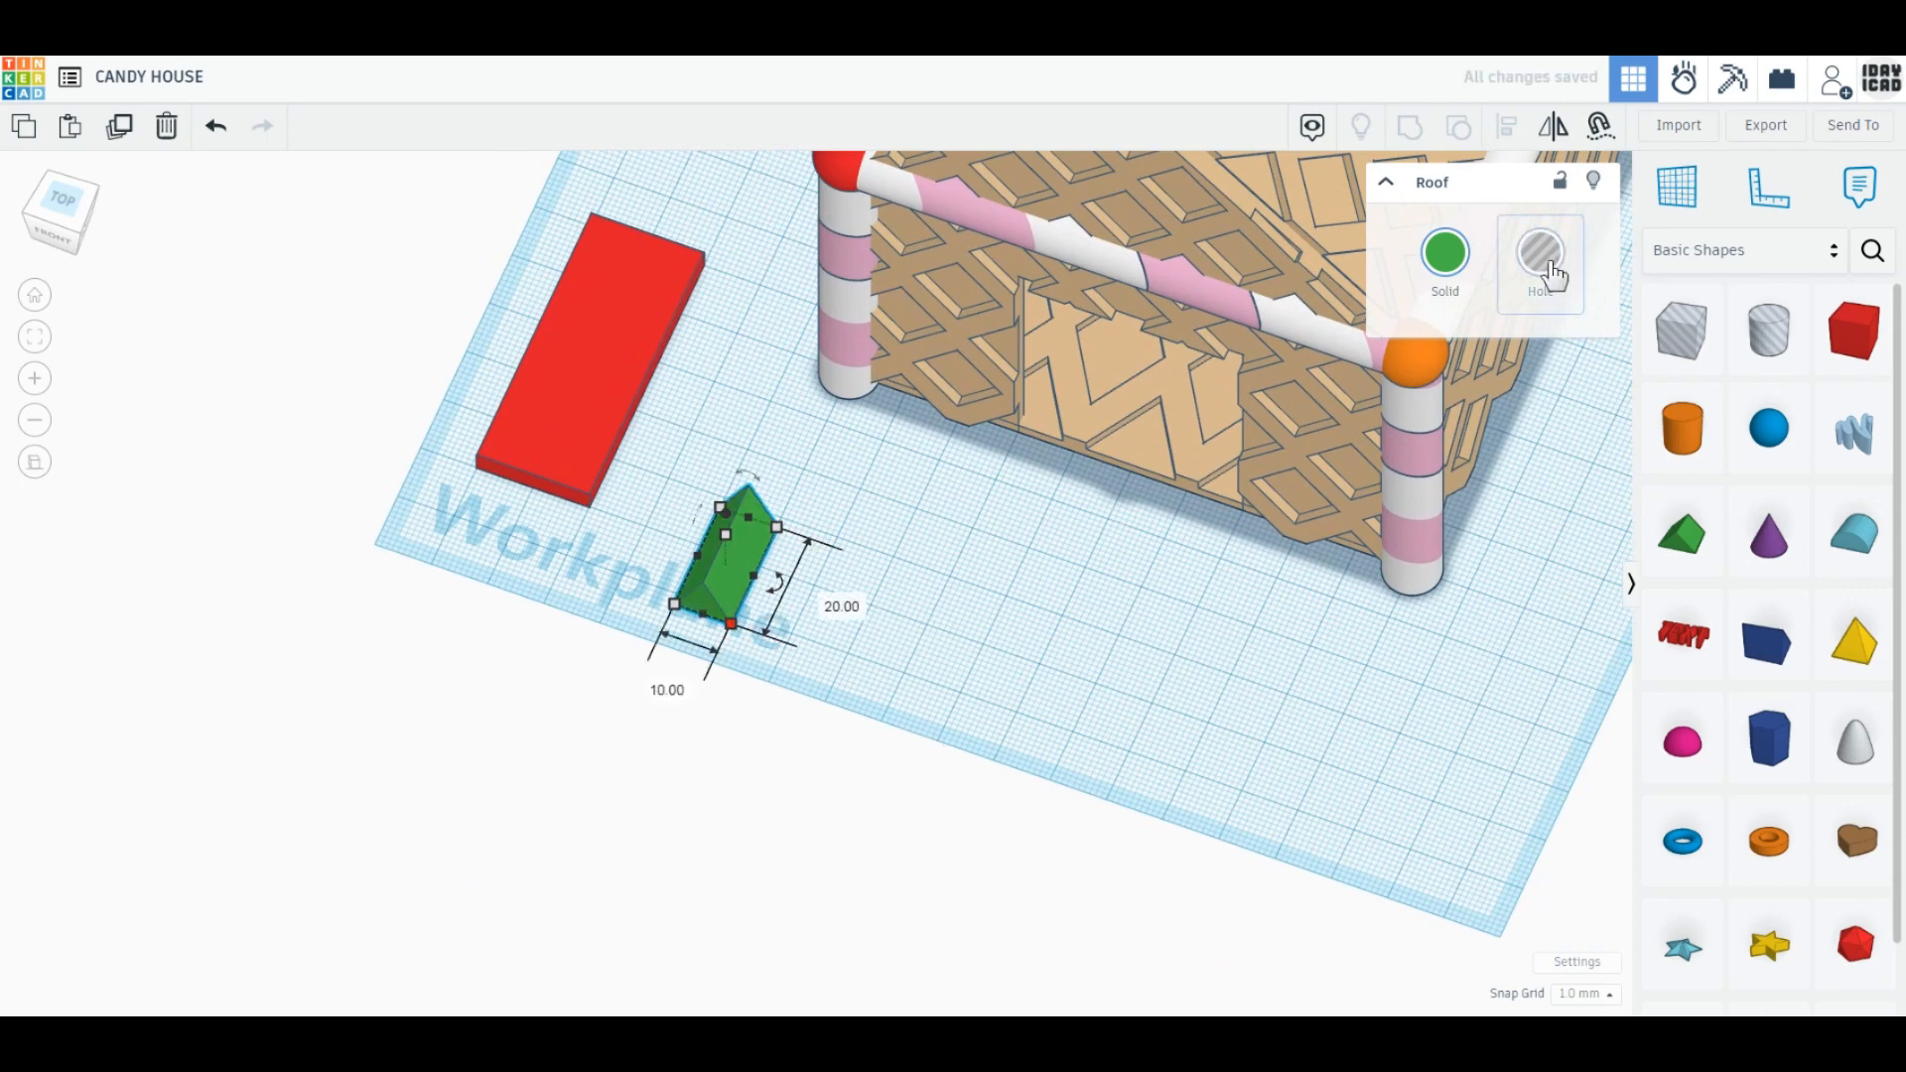
# Turn the Roof shape into a hole, mirror it vertically so it points down, and raise it 3 mm.
pyautogui.click(1551, 270)
pyautogui.click(1555, 132)
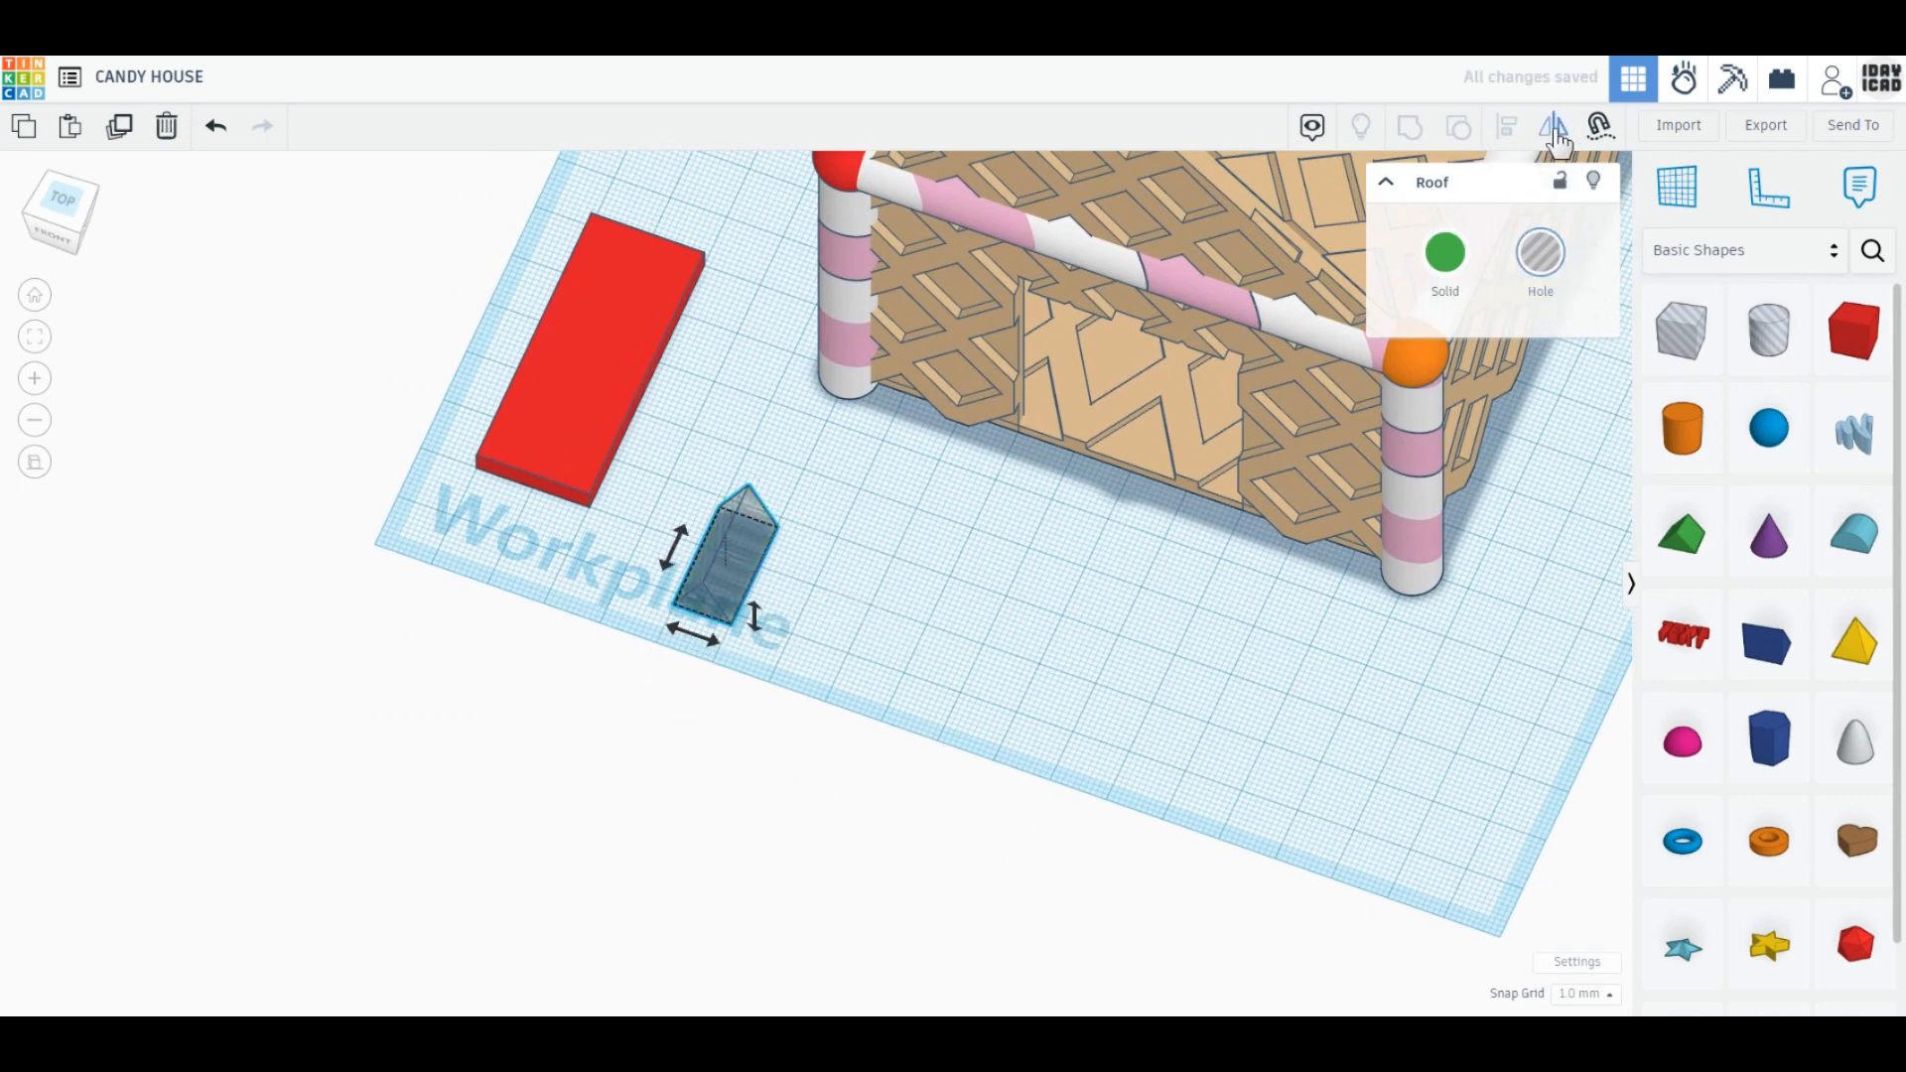
pyautogui.click(756, 607)
pyautogui.click(749, 528)
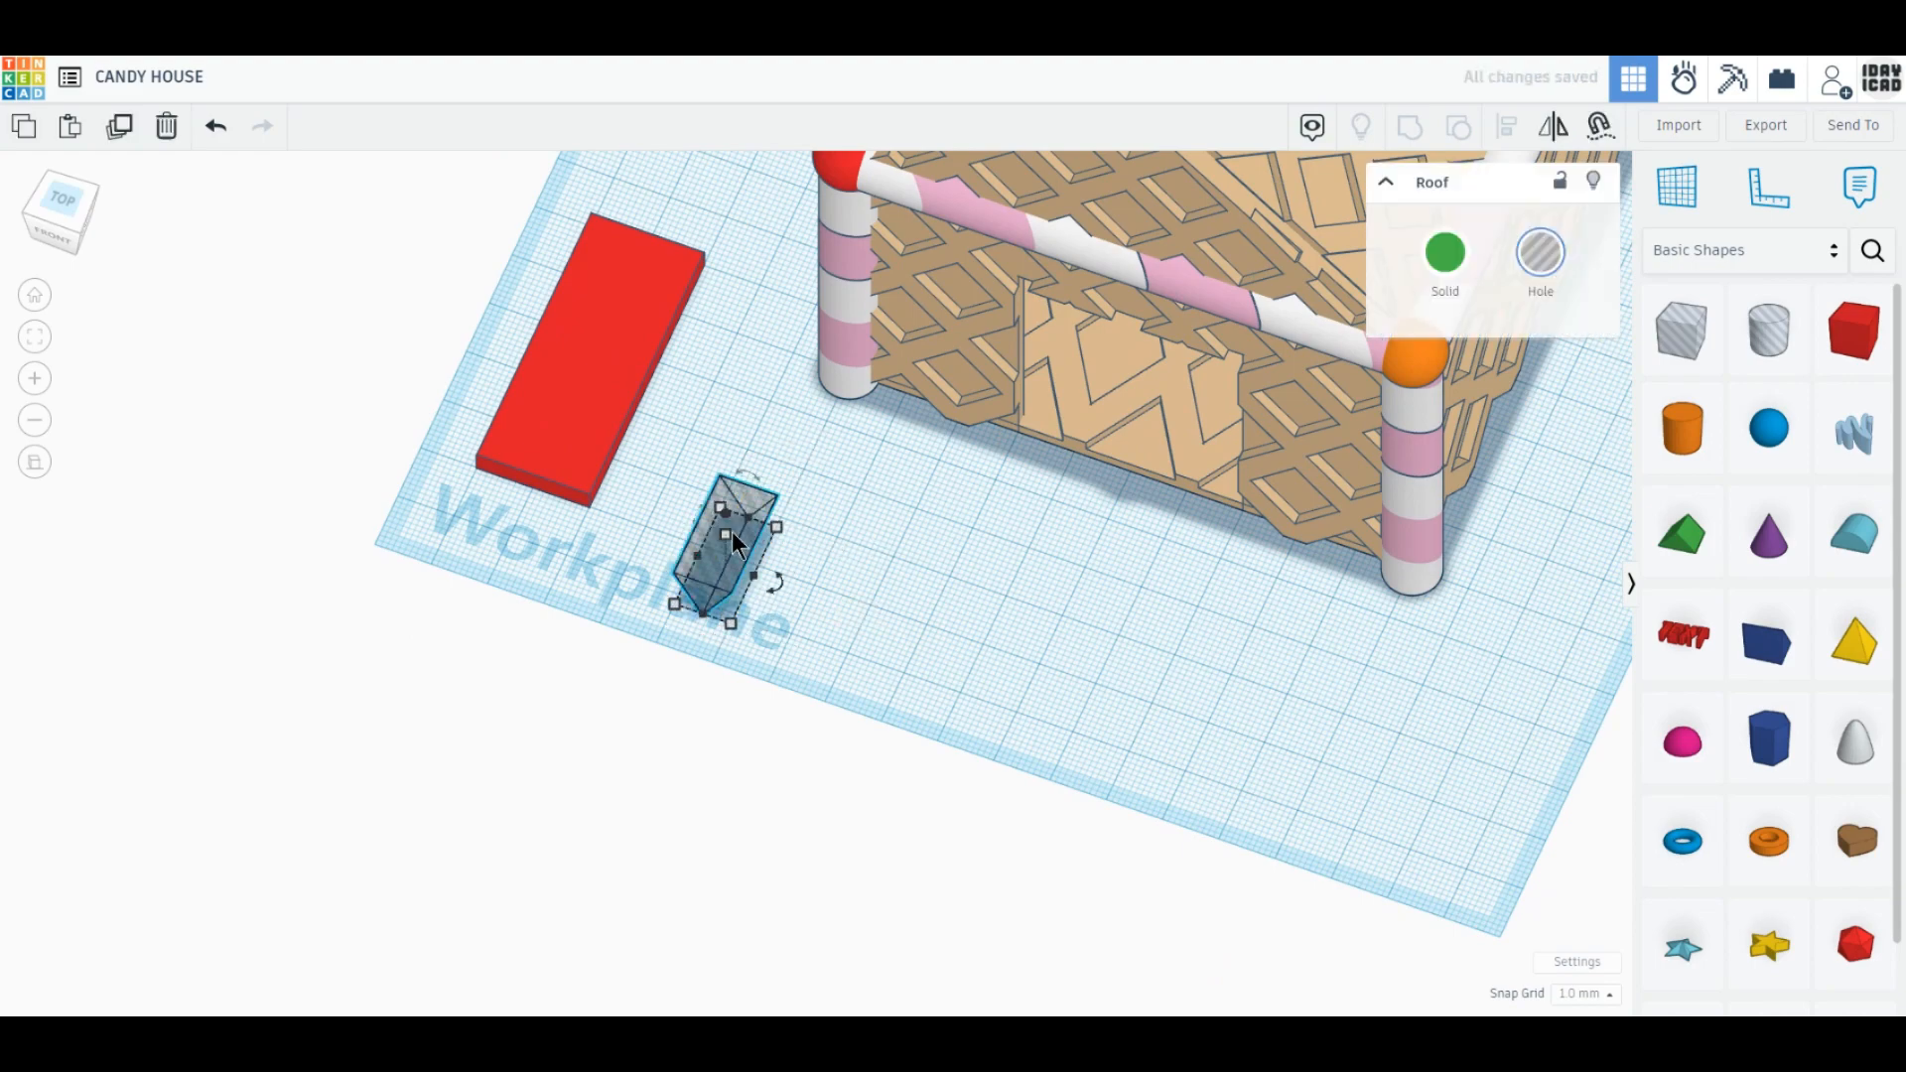
pyautogui.moveTo(724, 503); pyautogui.dragTo(725, 504)
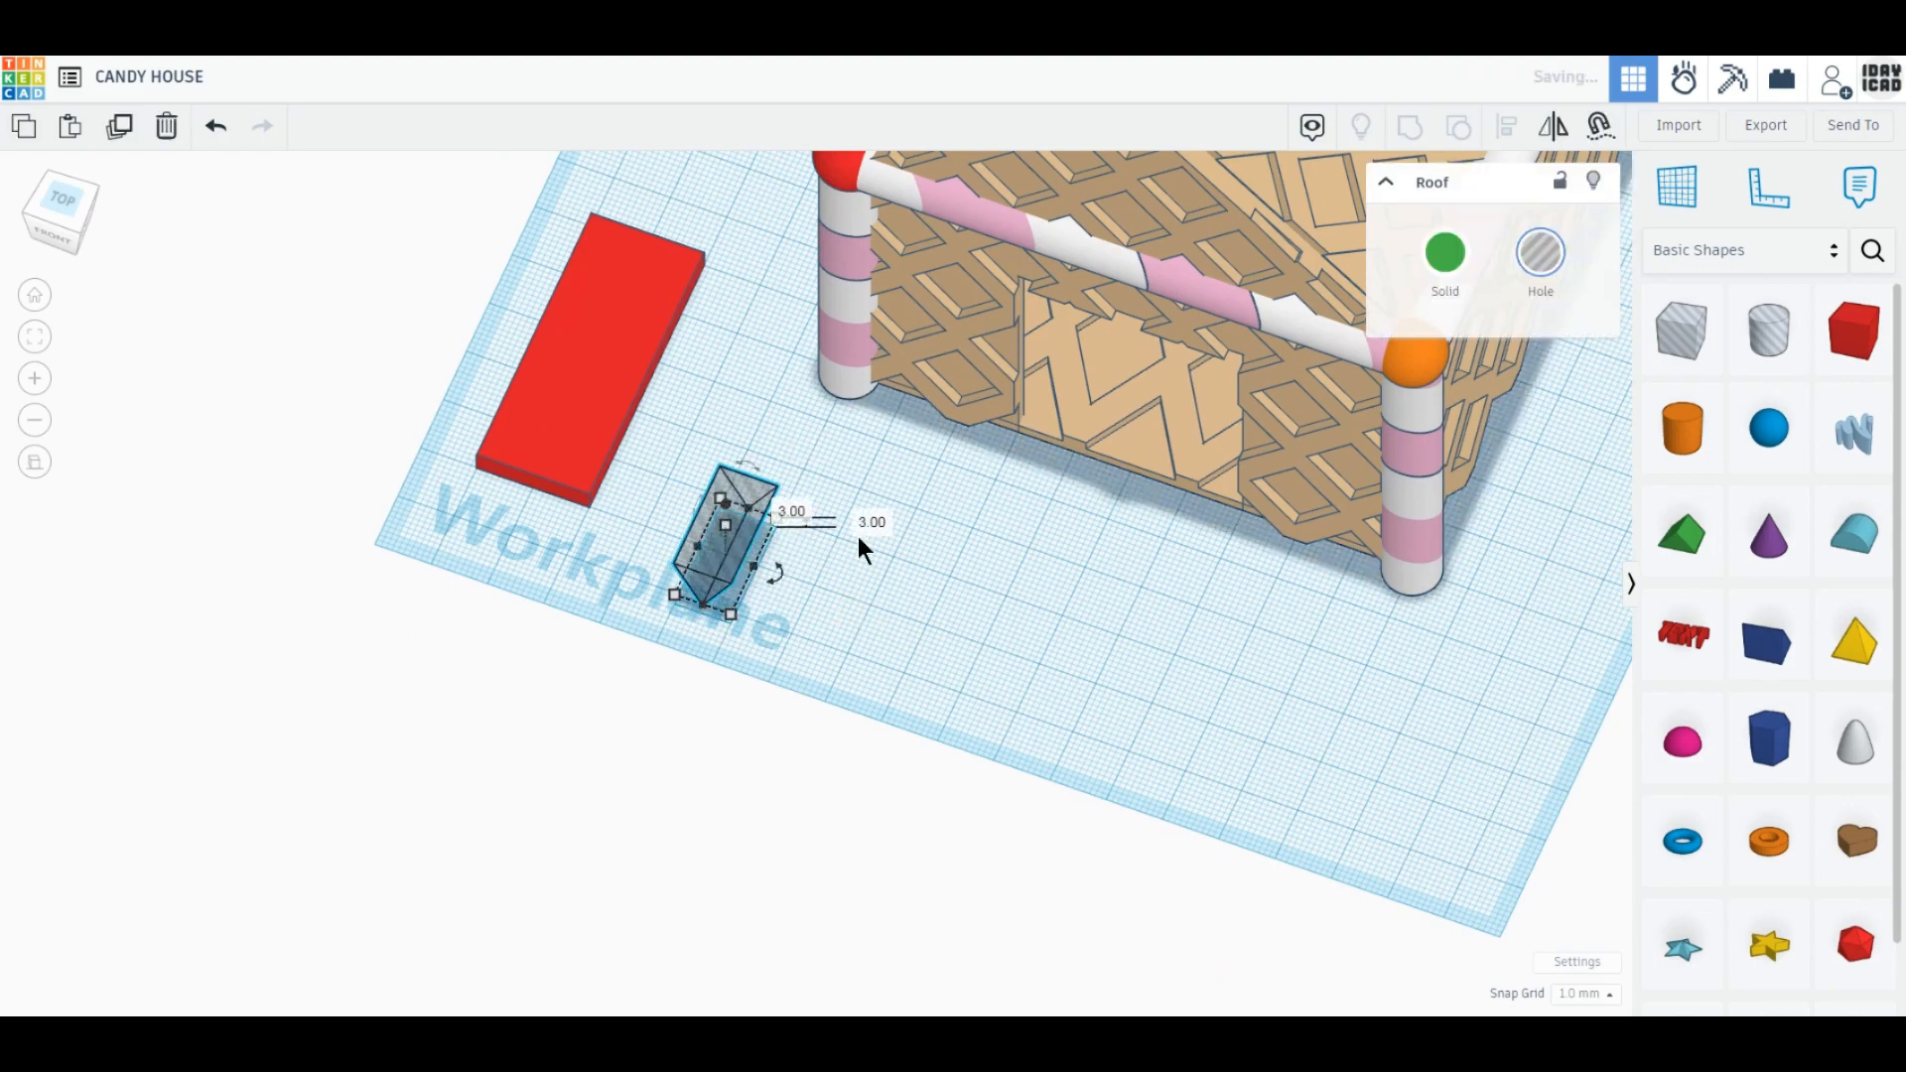
# Centre the roof-shaped hole on the red panel's left edge and stretch it to 50 mm along the panel's full length.
pyautogui.click(58, 200)
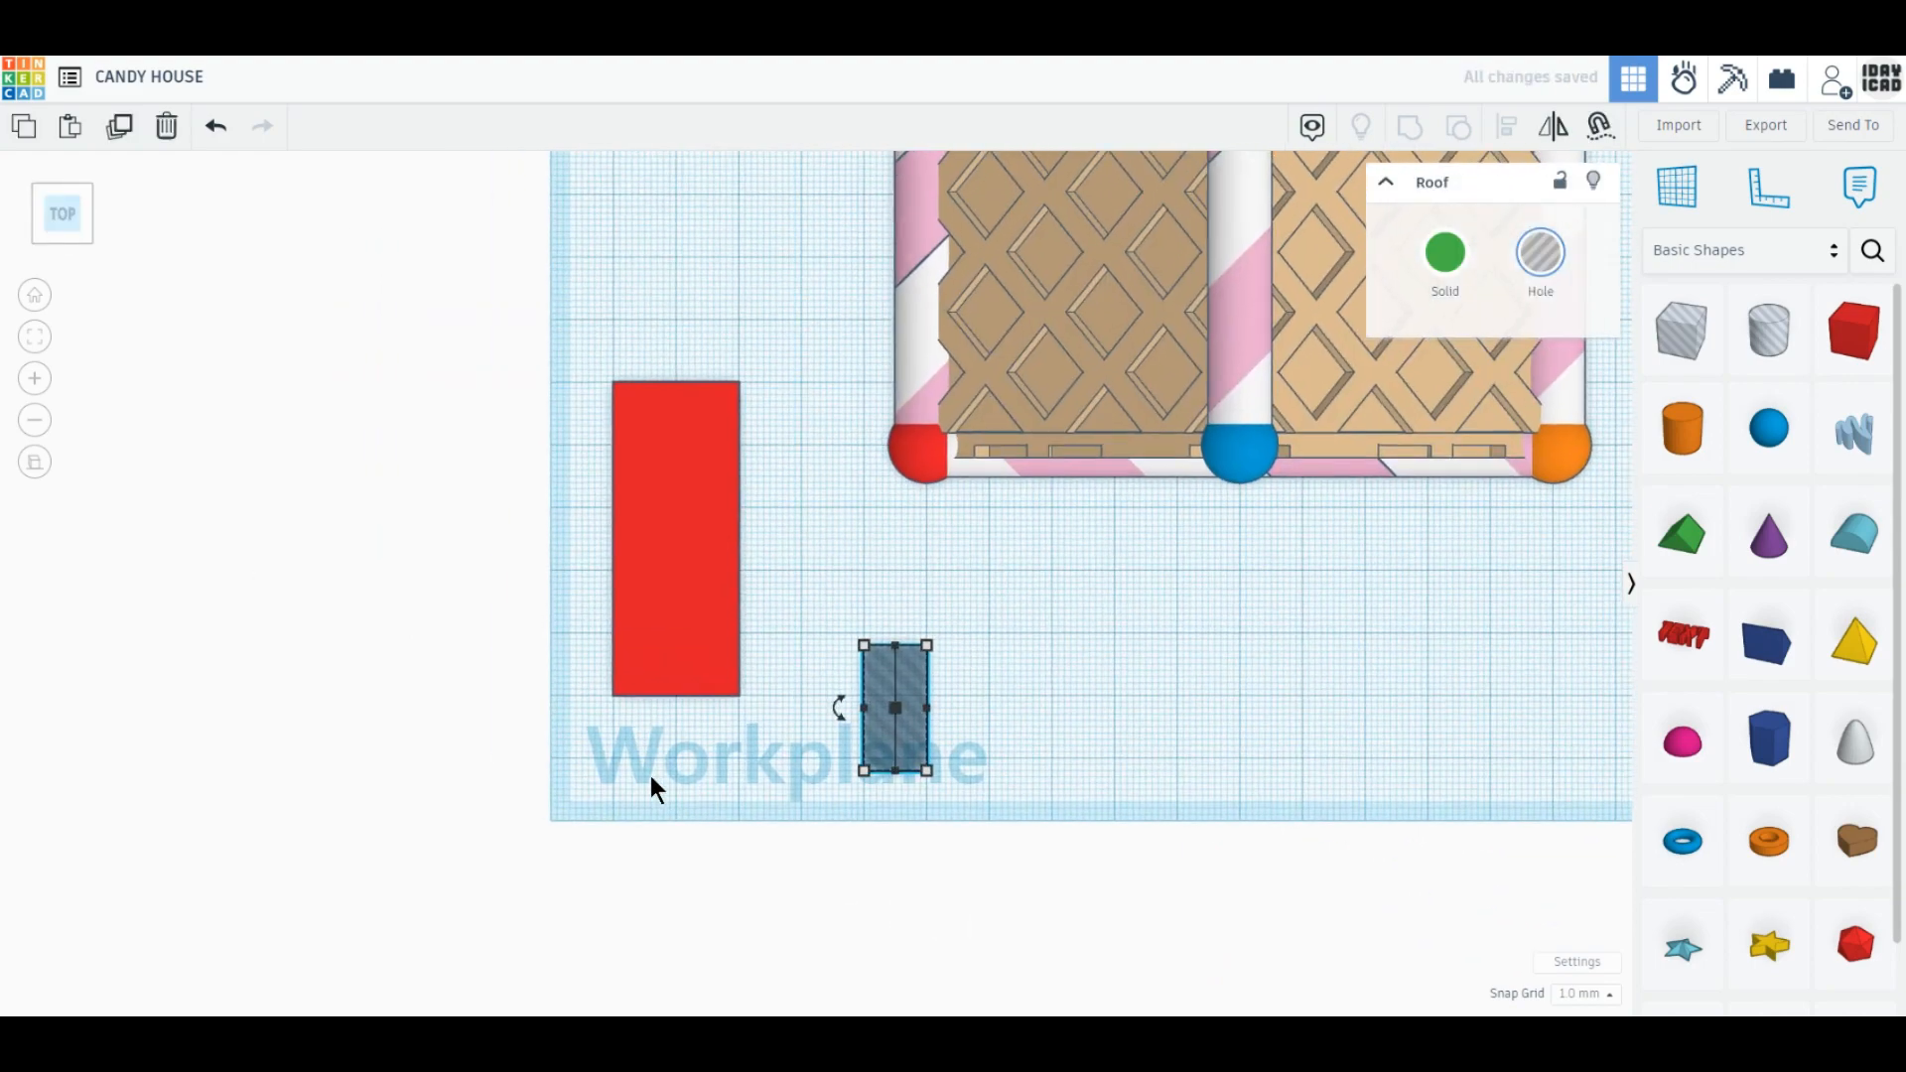
pyautogui.scroll(2, 651, 776)
pyautogui.moveTo(961, 830); pyautogui.dragTo(540, 719)
pyautogui.moveTo(515, 573); pyautogui.dragTo(527, 283)
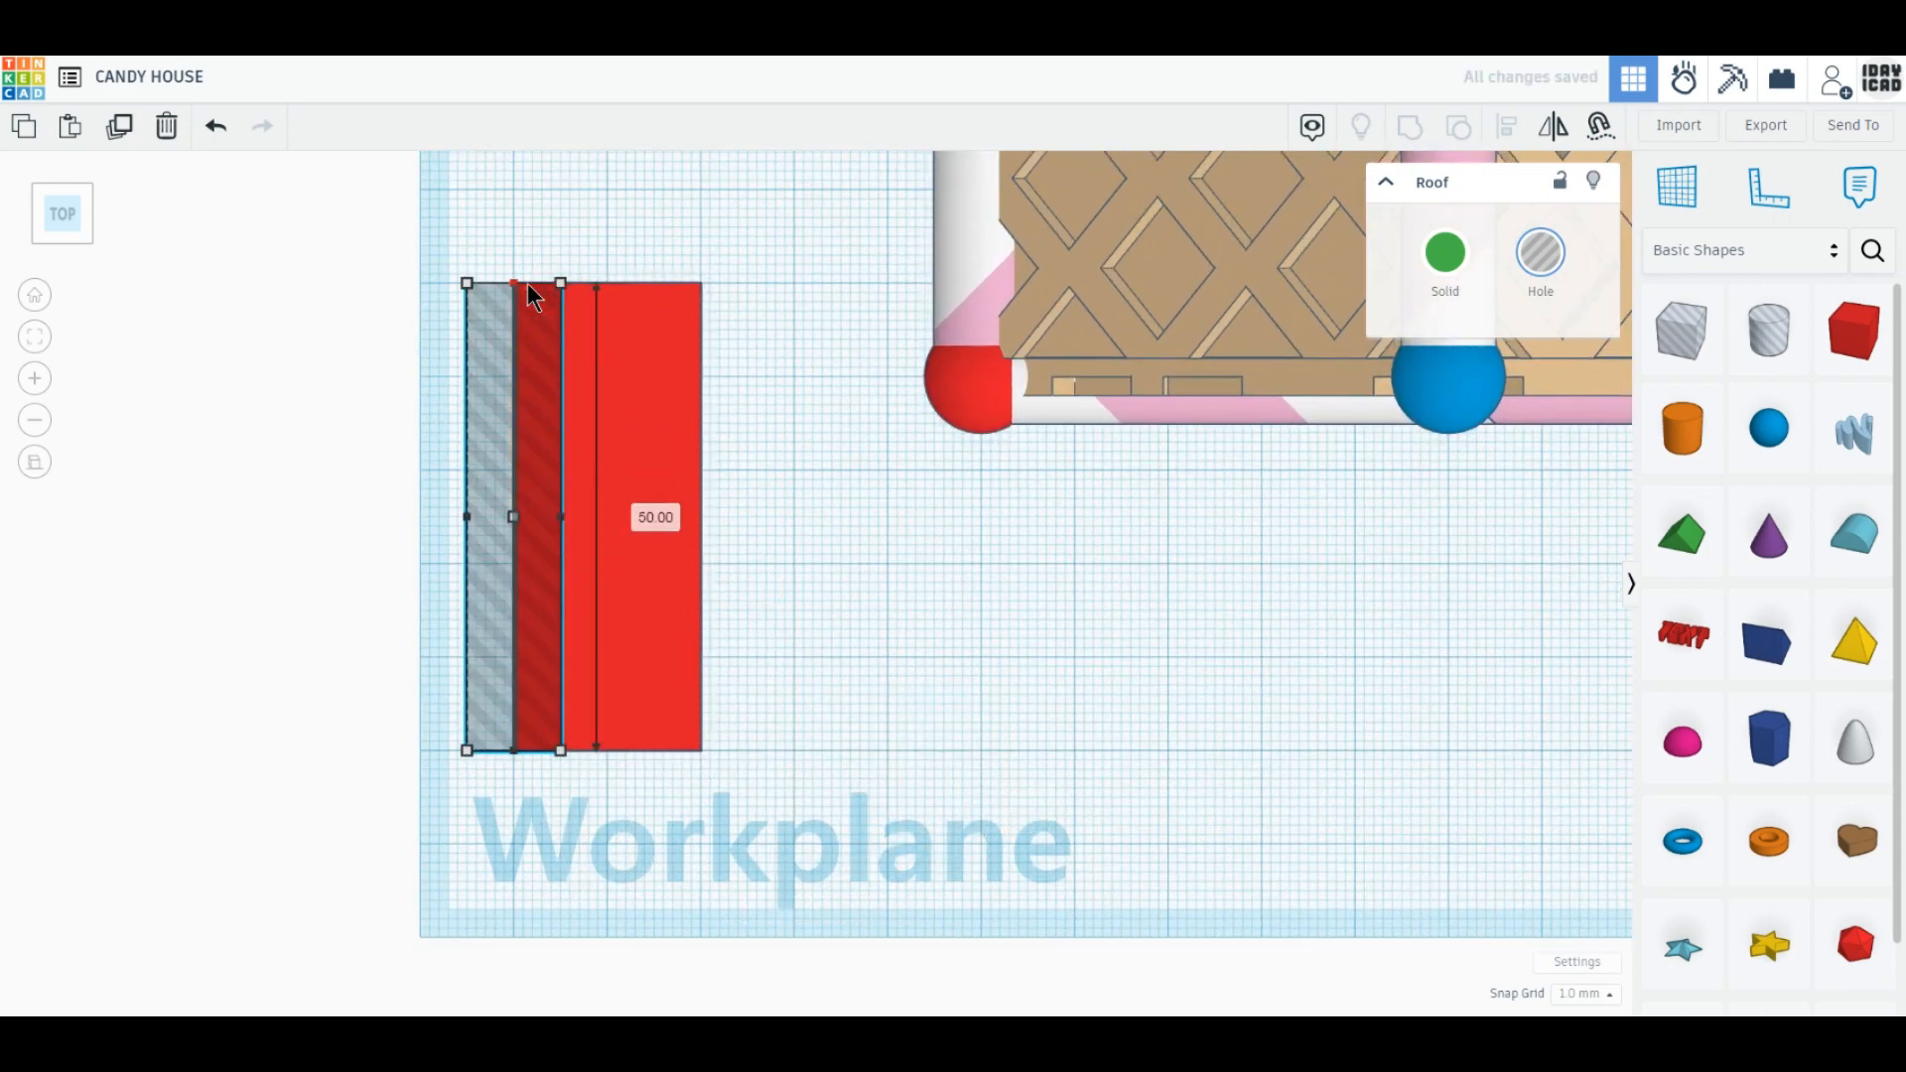
# Duplicate the roof-shaped hole twice across the red panel at 10 mm spacing.
pyautogui.click(116, 134)
pyautogui.moveTo(485, 636); pyautogui.dragTo(575, 654)
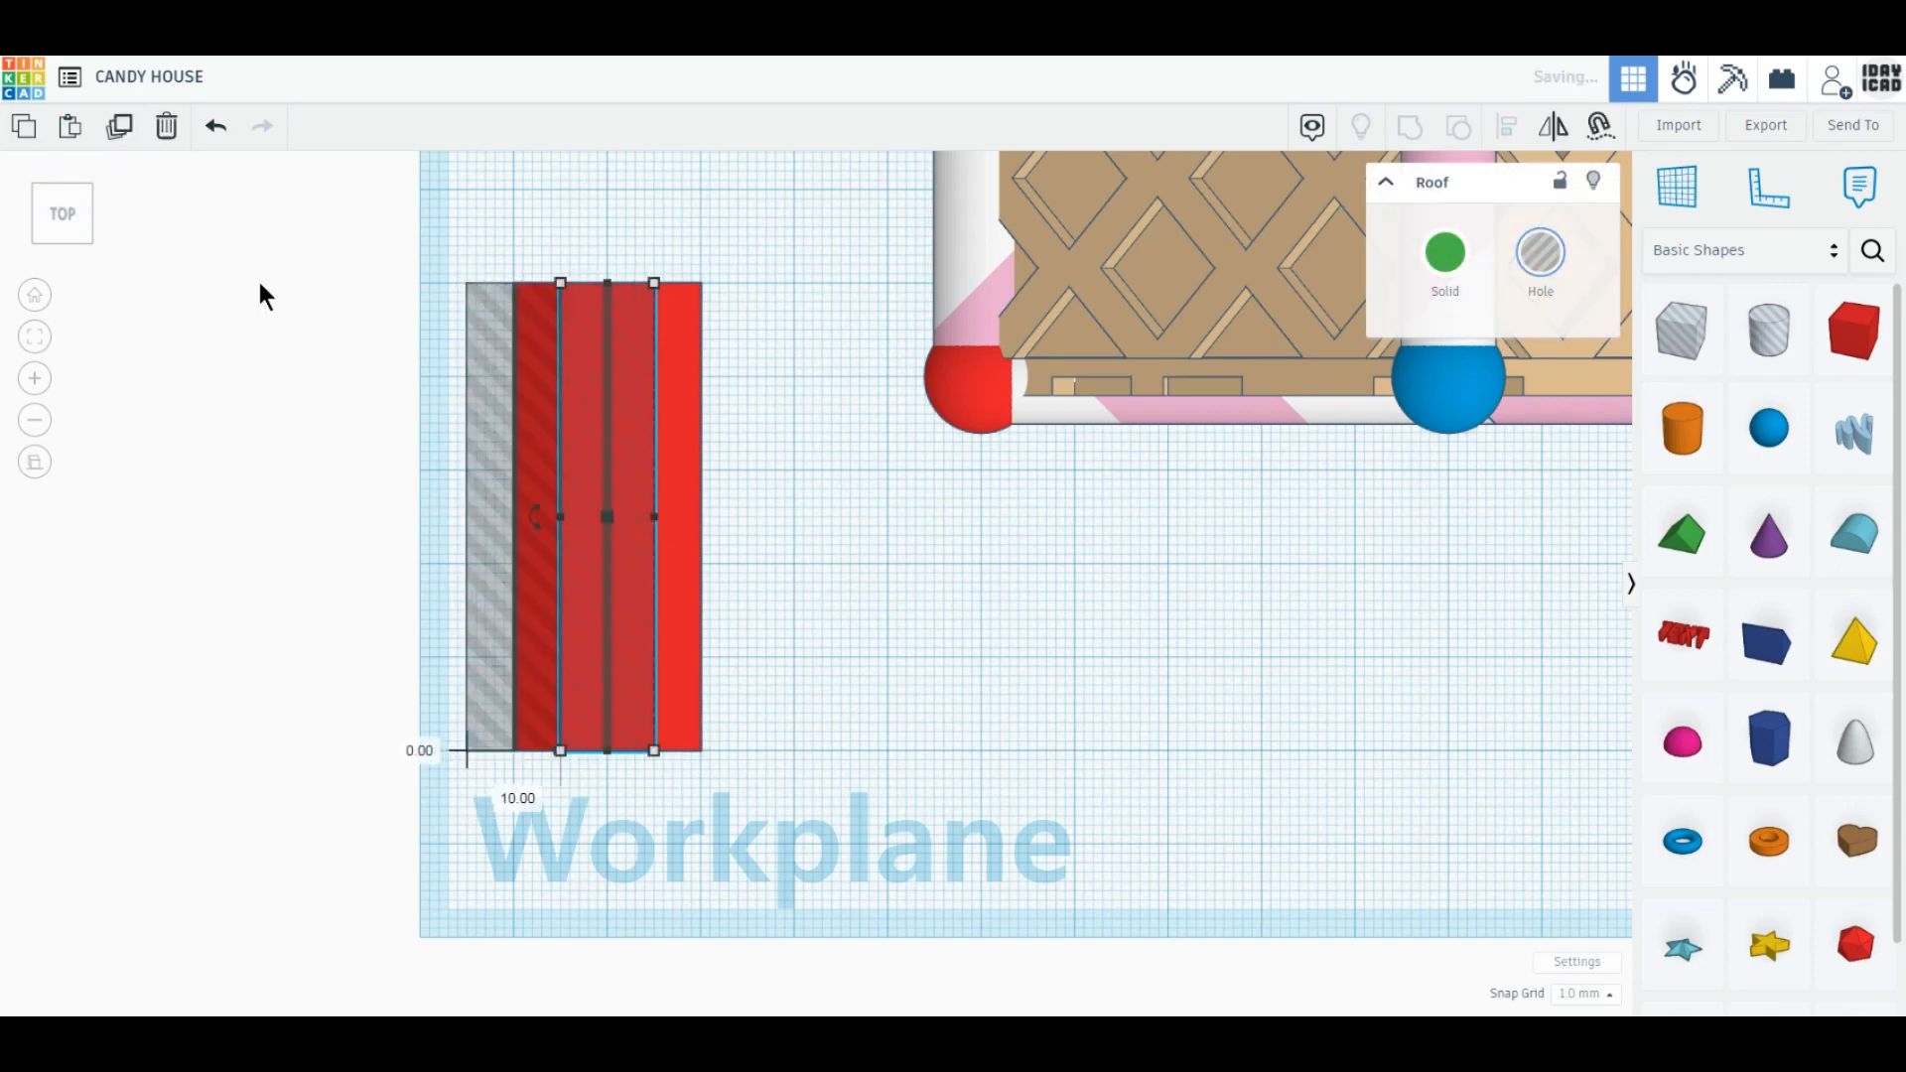
pyautogui.click(121, 134)
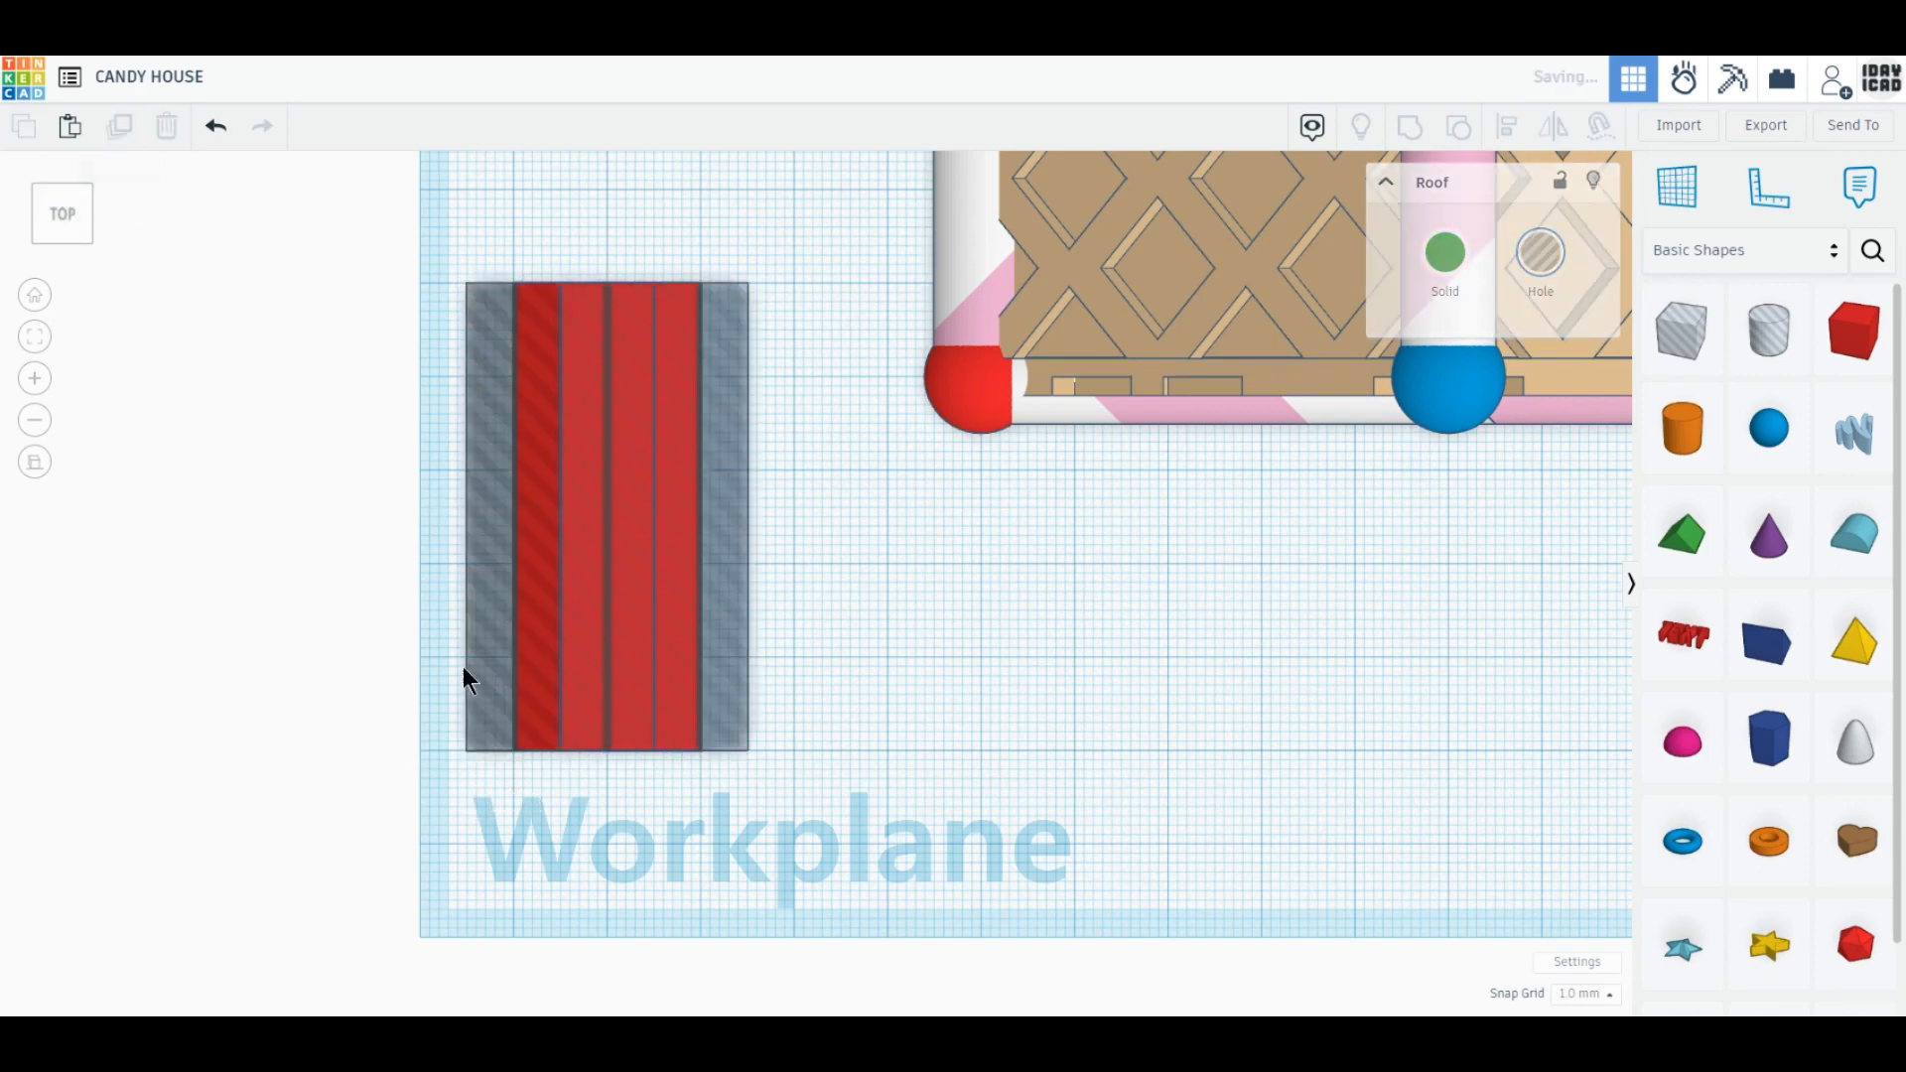
# Duplicate the three lengthwise roof-shaped holes on the red panel and rotate the copies 90° so they run crosswise.
pyautogui.moveTo(826, 814); pyautogui.dragTo(418, 549)
pyautogui.click(766, 807)
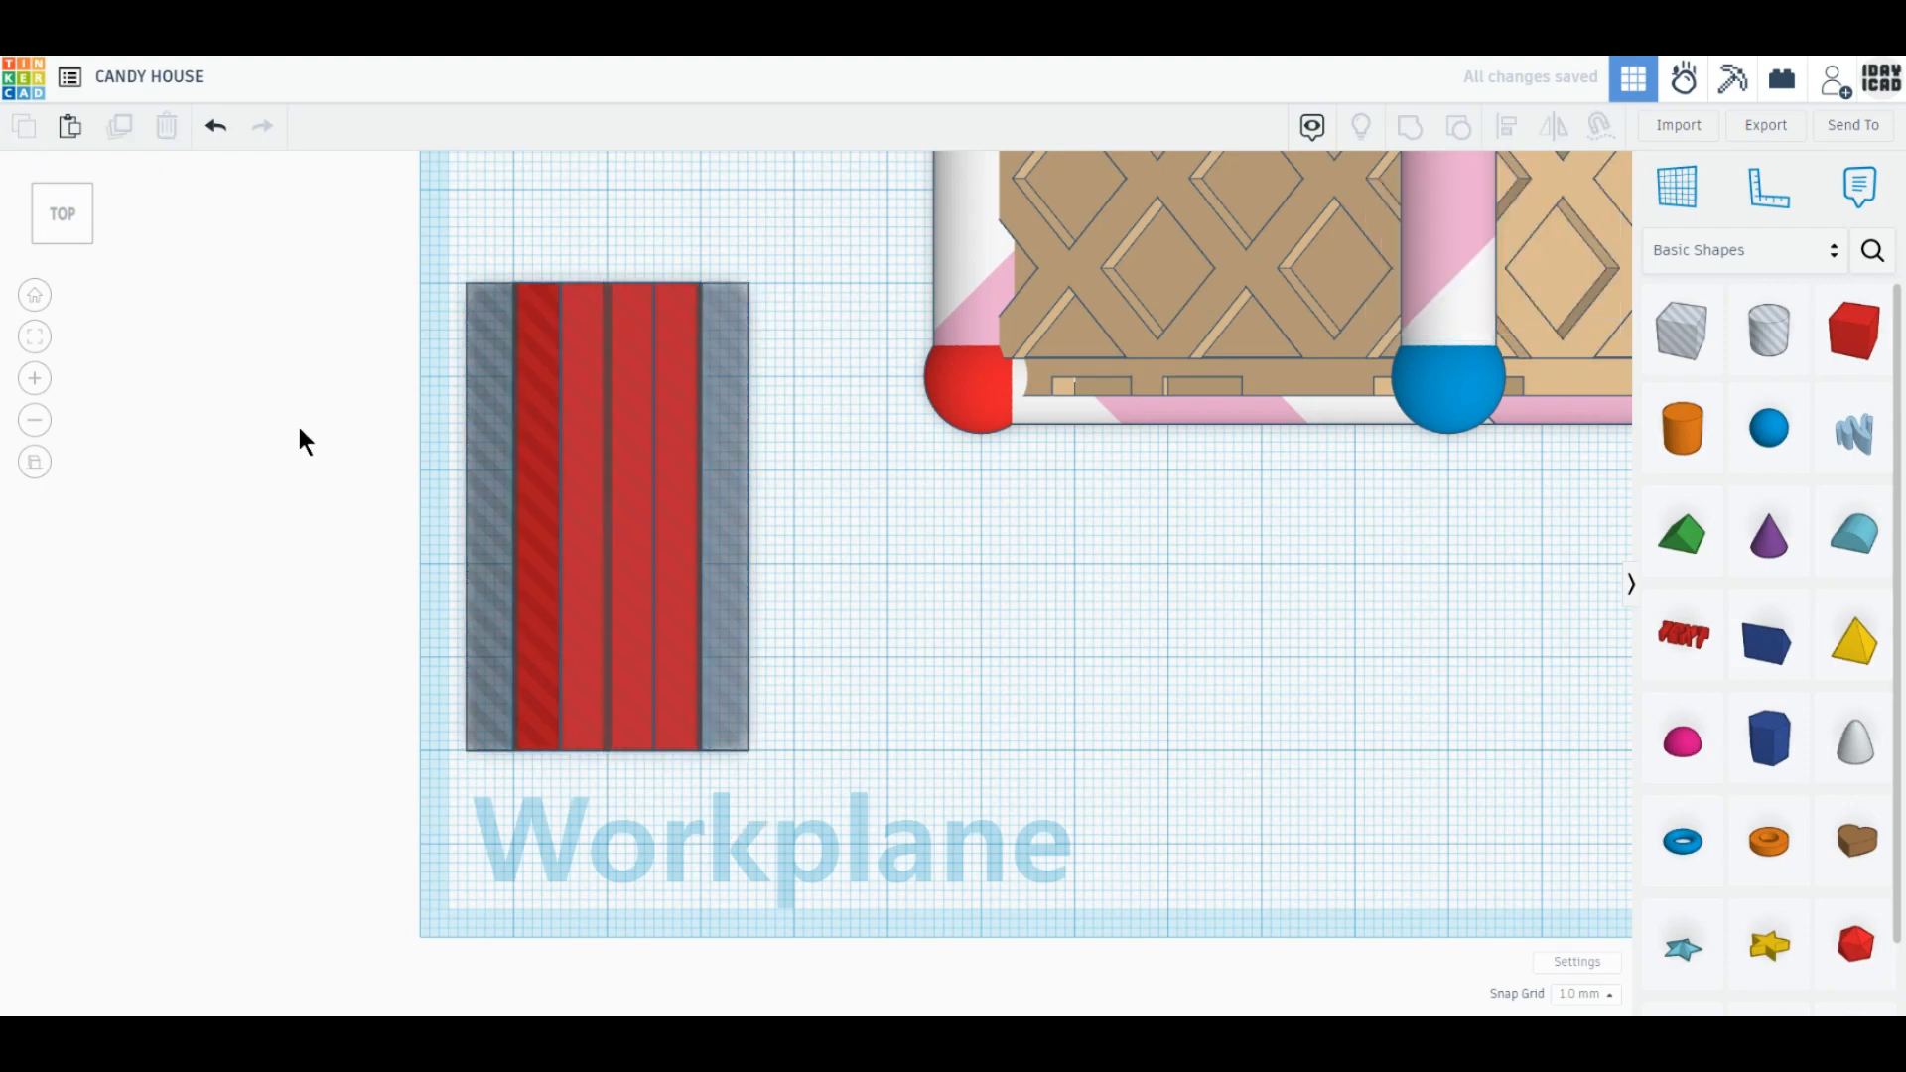
pyautogui.click(62, 236)
pyautogui.moveTo(758, 546); pyautogui.dragTo(462, 457)
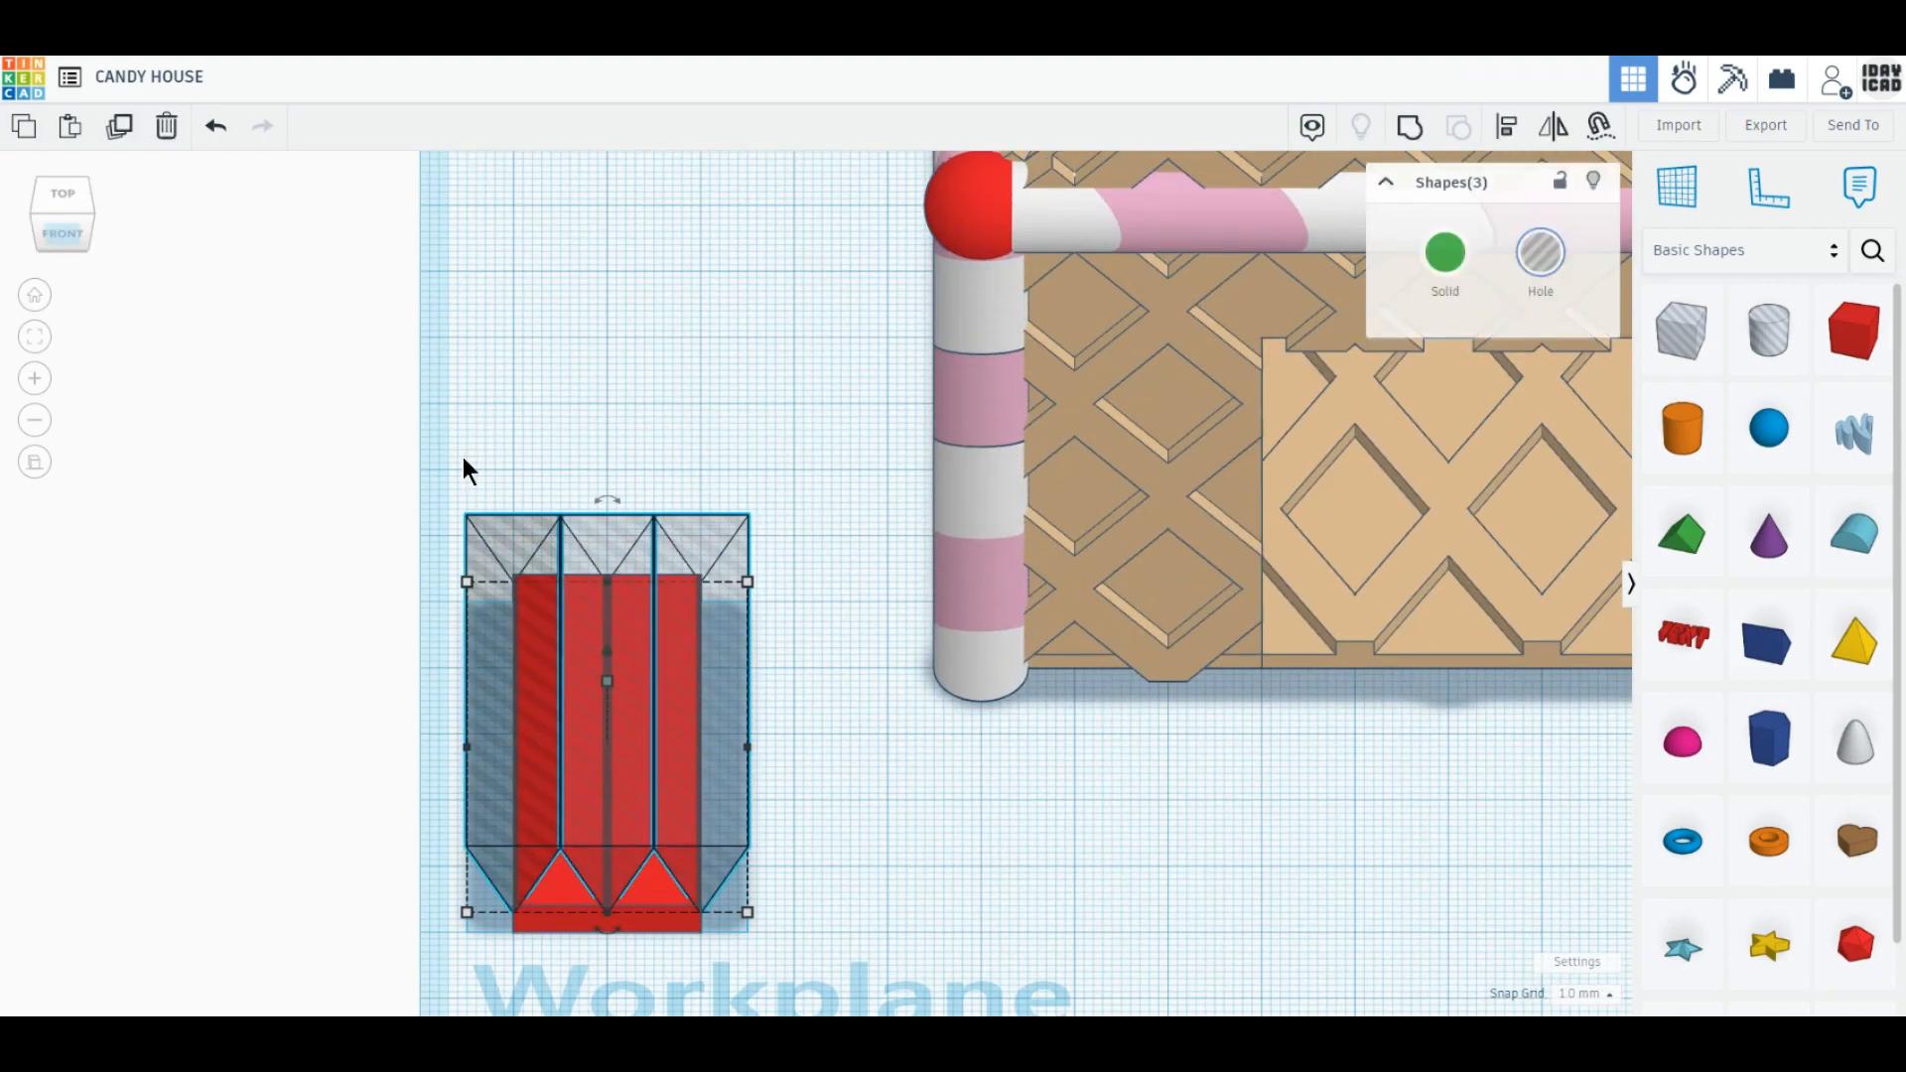
pyautogui.click(119, 134)
pyautogui.moveTo(706, 820); pyautogui.dragTo(945, 664)
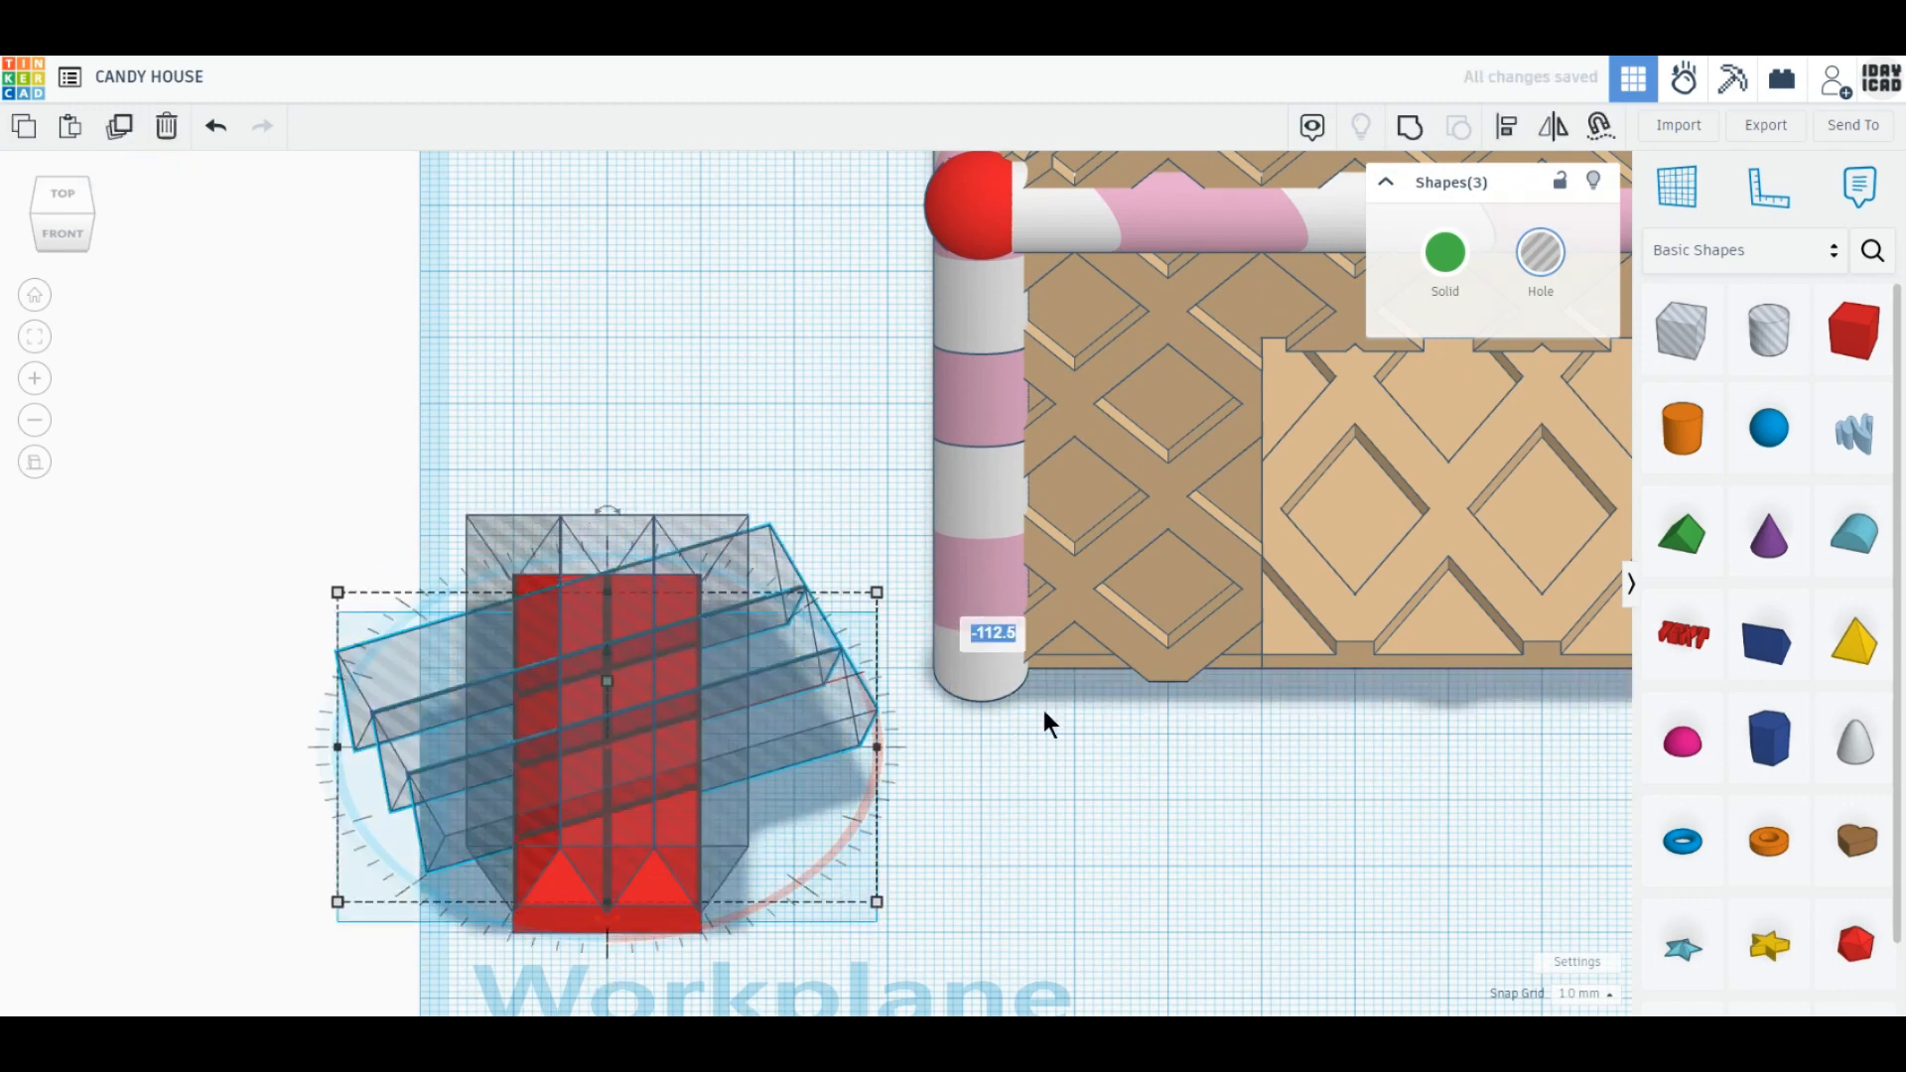
pyautogui.write('90')
pyautogui.press('Return')
pyautogui.click(63, 195)
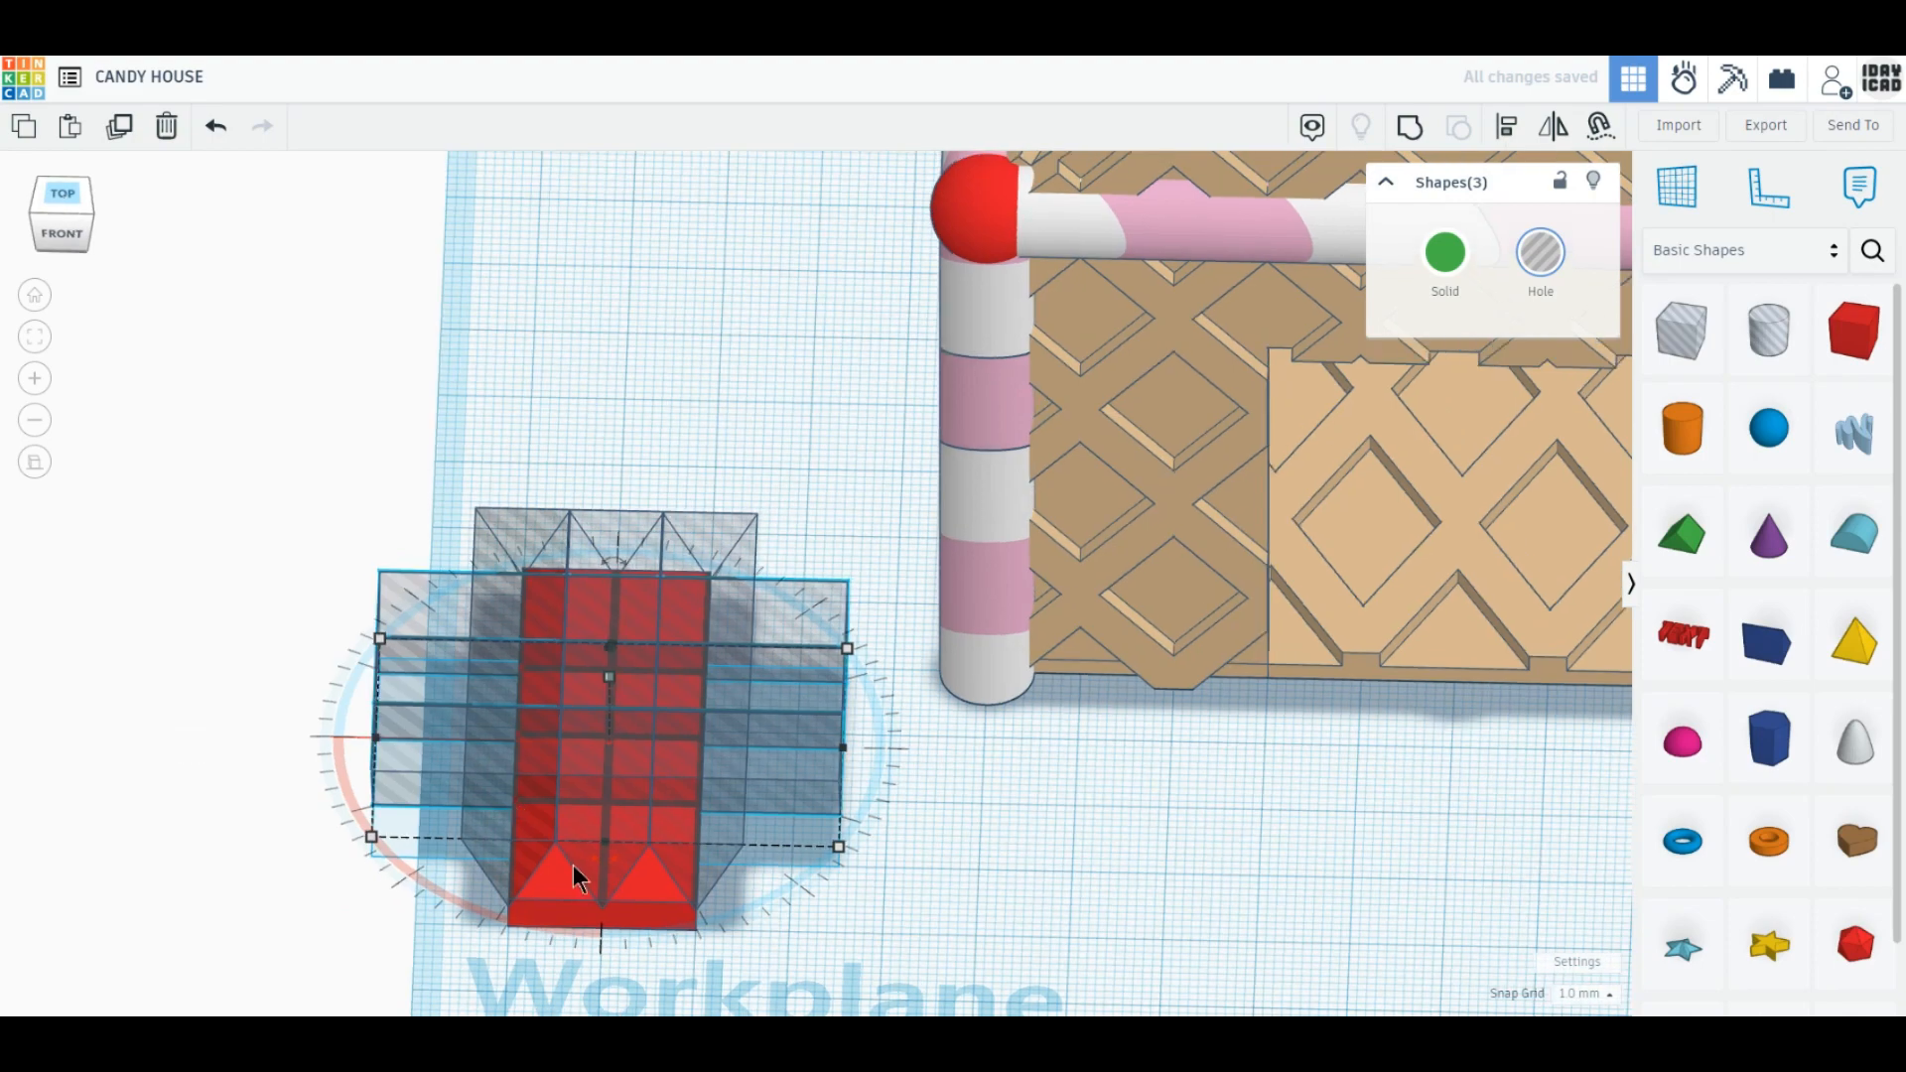
# Spread the three crosswise holes along the red panel, centring the outer two on the panel's short ends.
pyautogui.moveTo(781, 585); pyautogui.dragTo(806, 729)
pyautogui.click(1058, 746)
pyautogui.moveTo(921, 661); pyautogui.dragTo(794, 526)
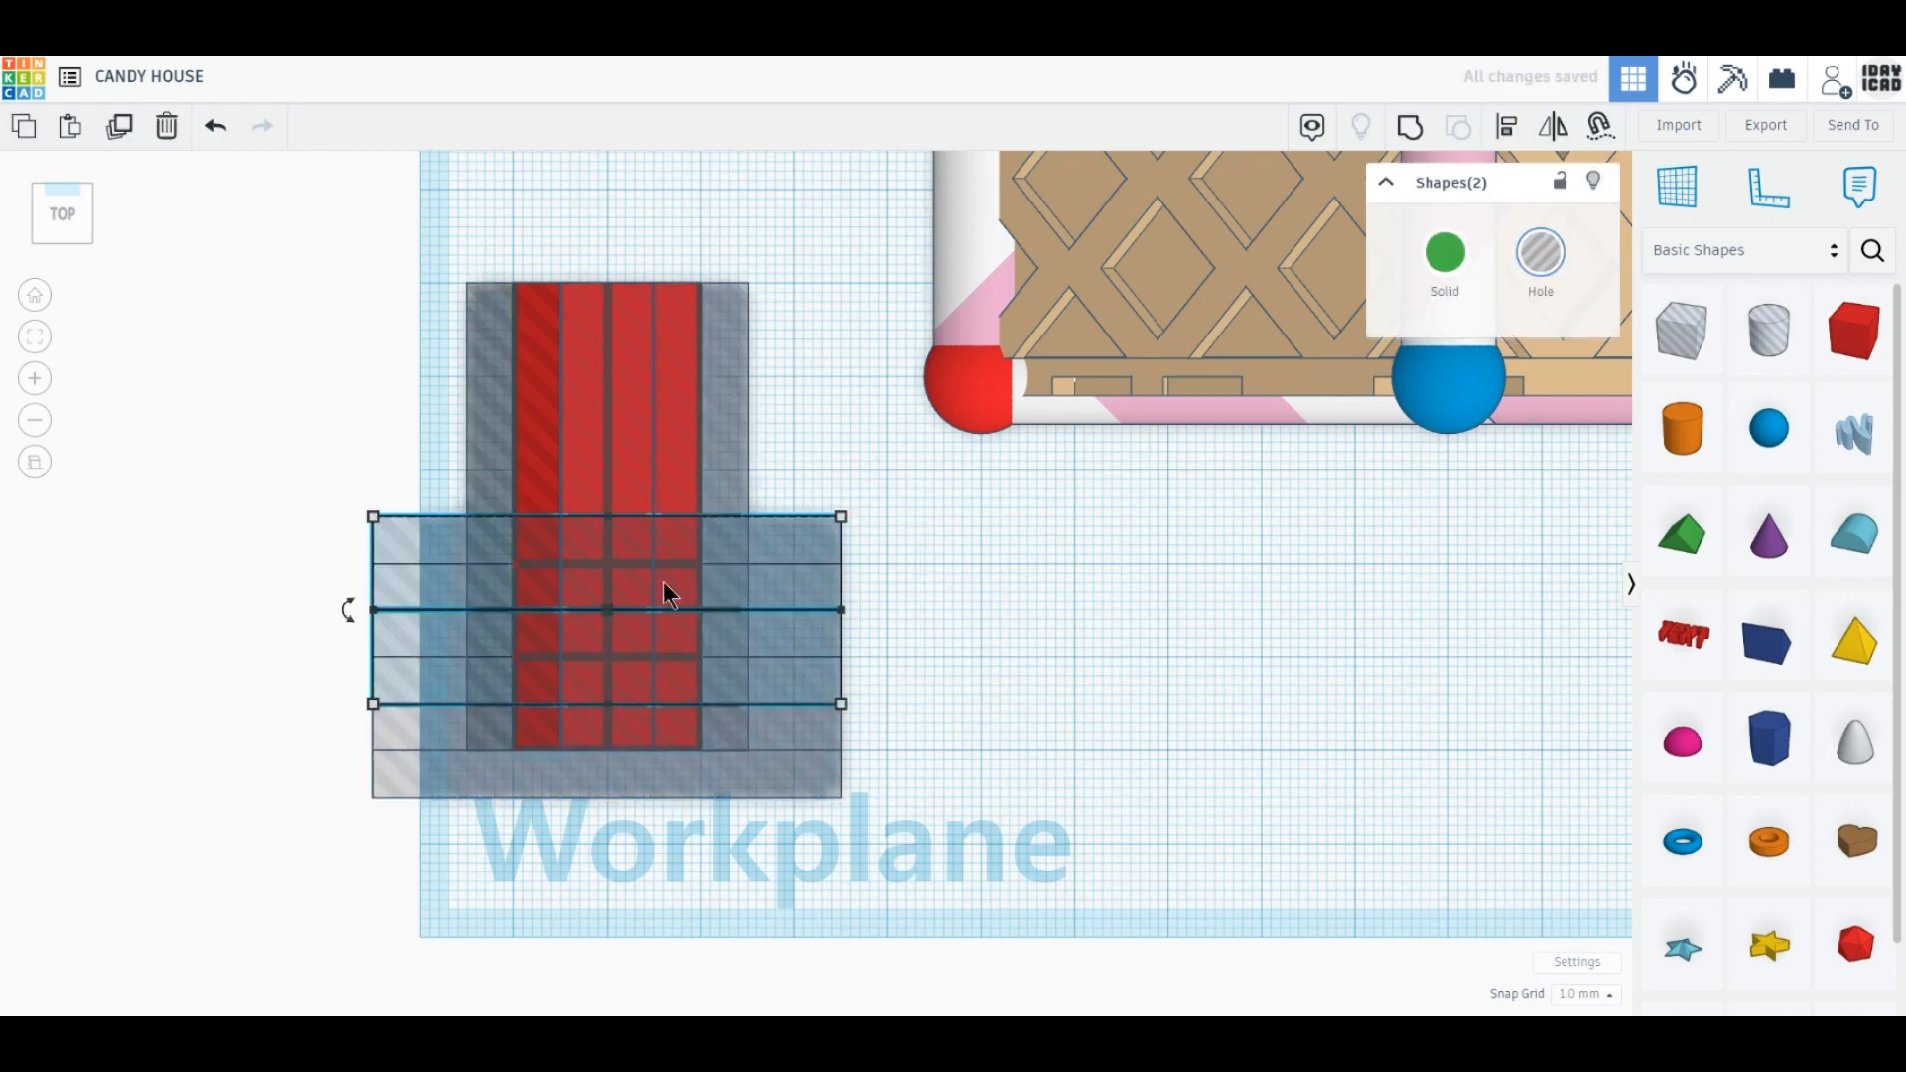
pyautogui.moveTo(426, 587); pyautogui.dragTo(432, 538)
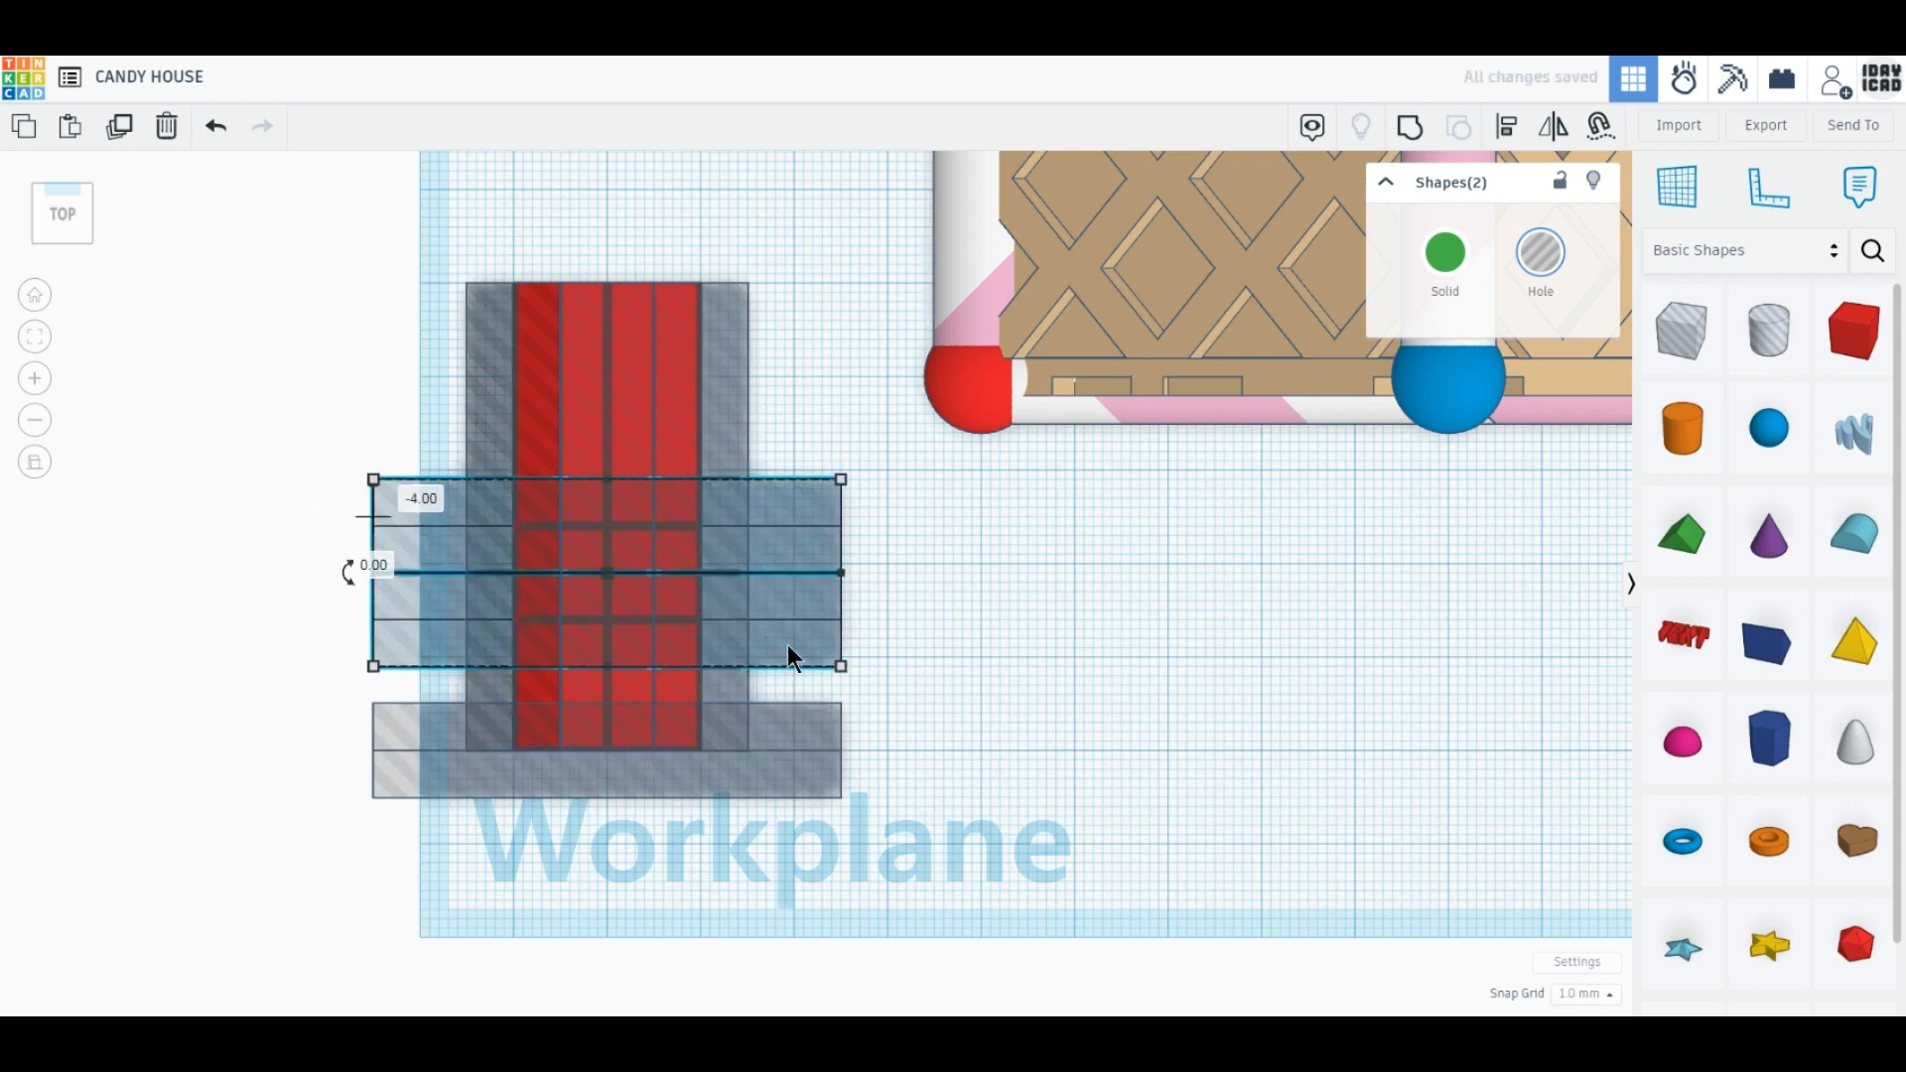
pyautogui.moveTo(788, 634); pyautogui.dragTo(790, 623)
pyautogui.click(1050, 611)
pyautogui.moveTo(794, 530); pyautogui.dragTo(796, 300)
# Duplicate a crosswise hole and space the two inner holes evenly between the panel's ends.
pyautogui.click(119, 129)
pyautogui.moveTo(766, 449); pyautogui.dragTo(768, 437)
pyautogui.moveTo(814, 643); pyautogui.dragTo(813, 612)
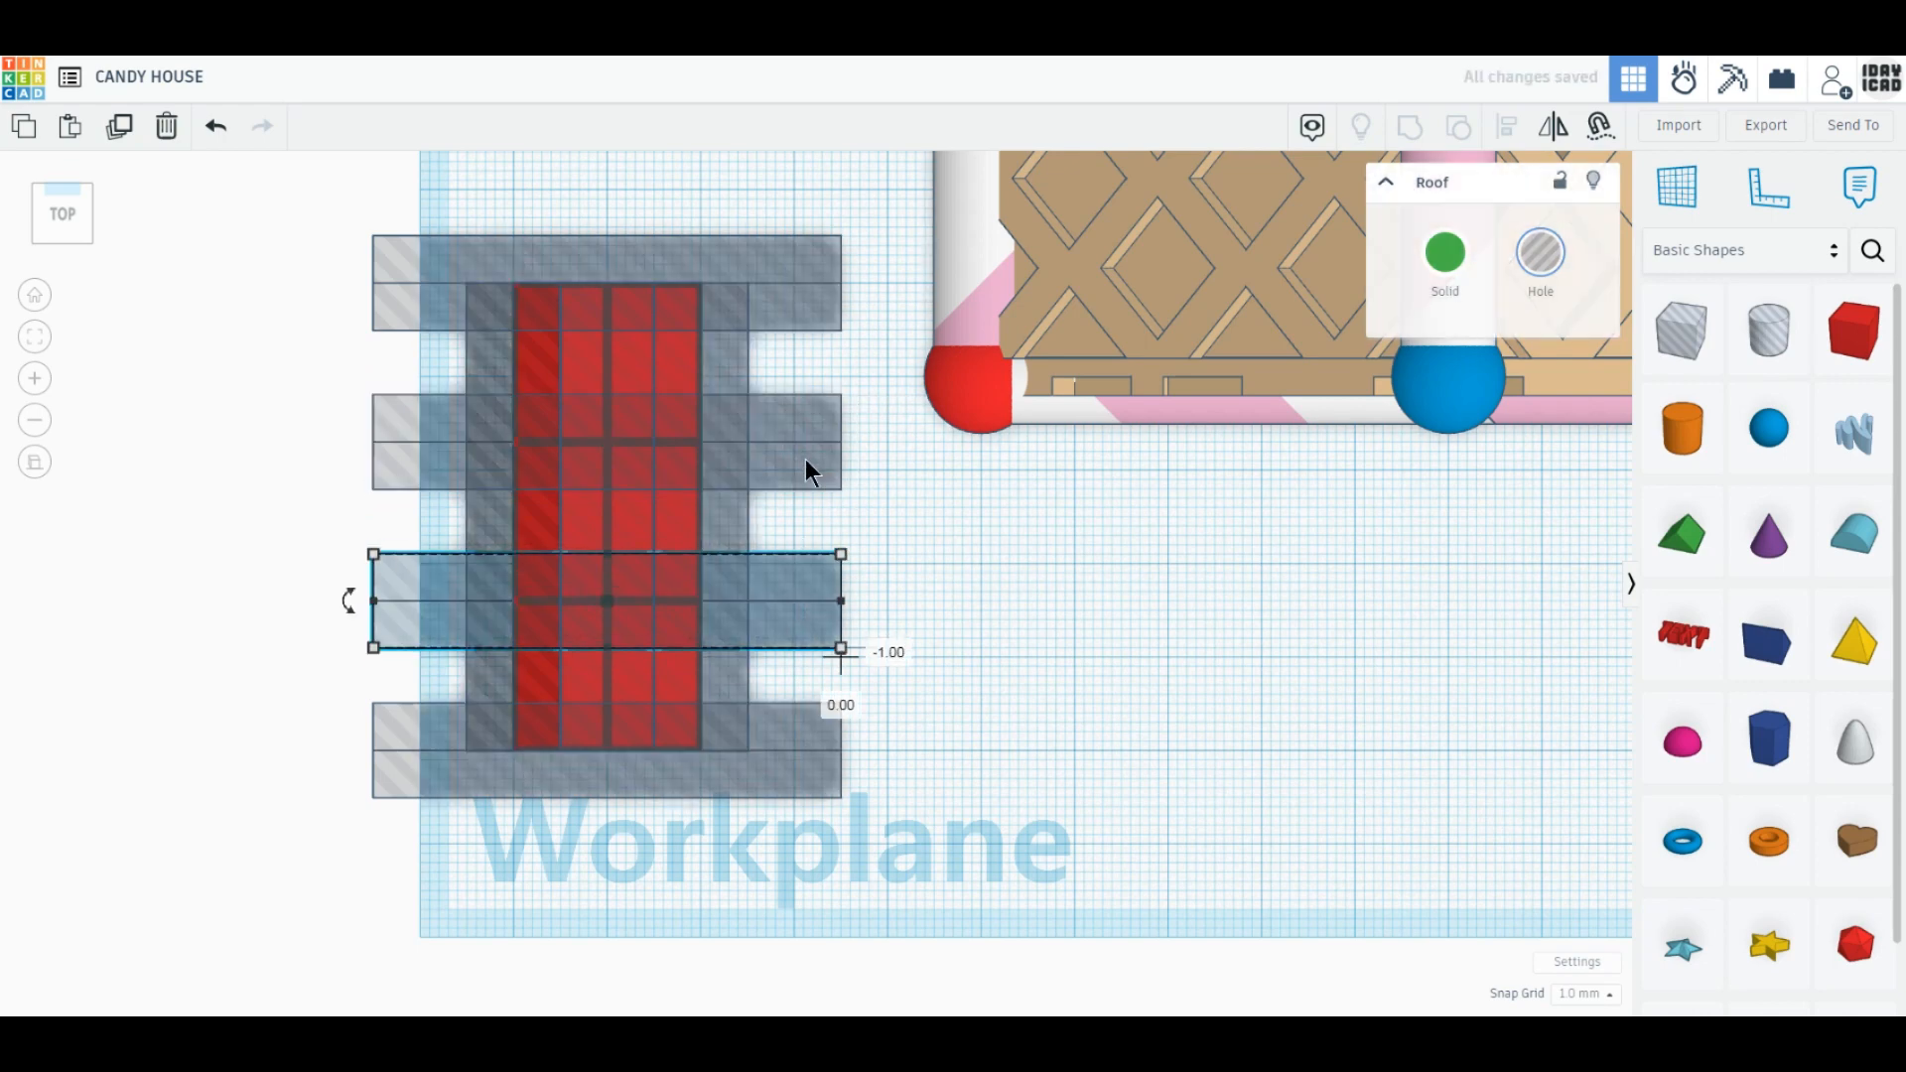
pyautogui.moveTo(805, 459); pyautogui.dragTo(804, 450)
# Group the red panel with all the roof-shaped holes and colour the grooved result dark brown.
pyautogui.click(861, 851)
pyautogui.moveTo(860, 851); pyautogui.dragTo(393, 202)
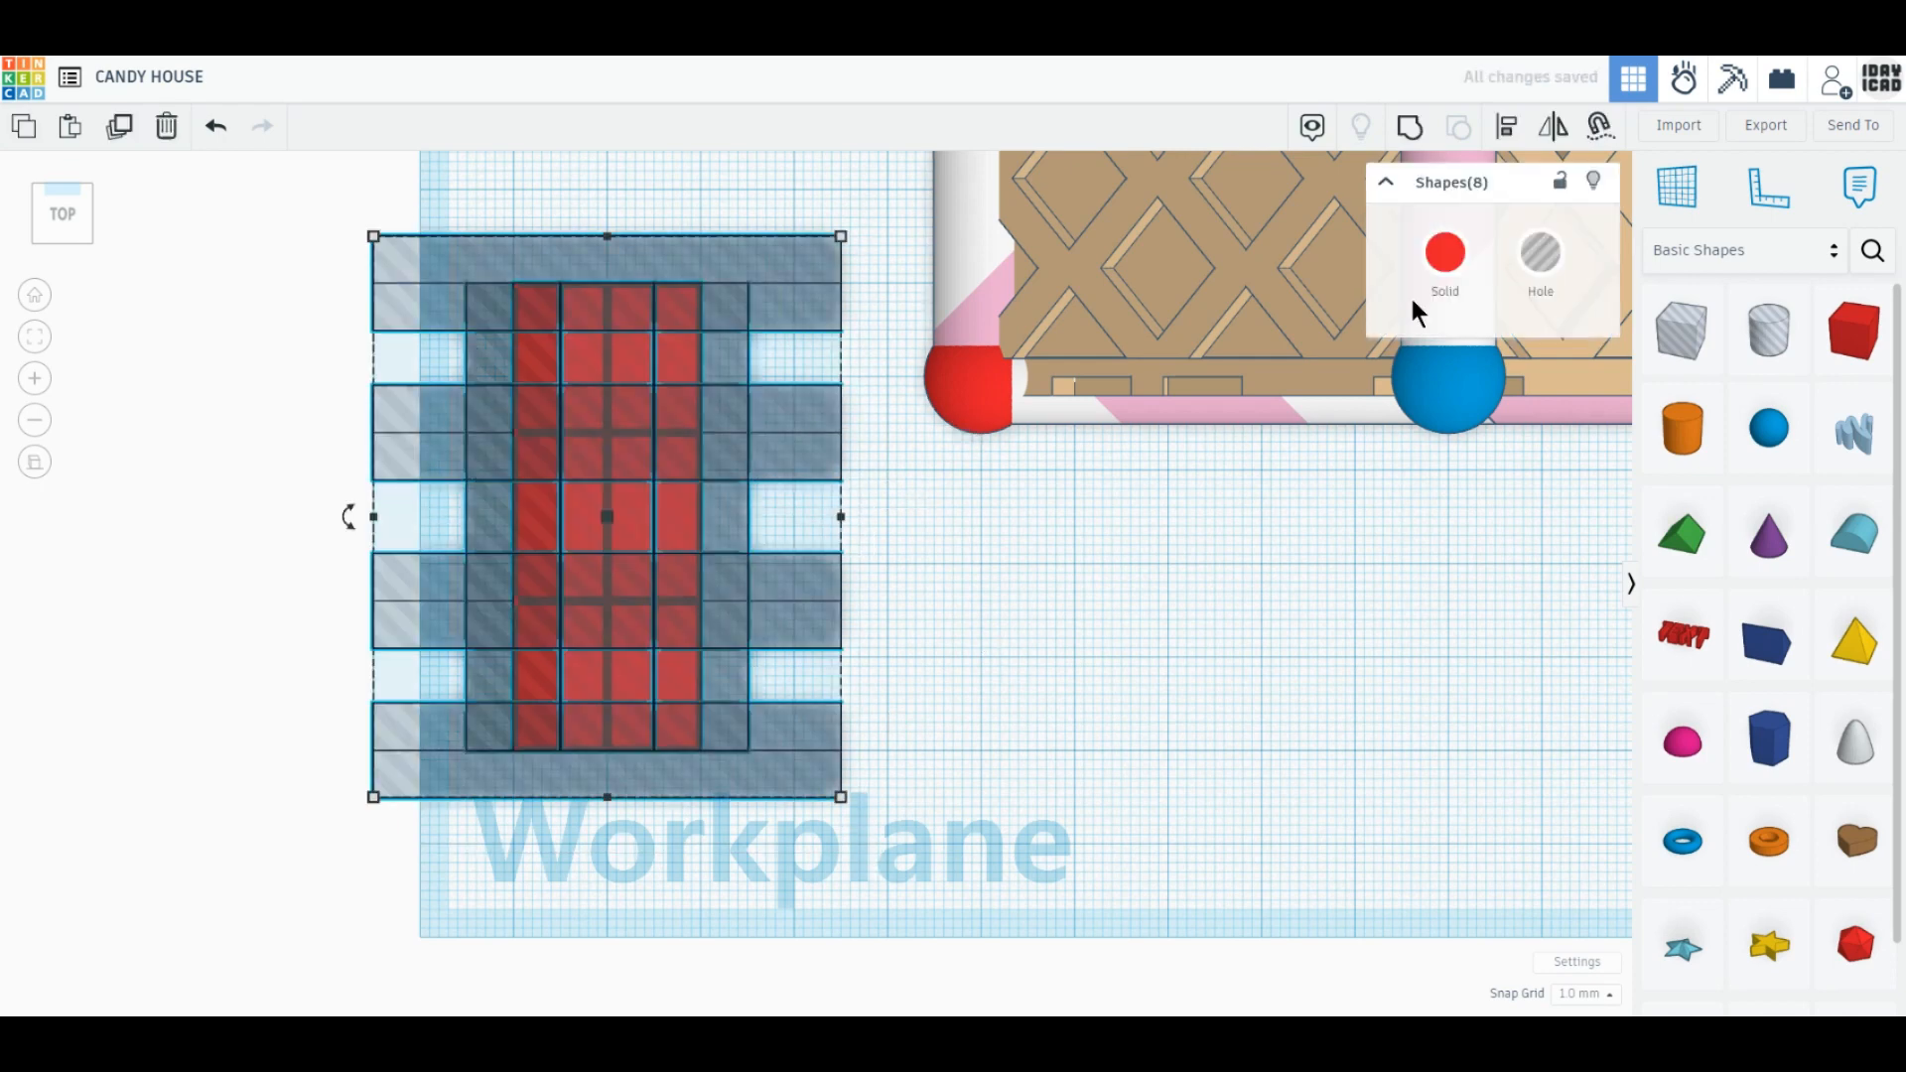
pyautogui.click(1421, 144)
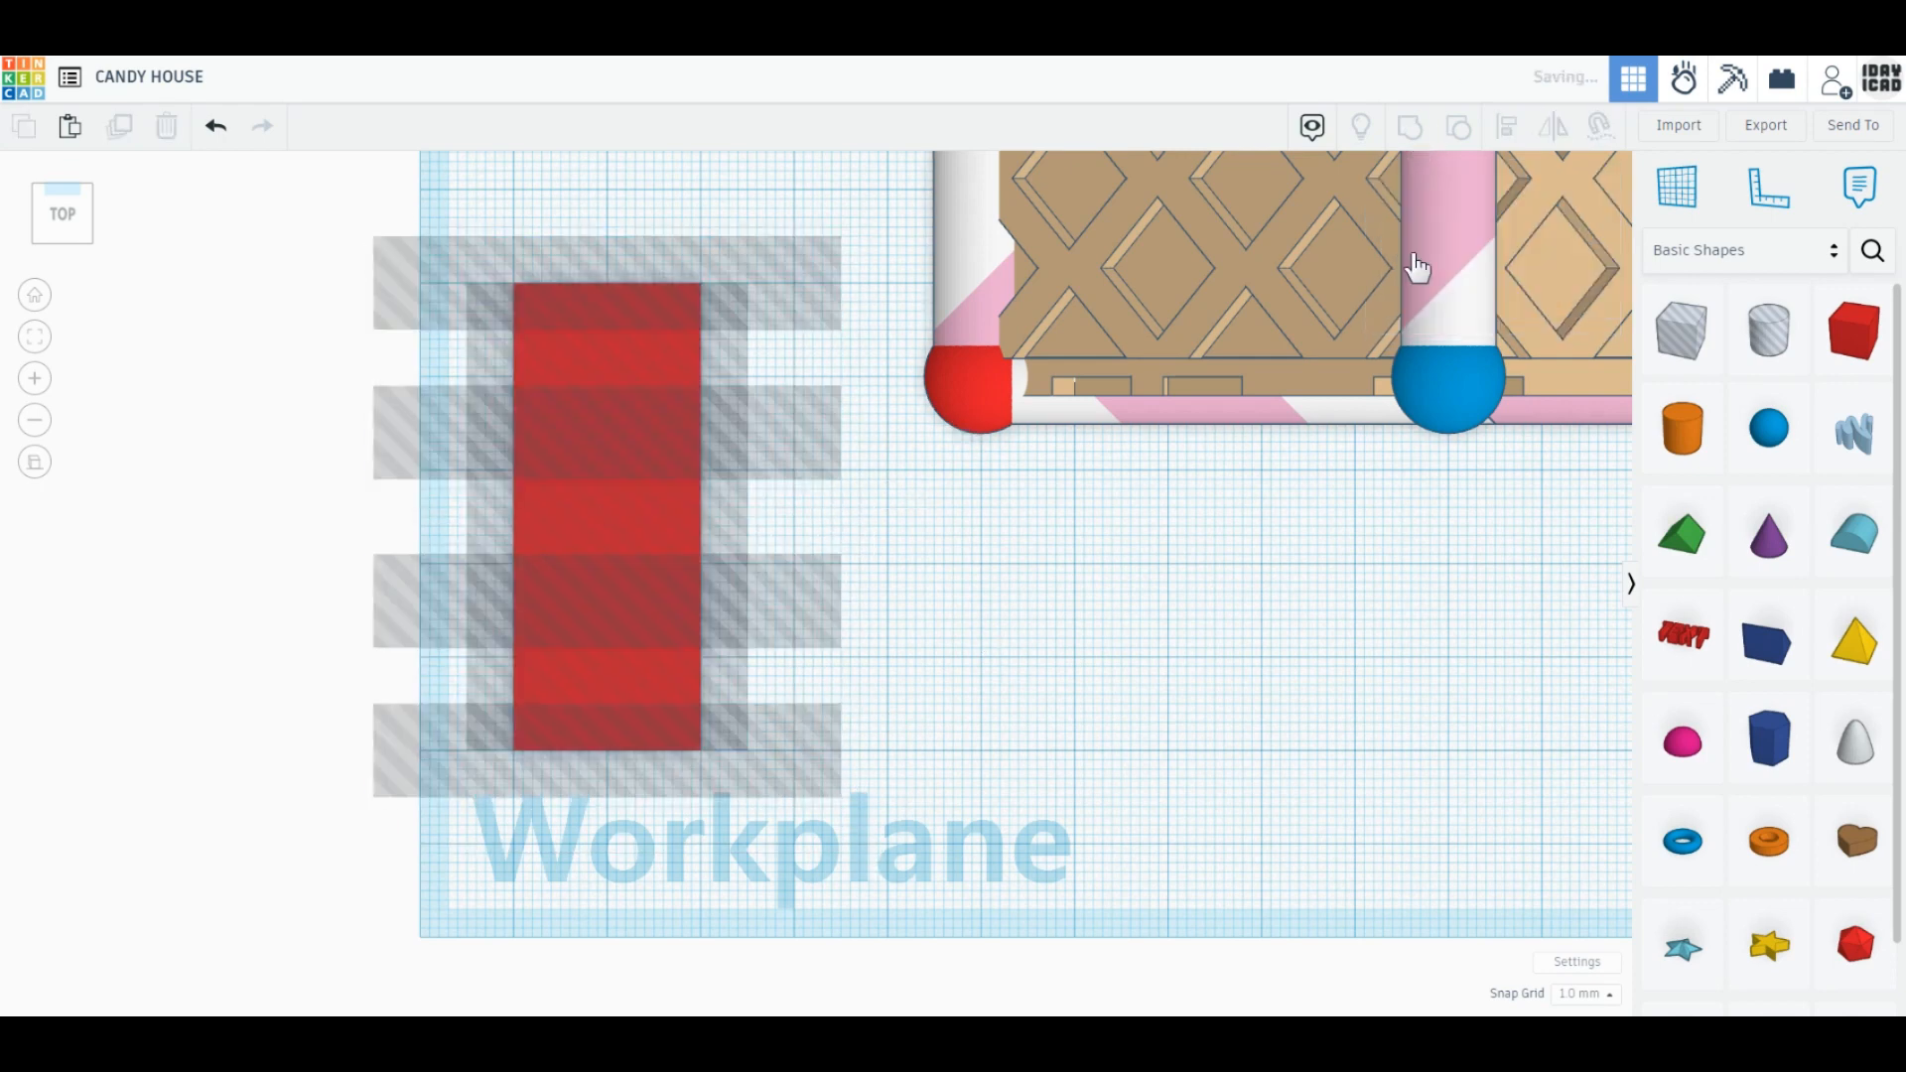
pyautogui.click(1444, 260)
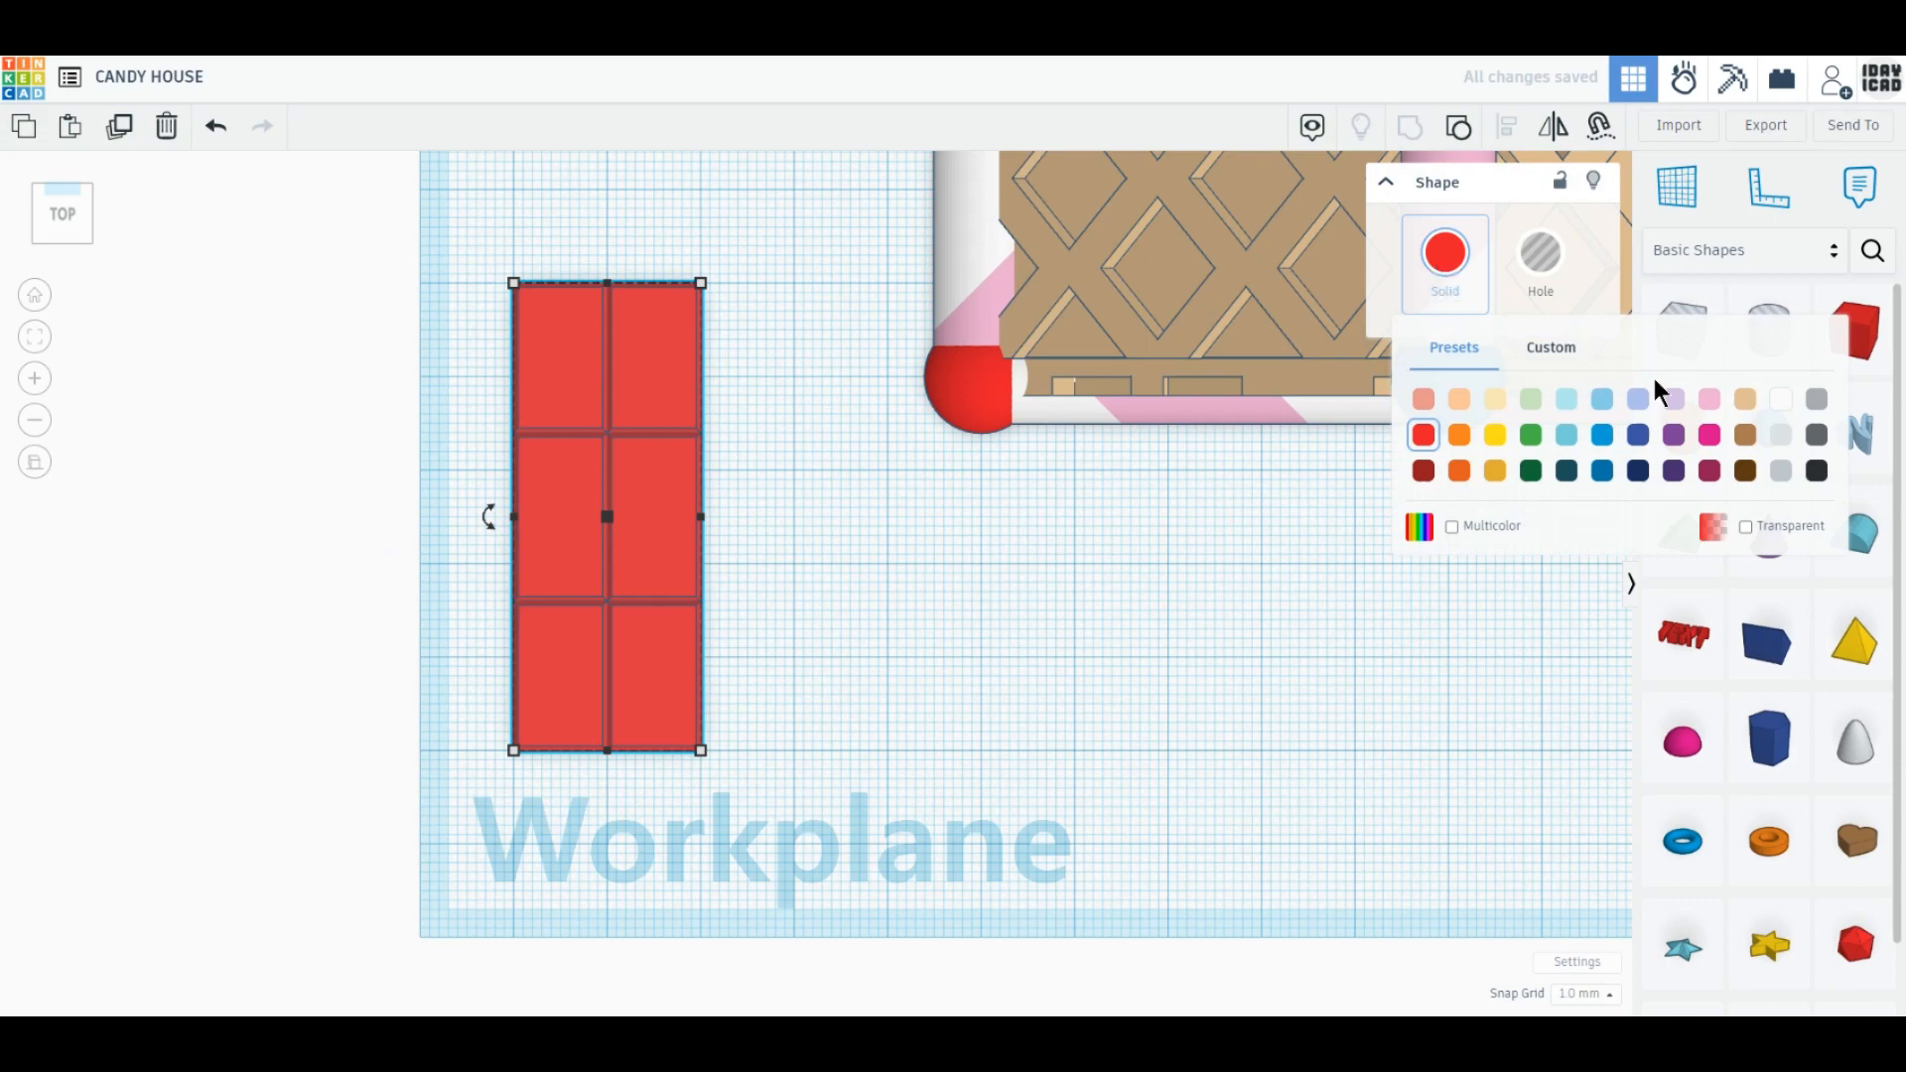
pyautogui.click(1743, 433)
# Move the brown grooved panel about 38 mm toward the house's front column and rotate it 90° so it stands upright.
pyautogui.click(1324, 670)
pyautogui.moveTo(1324, 670); pyautogui.dragTo(1076, 621, button='right')
pyautogui.click(689, 822)
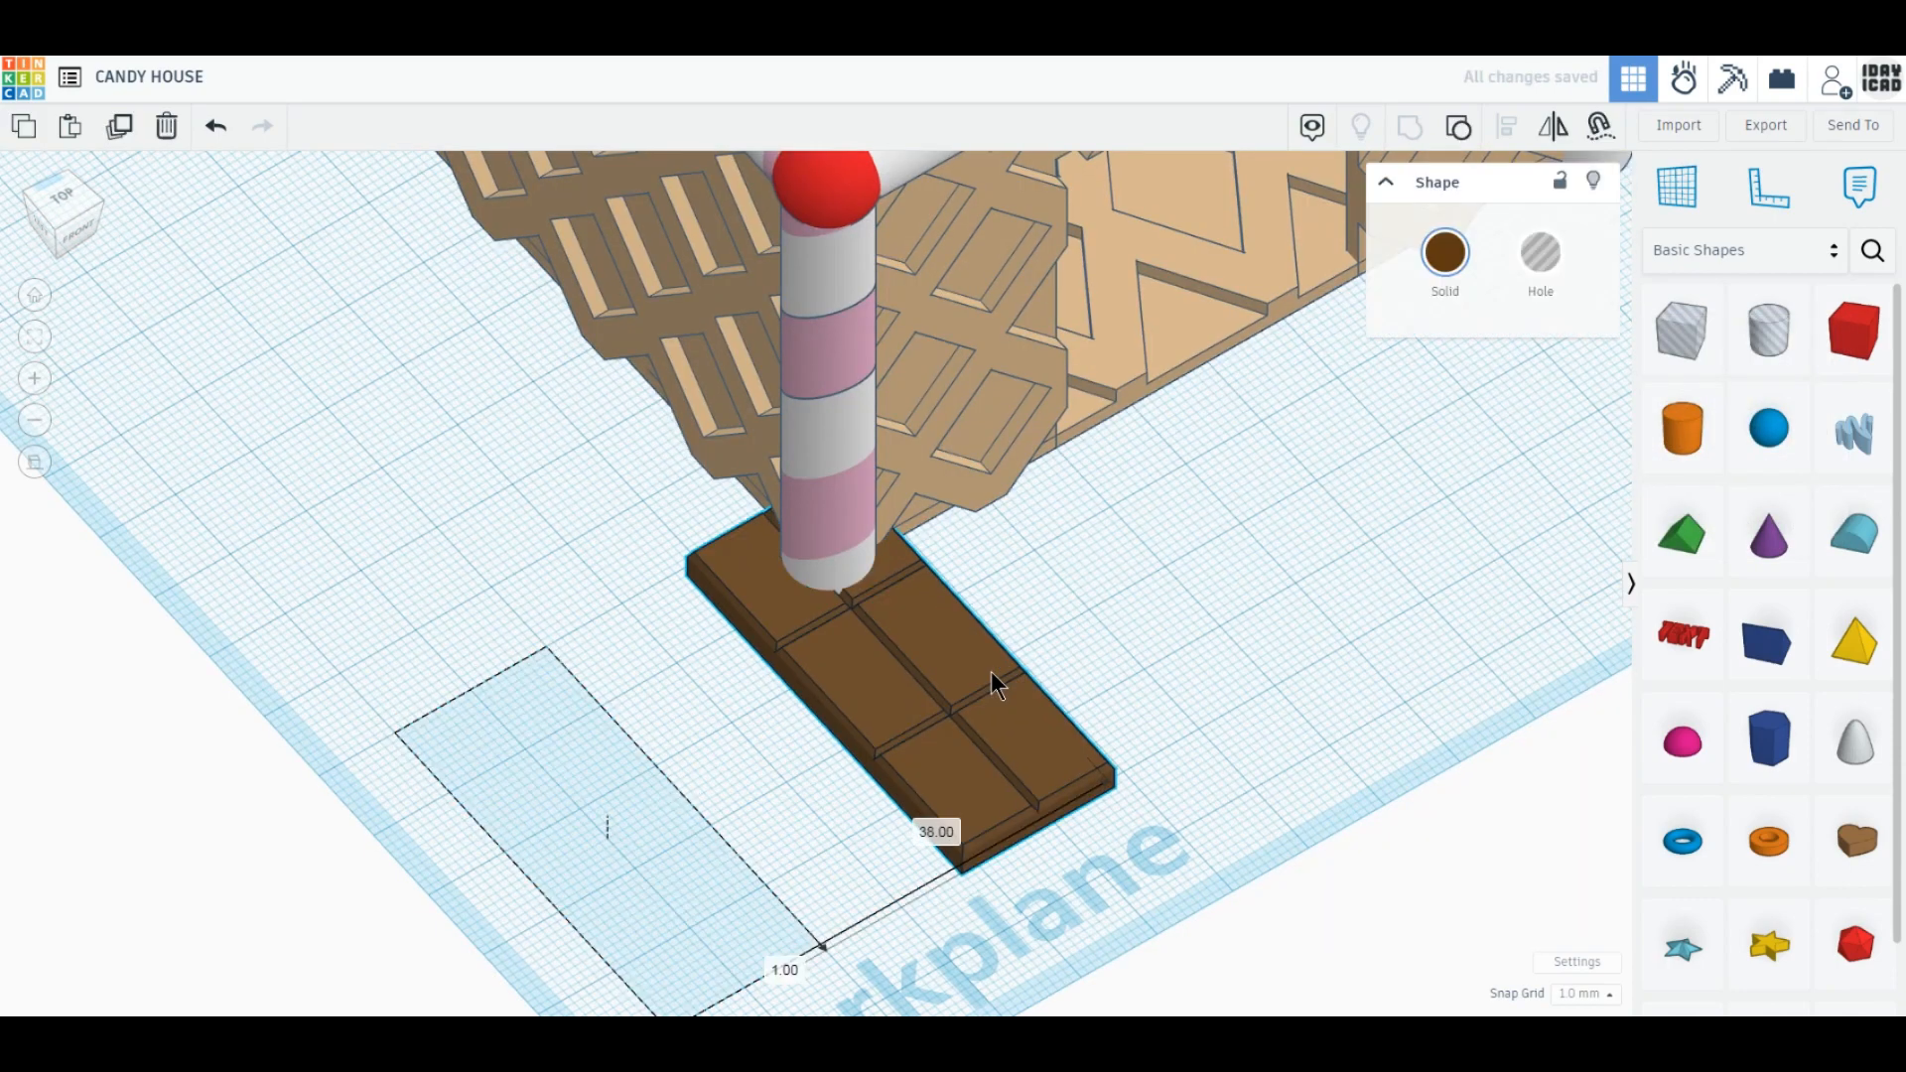
pyautogui.moveTo(1032, 588); pyautogui.dragTo(1066, 640)
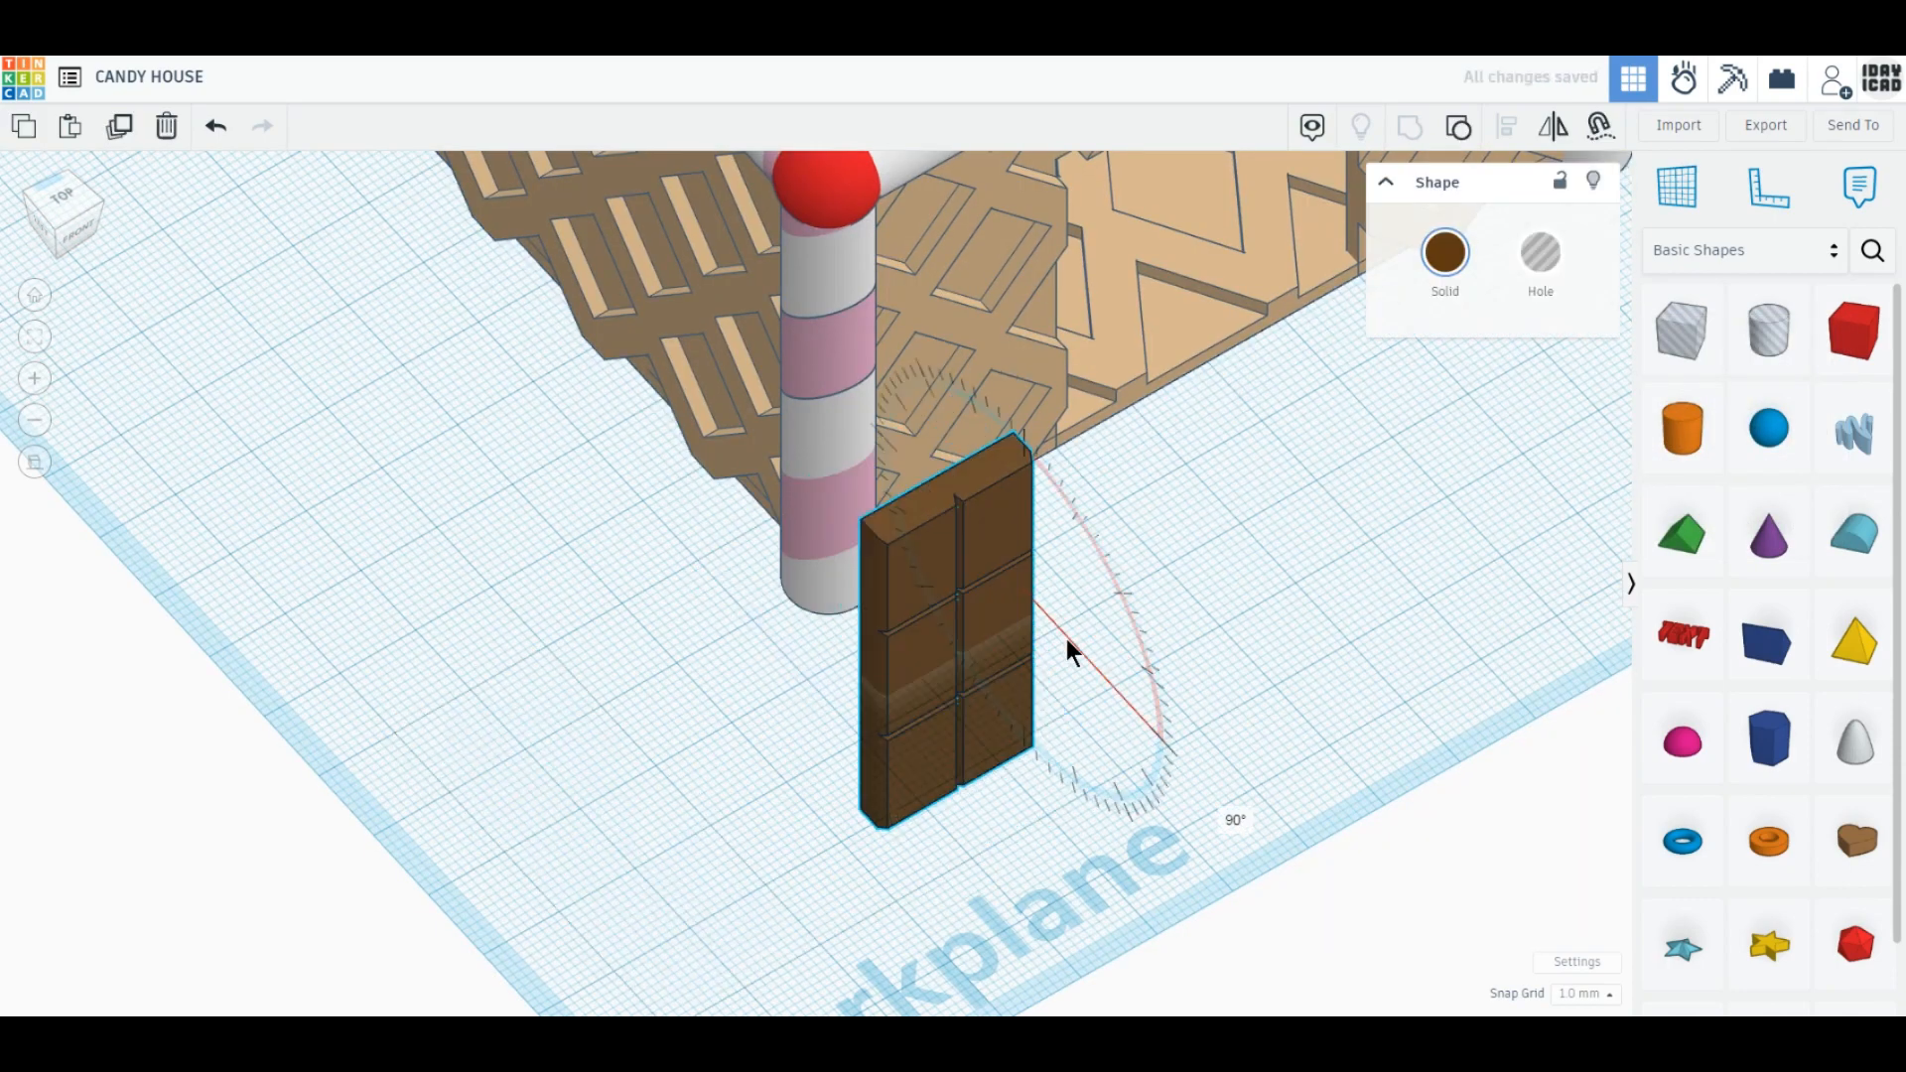
# Set the upright chocolate panel's height above the workplane to 0 and place it over the left half of the doorway.
pyautogui.moveTo(951, 463); pyautogui.dragTo(956, 375)
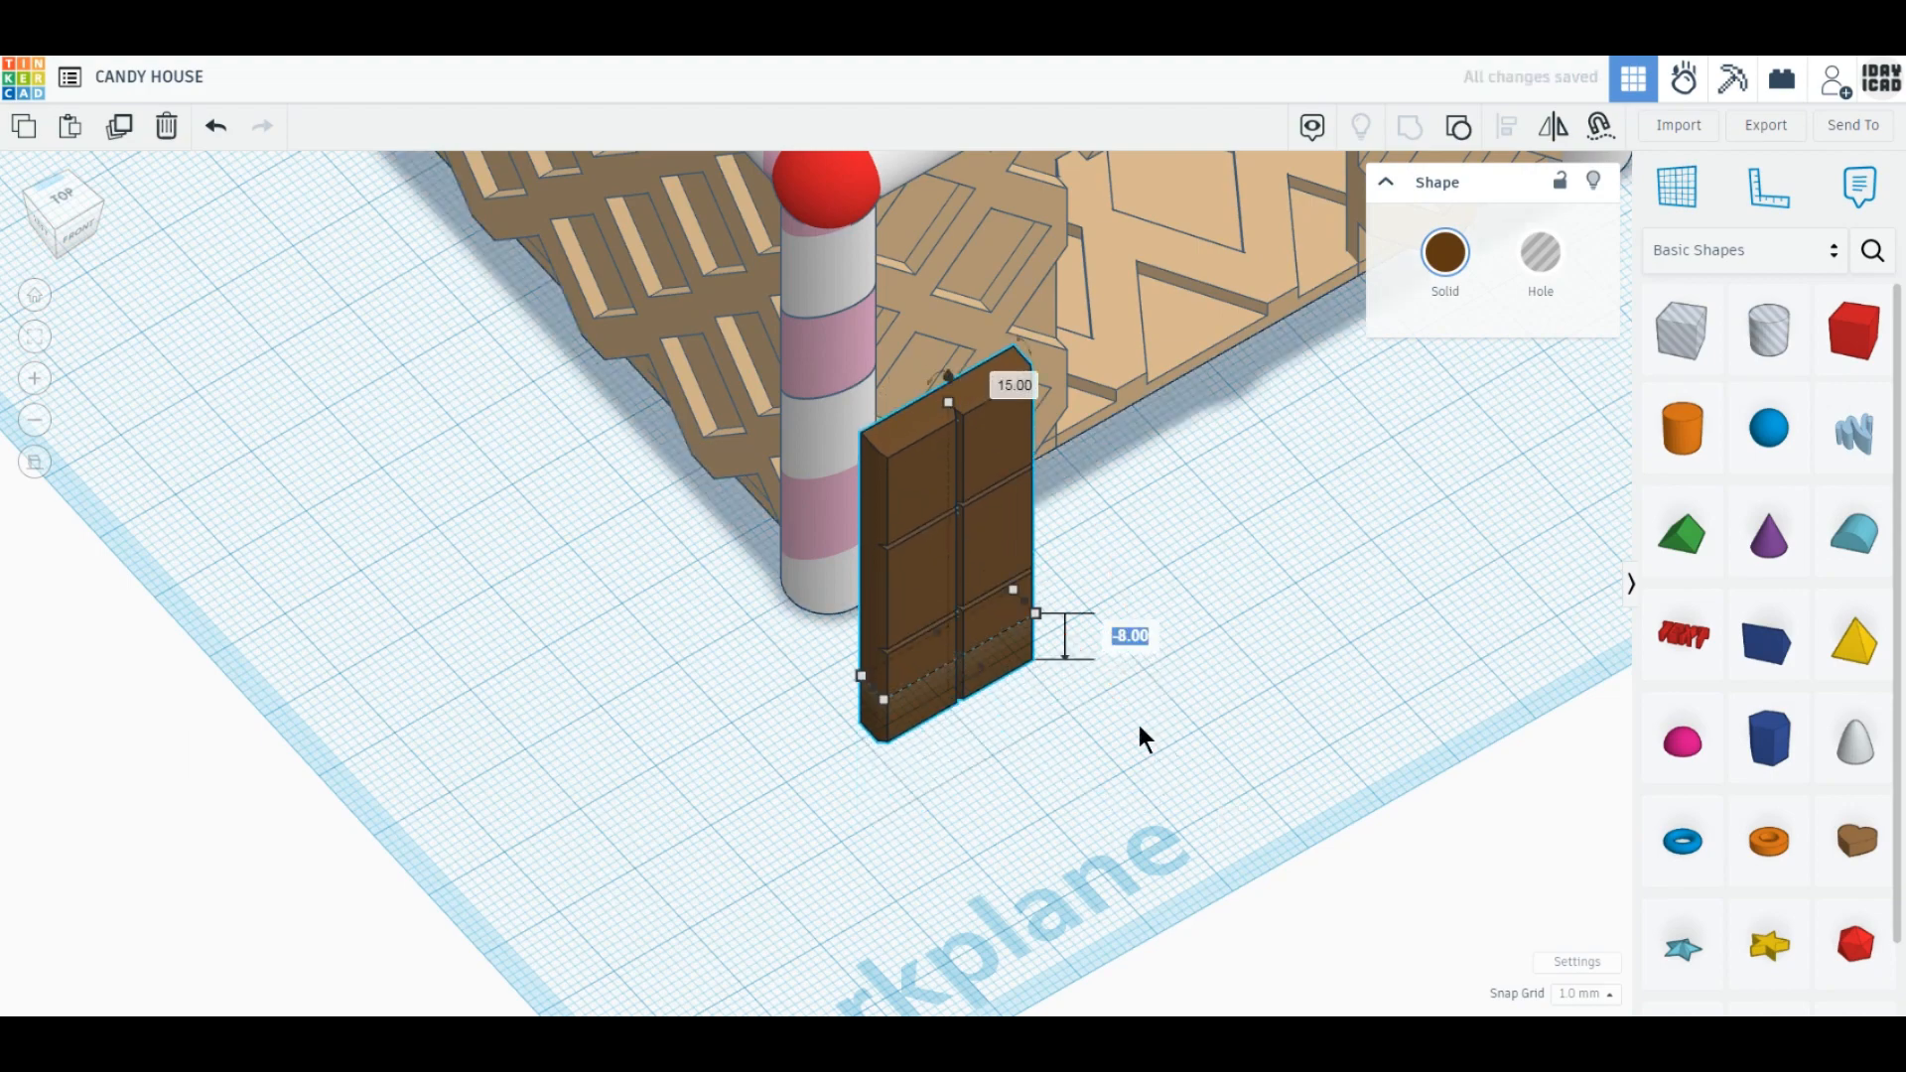
pyautogui.write('0')
pyautogui.press('Return')
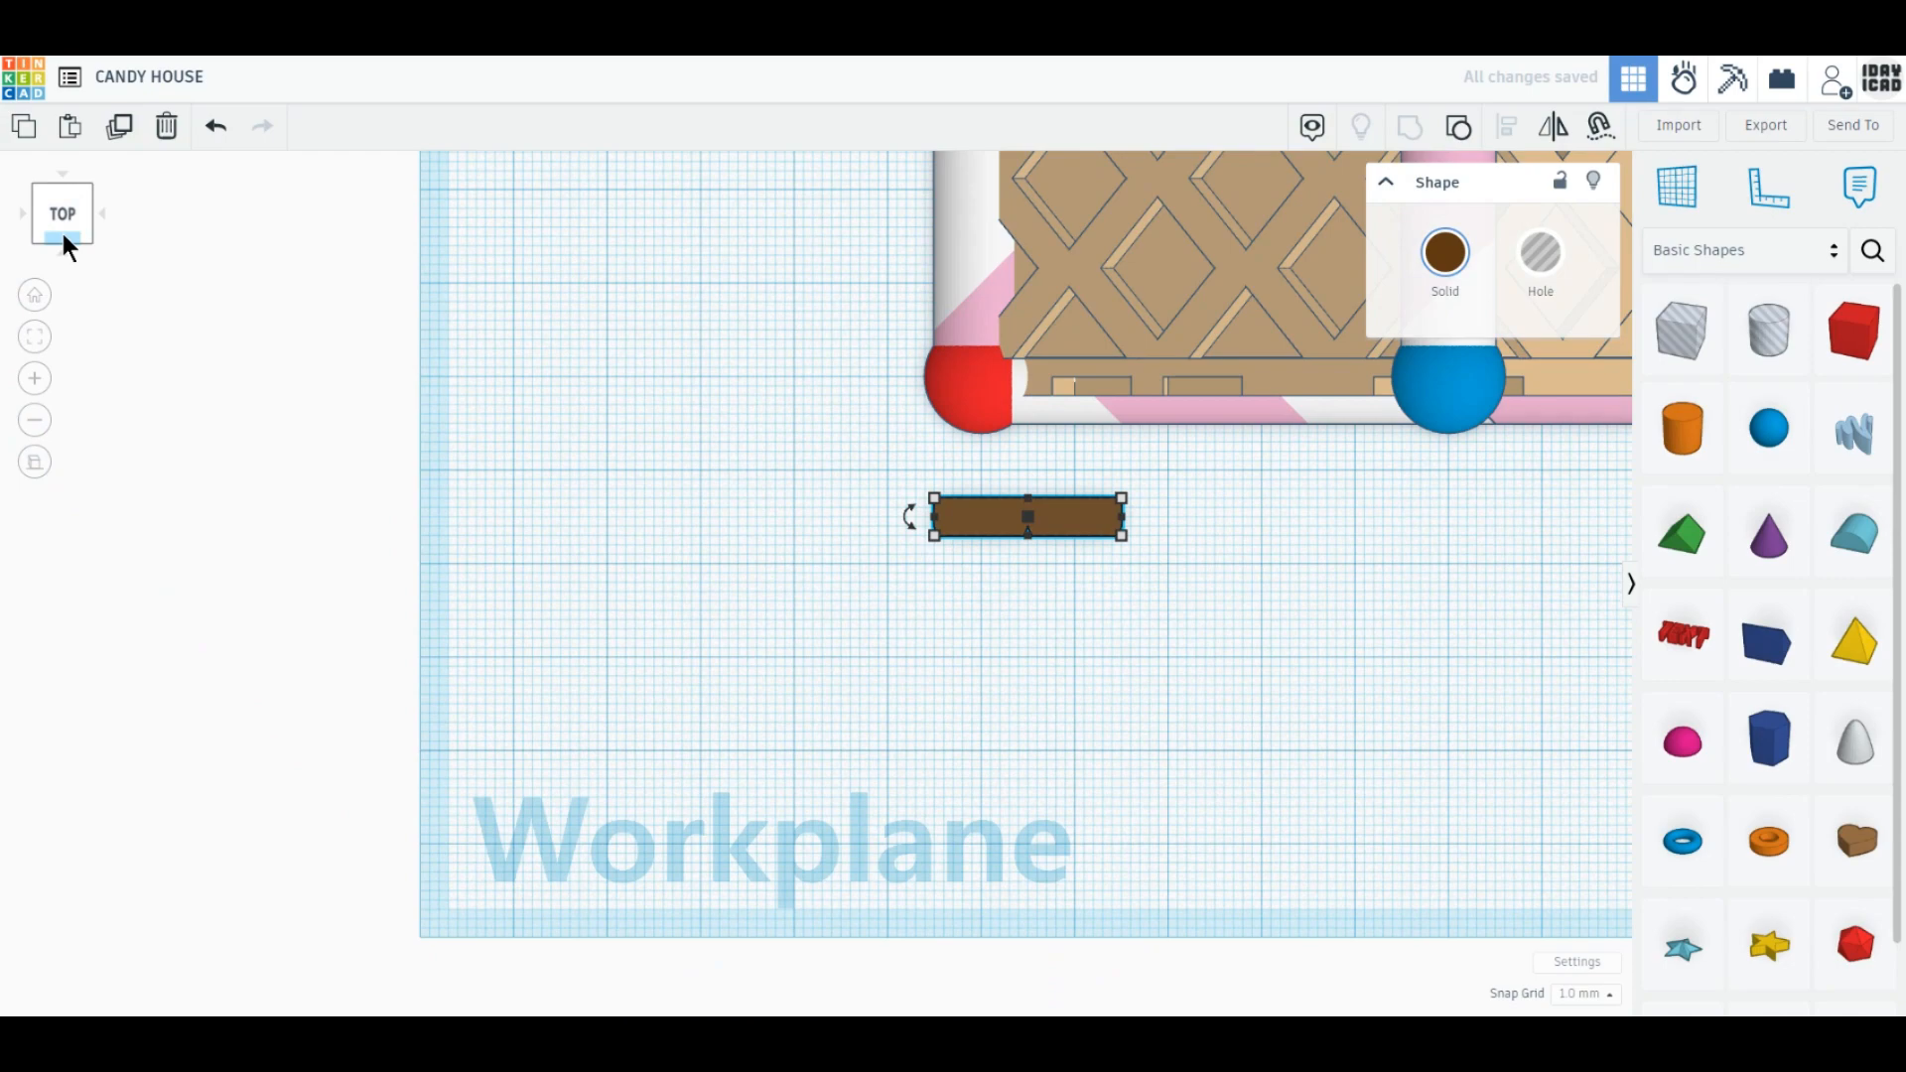
pyautogui.click(63, 235)
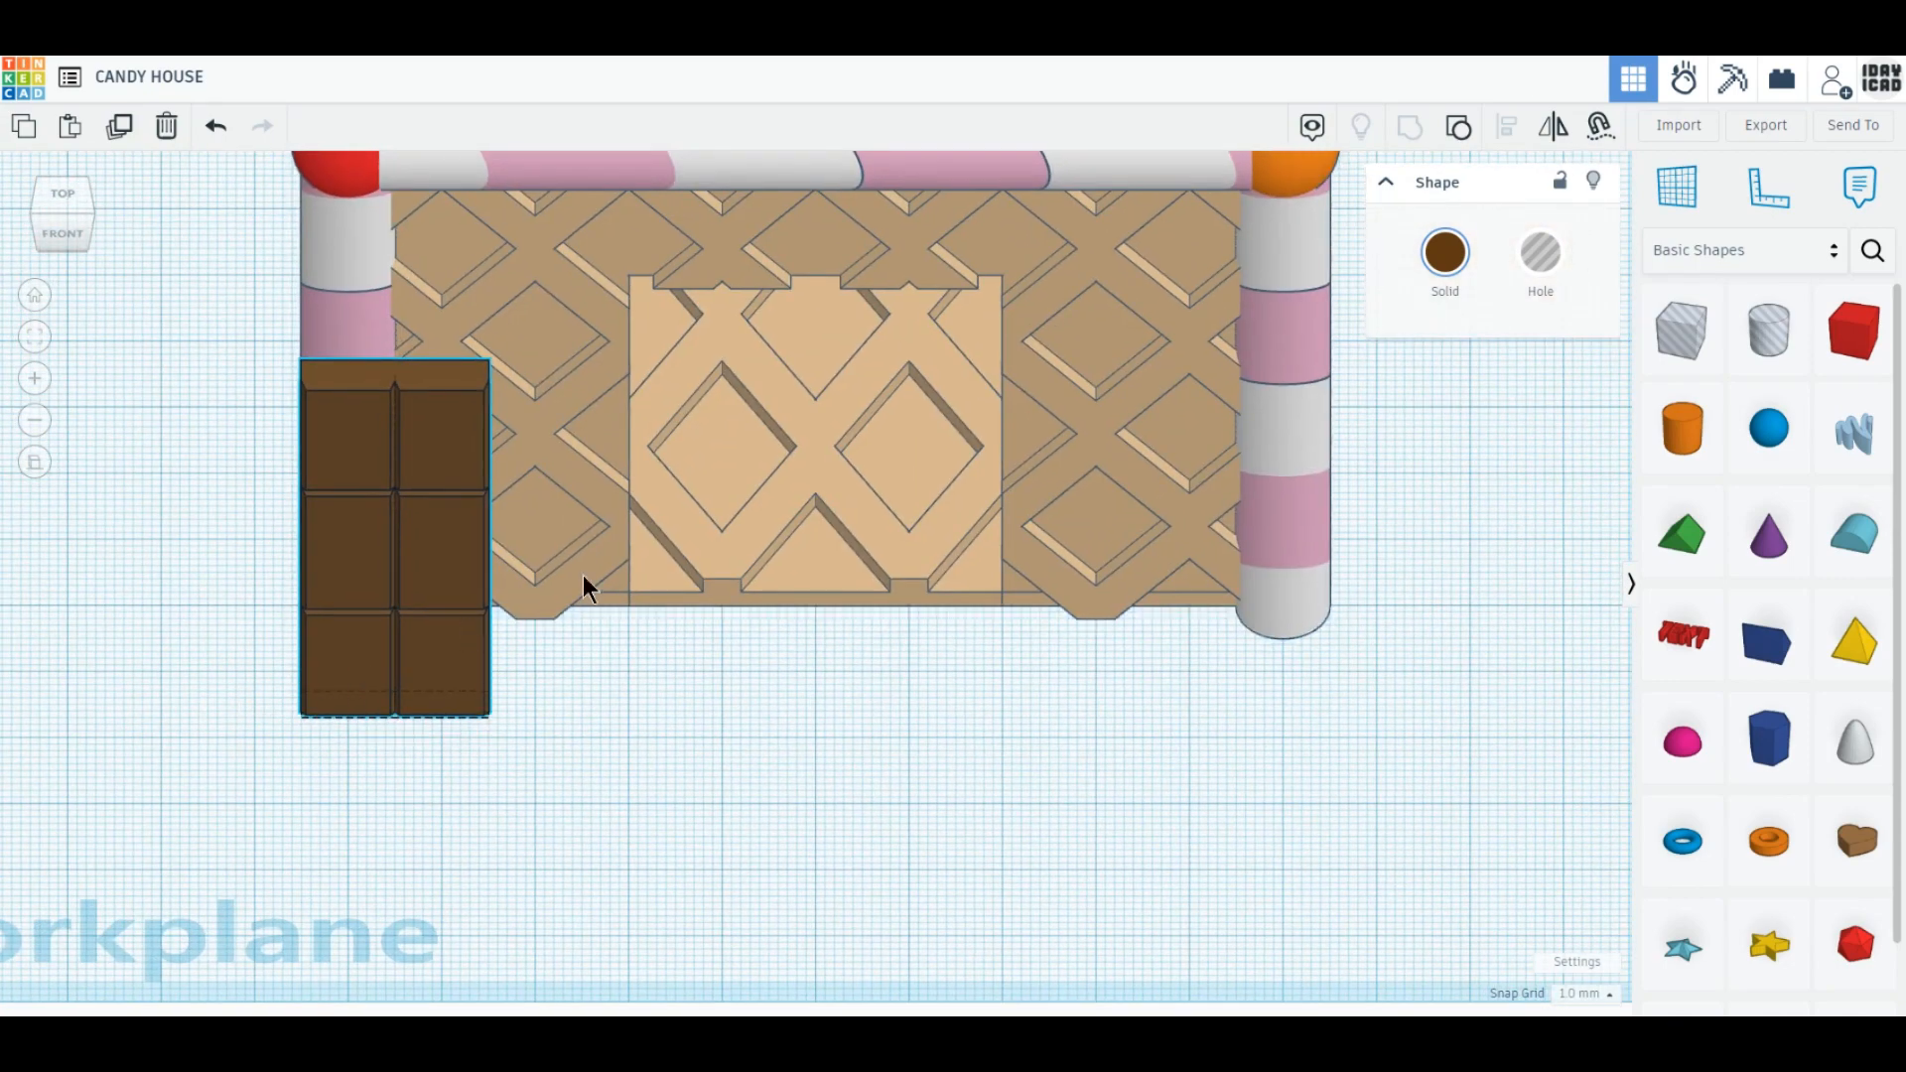
pyautogui.moveTo(391, 673); pyautogui.dragTo(685, 585)
pyautogui.moveTo(685, 586); pyautogui.dragTo(726, 811, button='right')
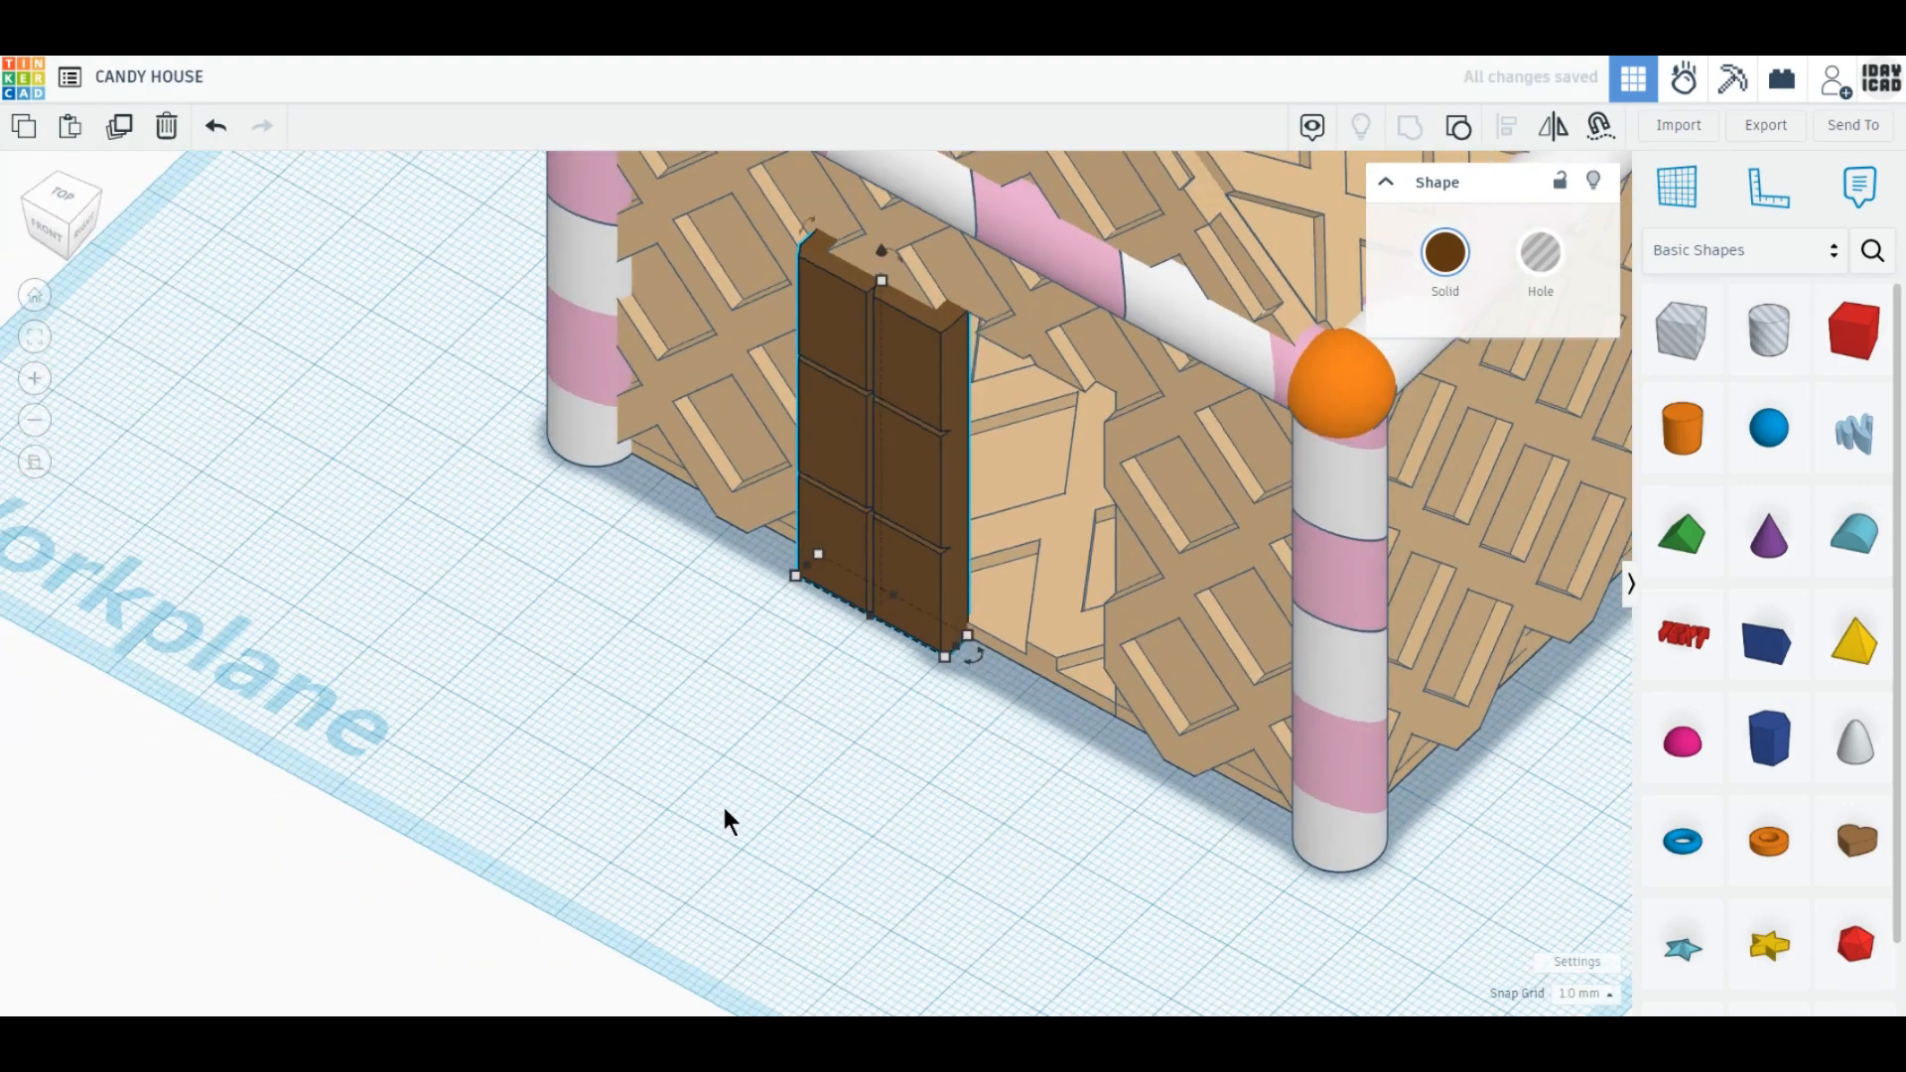
# Duplicate the chocolate door into the right half of the doorway and rotate the left door outward so it stands open.
pyautogui.click(123, 135)
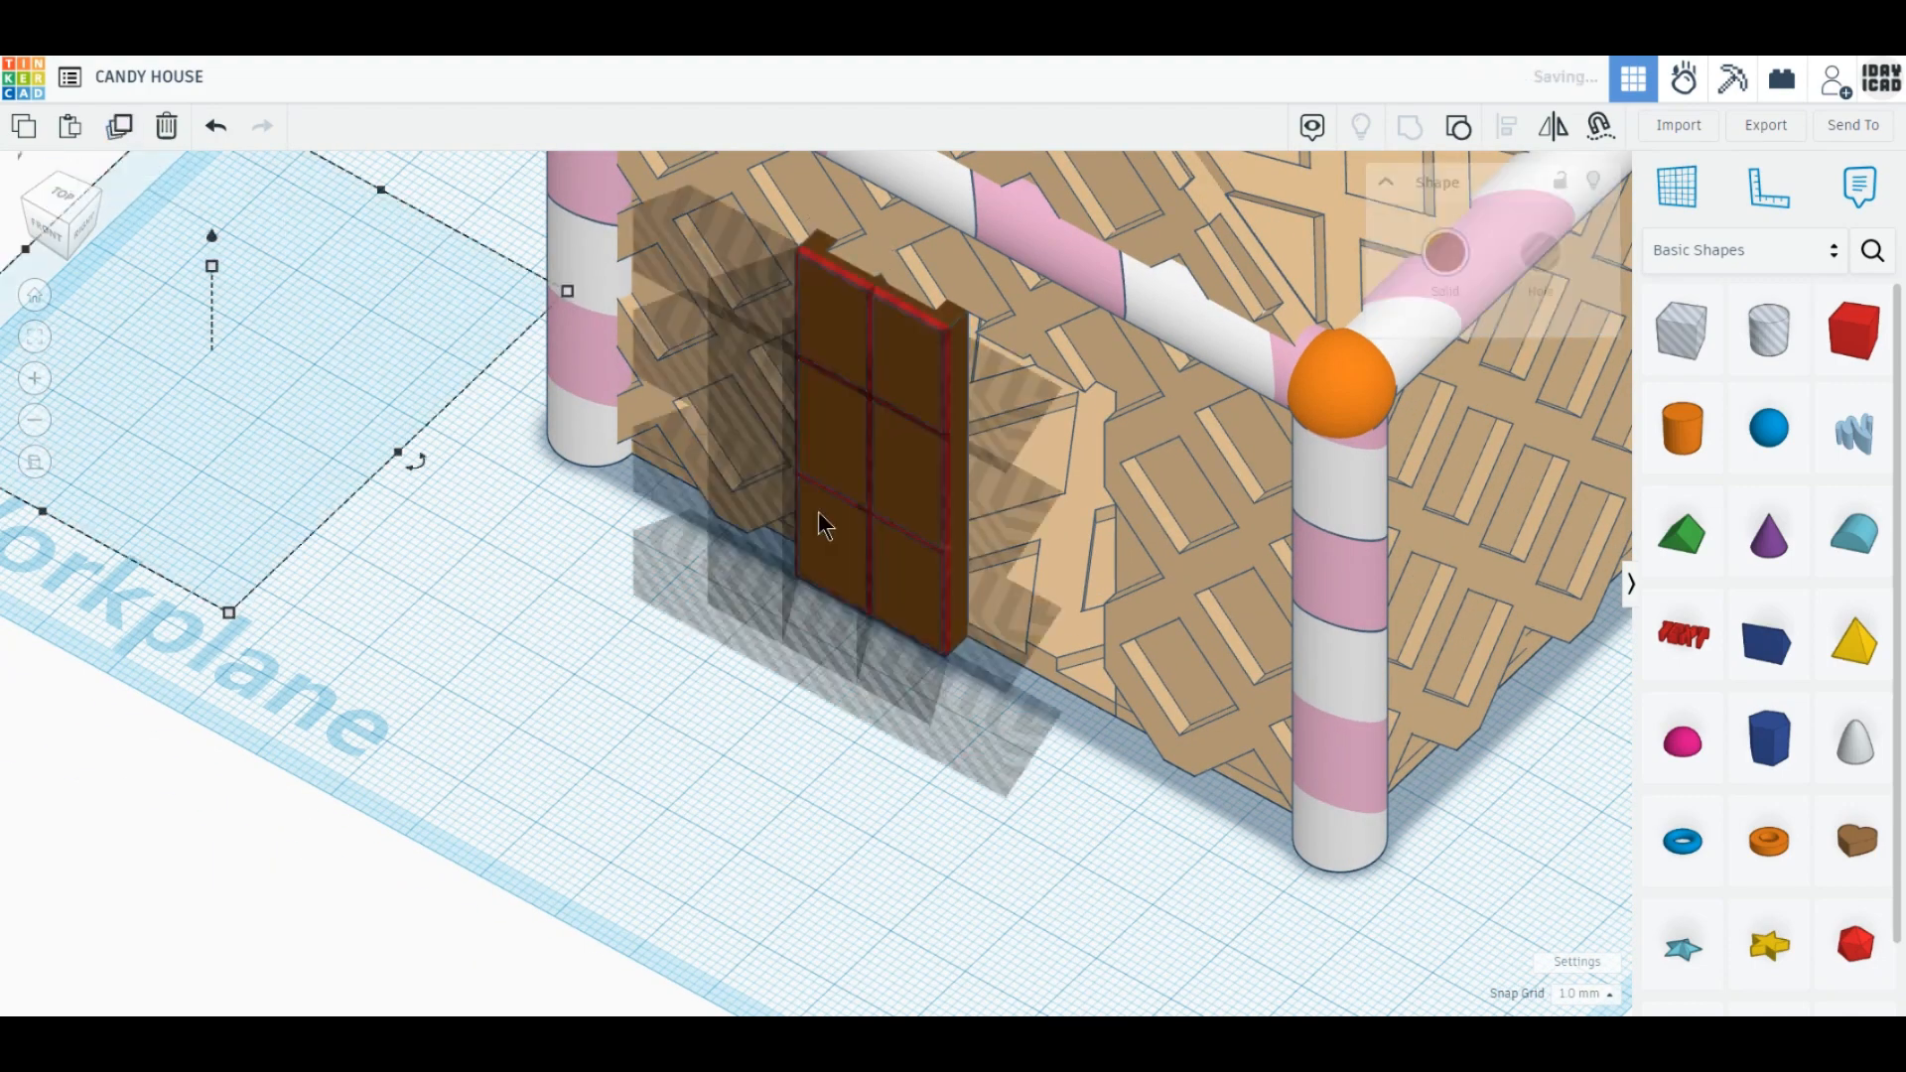
pyautogui.moveTo(909, 503); pyautogui.dragTo(1057, 582)
pyautogui.click(902, 504)
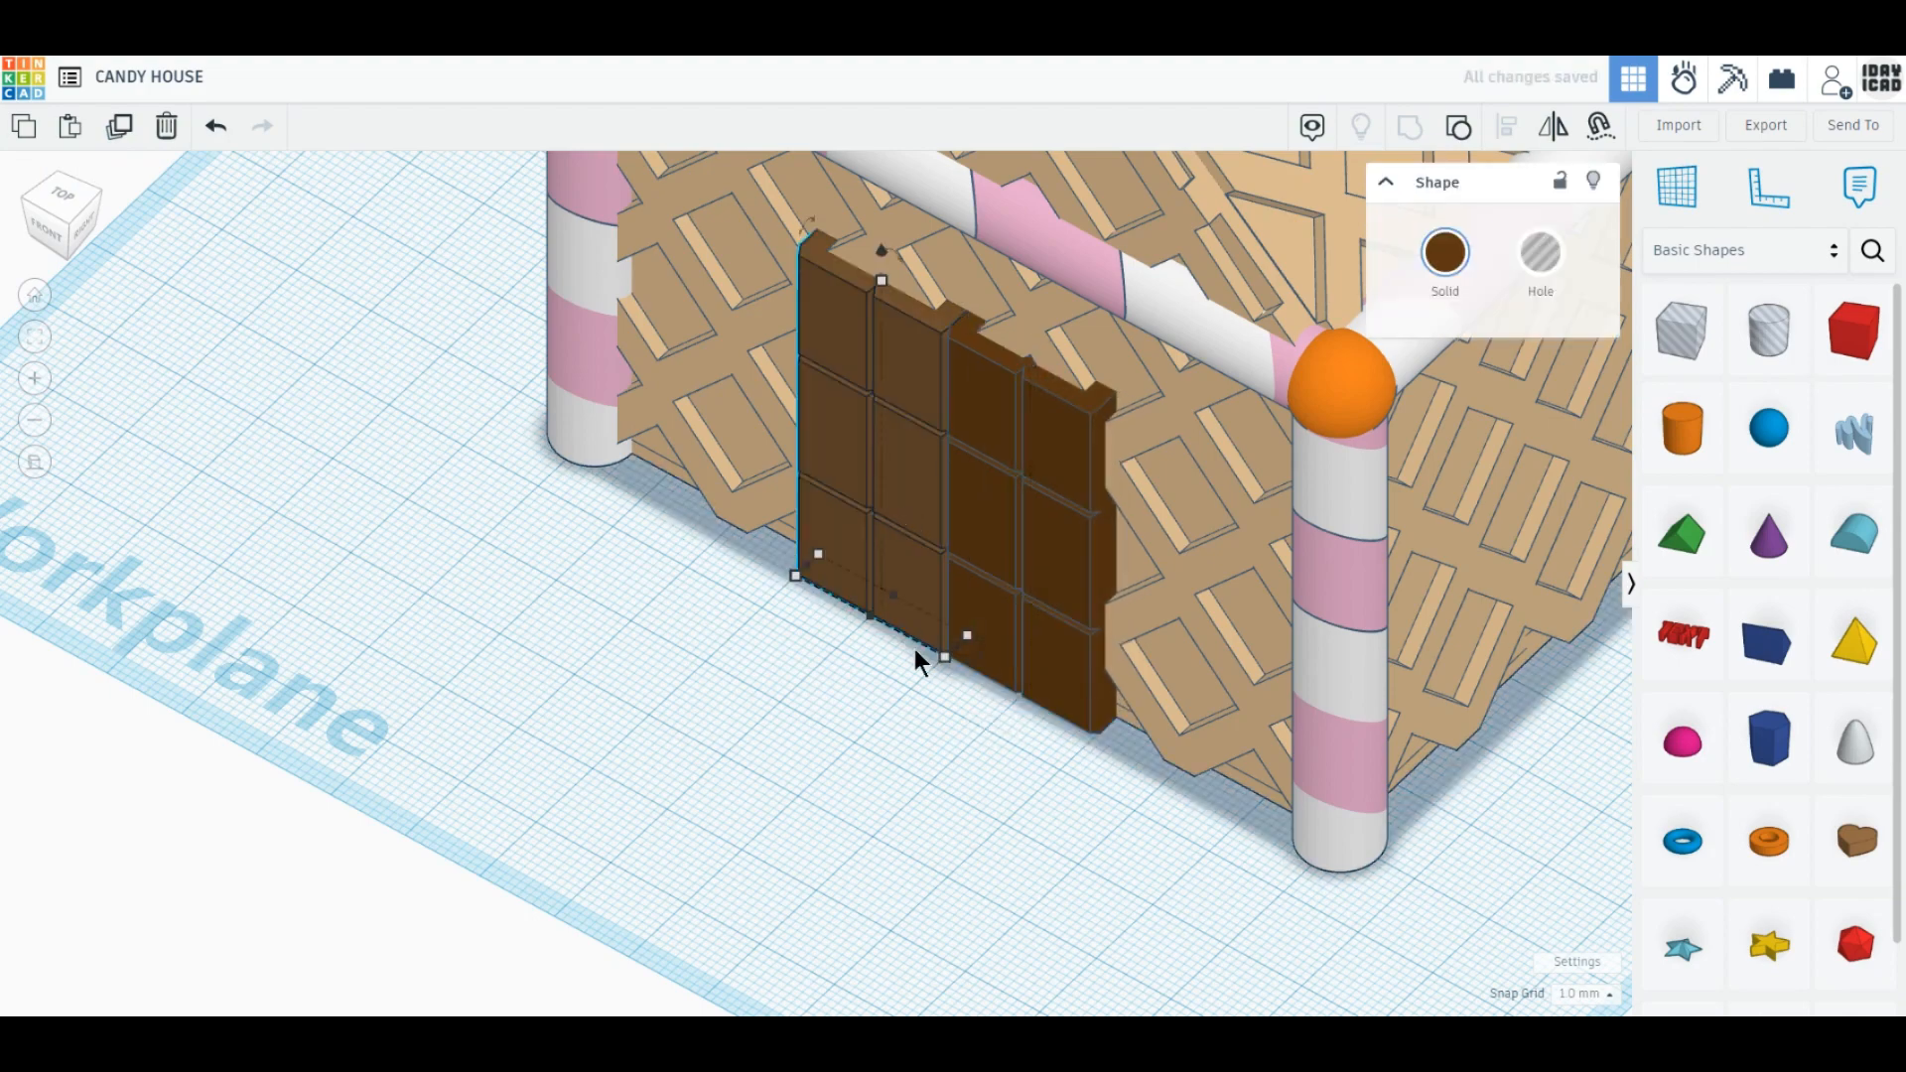
pyautogui.moveTo(963, 663); pyautogui.dragTo(848, 604)
pyautogui.click(475, 767)
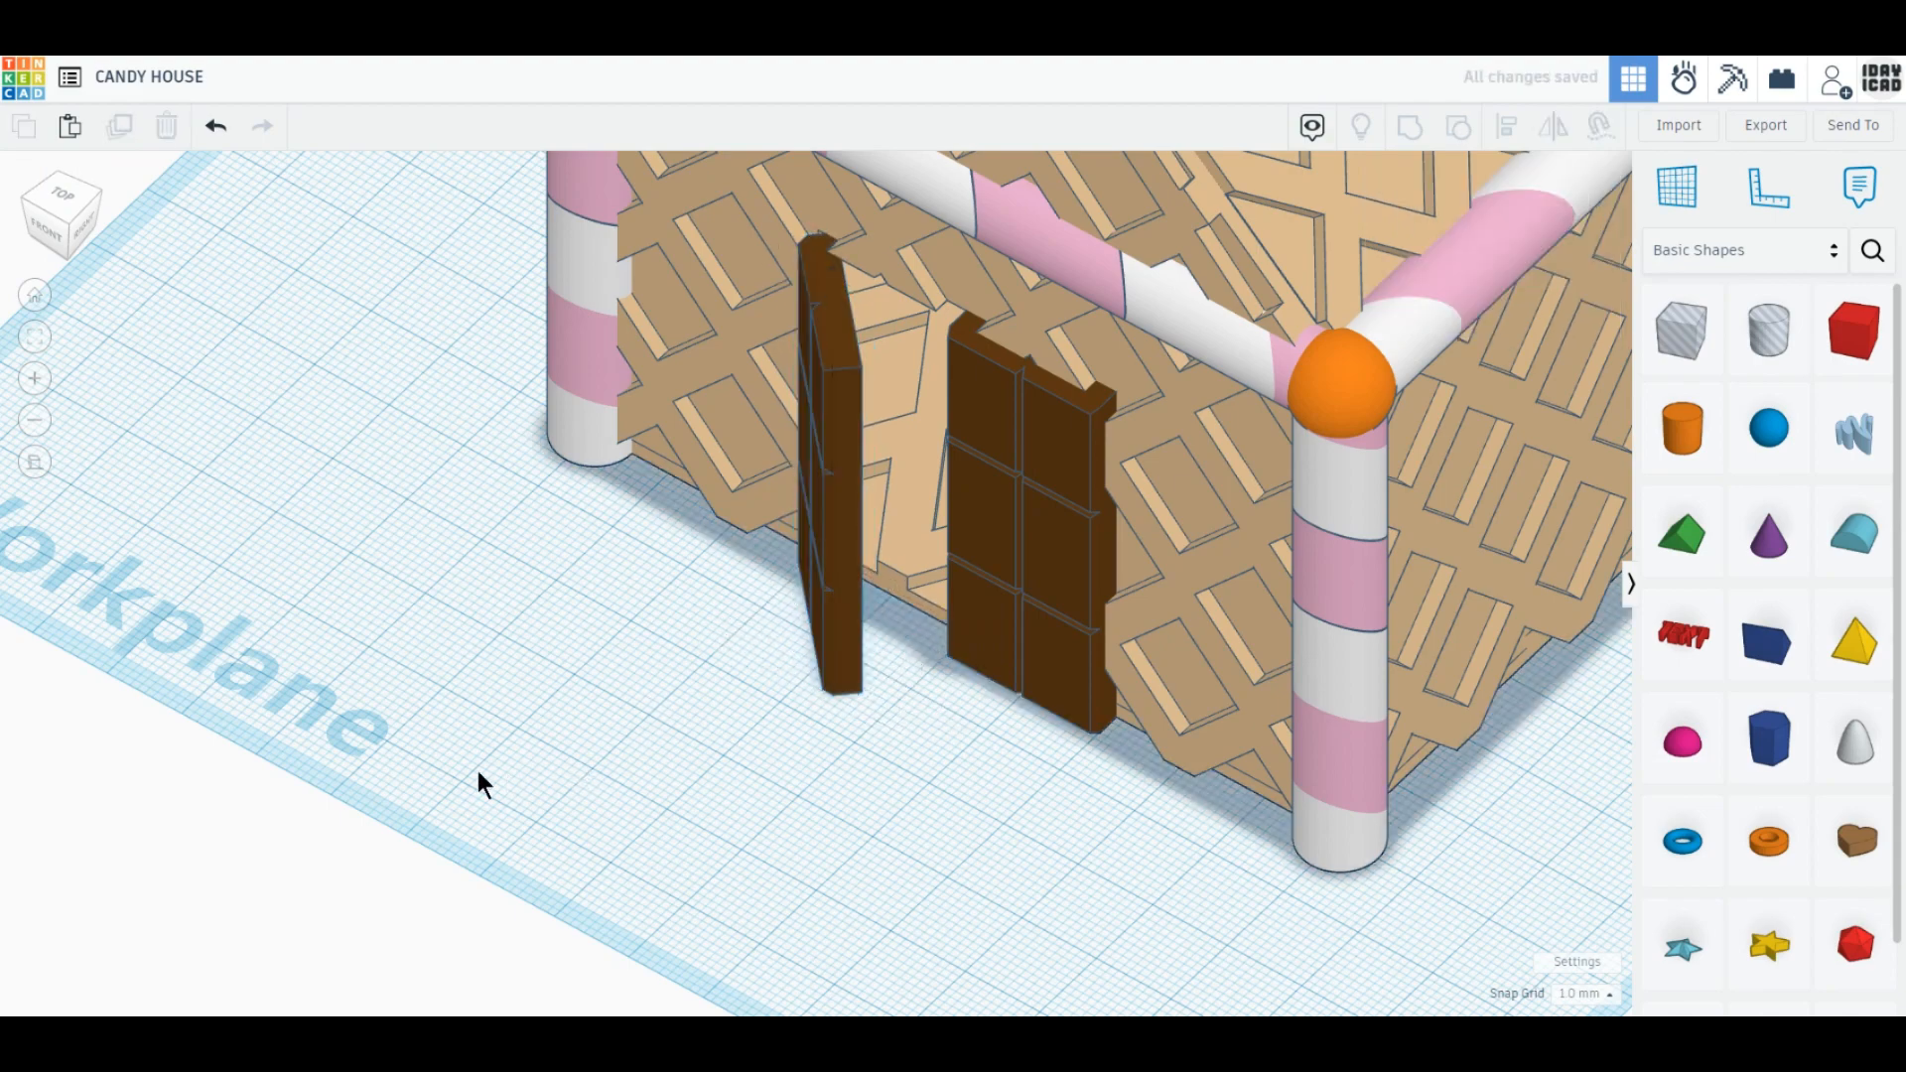
pyautogui.moveTo(474, 766); pyautogui.dragTo(538, 771, button='right')
pyautogui.scroll(-5, 538, 771)
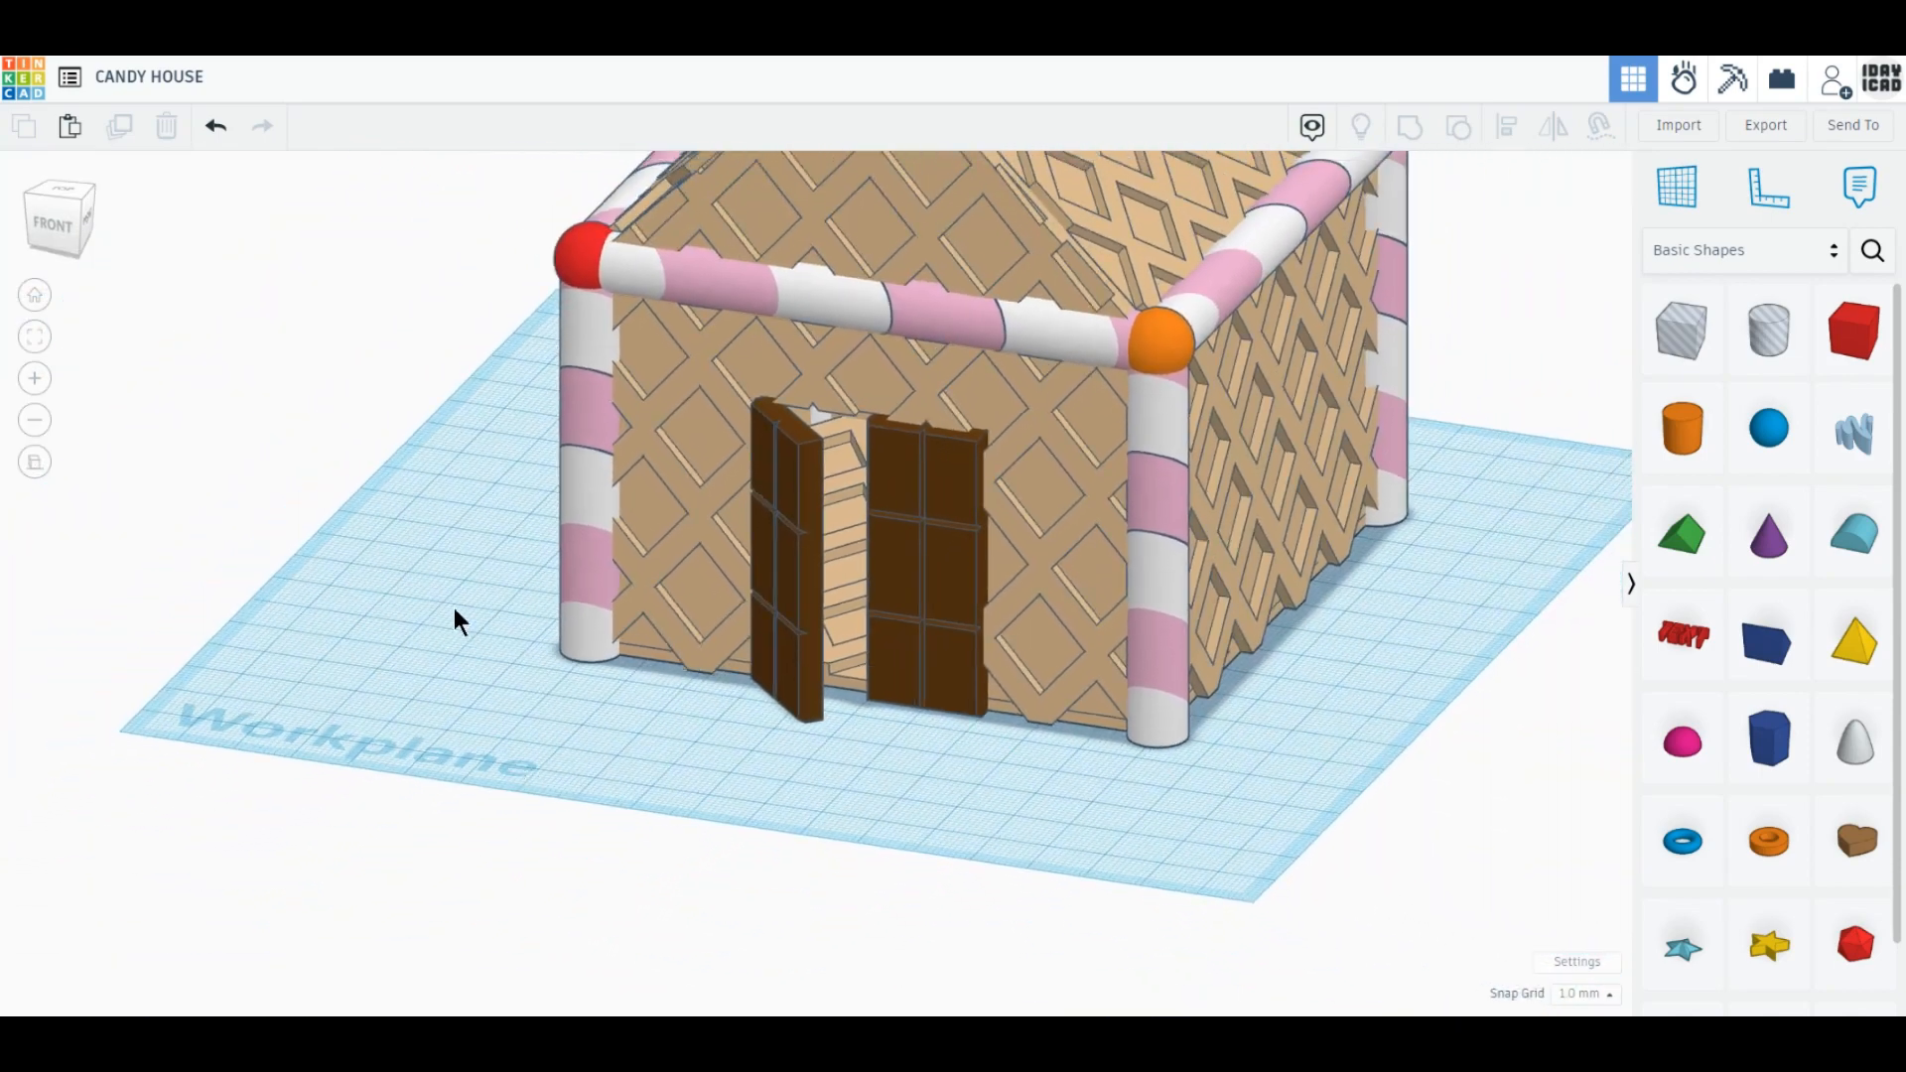
pyautogui.scroll(-3, 377, 689)
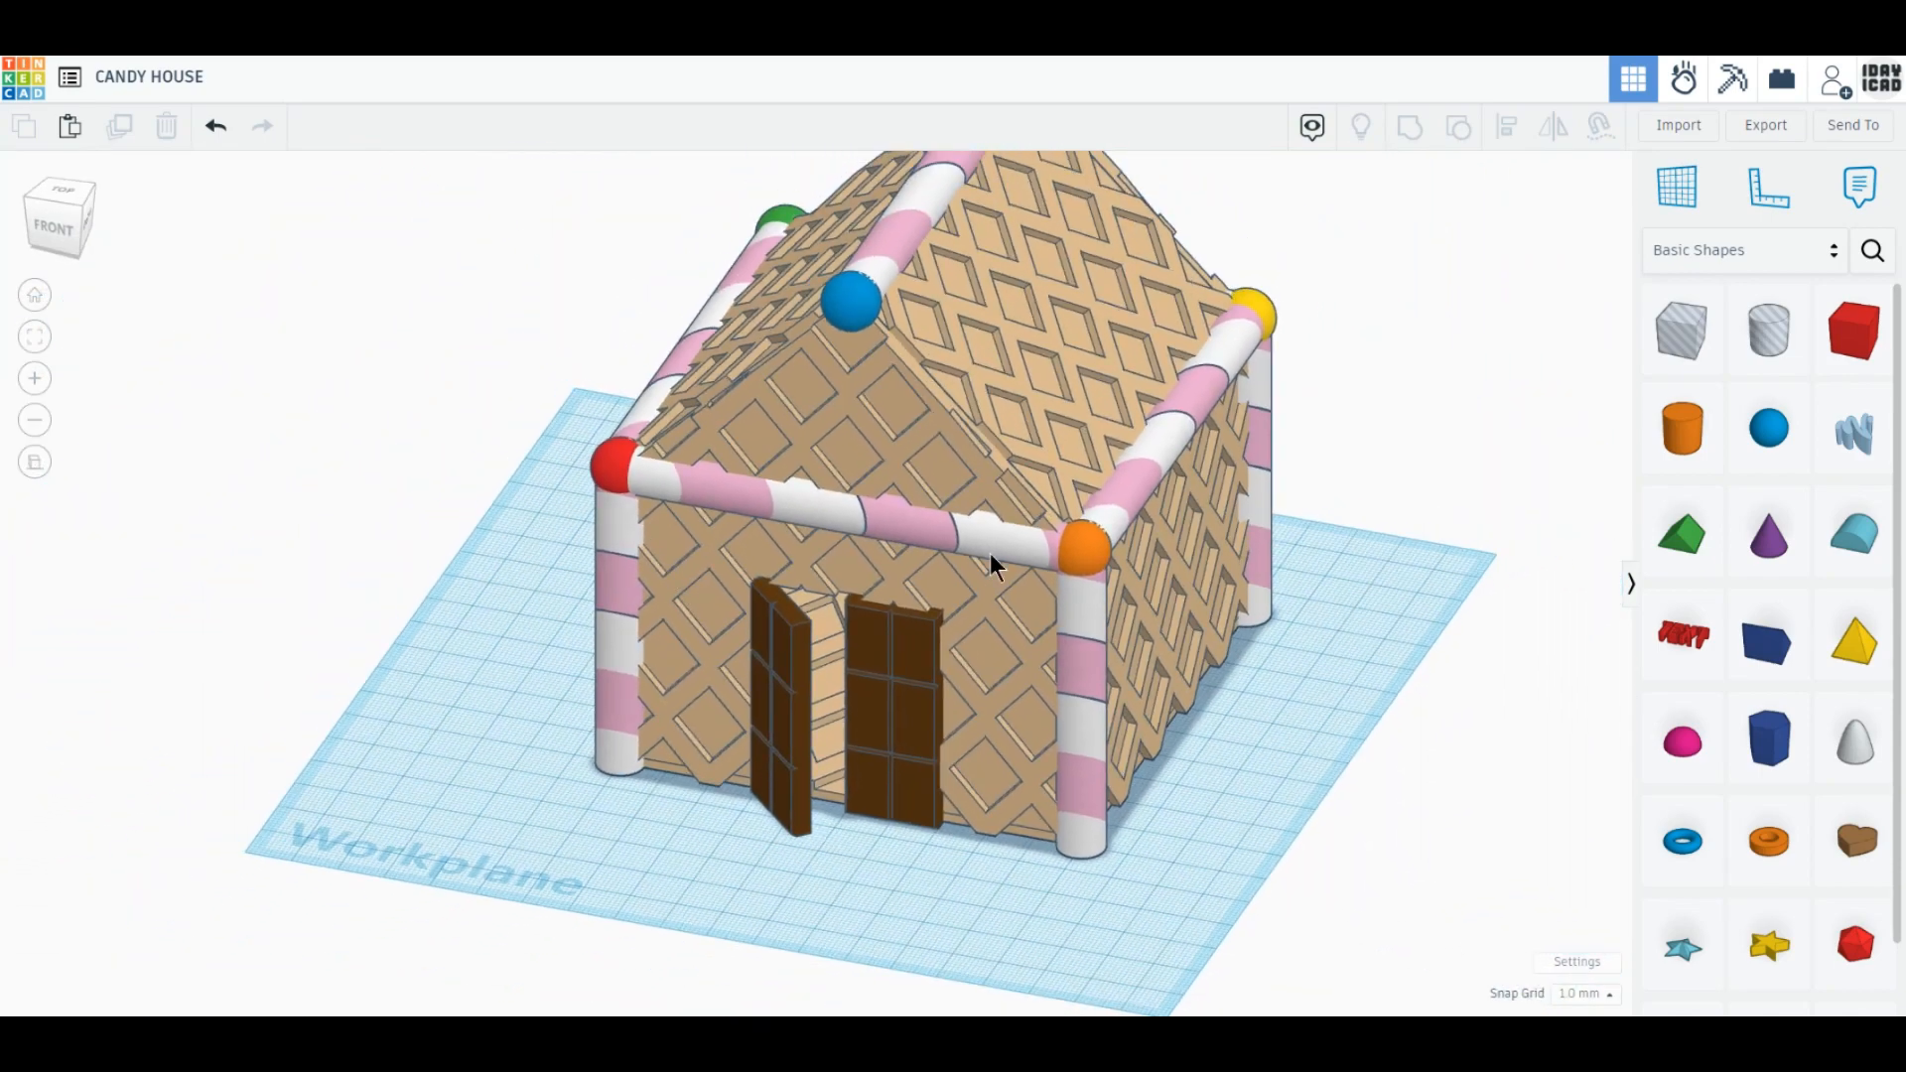
pyautogui.moveTo(990, 552); pyautogui.dragTo(856, 652, button='right')
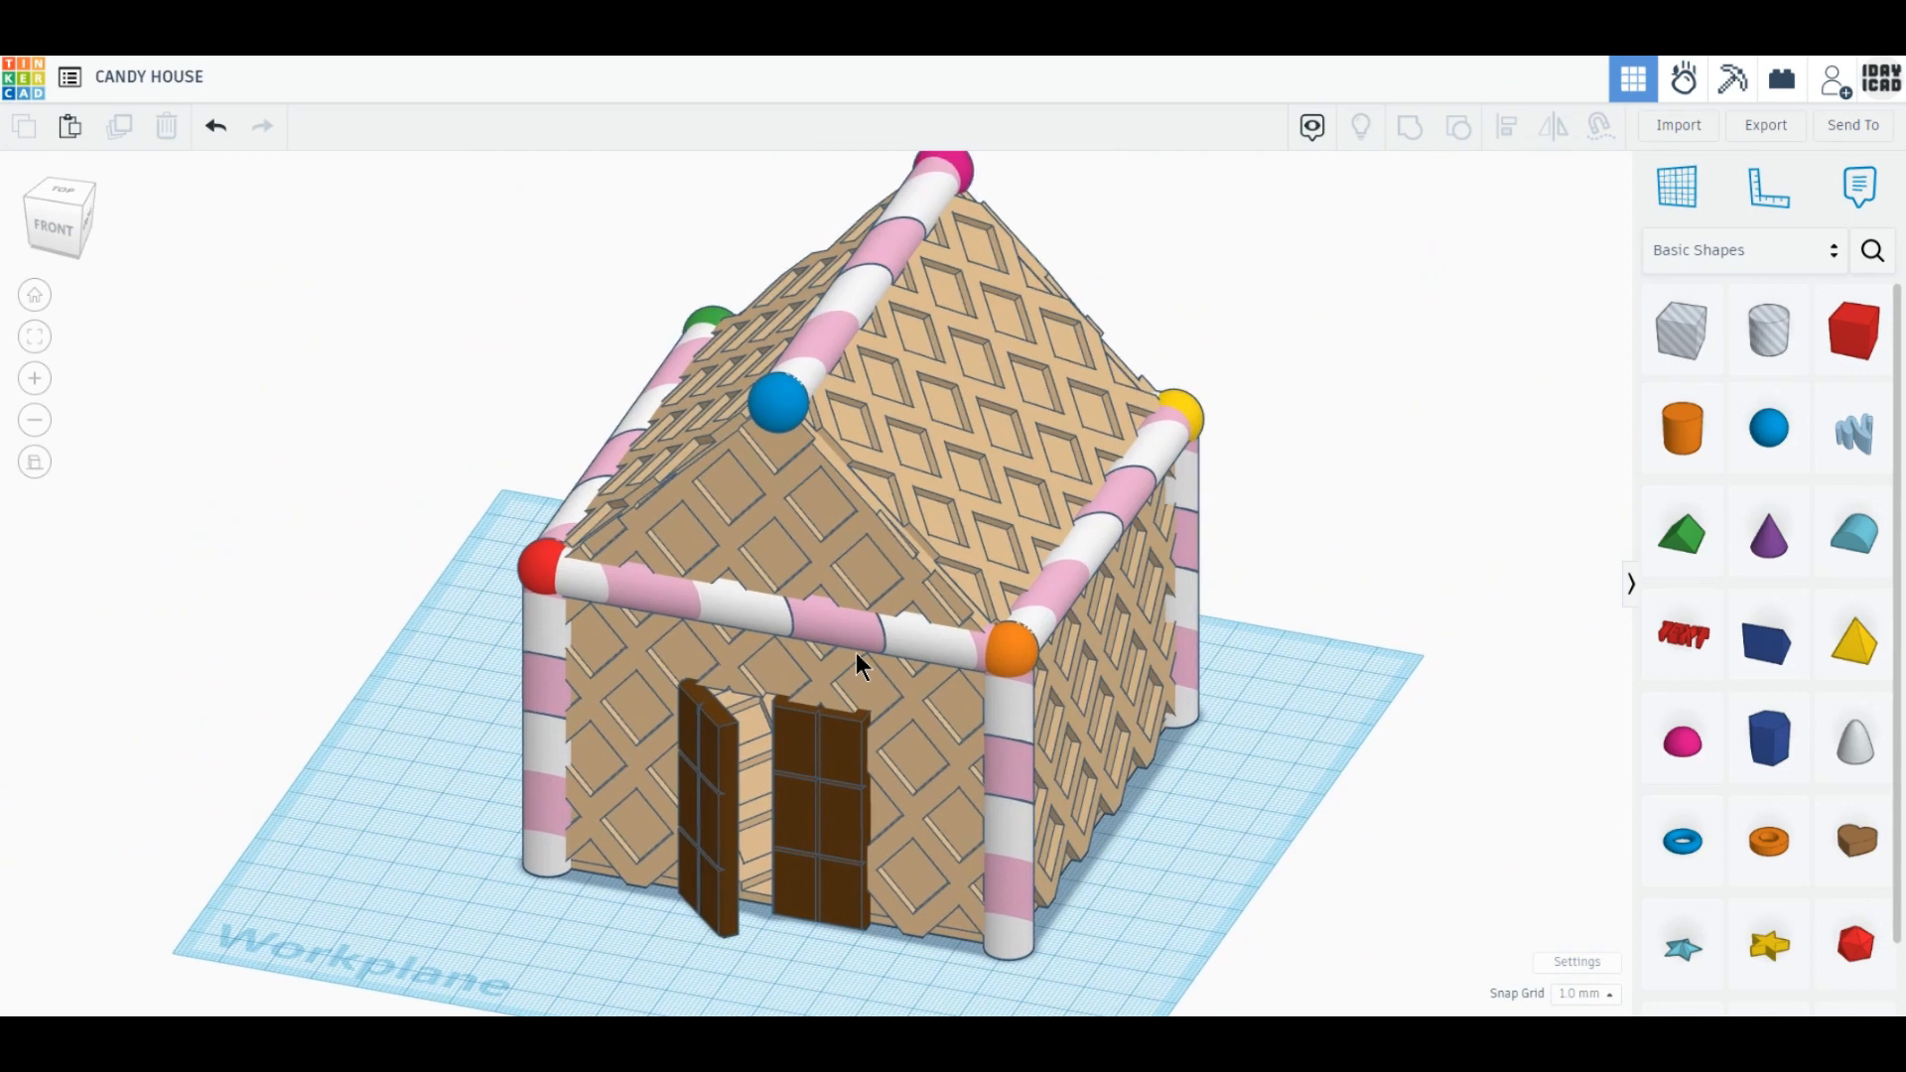
pyautogui.click(776, 412)
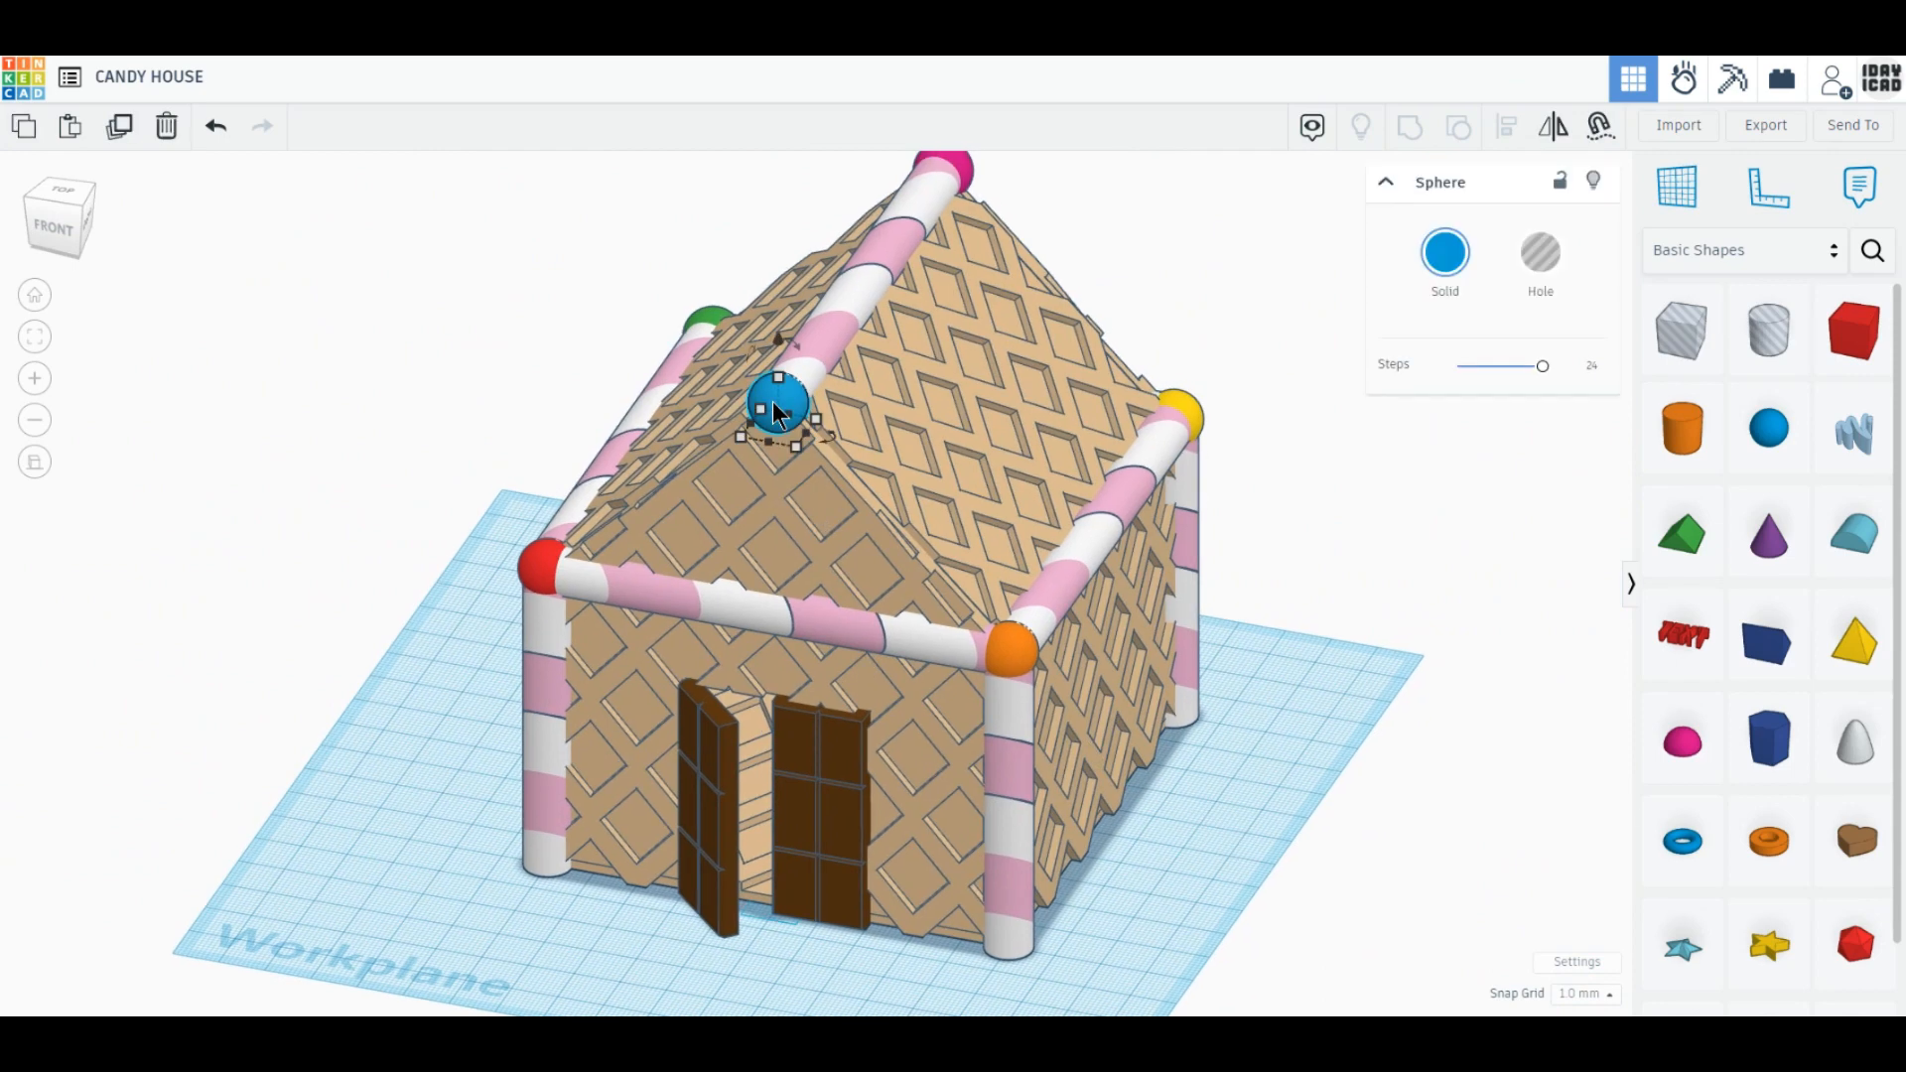
pyautogui.click(1324, 713)
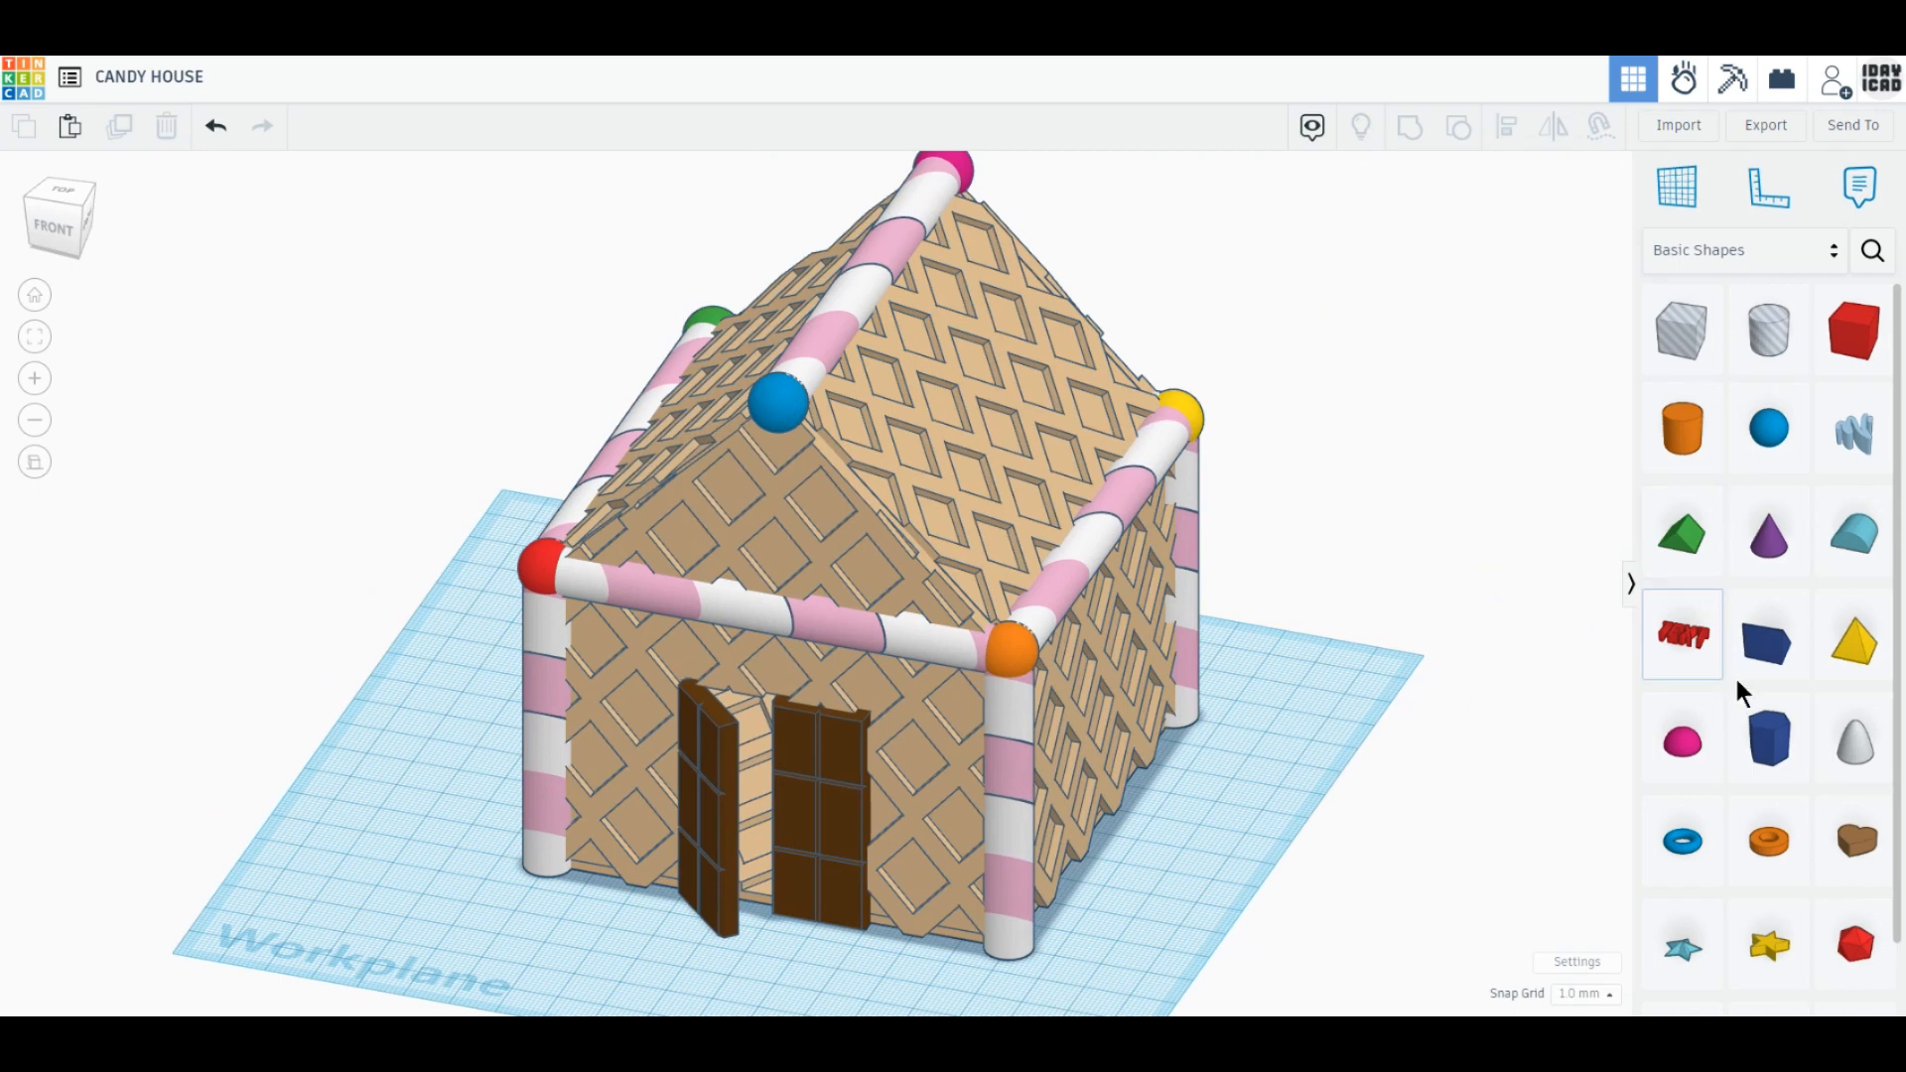
# Try placing a Star shape on the waffle roof's right slope.
pyautogui.click(1769, 451)
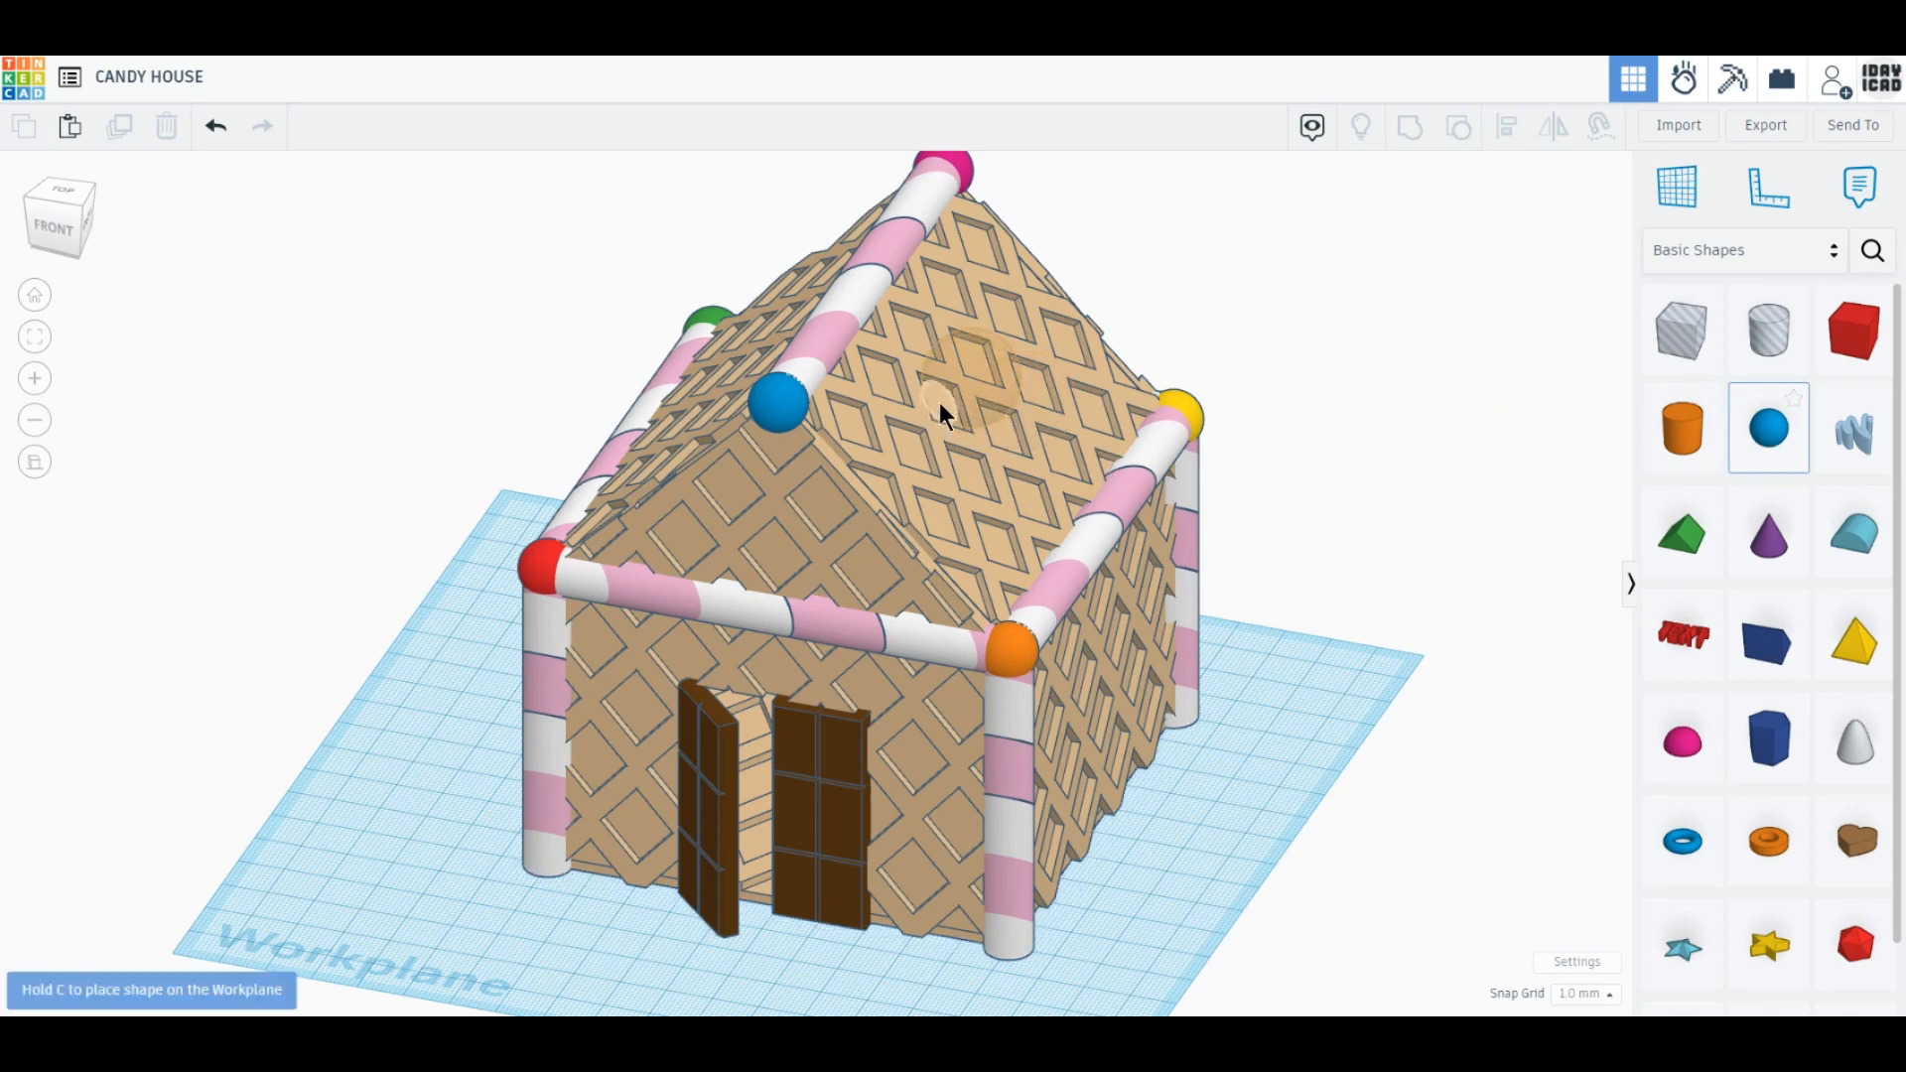
pyautogui.click(1680, 950)
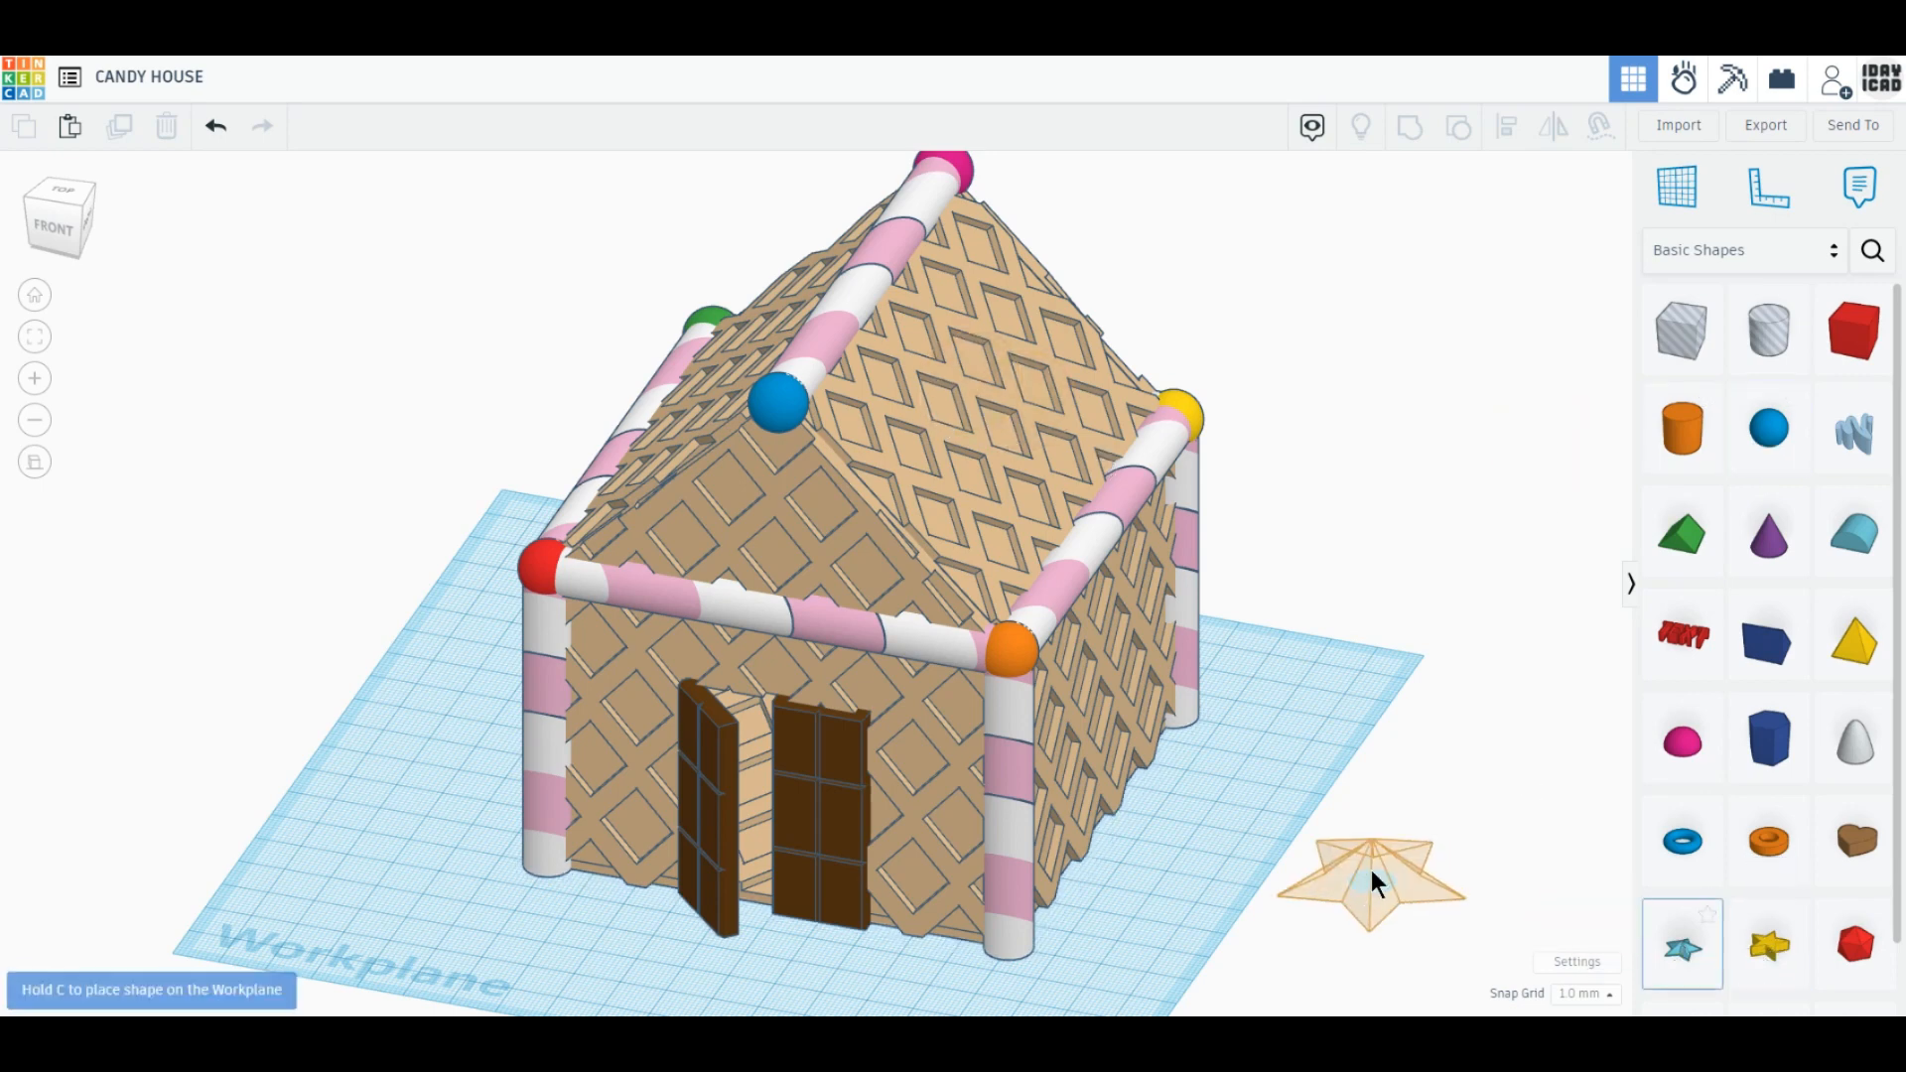
pyautogui.moveTo(1363, 800); pyautogui.dragTo(1308, 845, button='middle')
pyautogui.moveTo(1308, 845); pyautogui.dragTo(1255, 875, button='right')
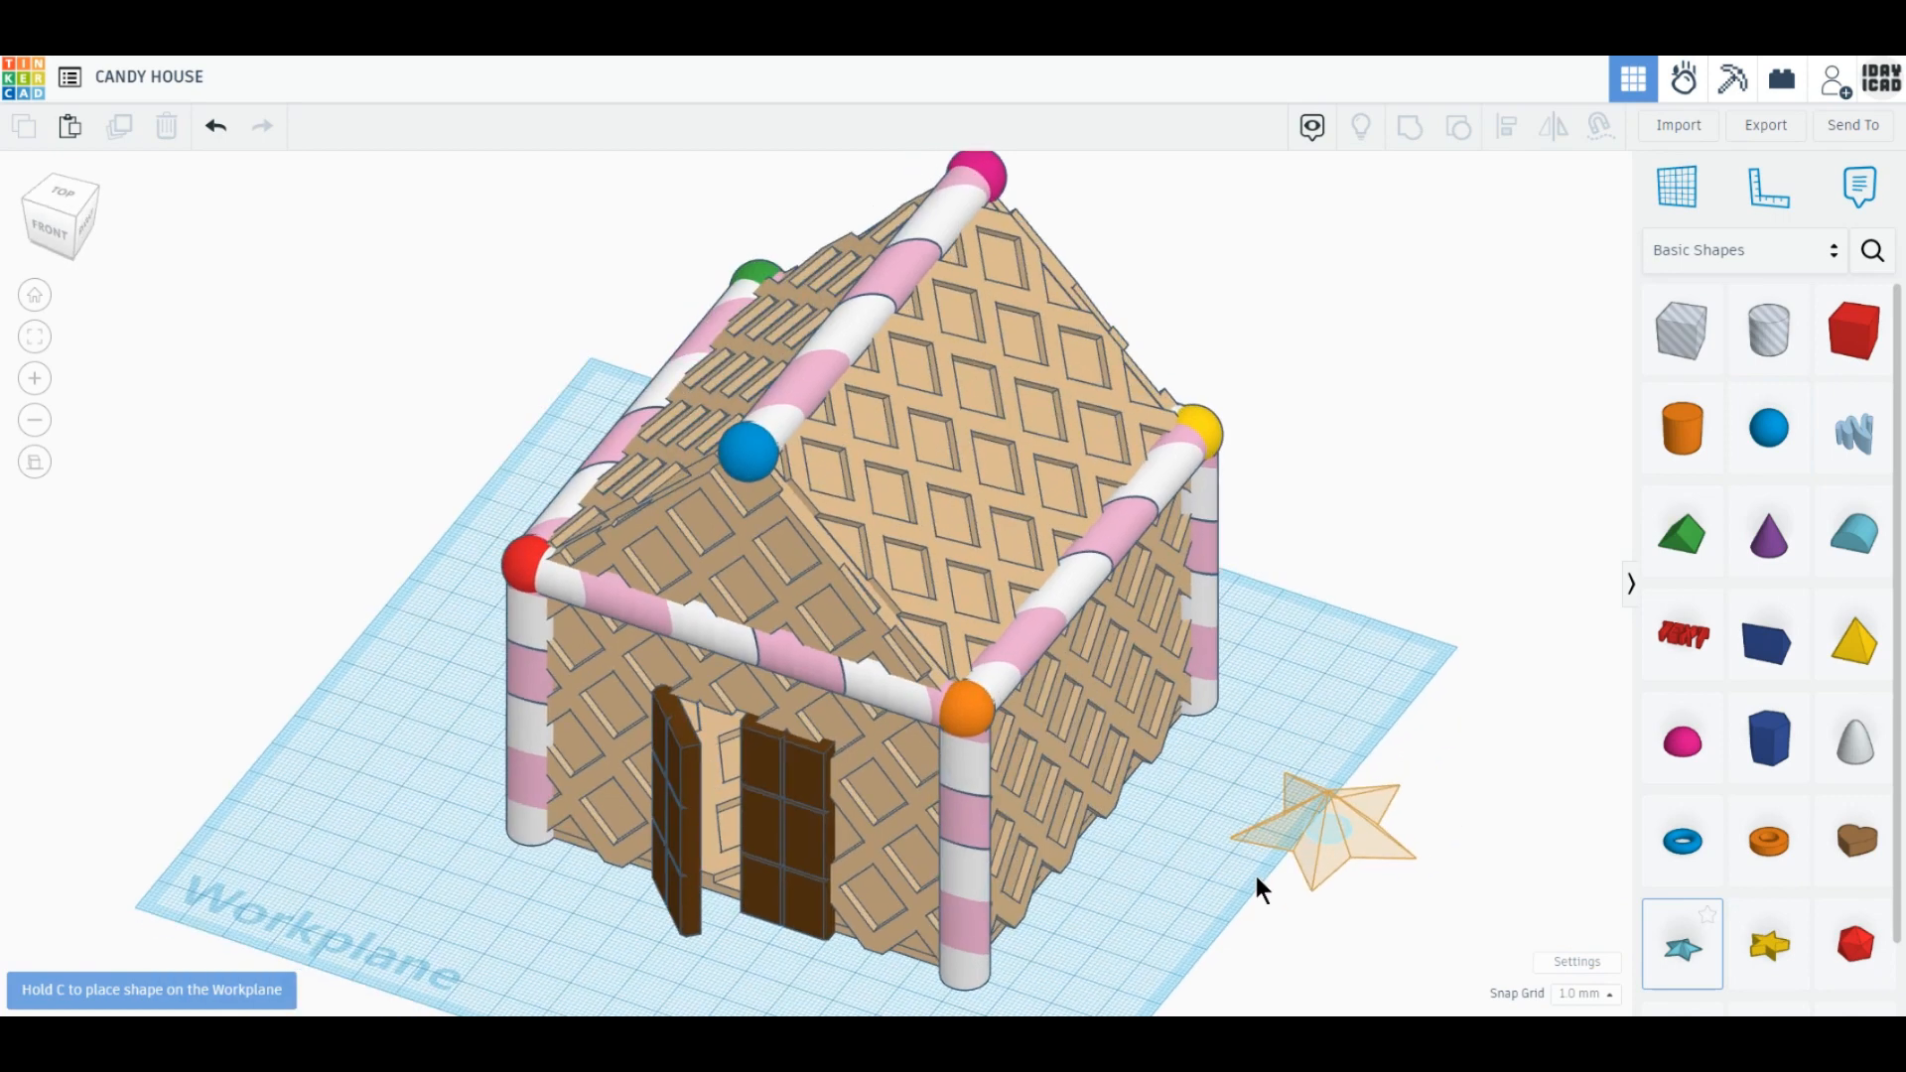
pyautogui.click(1000, 467)
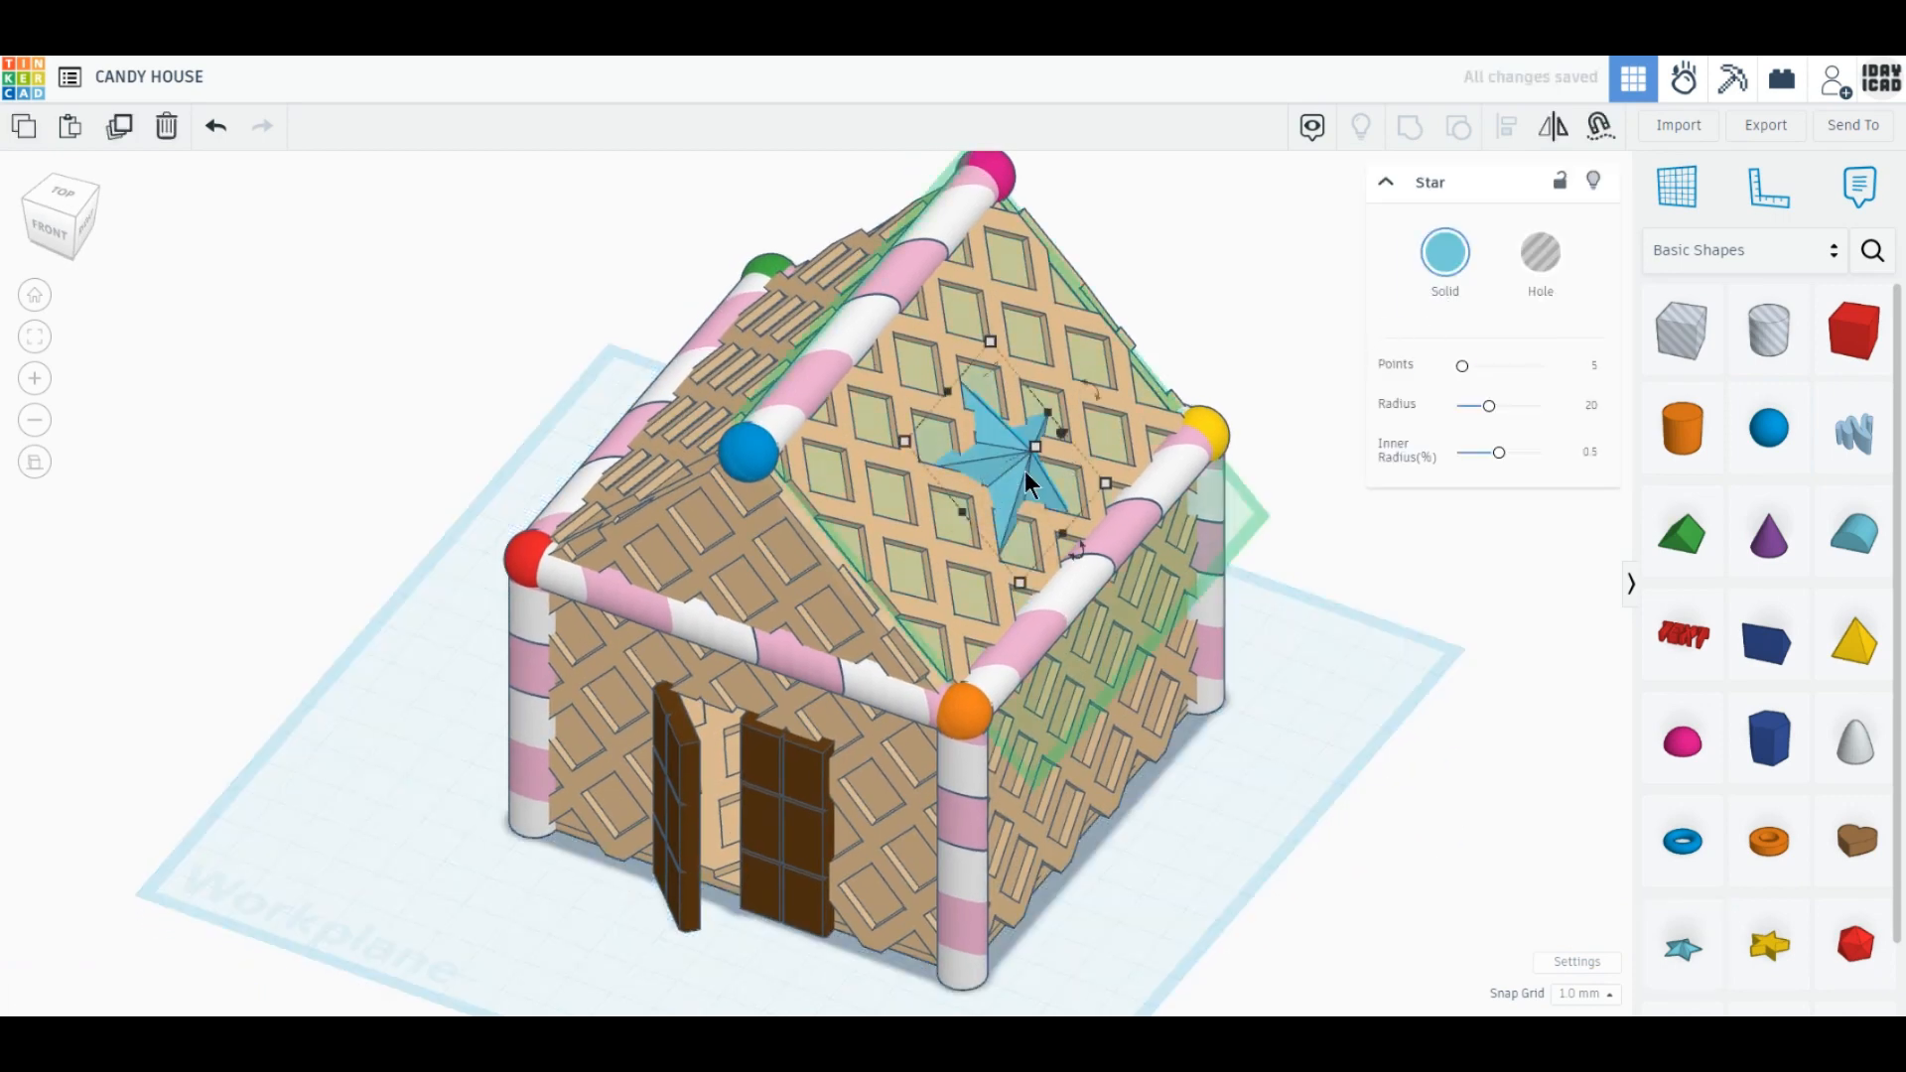
pyautogui.click(214, 127)
# Place a yellow five-point Star, scaled down to about 14 mm, on the roof's right slope.
pyautogui.click(1680, 950)
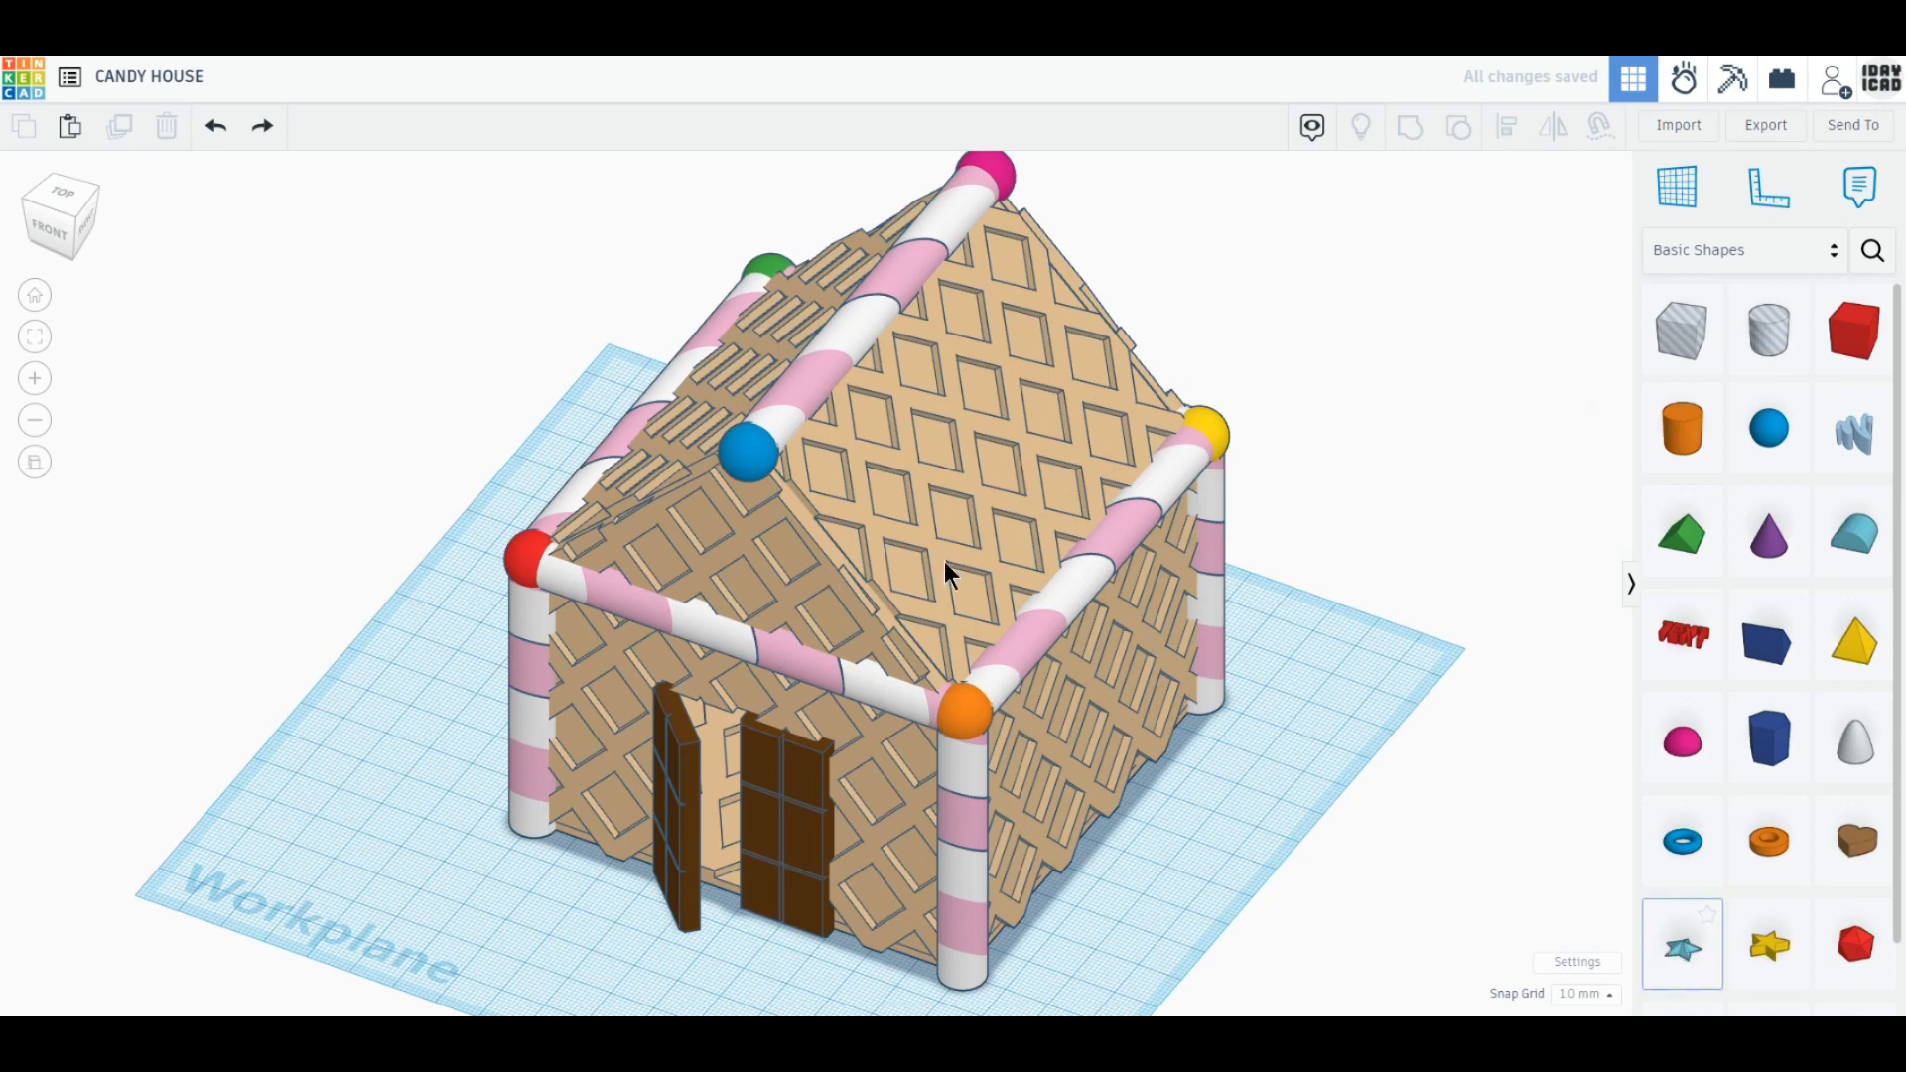
pyautogui.click(920, 478)
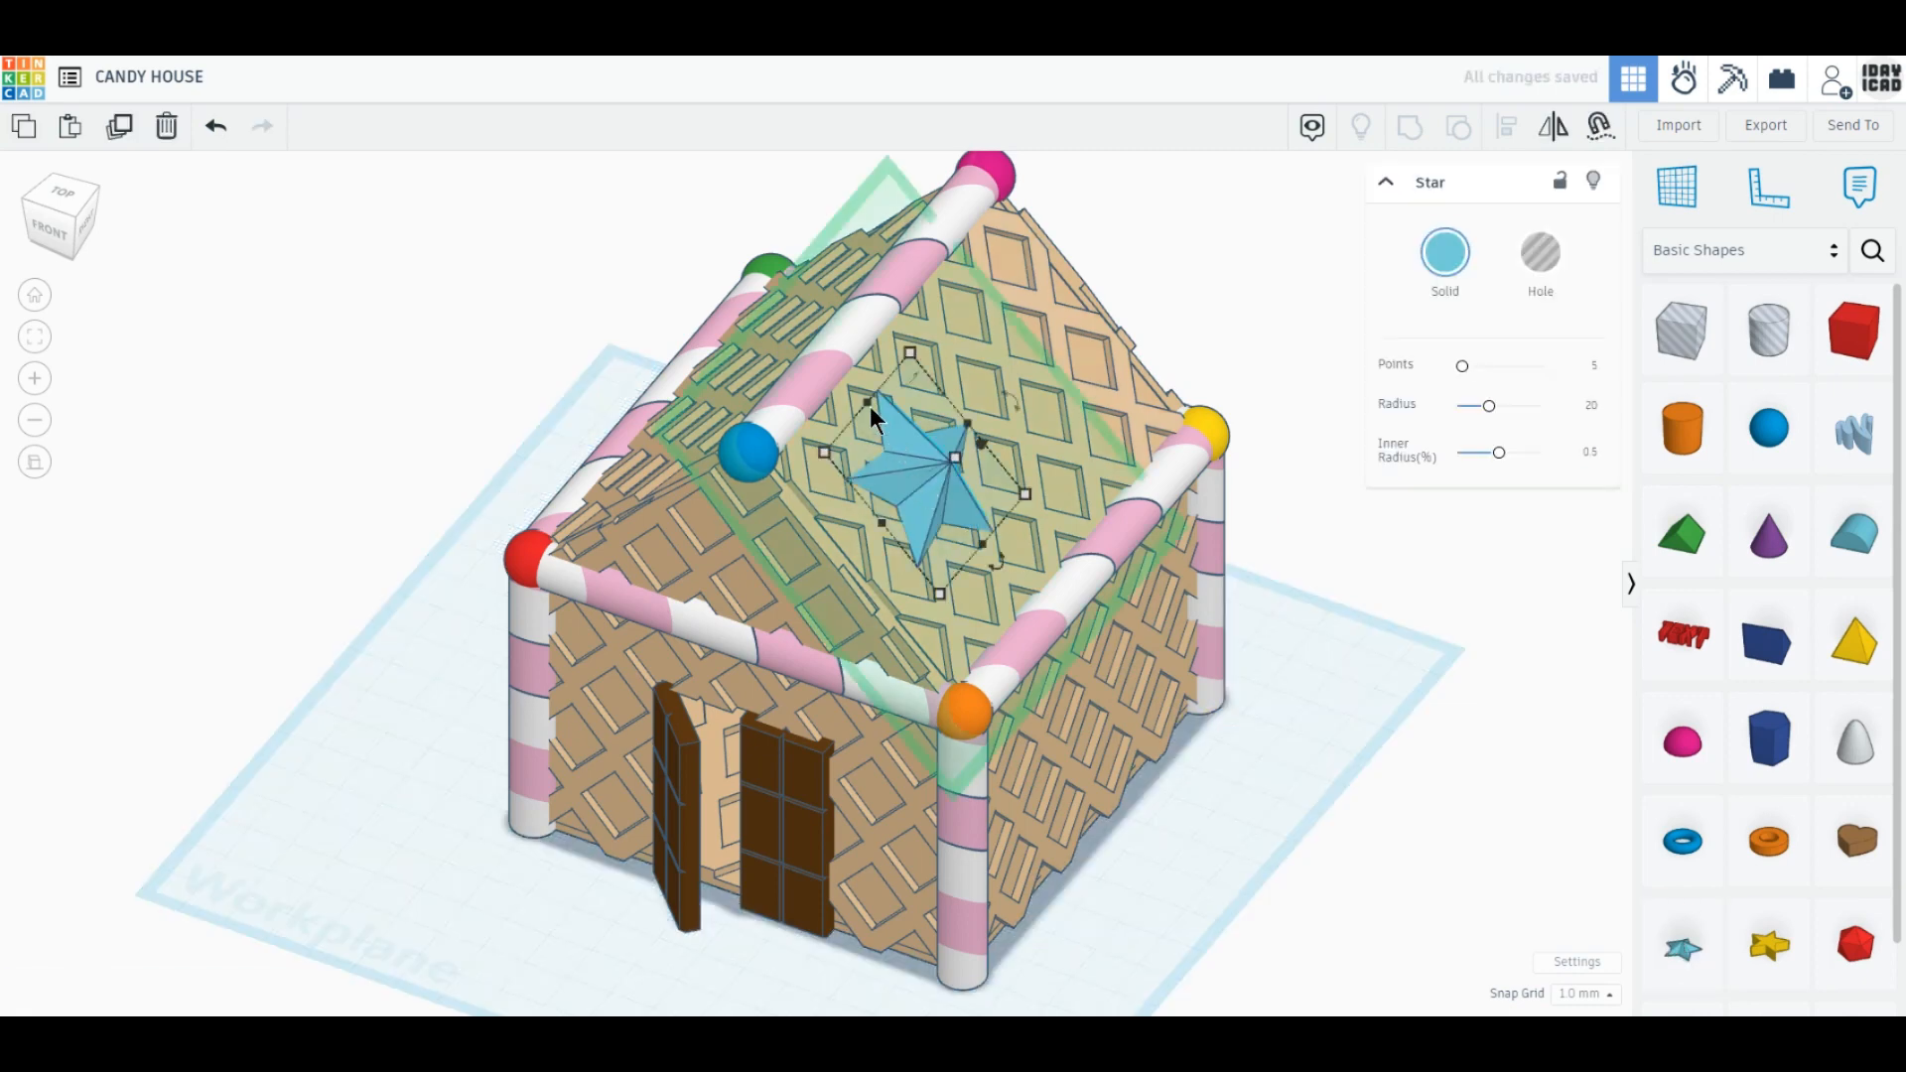
pyautogui.keyDown('alt'); pyautogui.keyDown('shift'); pyautogui.moveTo(890, 437); pyautogui.dragTo(897, 459); pyautogui.keyUp('shift'); pyautogui.keyUp('alt')
pyautogui.click(1445, 252)
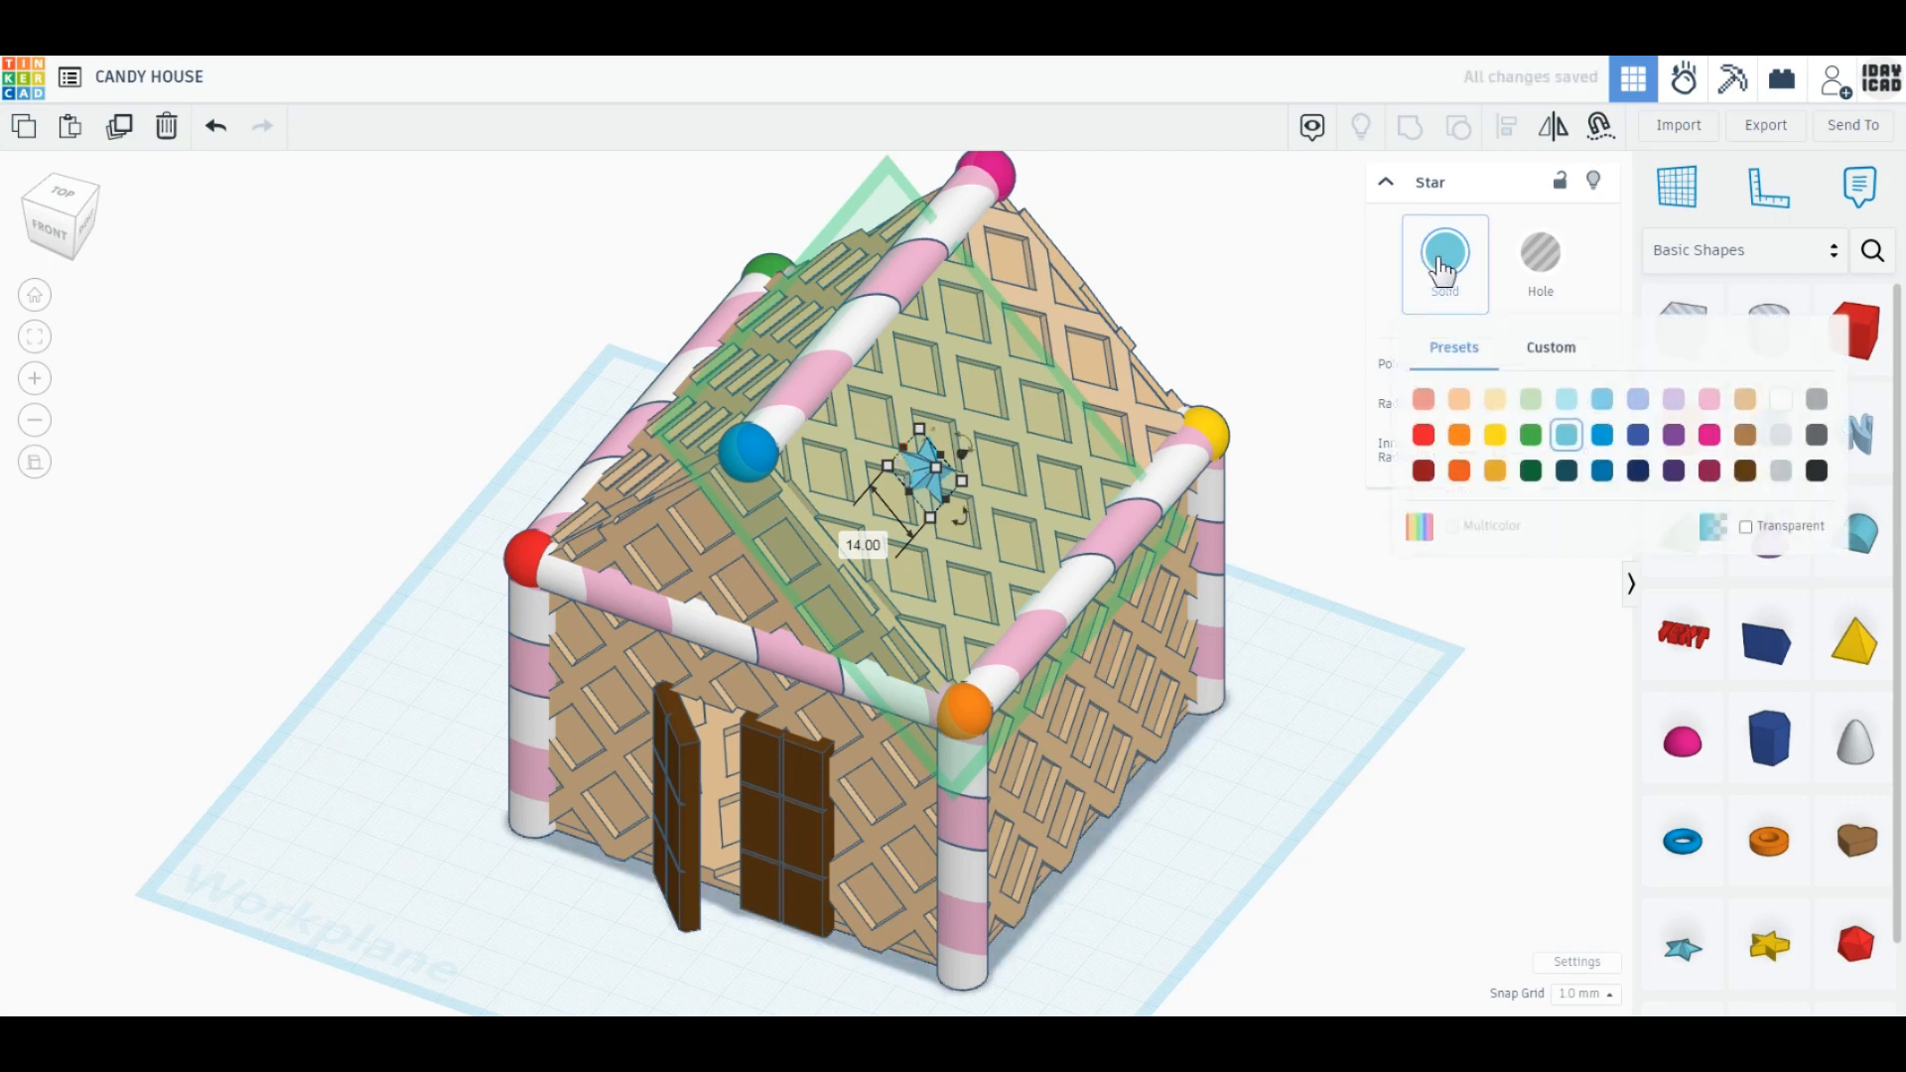
pyautogui.click(1495, 435)
# Set a new workplane on the right roof slope and move the yellow star along it toward the ridge and front edge.
pyautogui.moveTo(928, 474); pyautogui.dragTo(909, 466)
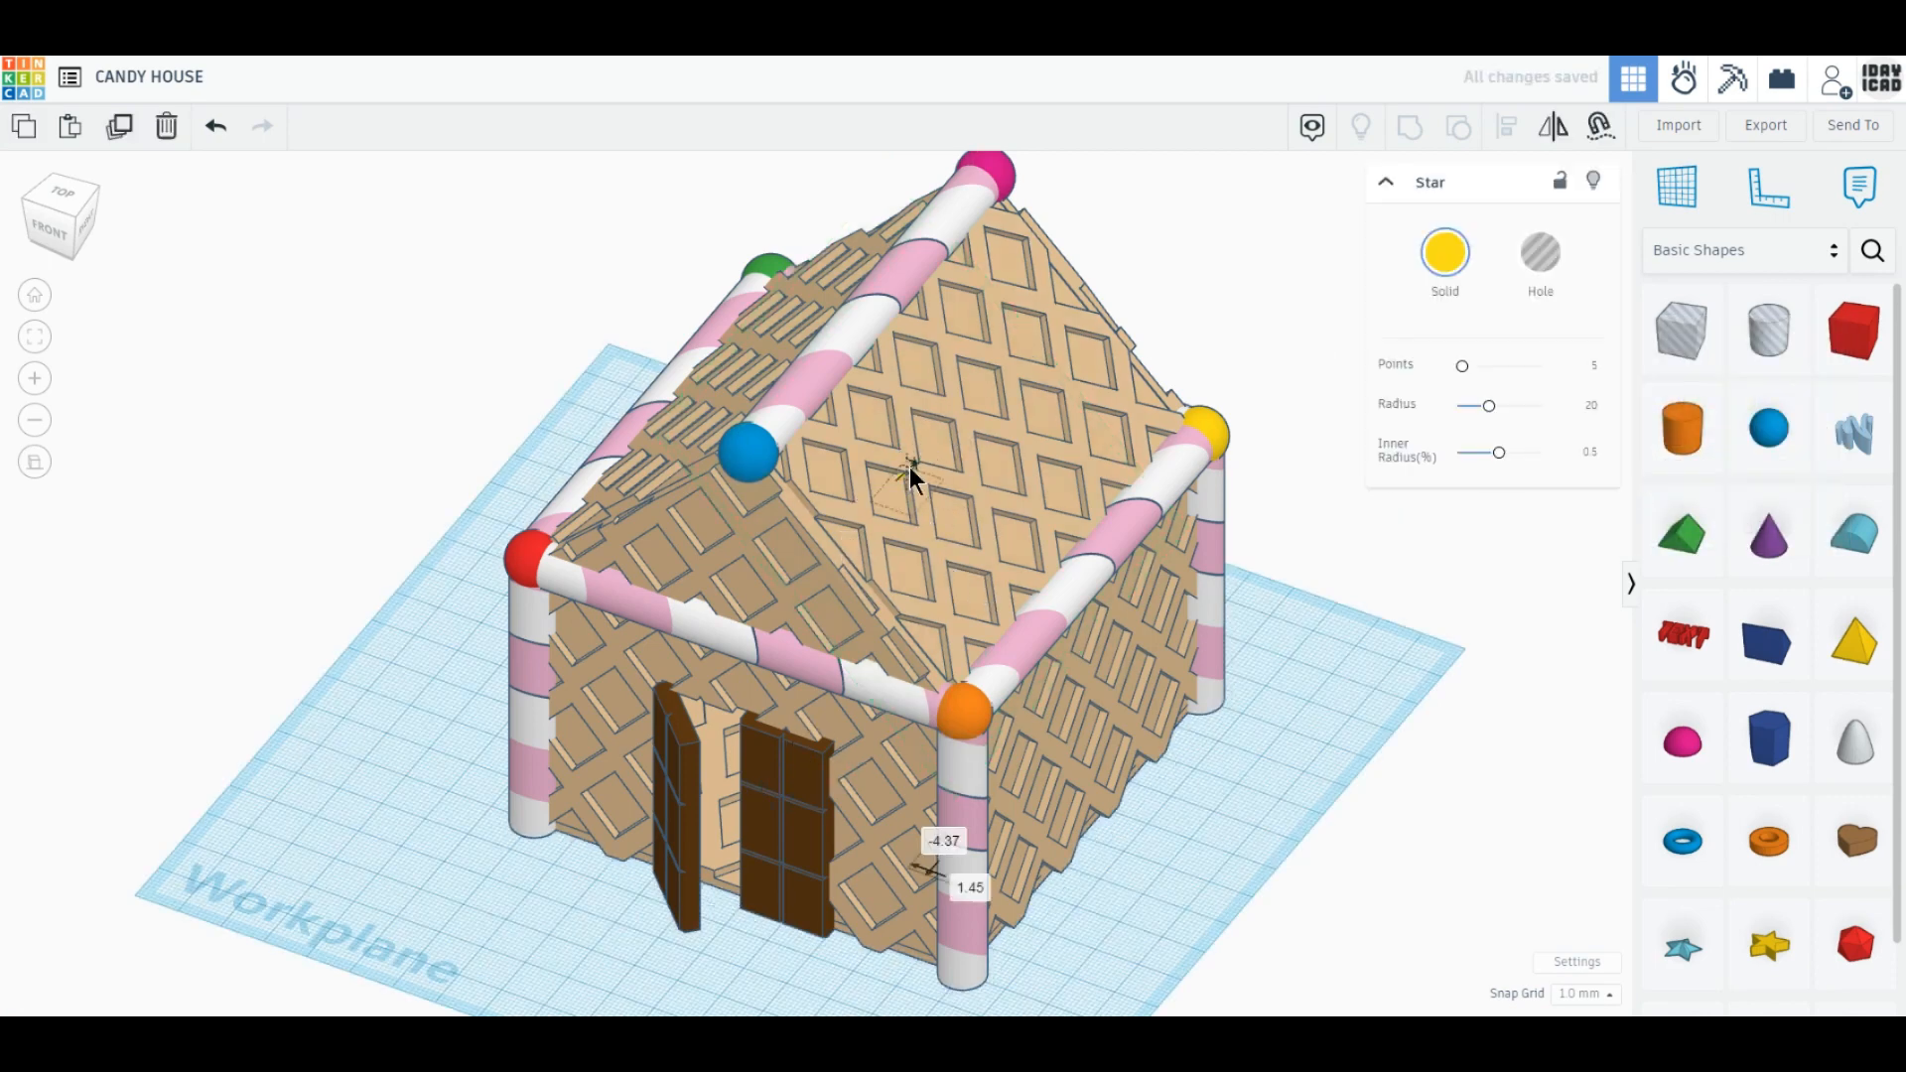
pyautogui.click(216, 126)
pyautogui.click(1677, 187)
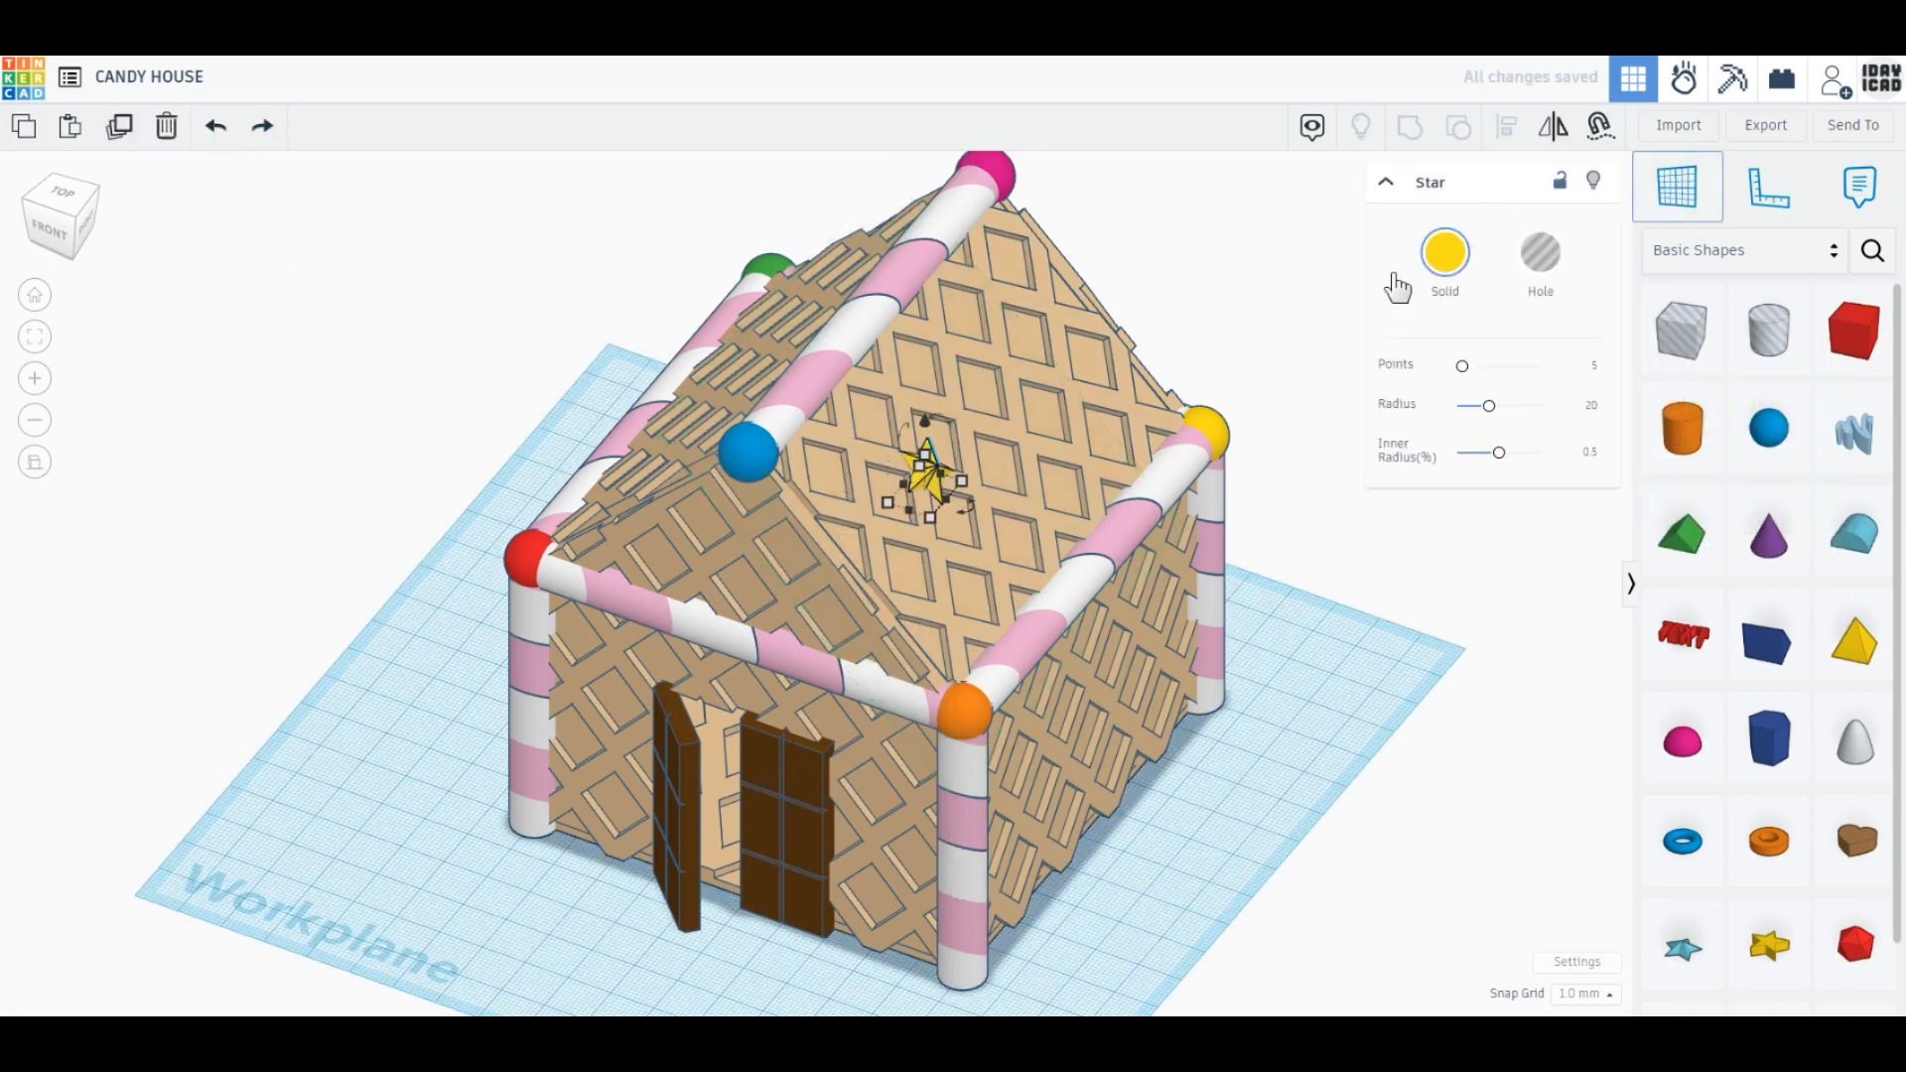
pyautogui.click(1018, 425)
pyautogui.moveTo(1181, 671); pyautogui.dragTo(1003, 782, button='right')
pyautogui.scroll(2, 1037, 782)
pyautogui.moveTo(1036, 785); pyautogui.dragTo(825, 749, button='middle')
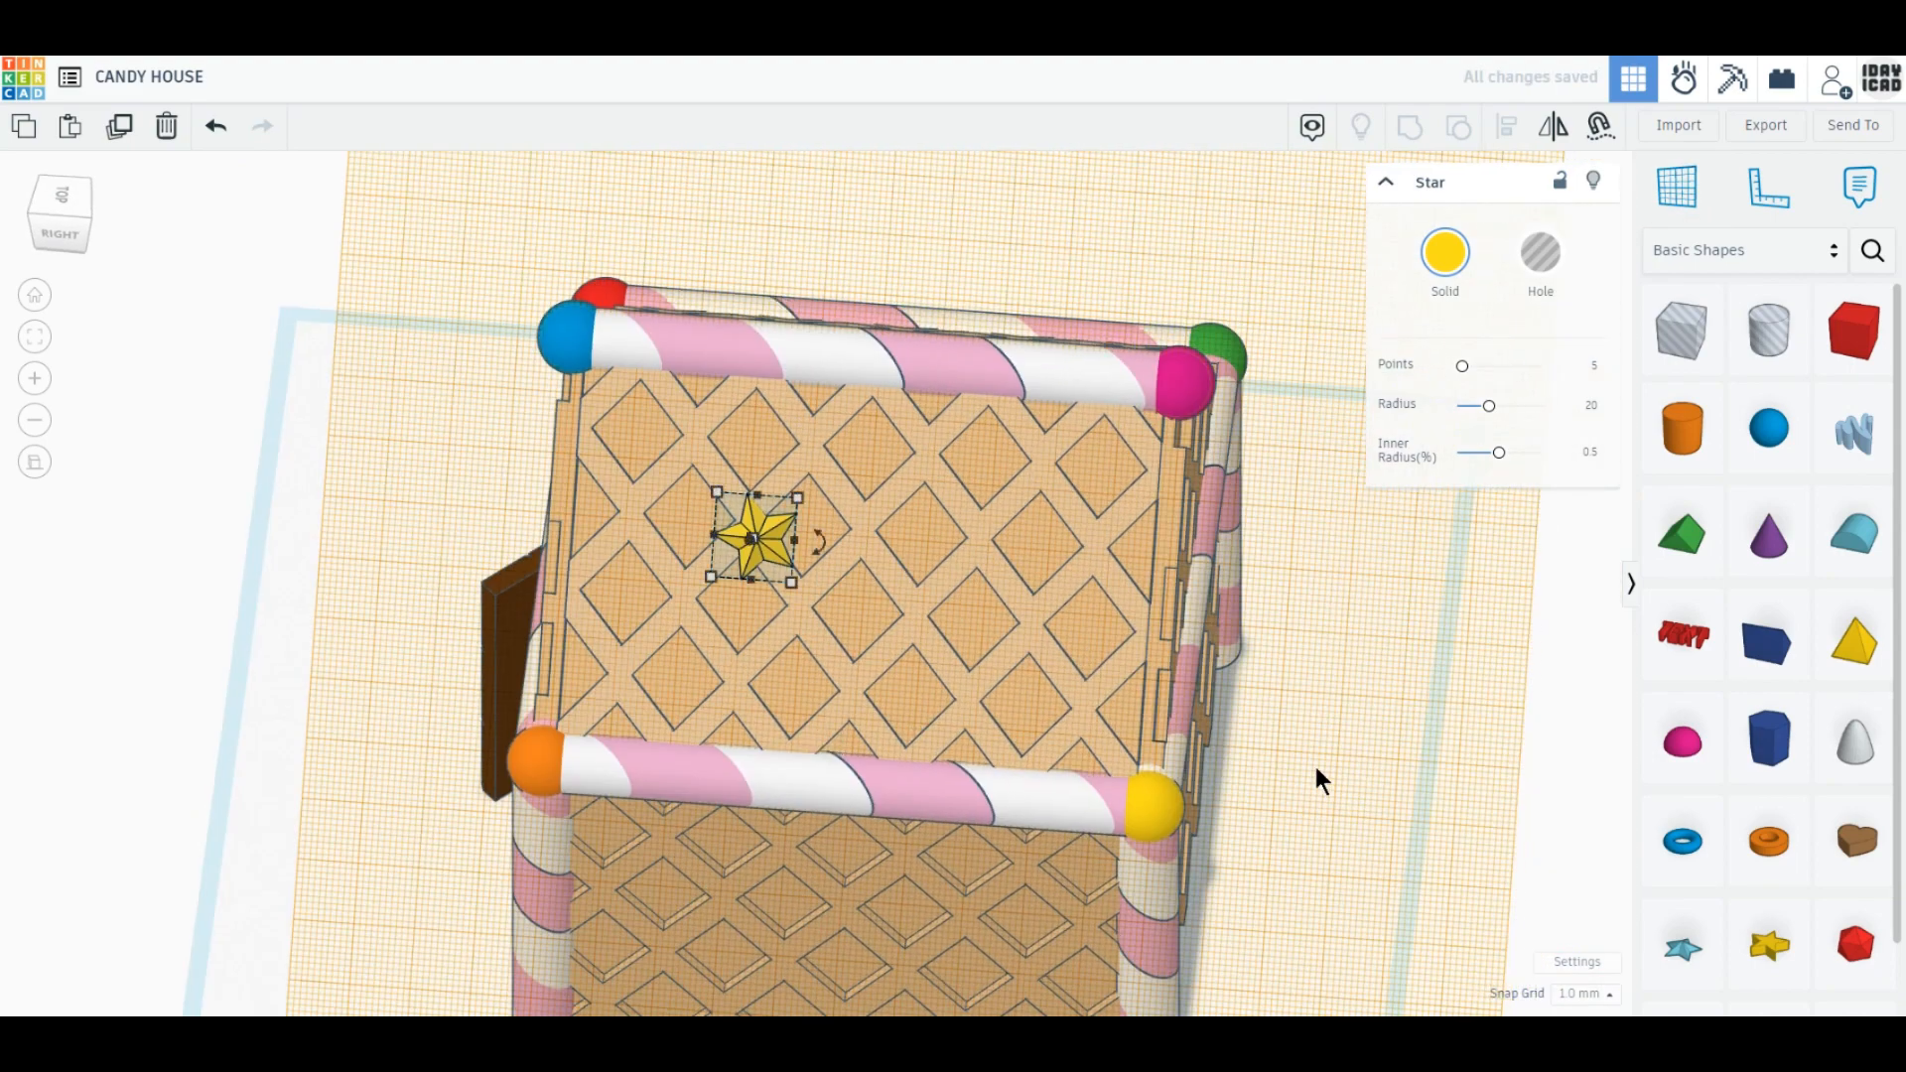
pyautogui.moveTo(760, 536); pyautogui.dragTo(736, 477)
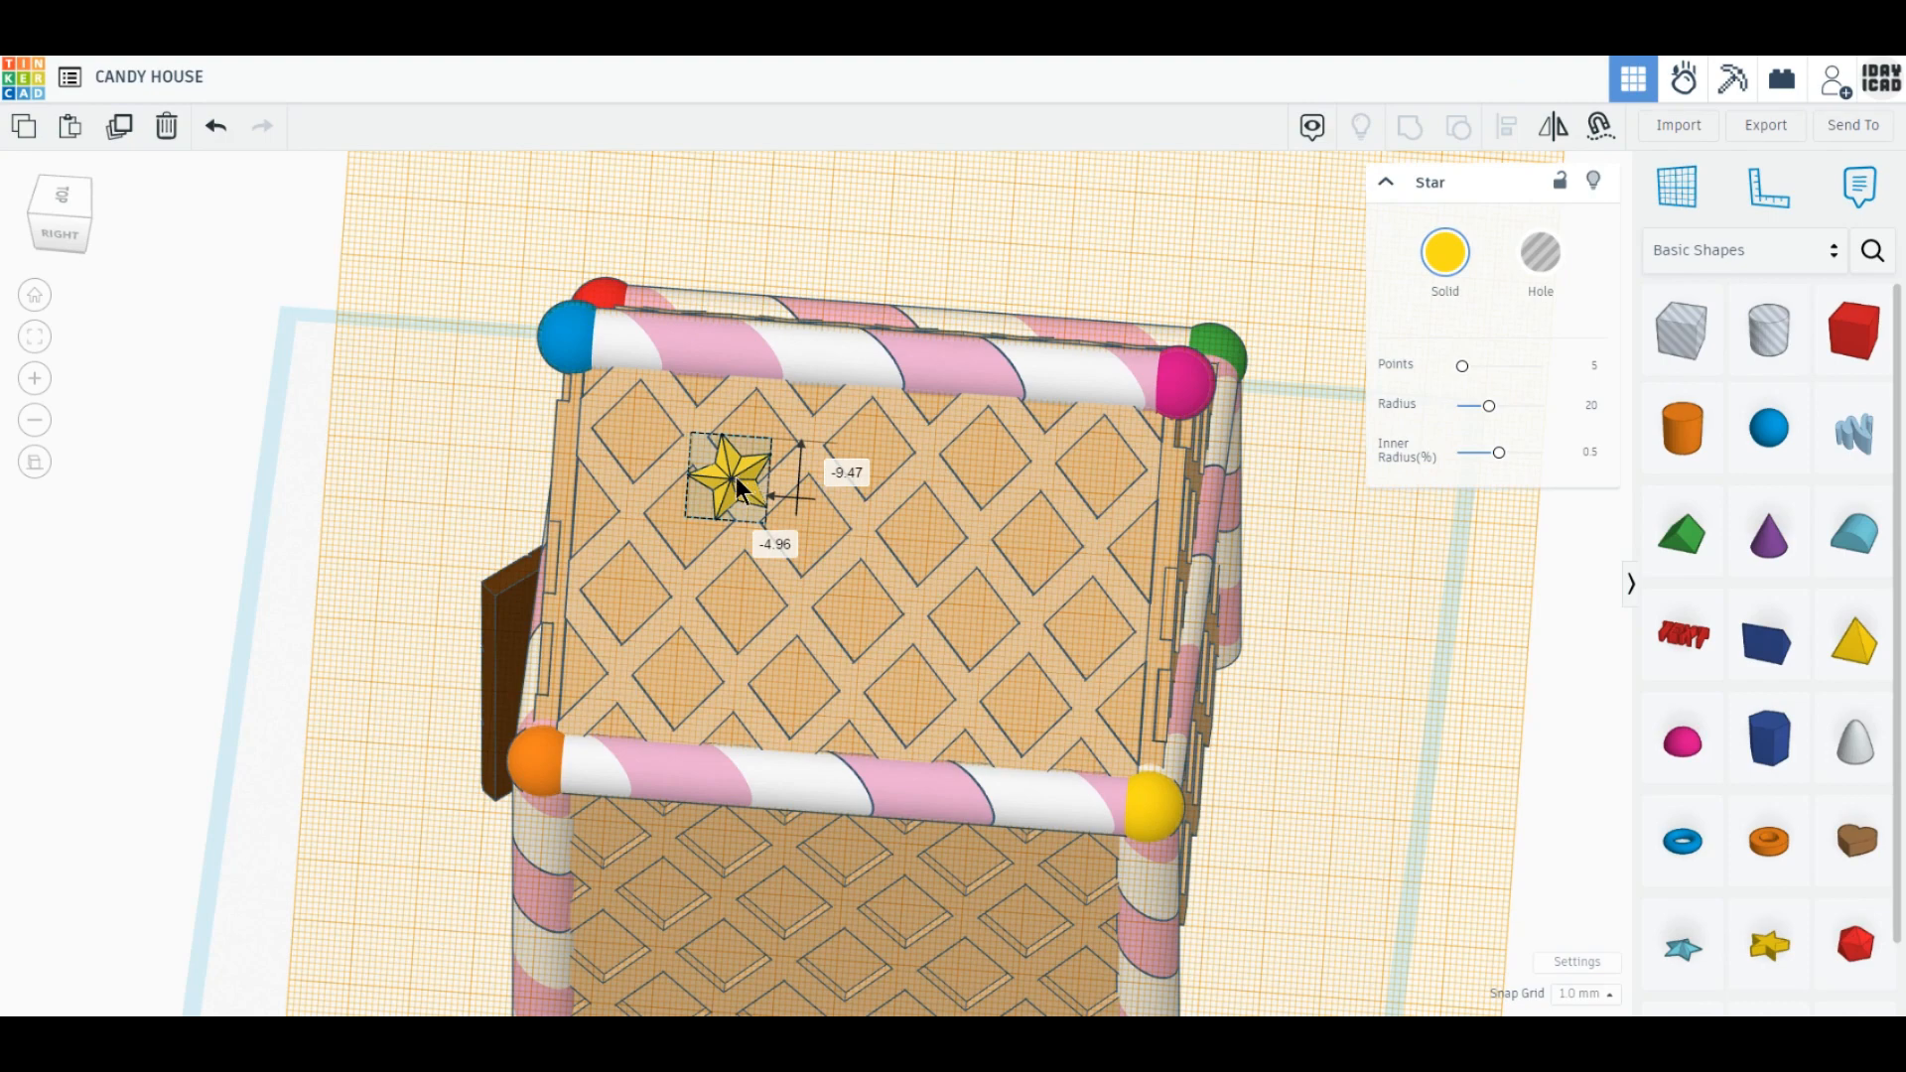
# Duplicate the yellow star repeatedly and spread the copies so six stars lie across the right roof slope.
pyautogui.click(123, 128)
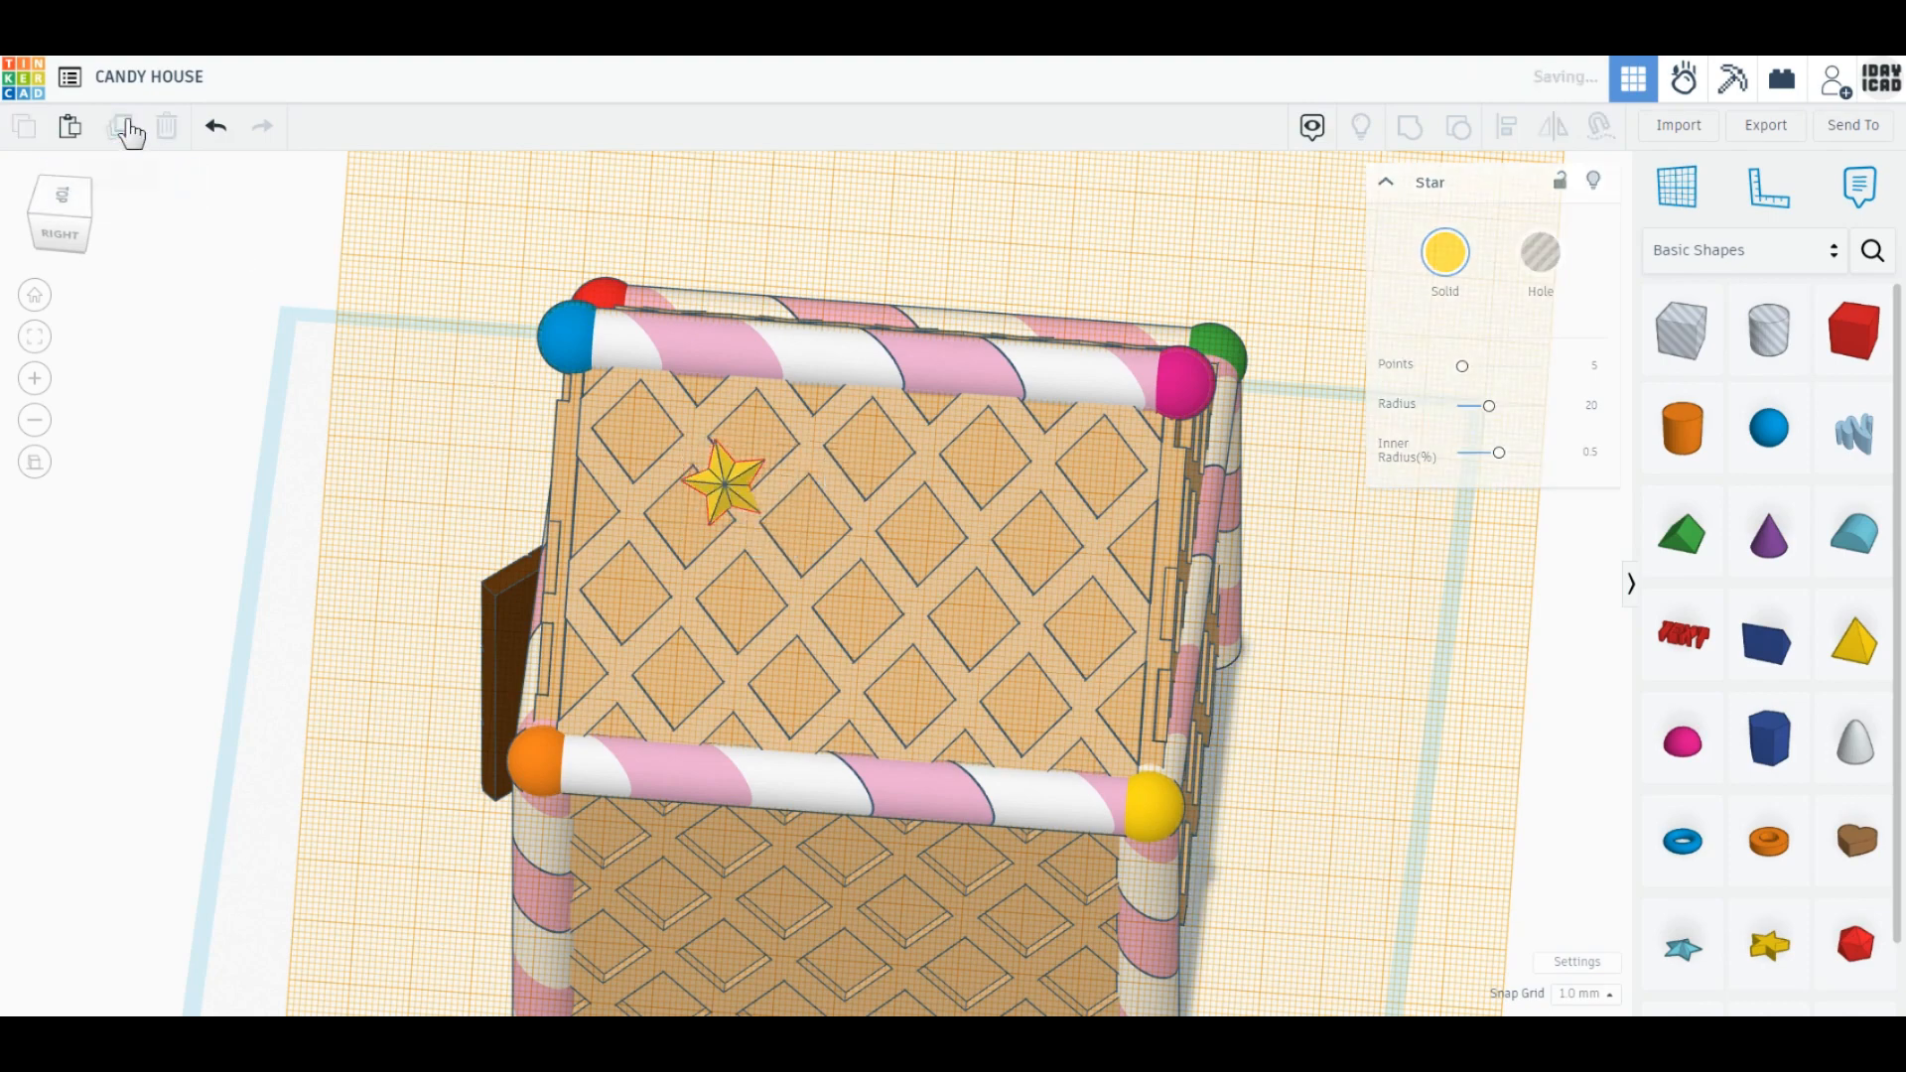
pyautogui.click(146, 193)
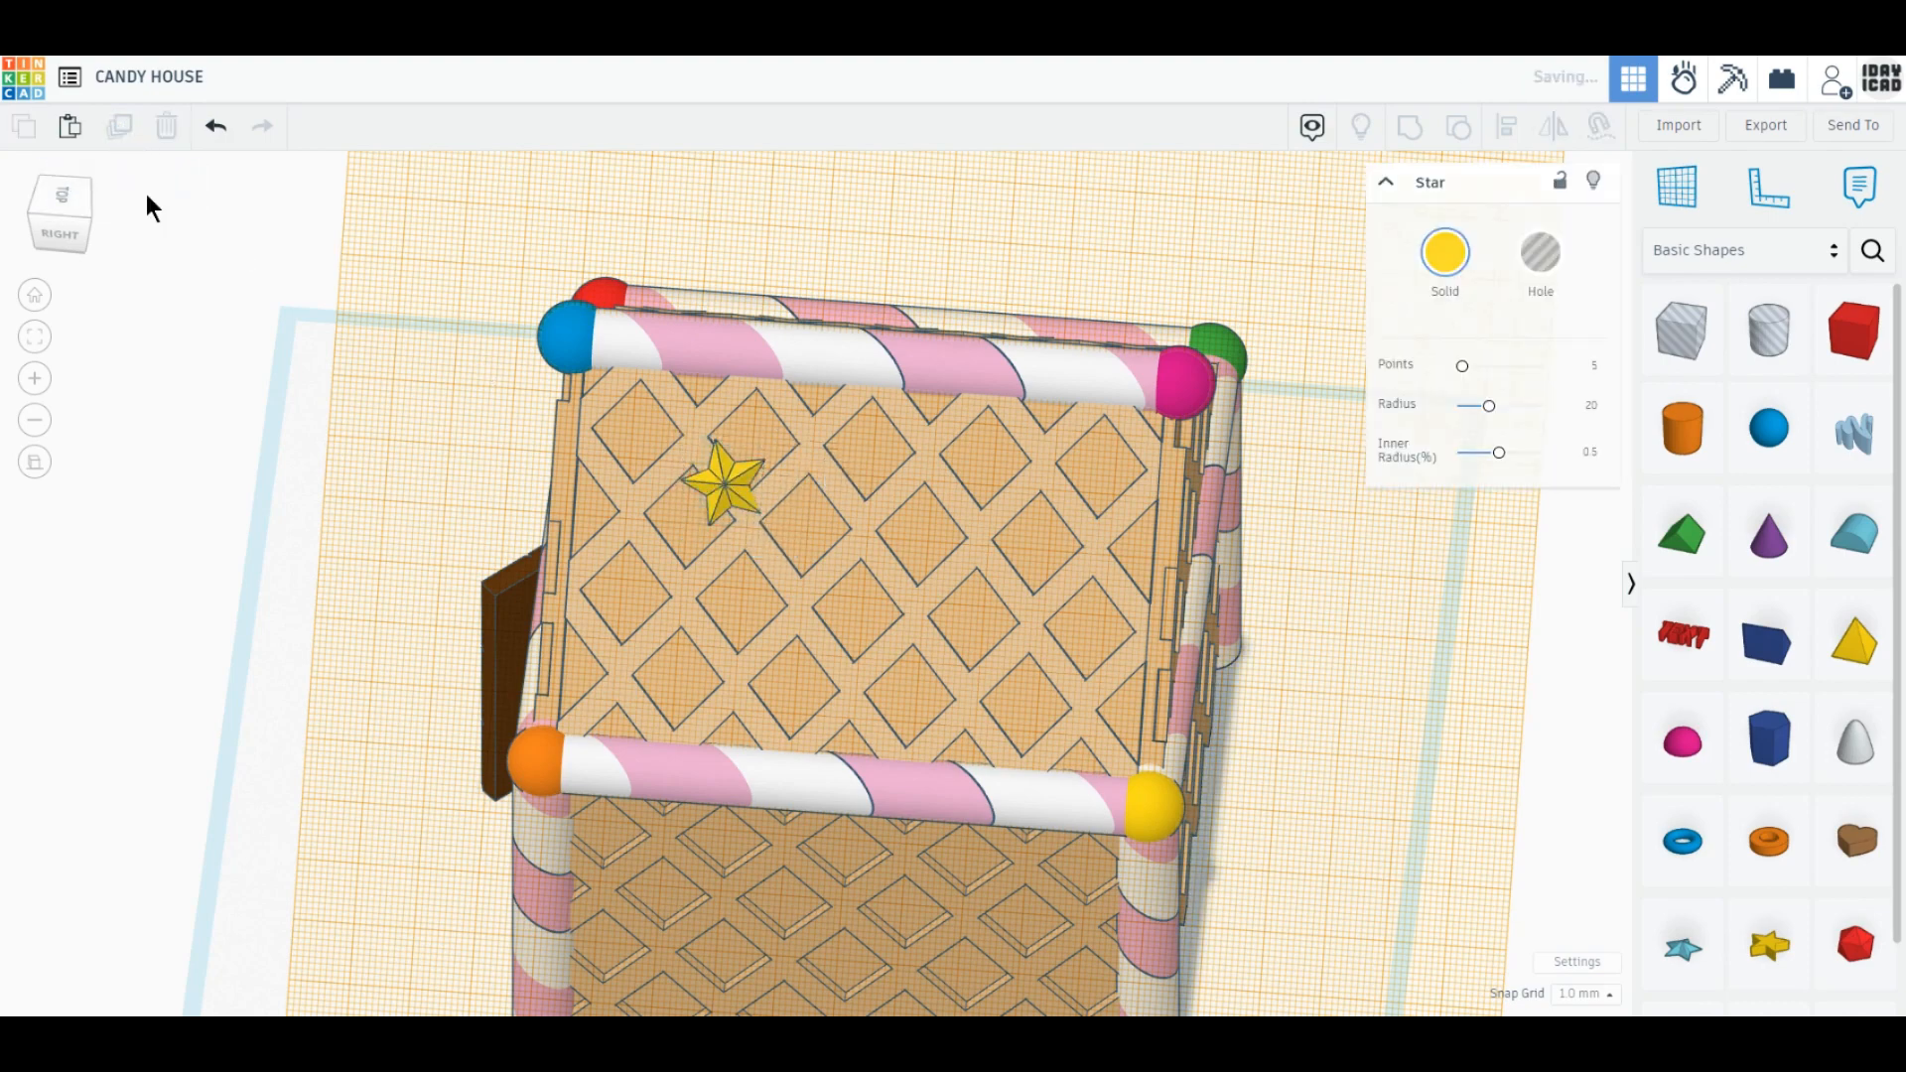
pyautogui.moveTo(736, 477); pyautogui.dragTo(927, 659)
pyautogui.keyDown('alt'); pyautogui.moveTo(727, 486); pyautogui.dragTo(1054, 530); pyautogui.keyUp('alt')
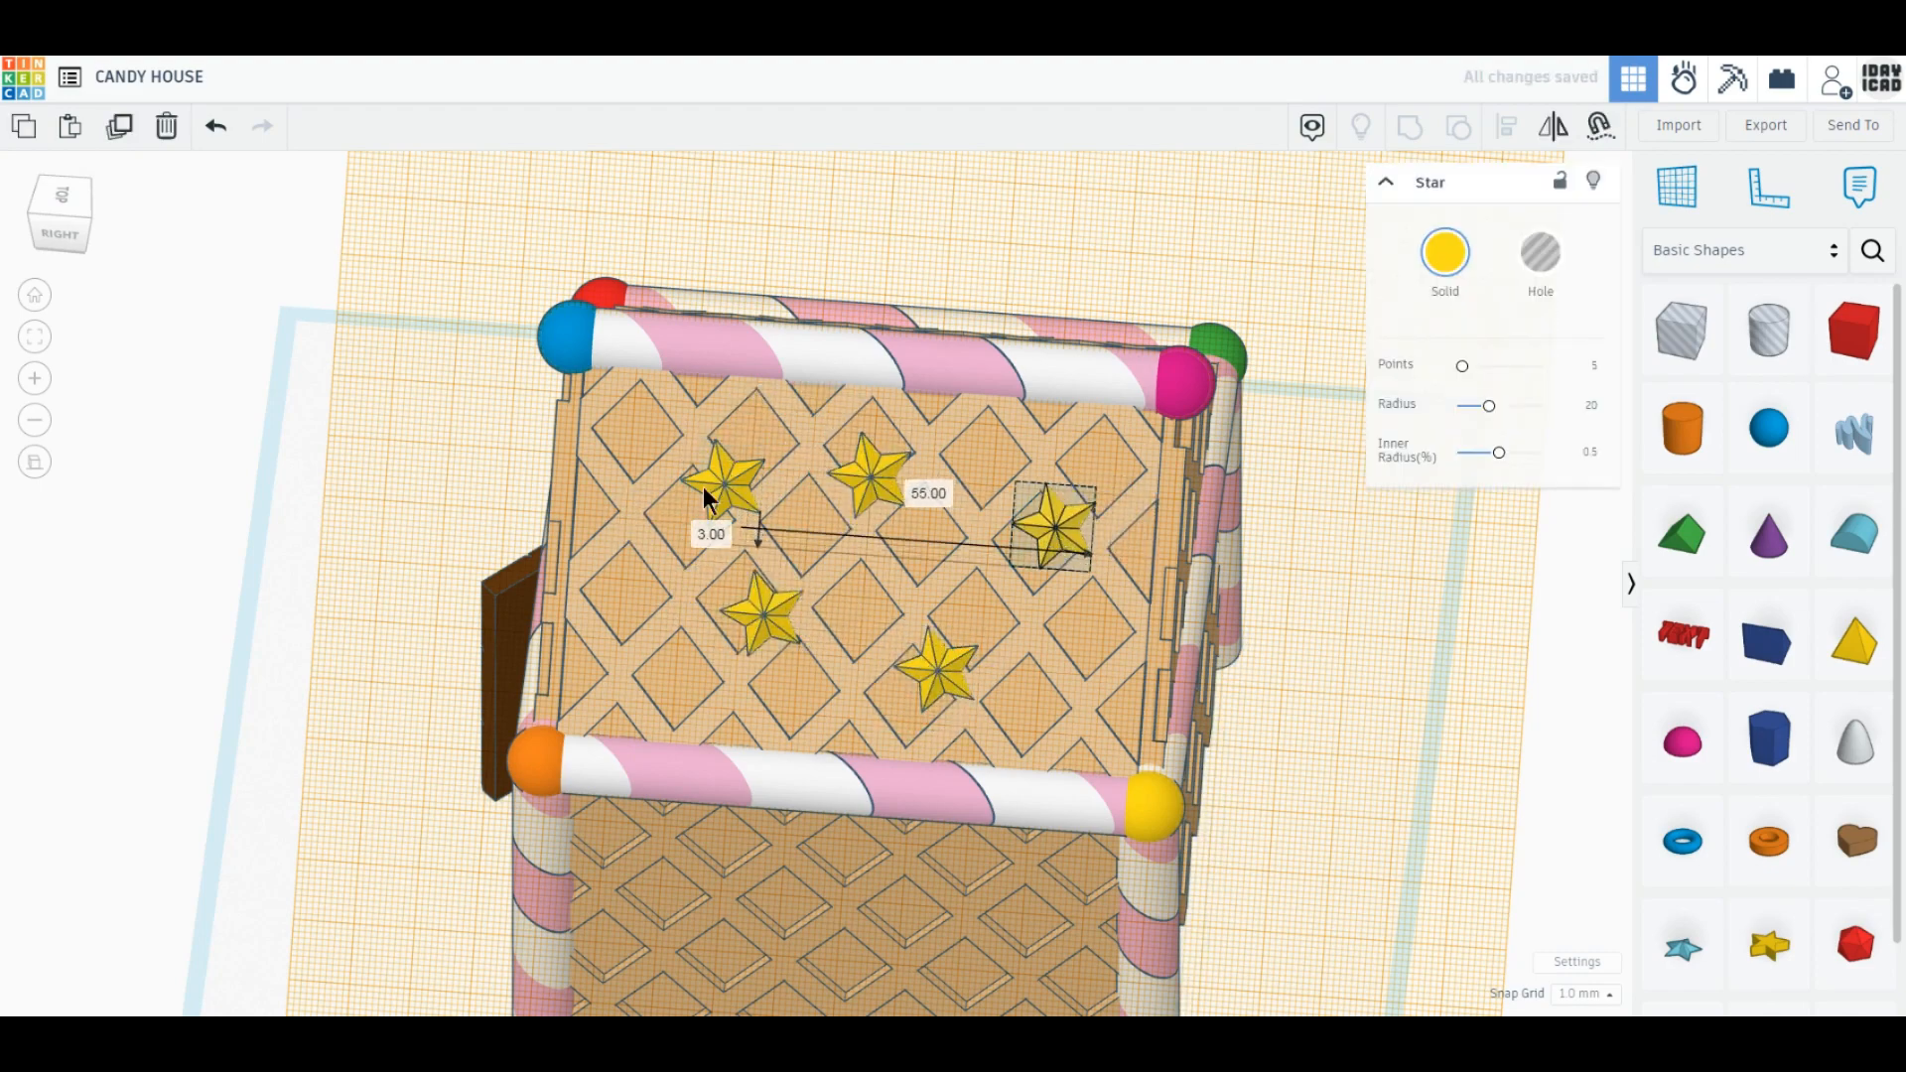
pyautogui.moveTo(754, 623); pyautogui.dragTo(746, 652)
pyautogui.keyDown('alt'); pyautogui.moveTo(736, 494); pyautogui.dragTo(641, 622); pyautogui.keyUp('alt')
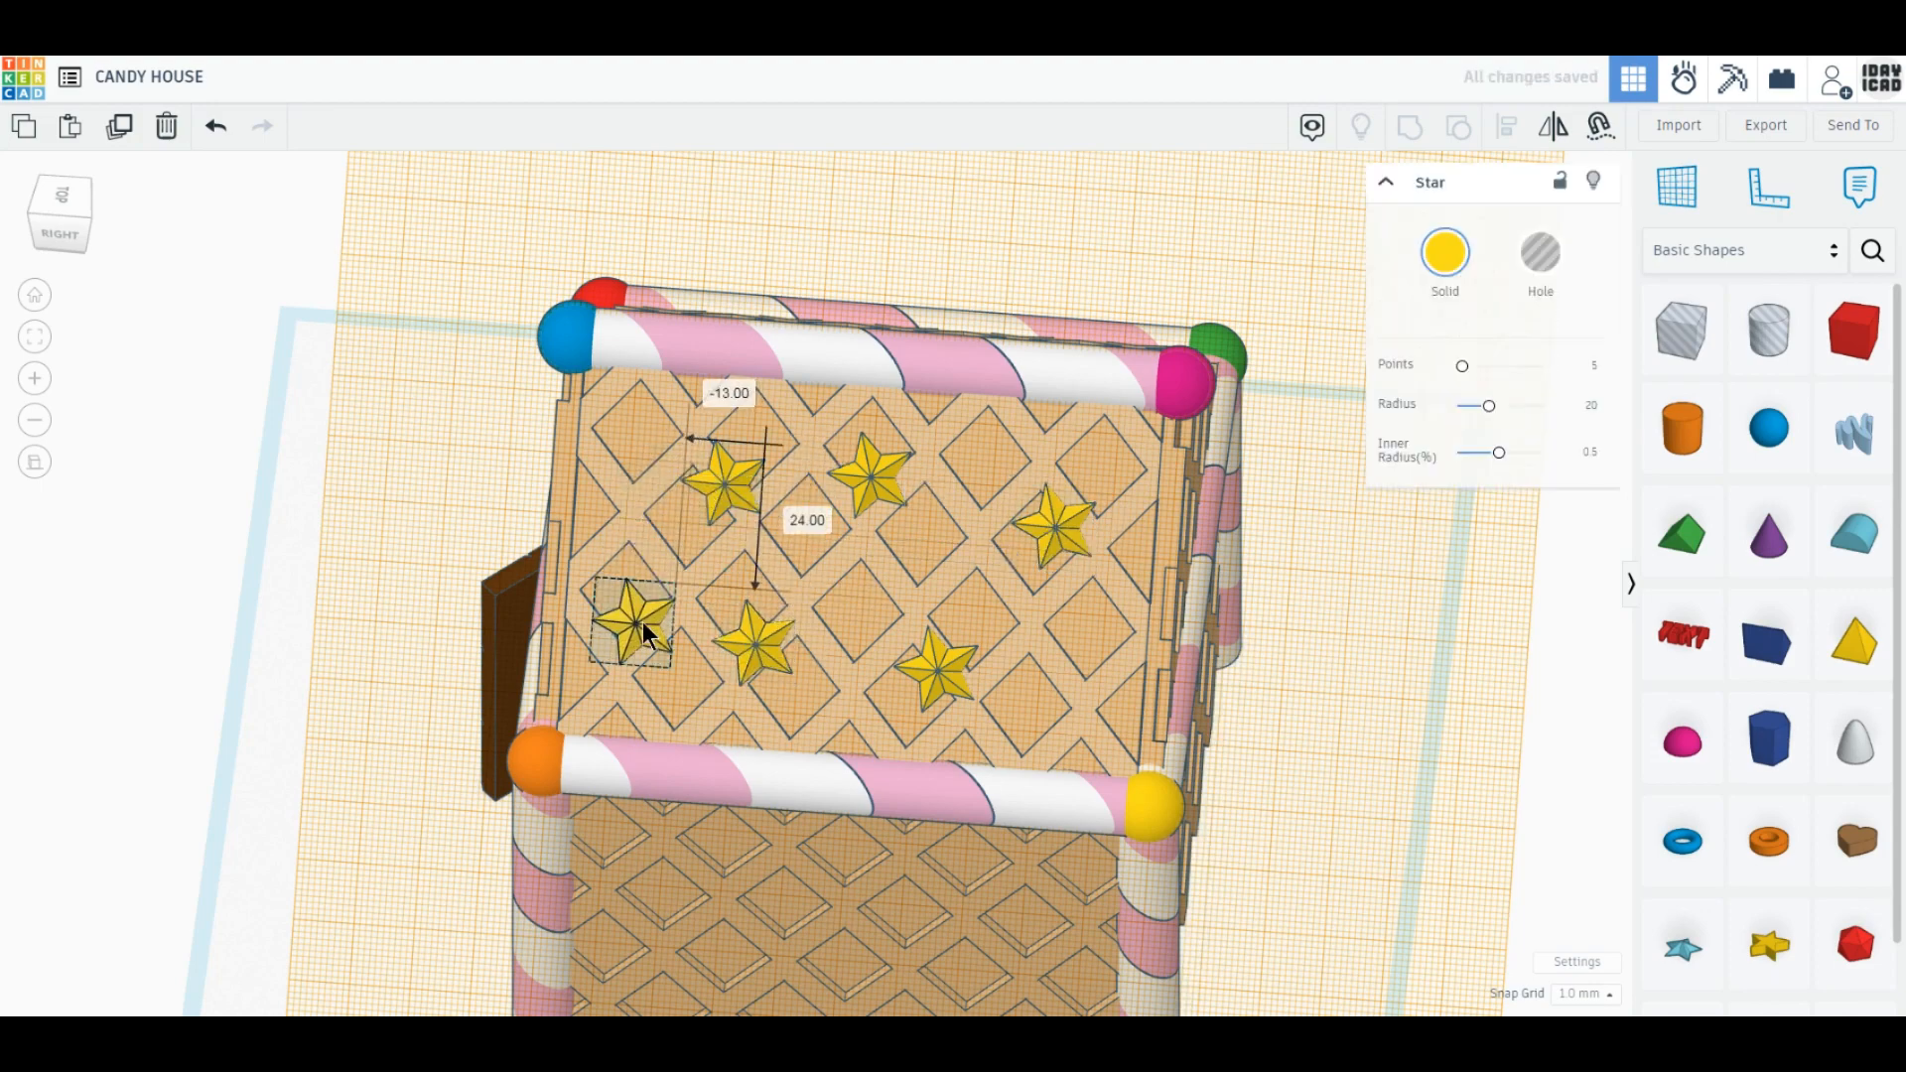
# Adjust the yellow stars to a more even spacing and add a seventh copy near the roof's lower rear corner.
pyautogui.moveTo(717, 490)
pyautogui.mouseDown()
pyautogui.moveTo(671, 494)
pyautogui.moveTo(693, 481)
pyautogui.mouseUp()
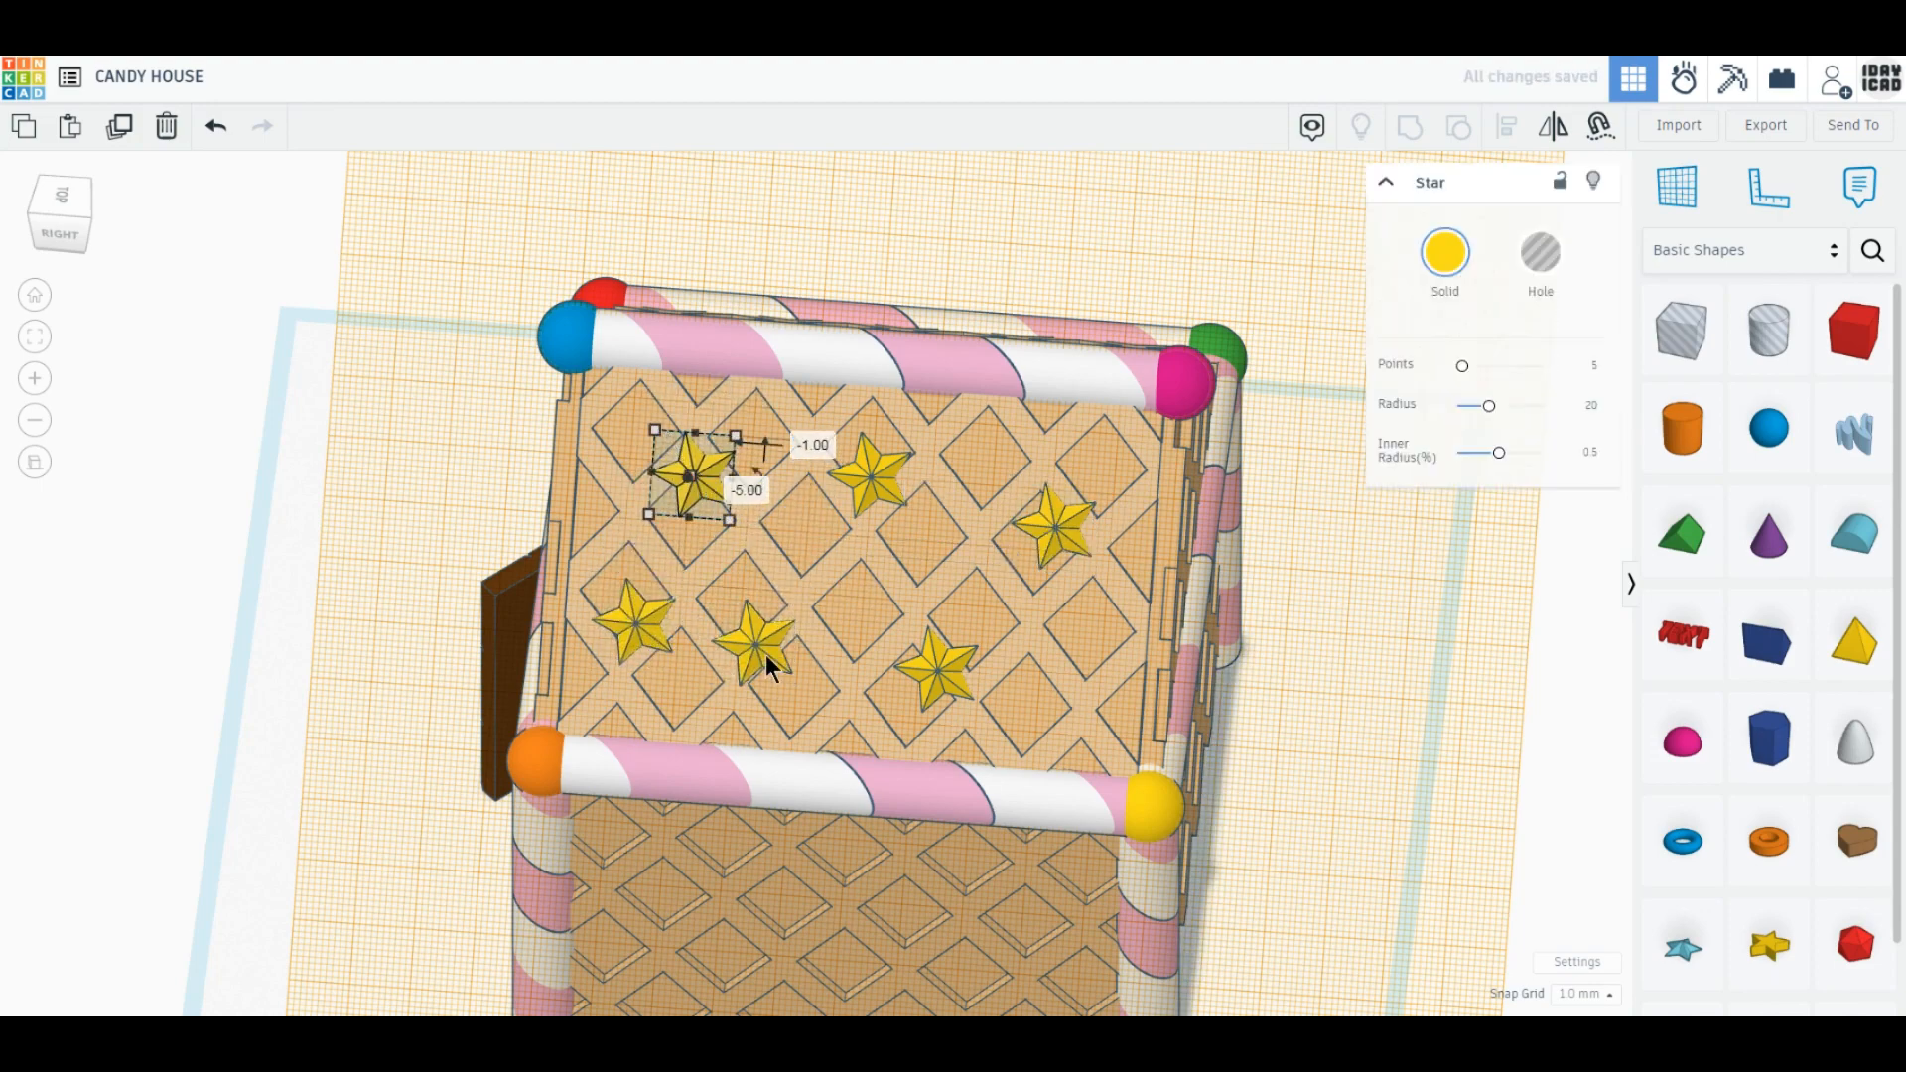
pyautogui.moveTo(766, 653); pyautogui.dragTo(774, 685)
pyautogui.moveTo(937, 653); pyautogui.dragTo(913, 604)
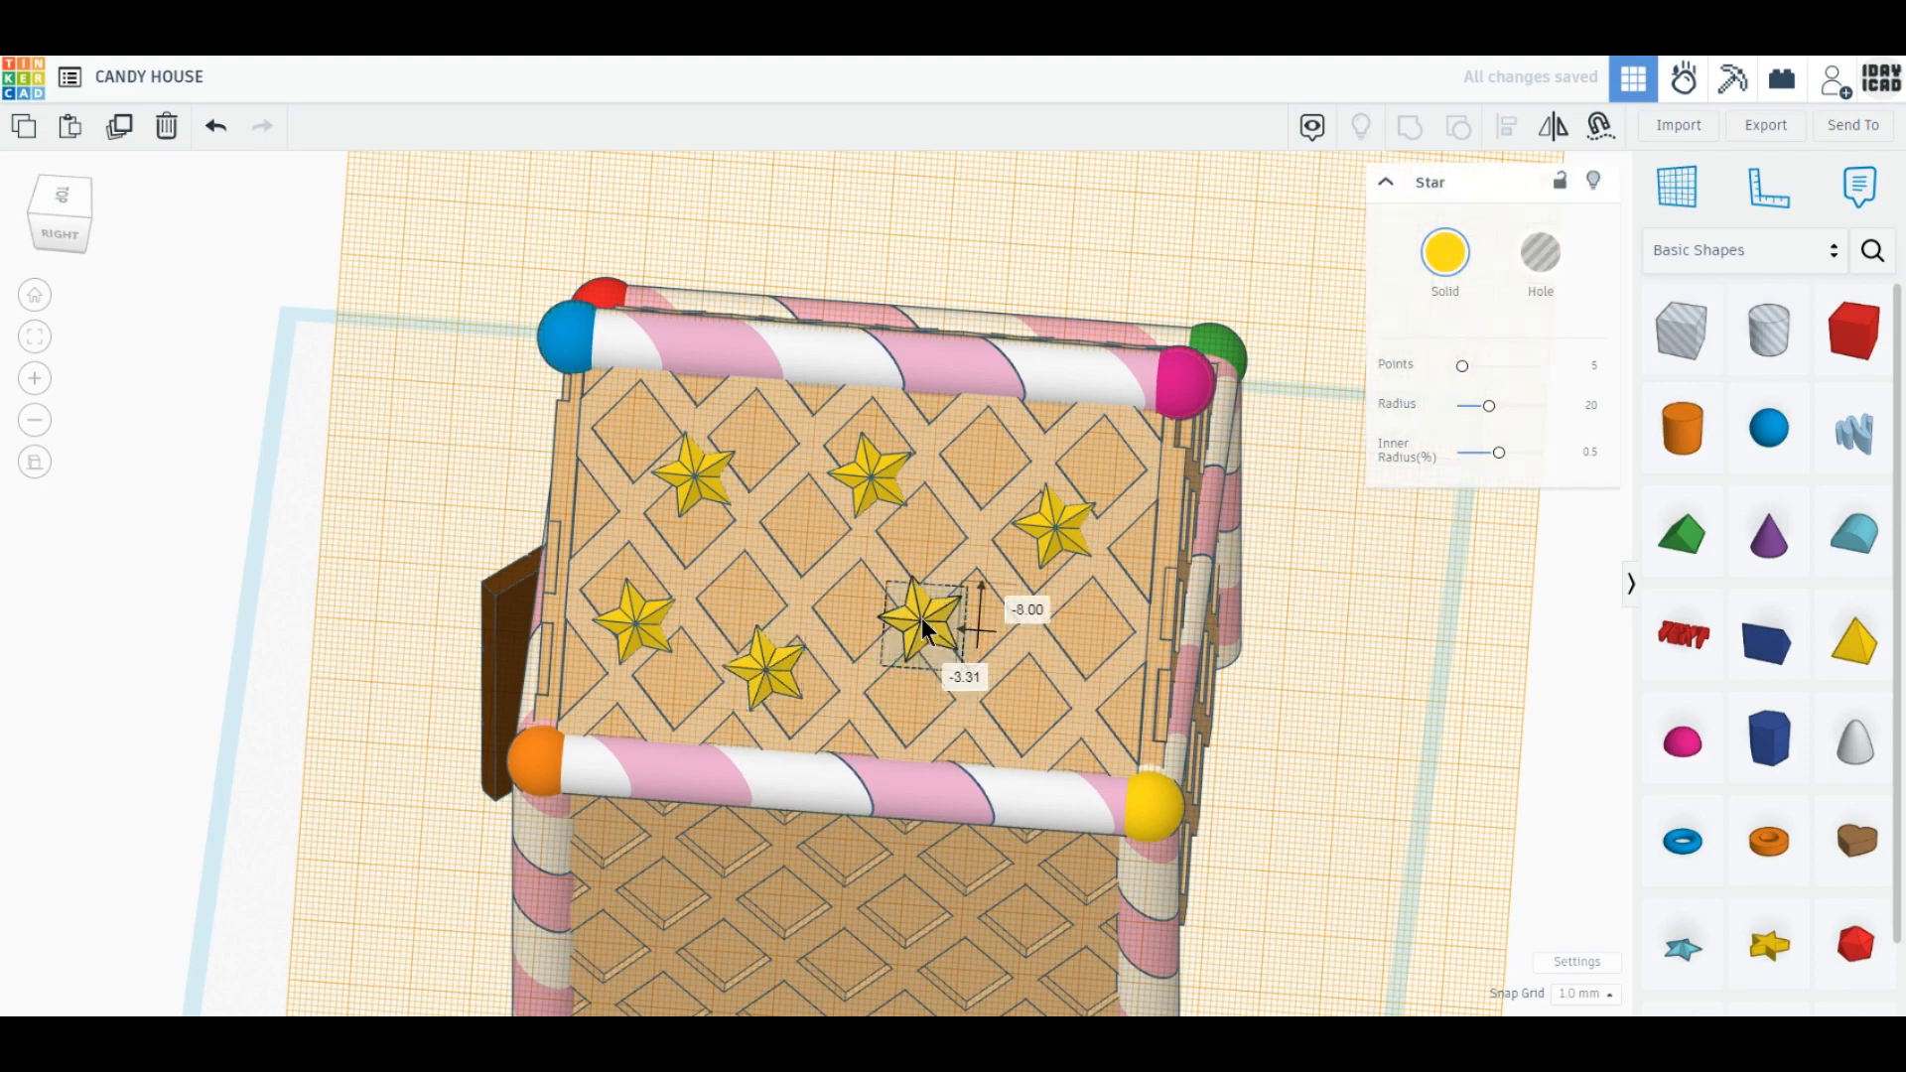
pyautogui.moveTo(1068, 532); pyautogui.dragTo(1082, 702)
pyautogui.click(120, 135)
pyautogui.hotkey('ctrl', 'v')
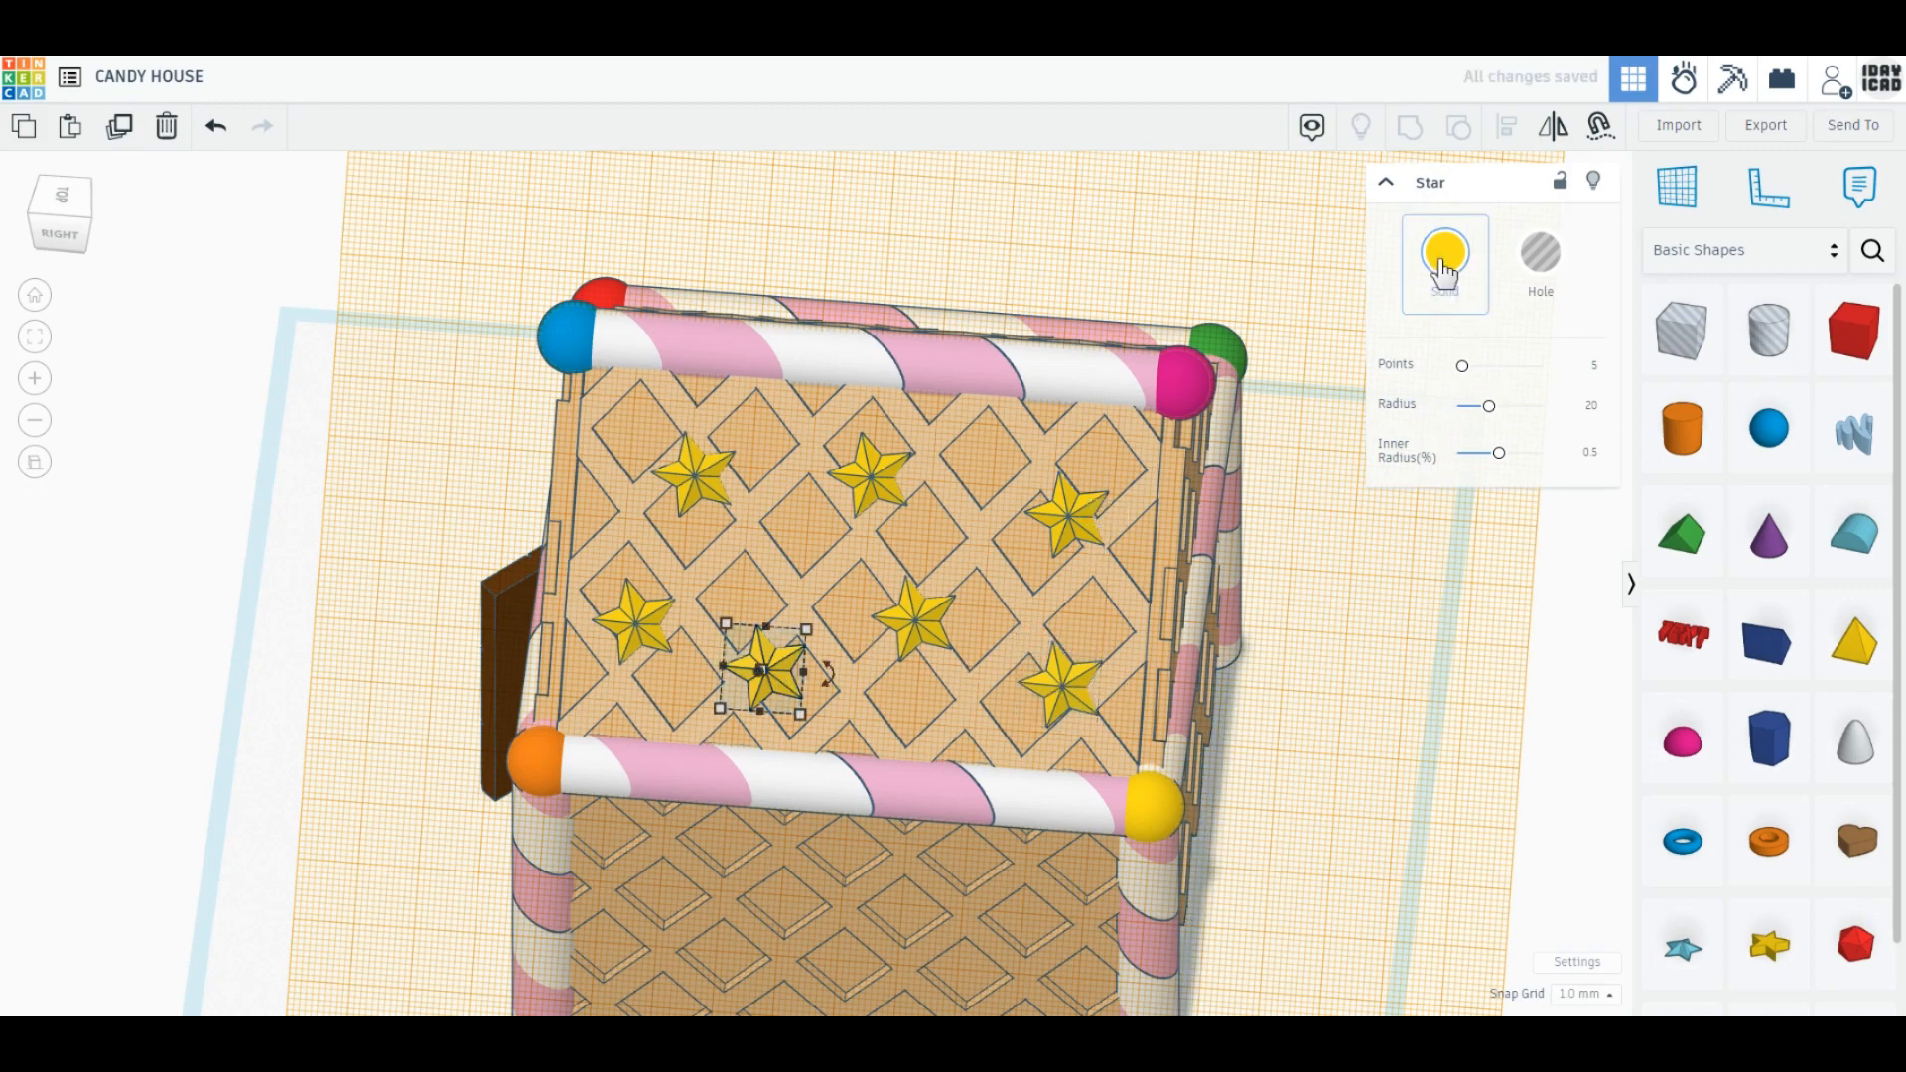
# Colour the lowest star near the front light blue, the middle star by the ridge light pink and the rear one by the ridge red.
pyautogui.click(1446, 254)
pyautogui.click(1567, 435)
pyautogui.click(869, 475)
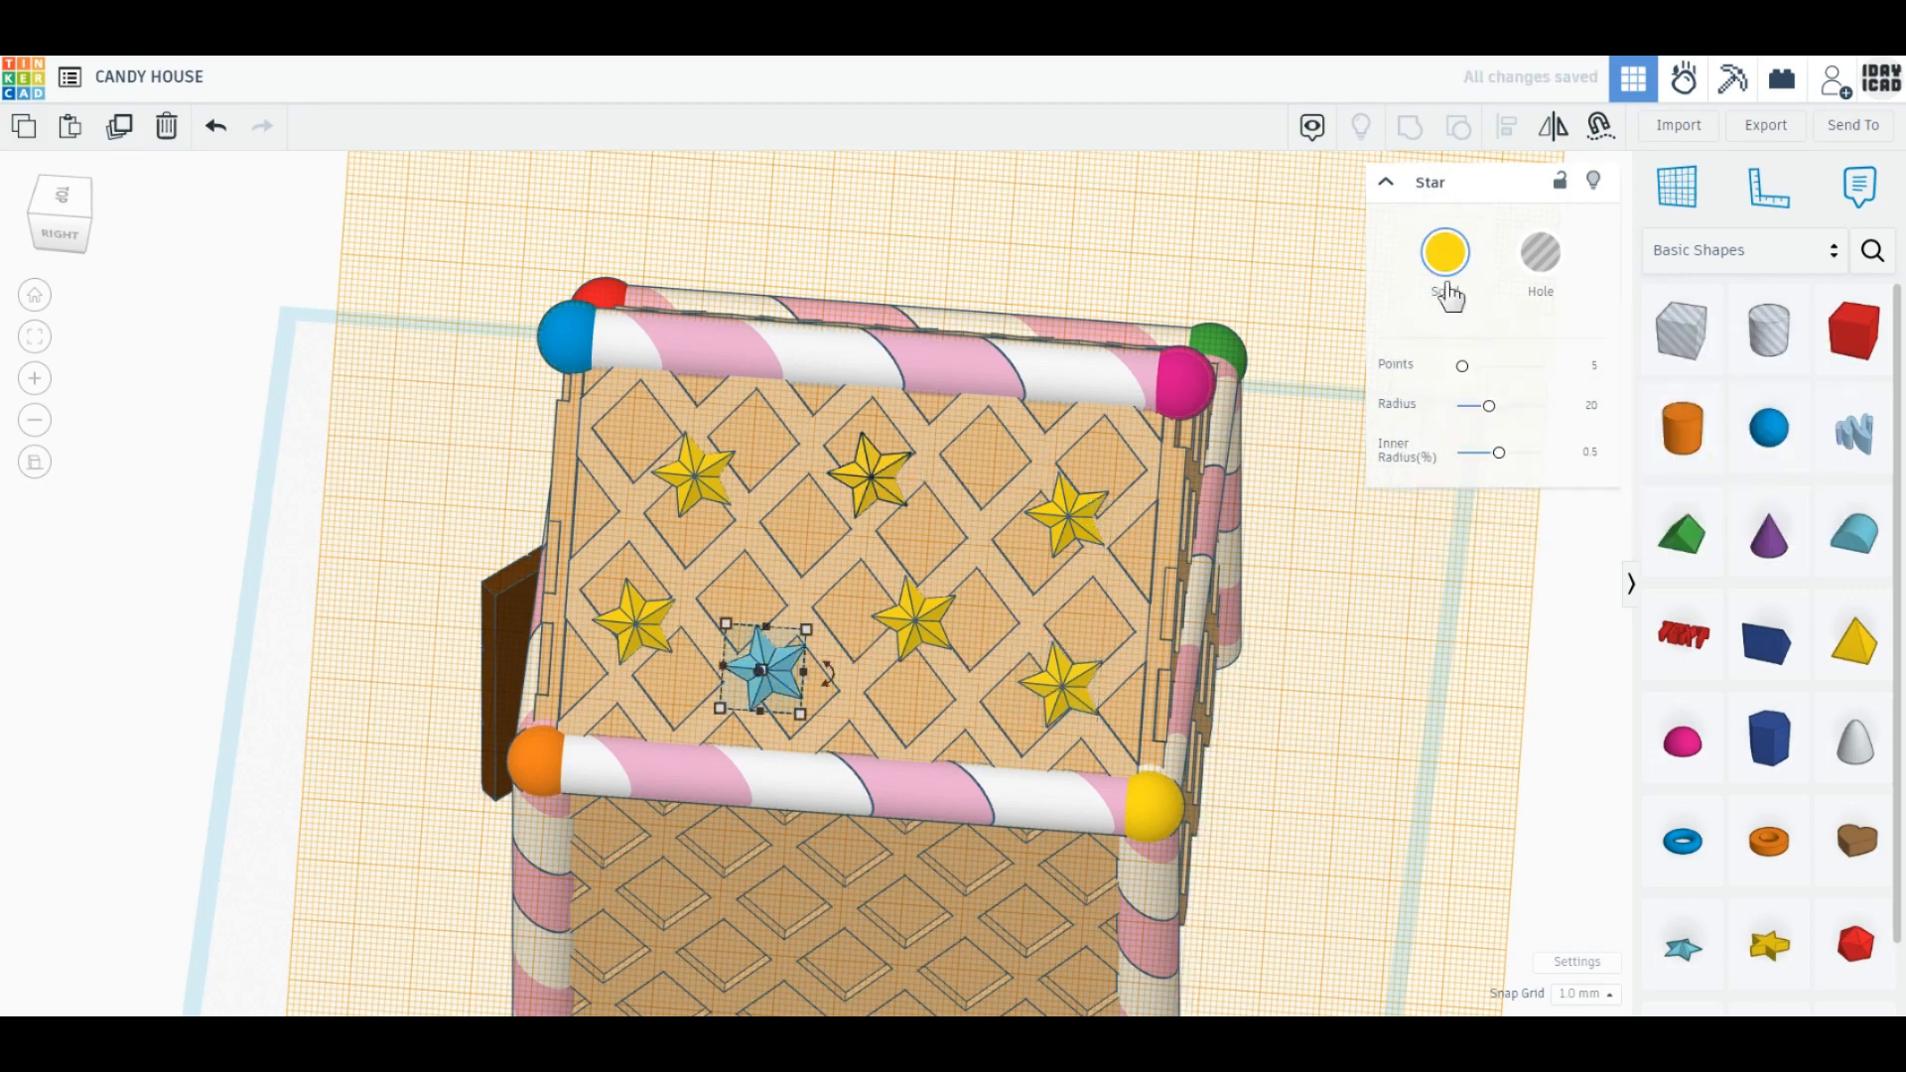
pyautogui.click(1445, 255)
pyautogui.click(1709, 398)
pyautogui.click(1070, 508)
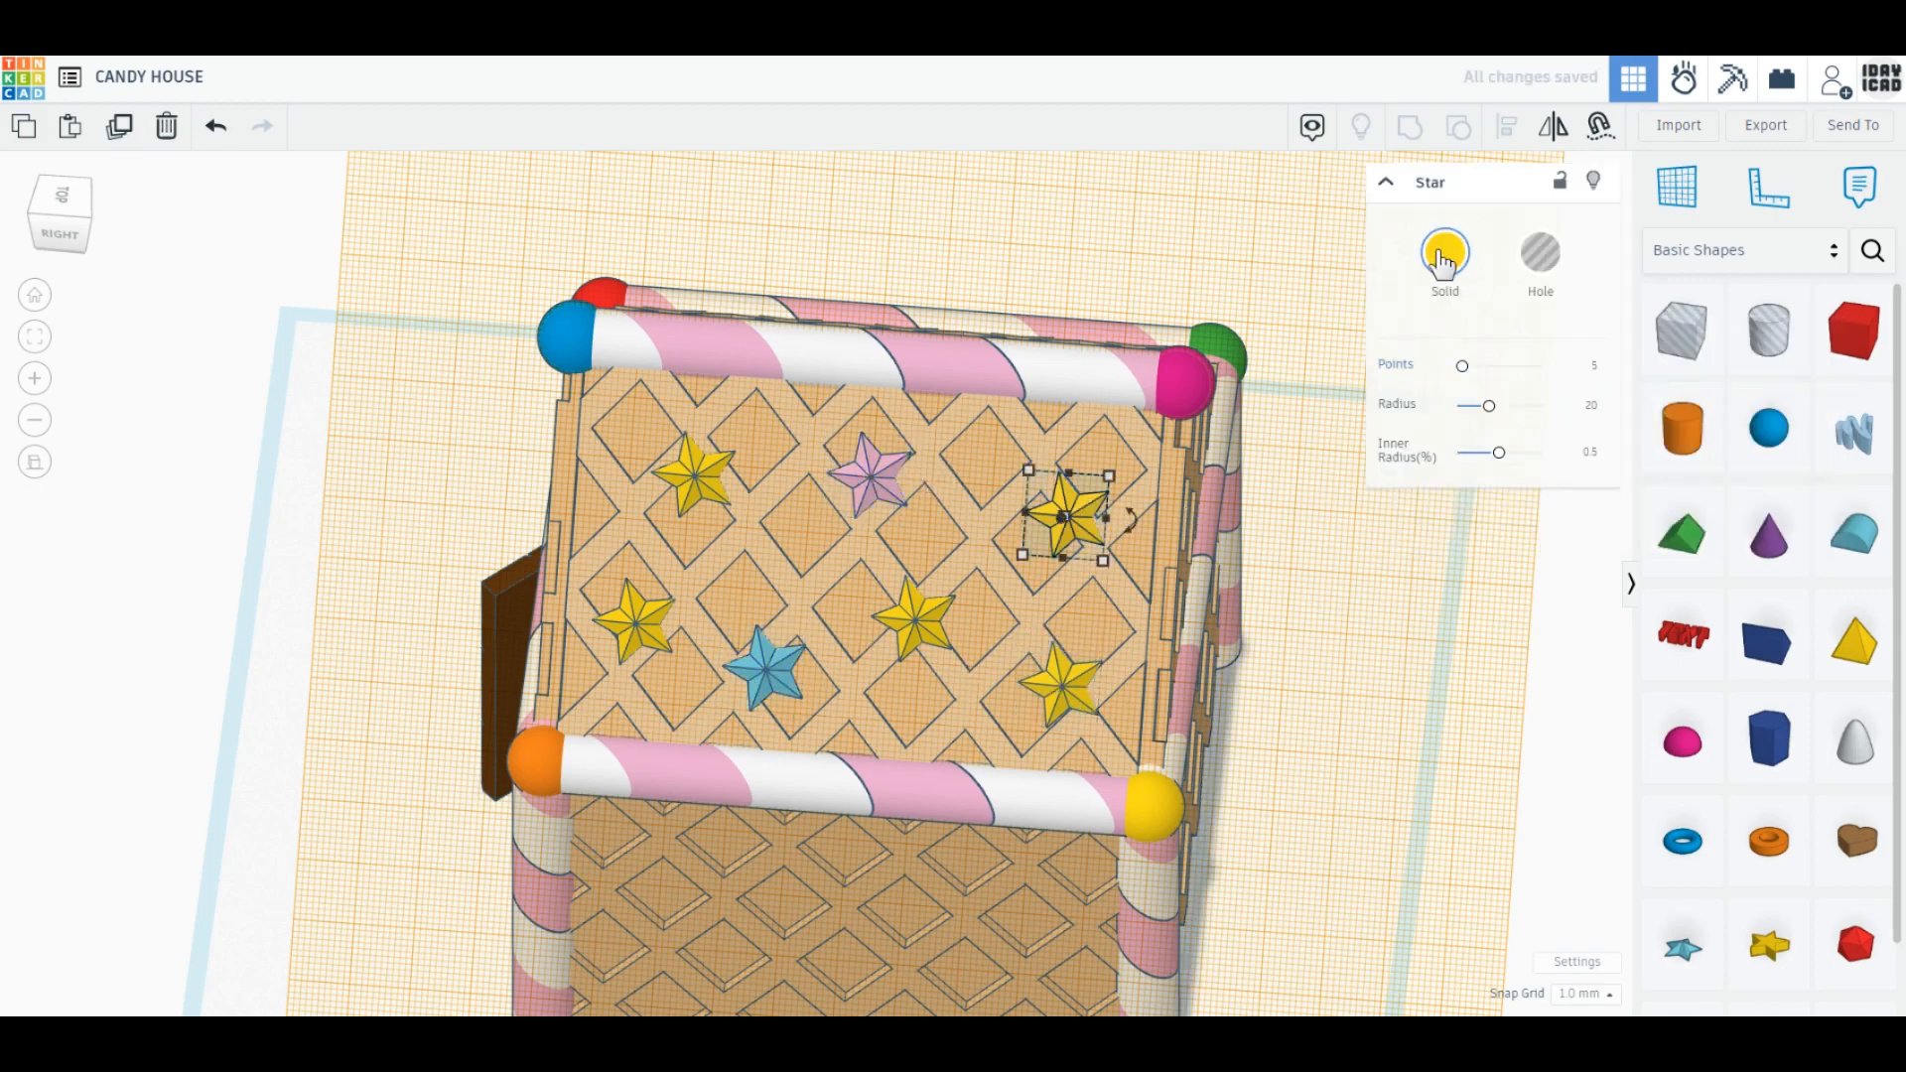
pyautogui.click(1445, 254)
pyautogui.click(1423, 470)
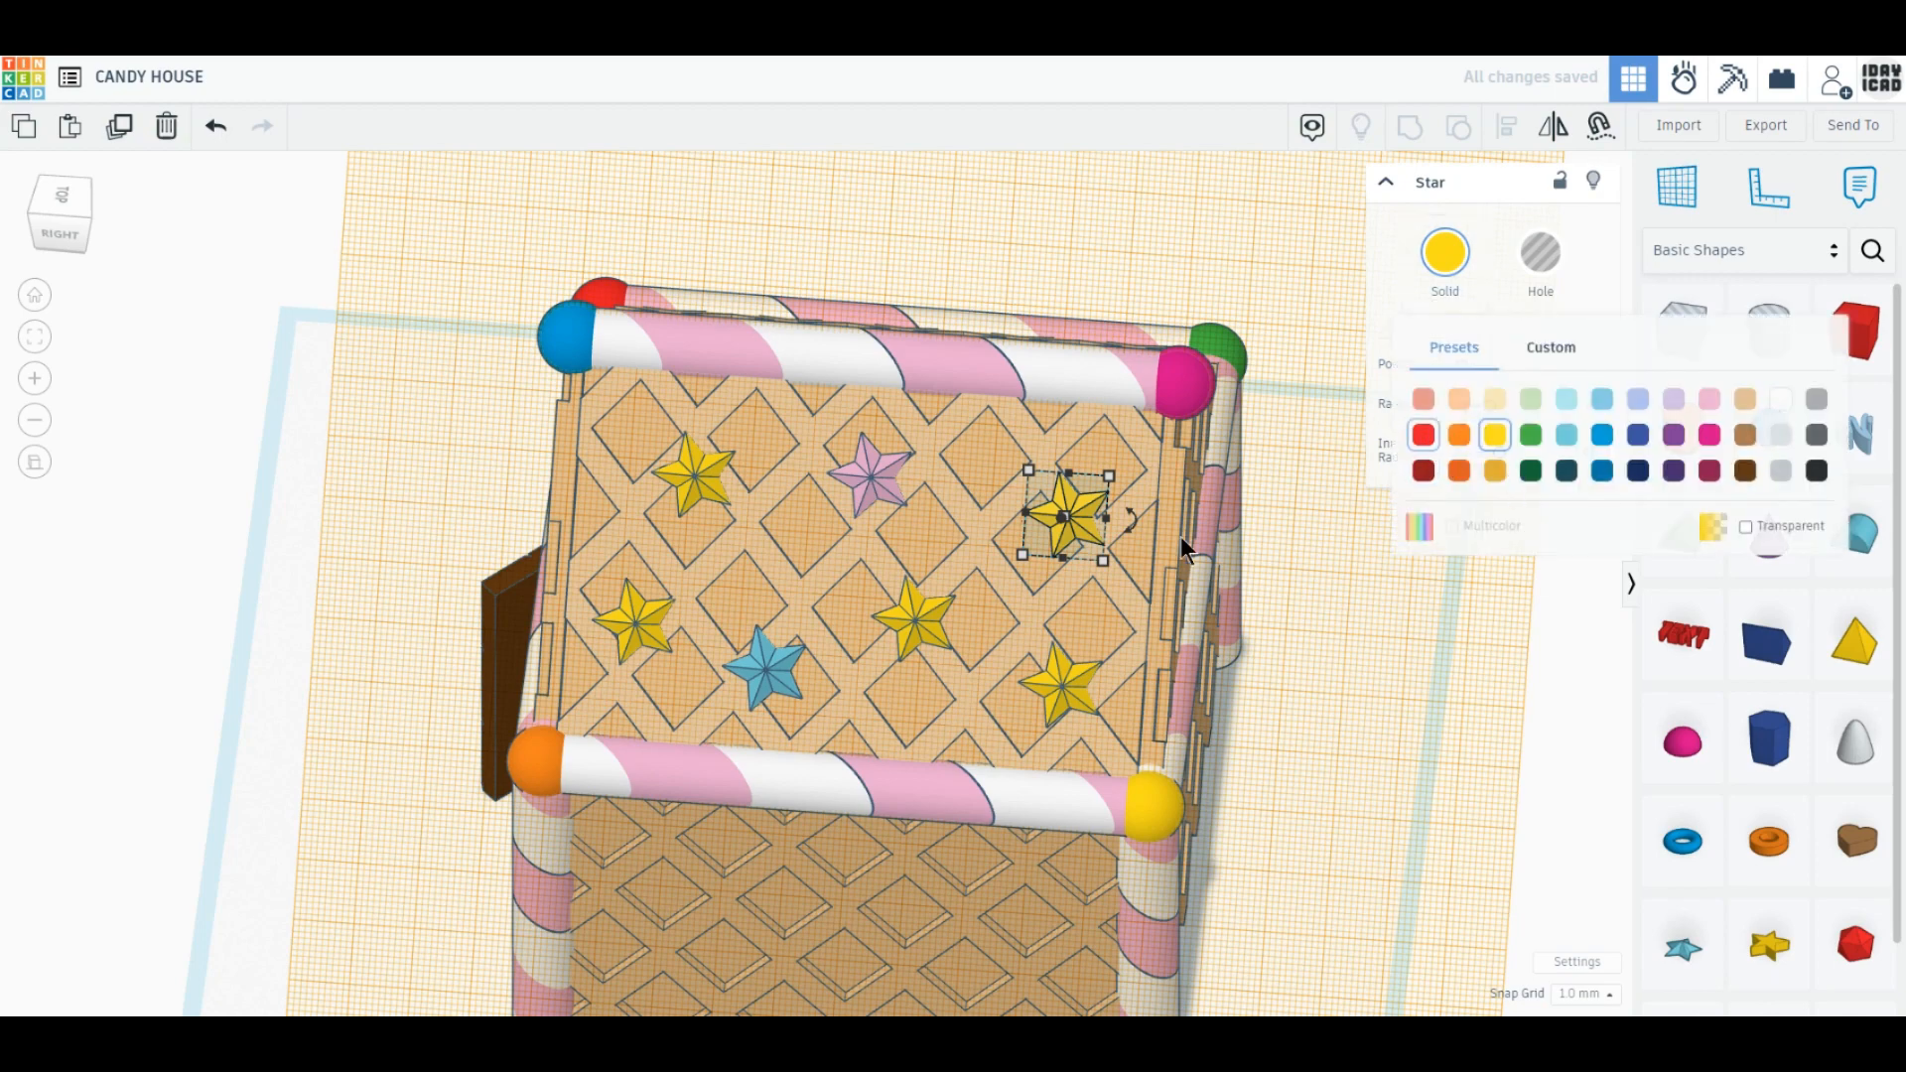
# In the lower row of stars, colour the front one light green, the rear one light purple and the middle one light yellow.
pyautogui.click(620, 627)
pyautogui.click(1445, 260)
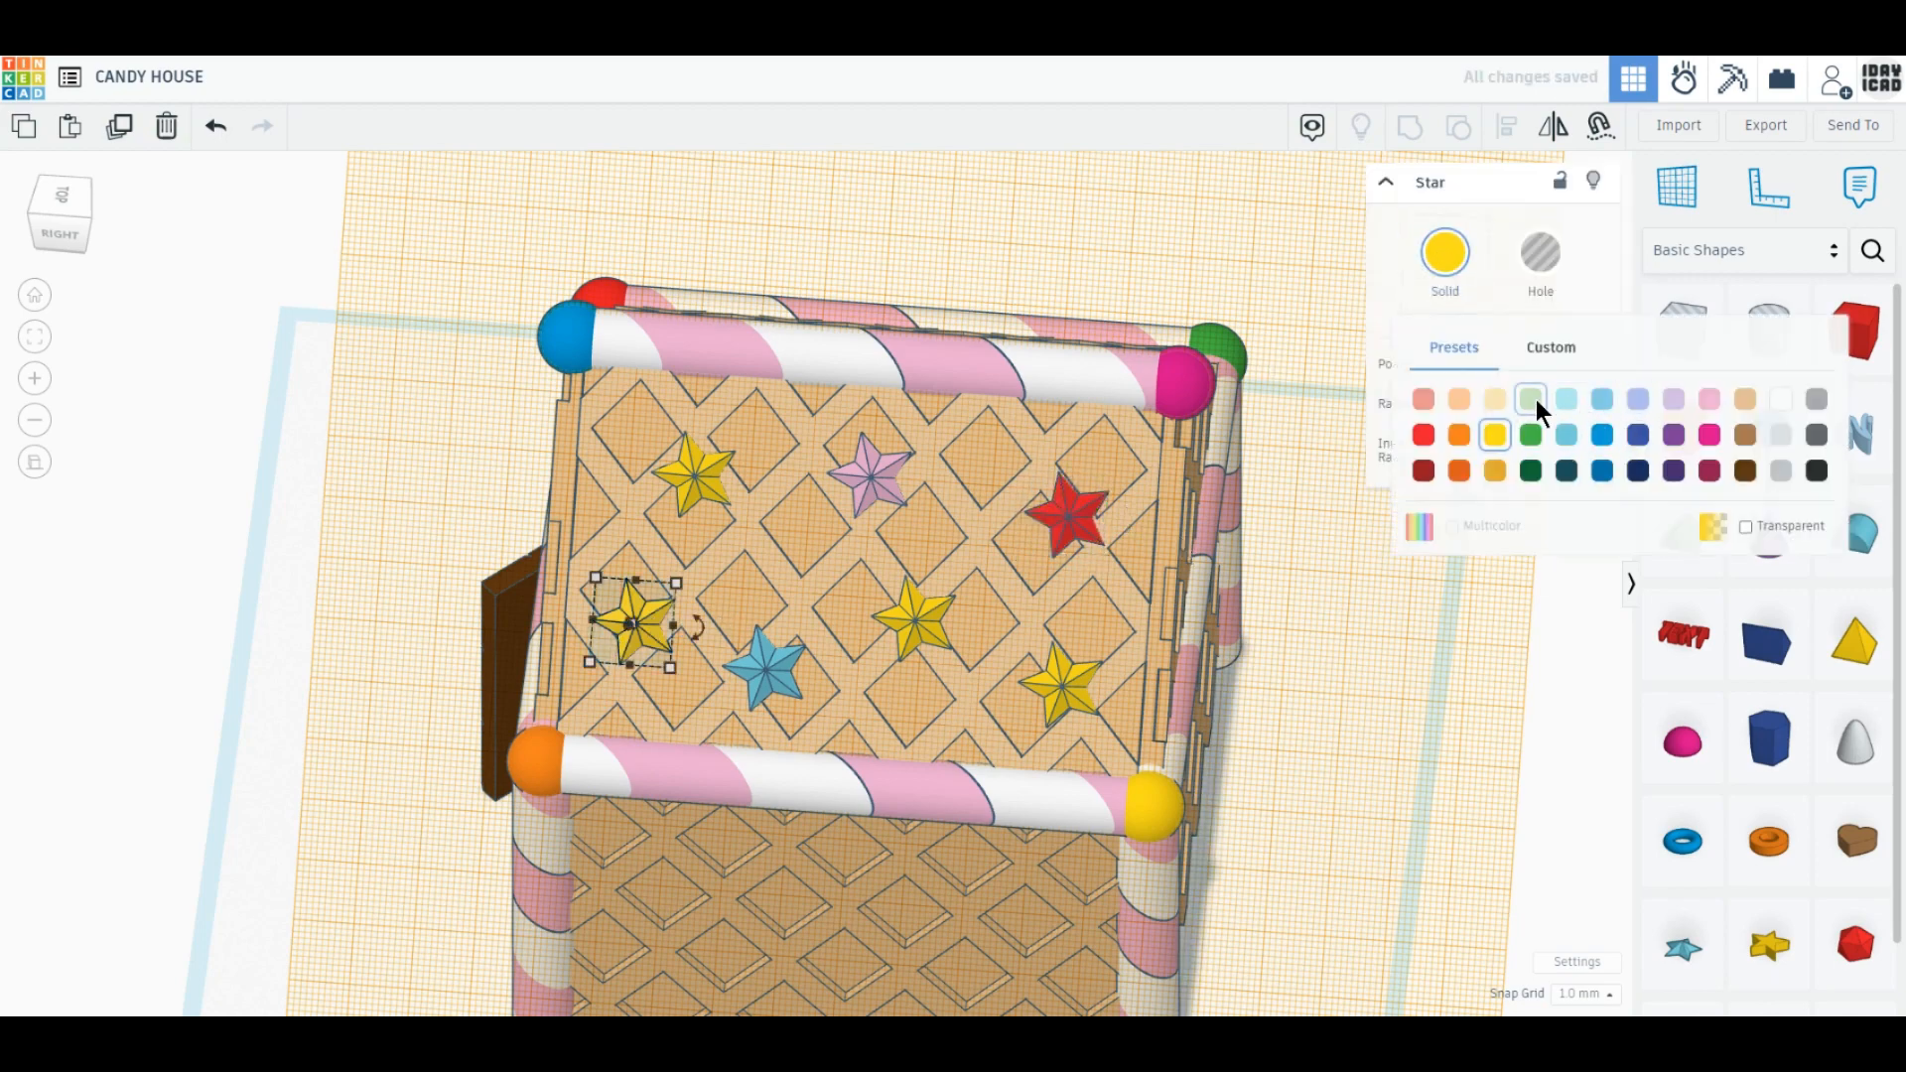
pyautogui.click(1535, 399)
pyautogui.click(1064, 685)
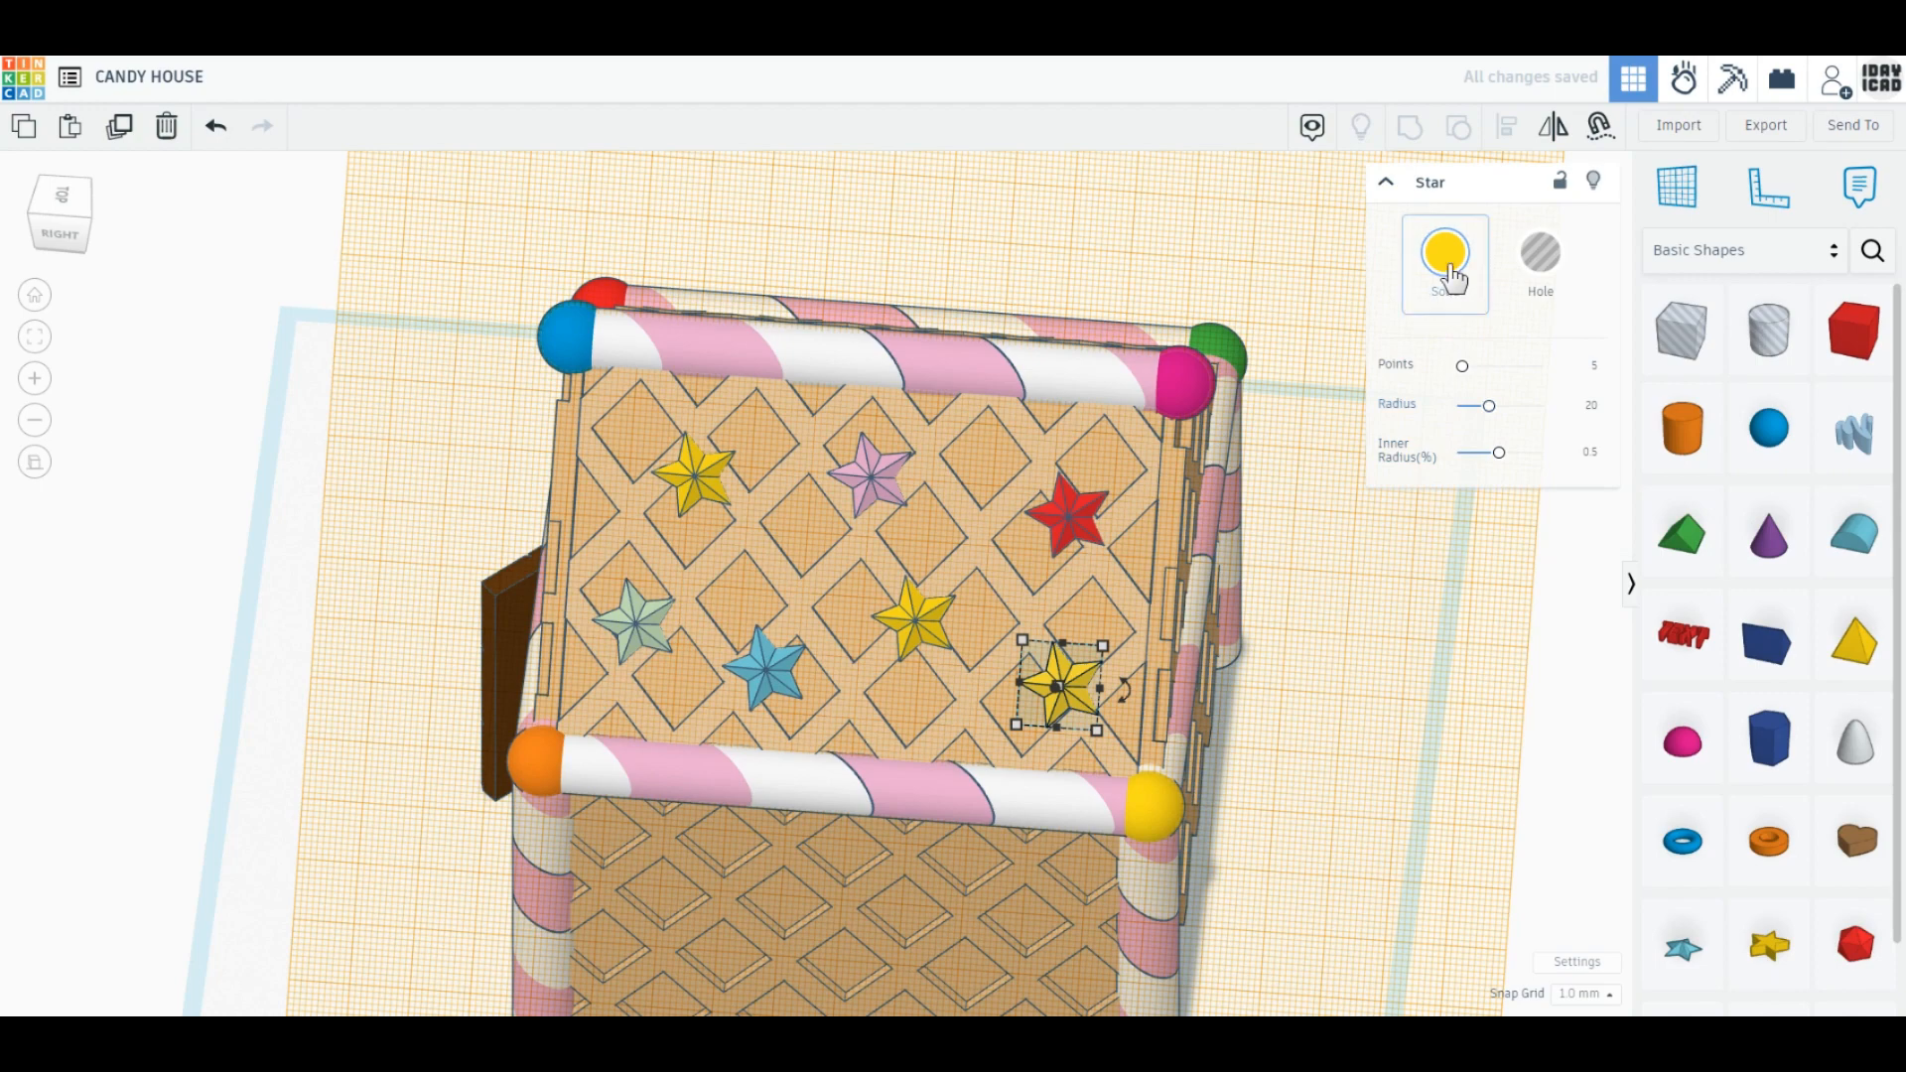
pyautogui.click(1447, 260)
pyautogui.click(1664, 403)
pyautogui.click(913, 620)
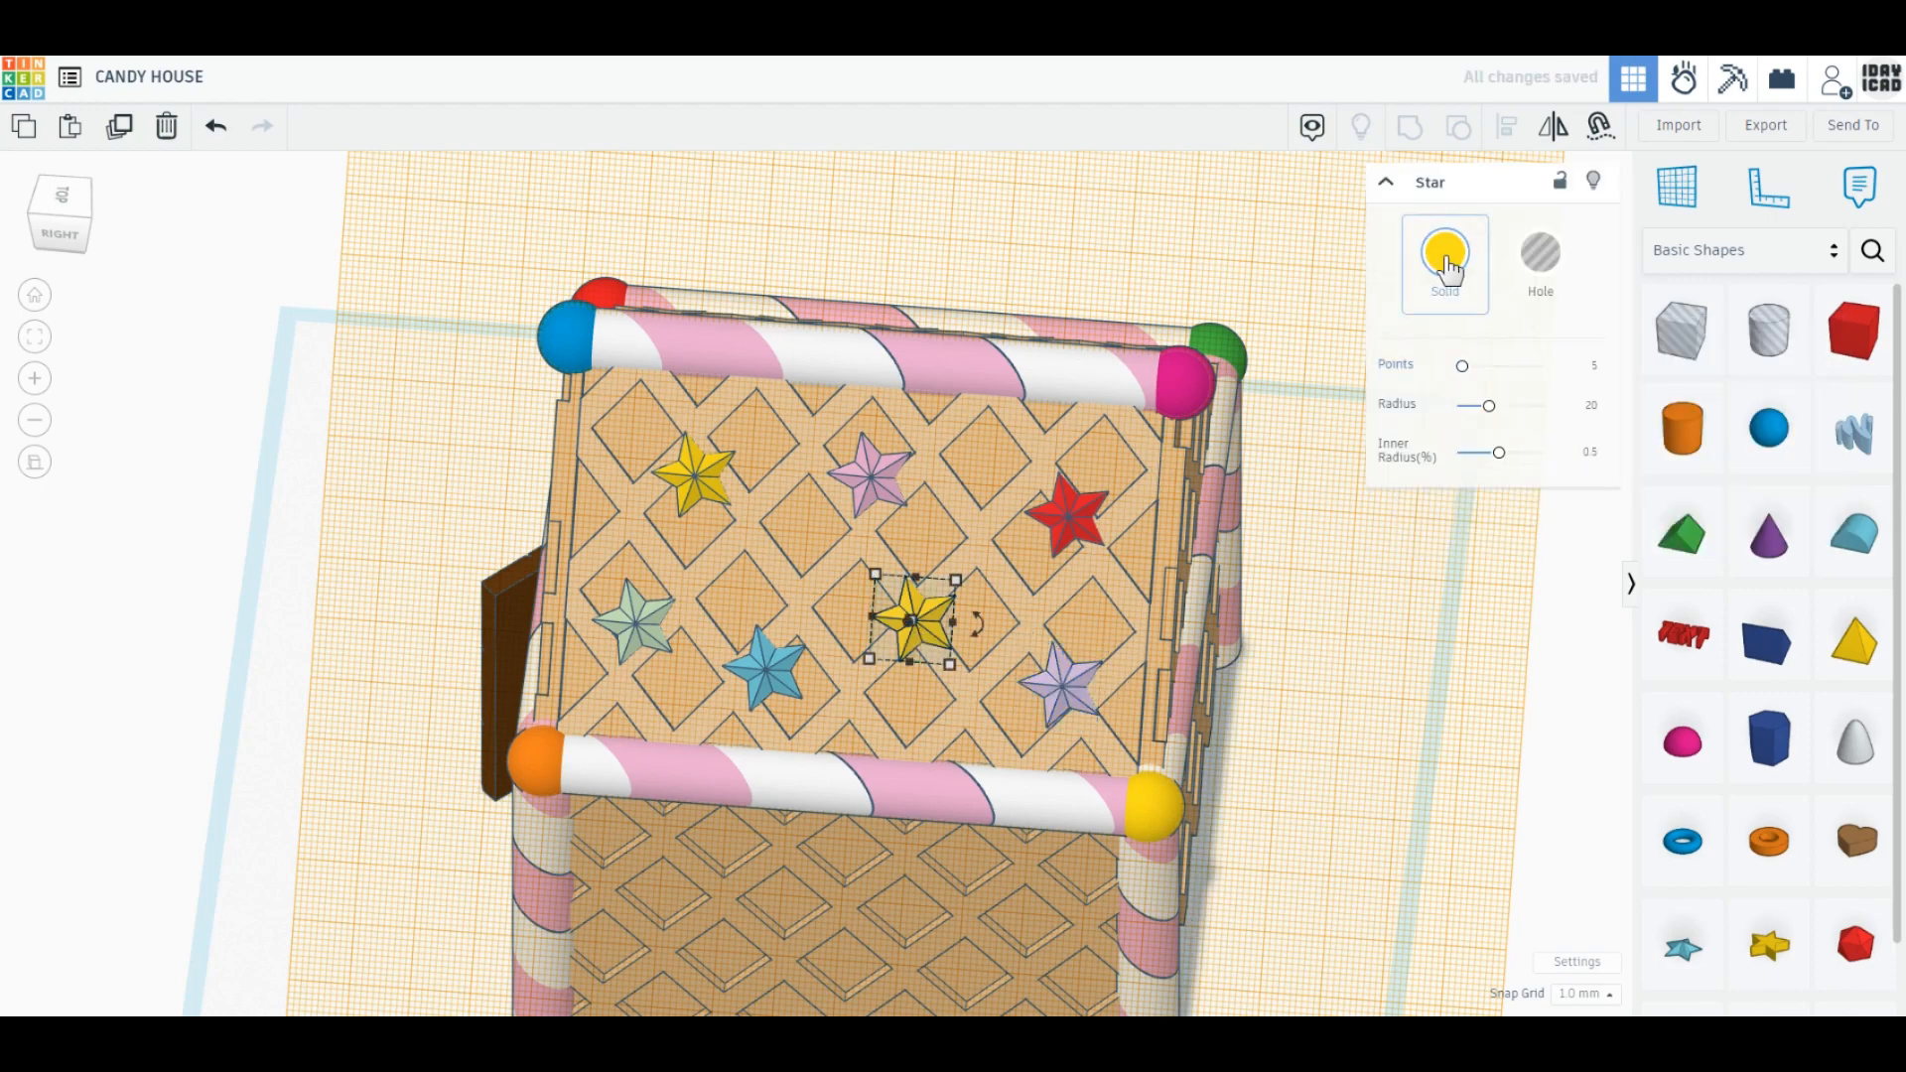
pyautogui.click(1446, 262)
pyautogui.click(1494, 399)
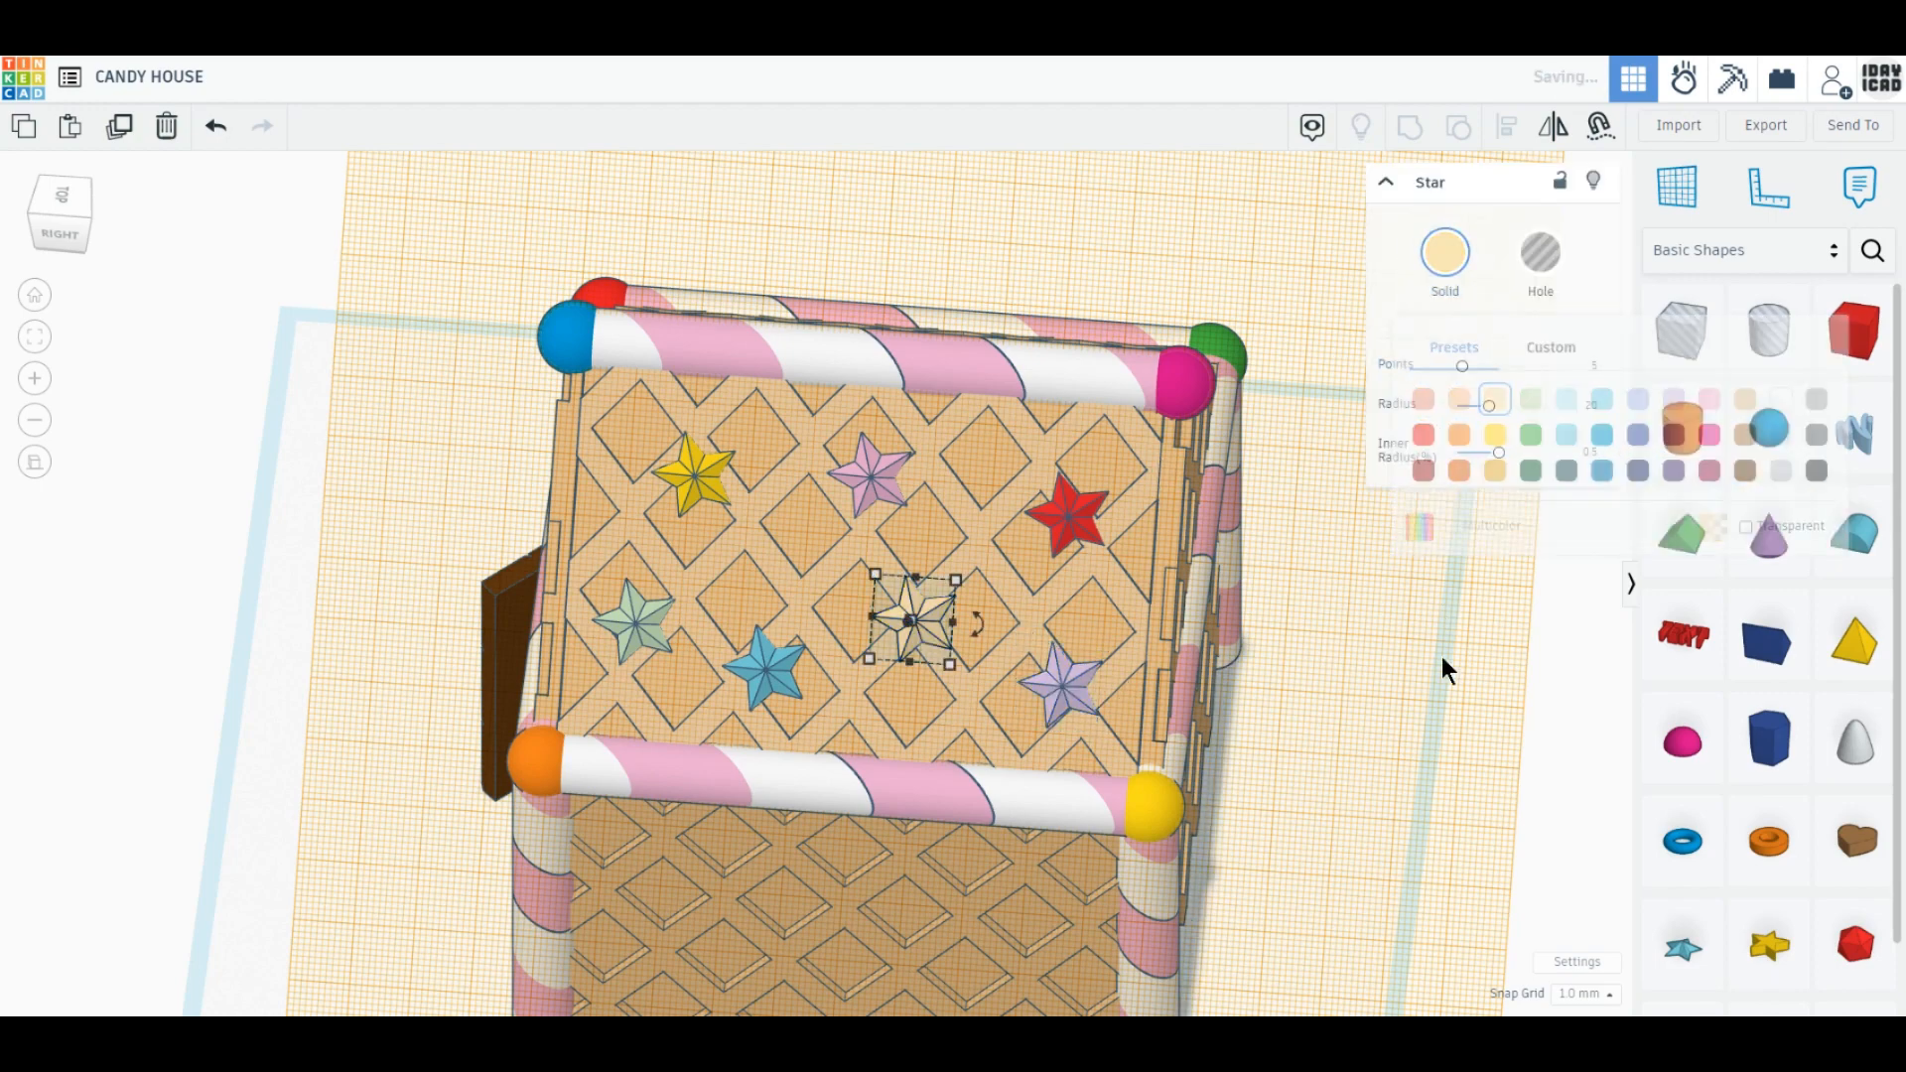
pyautogui.click(1442, 660)
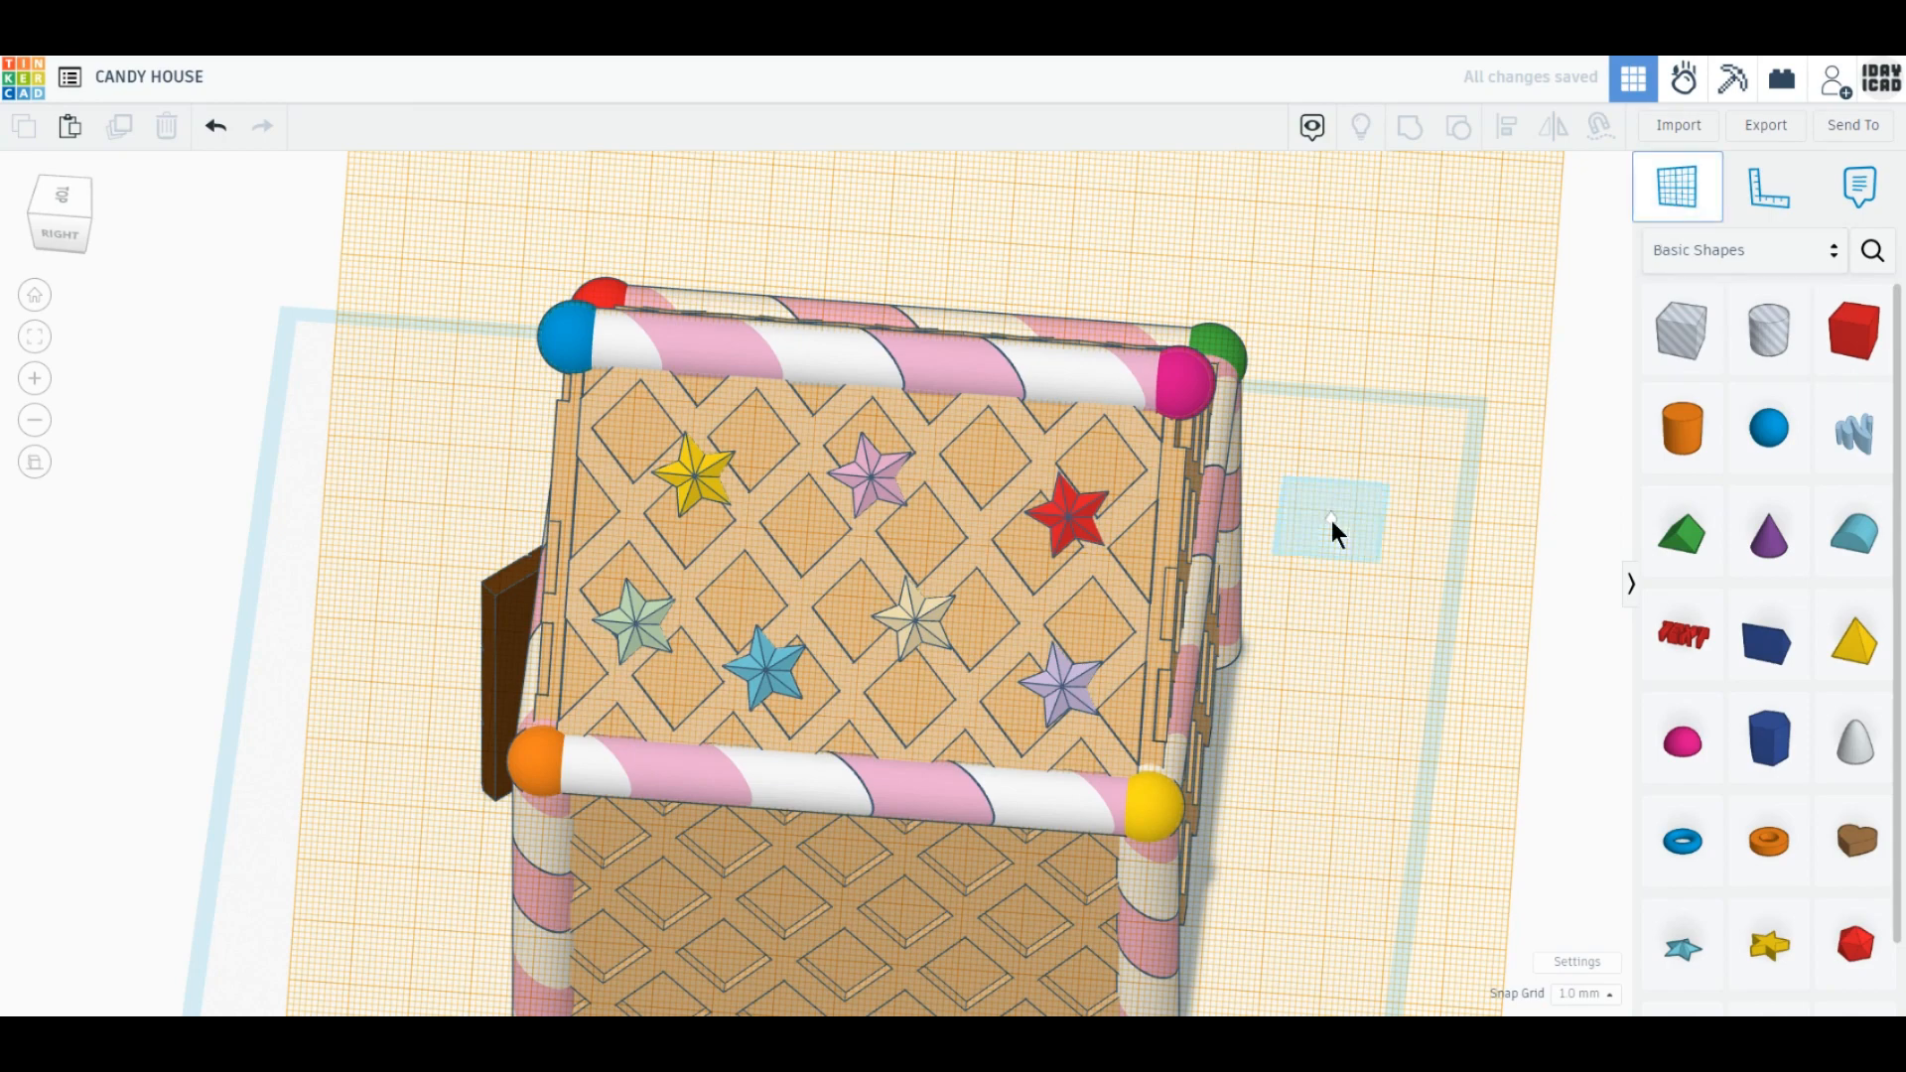
# Set a new workplane on the left roof slope.
pyautogui.moveTo(1331, 521); pyautogui.dragTo(402, 717, button='right')
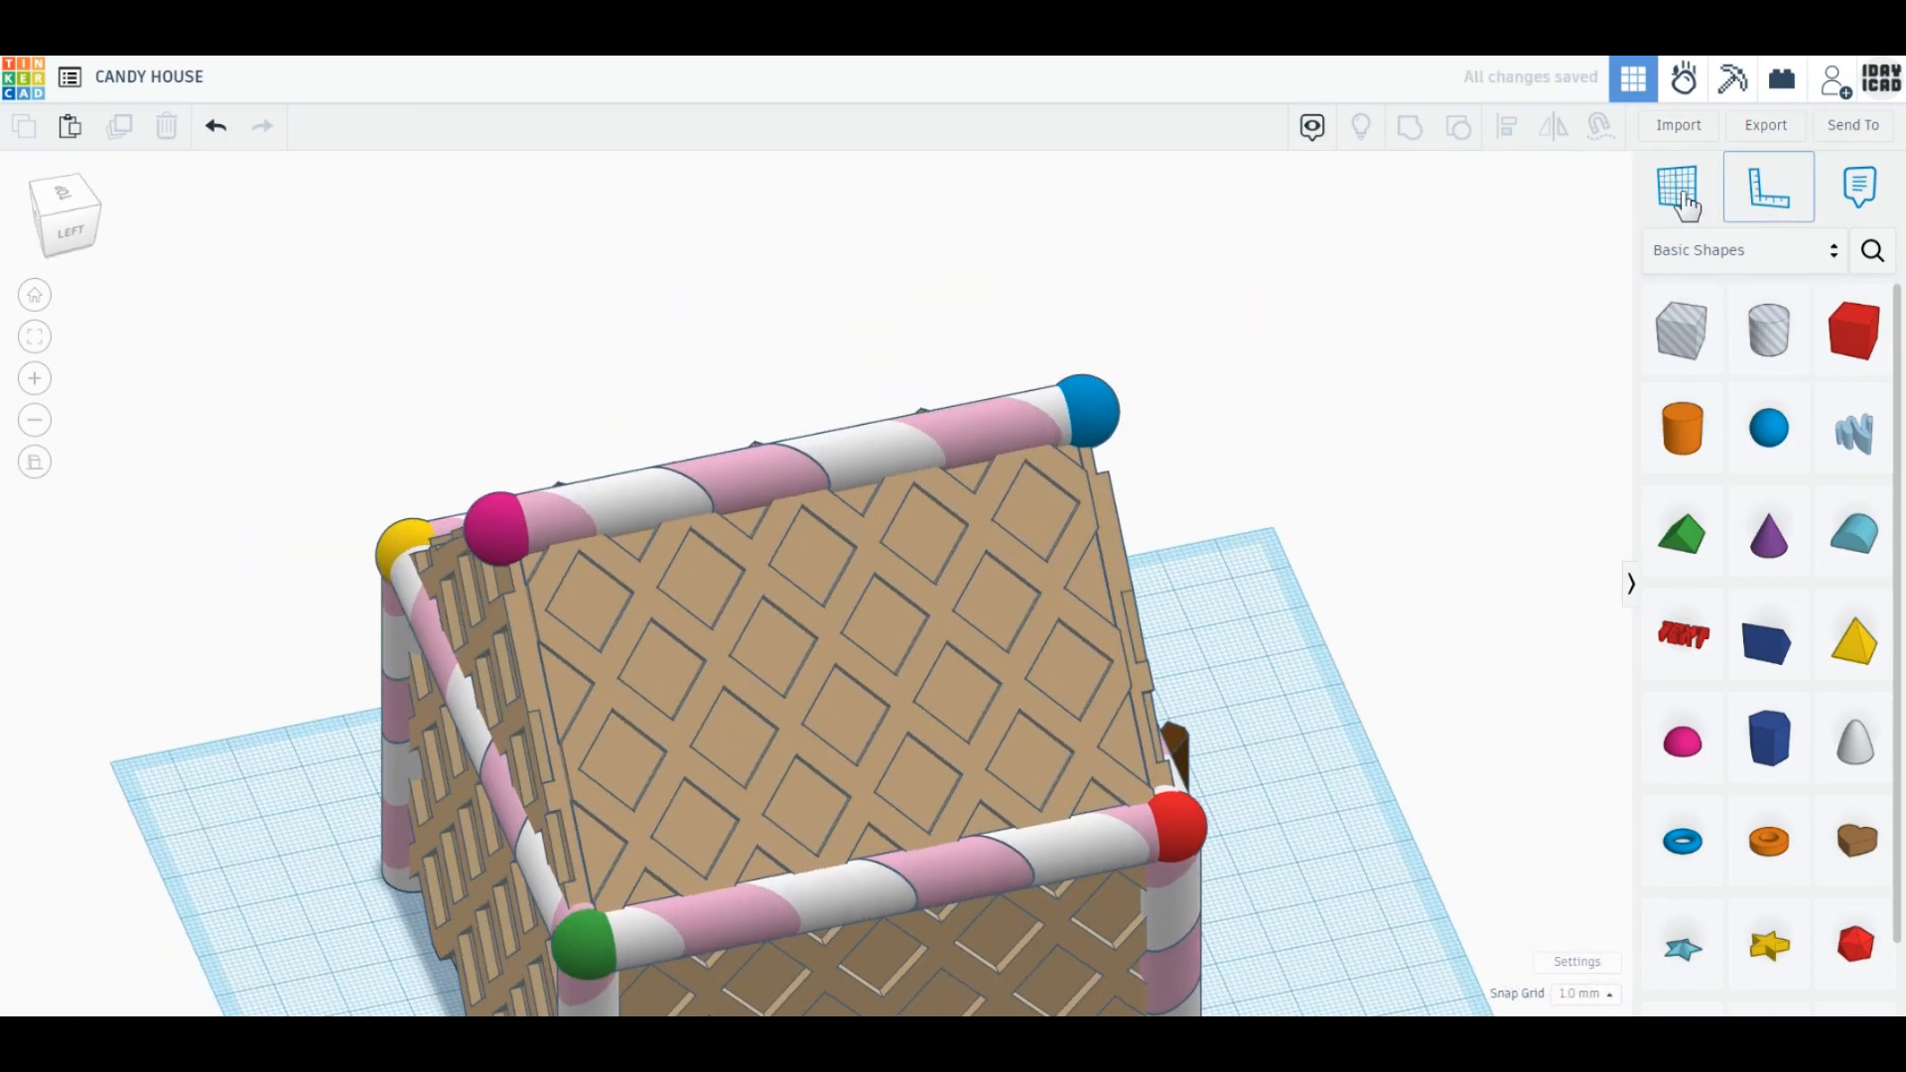
pyautogui.click(1677, 186)
pyautogui.click(862, 675)
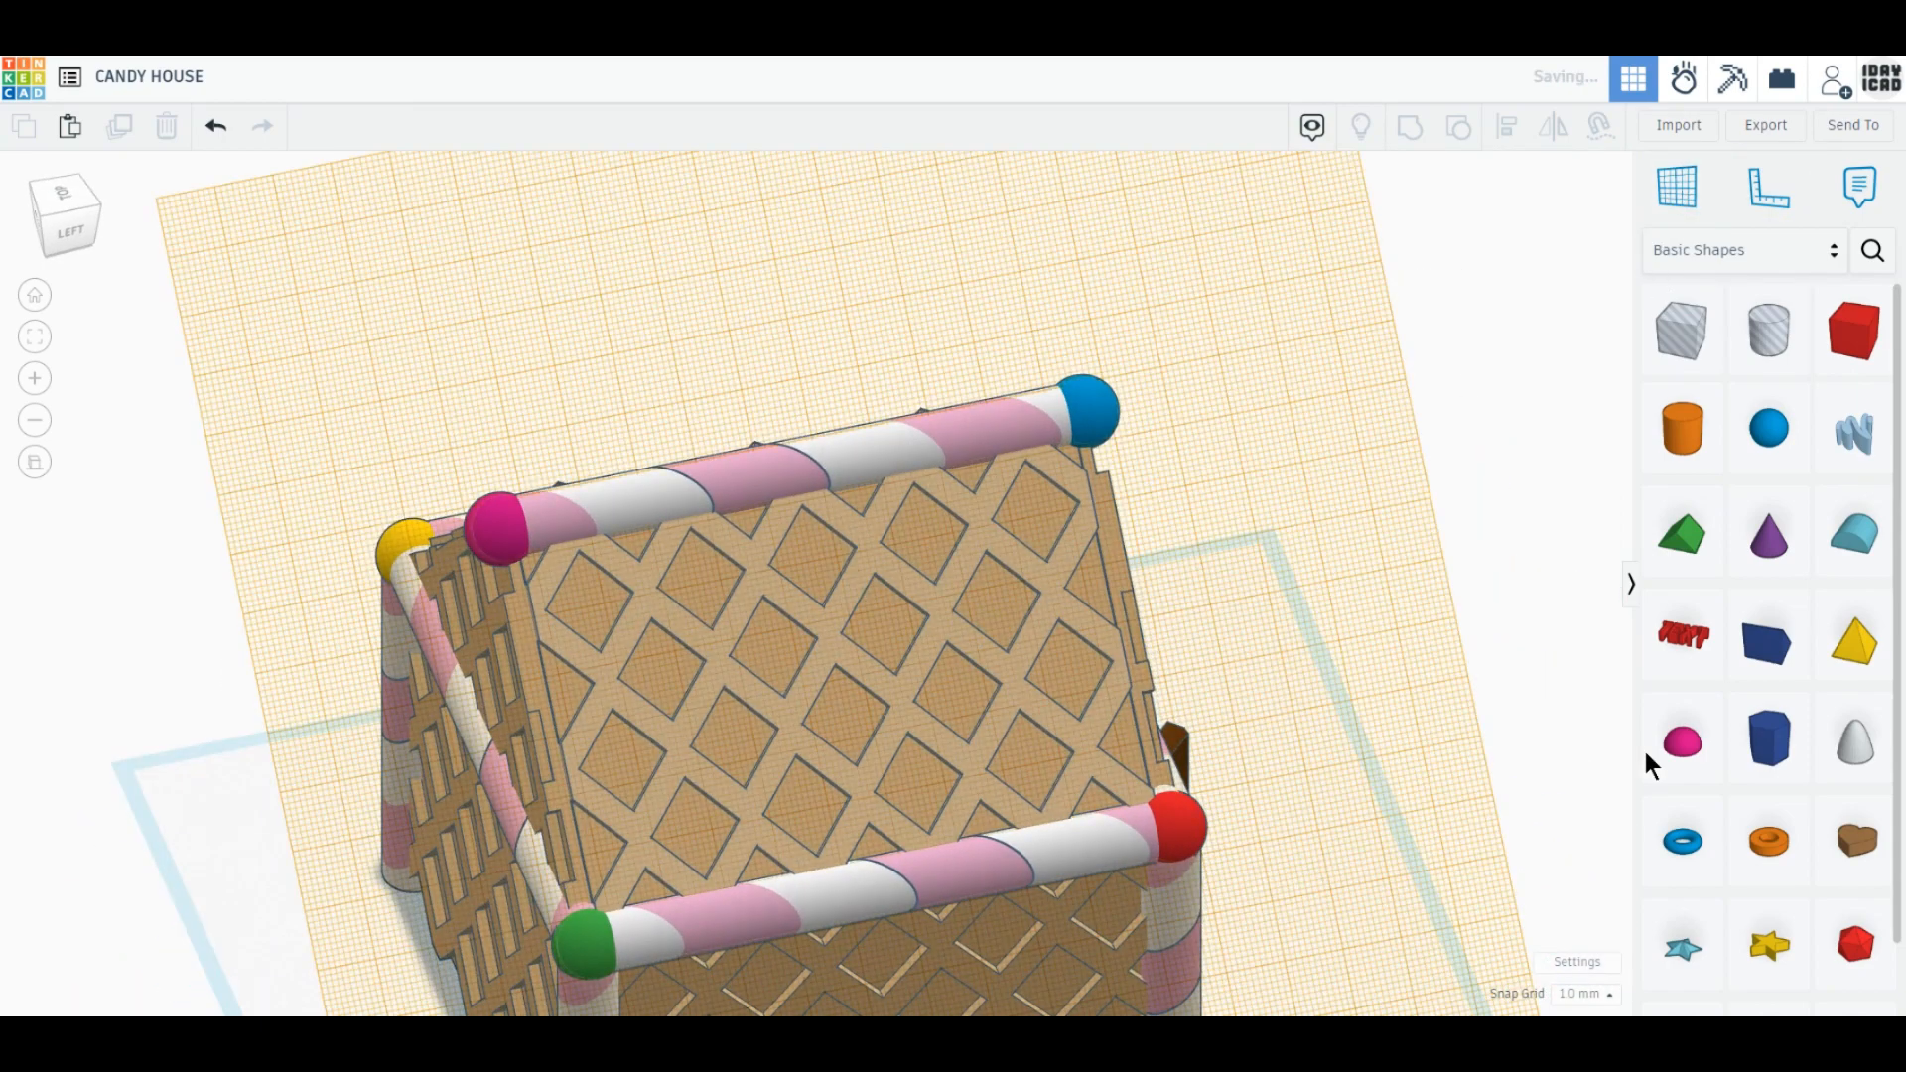
pyautogui.click(1694, 943)
pyautogui.click(794, 670)
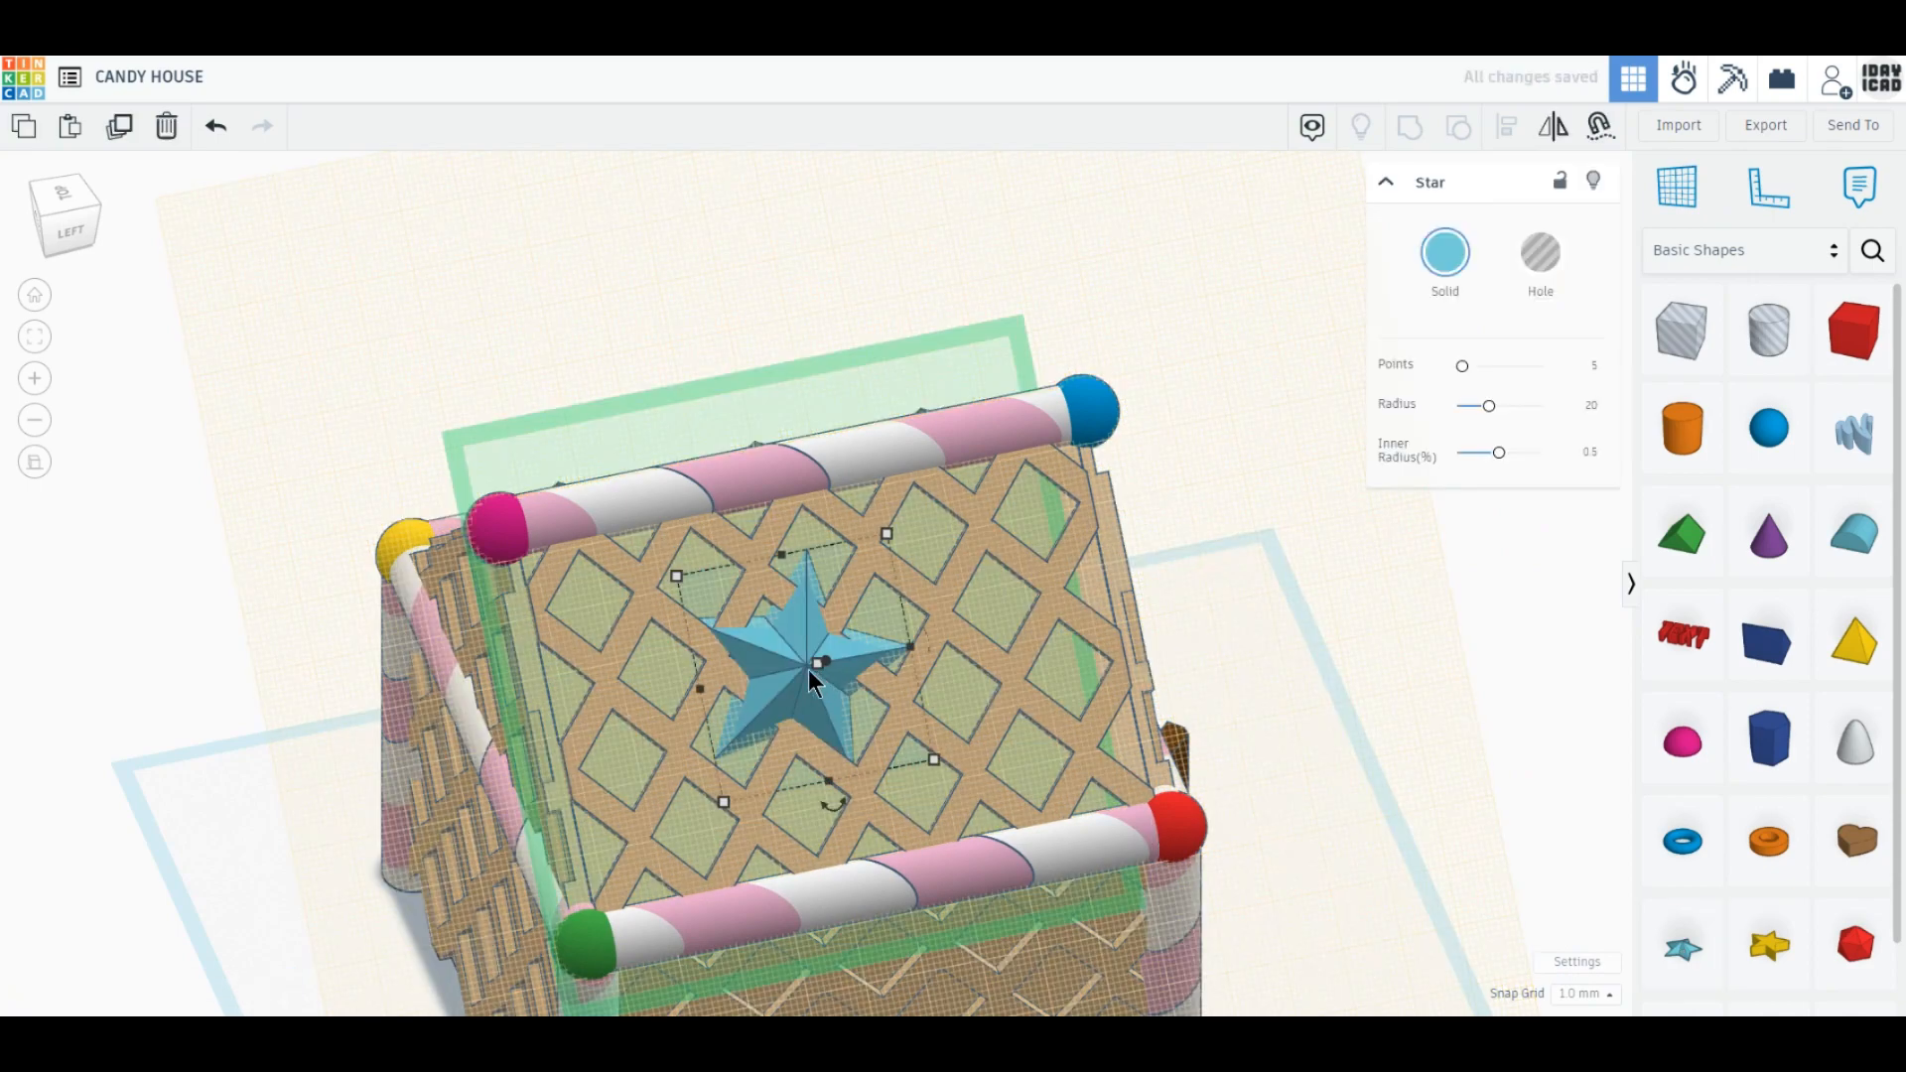
pyautogui.click(216, 126)
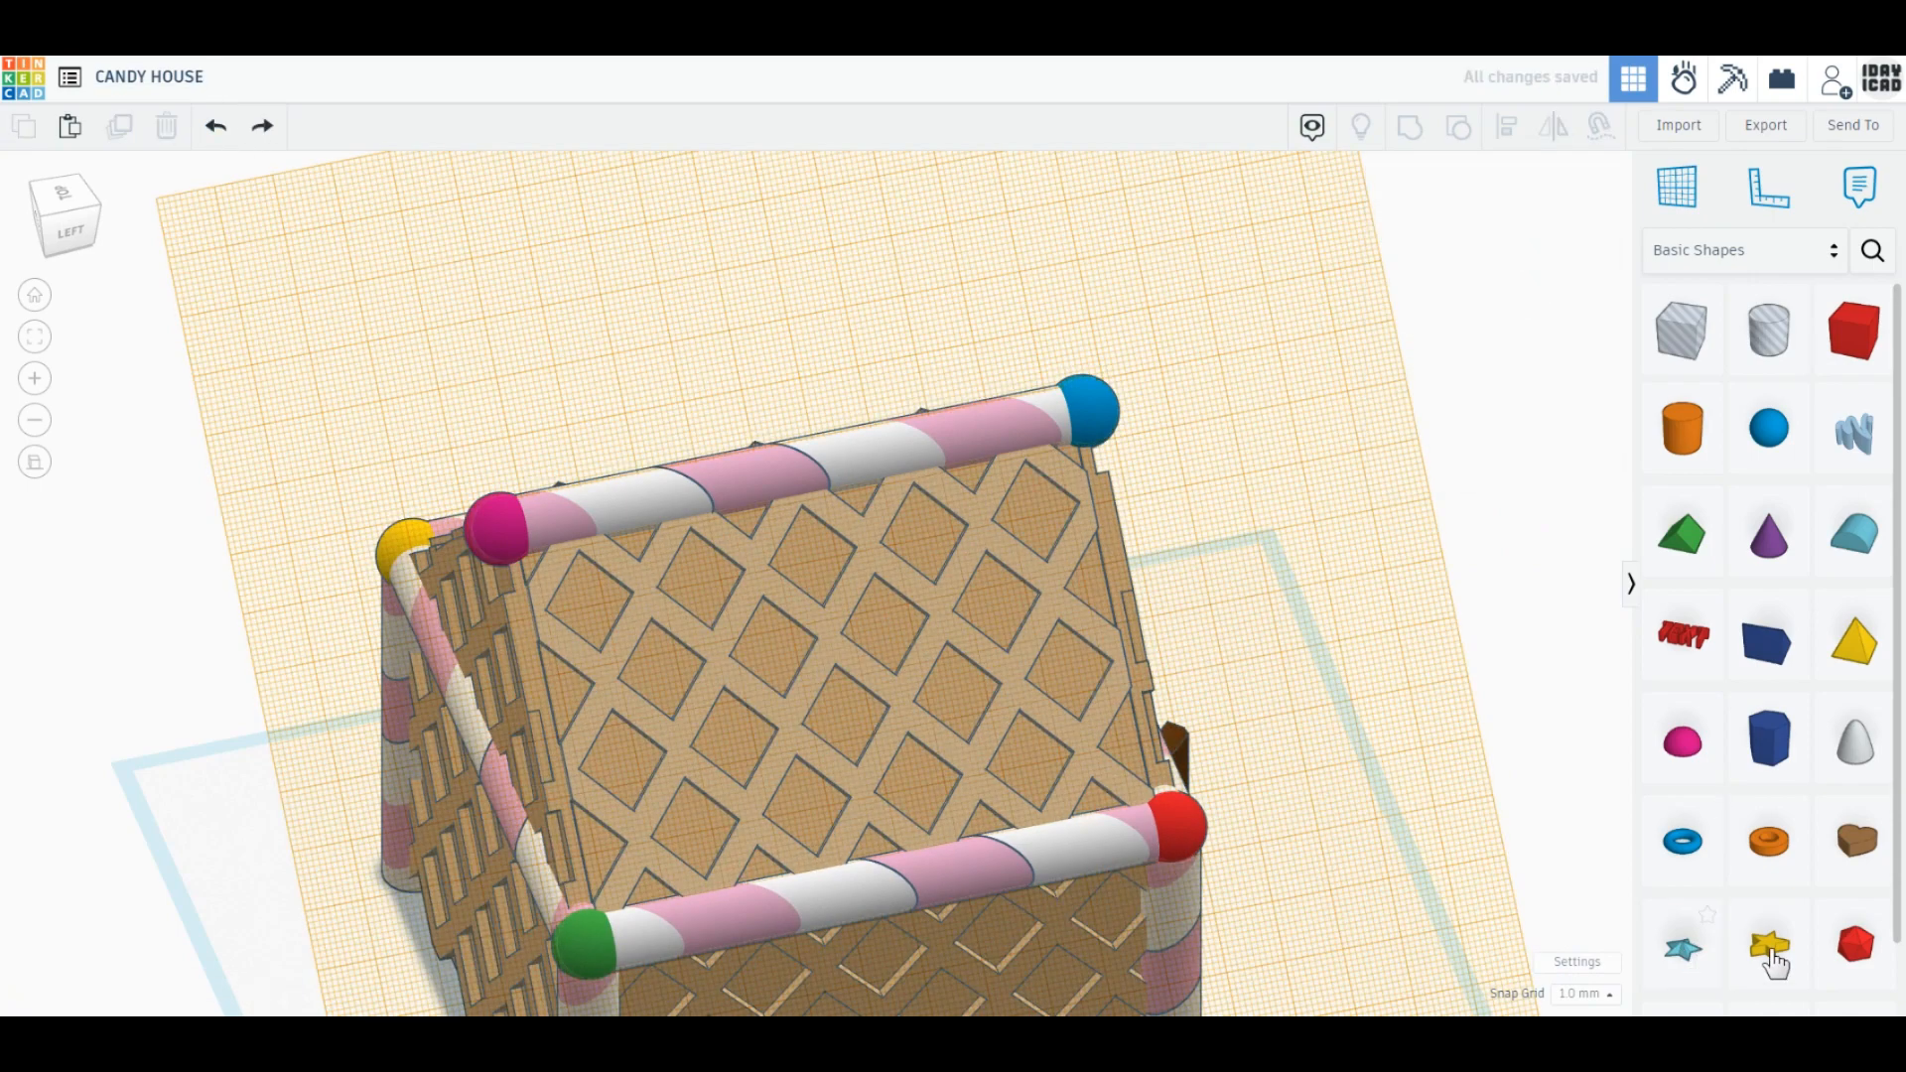
# Place a light-blue five-point Star on the left roof slope and scale it down to about 14 mm.
pyautogui.click(820, 638)
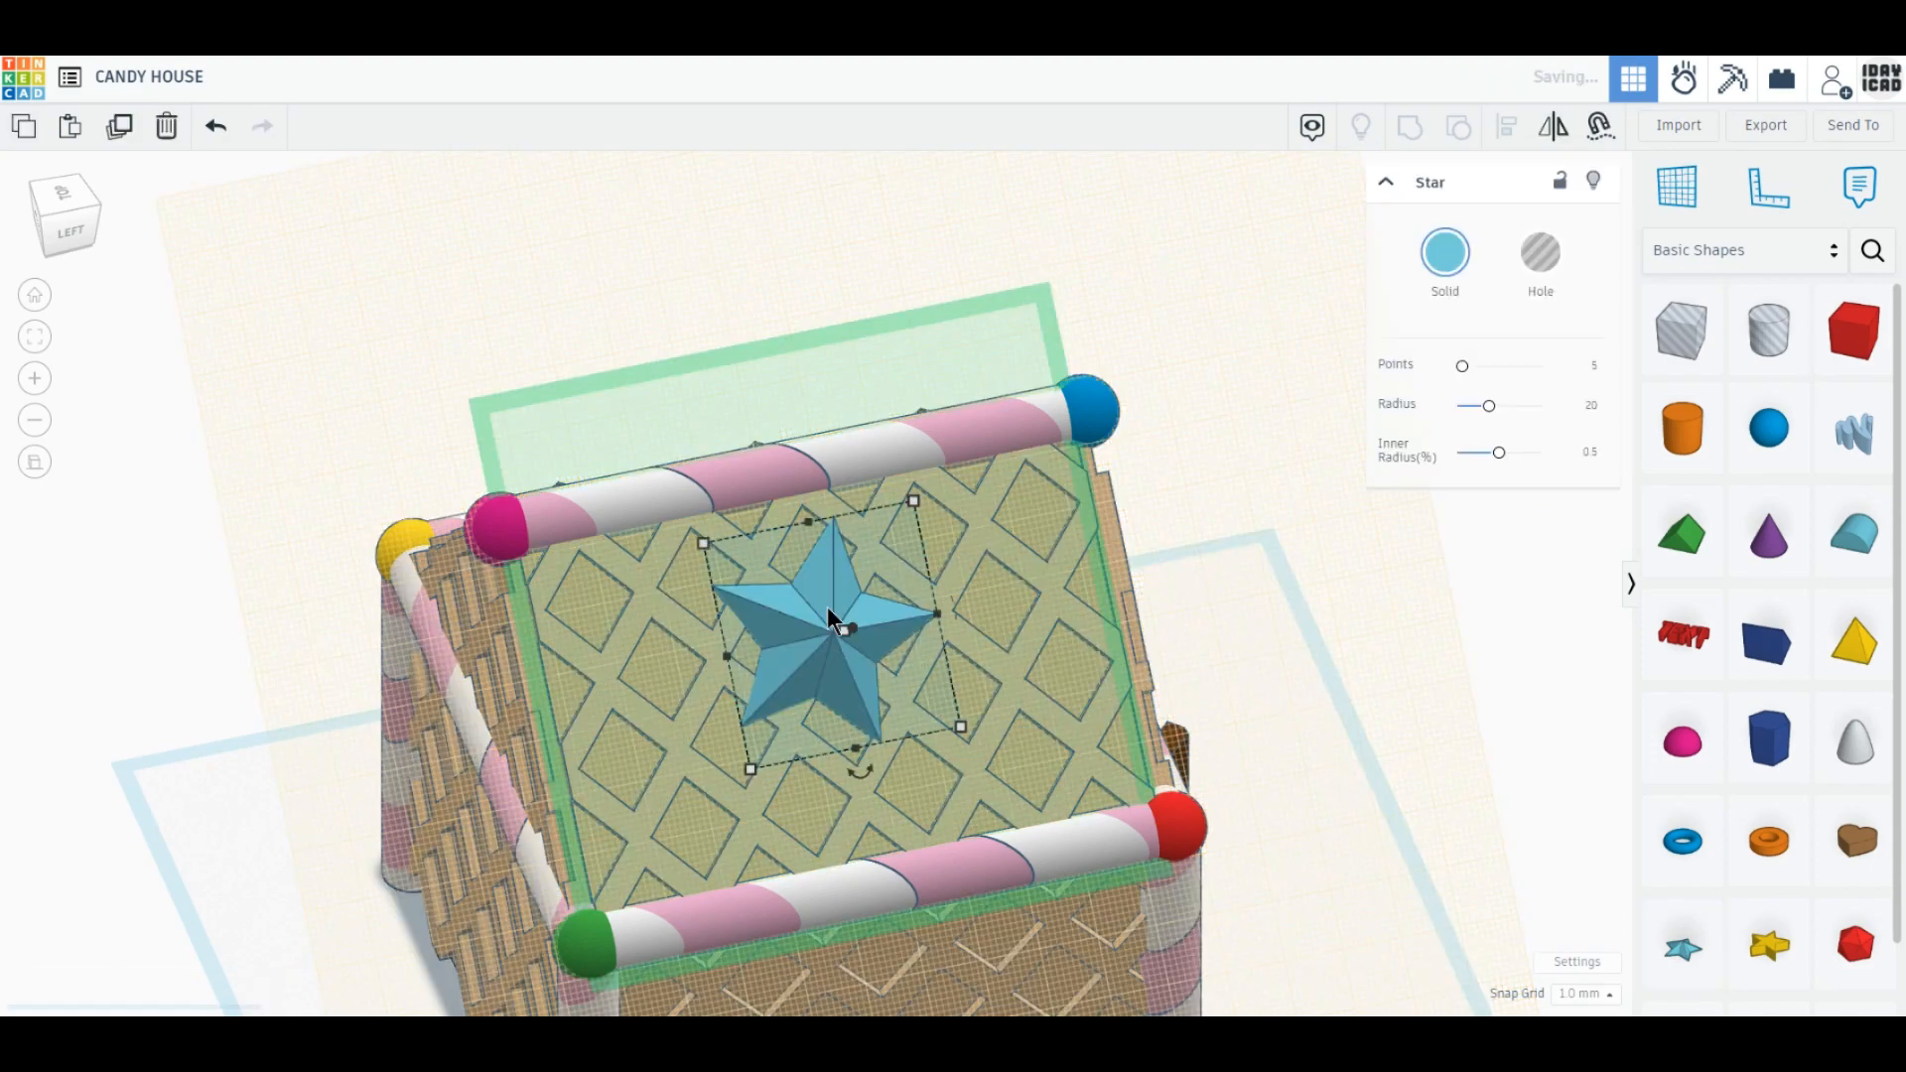
pyautogui.moveTo(706, 544); pyautogui.dragTo(822, 635)
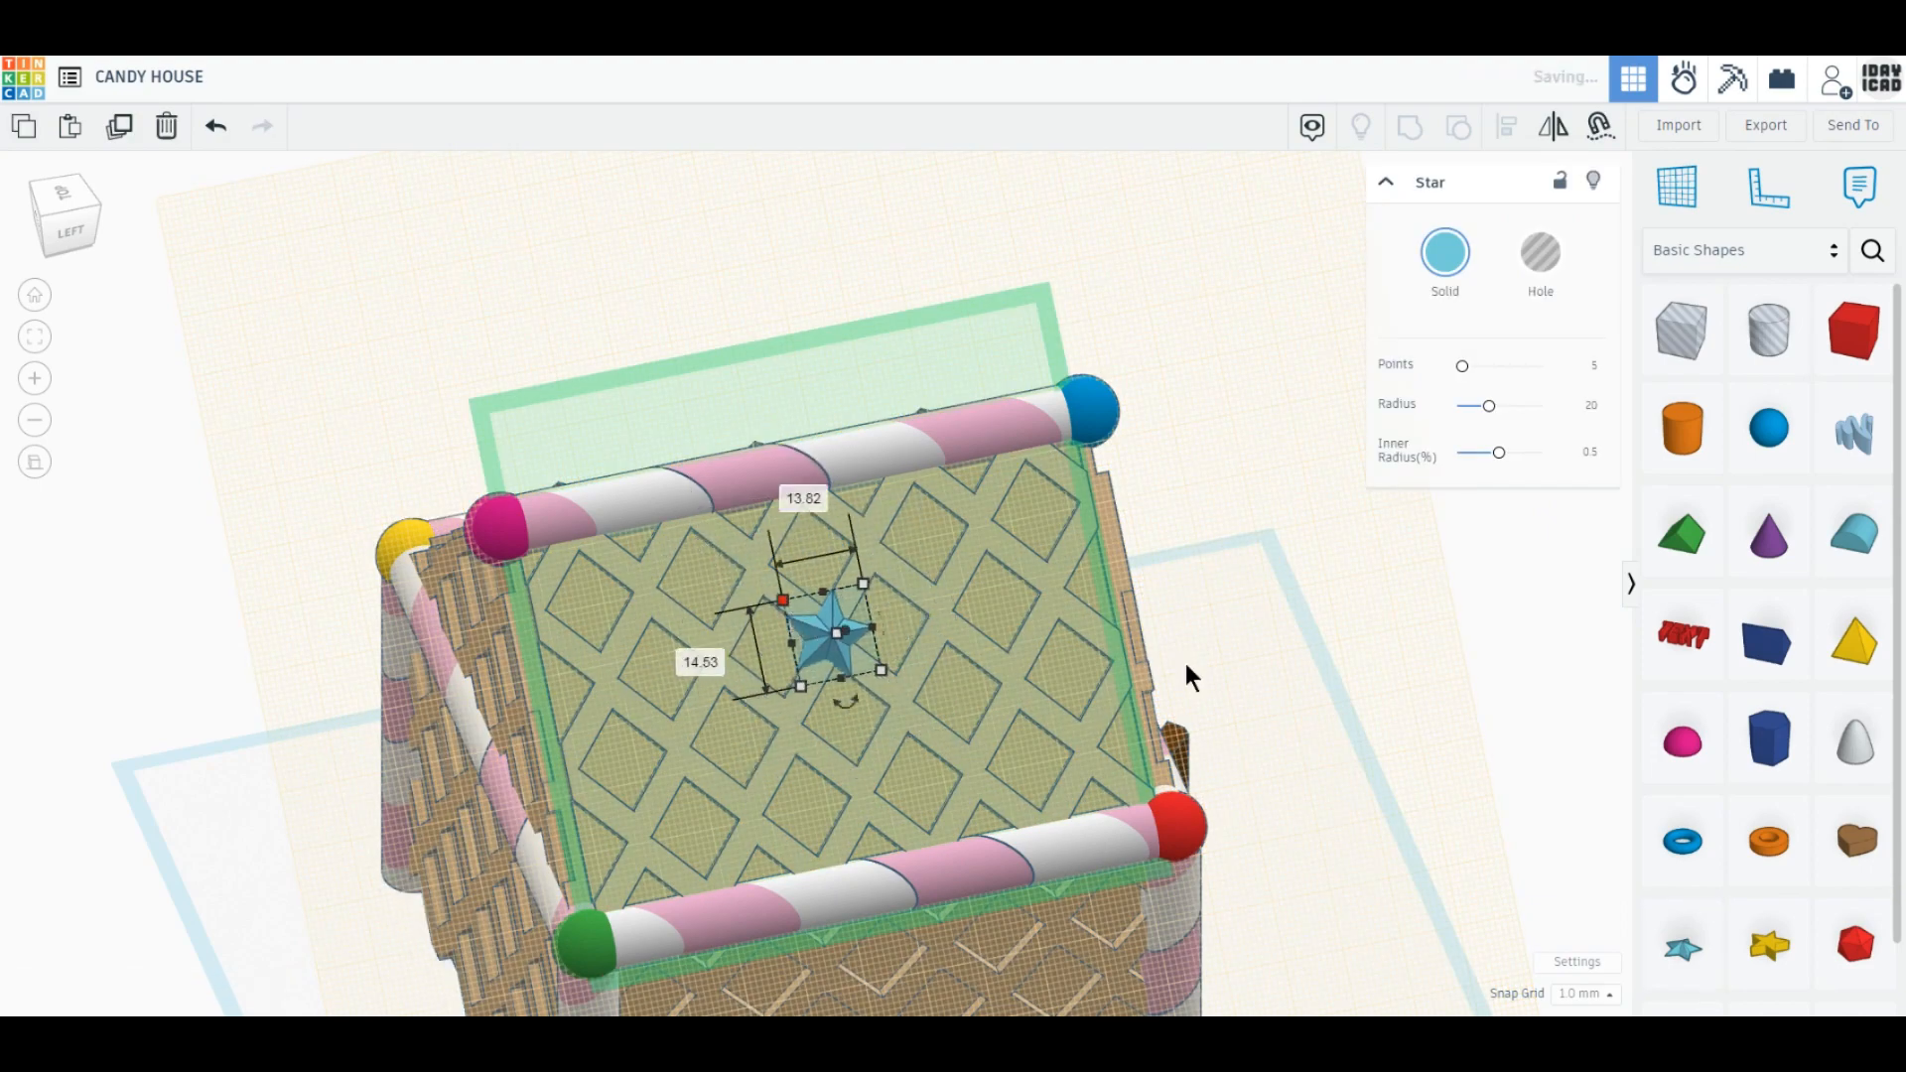
pyautogui.click(1185, 663)
# Duplicate the light-blue star and spread the copies so five stars lie across the left roof slope.
pyautogui.click(831, 629)
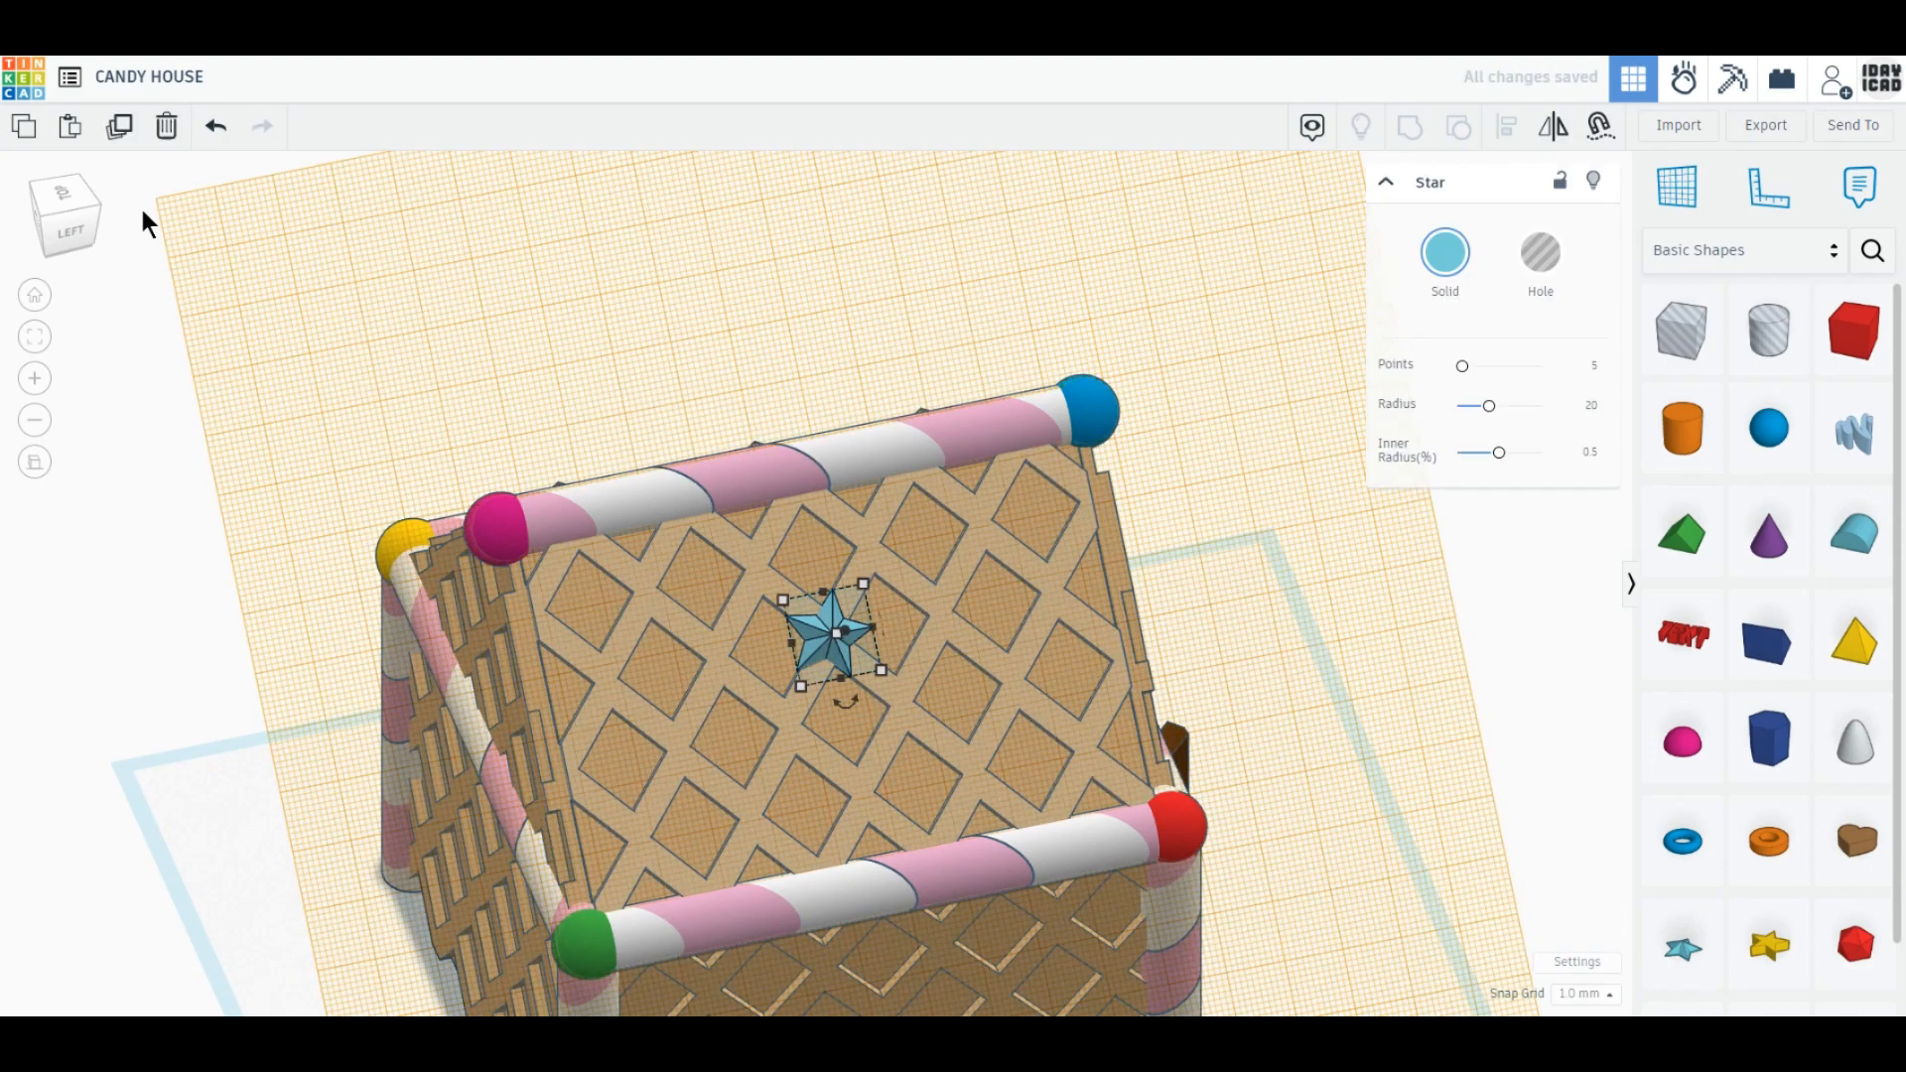
pyautogui.click(119, 127)
pyautogui.click(1258, 594)
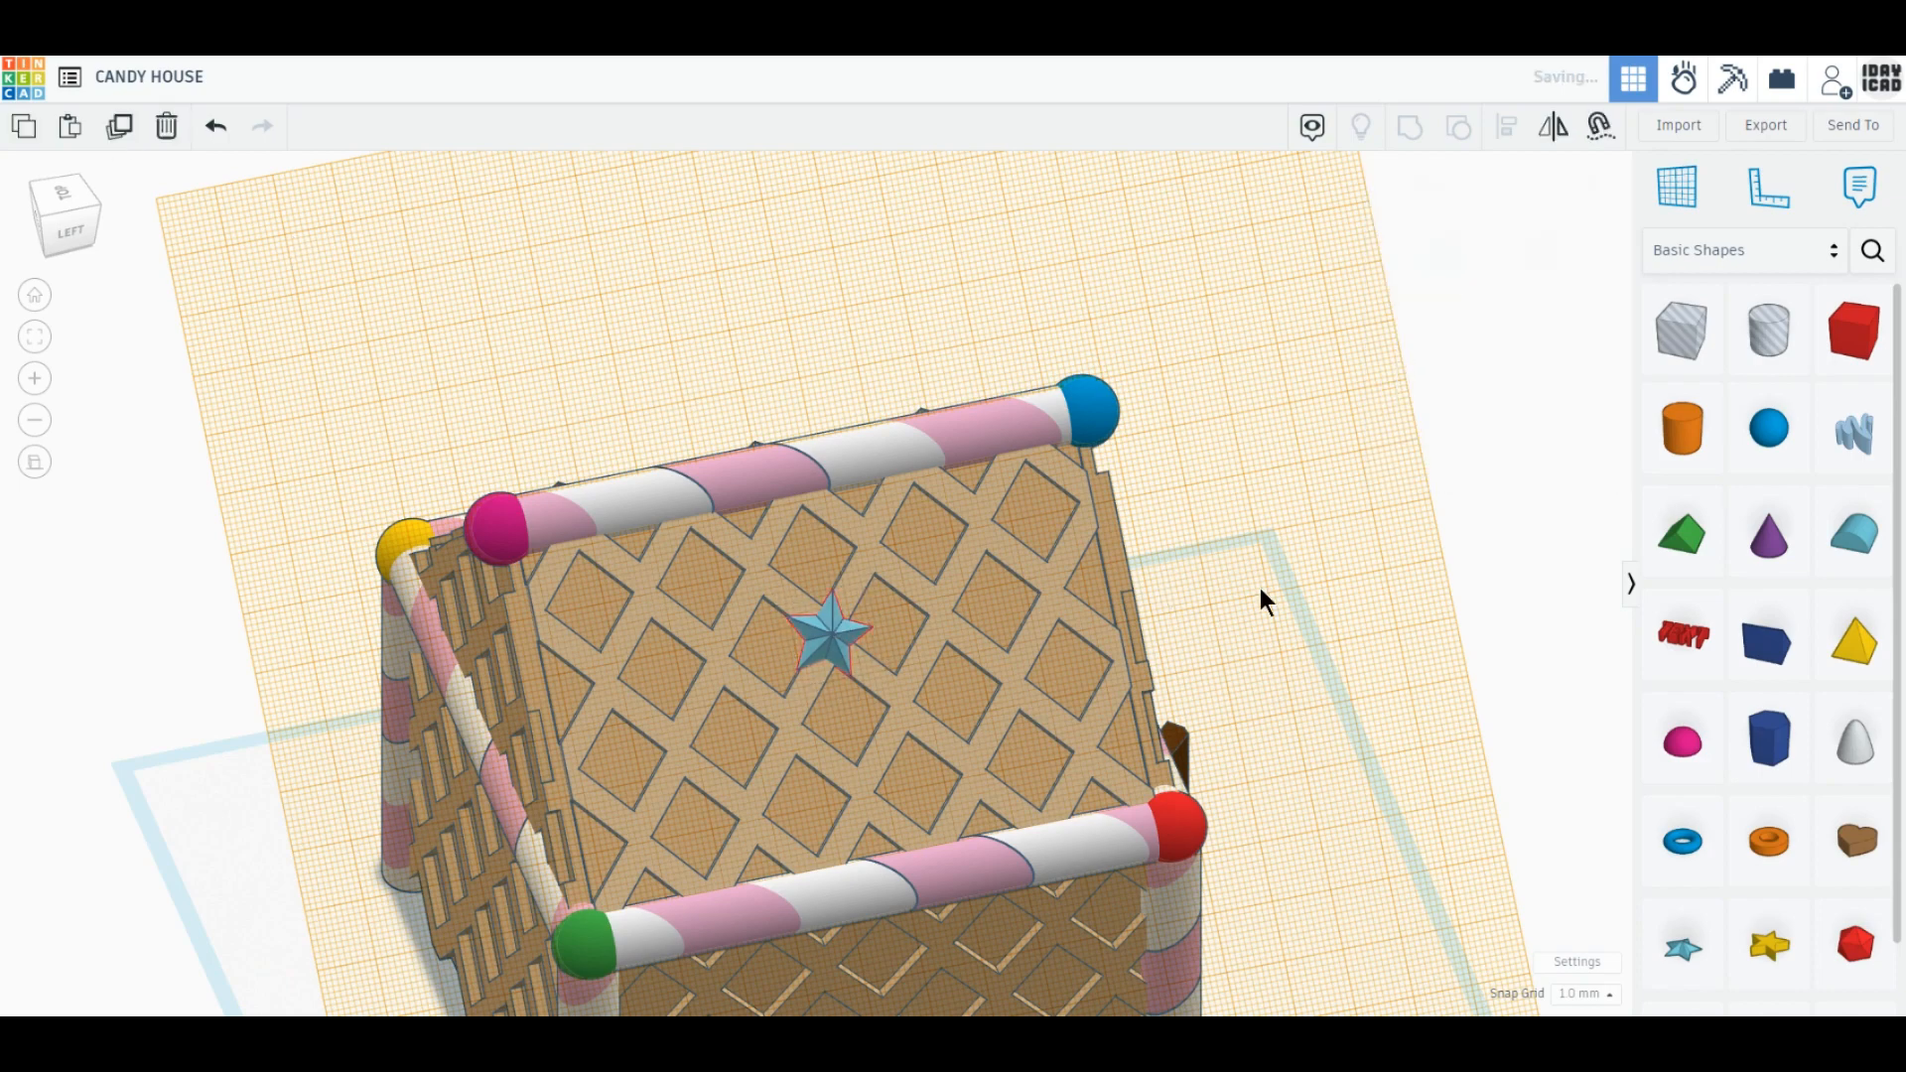
pyautogui.keyDown('alt'); pyautogui.moveTo(831, 629); pyautogui.dragTo(794, 778); pyautogui.keyUp('alt')
pyautogui.keyDown('alt'); pyautogui.moveTo(831, 629); pyautogui.dragTo(939, 556); pyautogui.keyUp('alt')
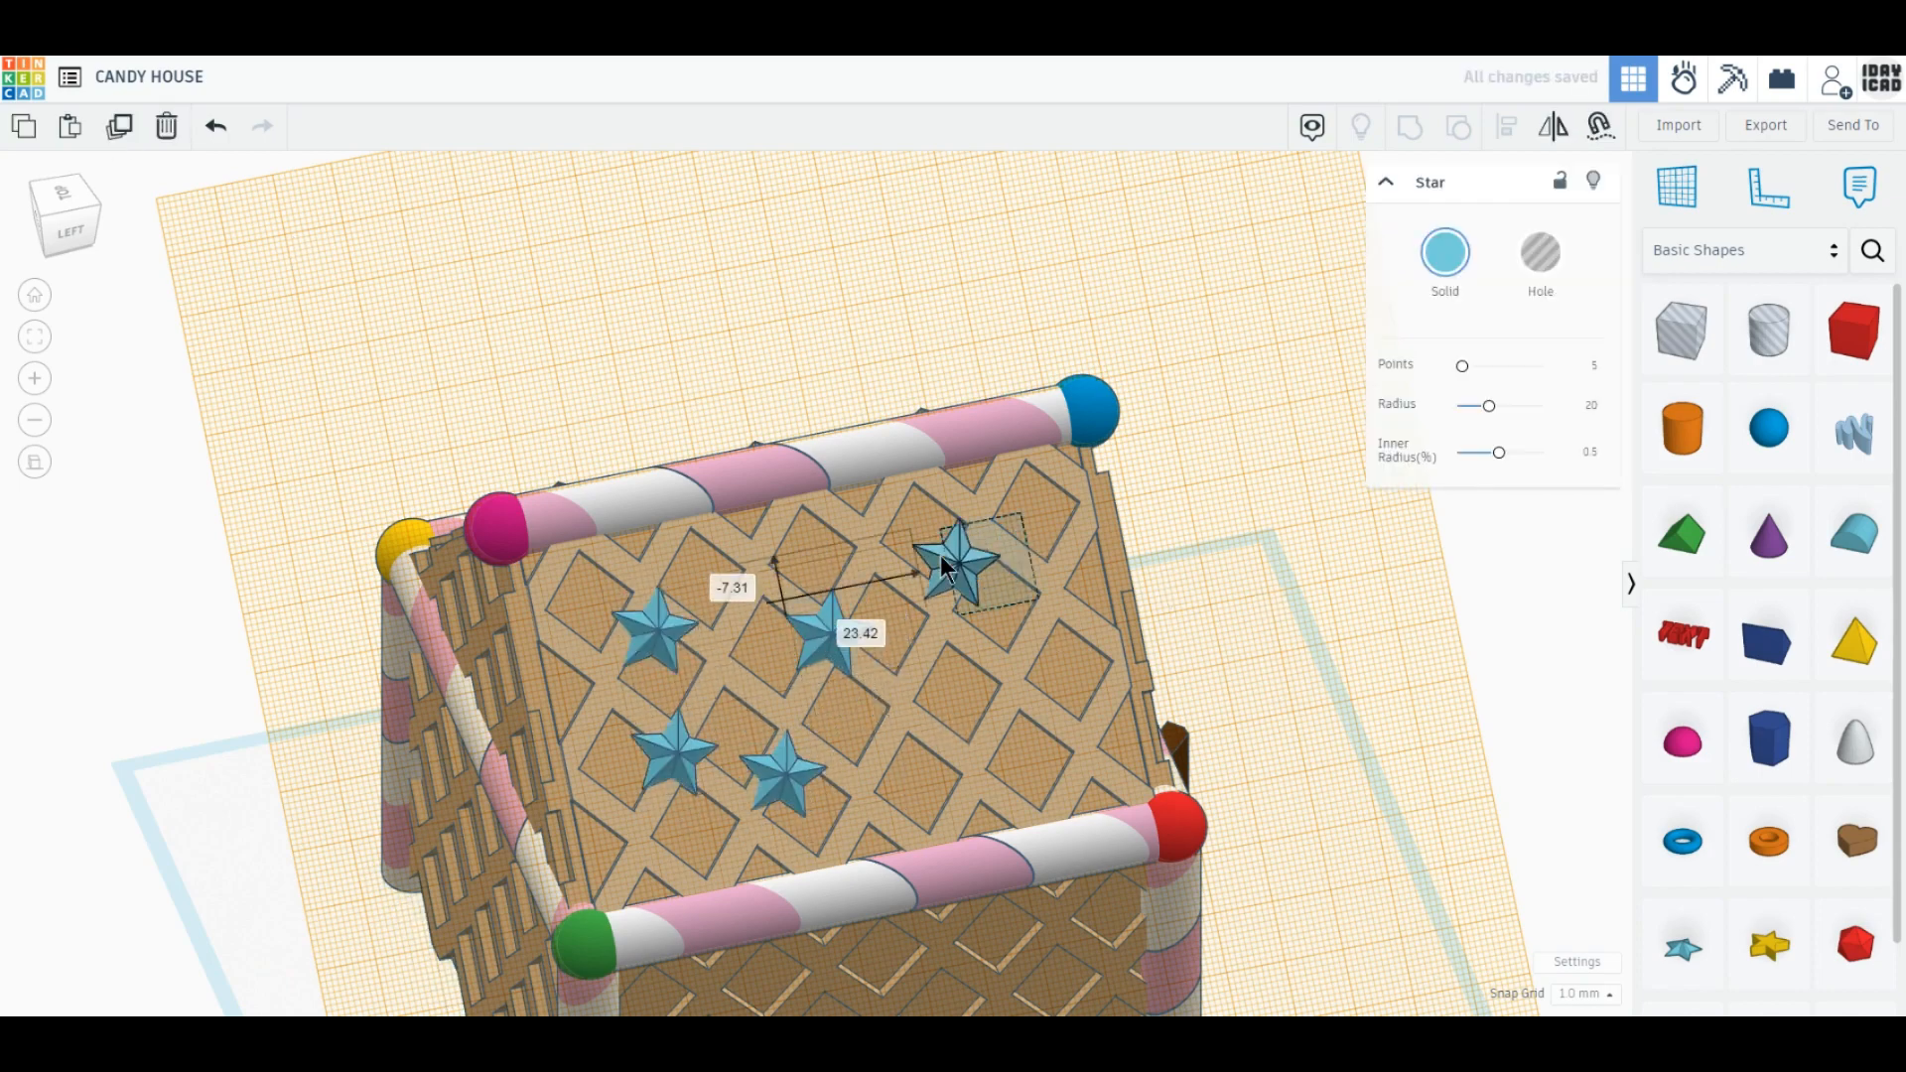
# Shift the middle star, add two copies toward the eave and front edge, and move the lower rear star closer to its corner.
pyautogui.moveTo(814, 617)
pyautogui.mouseDown()
pyautogui.moveTo(920, 729)
pyautogui.moveTo(838, 633)
pyautogui.mouseUp()
pyautogui.click(119, 126)
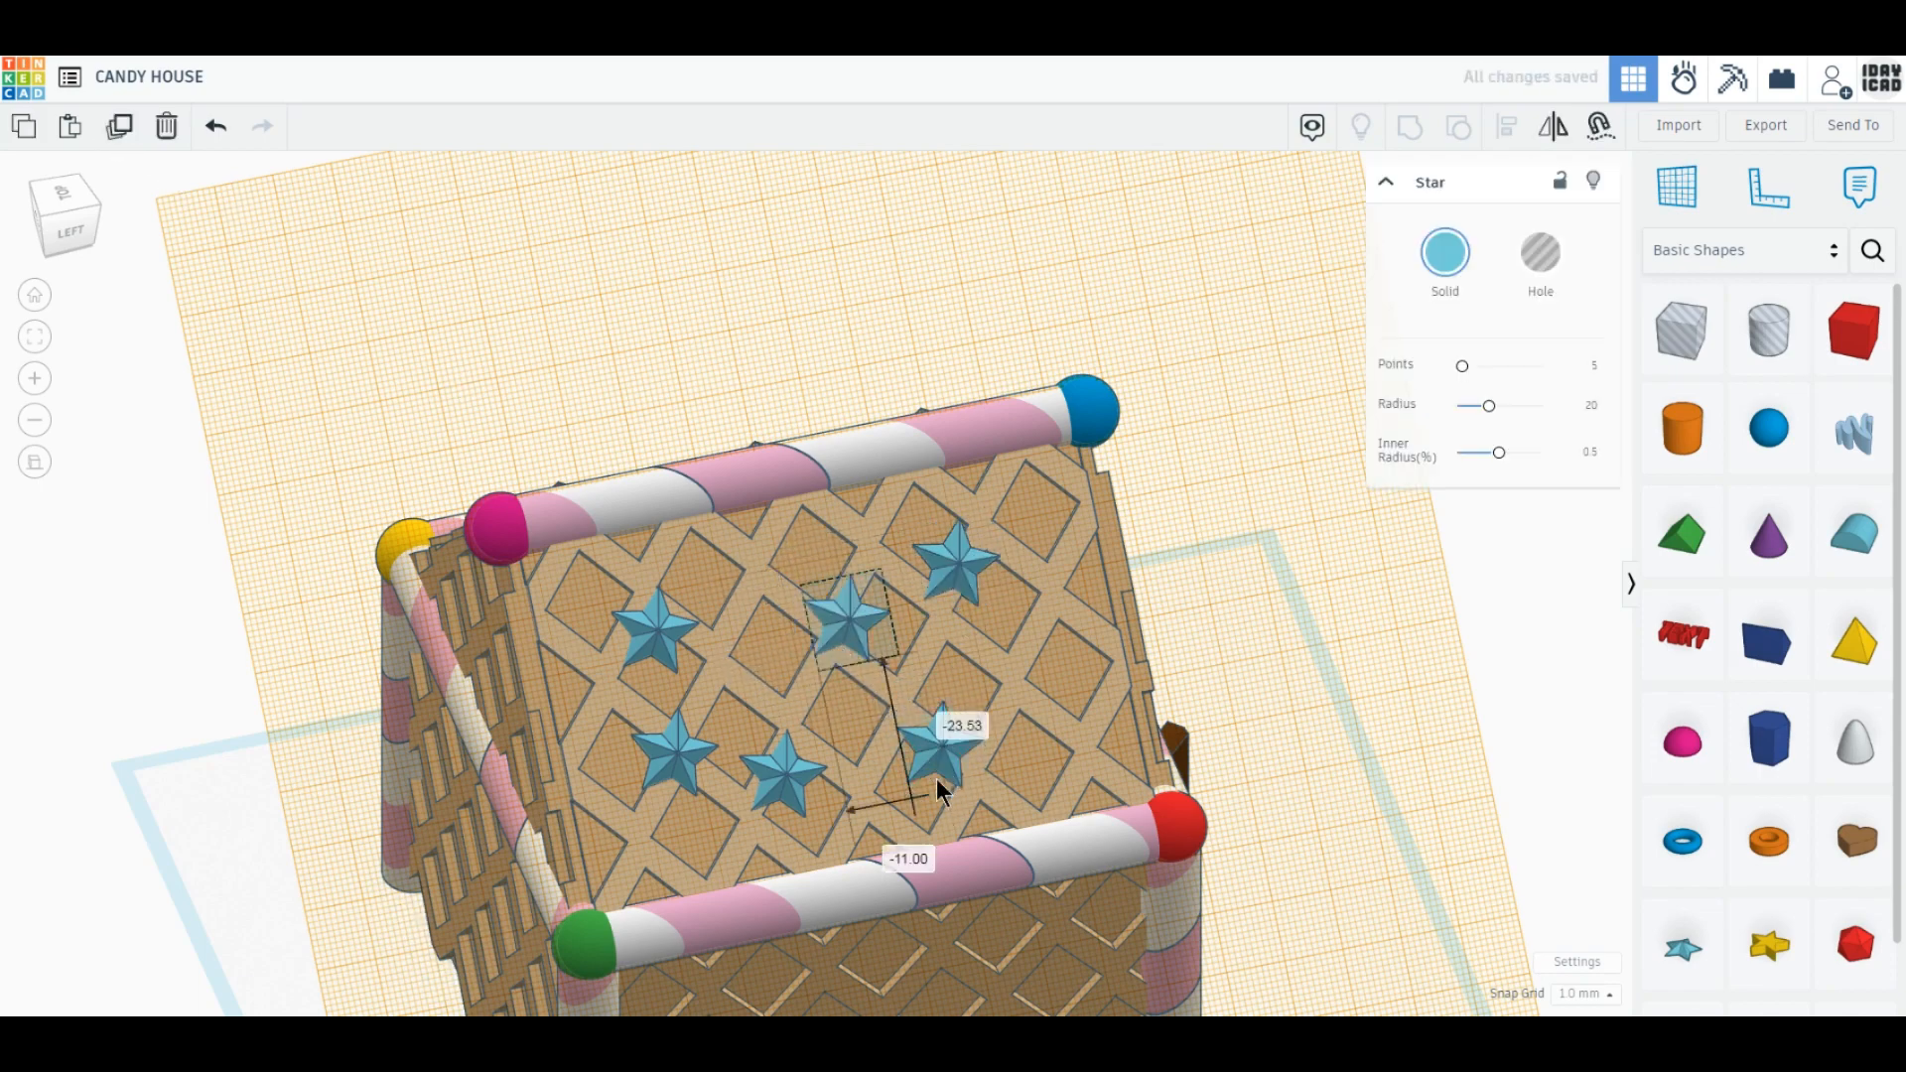
pyautogui.keyDown('alt'); pyautogui.moveTo(938, 779); pyautogui.dragTo(1051, 685); pyautogui.keyUp('alt')
pyautogui.moveTo(647, 785); pyautogui.dragTo(629, 820)
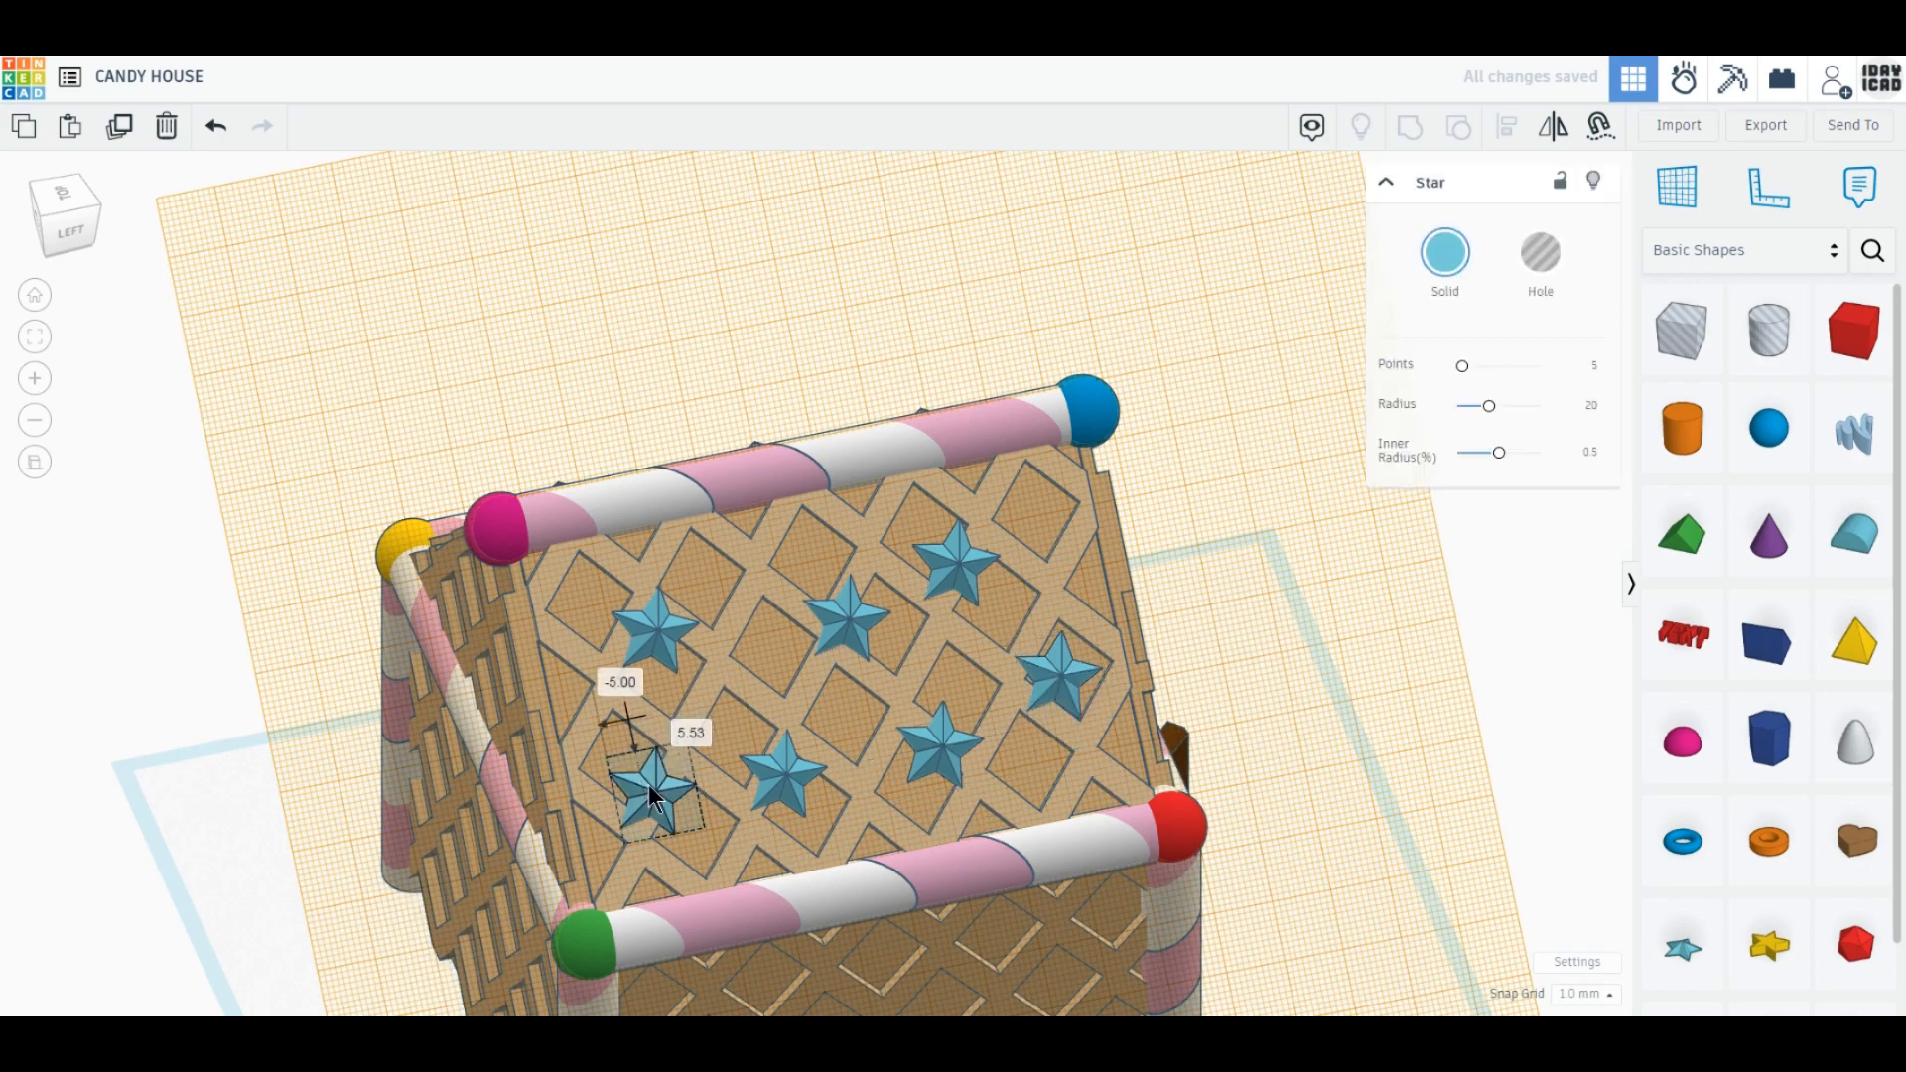
# Colour the left slope's lower rear star dark red and its upper rear star light periwinkle blue.
pyautogui.click(1444, 252)
pyautogui.click(1423, 471)
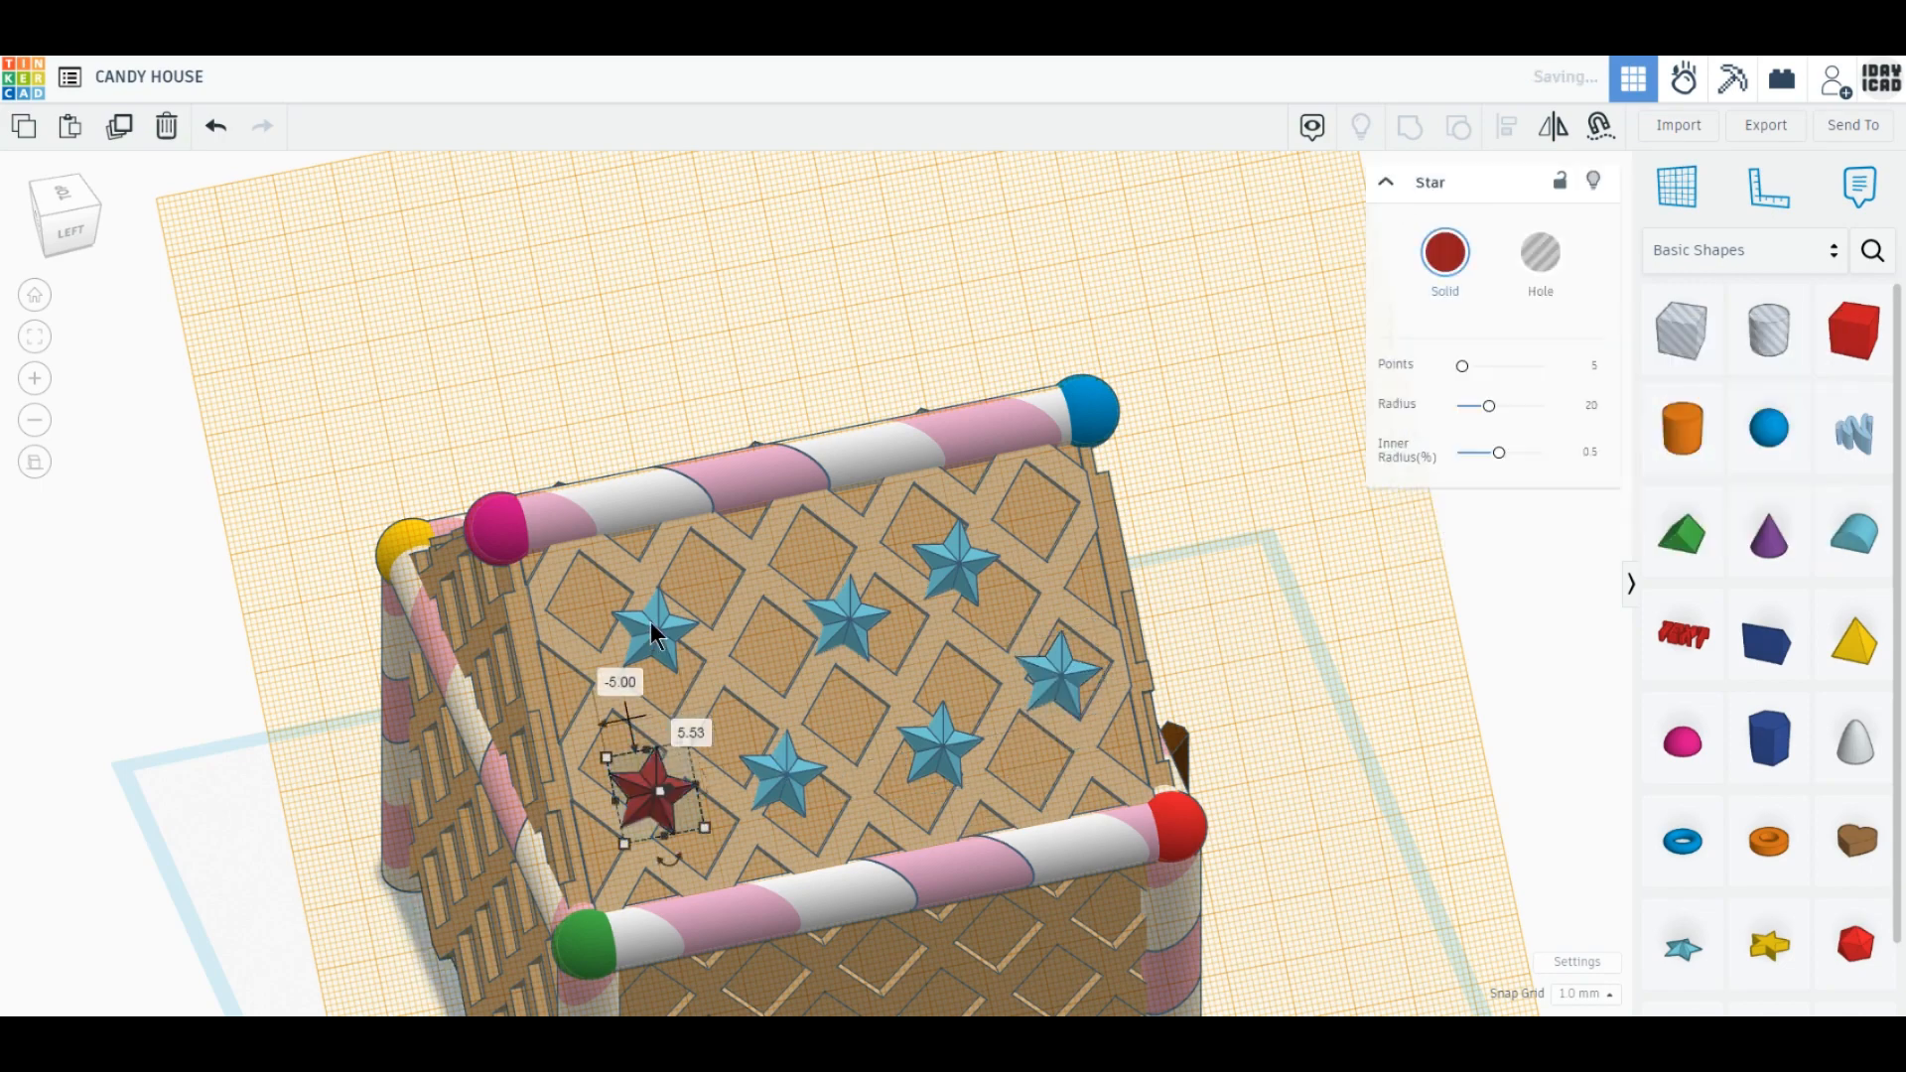
pyautogui.click(653, 627)
pyautogui.click(1444, 253)
pyautogui.click(1638, 399)
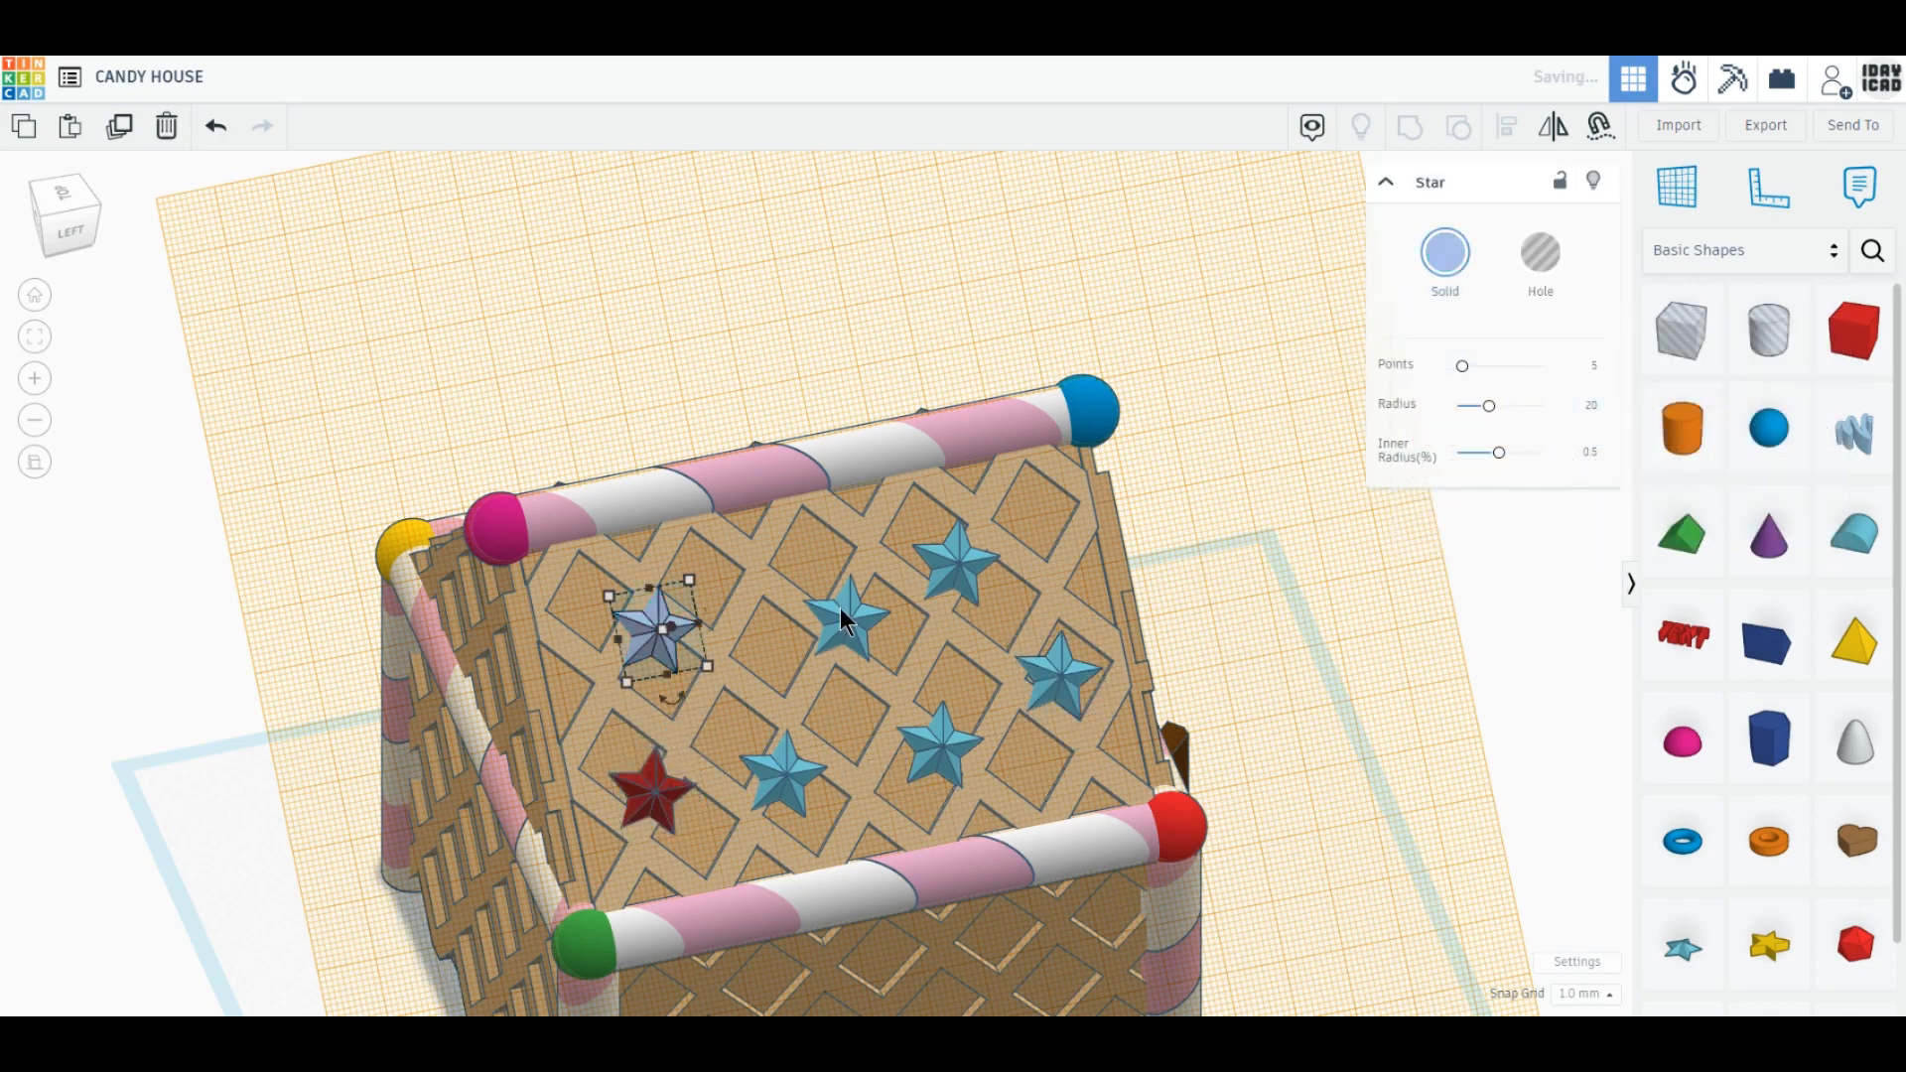
# Colour the middle star near the ridge light orange and the star below it near the eave gold.
pyautogui.click(846, 614)
pyautogui.click(1445, 254)
pyautogui.click(1459, 399)
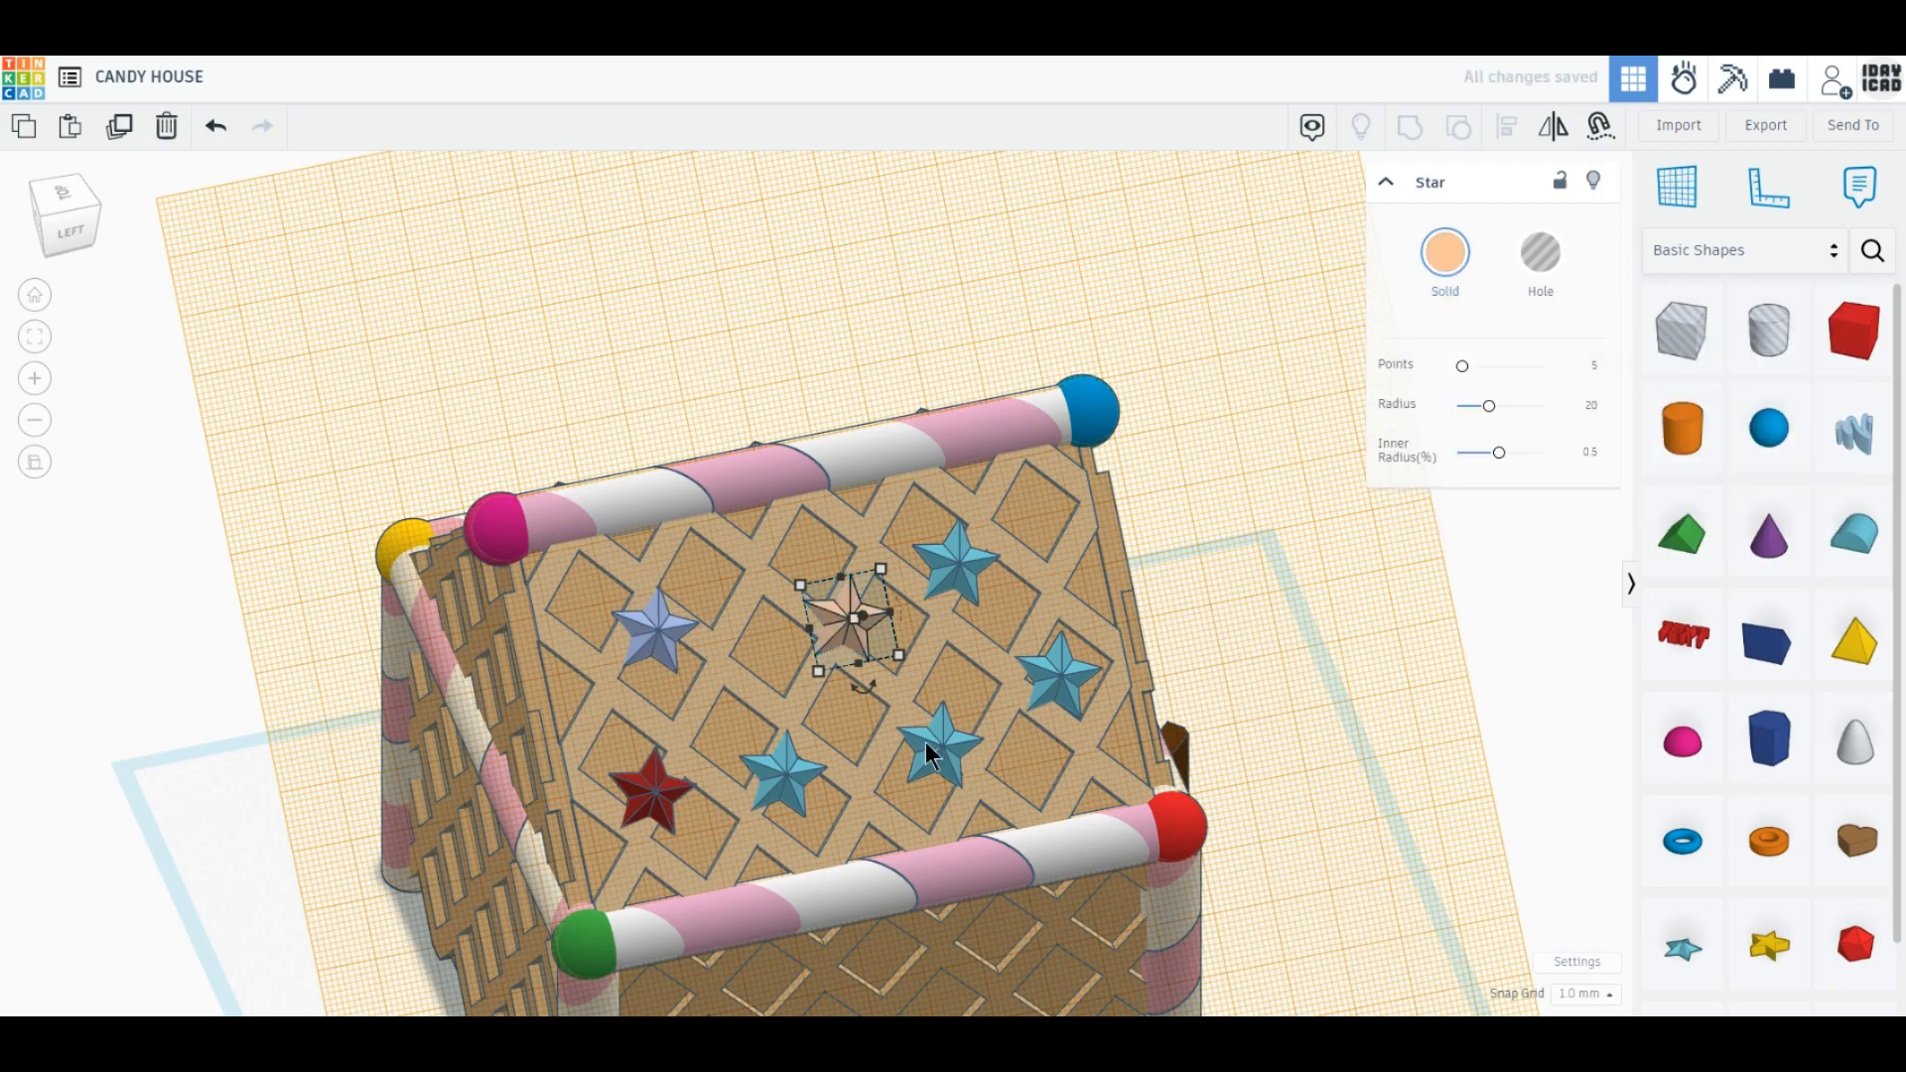
pyautogui.click(927, 742)
pyautogui.click(1444, 254)
pyautogui.click(1494, 471)
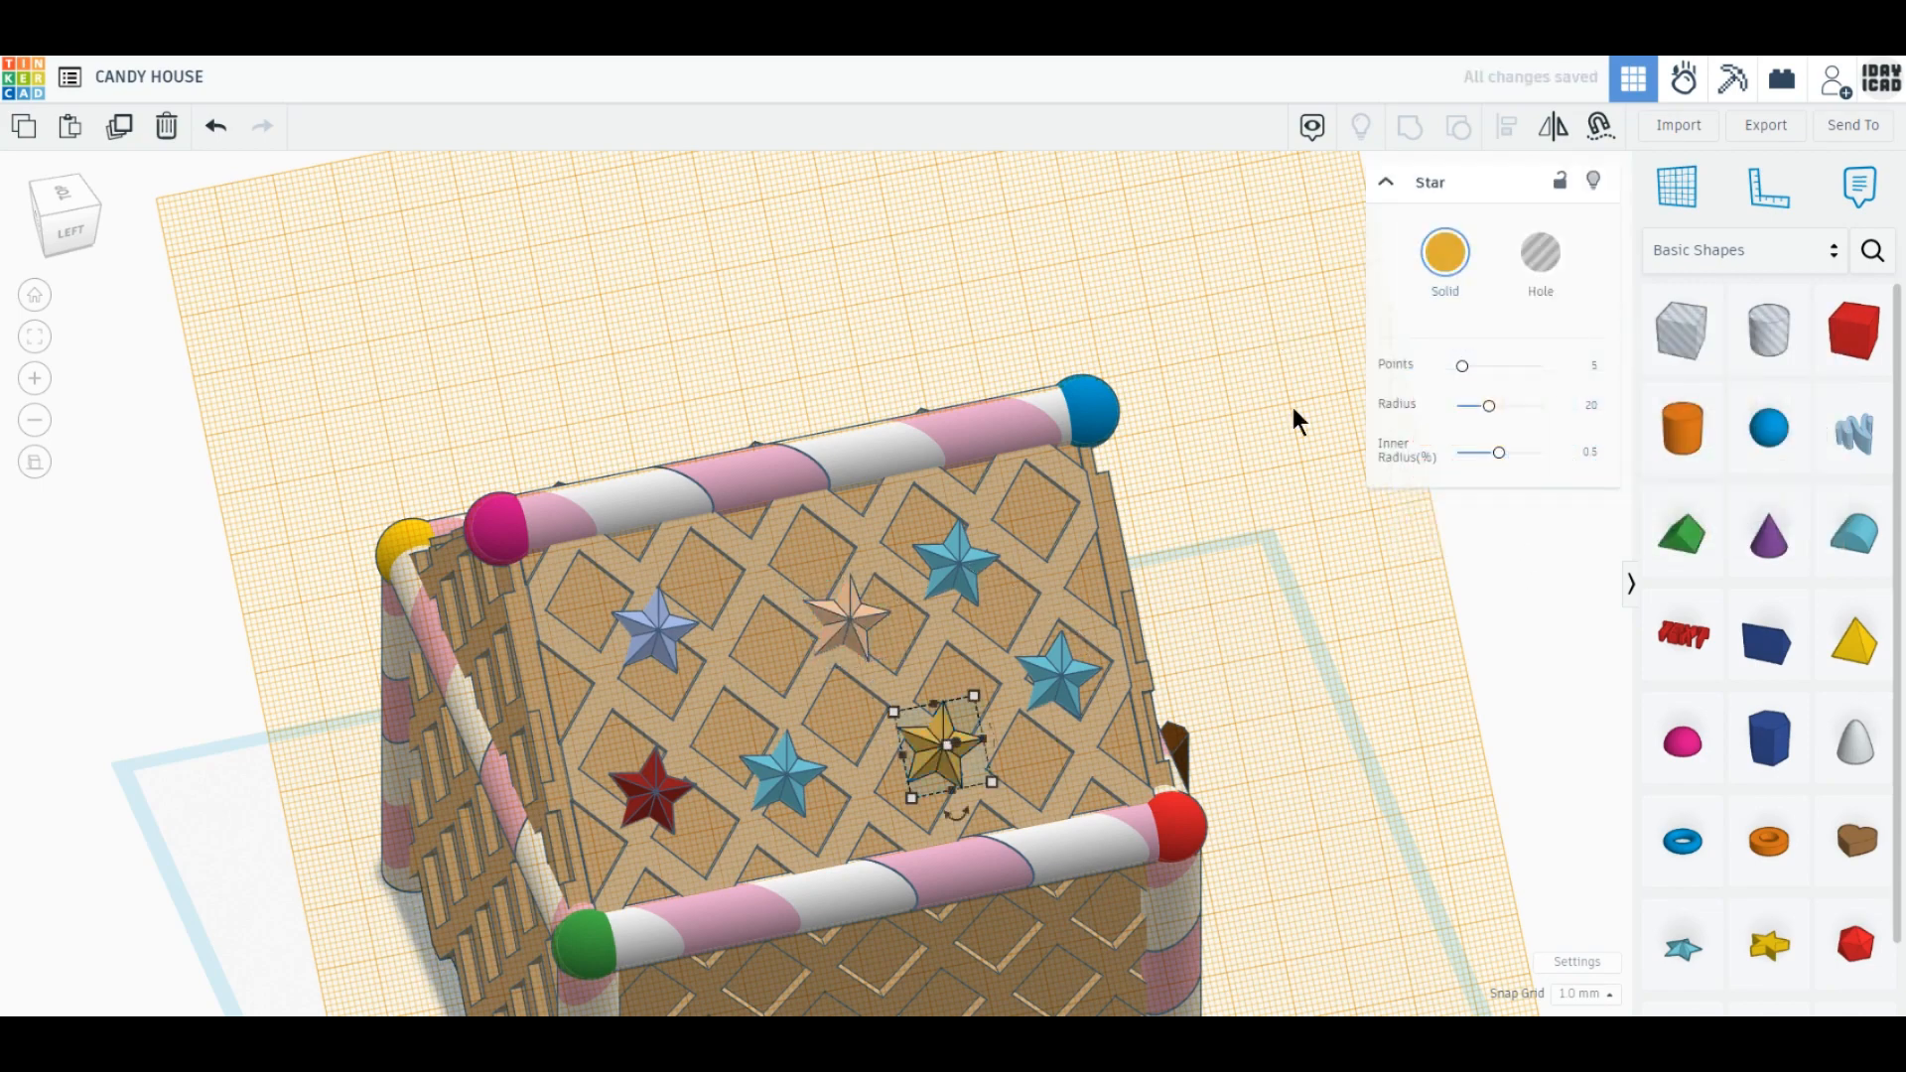
# Colour the front star near the ridge green and change the dark-red star to dark orange.
pyautogui.click(957, 558)
pyautogui.click(1445, 254)
pyautogui.click(1530, 470)
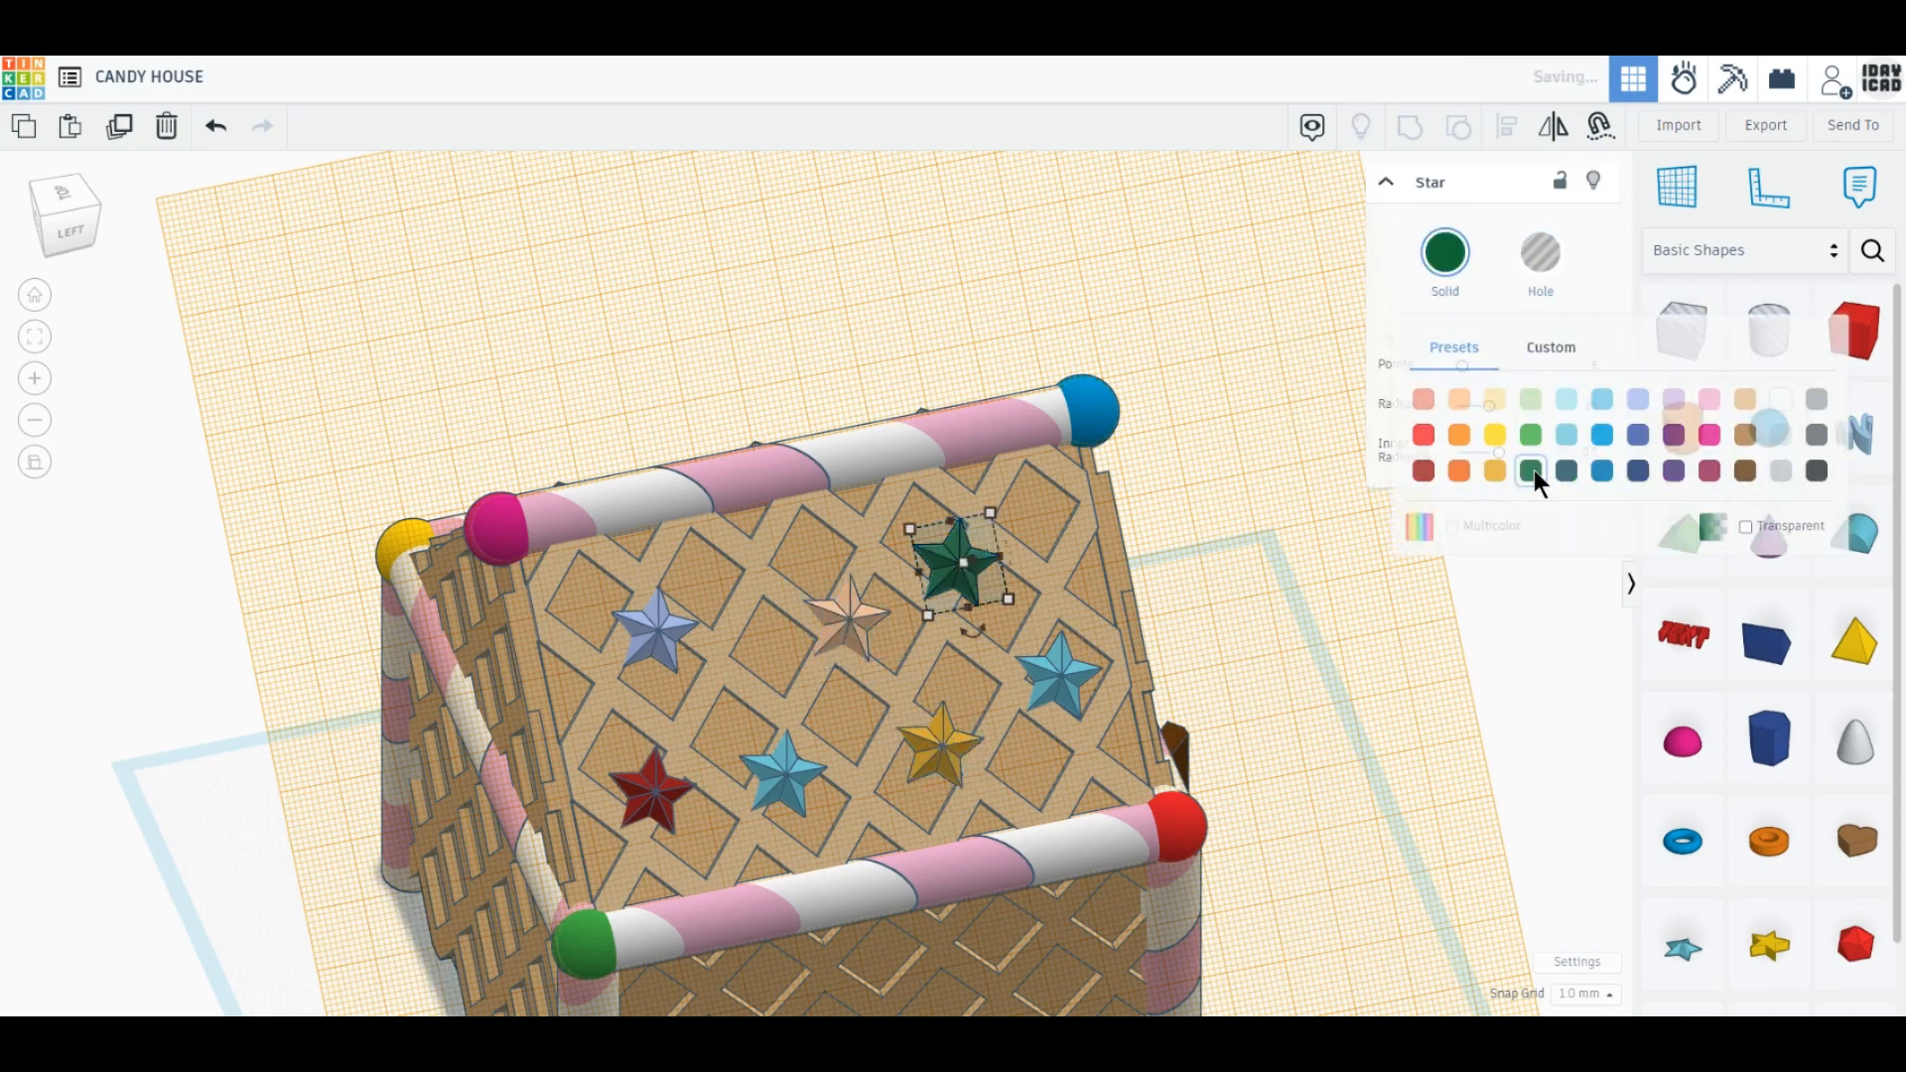
pyautogui.click(1444, 254)
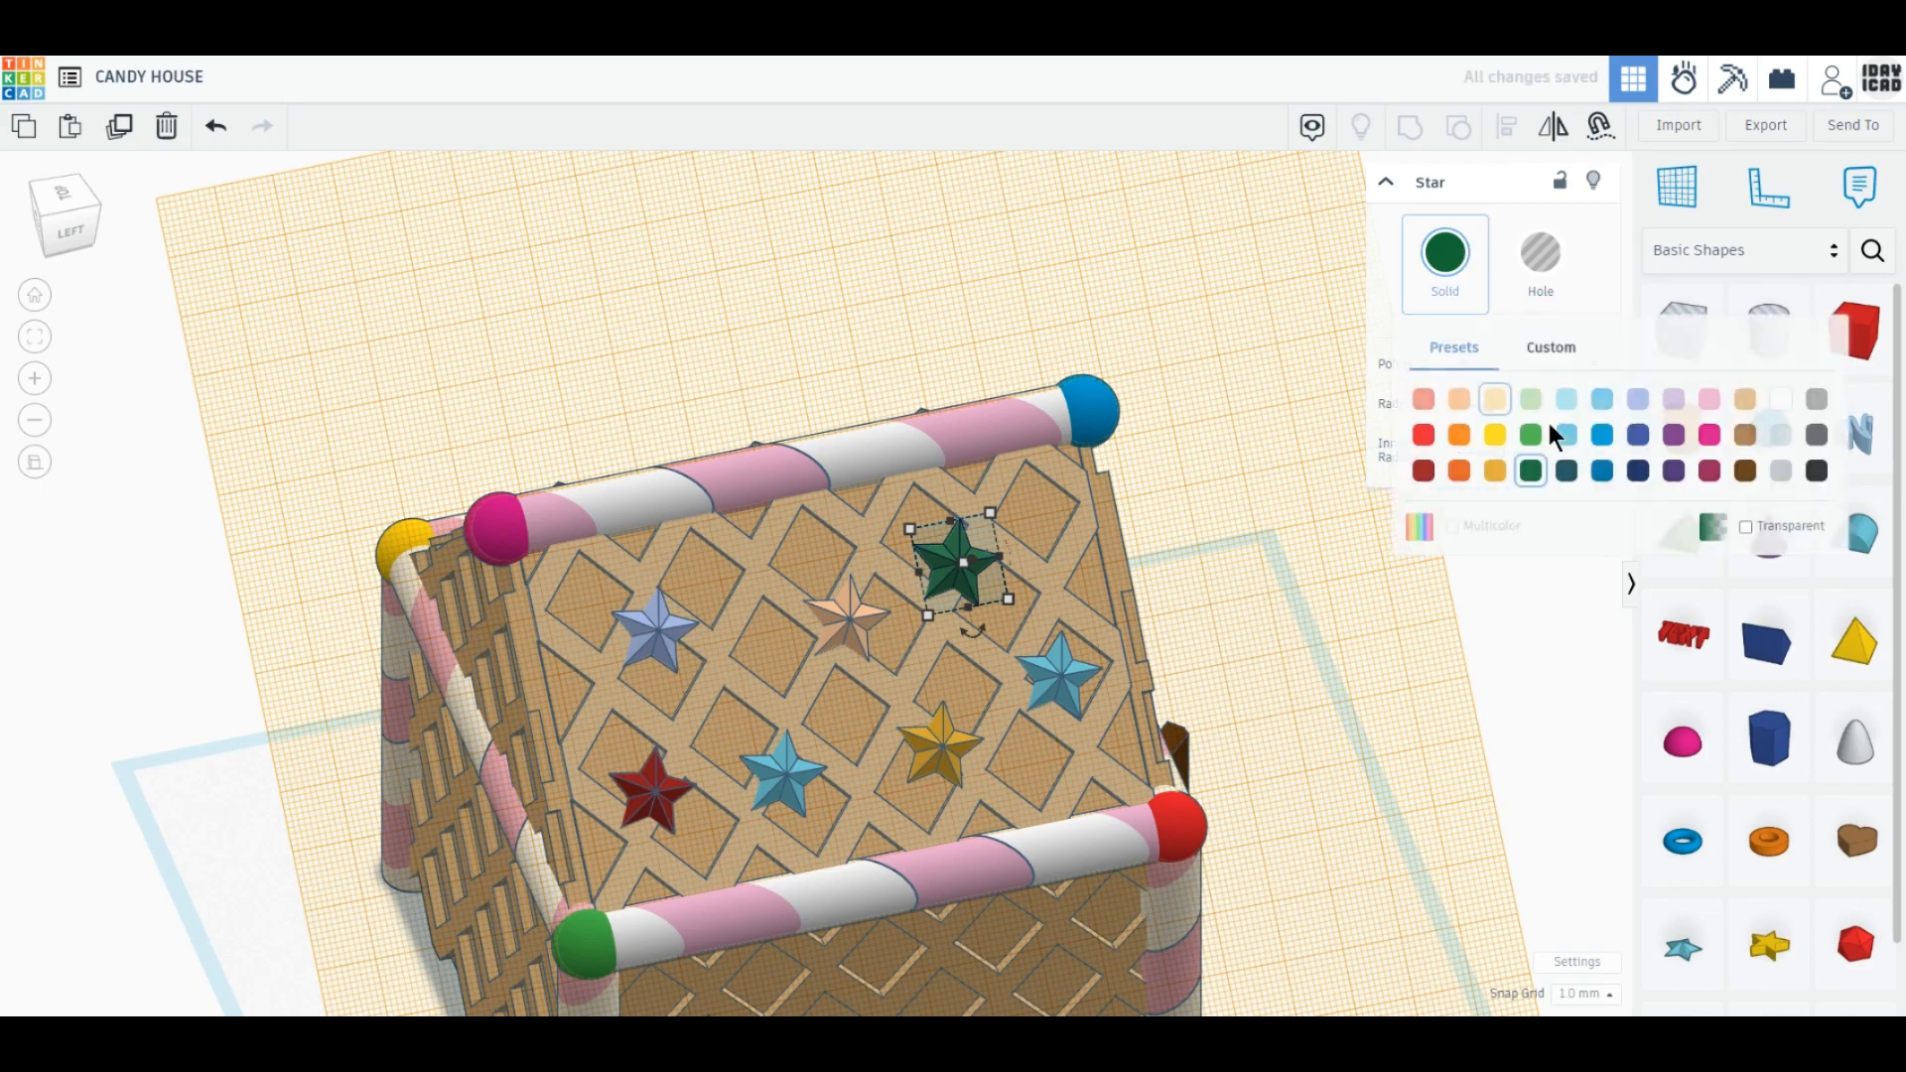
pyautogui.click(685, 782)
pyautogui.click(1445, 254)
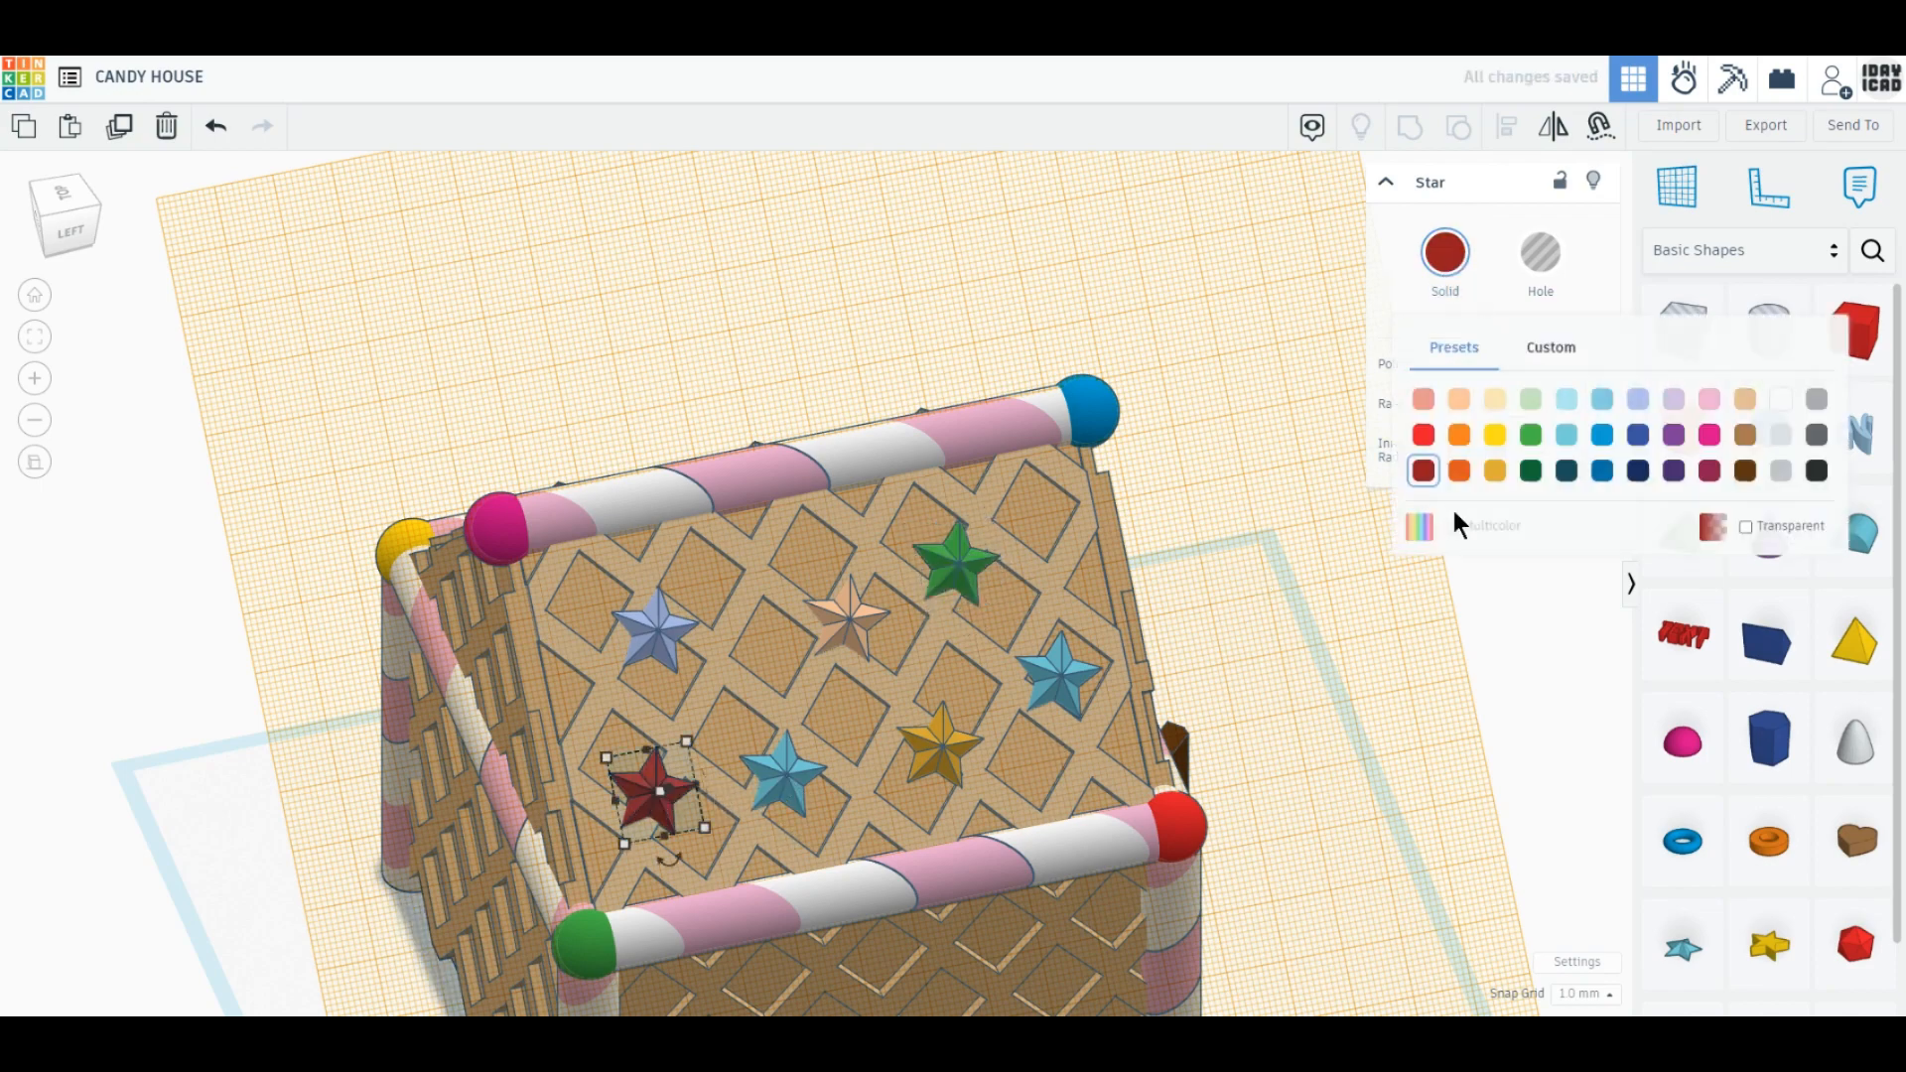
pyautogui.click(1455, 470)
# Colour the front star near the left roof slope's eave purple and return the workplane to the base grid.
pyautogui.click(1068, 675)
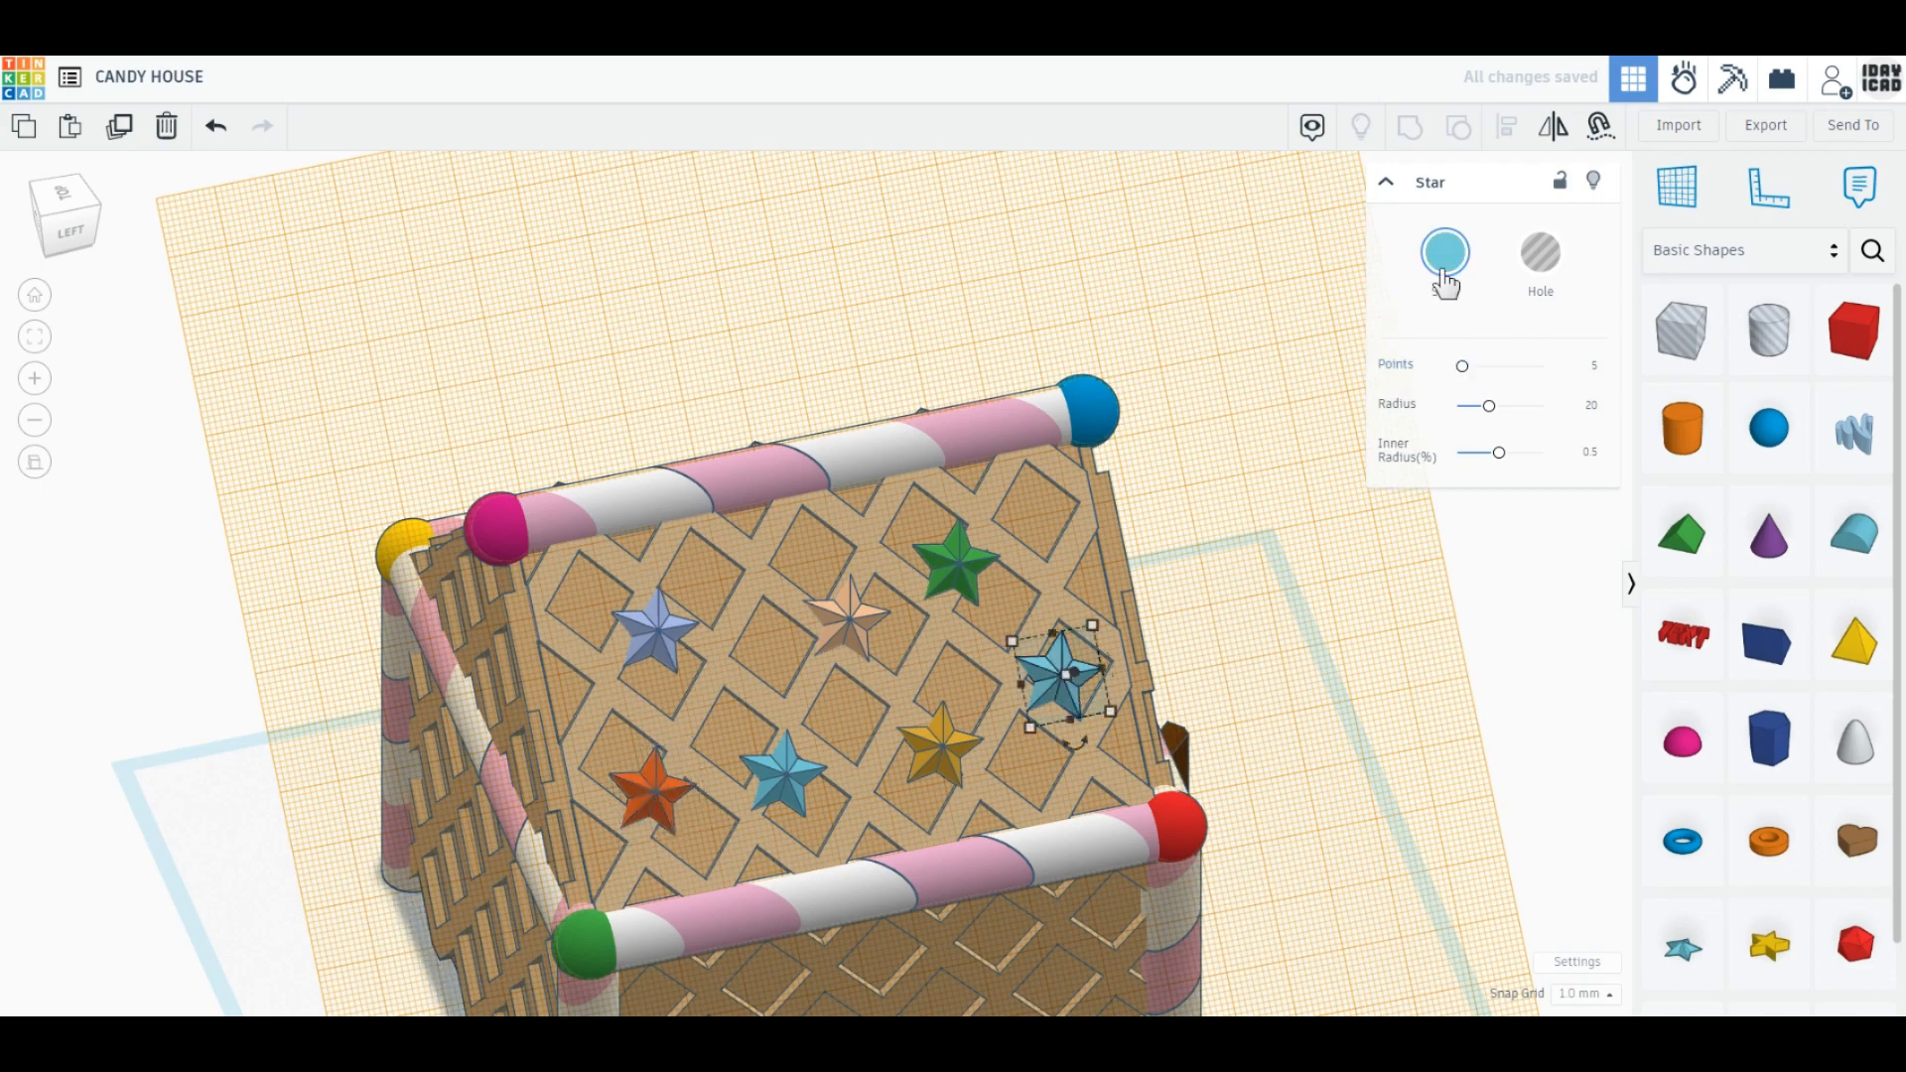
pyautogui.click(1444, 254)
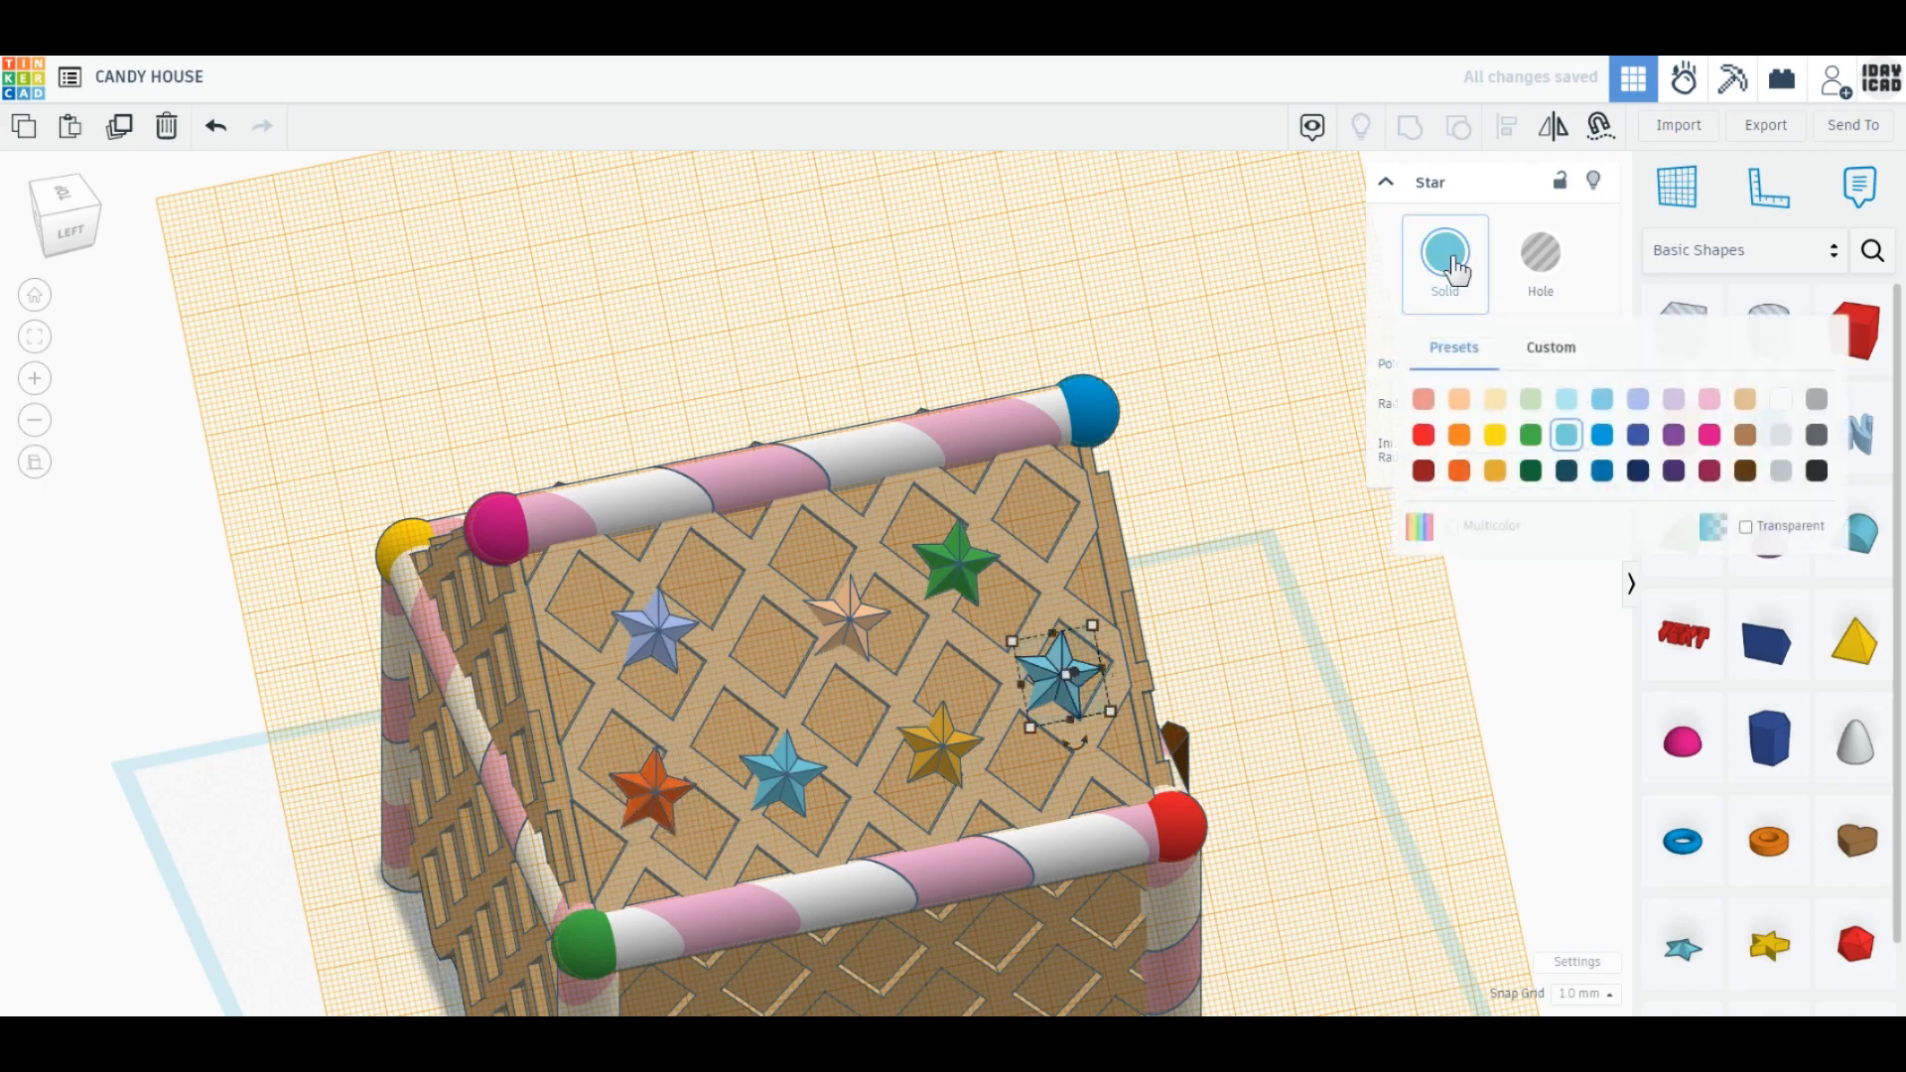
pyautogui.click(1673, 433)
pyautogui.click(1258, 735)
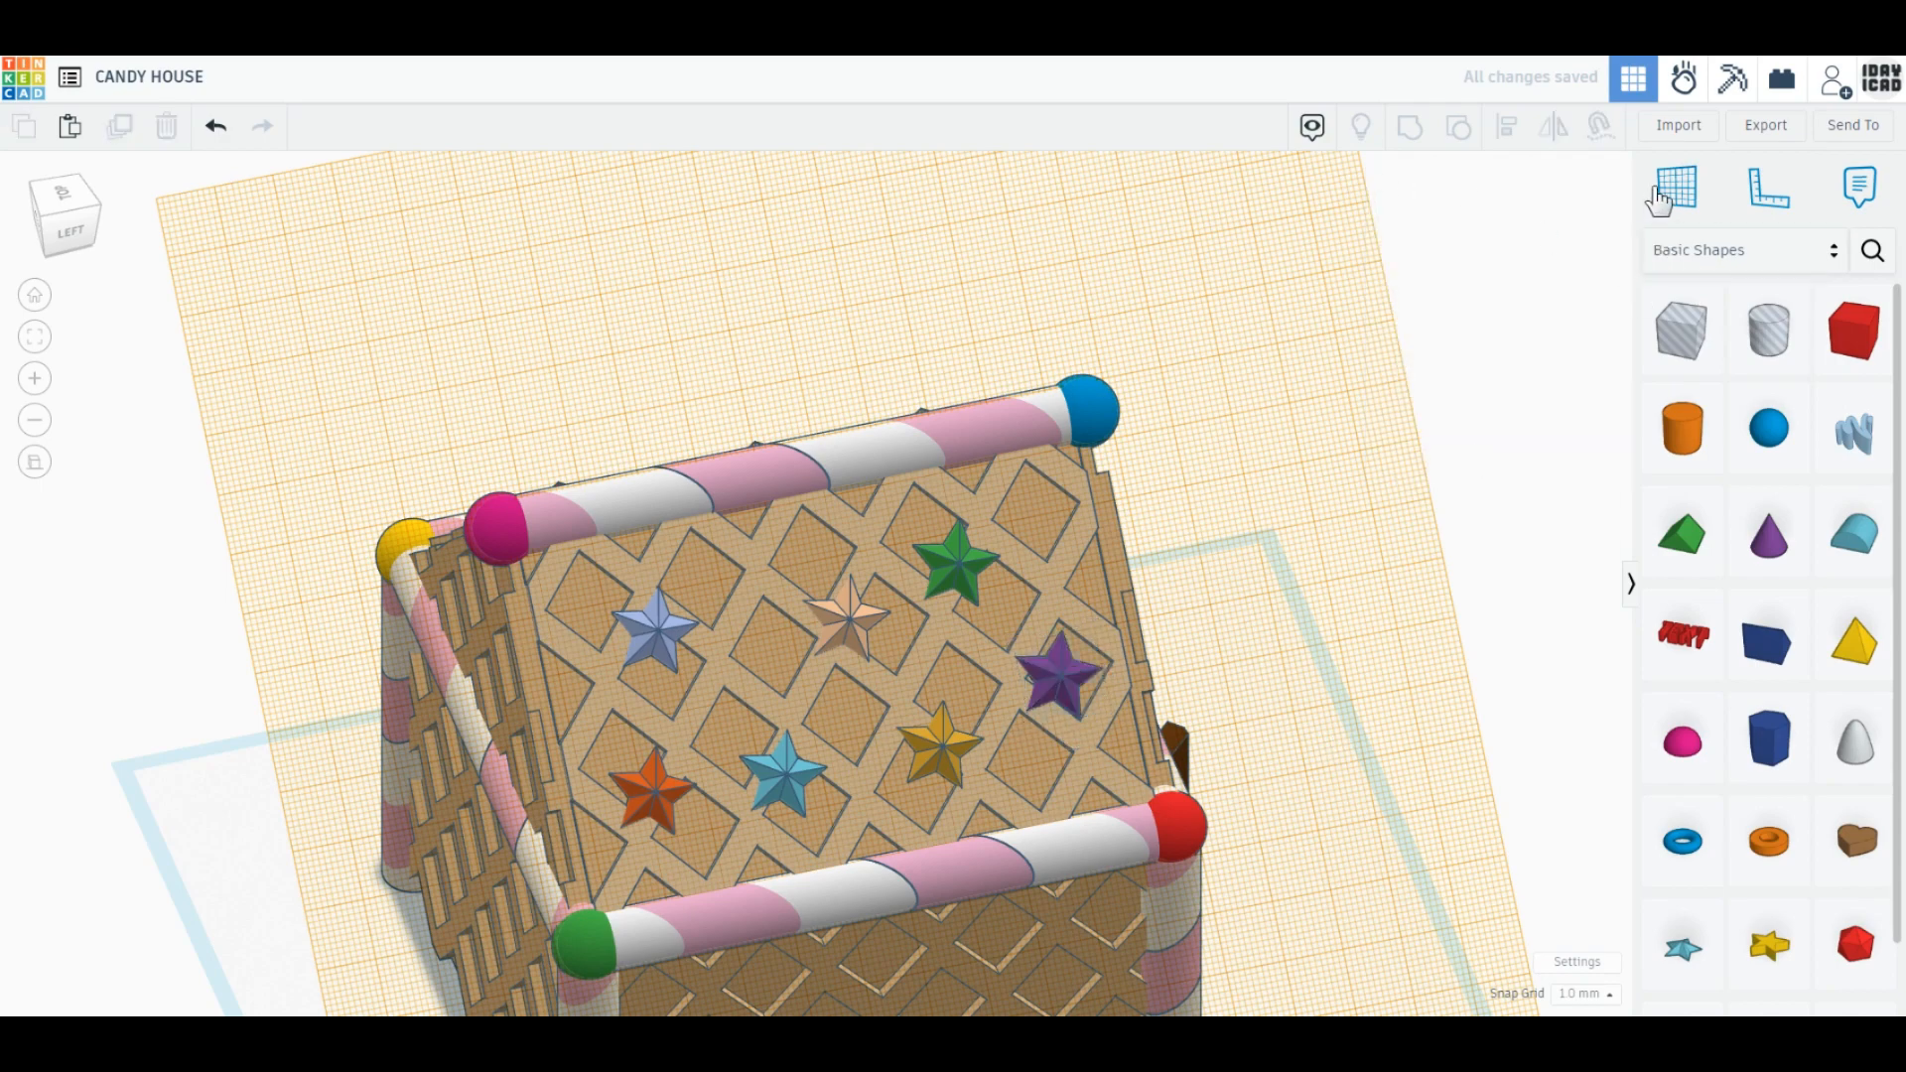
pyautogui.click(1306, 731)
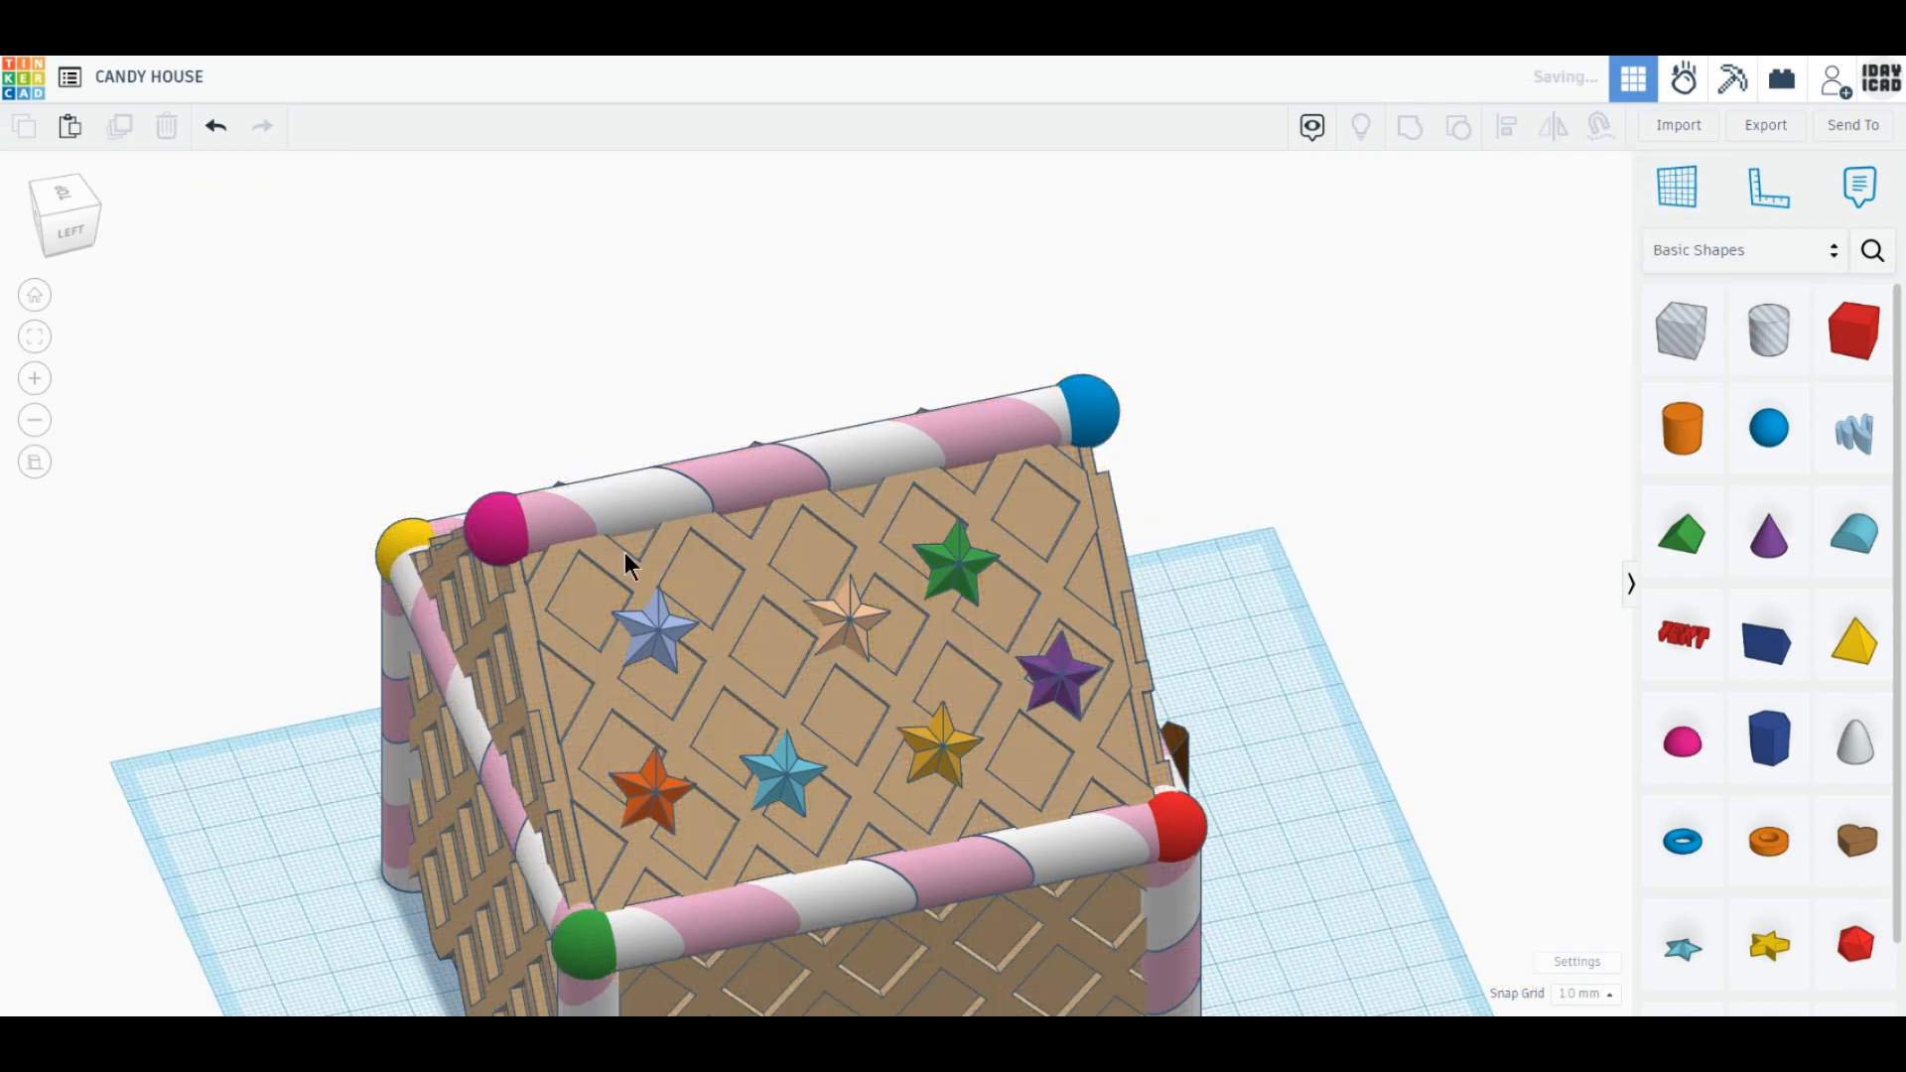
# Shift the entire candy house 10 mm to the left and 4 mm toward the front, and rotate it 22.5° clockwise as seen from above.
pyautogui.click(37, 467)
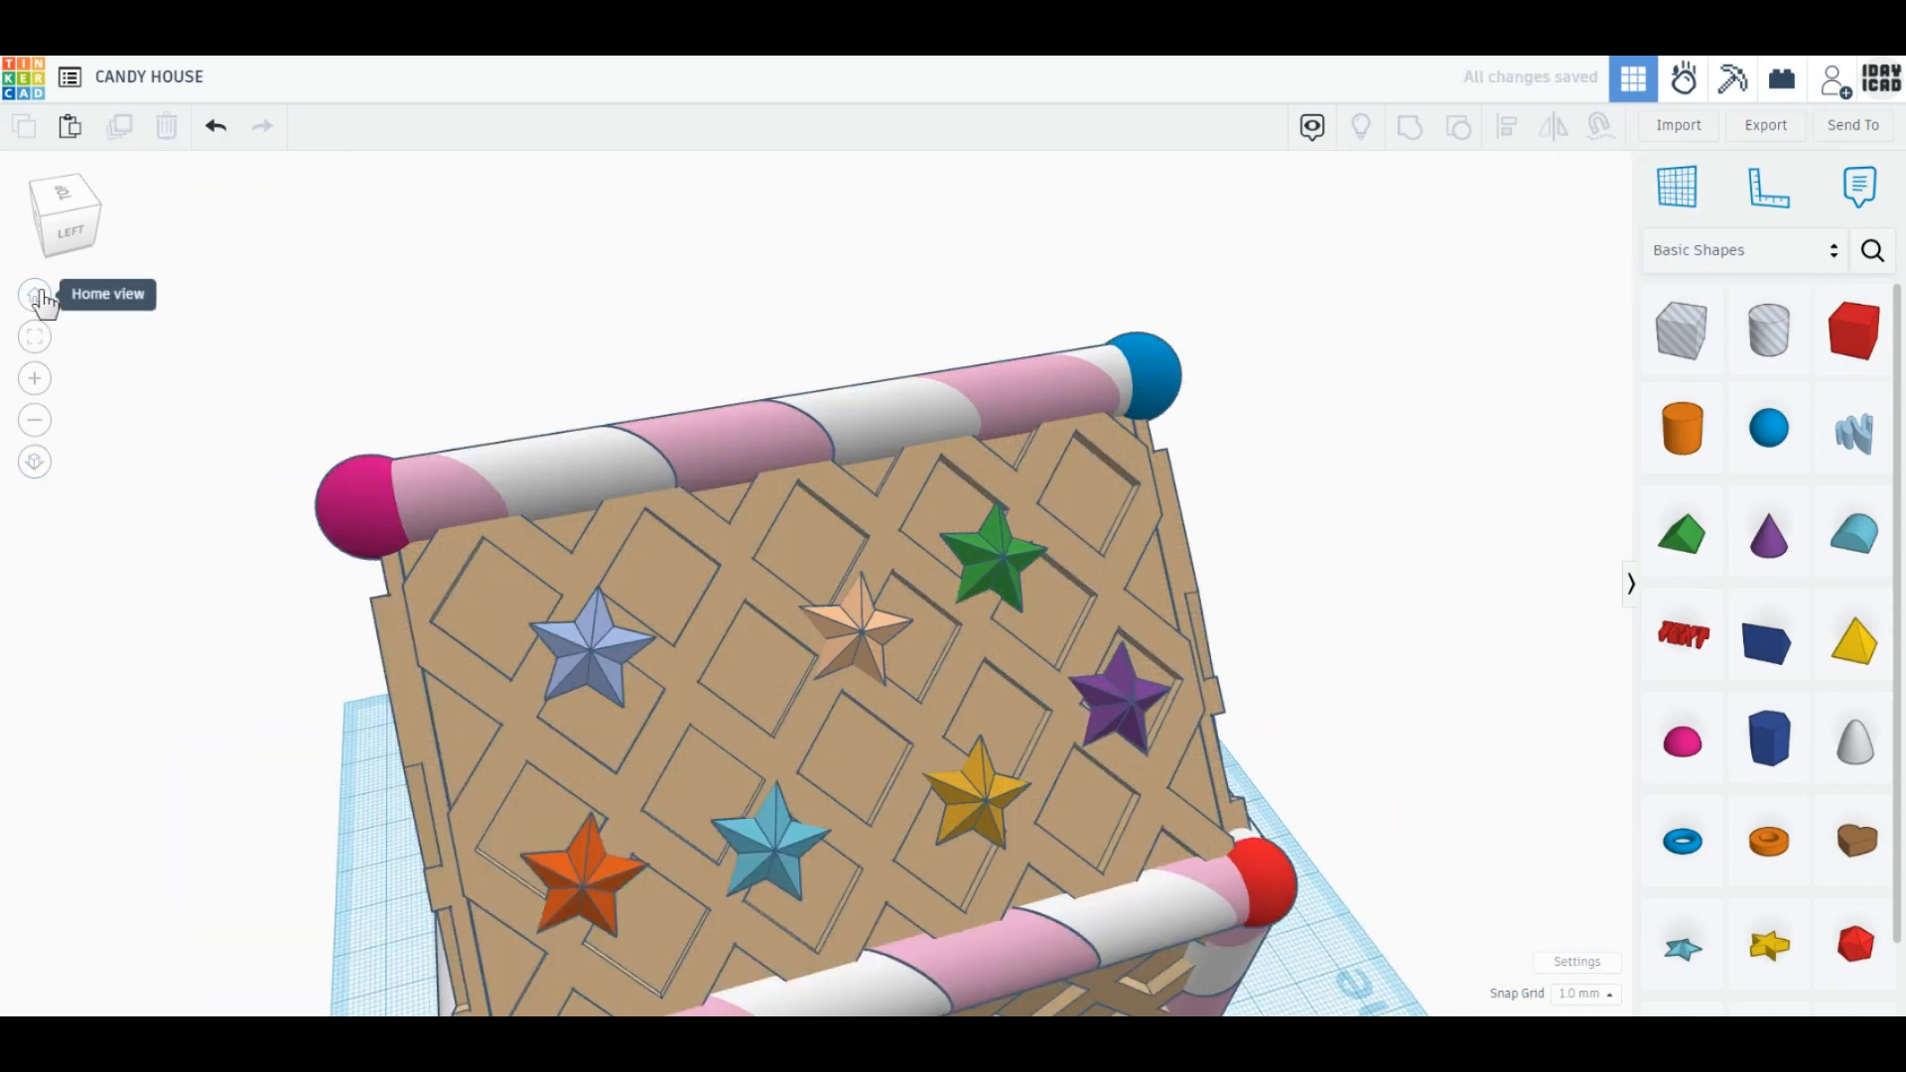
pyautogui.click(38, 297)
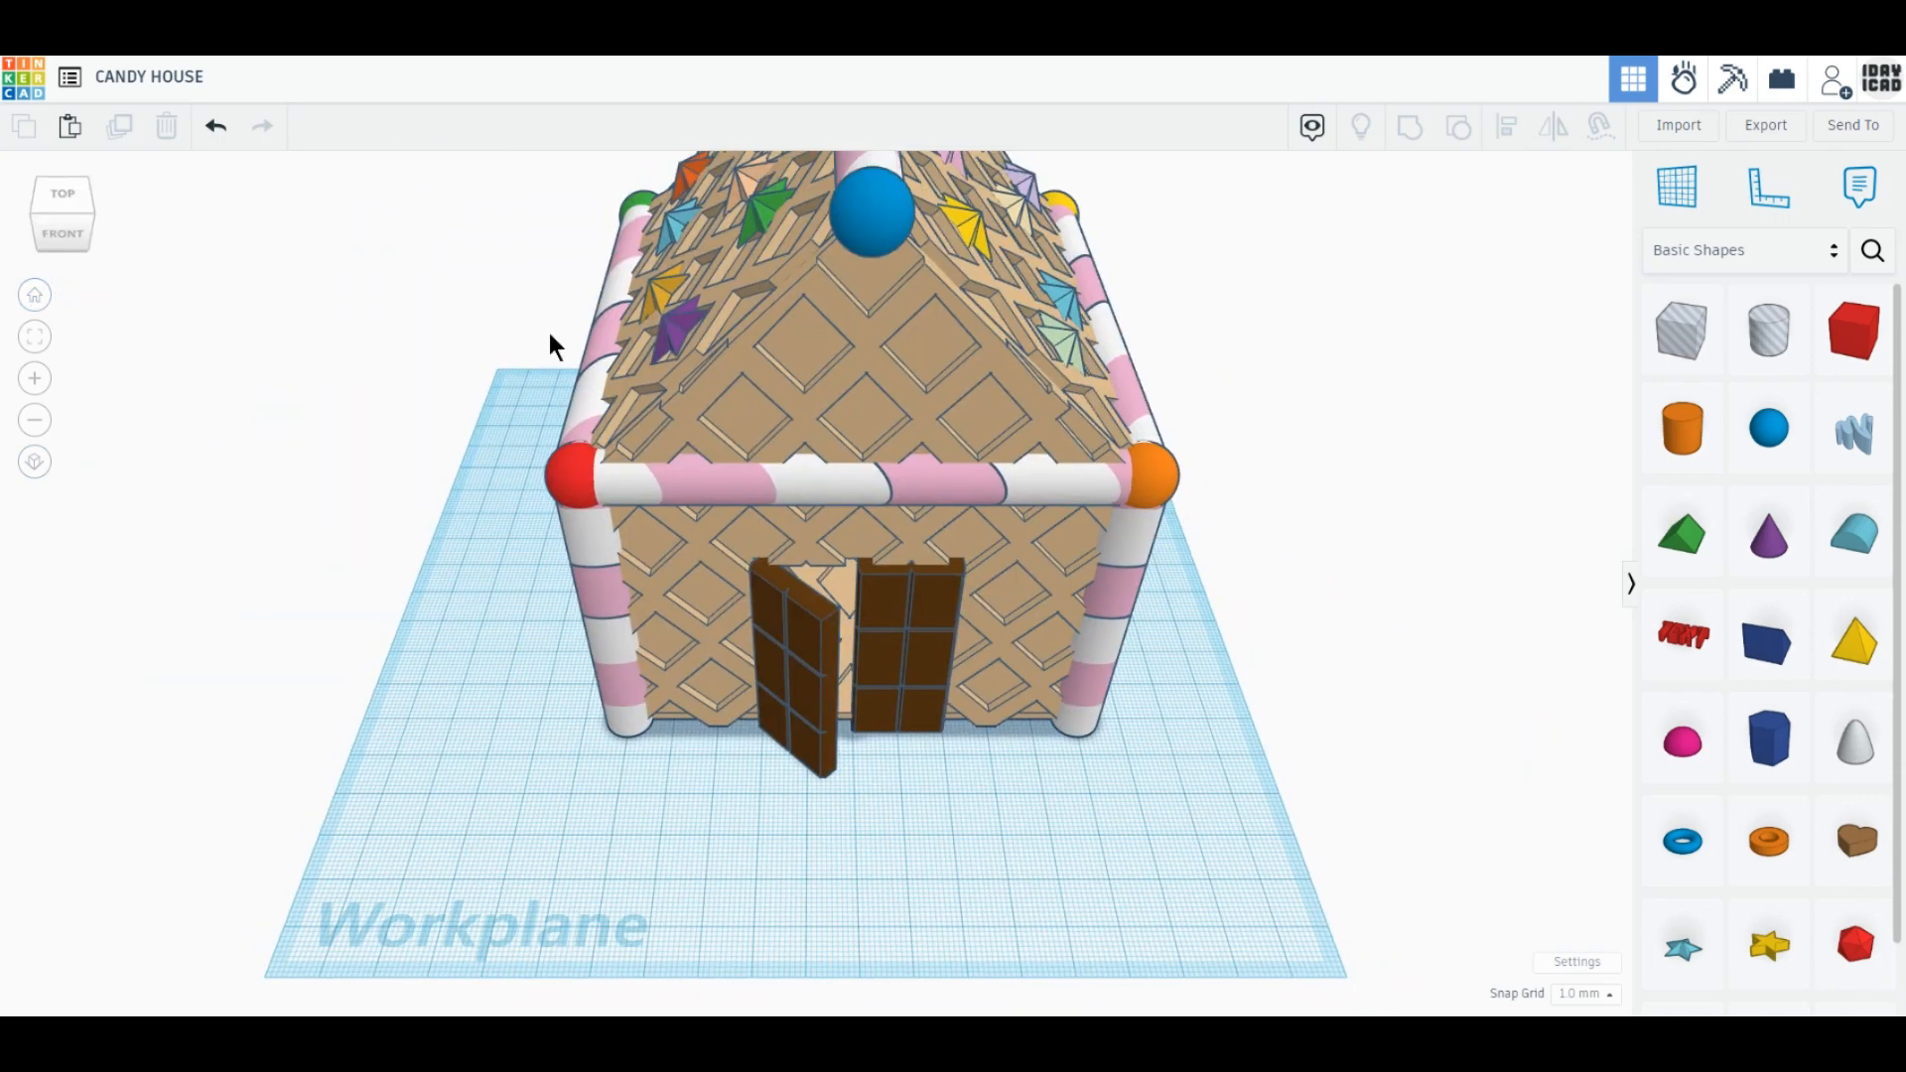
pyautogui.click(69, 194)
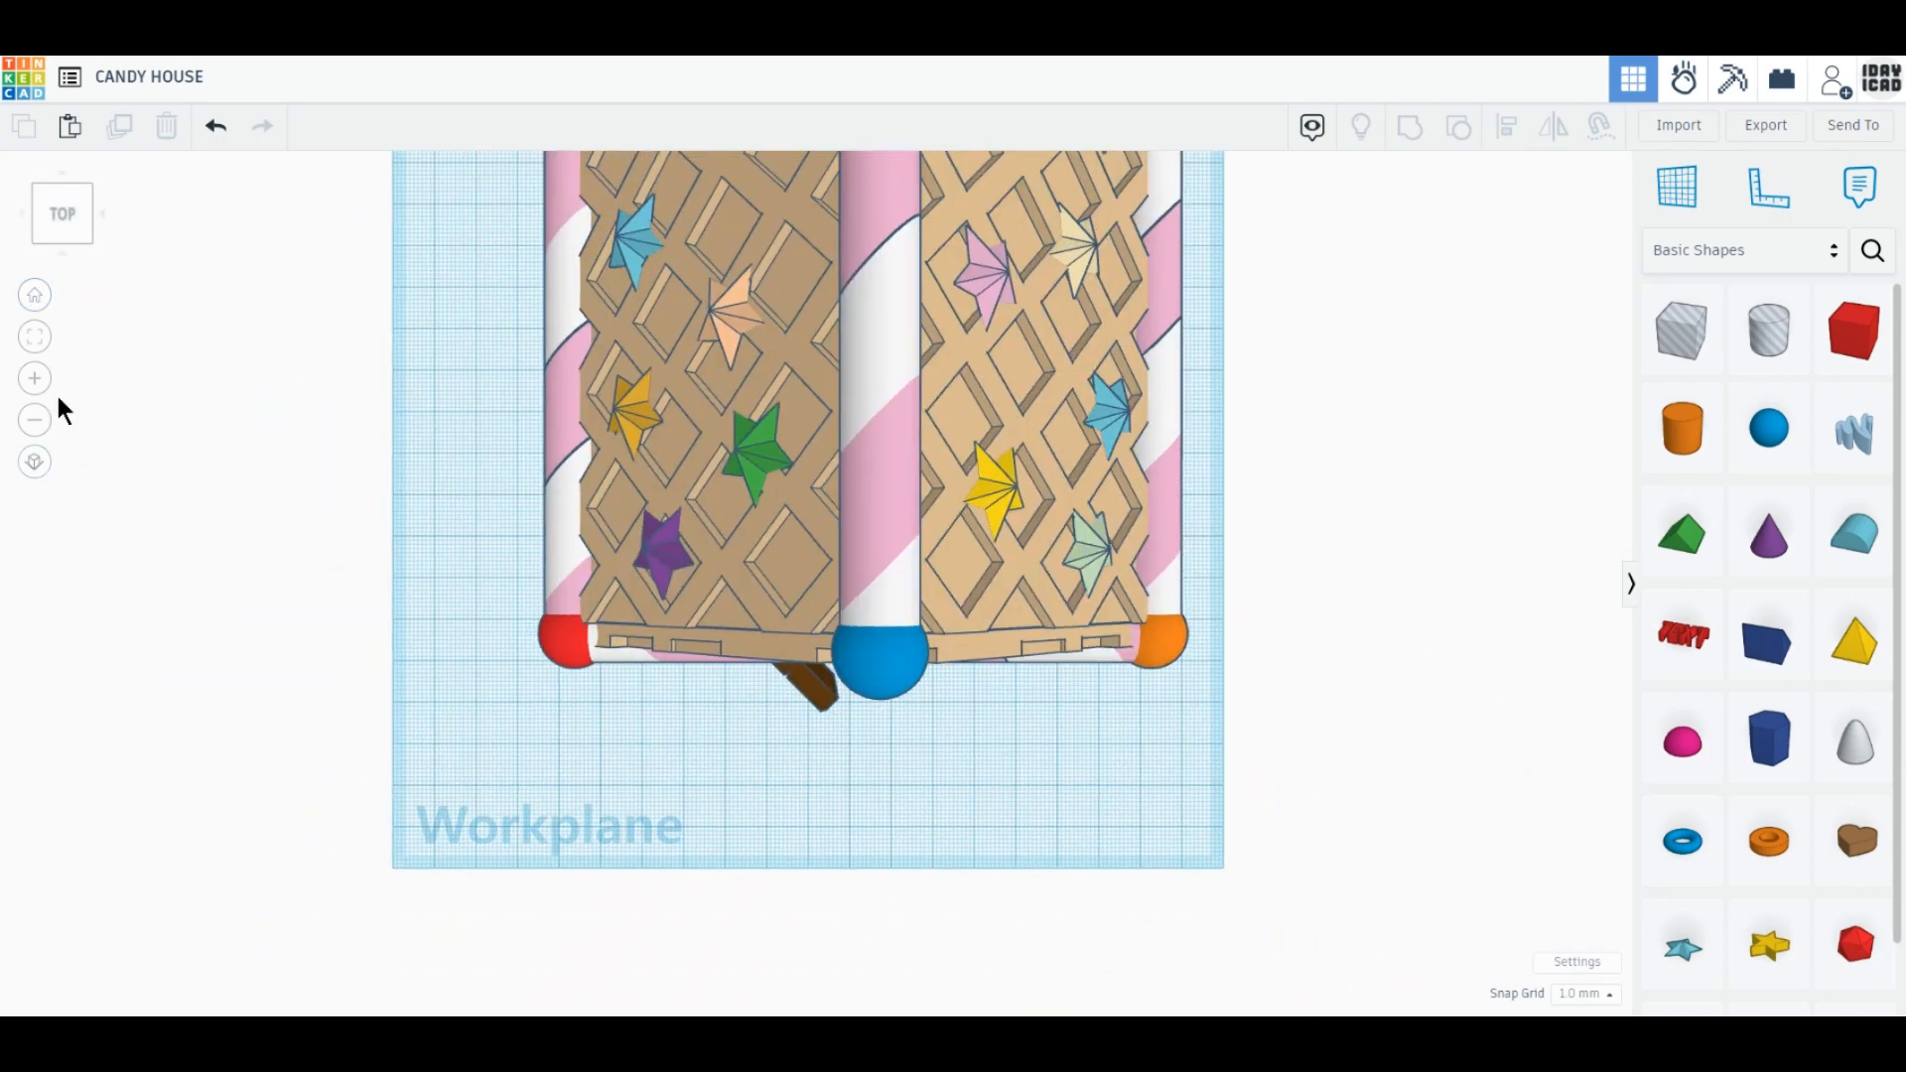
pyautogui.hotkey('ctrl', 'a')
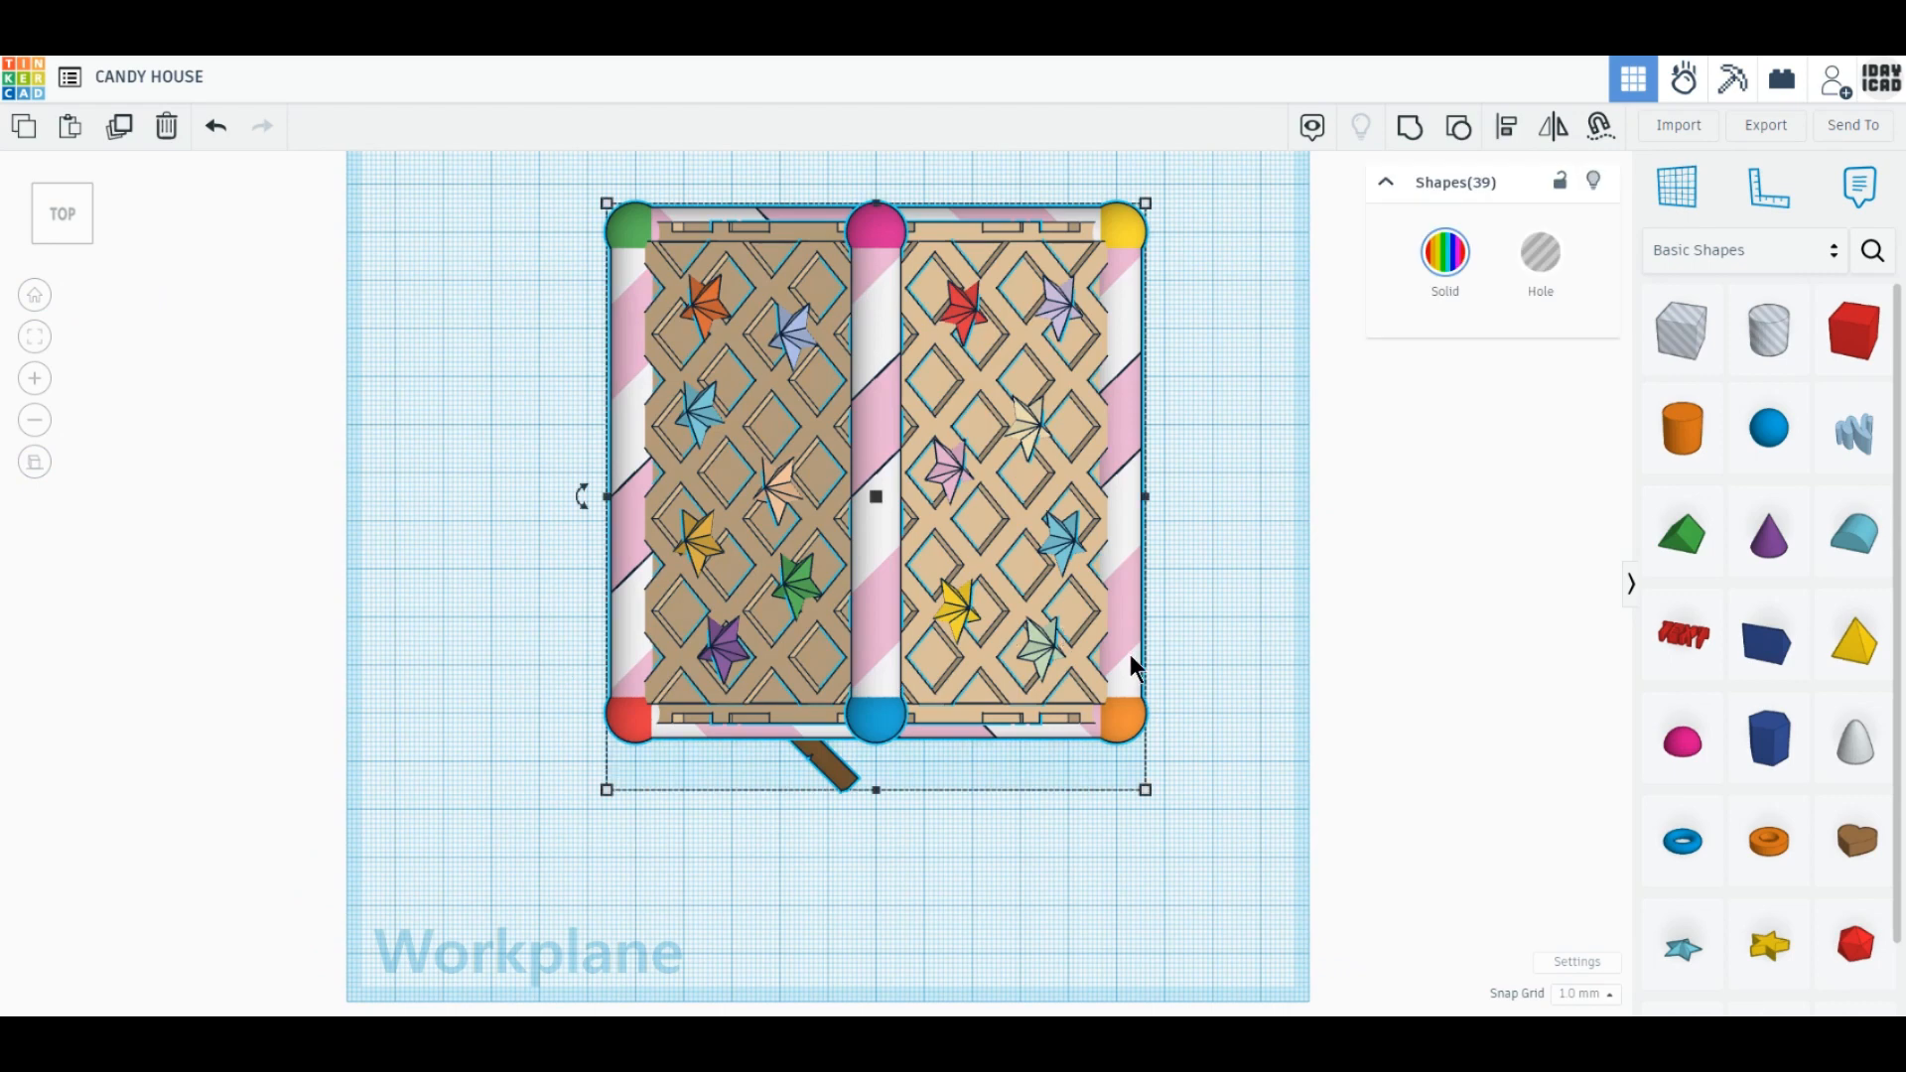
pyautogui.moveTo(1092, 667); pyautogui.dragTo(1082, 673)
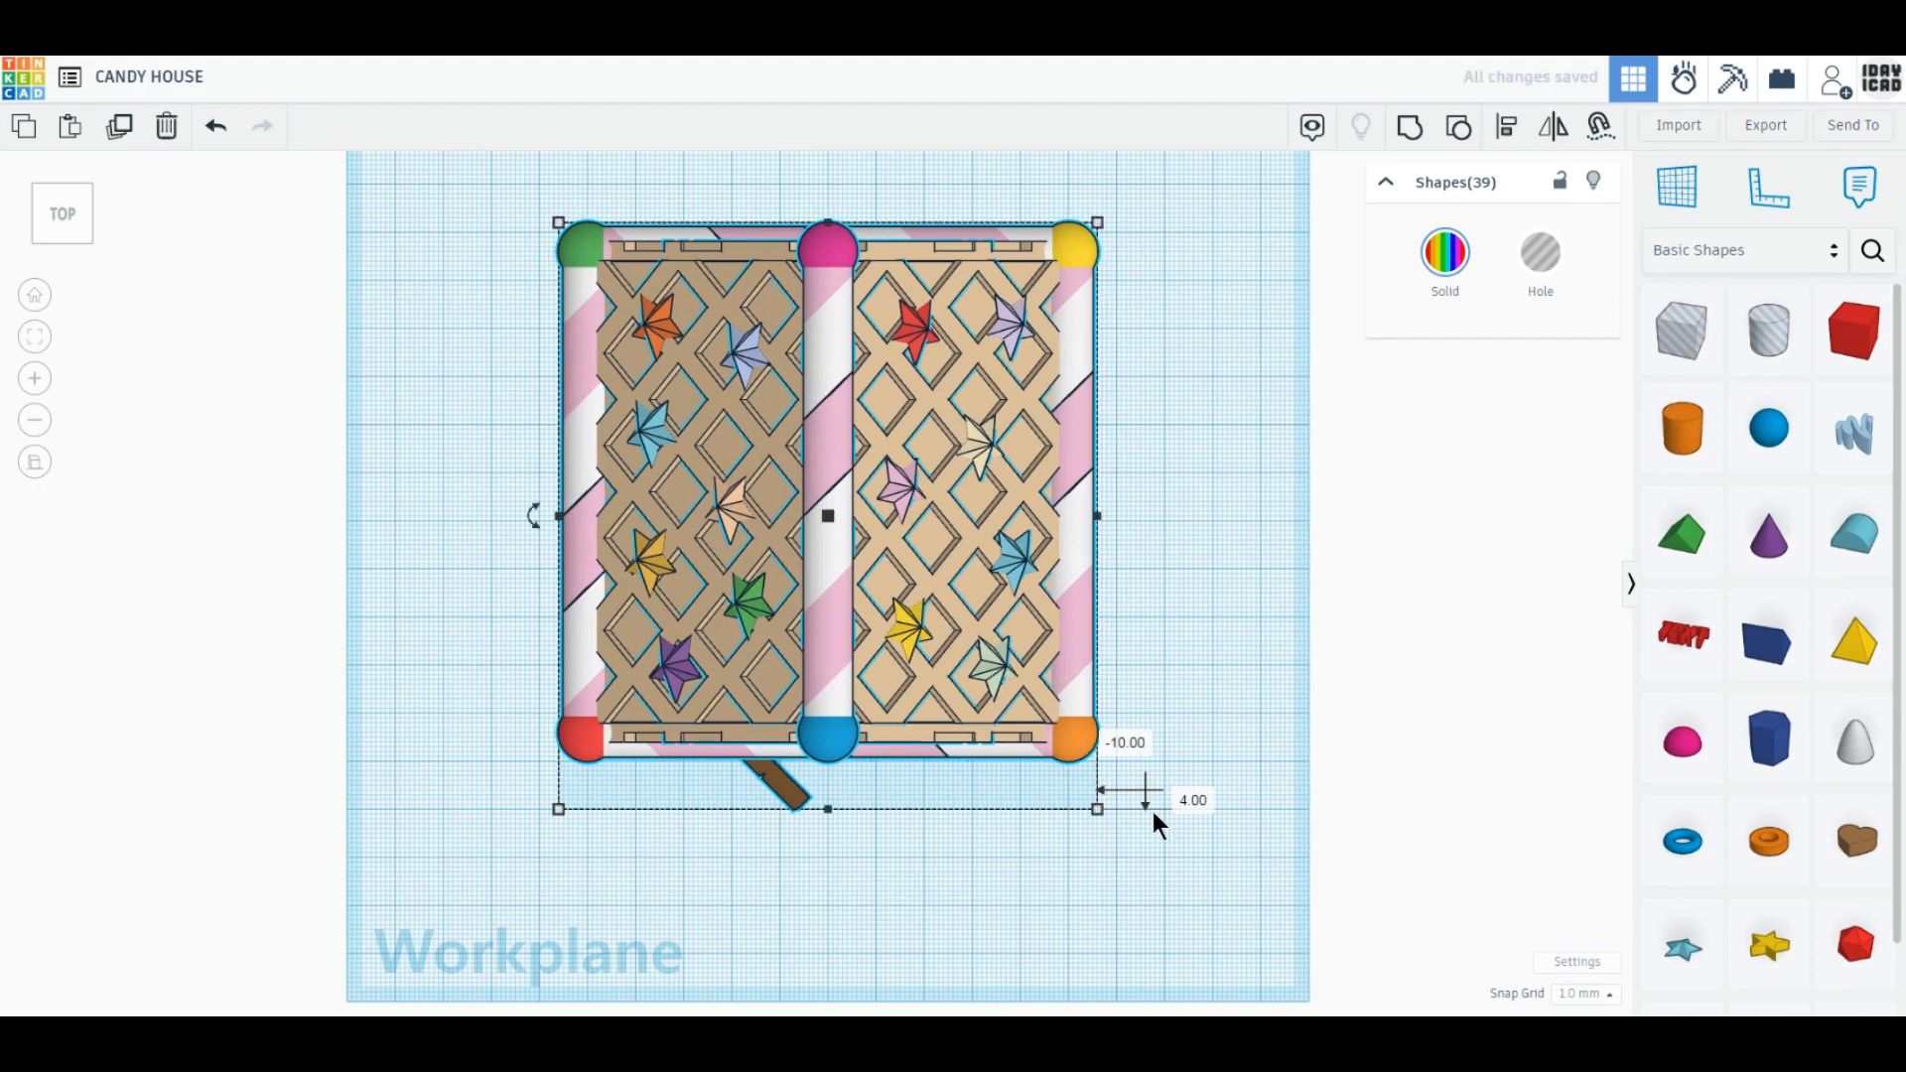
pyautogui.moveTo(533, 515); pyautogui.dragTo(568, 431)
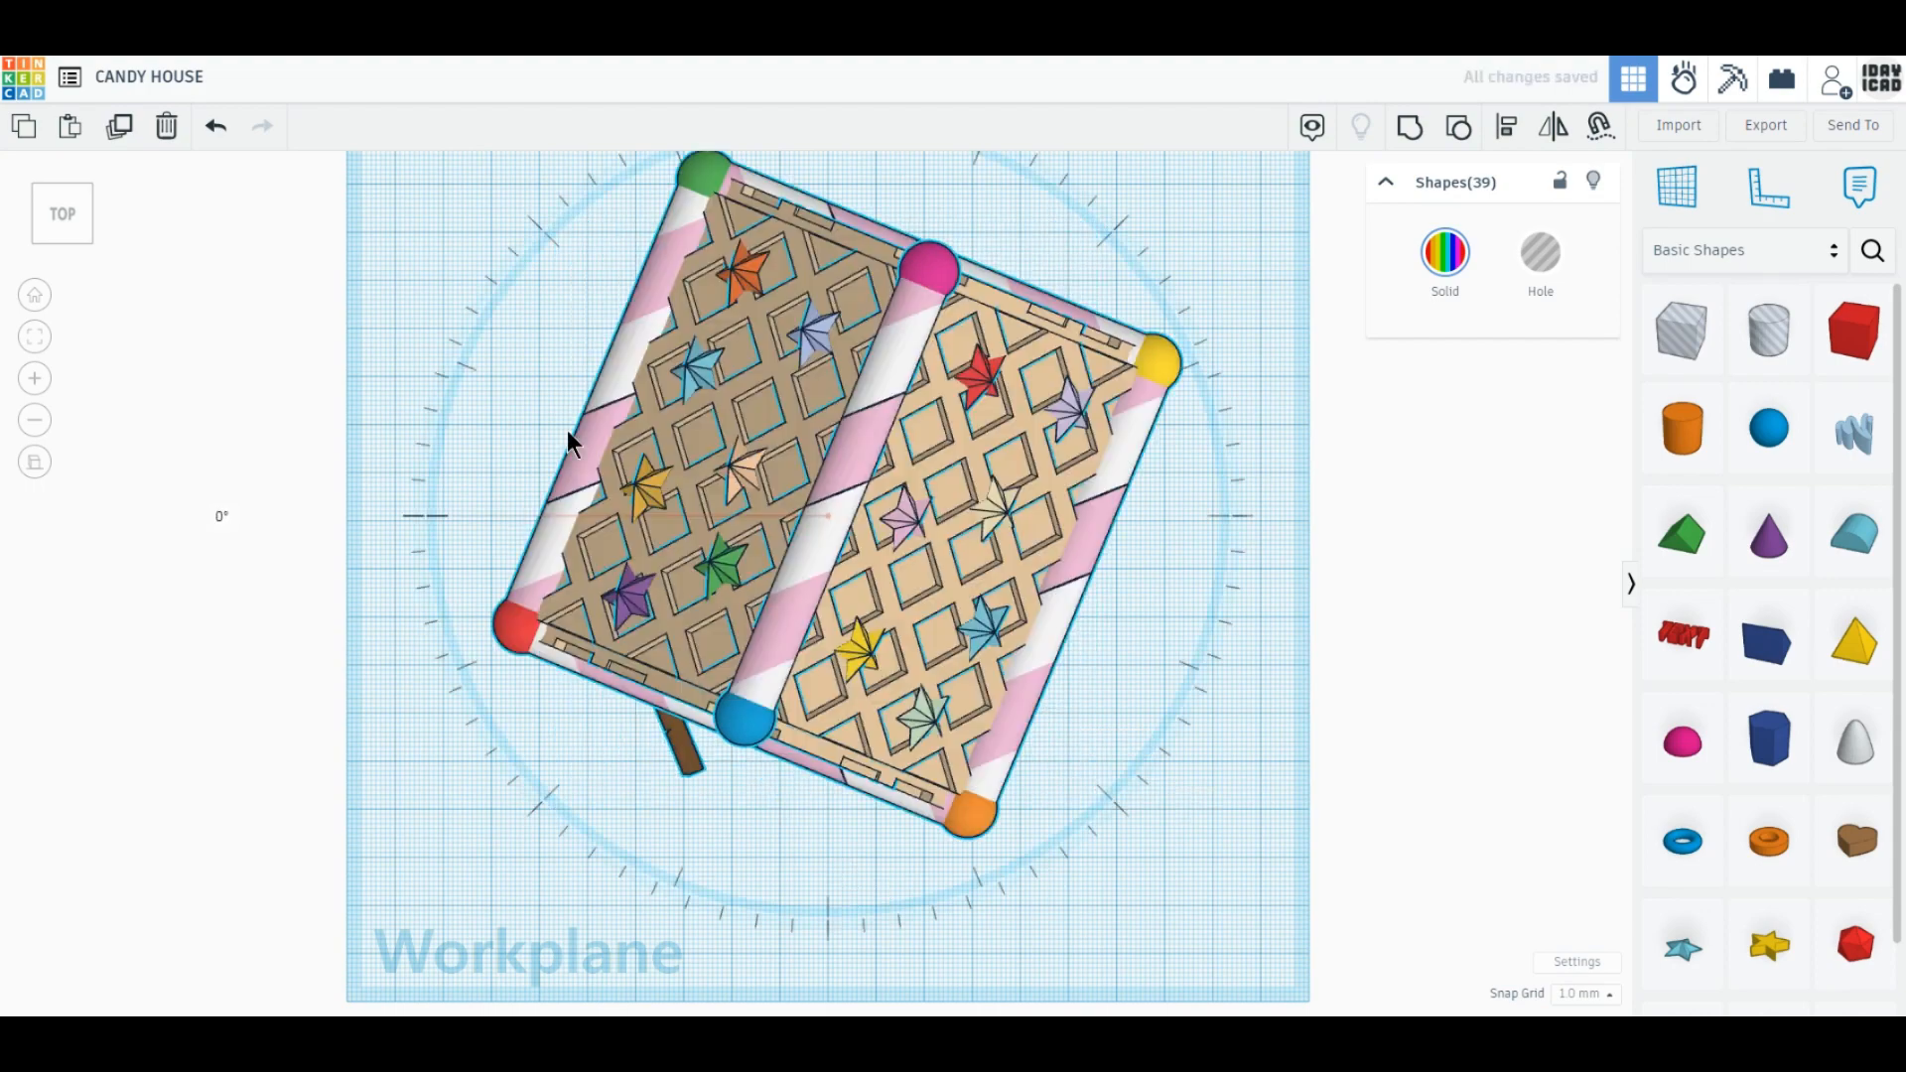
pyautogui.click(35, 461)
pyautogui.click(35, 297)
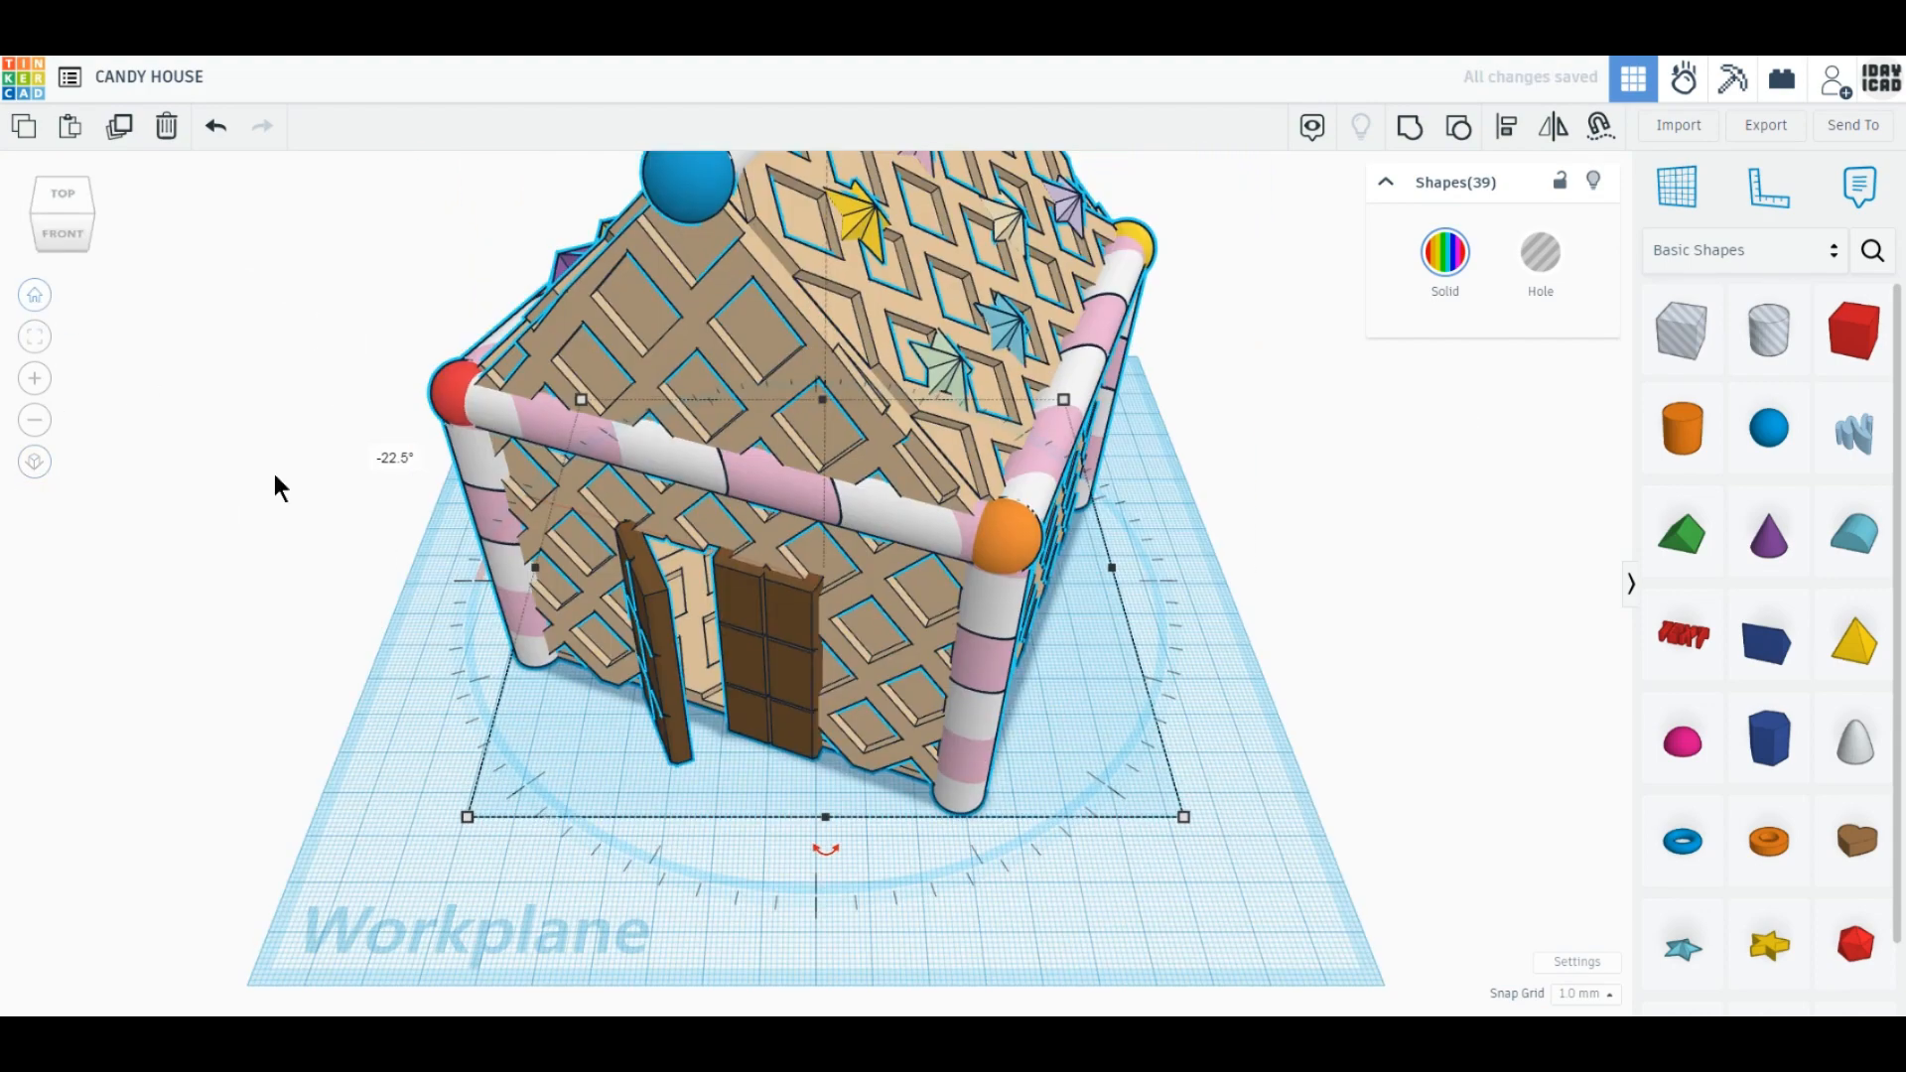
pyautogui.click(616, 951)
pyautogui.moveTo(814, 780); pyautogui.dragTo(801, 922, button='right')
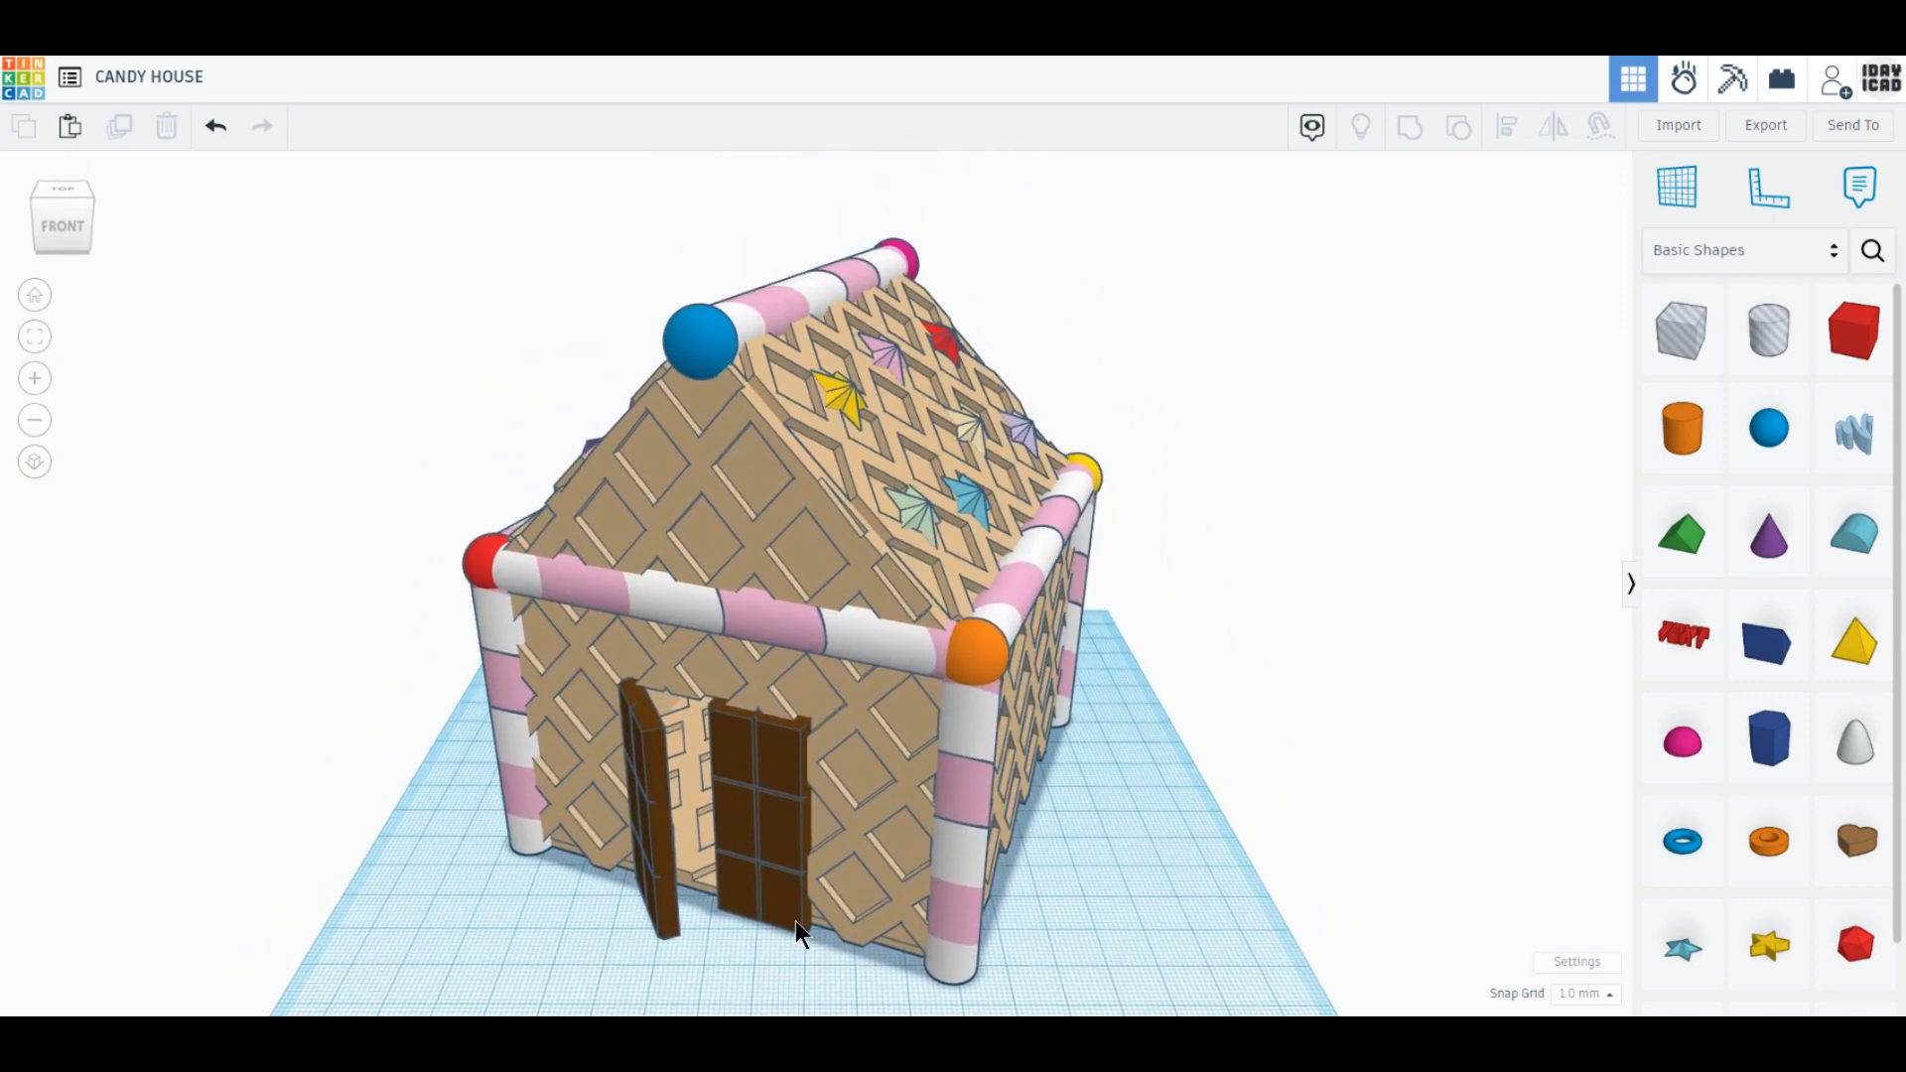
pyautogui.moveTo(795, 920); pyautogui.dragTo(790, 899, button='right')
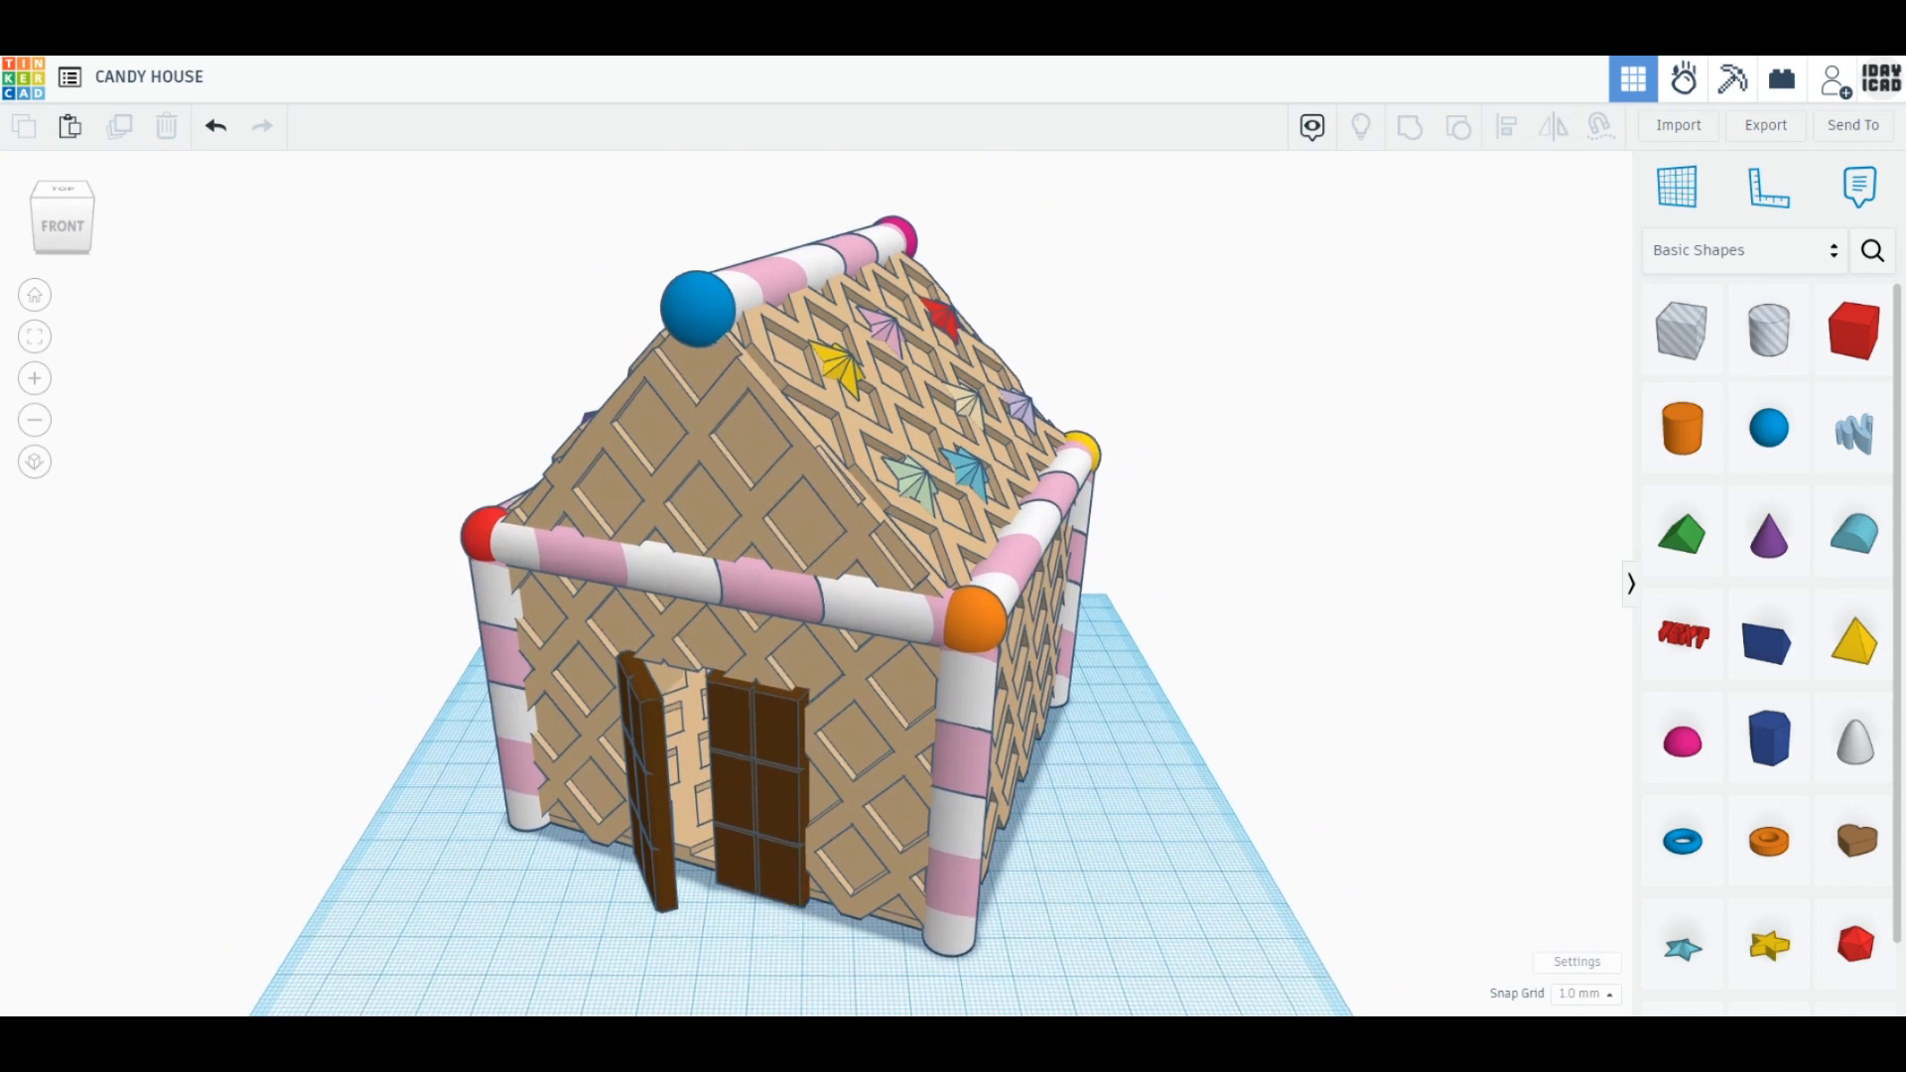